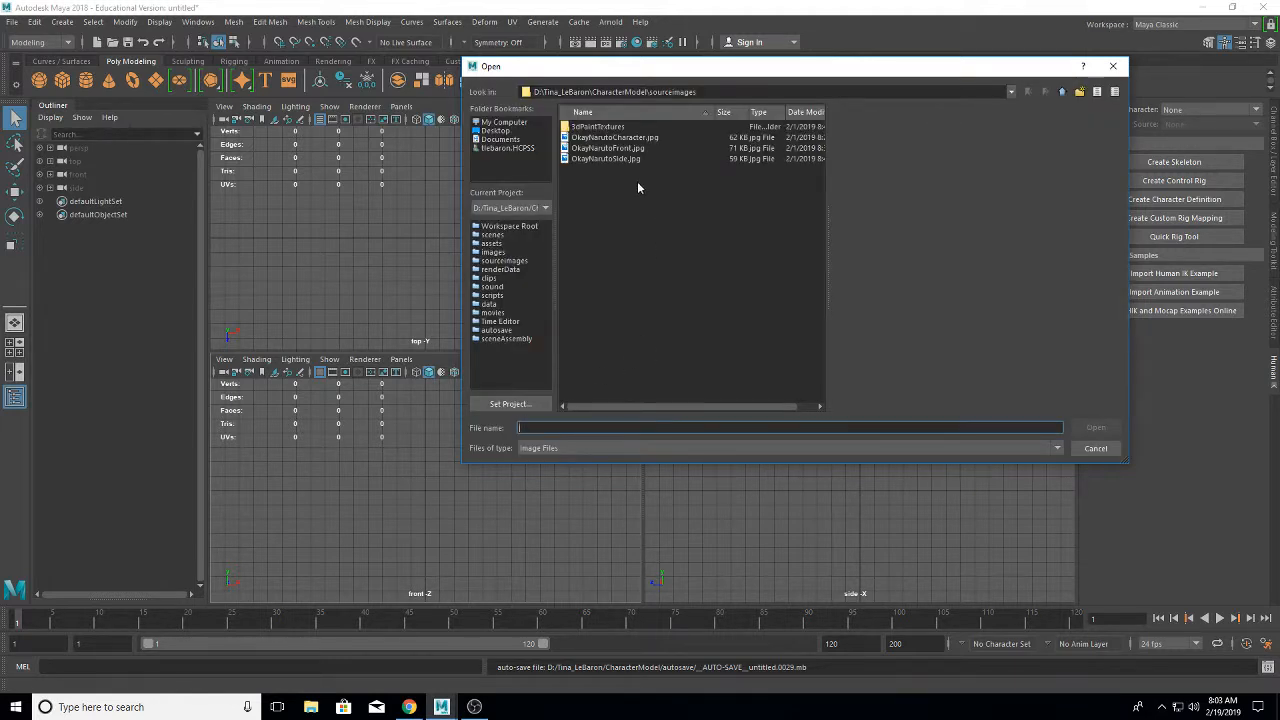
# - Load boyfrontreference.jpg from the Desktop as the image plane of the front view
pyautogui.moveTo(753, 69); pyautogui.dragTo(605, 90)
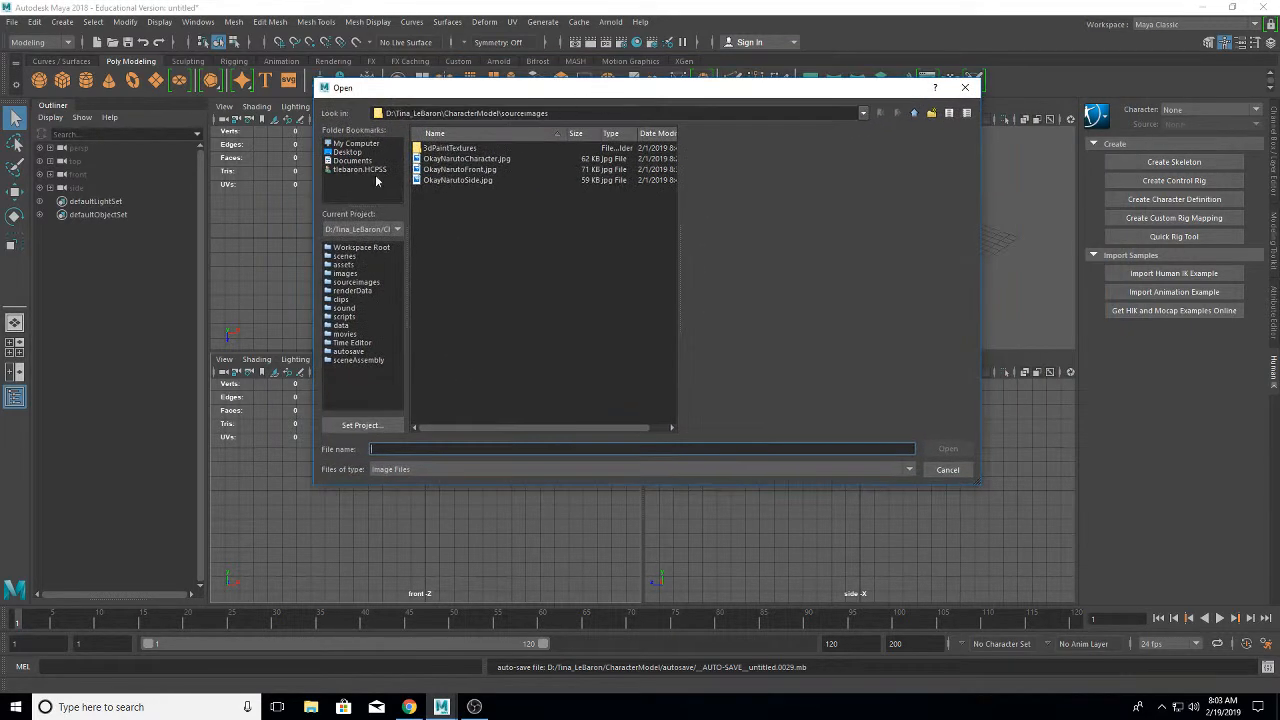
pyautogui.click(348, 152)
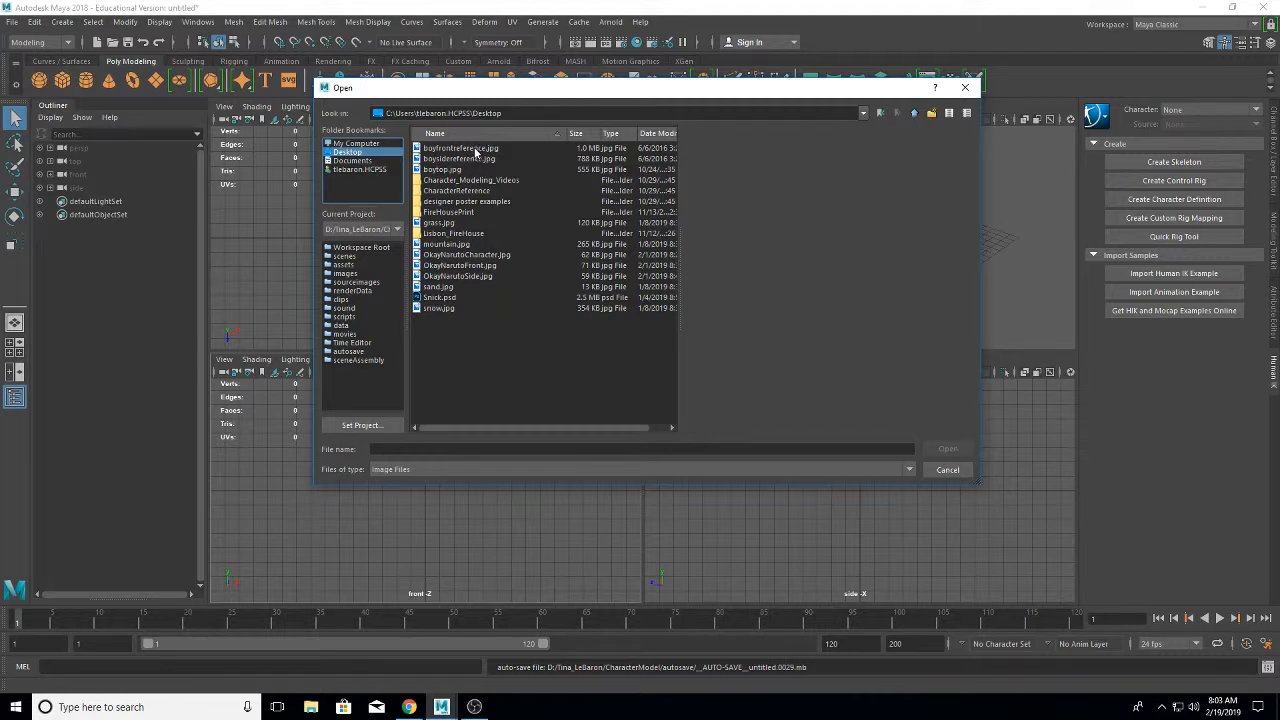
pyautogui.click(476, 149)
pyautogui.click(946, 449)
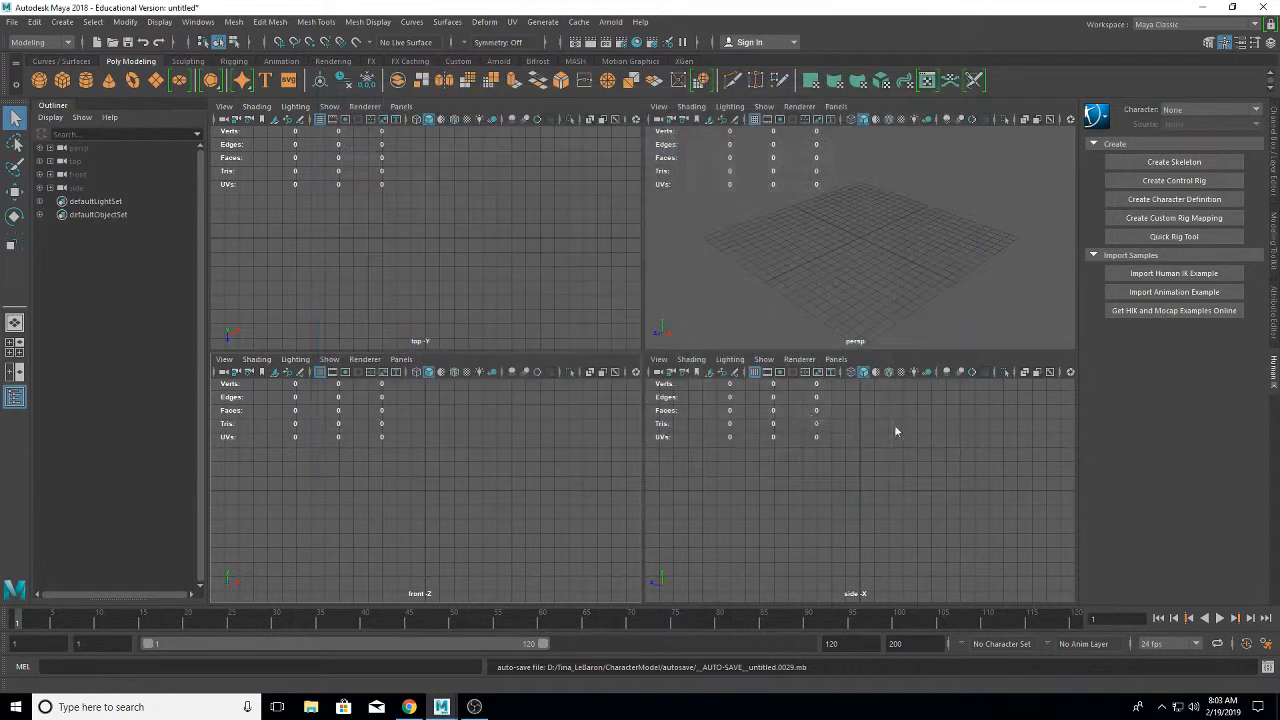
# - Import boysidereference.jpg from the Desktop as an image plane in the side view
pyautogui.click(659, 362)
pyautogui.moveTo(695, 656)
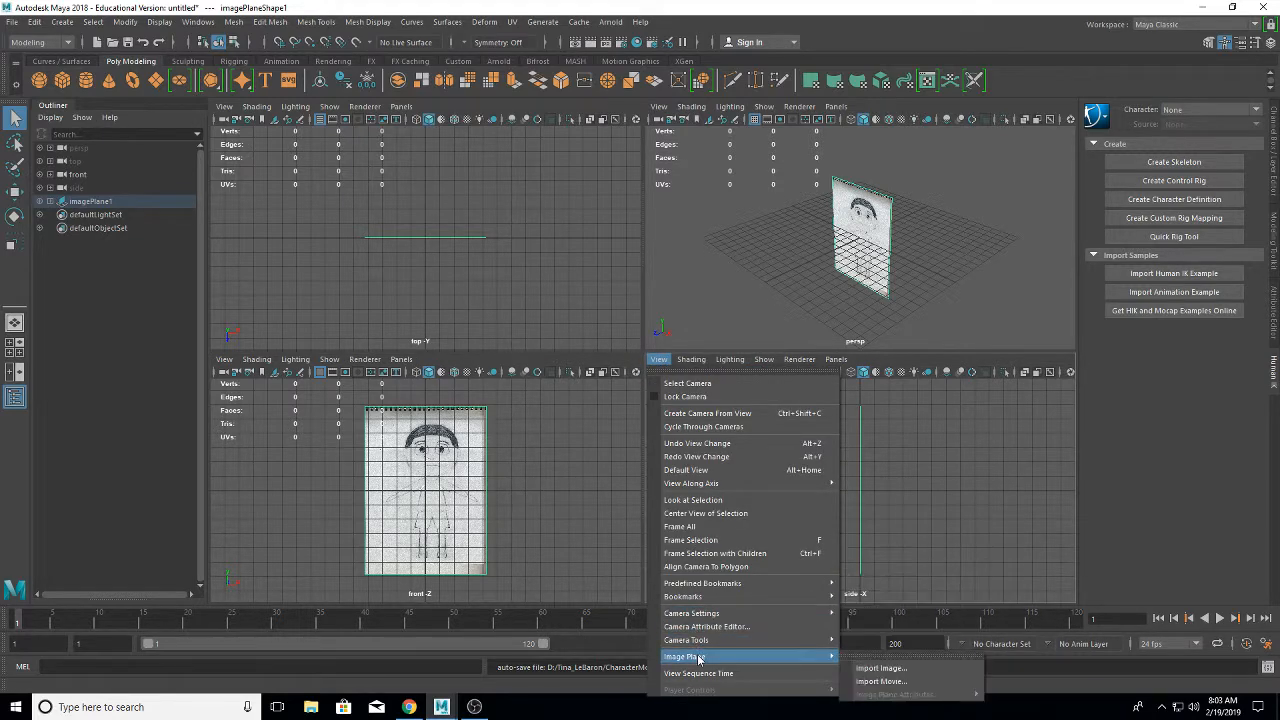
pyautogui.click(882, 668)
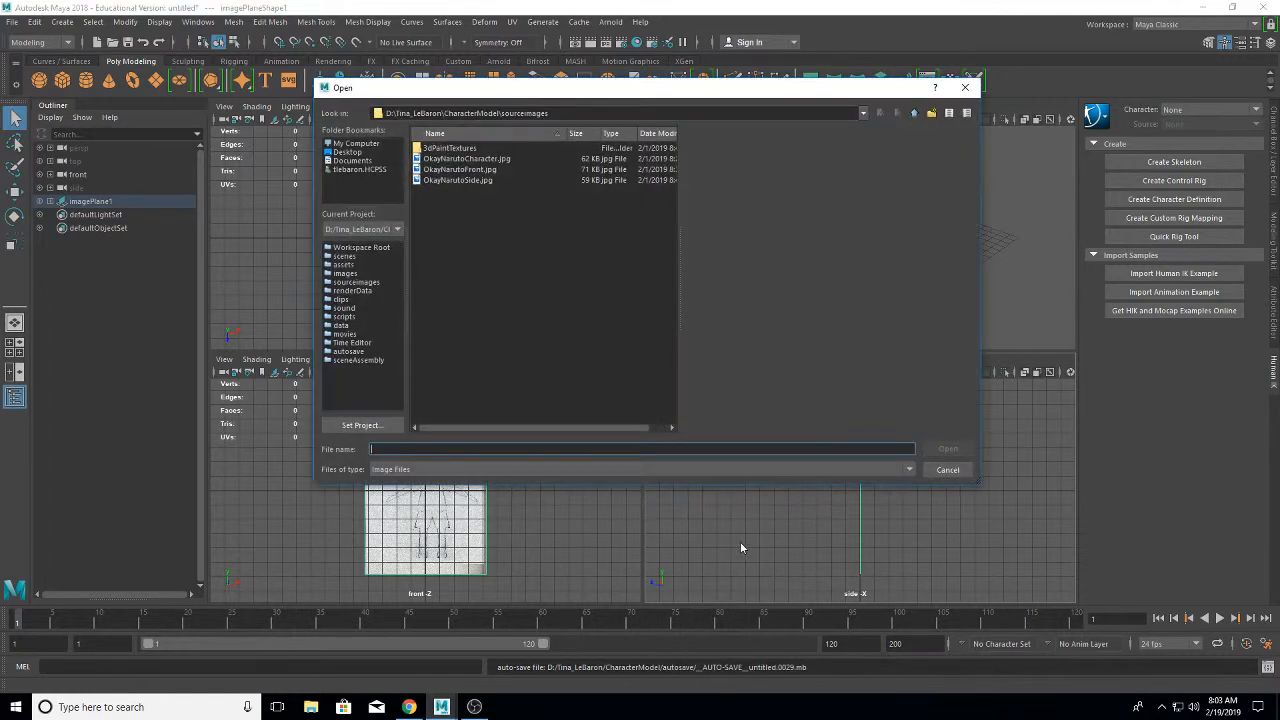
pyautogui.click(347, 154)
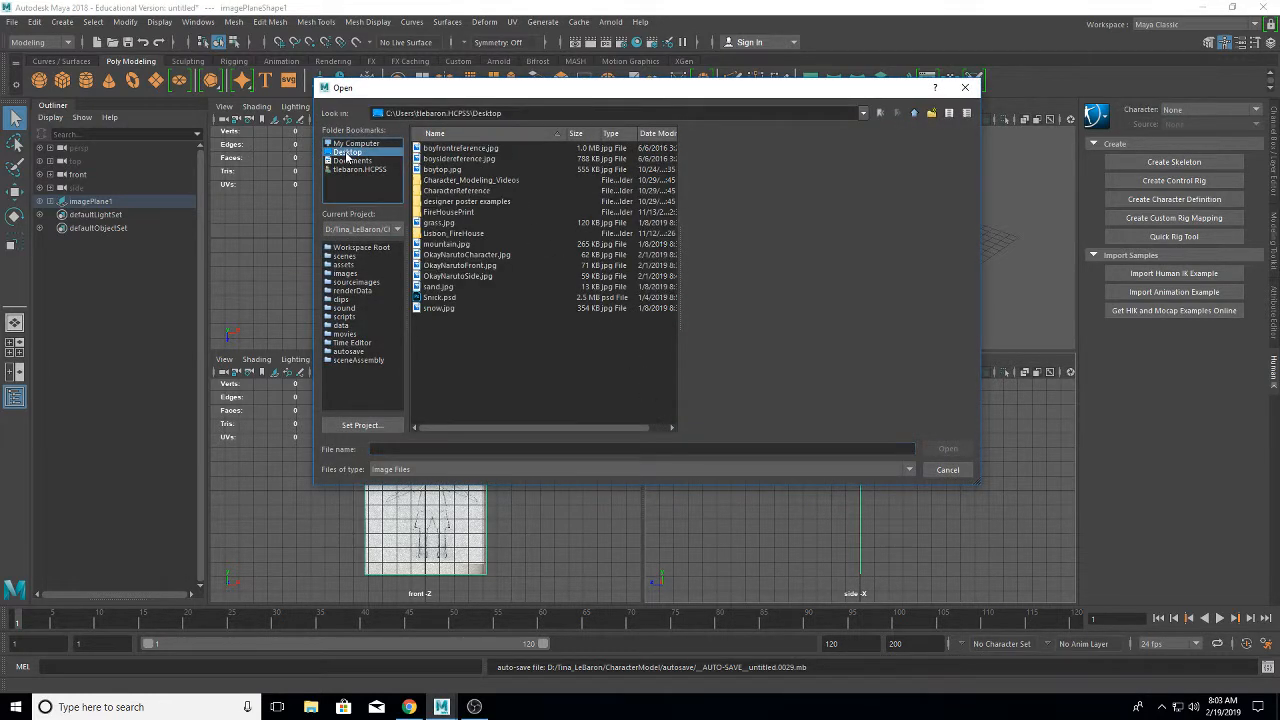
pyautogui.click(466, 160)
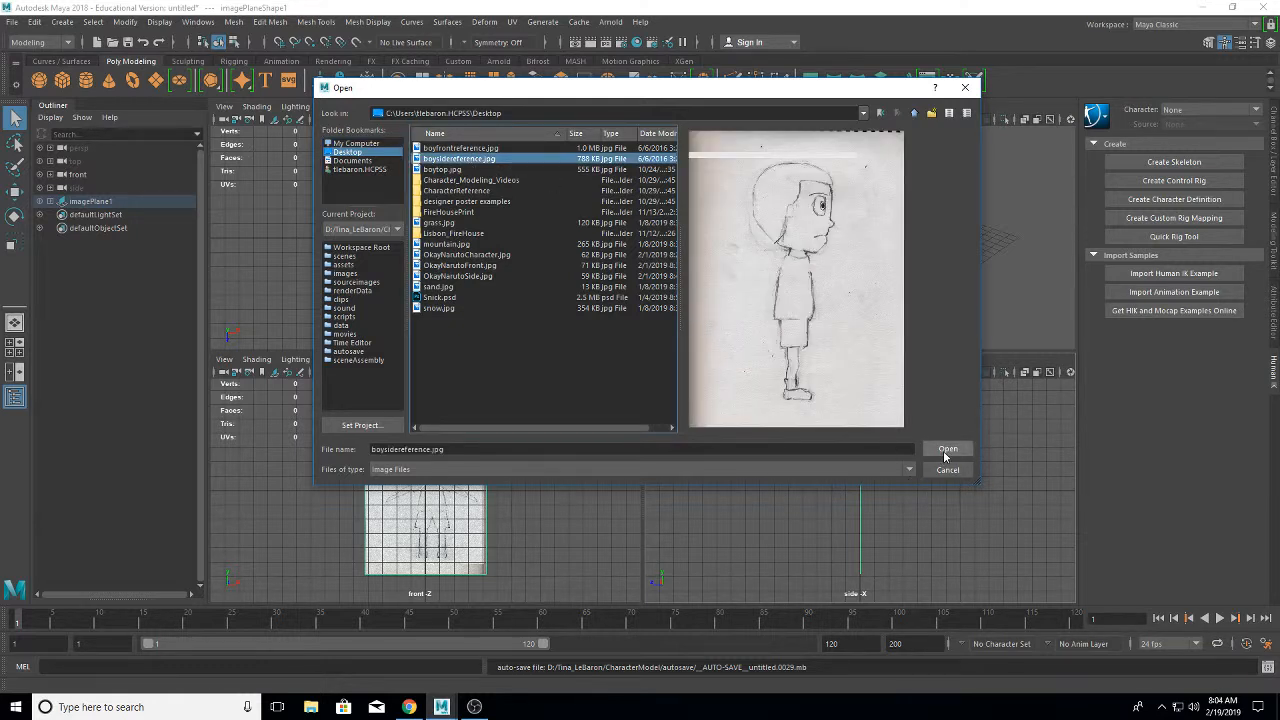
pyautogui.click(947, 449)
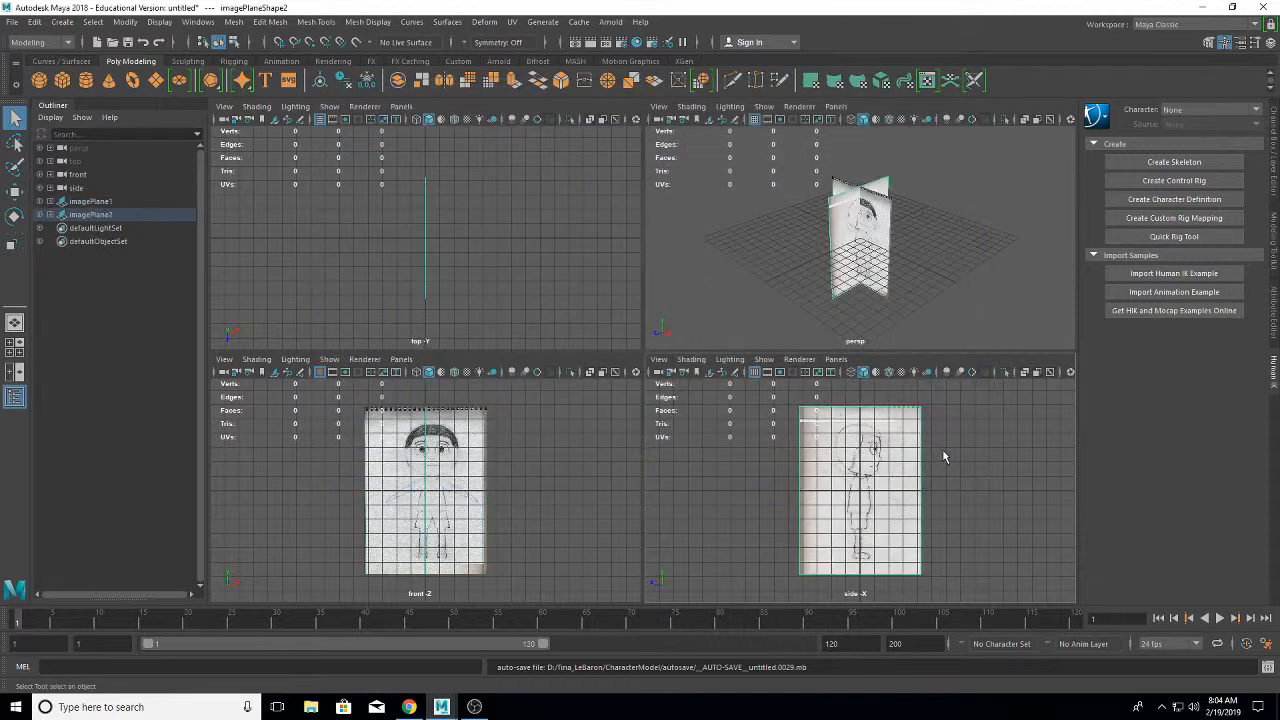
# - Turn the side reference image plane around by setting its Rotate Y to -90
pyautogui.click(905, 498)
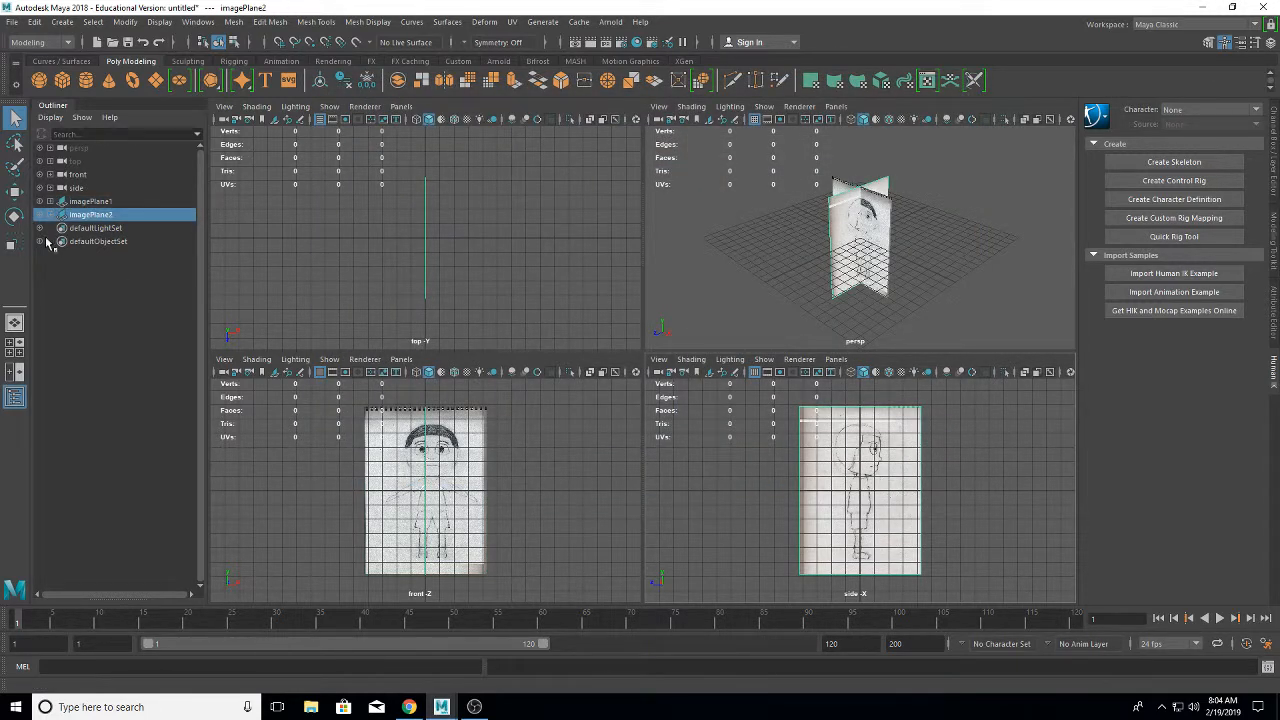
pyautogui.click(15, 219)
pyautogui.moveTo(876, 490); pyautogui.dragTo(663, 506)
pyautogui.moveTo(808, 498); pyautogui.dragTo(920, 492)
pyautogui.click(1276, 183)
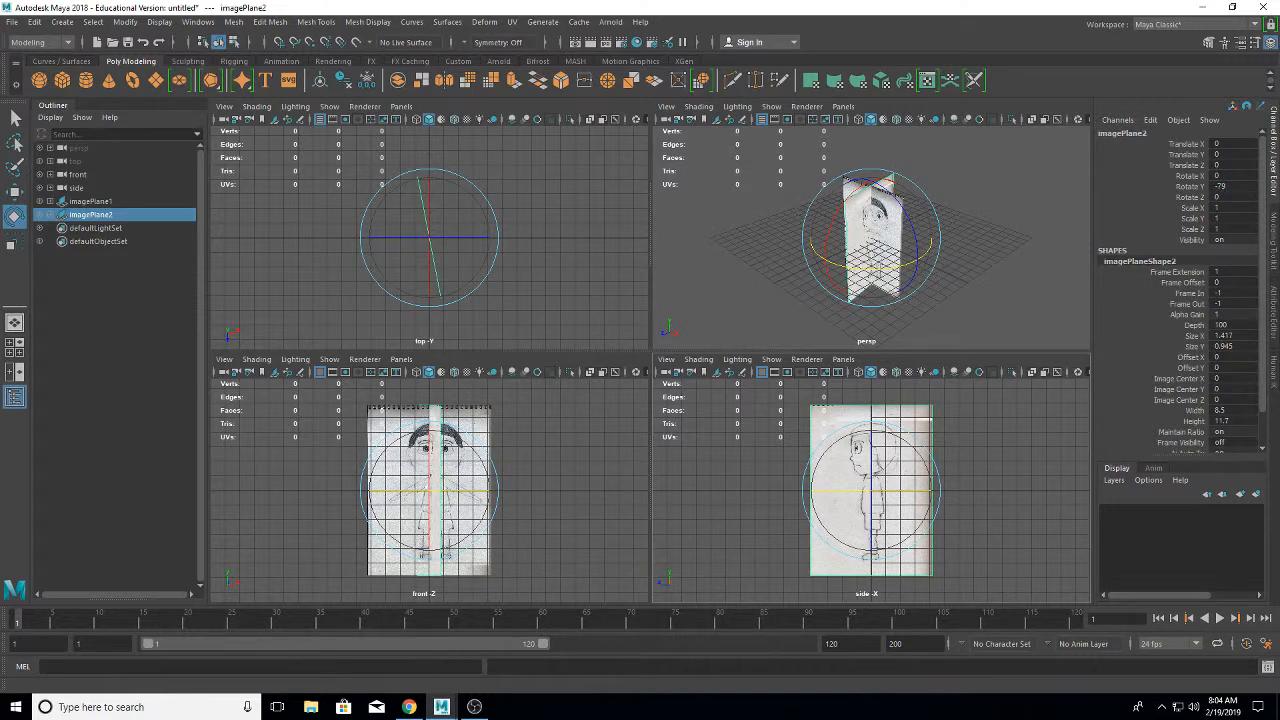
pyautogui.doubleClick(1245, 186)
pyautogui.press('Return')
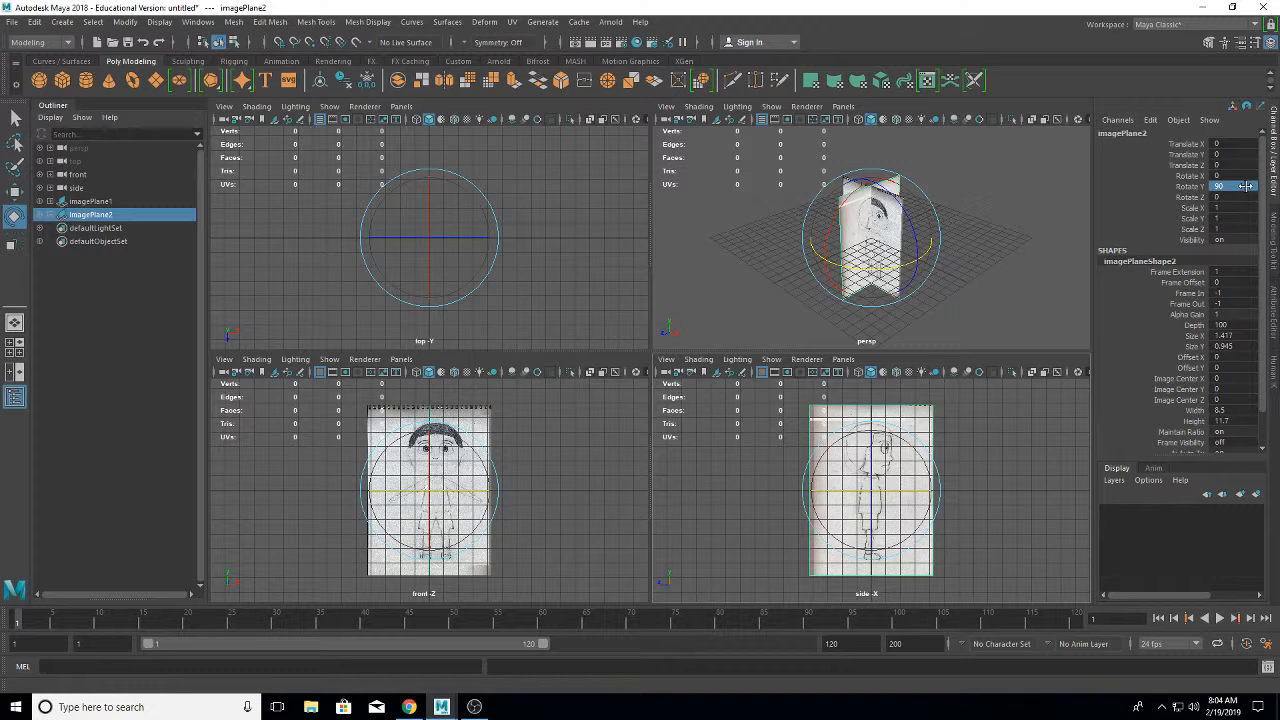
pyautogui.doubleClick(1245, 186)
pyautogui.write('-90')
pyautogui.press('Return')
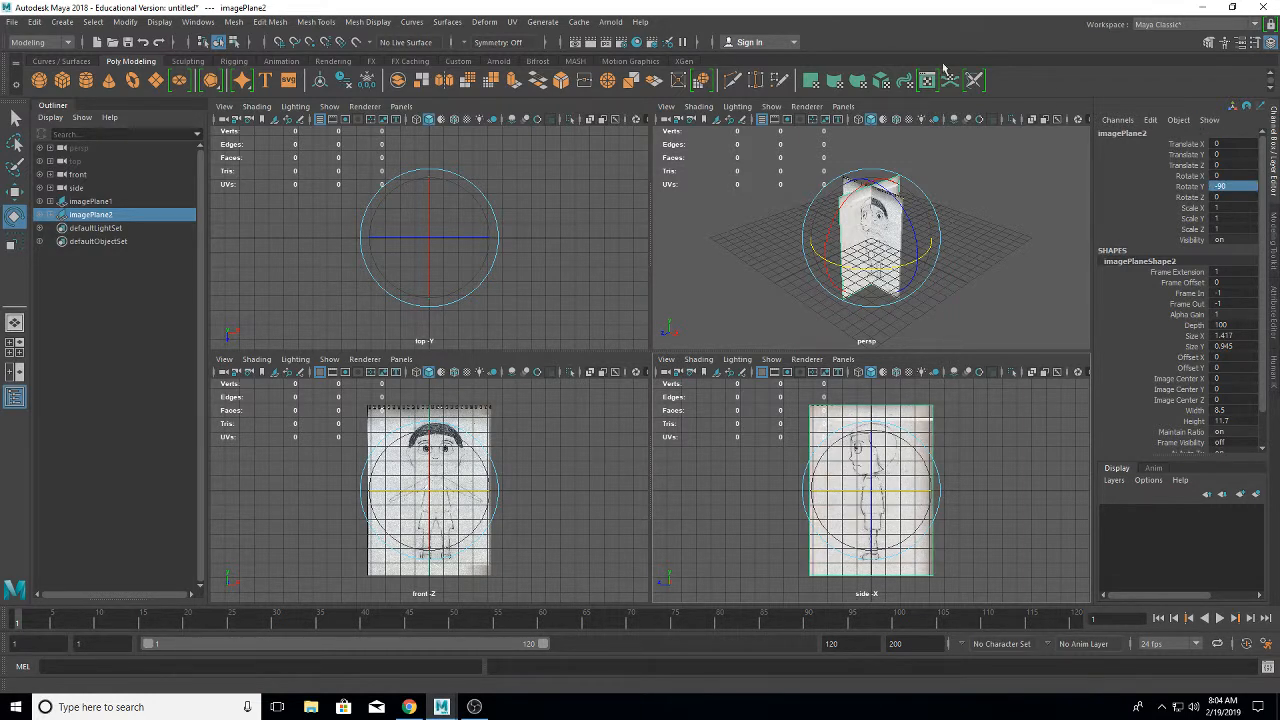
# - Move the side reference image plane to about -4.03 in X and 4.21 in Z, forming a corner with the front image
pyautogui.click(15, 192)
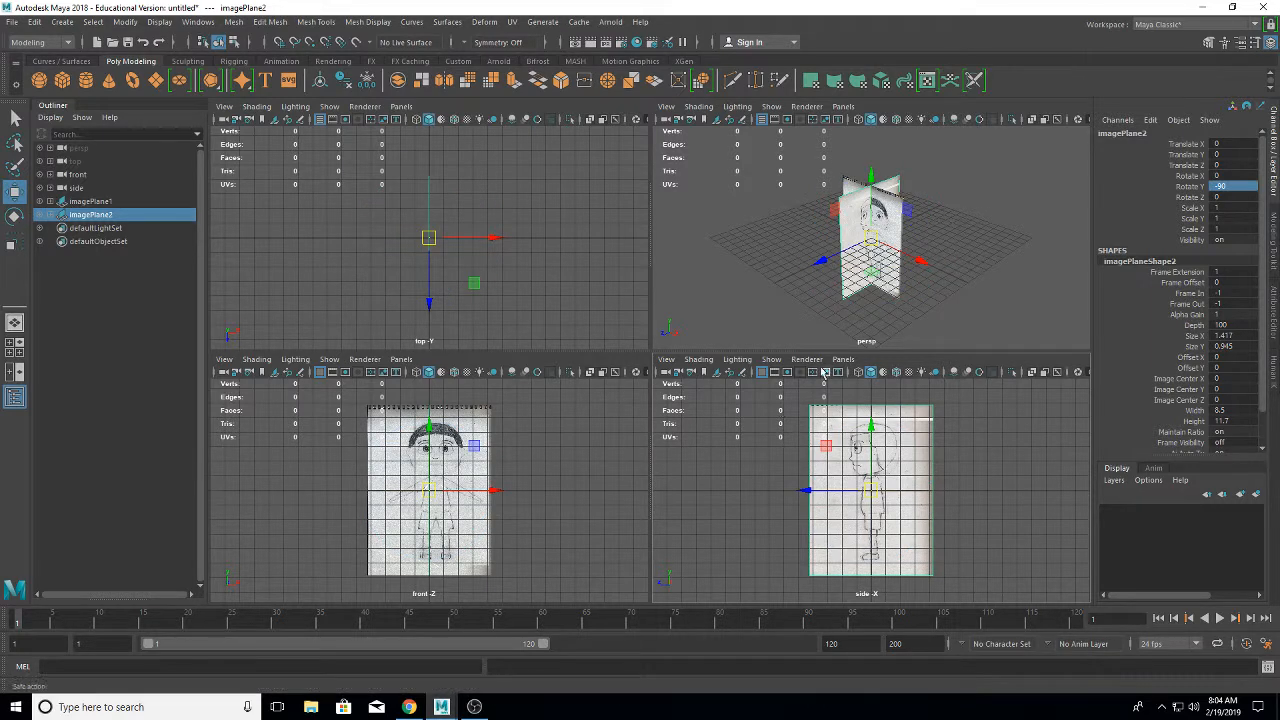
pyautogui.moveTo(922, 262); pyautogui.dragTo(888, 250)
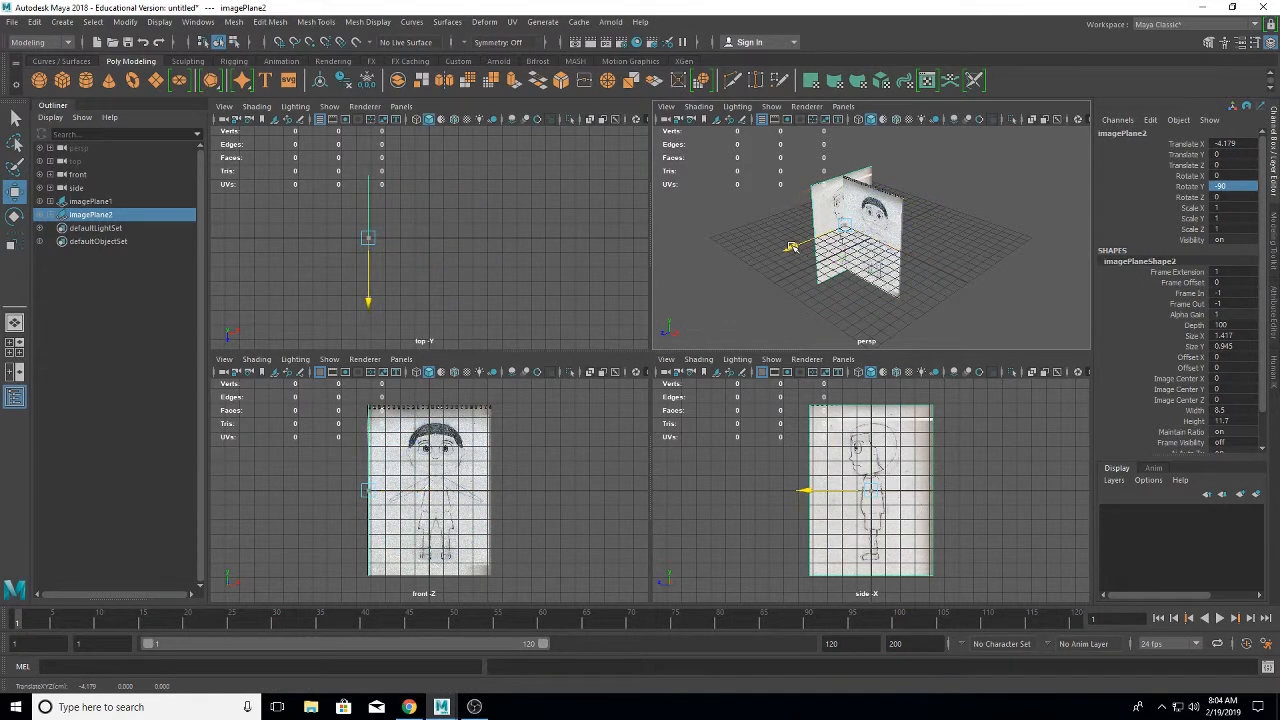
pyautogui.moveTo(797, 248); pyautogui.dragTo(758, 262)
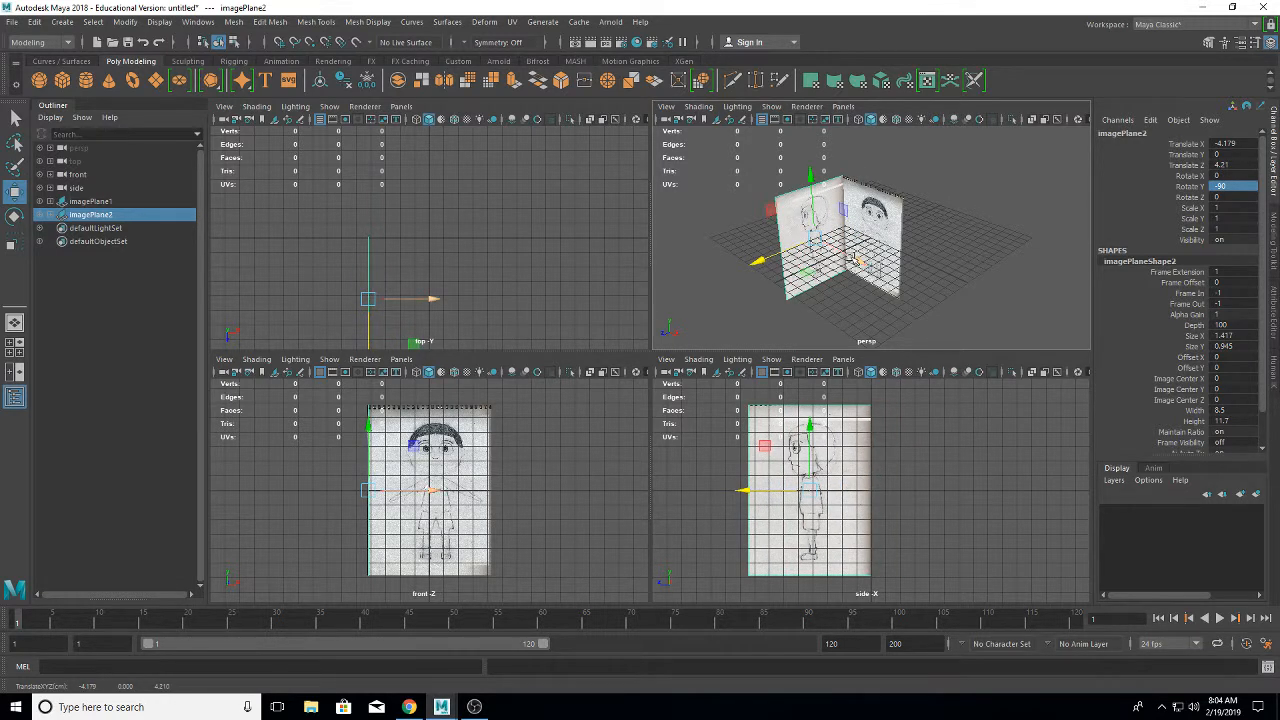
pyautogui.moveTo(838, 257); pyautogui.dragTo(850, 258)
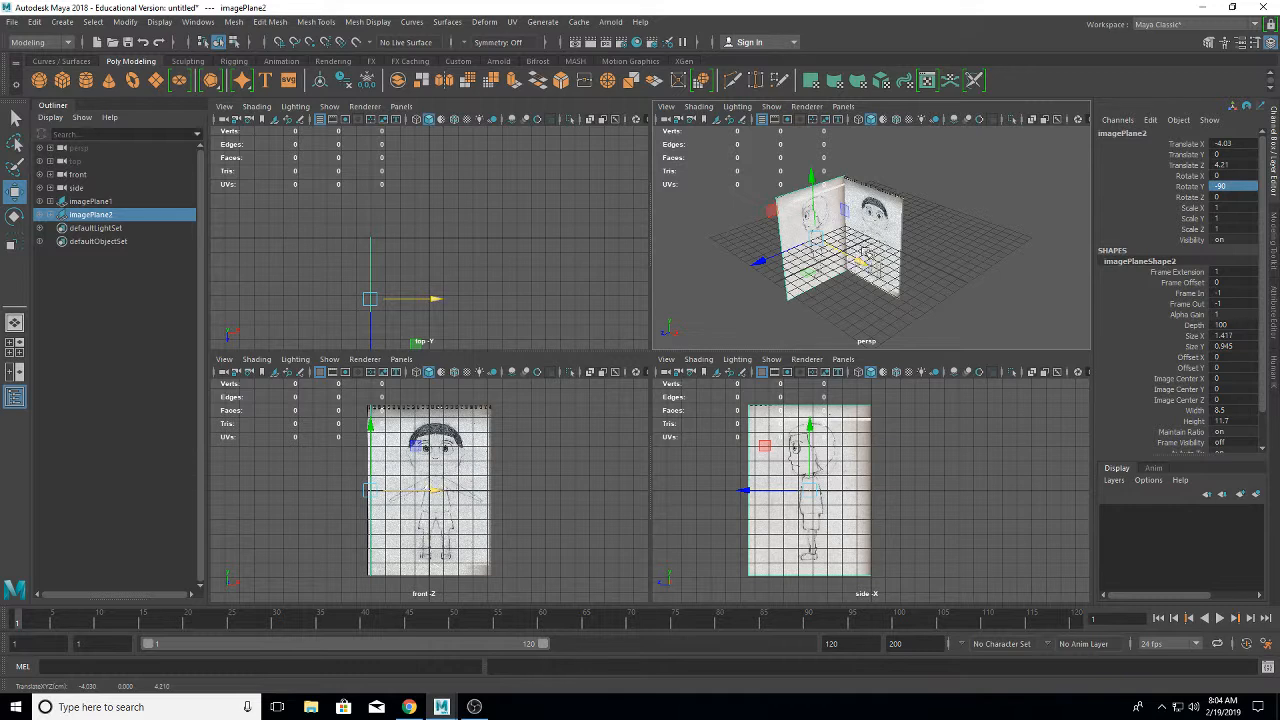
# - Assign both image planes to a new display layer, set that layer to Reference display type, and deselect the planes
pyautogui.moveTo(744, 281); pyautogui.dragTo(997, 227)
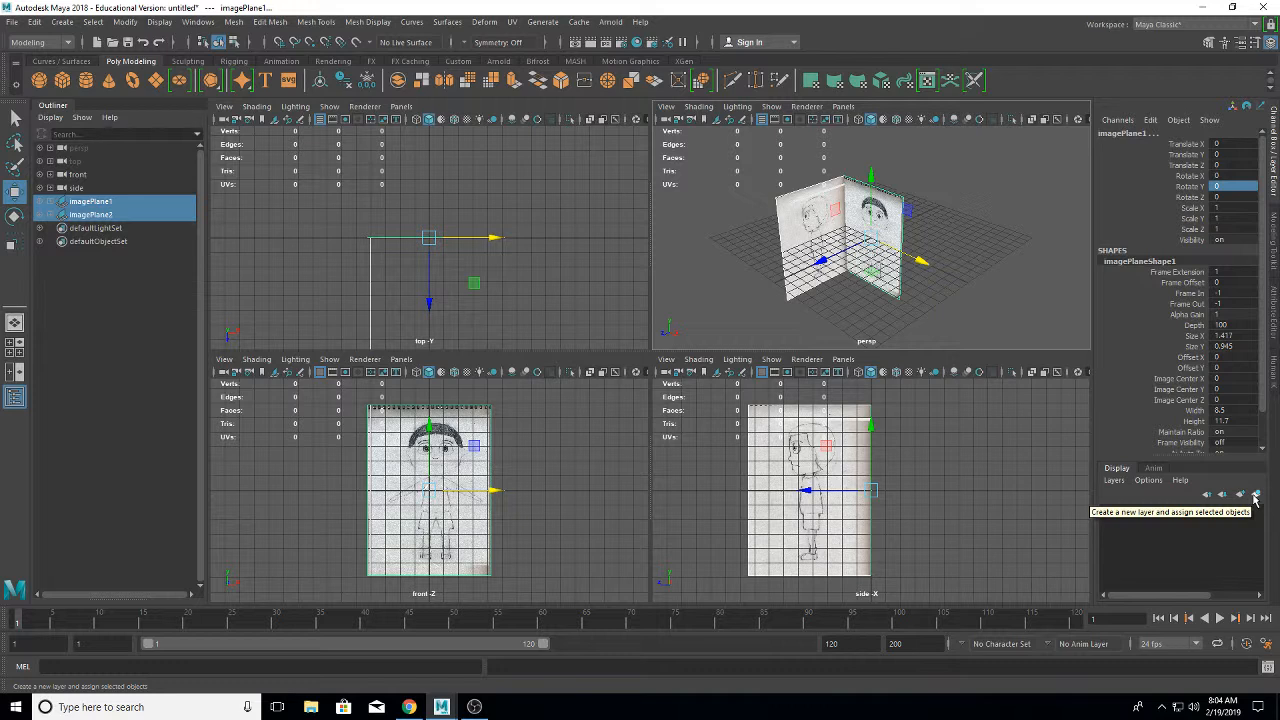
pyautogui.click(1257, 496)
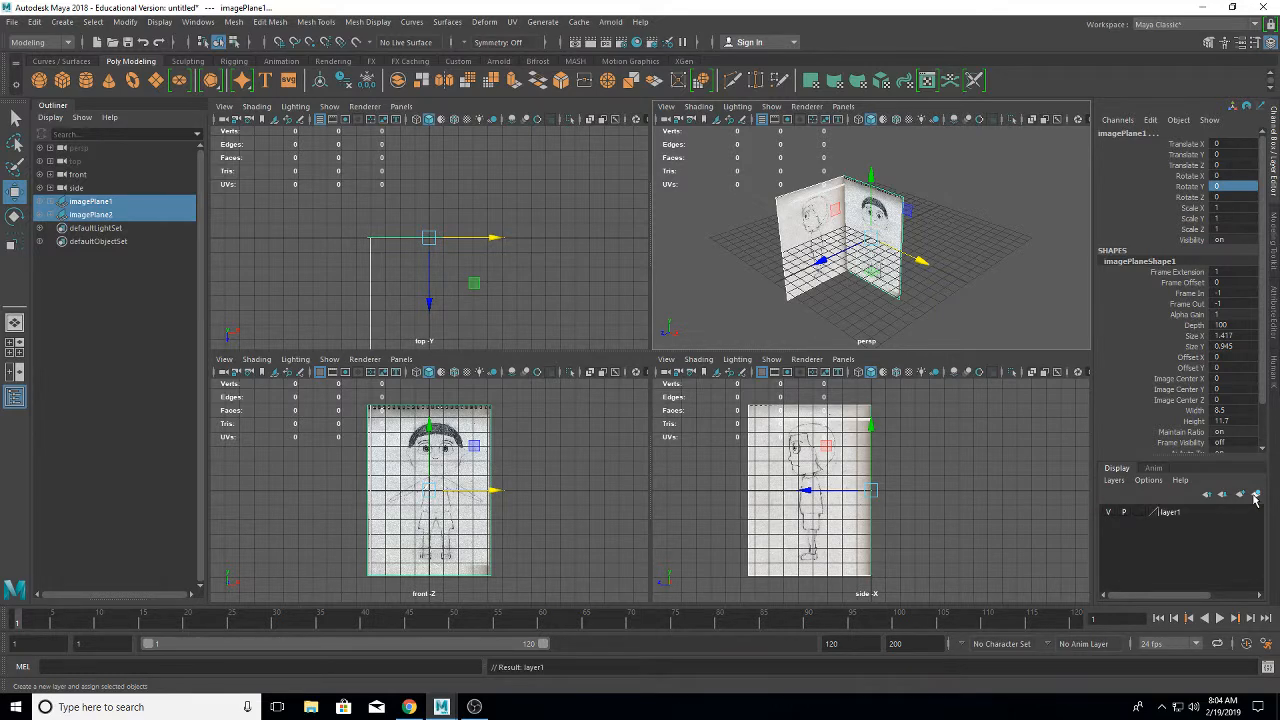
pyautogui.click(1140, 512)
pyautogui.click(1140, 512)
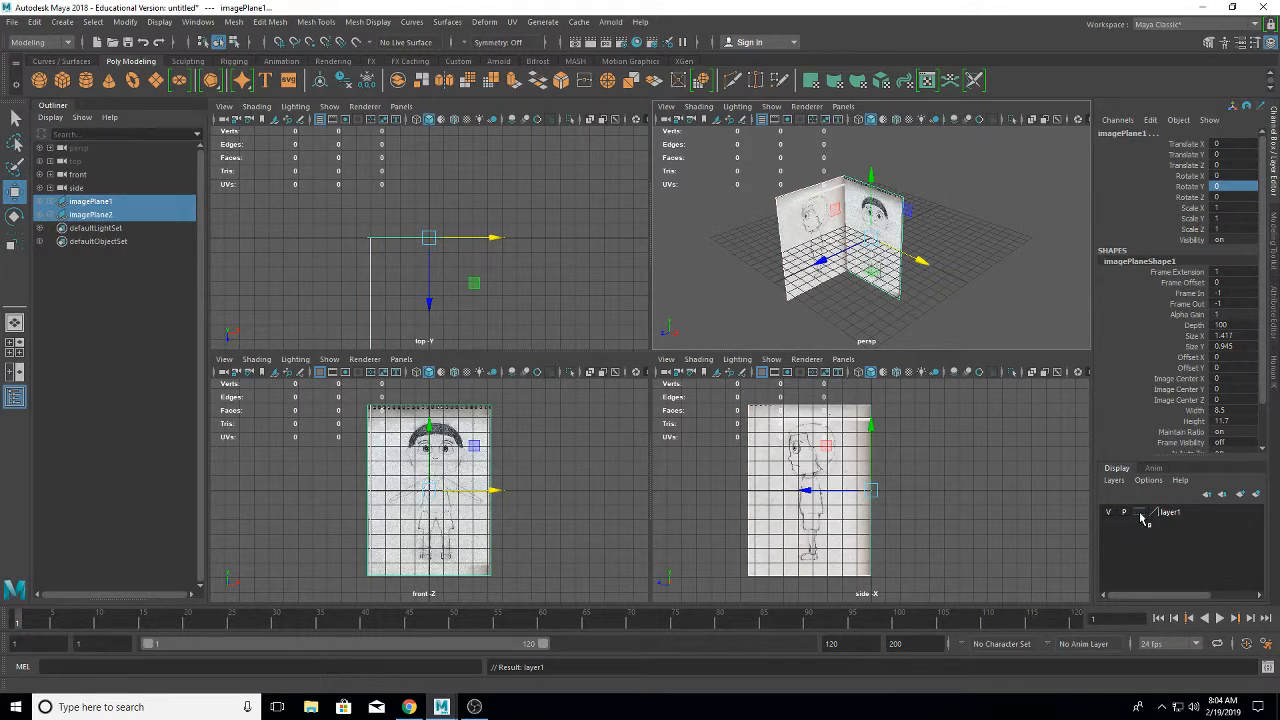
pyautogui.click(1140, 512)
pyautogui.click(1140, 512)
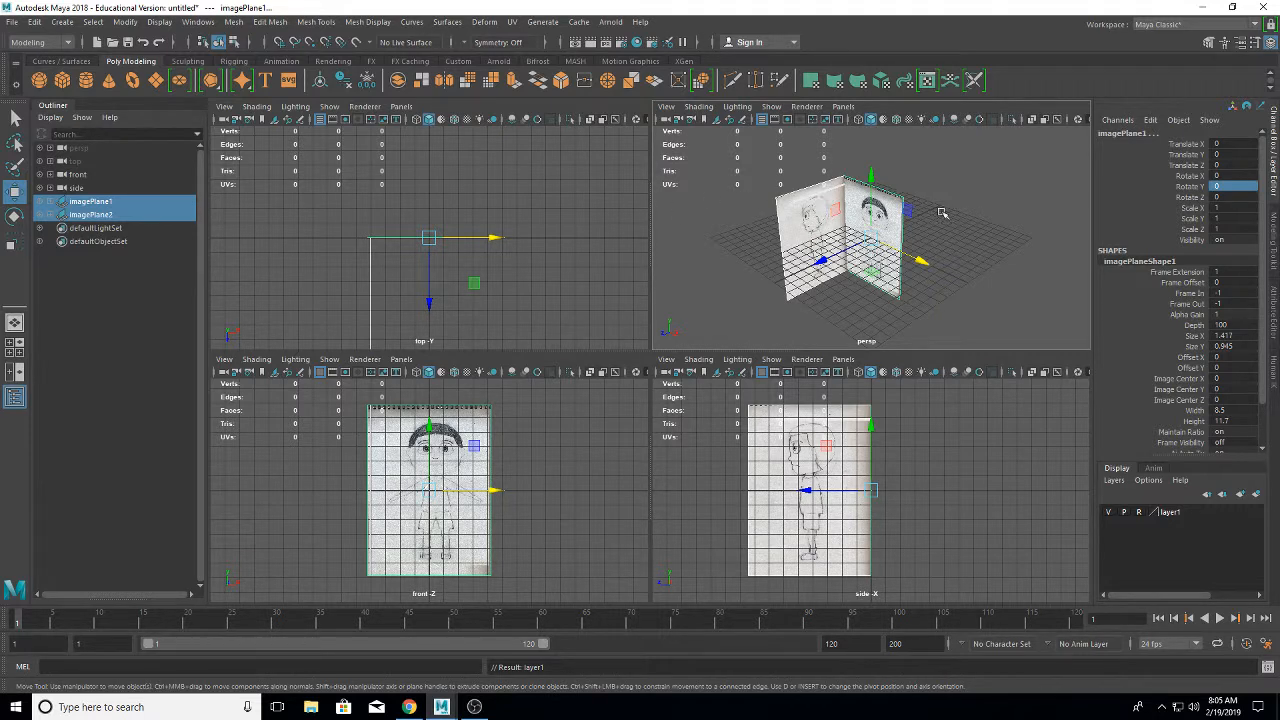
pyautogui.click(957, 254)
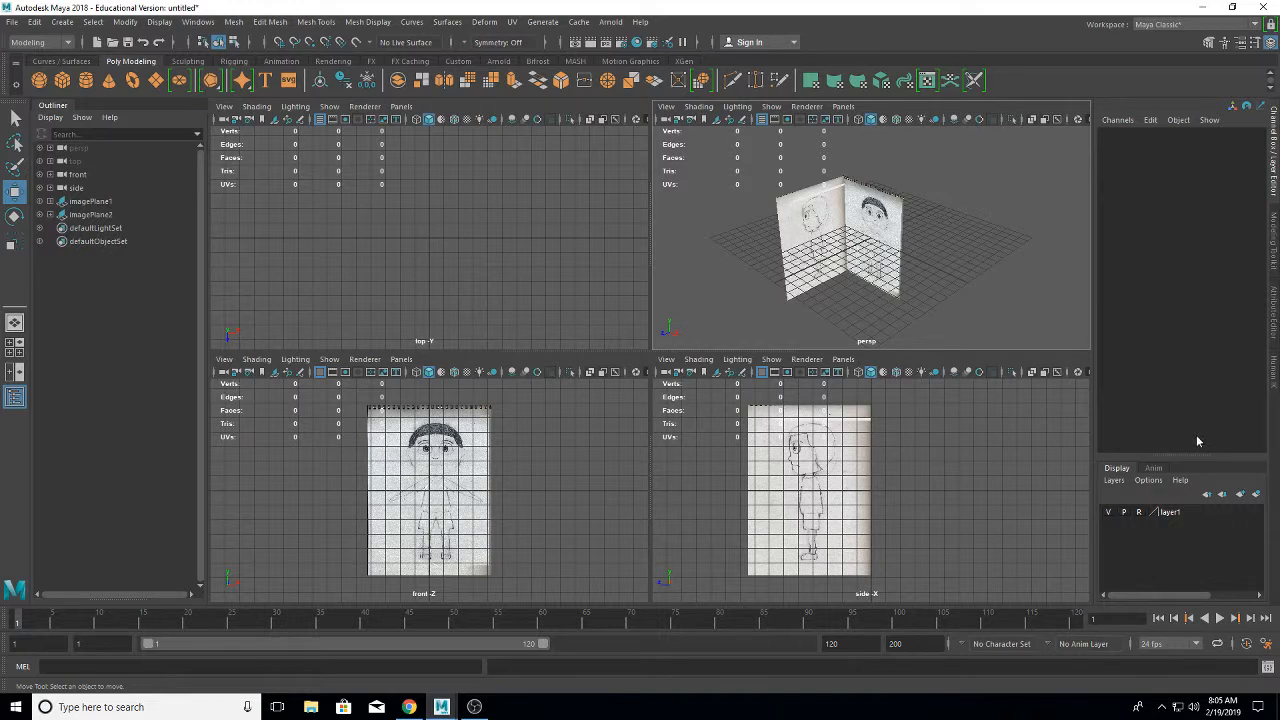
# - Create a second, empty display layer and rename the image planes' layer to Reference
pyautogui.click(1241, 496)
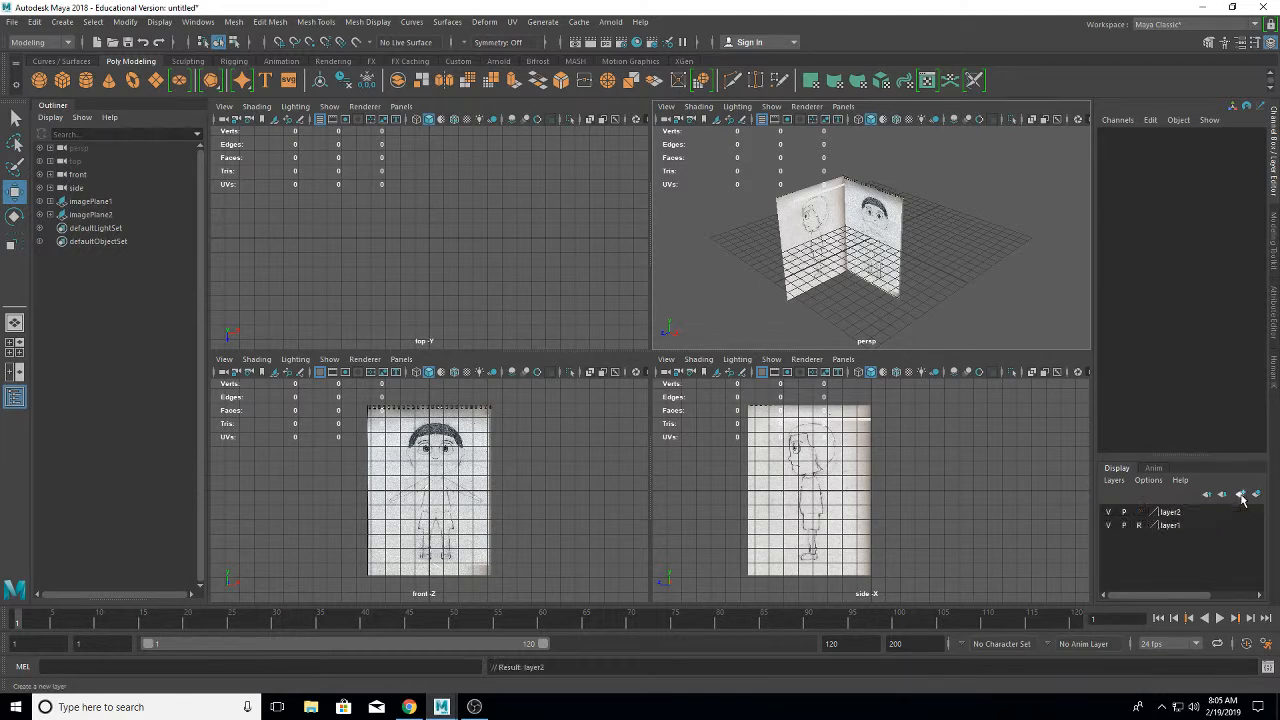
pyautogui.doubleClick(1172, 530)
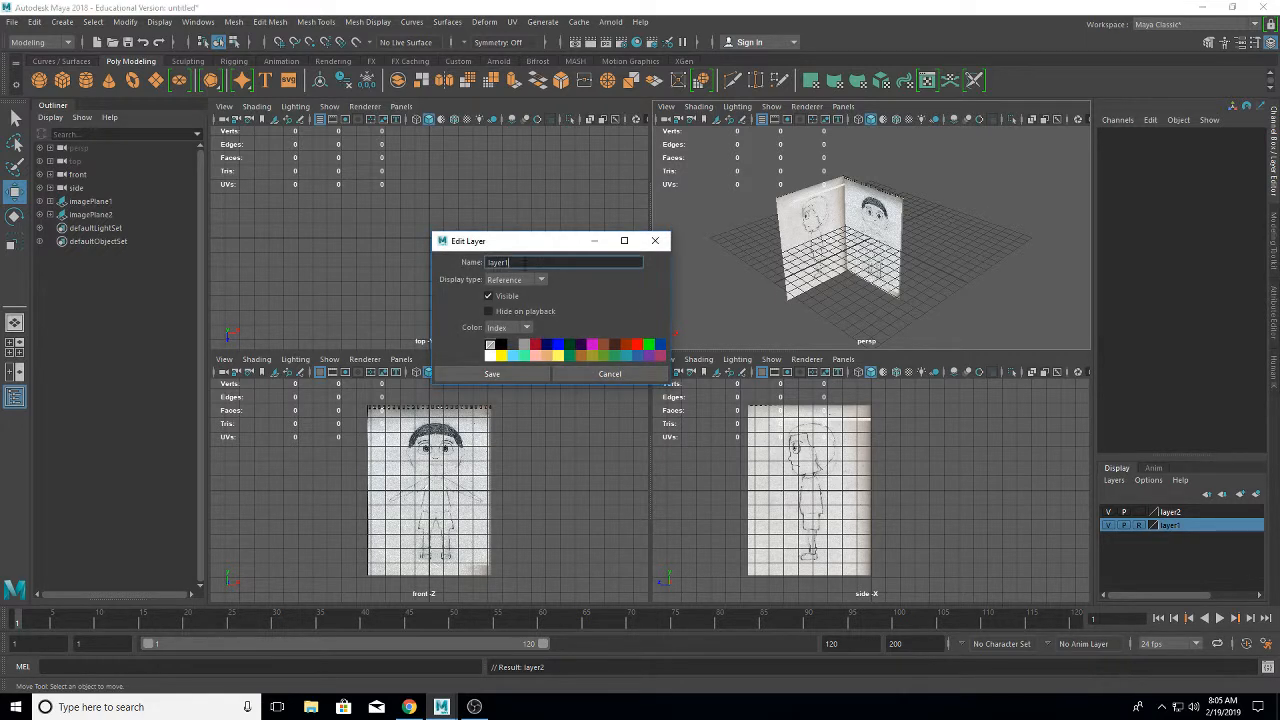
pyautogui.write('Reference')
pyautogui.click(500, 374)
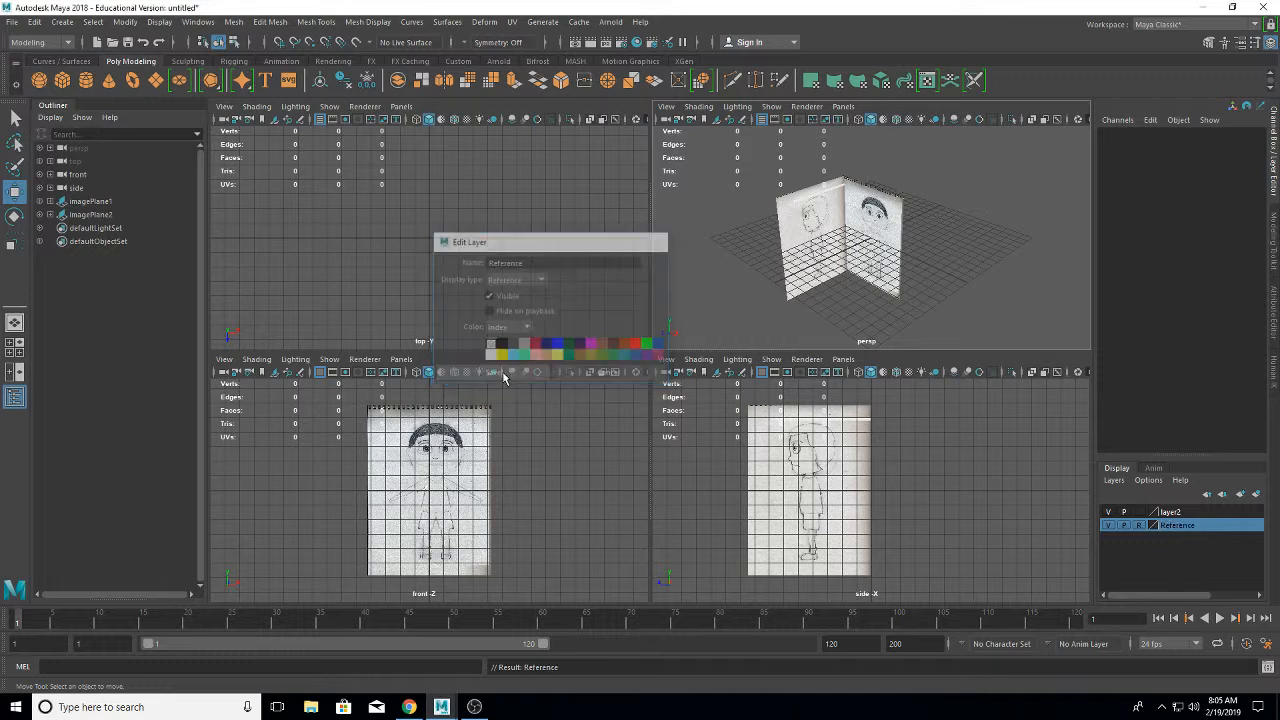
# - Rename the empty display layer to CharacterModel
pyautogui.doubleClick(1179, 512)
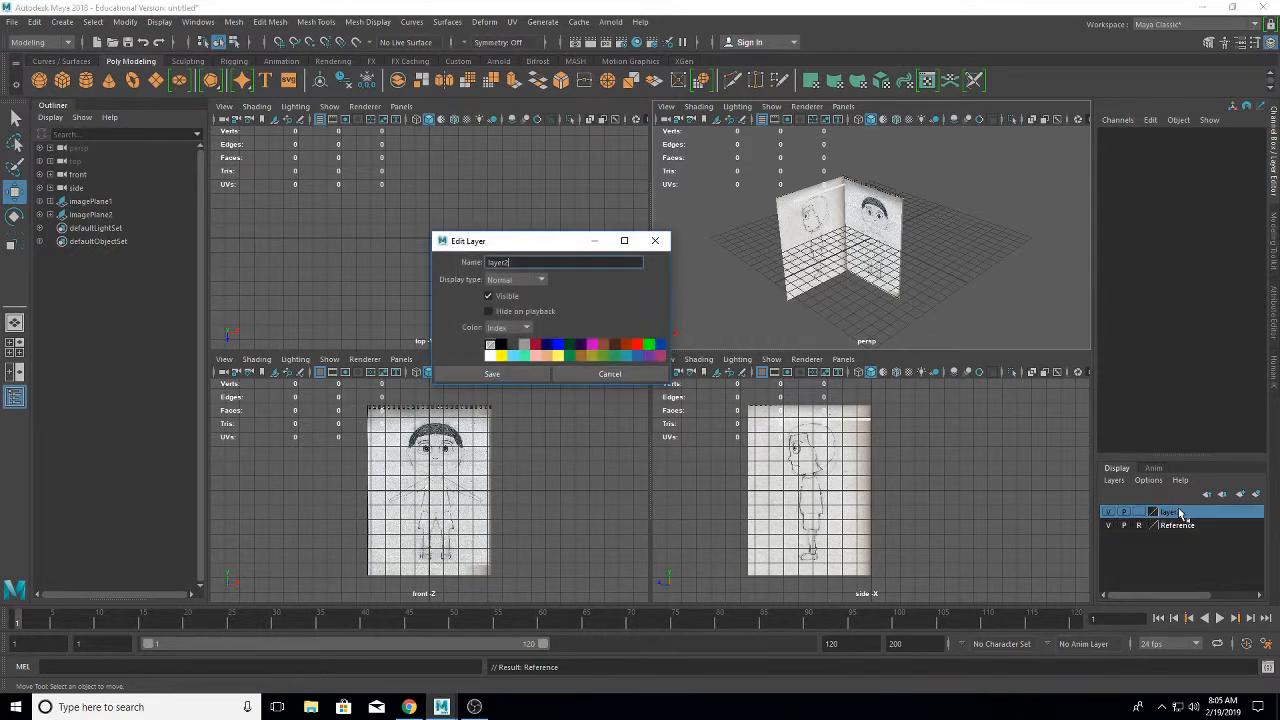
pyautogui.doubleClick(516, 260)
pyautogui.write('CharacterModel')
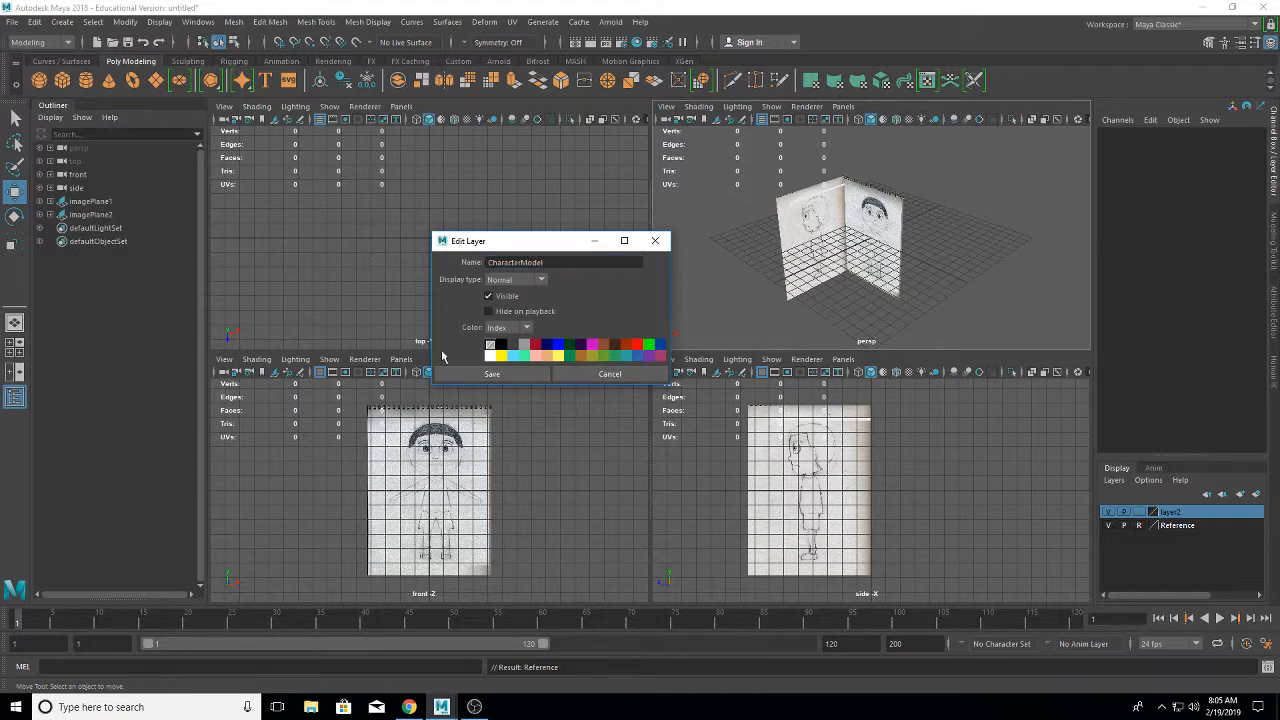
pyautogui.click(500, 374)
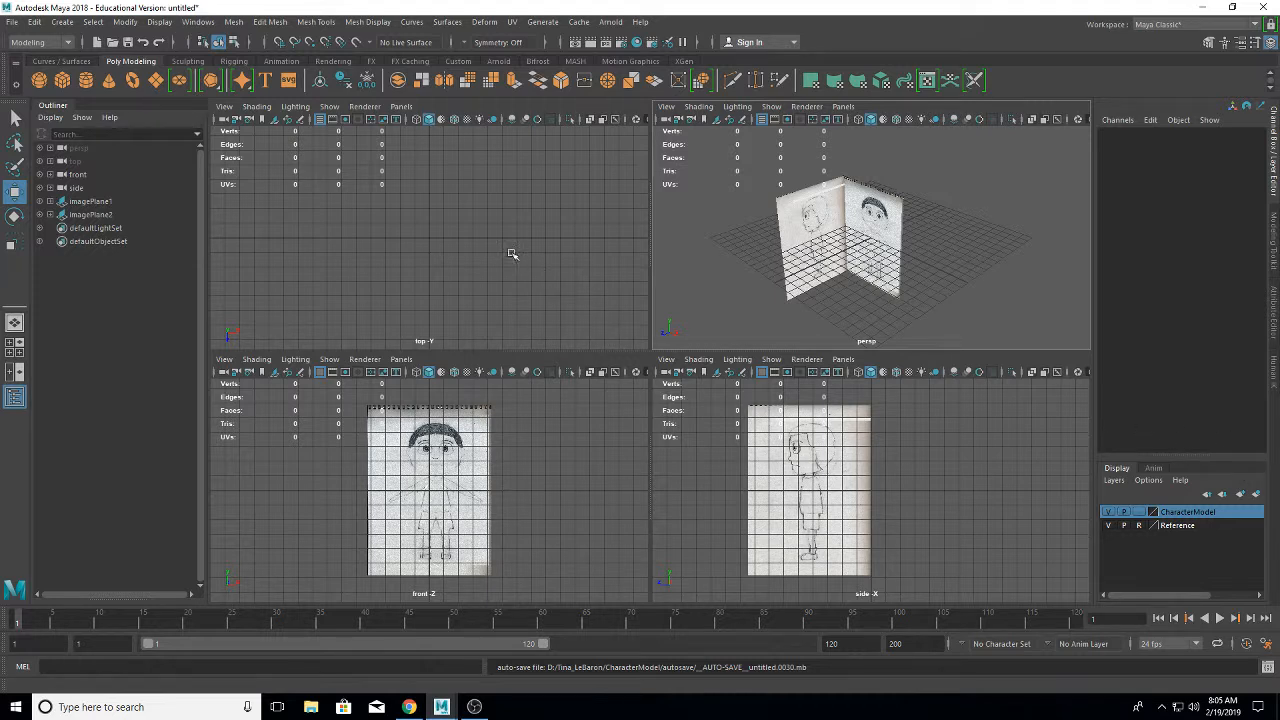
# - Create a polygon cylinder about 1.4 in radius and 1.0 high, and place it over the boy's torso in the front view
pyautogui.click(86, 82)
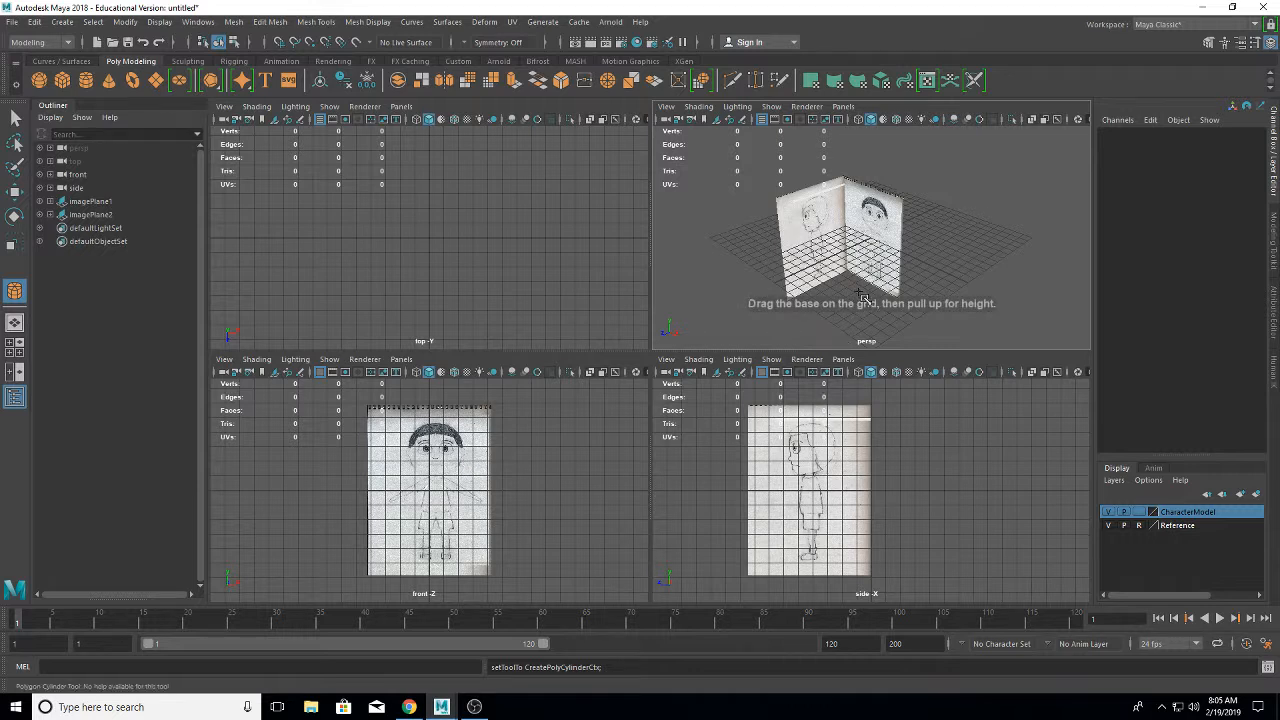
pyautogui.moveTo(855, 291); pyautogui.dragTo(857, 269)
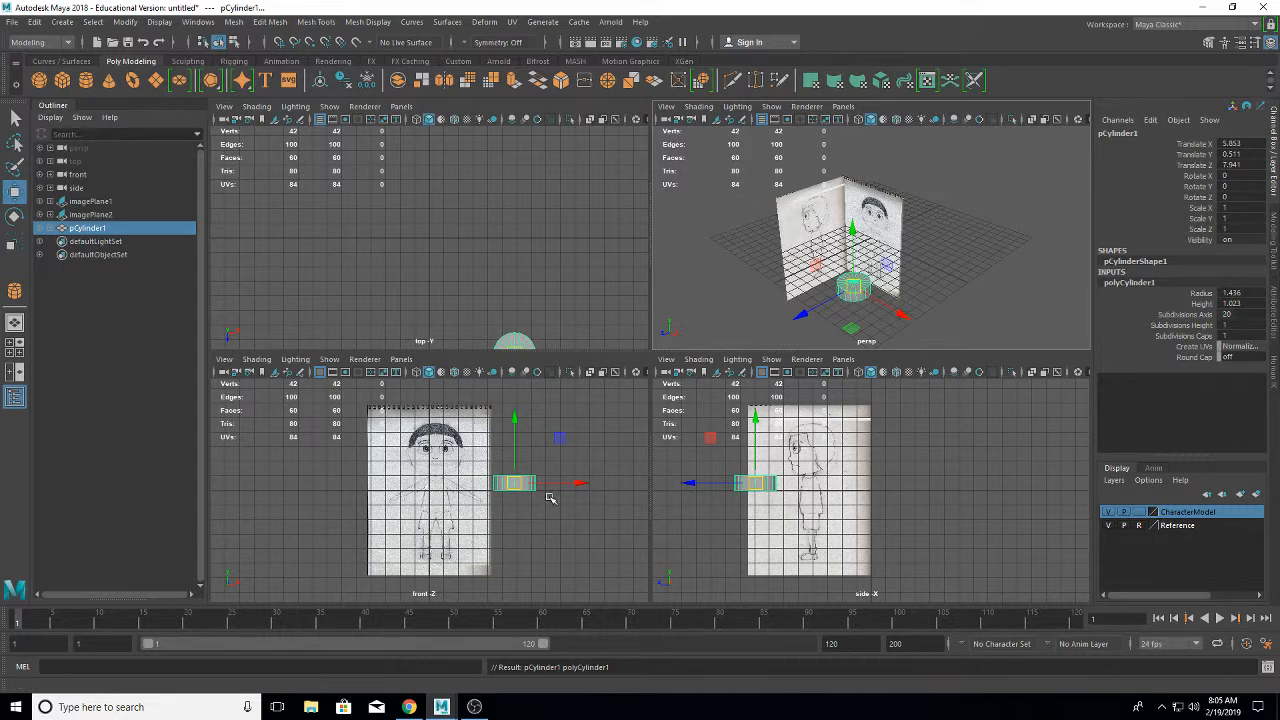
pyautogui.moveTo(561, 440); pyautogui.dragTo(482, 455)
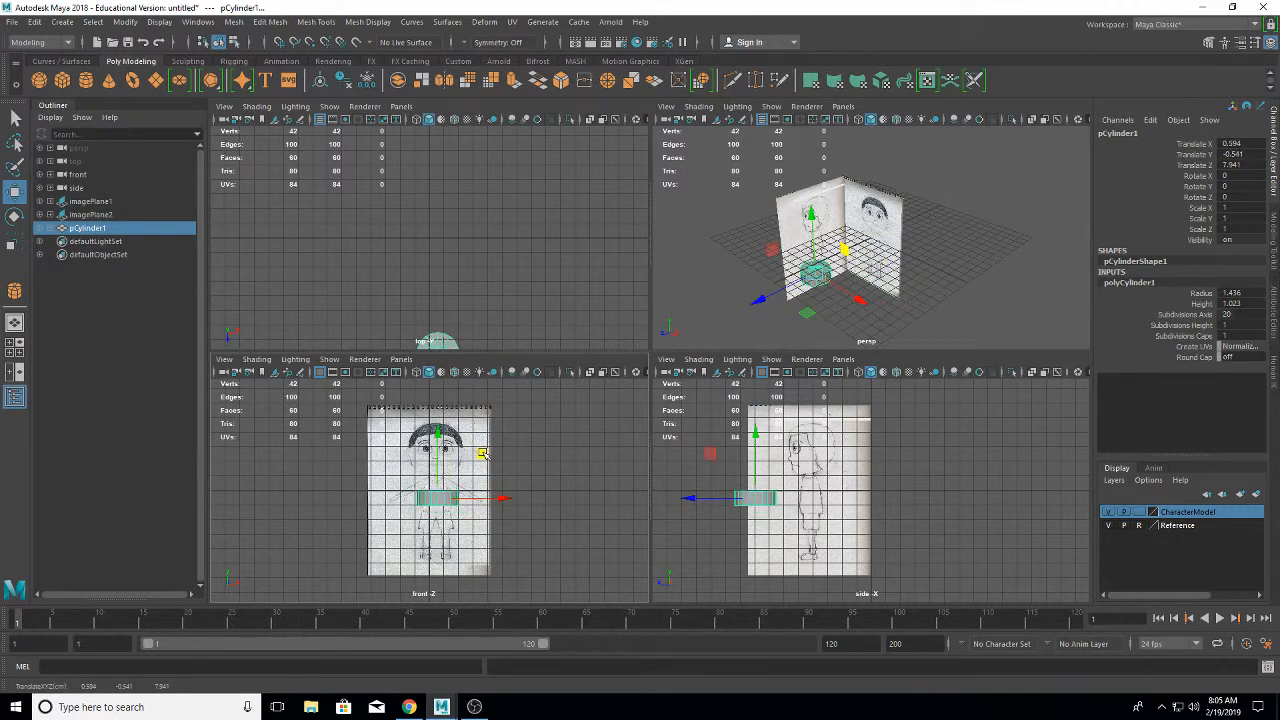
# - Set the cylinder's Subdivisions Axis to 6 and its Rotate Y to -30
pyautogui.click(1237, 314)
pyautogui.doubleClick(1237, 314)
pyautogui.write('6')
pyautogui.press('Return')
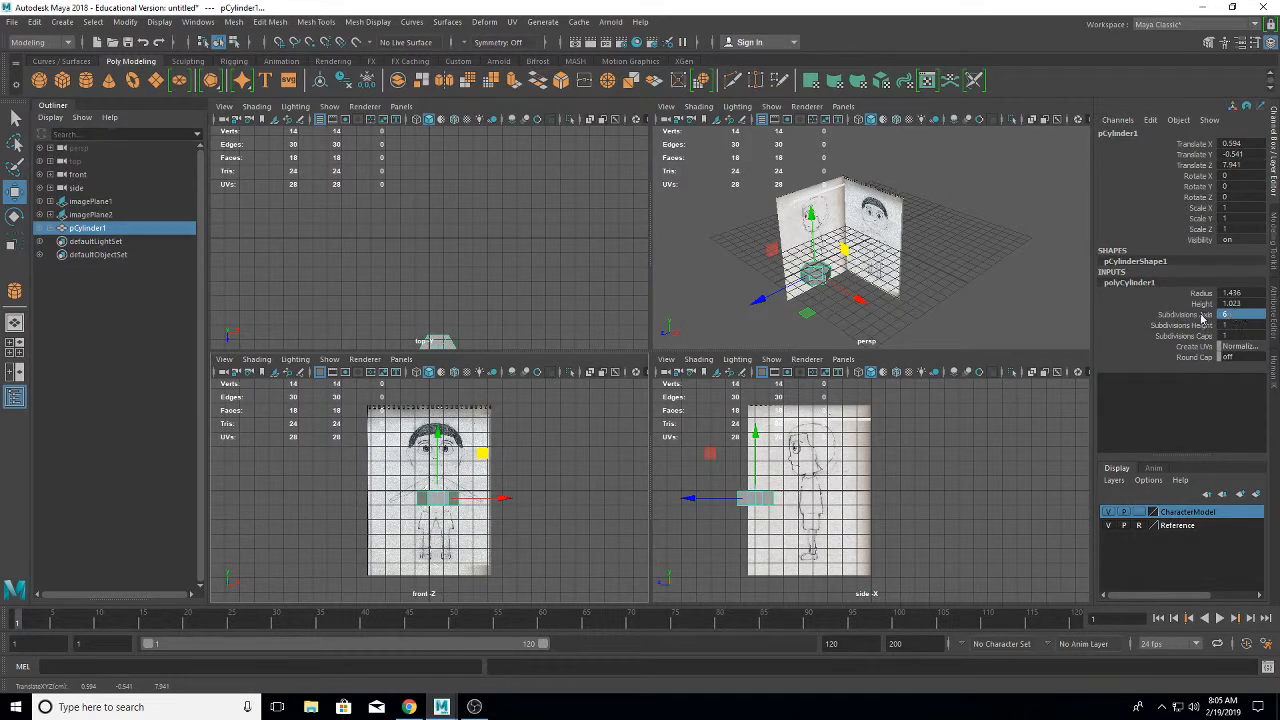
pyautogui.doubleClick(1228, 187)
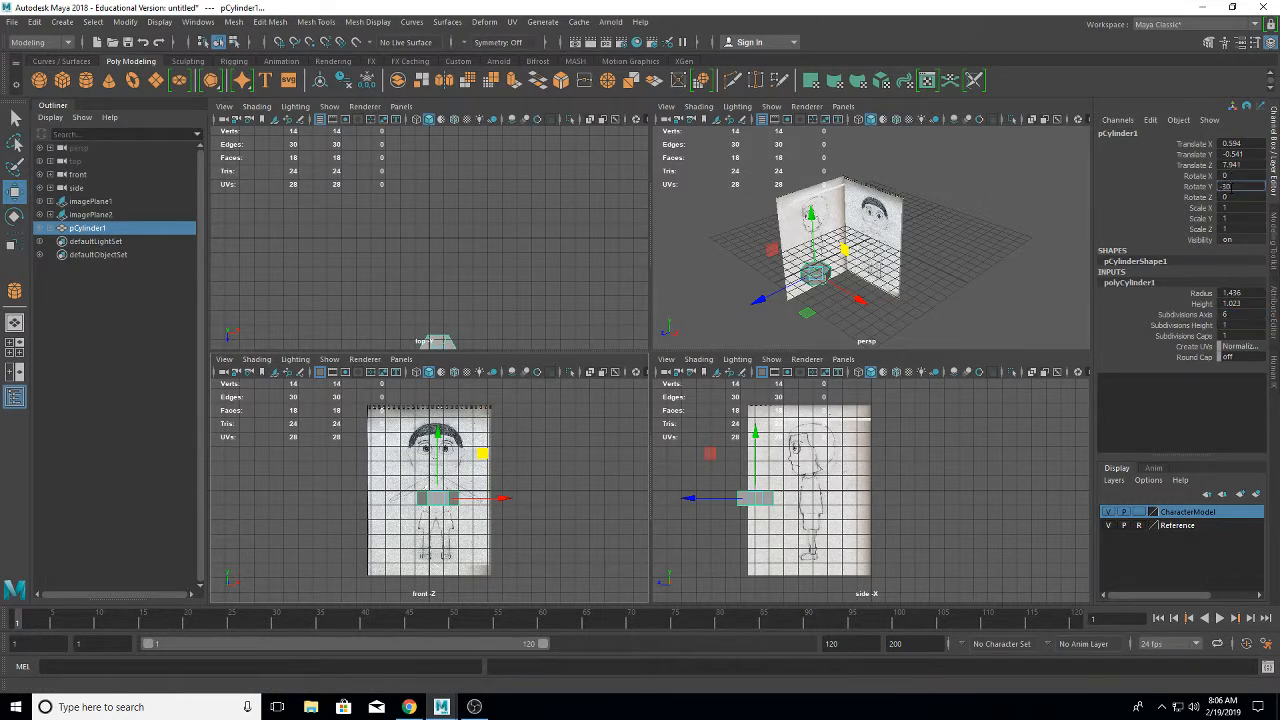
pyautogui.press('Return')
# - Freeze the cylinder's transformations and shift it sideways to a Translate X of about -0.183 over the torso in the front view
pyautogui.scroll(3, 500, 470)
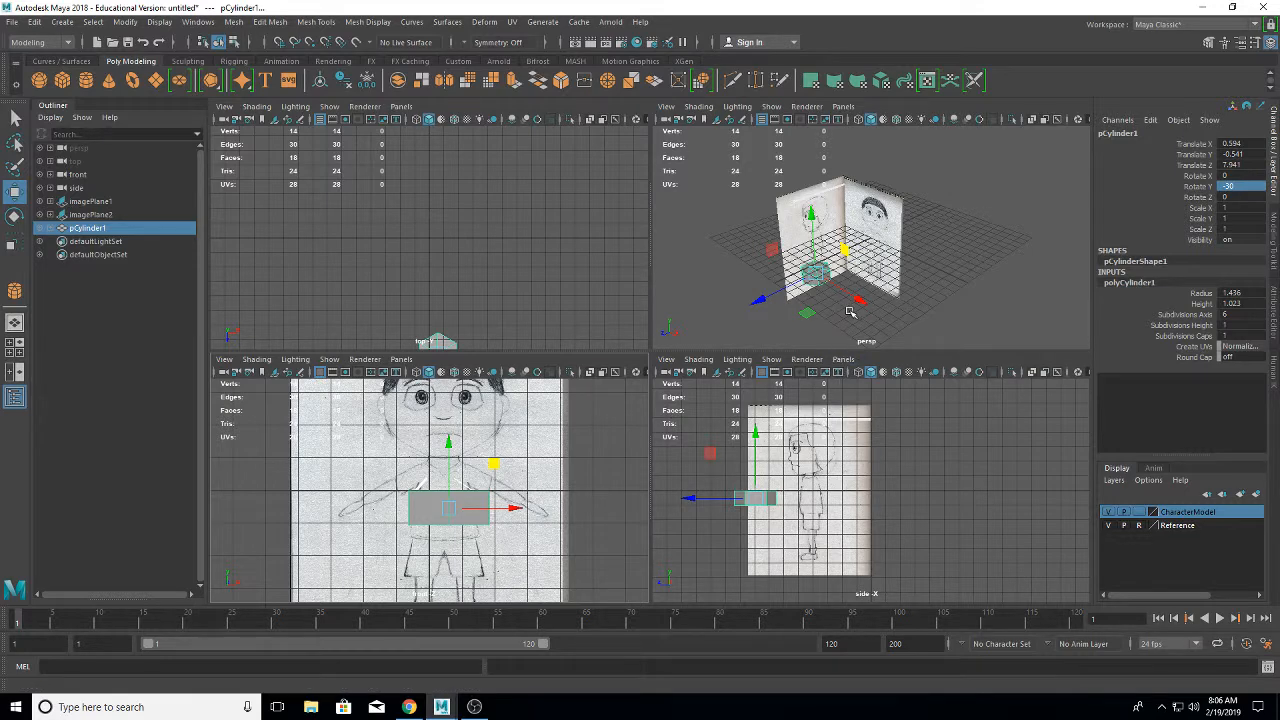
pyautogui.scroll(5, 848, 312)
pyautogui.keyDown('alt'); pyautogui.moveTo(812, 300); pyautogui.dragTo(731, 314); pyautogui.keyUp('alt')
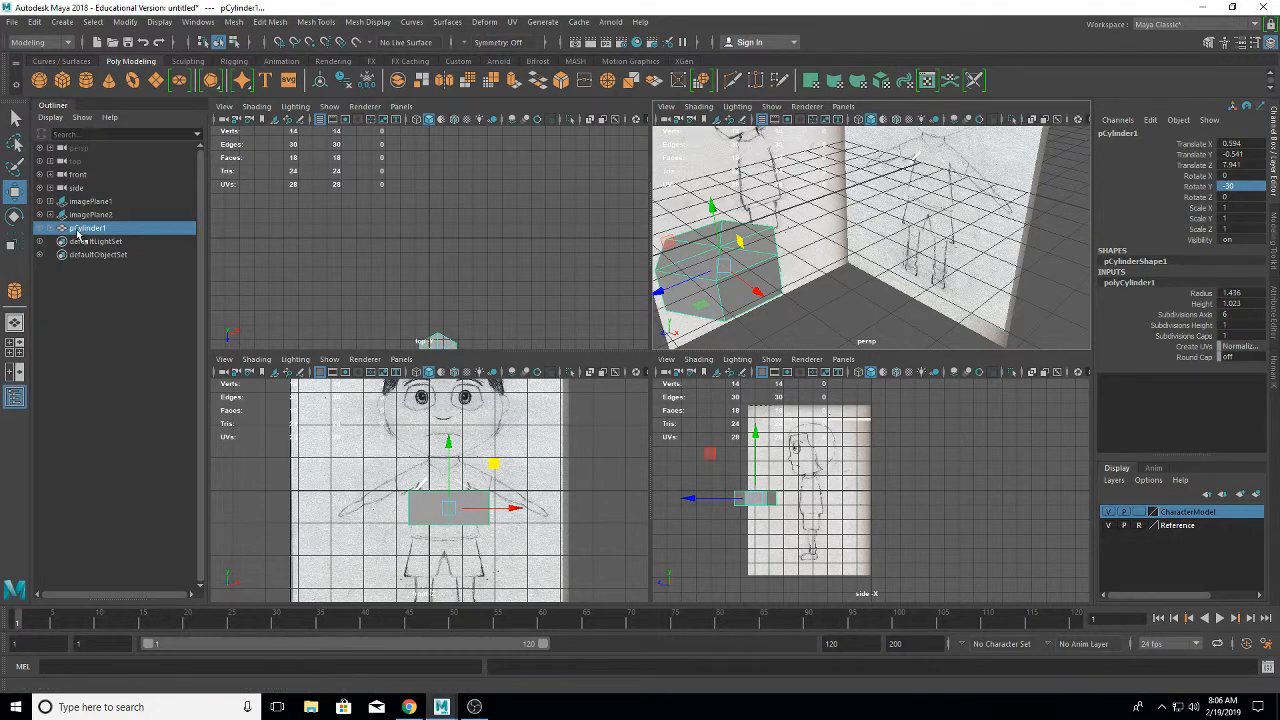
pyautogui.click(125, 23)
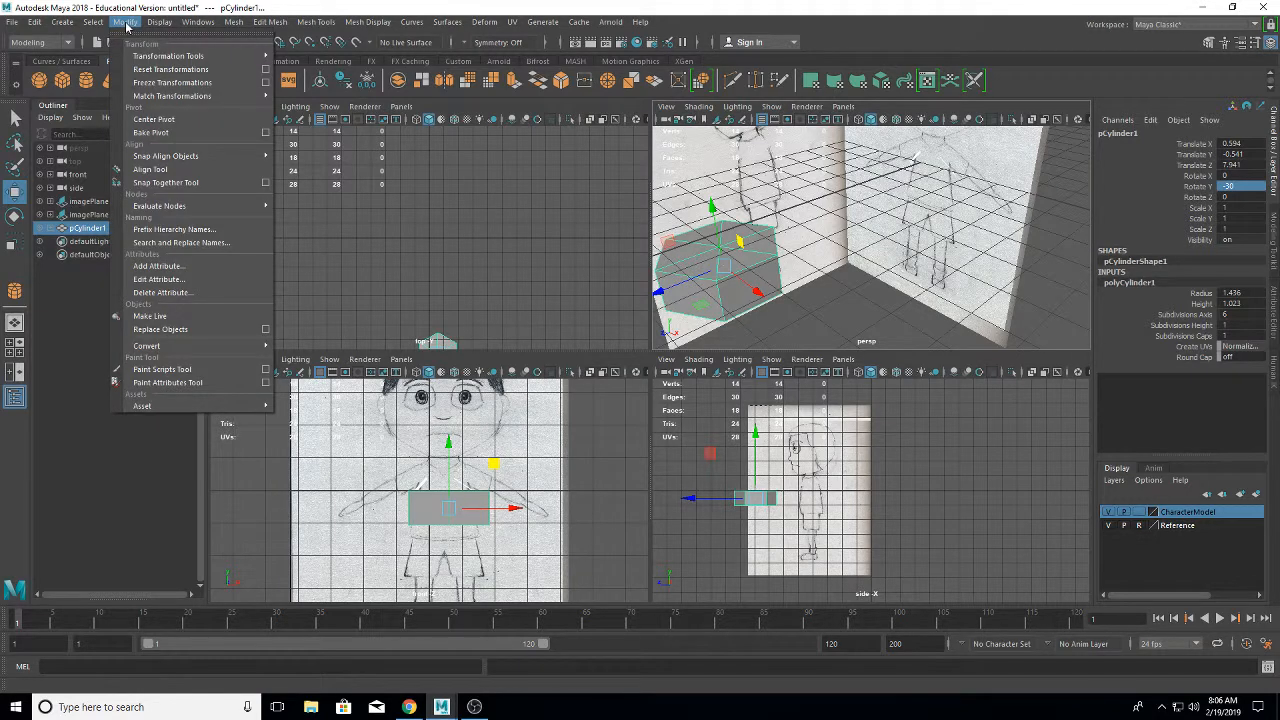
pyautogui.click(170, 82)
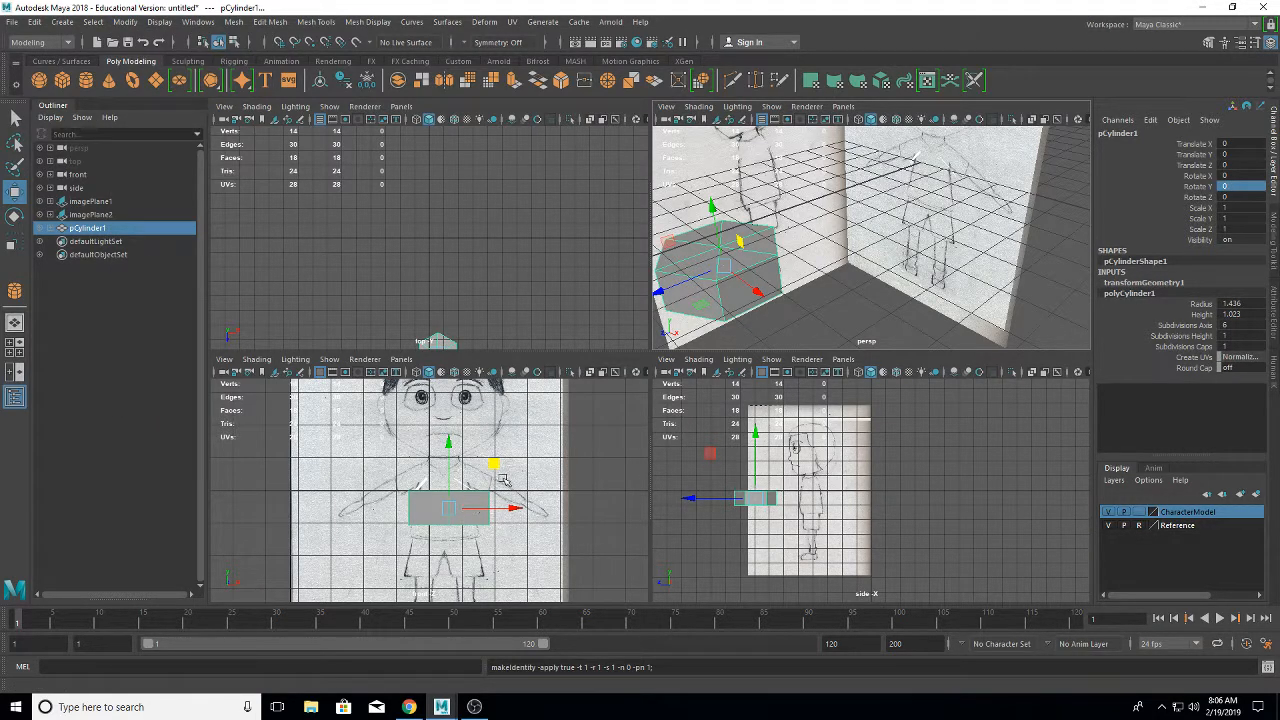
pyautogui.moveTo(517, 509); pyautogui.dragTo(512, 509)
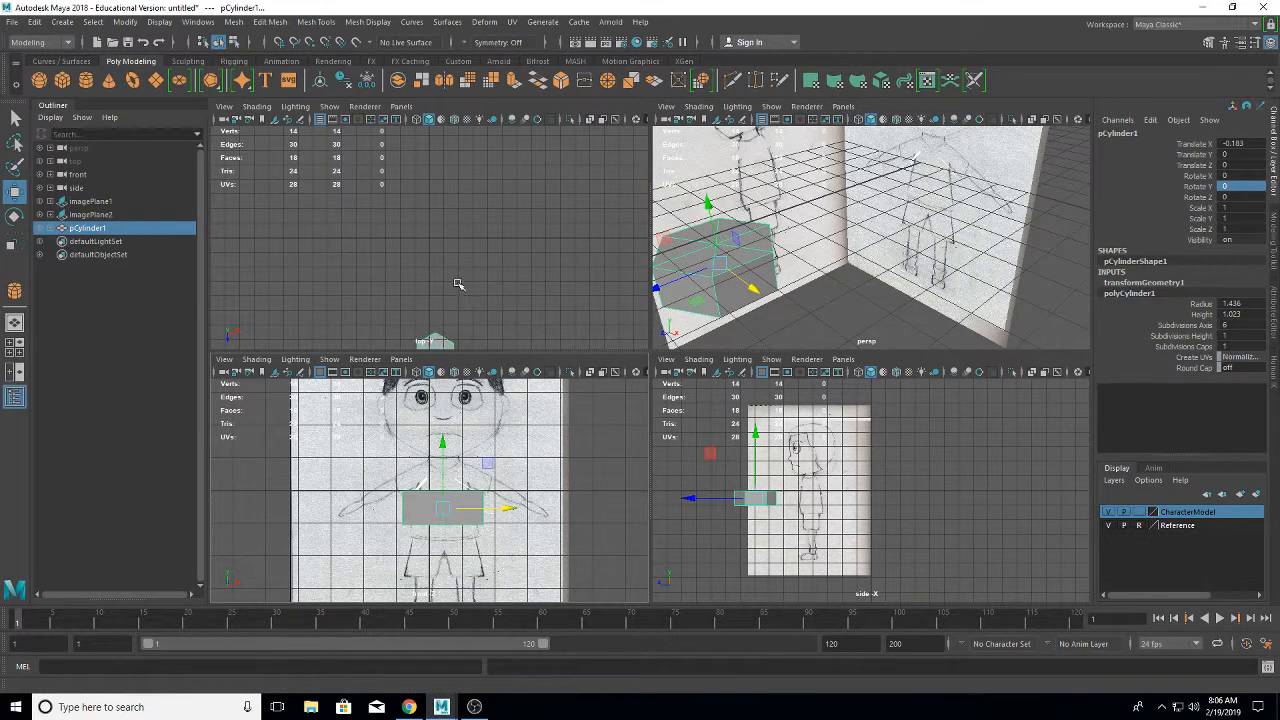
pyautogui.keyDown('alt'); pyautogui.moveTo(456, 280); pyautogui.dragTo(451, 214, button='middle'); pyautogui.keyUp('alt')
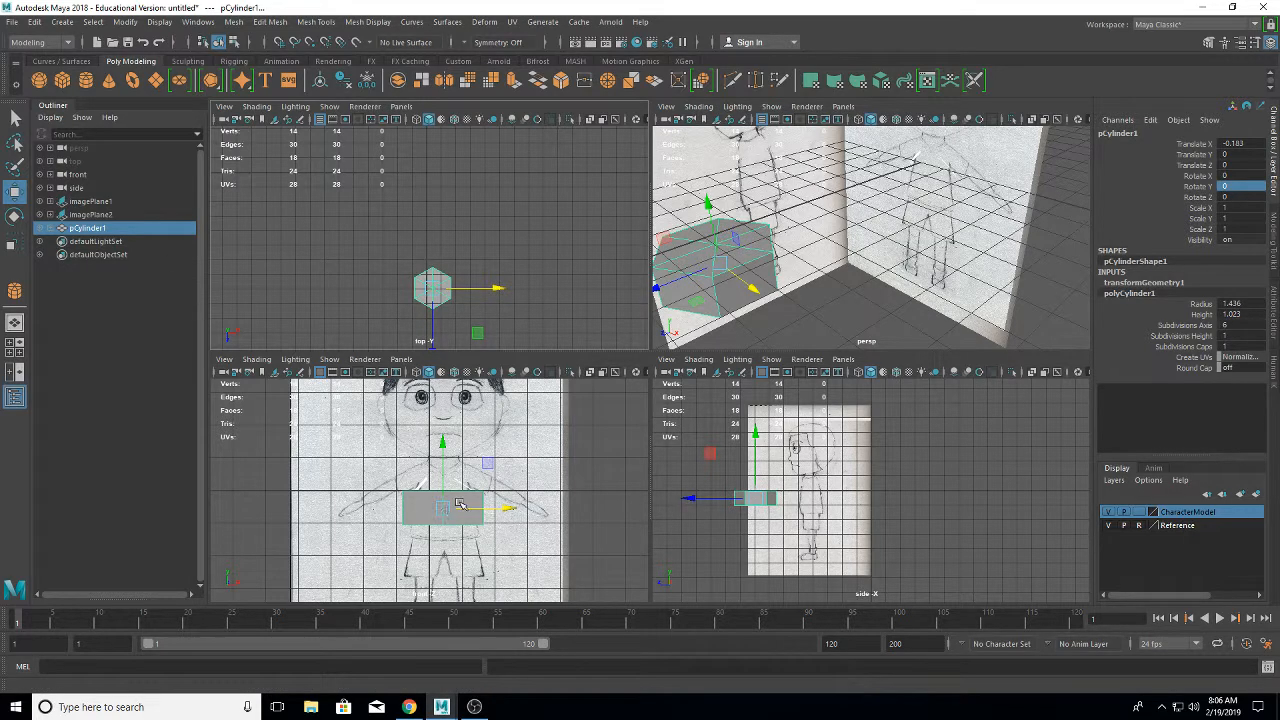
# - Lower the cylinder's top vertices in the front view and scale the top and bottom rows narrower in X to match the torso outline
pyautogui.moveTo(462, 503); pyautogui.dragTo(410, 330, button='right')
pyautogui.moveTo(366, 480); pyautogui.dragTo(505, 508)
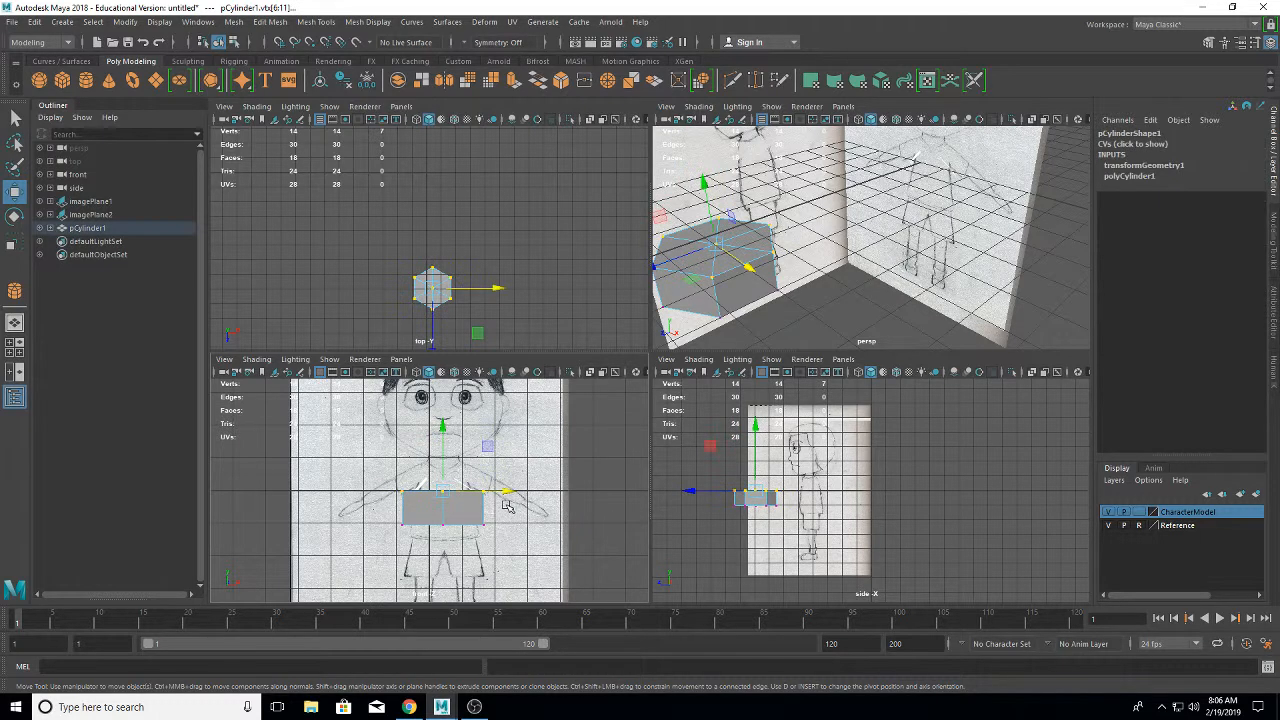
pyautogui.moveTo(444, 436); pyautogui.dragTo(444, 436)
pyautogui.moveTo(446, 447); pyautogui.dragTo(447, 447)
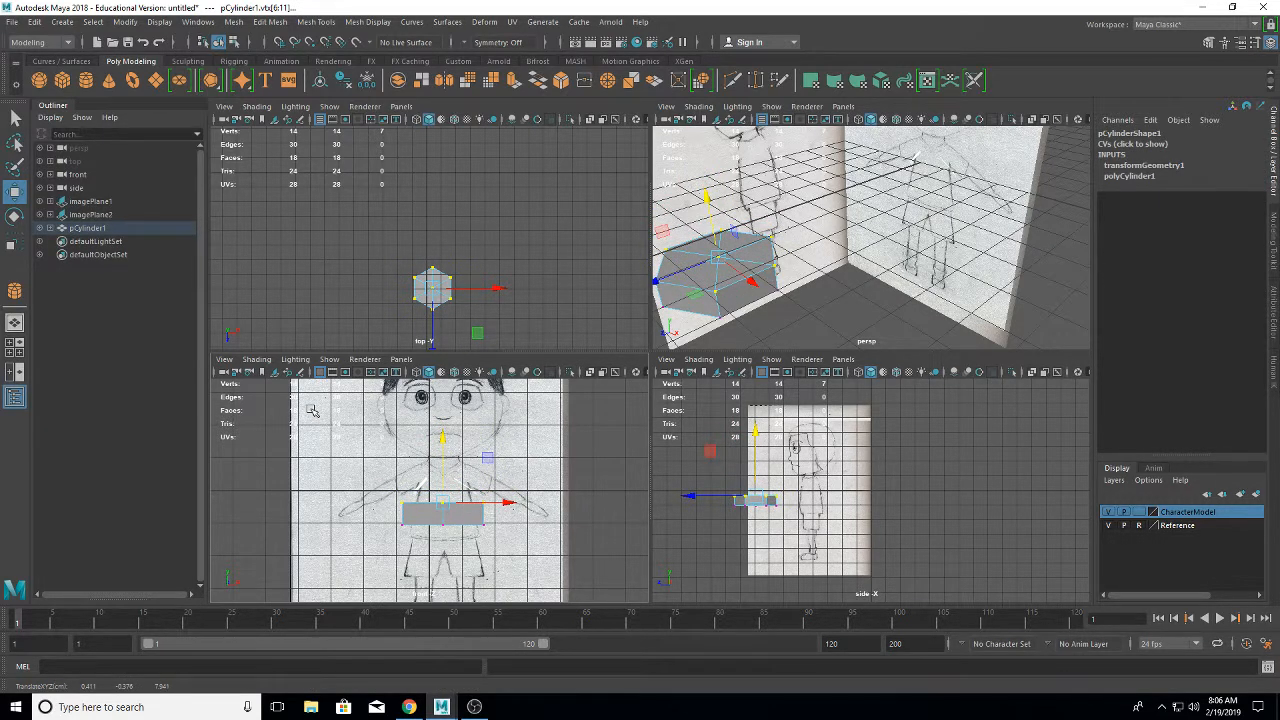
pyautogui.press('r')
pyautogui.moveTo(512, 503); pyautogui.dragTo(491, 531)
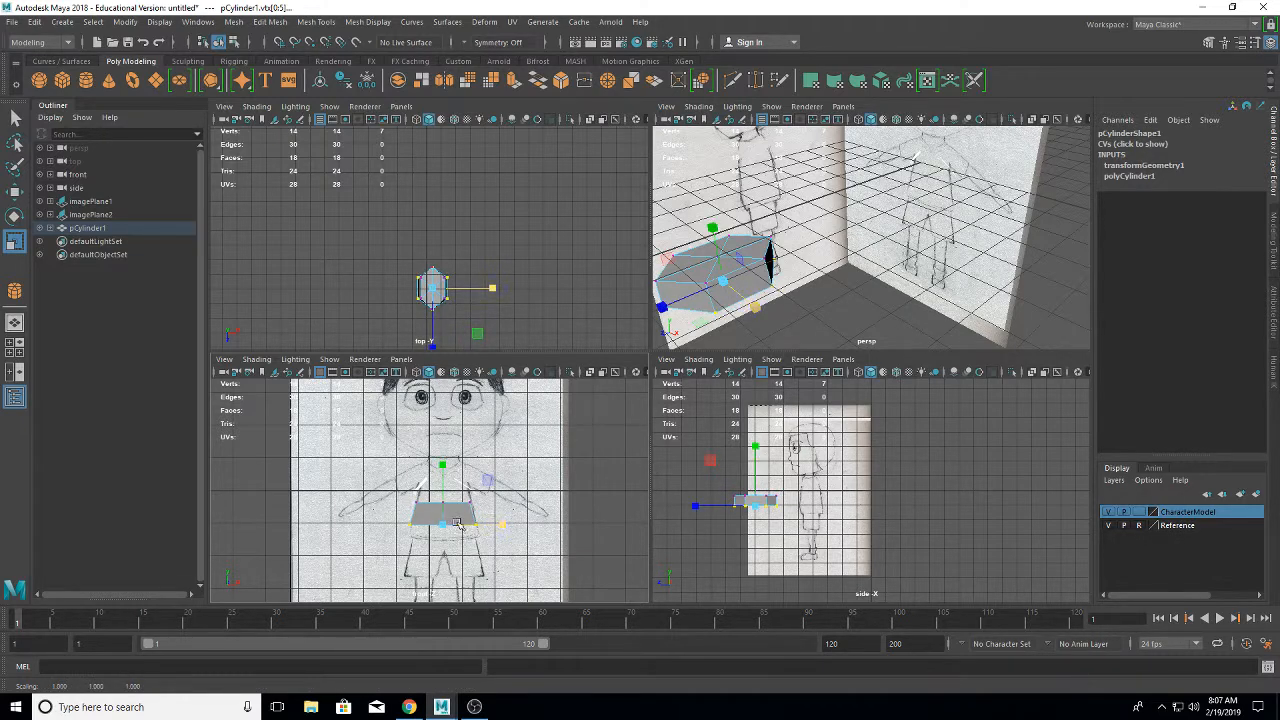
pyautogui.press('q')
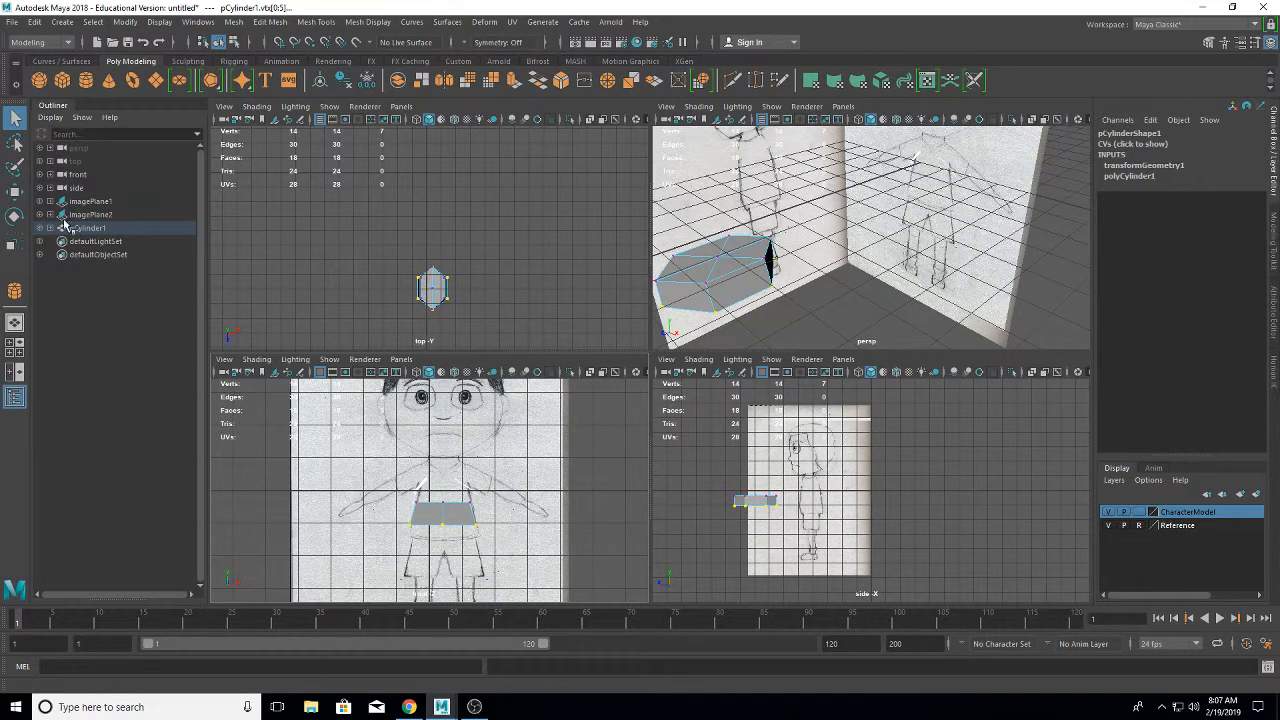
pyautogui.moveTo(477, 516); pyautogui.dragTo(536, 304, button='right')
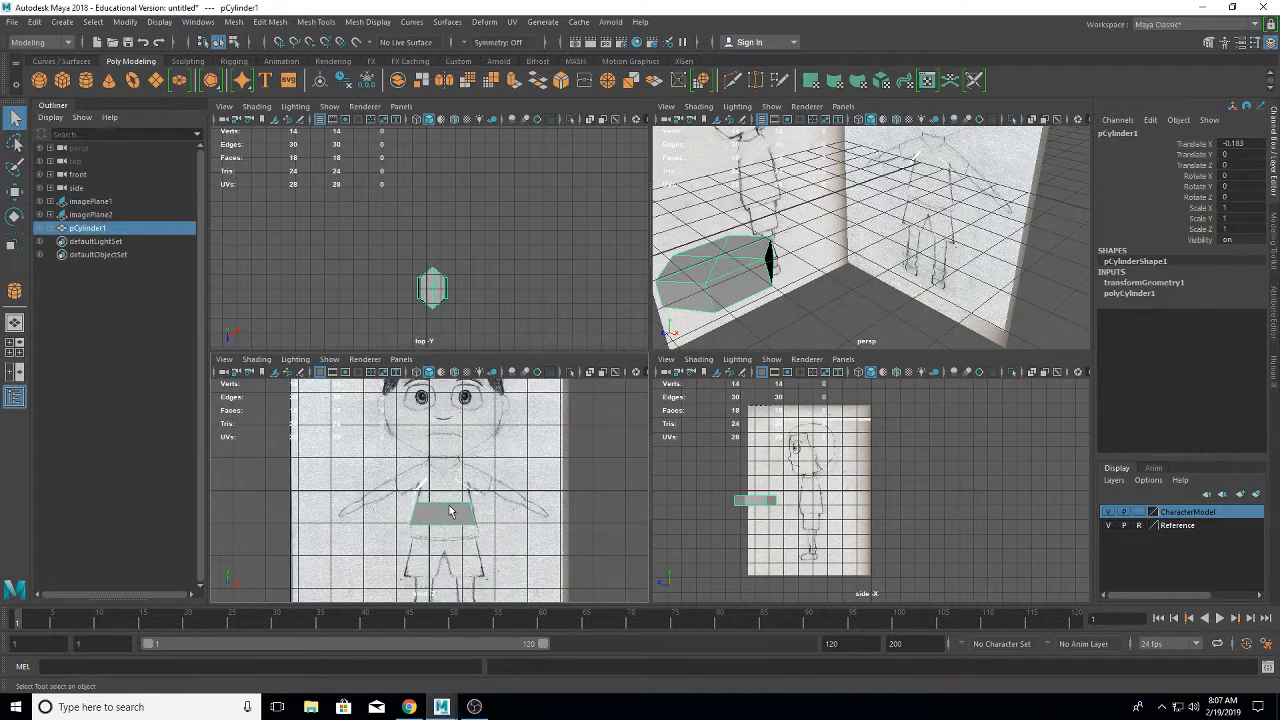
# - Move the whole cylinder onto the side-view torso, to about -0.163 in Translate X and -3.933 in Translate Z
pyautogui.press('w')
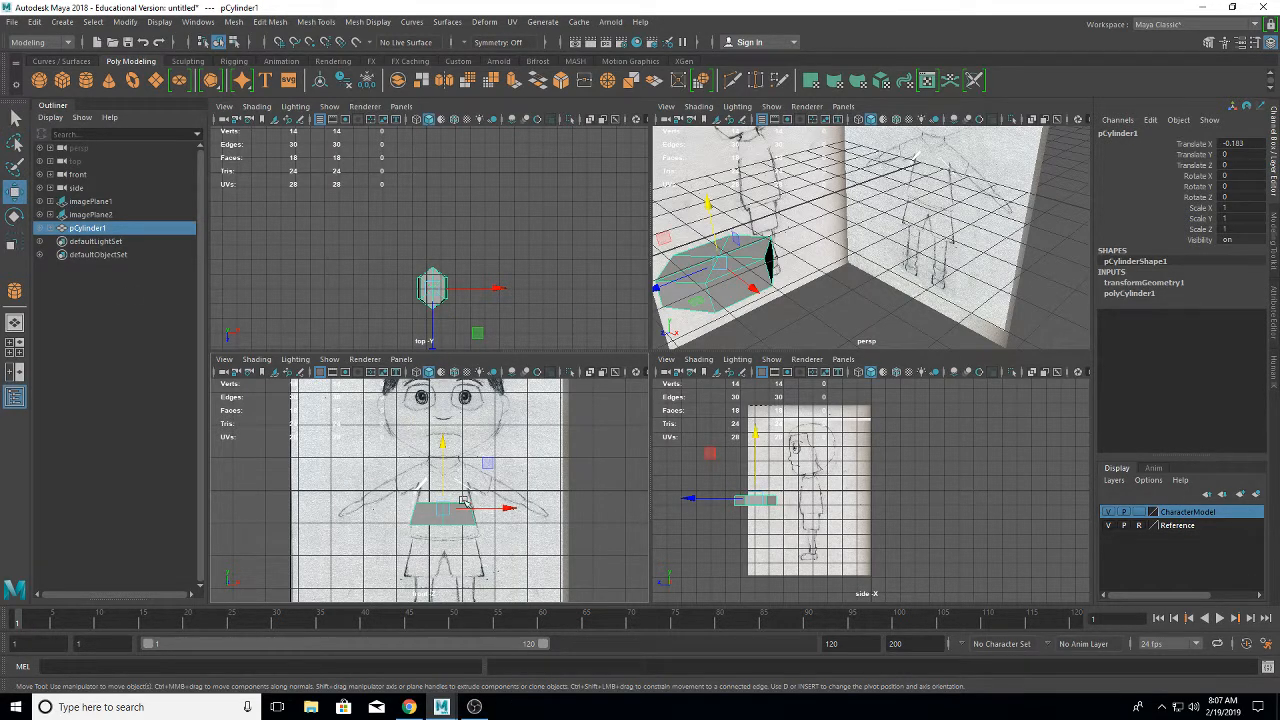
pyautogui.moveTo(492, 505); pyautogui.dragTo(495, 507)
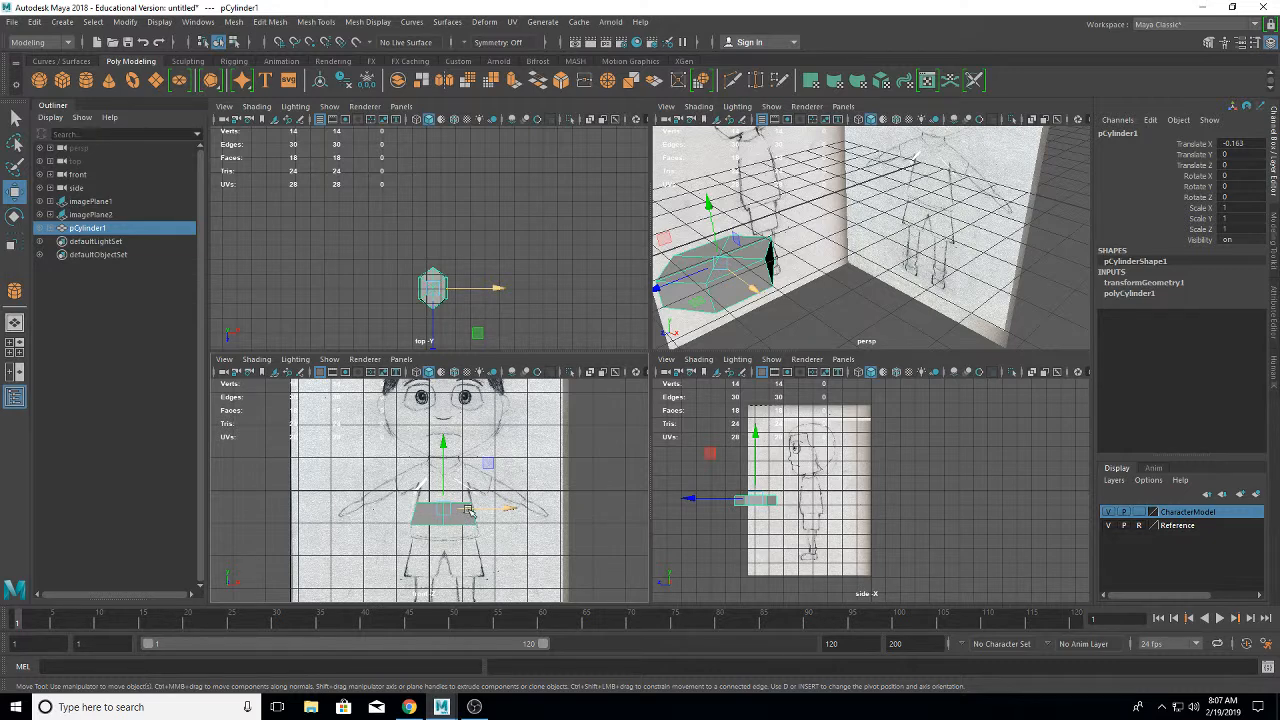
pyautogui.moveTo(766, 322); pyautogui.dragTo(806, 311, button='right')
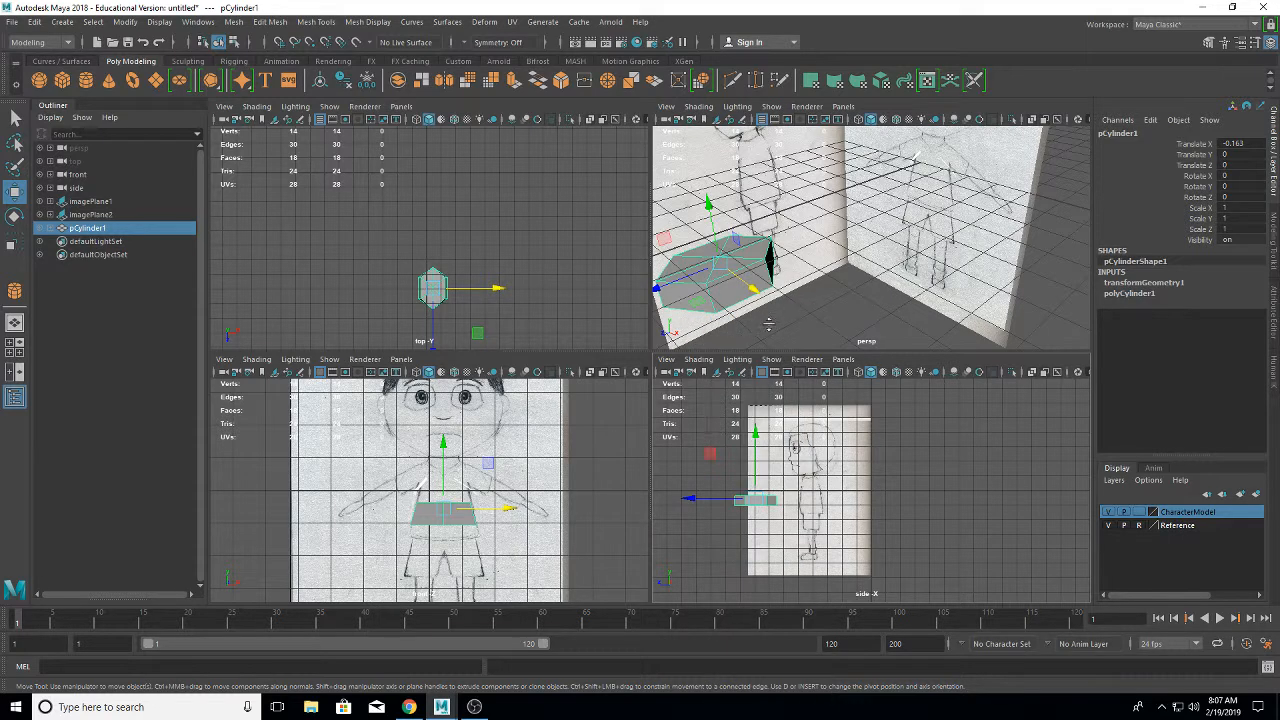
pyautogui.moveTo(730, 497); pyautogui.dragTo(770, 490)
pyautogui.scroll(4, 769, 488)
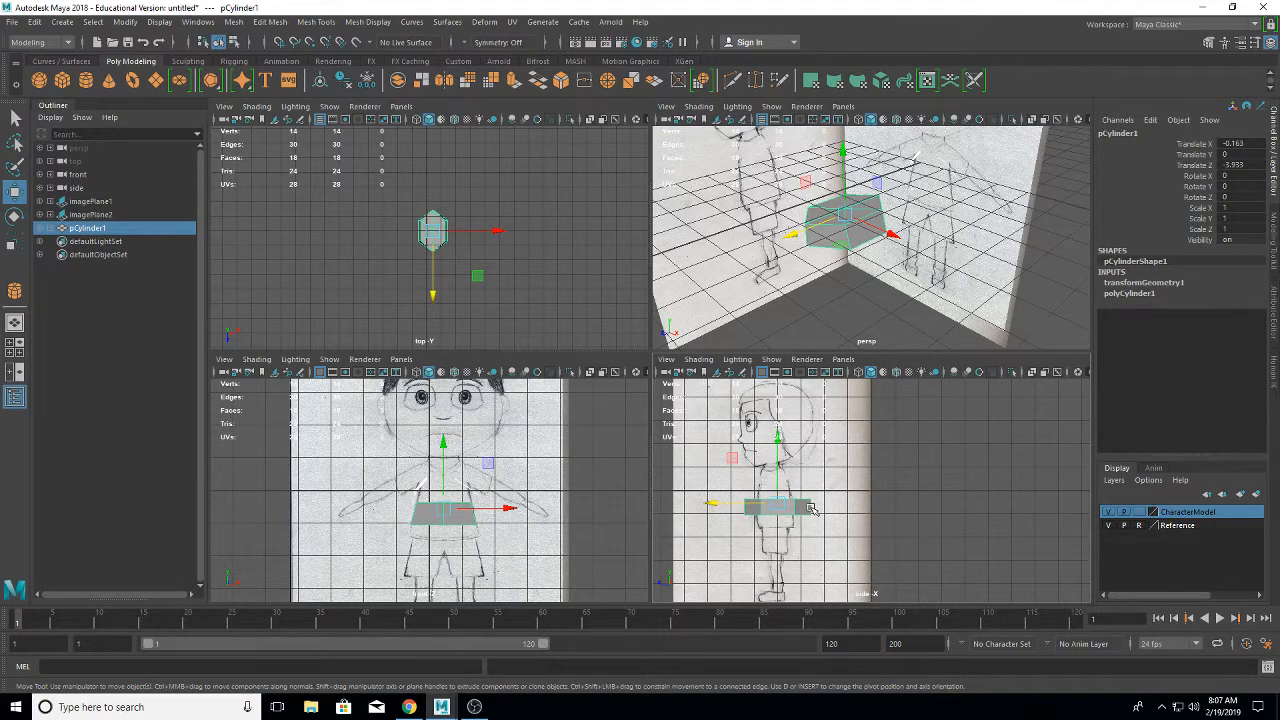
# - Scale the cylinder's bottom vertices narrower in Z to fit the torso's depth in the side view
pyautogui.moveTo(810, 510); pyautogui.dragTo(748, 328, button='right')
pyautogui.moveTo(732, 476); pyautogui.dragTo(772, 543)
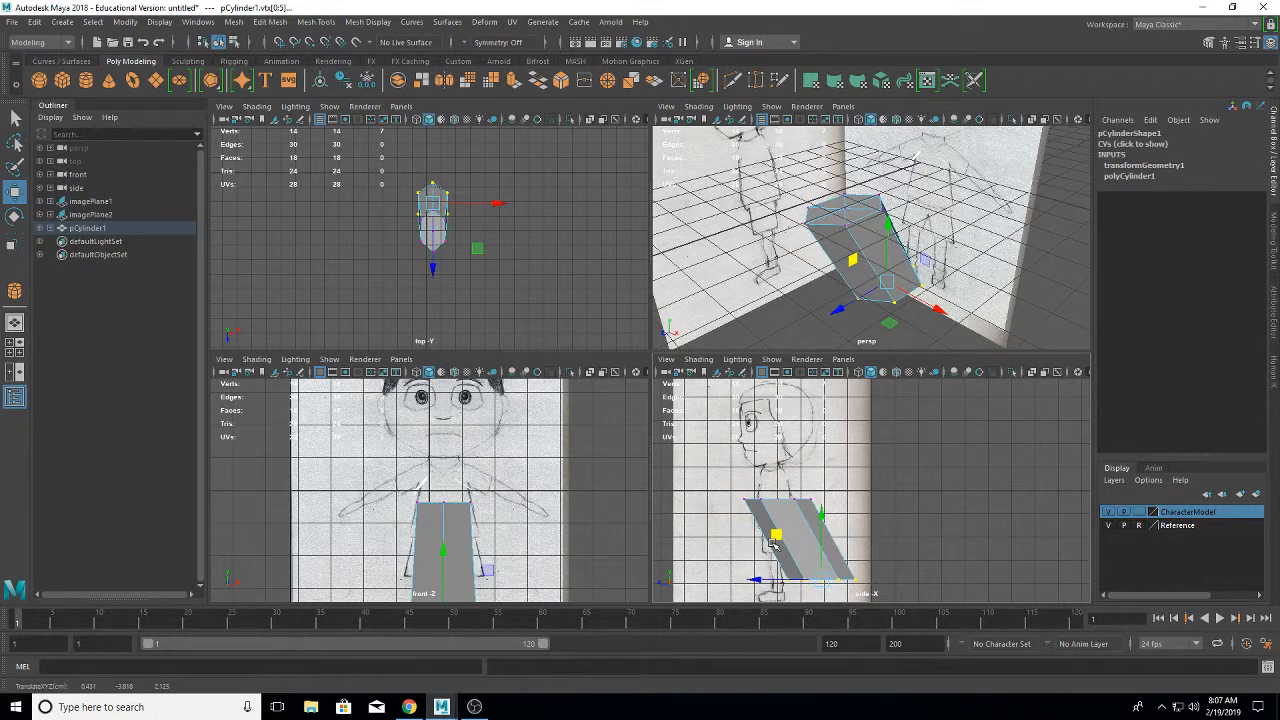
pyautogui.hotkey('ctrl', 'z')
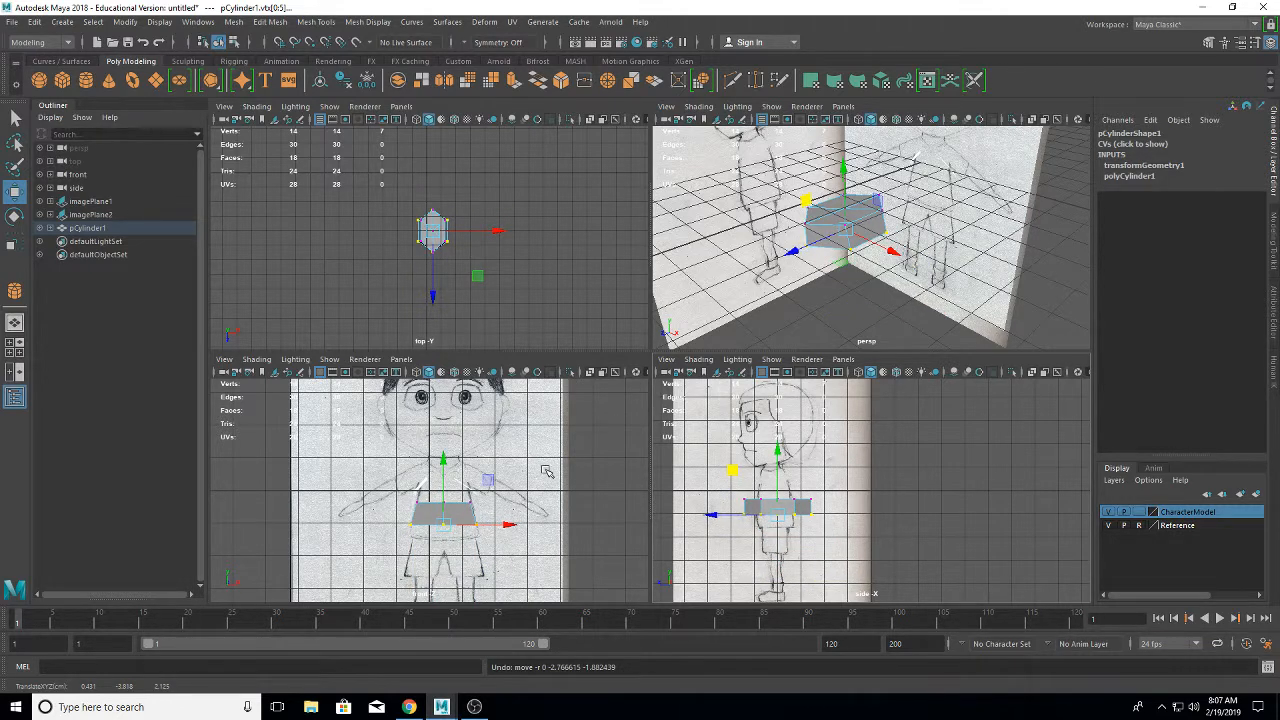
pyautogui.press('r')
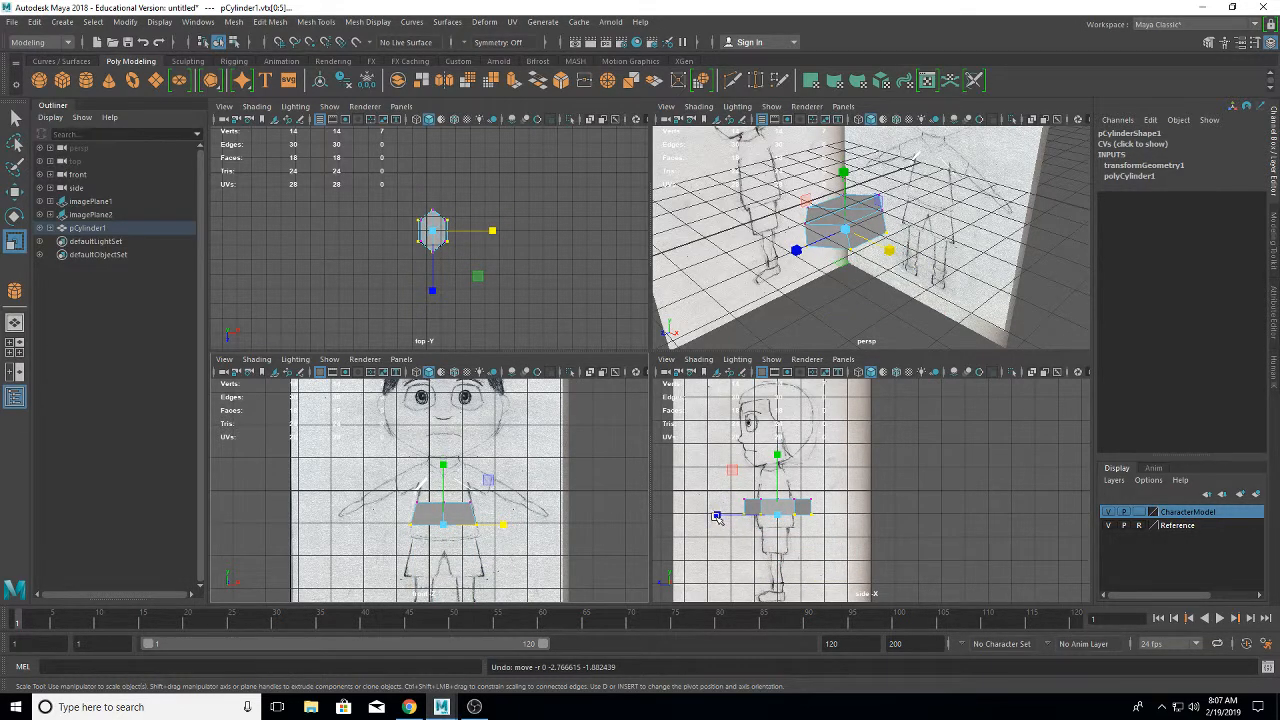
pyautogui.moveTo(716, 516); pyautogui.dragTo(744, 516)
pyautogui.moveTo(733, 470); pyautogui.dragTo(726, 463)
pyautogui.hotkey('ctrl', 'z')
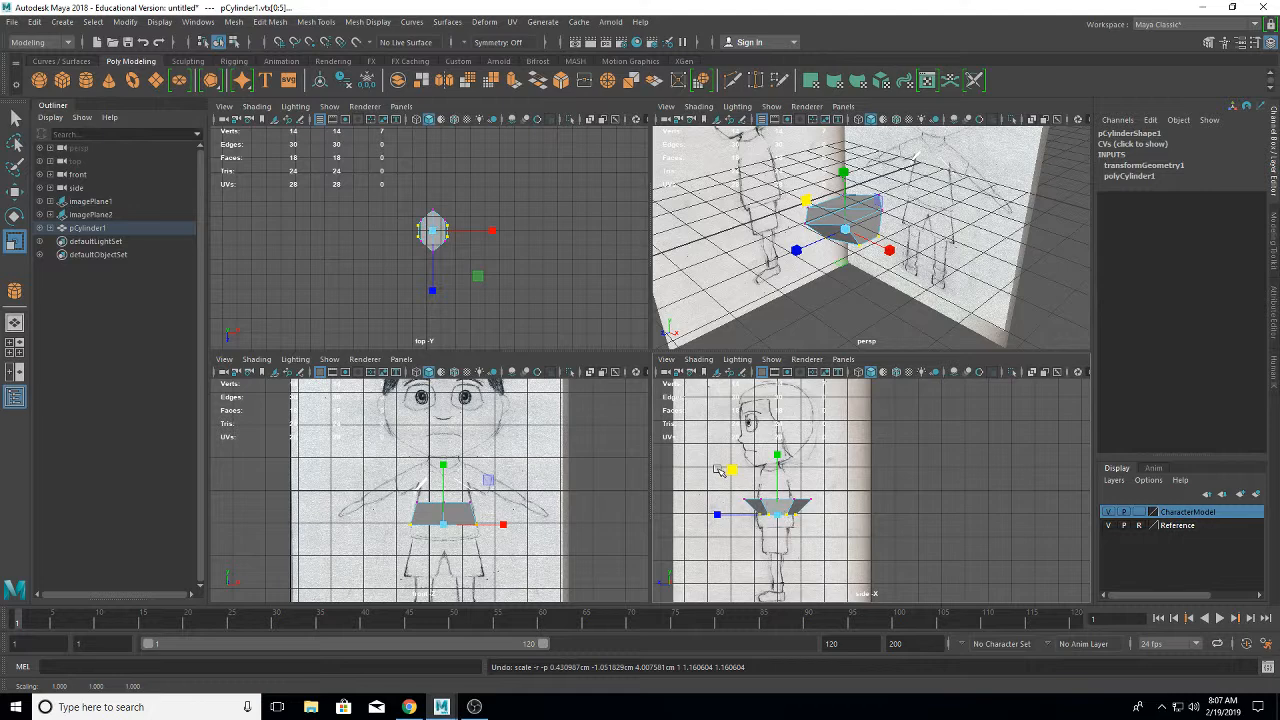
# - Scale the top vertices narrower in Z to fit the side-view torso, and move the whole cylinder to a Translate Z of about -3.819
pyautogui.click(689, 440)
pyautogui.moveTo(723, 489); pyautogui.dragTo(831, 508)
pyautogui.moveTo(720, 503); pyautogui.dragTo(746, 497)
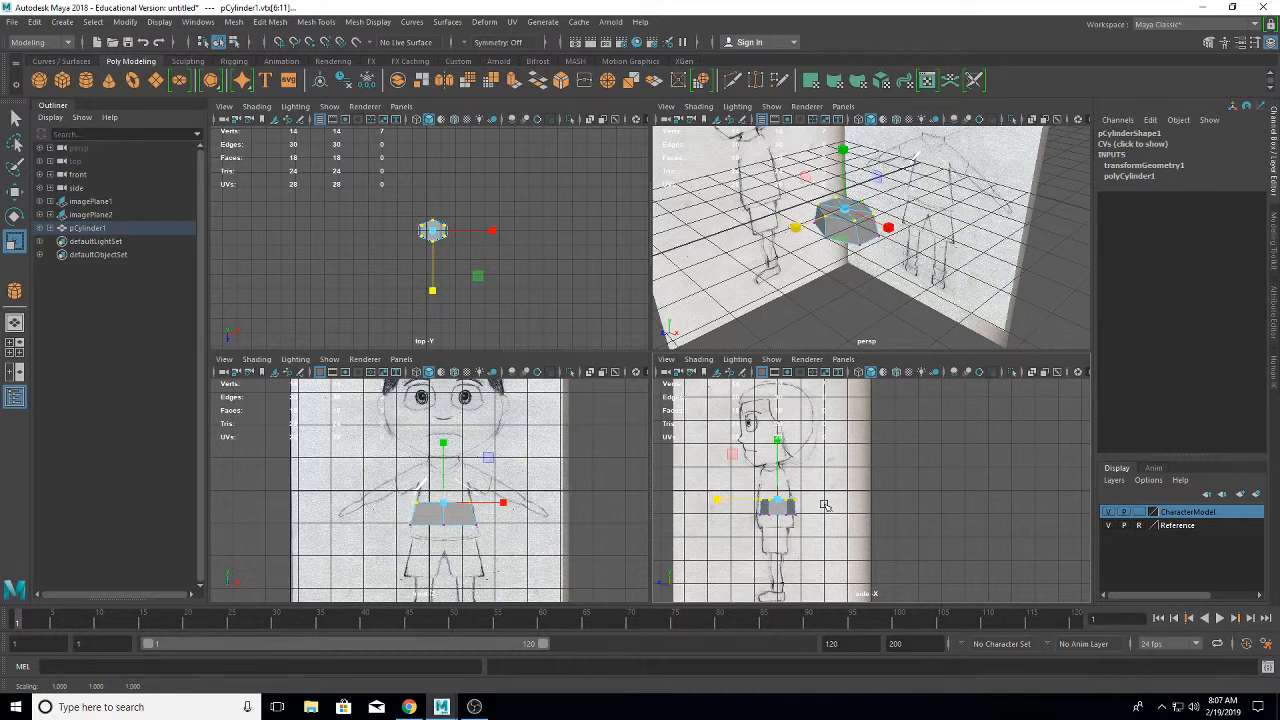
pyautogui.moveTo(826, 322); pyautogui.dragTo(882, 308, button='right')
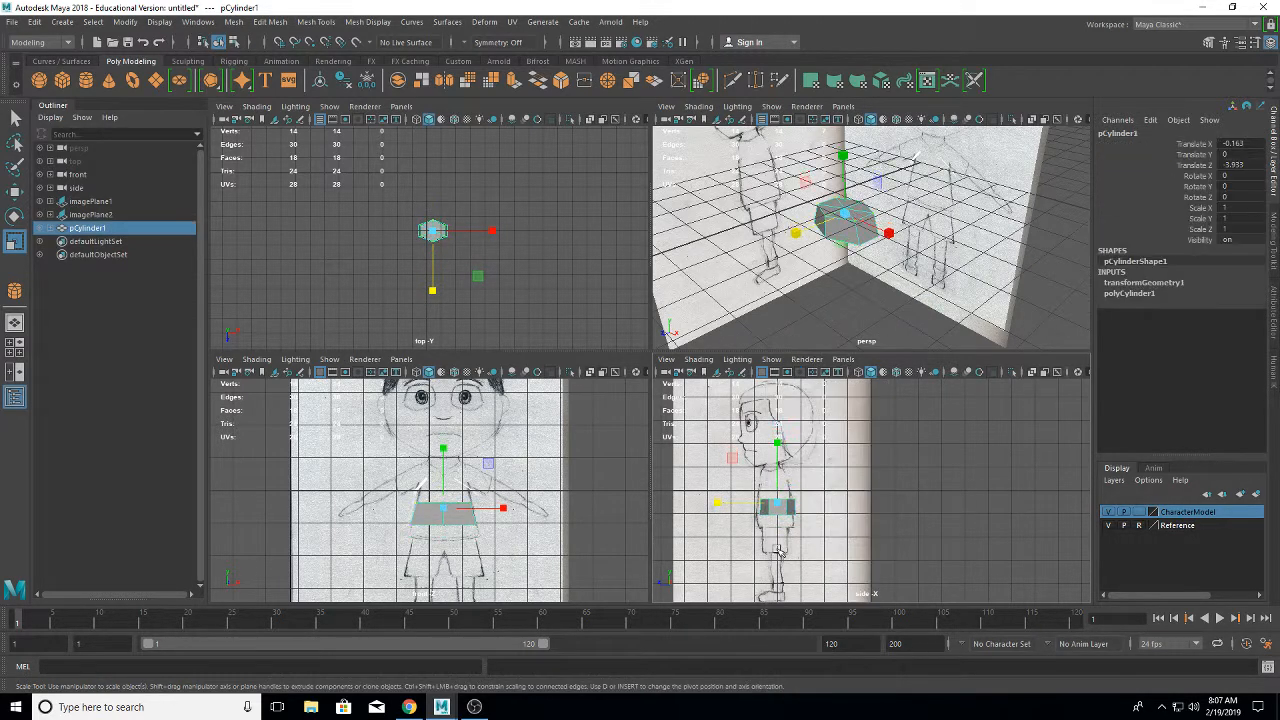
pyautogui.press('w')
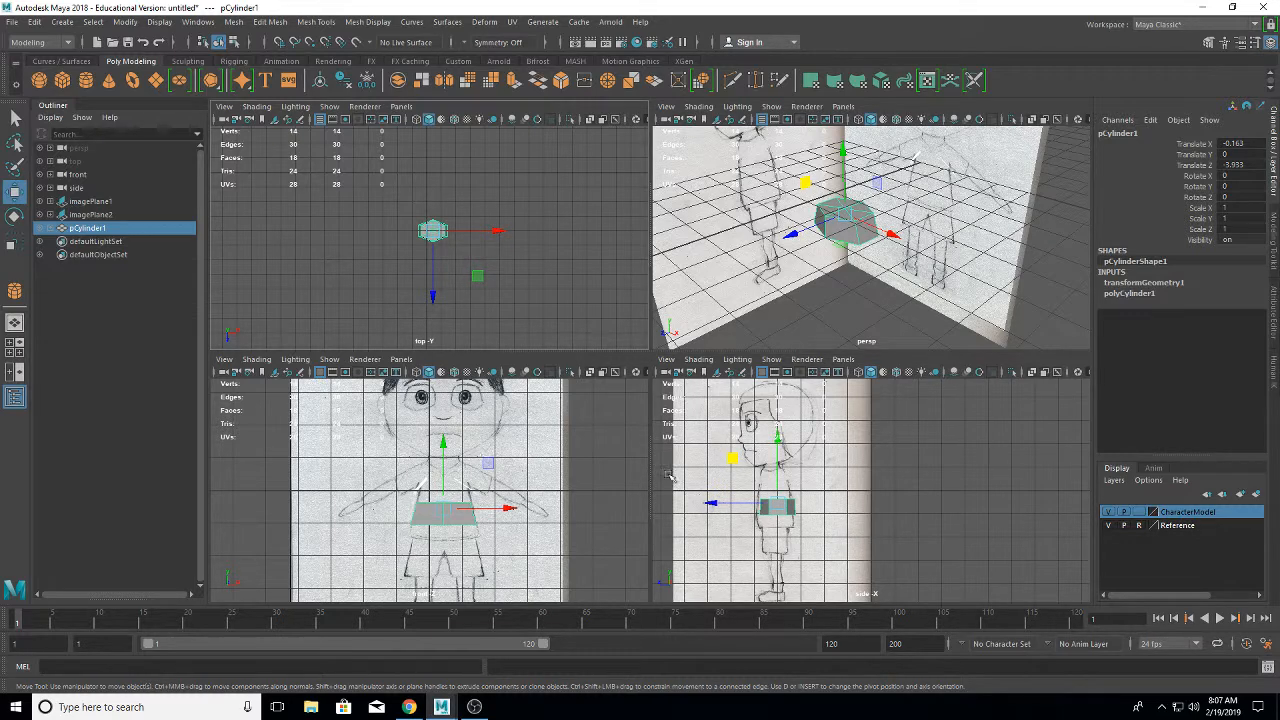
pyautogui.moveTo(717, 503); pyautogui.dragTo(710, 505)
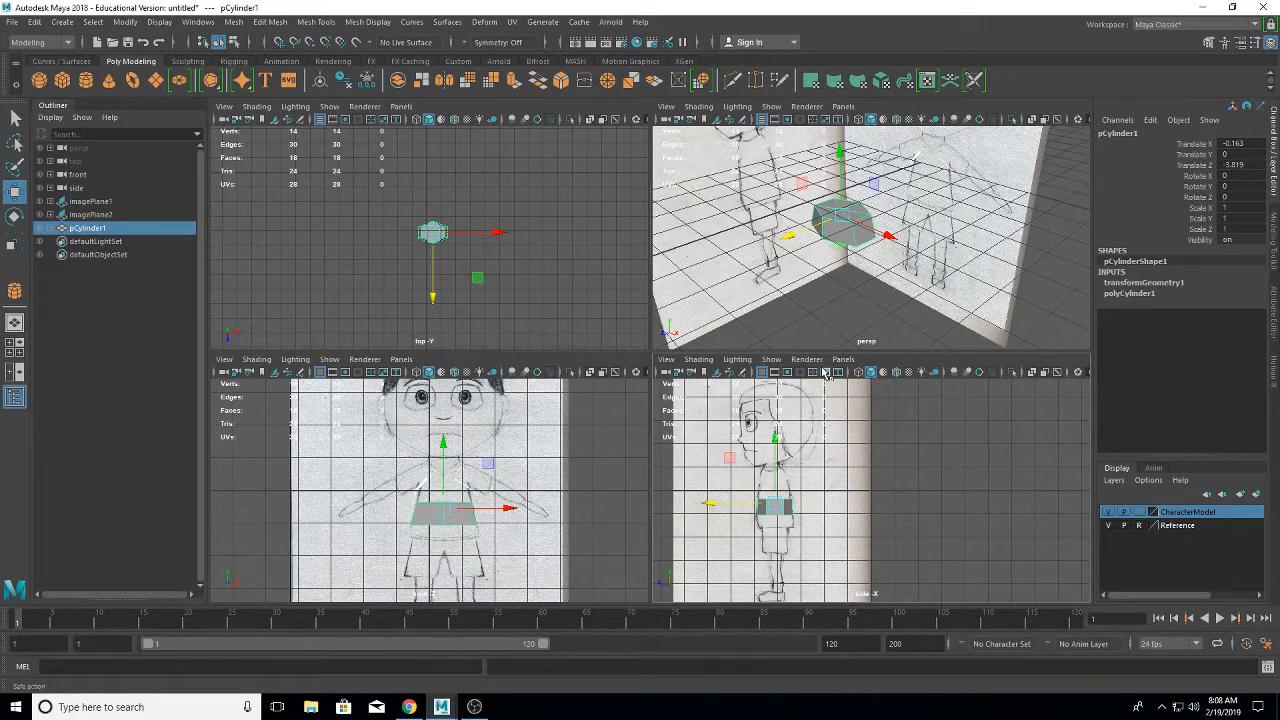
# - Hide the grid in the side, front and perspective views
pyautogui.click(762, 374)
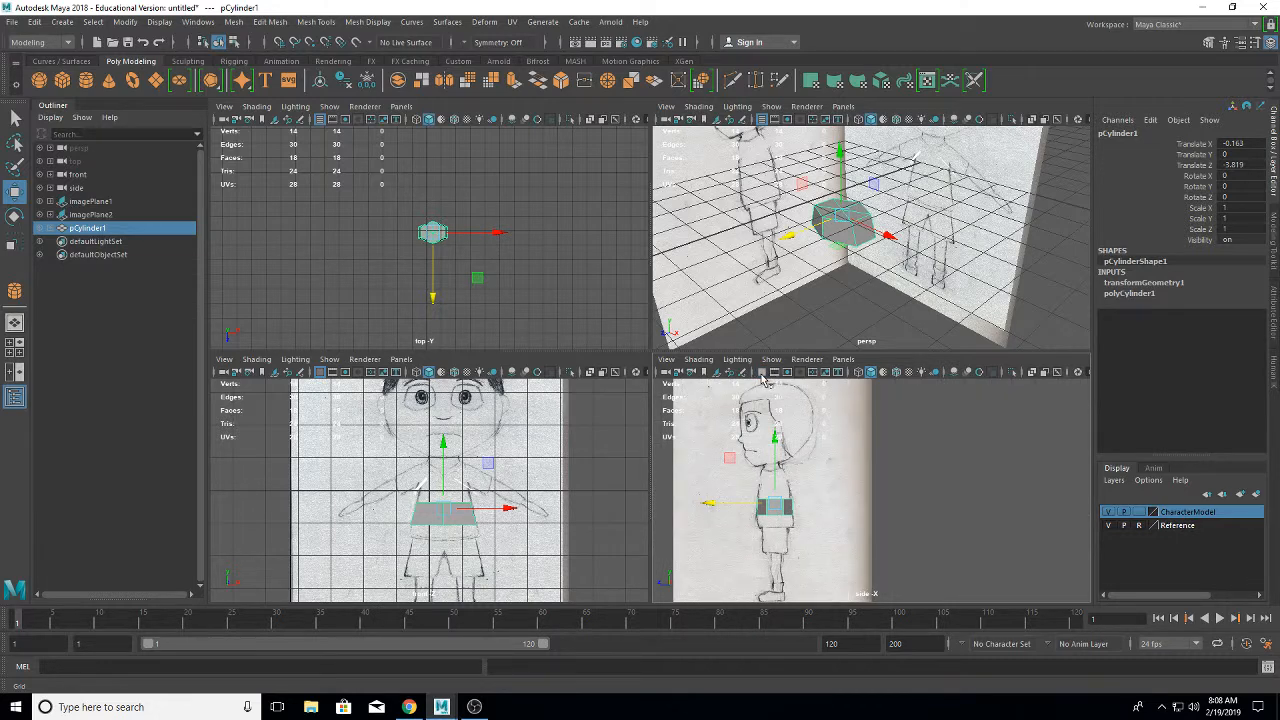
pyautogui.click(320, 373)
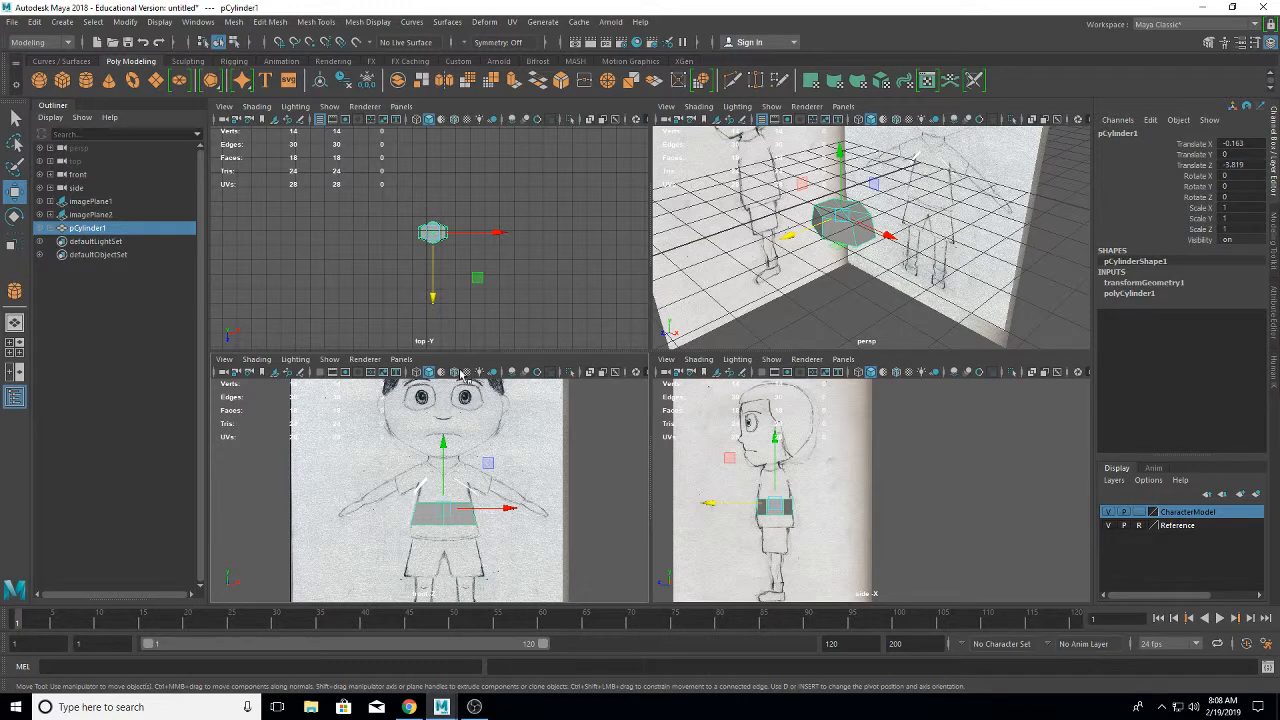
pyautogui.click(762, 119)
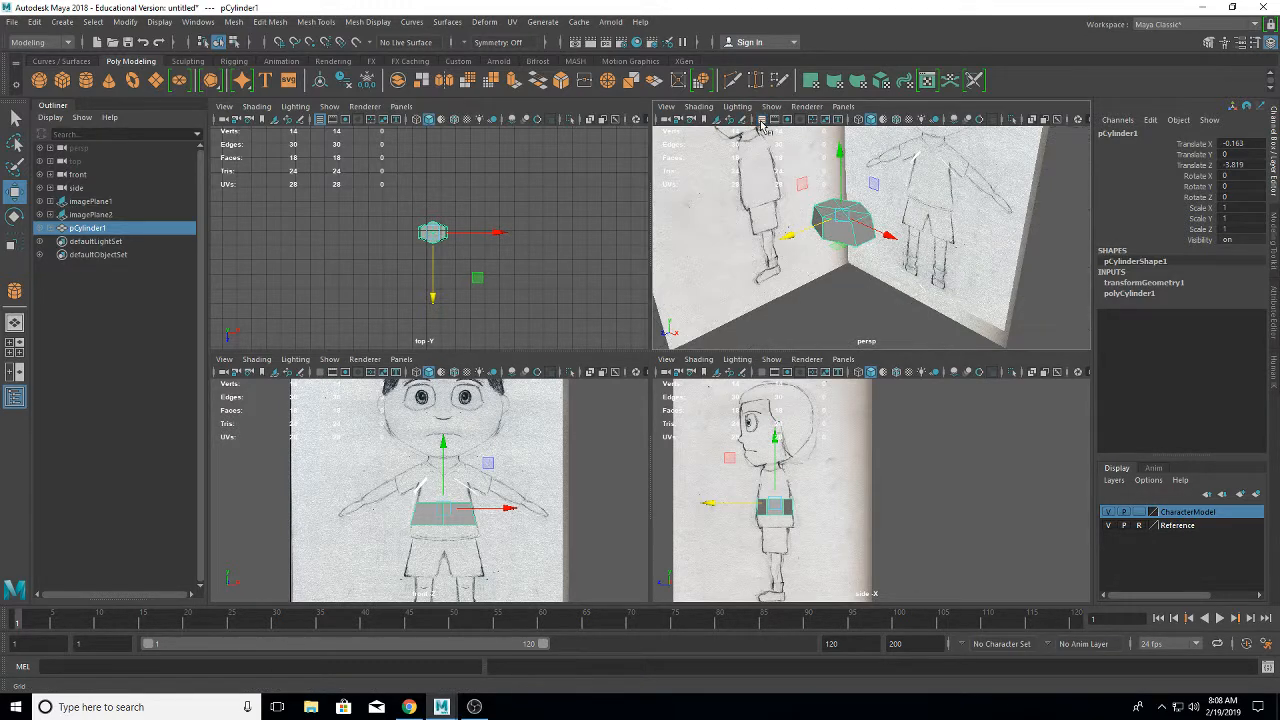
# - Turn on X-Ray shading in the side and front views
pyautogui.click(698, 360)
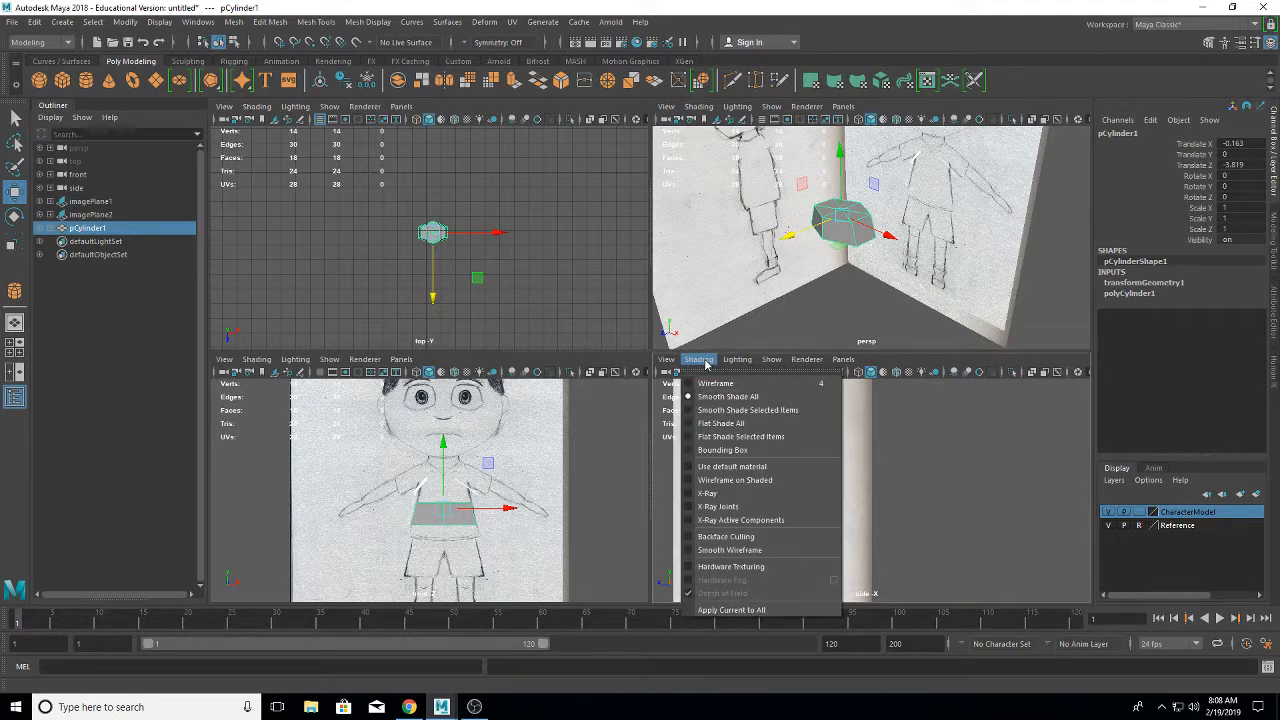
pyautogui.click(686, 494)
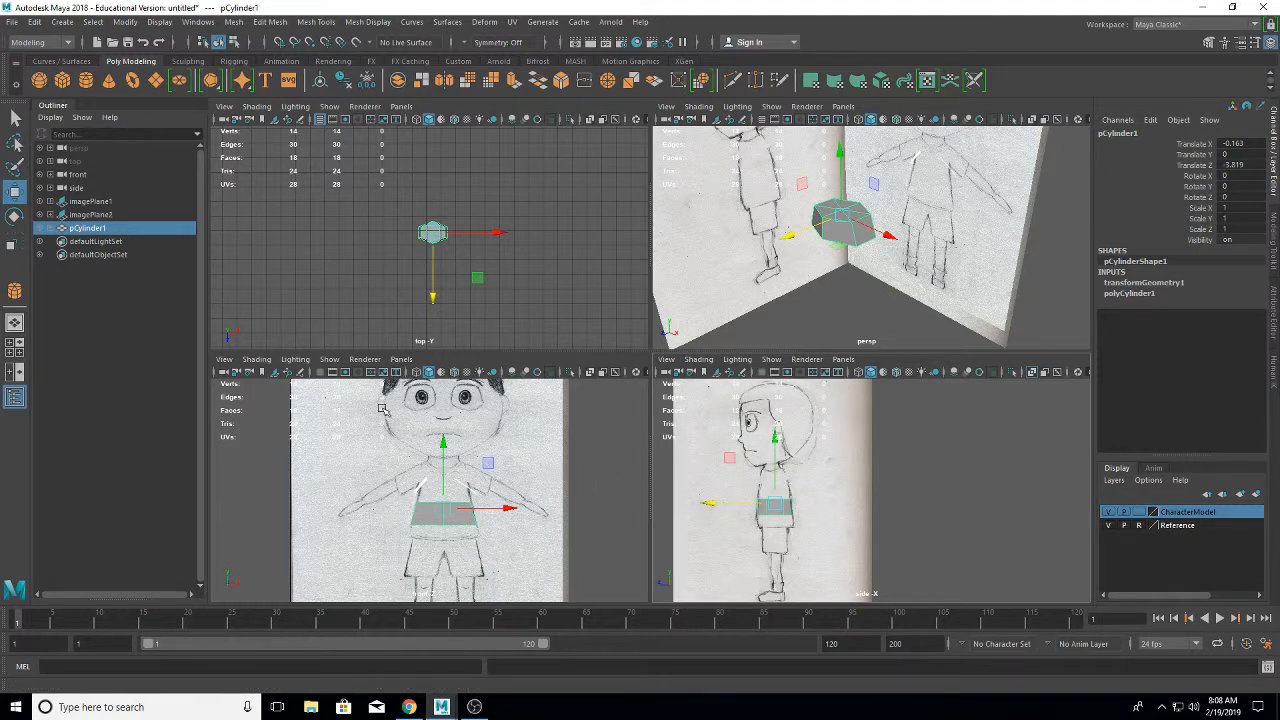
pyautogui.click(266, 361)
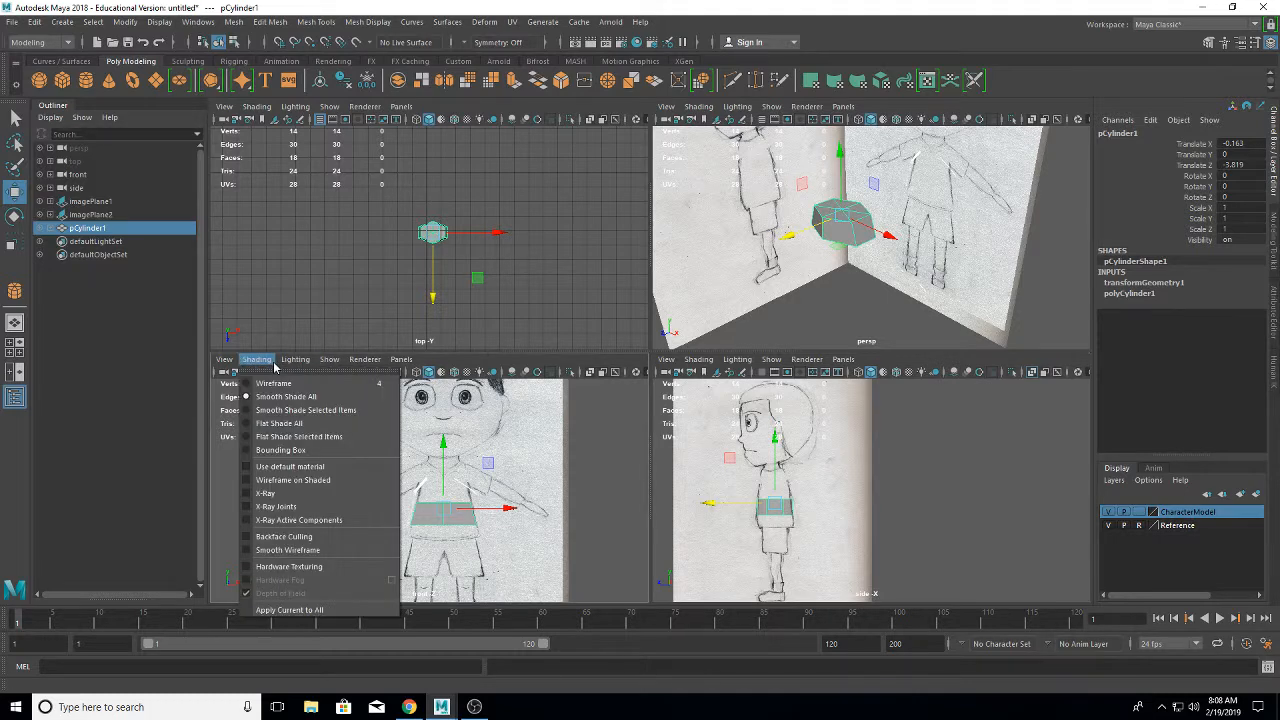
pyautogui.click(250, 494)
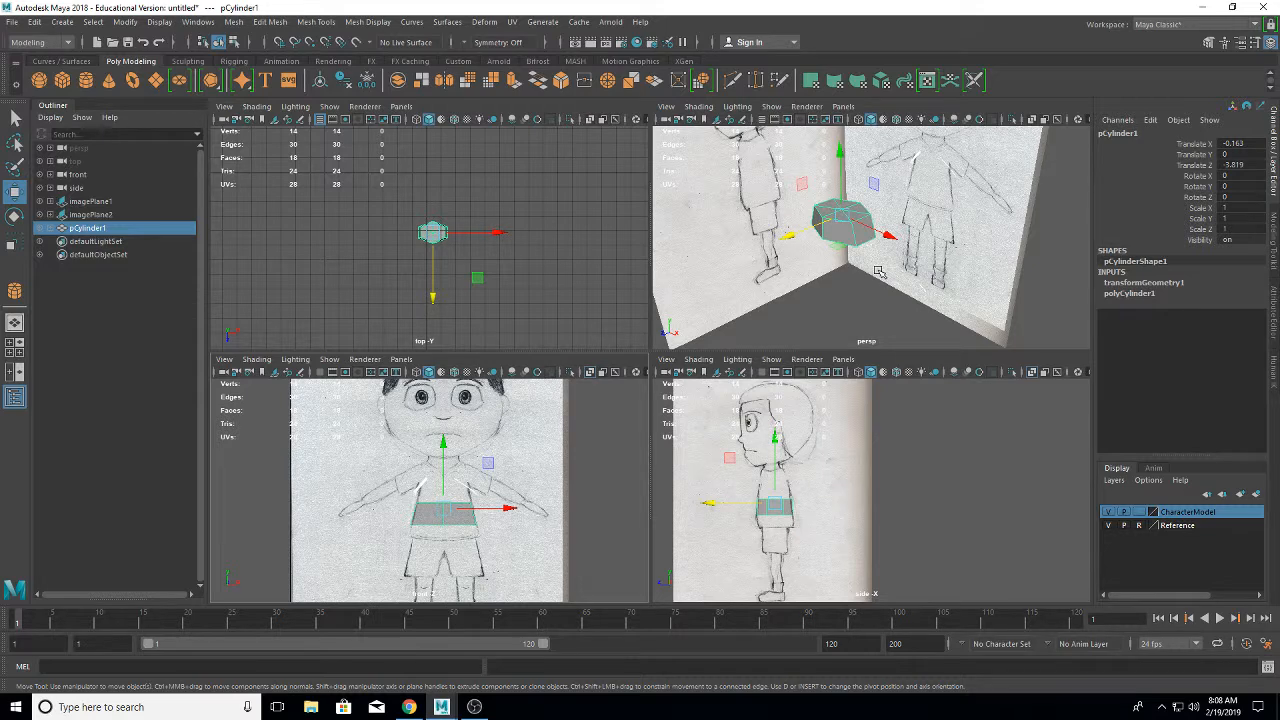
# - Select all six triangular faces of the cylinder's top cap in the perspective view
pyautogui.scroll(5, 878, 271)
pyautogui.scroll(-4, 878, 271)
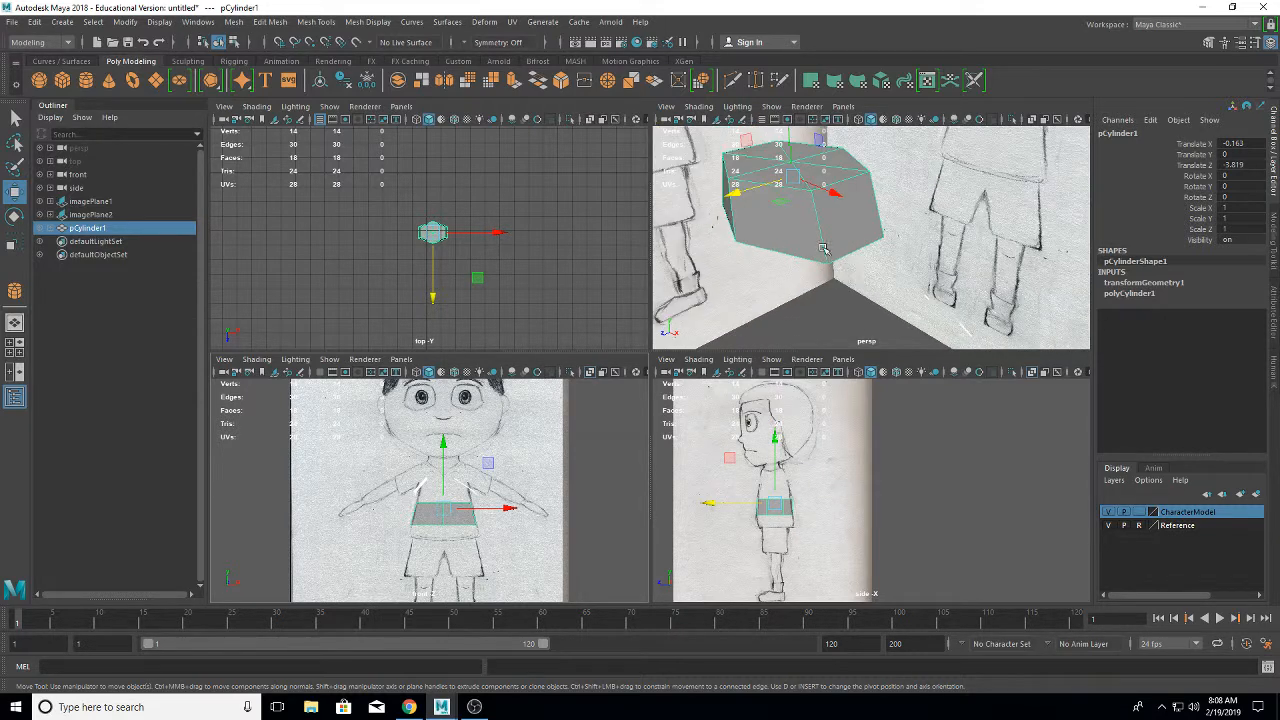
pyautogui.keyDown('alt'); pyautogui.moveTo(812, 225); pyautogui.dragTo(820, 294, button='middle'); pyautogui.keyUp('alt')
pyautogui.rightClick(815, 288)
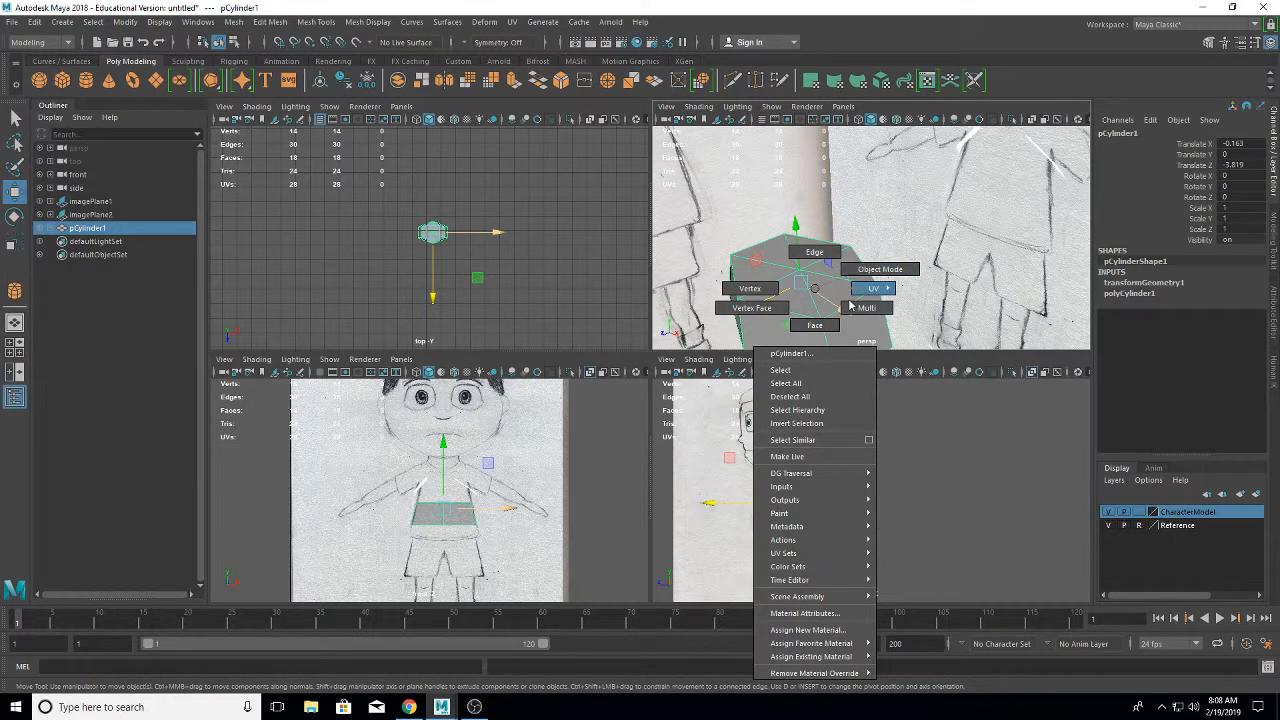
pyautogui.click(815, 325)
pyautogui.click(742, 272)
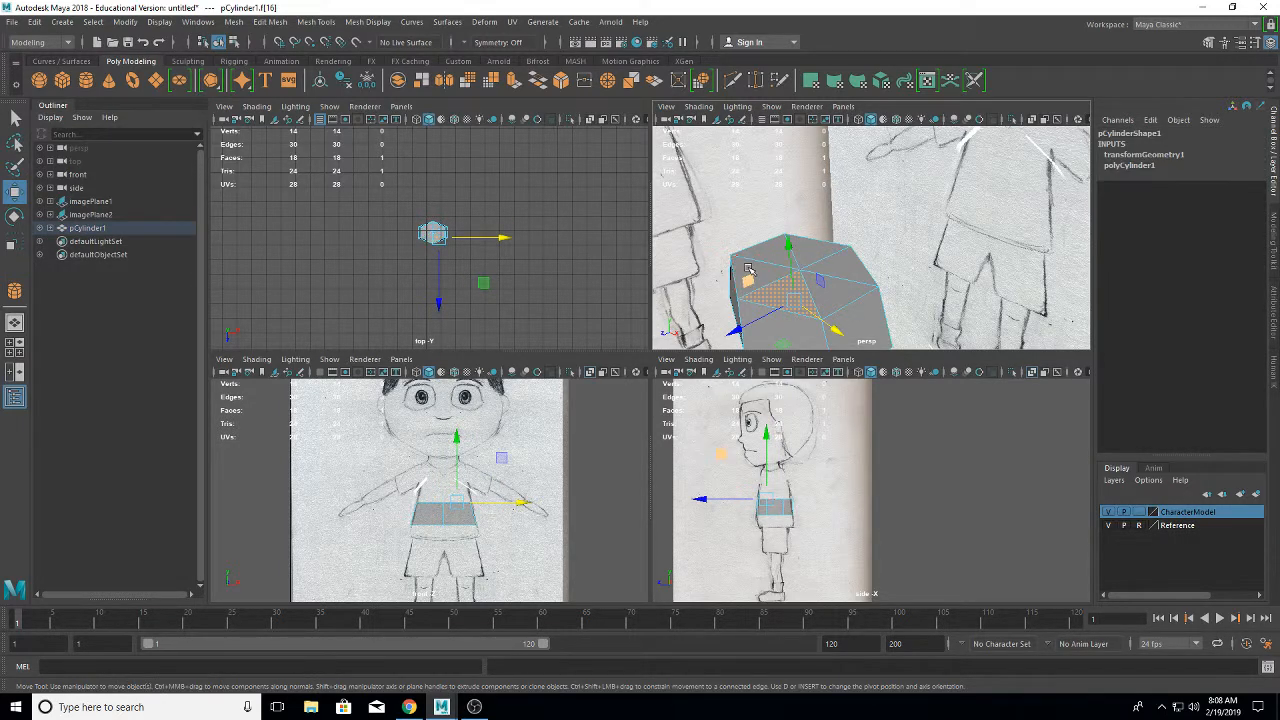
pyautogui.keyDown('shift'); pyautogui.click(740, 266); pyautogui.keyUp('shift')
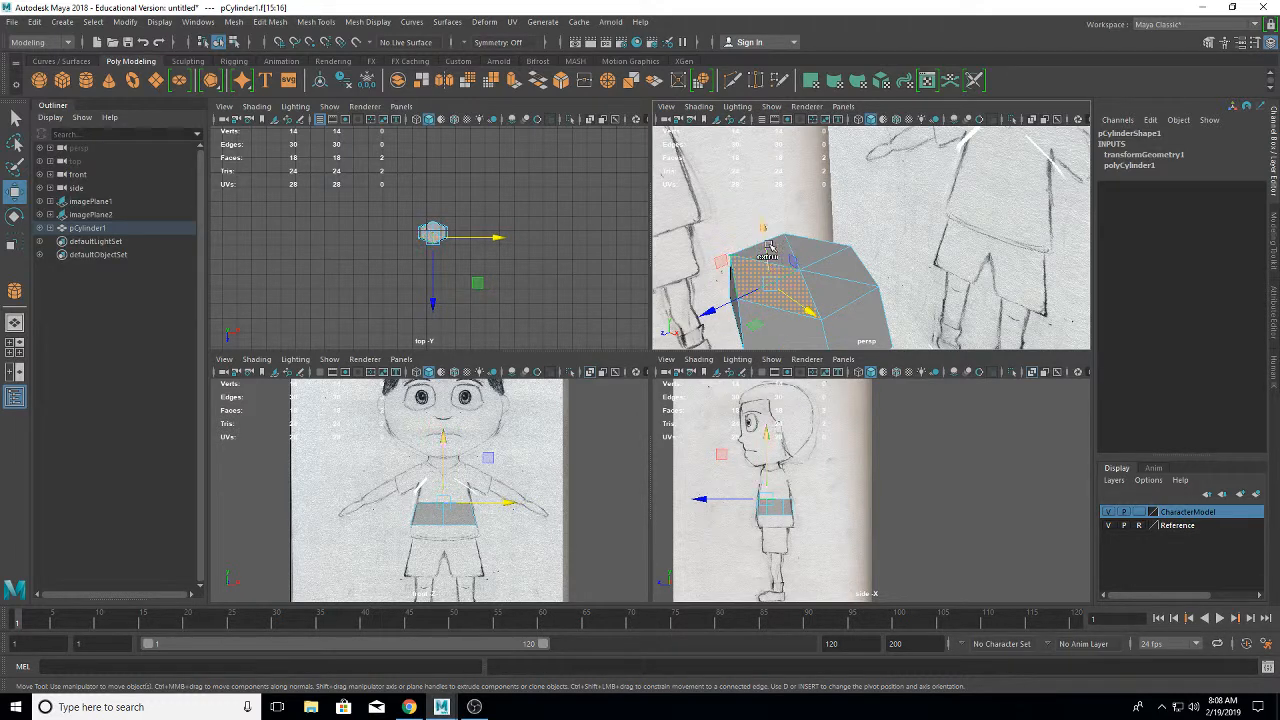
pyautogui.keyDown('shift'); pyautogui.click(783, 246); pyautogui.keyUp('shift')
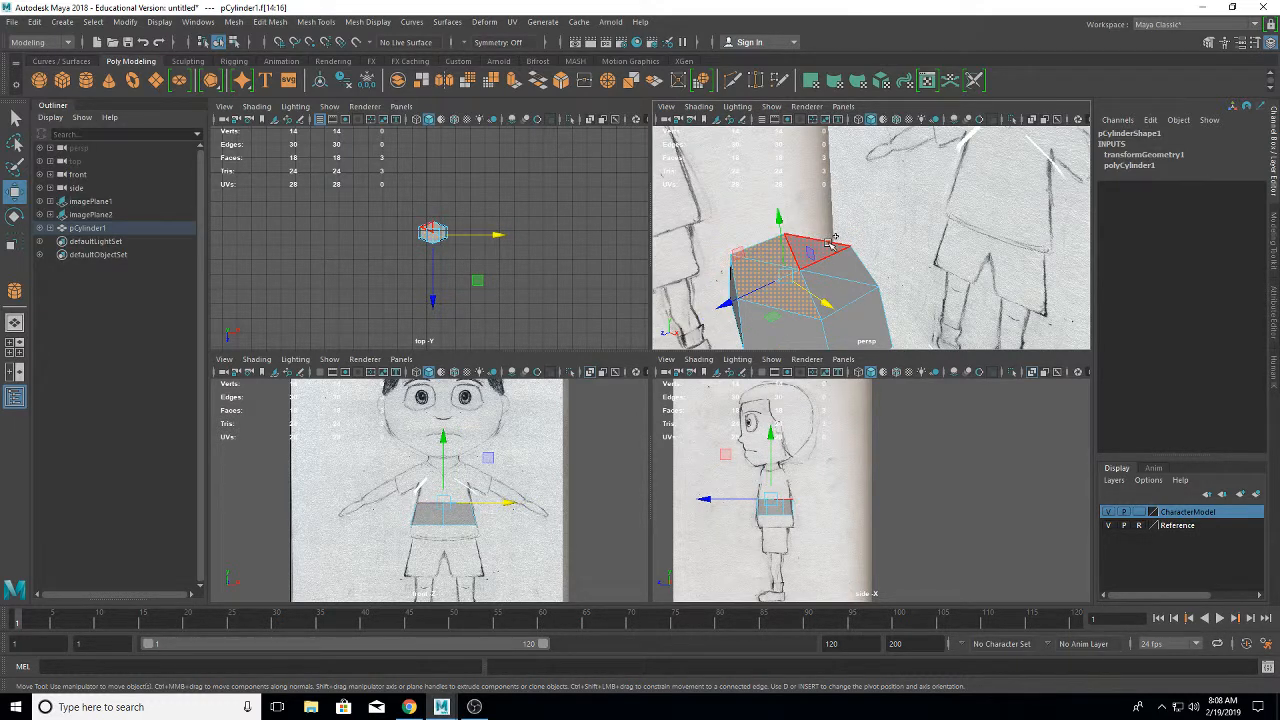
pyautogui.keyDown('shift'); pyautogui.click(826, 242); pyautogui.keyUp('shift')
pyautogui.keyDown('shift'); pyautogui.click(855, 262); pyautogui.keyUp('shift')
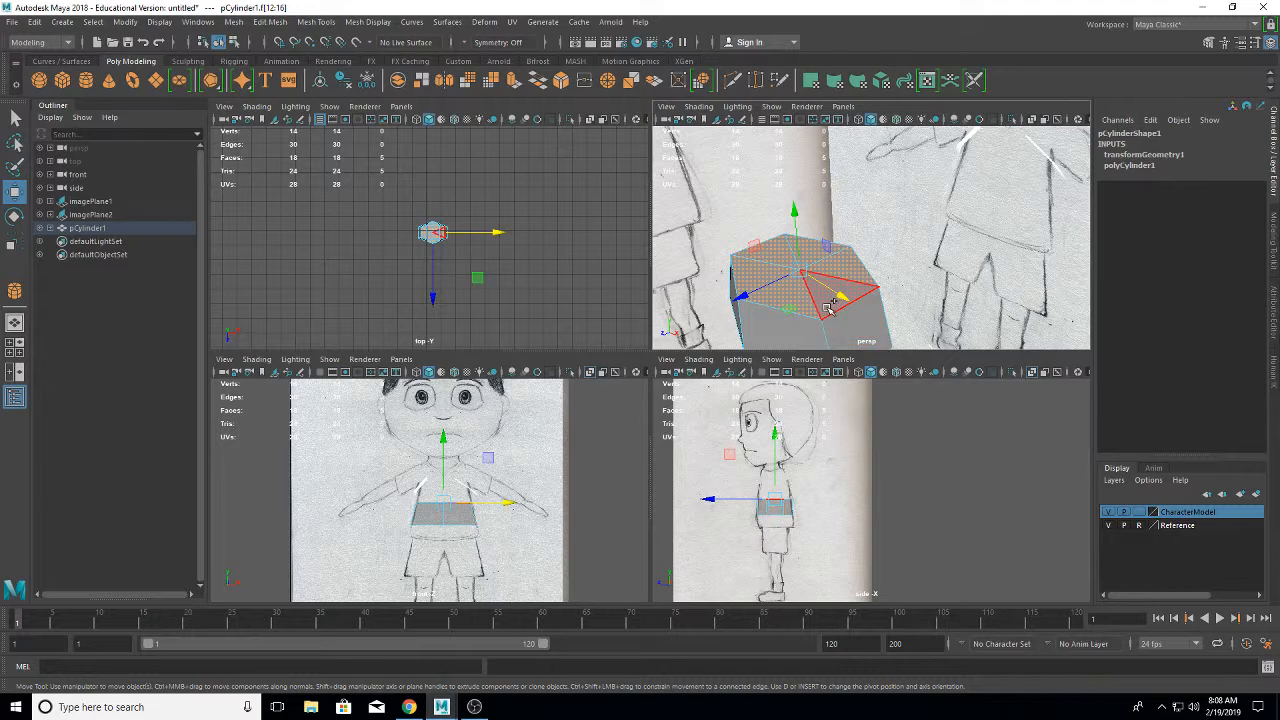
pyautogui.keyDown('shift'); pyautogui.click(828, 306); pyautogui.keyUp('shift')
# - Extrude the top cap faces upward to a height of about Y 0.1 and scale them slightly narrower in X to match the chest
pyautogui.click(795, 248)
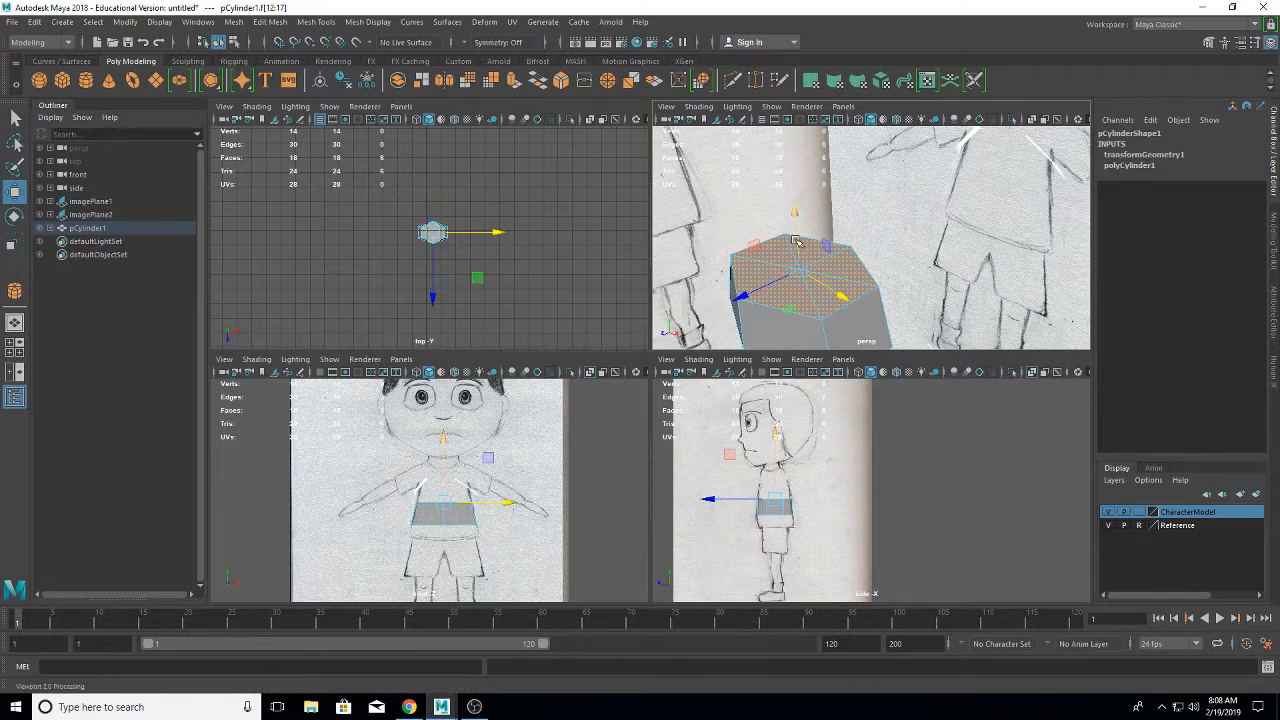
pyautogui.keyDown('shift'); pyautogui.moveTo(795, 242); pyautogui.dragTo(793, 197); pyautogui.keyUp('shift')
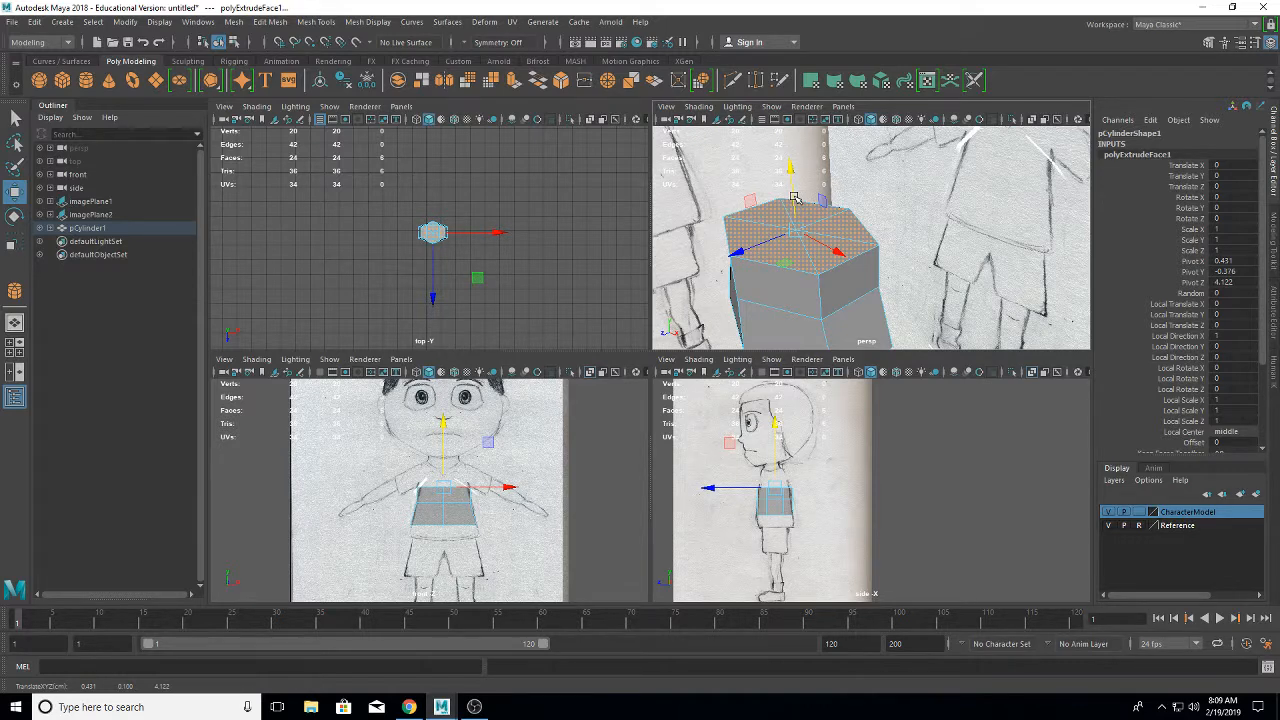
pyautogui.press('e')
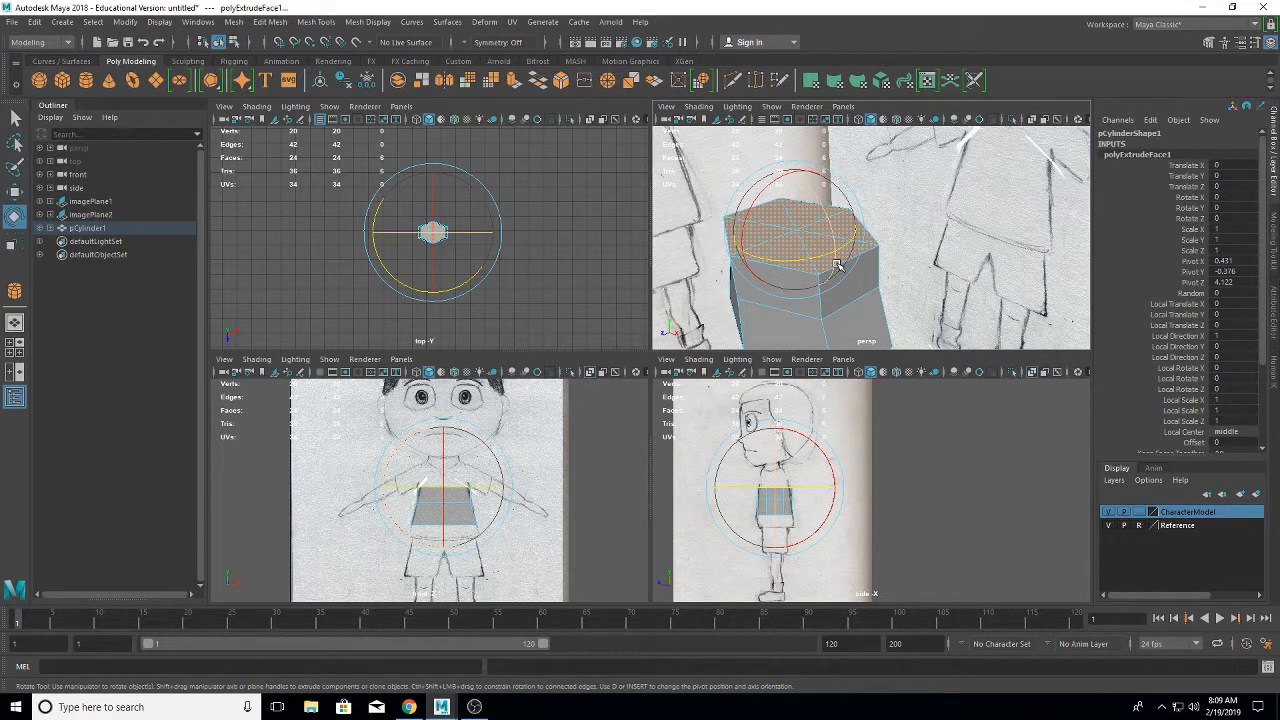
pyautogui.press('r')
pyautogui.moveTo(841, 252); pyautogui.dragTo(831, 249)
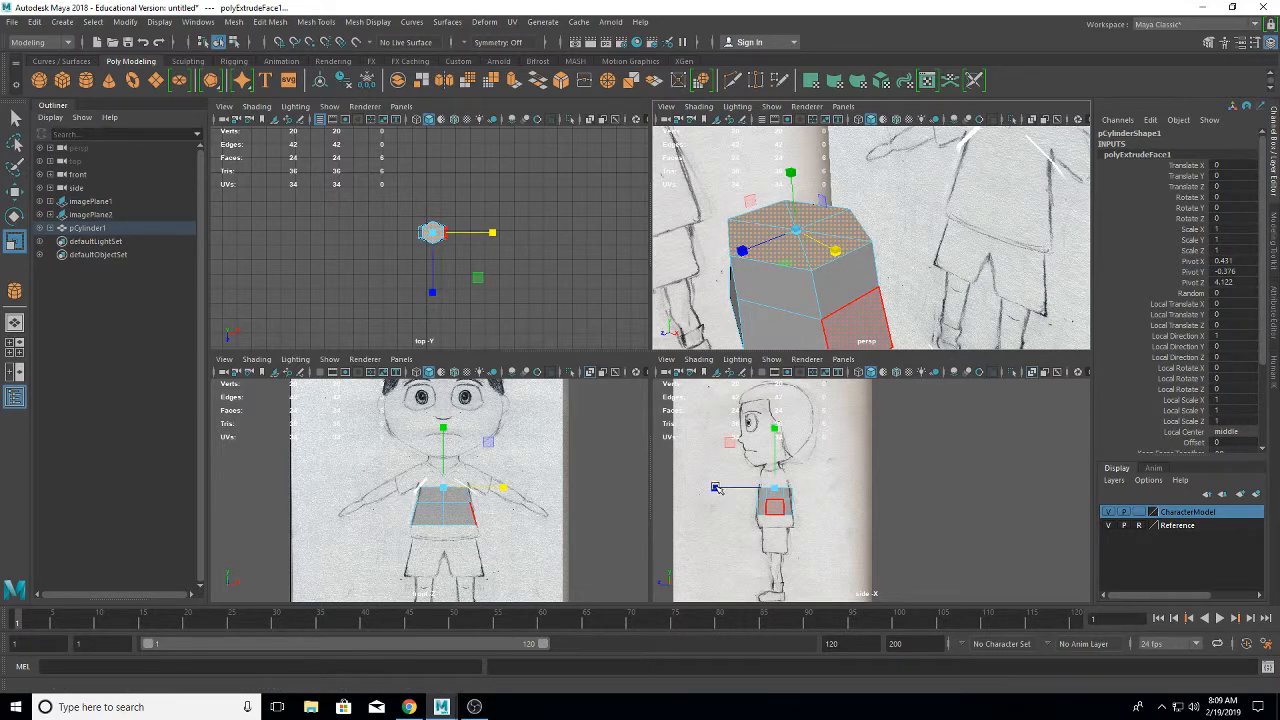
pyautogui.moveTo(716, 488); pyautogui.dragTo(718, 488)
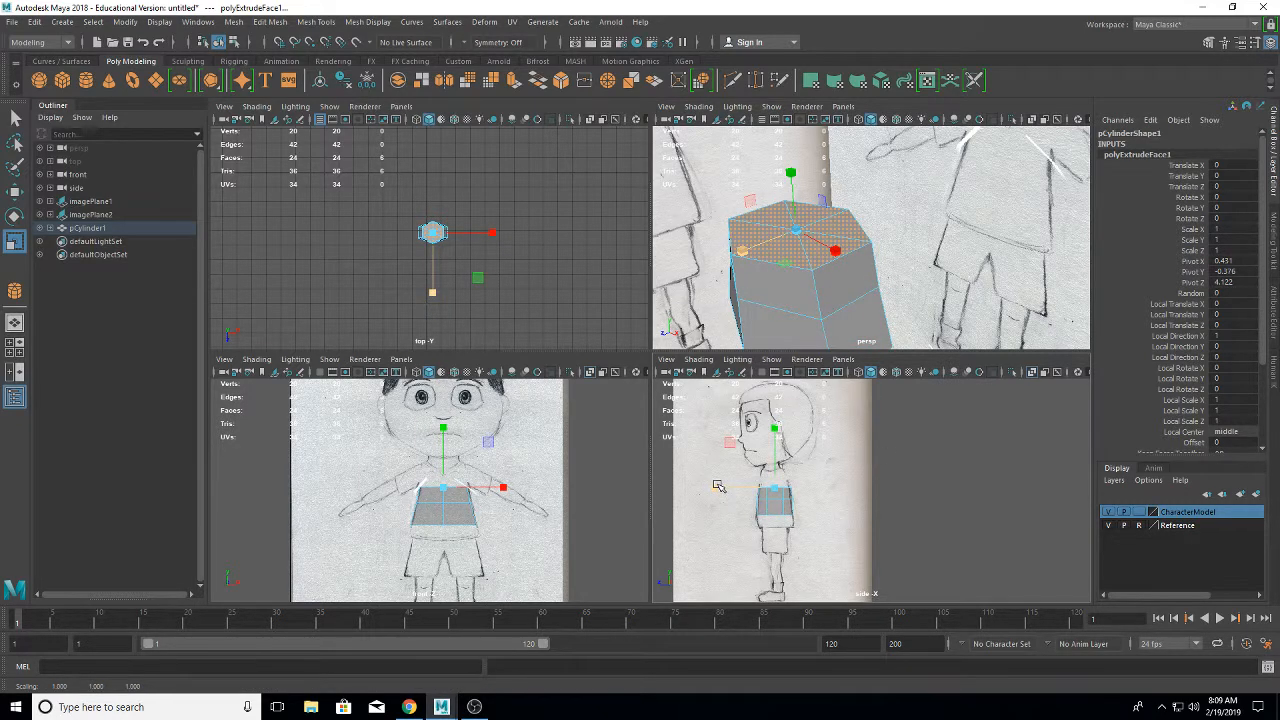
# - Extrude the top faces again into a short chest section, up to a height of about Y 0.24
pyautogui.press('w')
pyautogui.hotkey('ctrl', 'e')
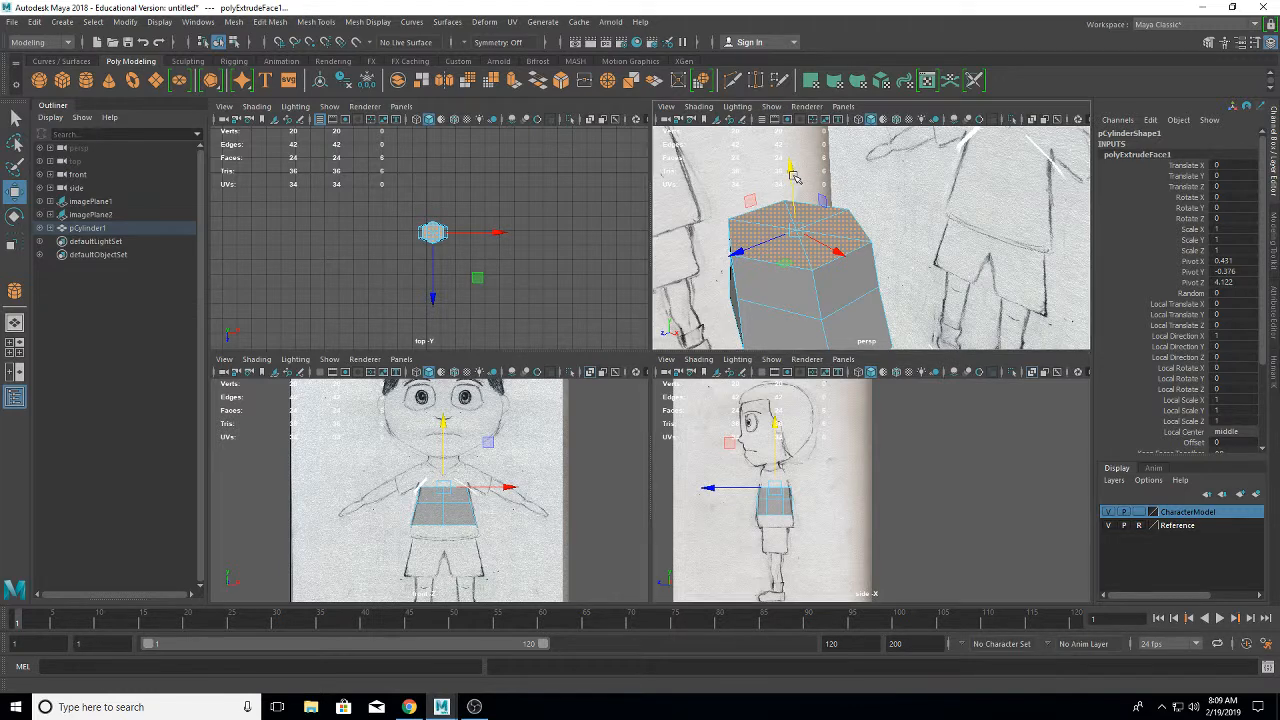
pyautogui.moveTo(793, 175); pyautogui.dragTo(797, 161)
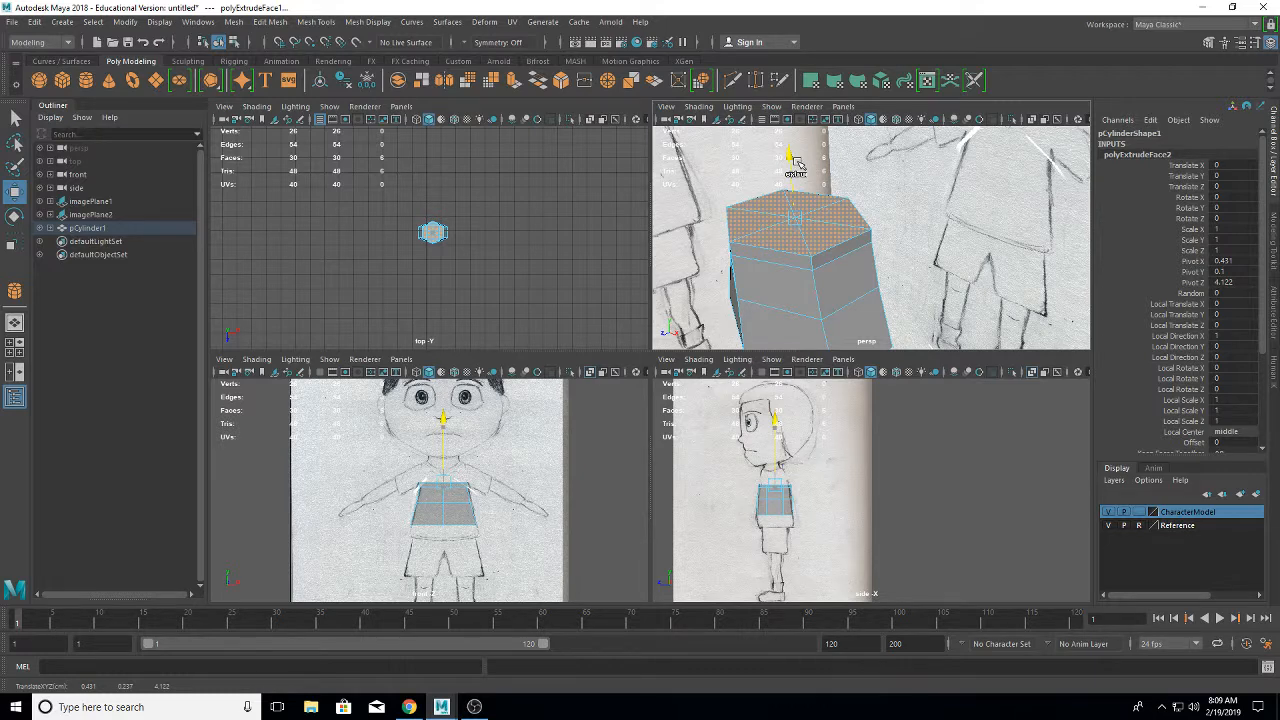
pyautogui.moveTo(797, 163); pyautogui.dragTo(796, 163)
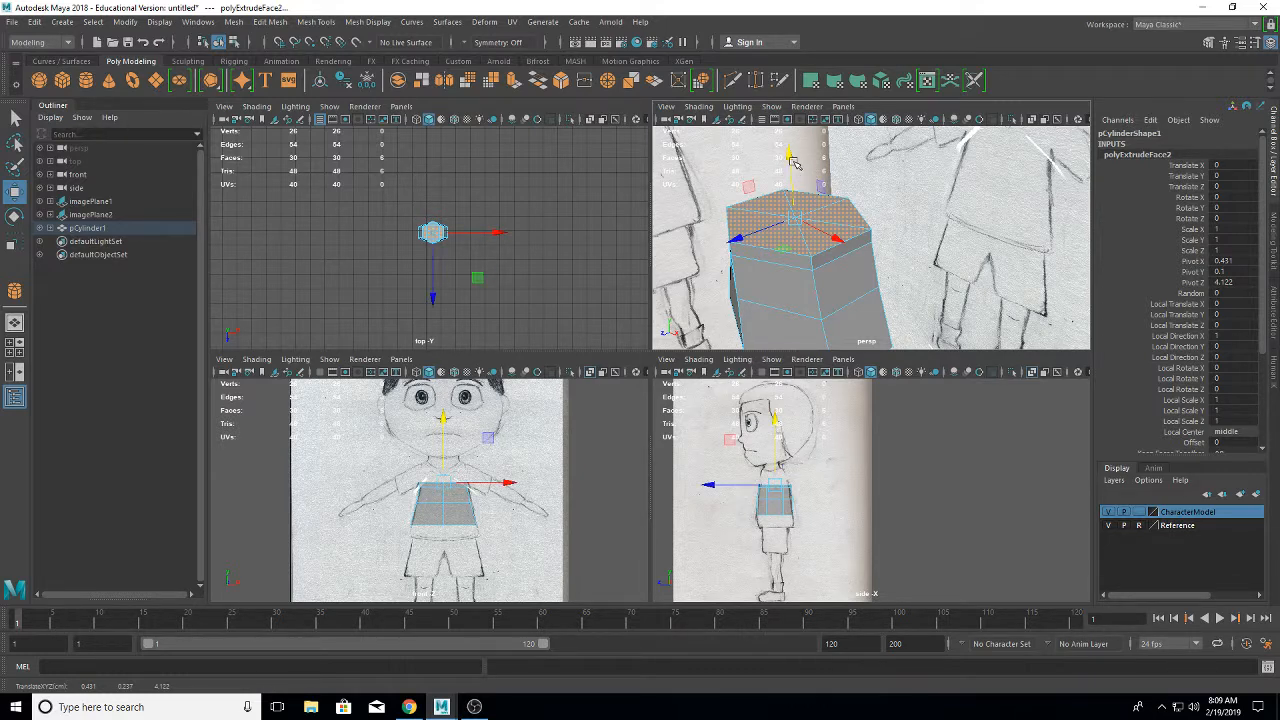
# - Extrude the top faces upward in three further sections, to about Y 0.56, about Y 0.79 and the base of the neck
pyautogui.hotkey('ctrl', 'e')
pyautogui.moveTo(790, 165); pyautogui.dragTo(803, 137)
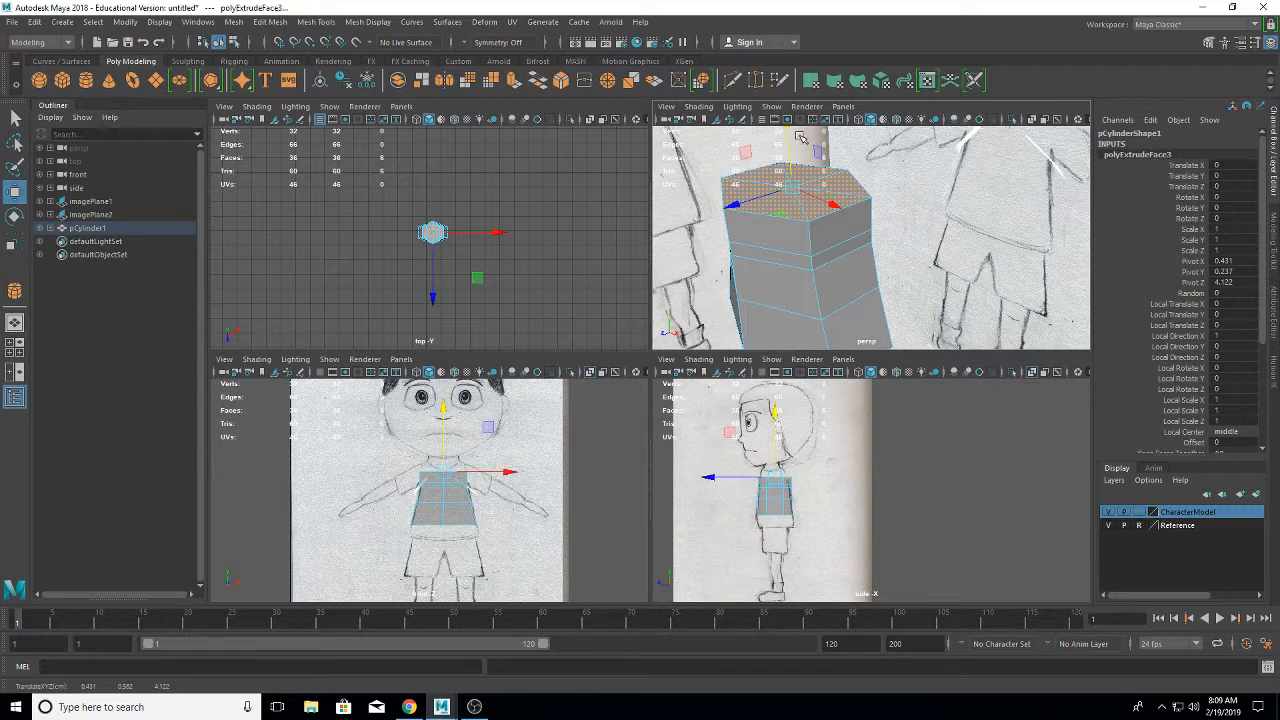
pyautogui.moveTo(443, 430); pyautogui.dragTo(443, 425)
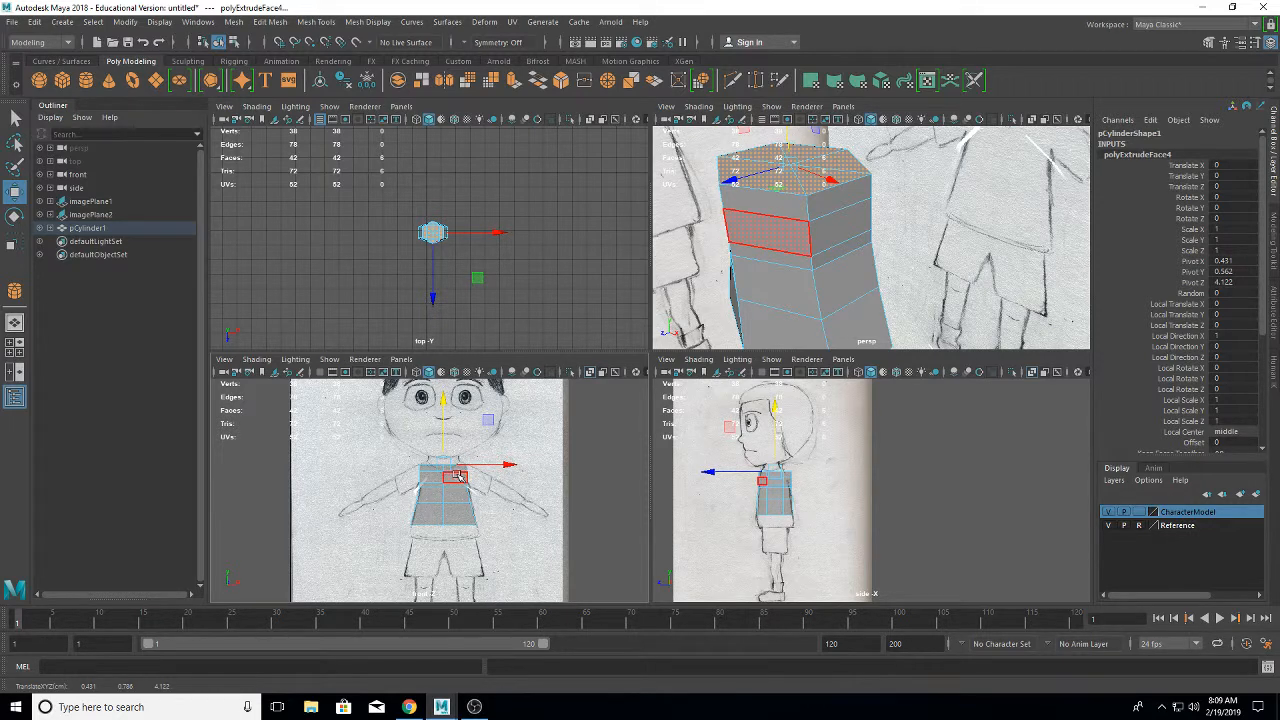
pyautogui.scroll(3, 449, 459)
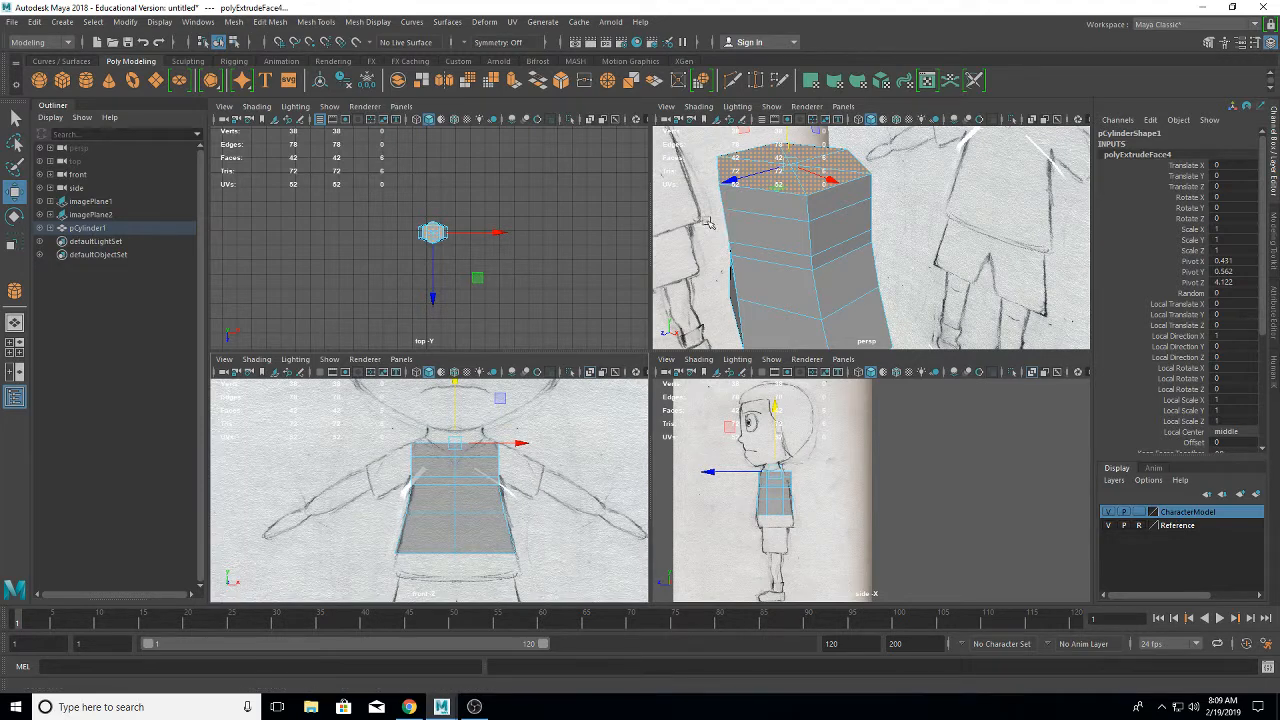
pyautogui.keyDown('shift'); pyautogui.moveTo(790, 141); pyautogui.dragTo(788, 129); pyautogui.keyUp('shift')
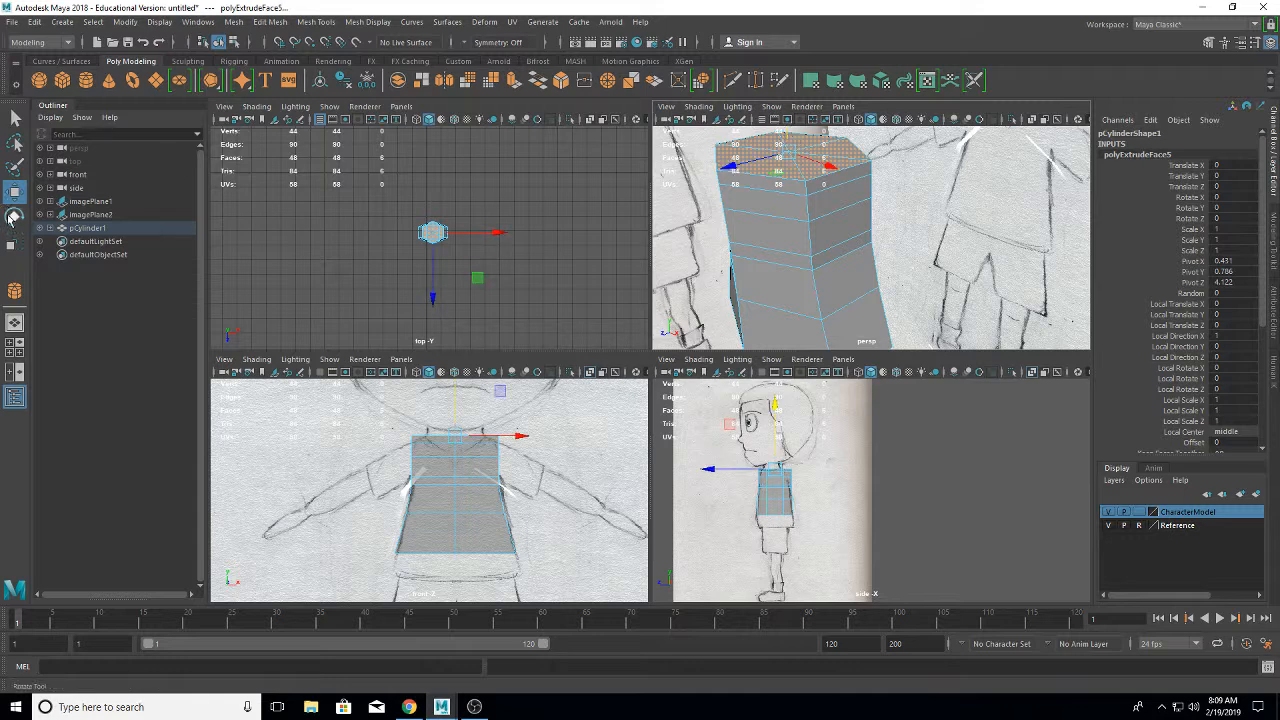
# - Scale the top faces to about 0.6 in X and narrower in Z for the neck base, and shift them slightly forward in Z
pyautogui.click(14, 242)
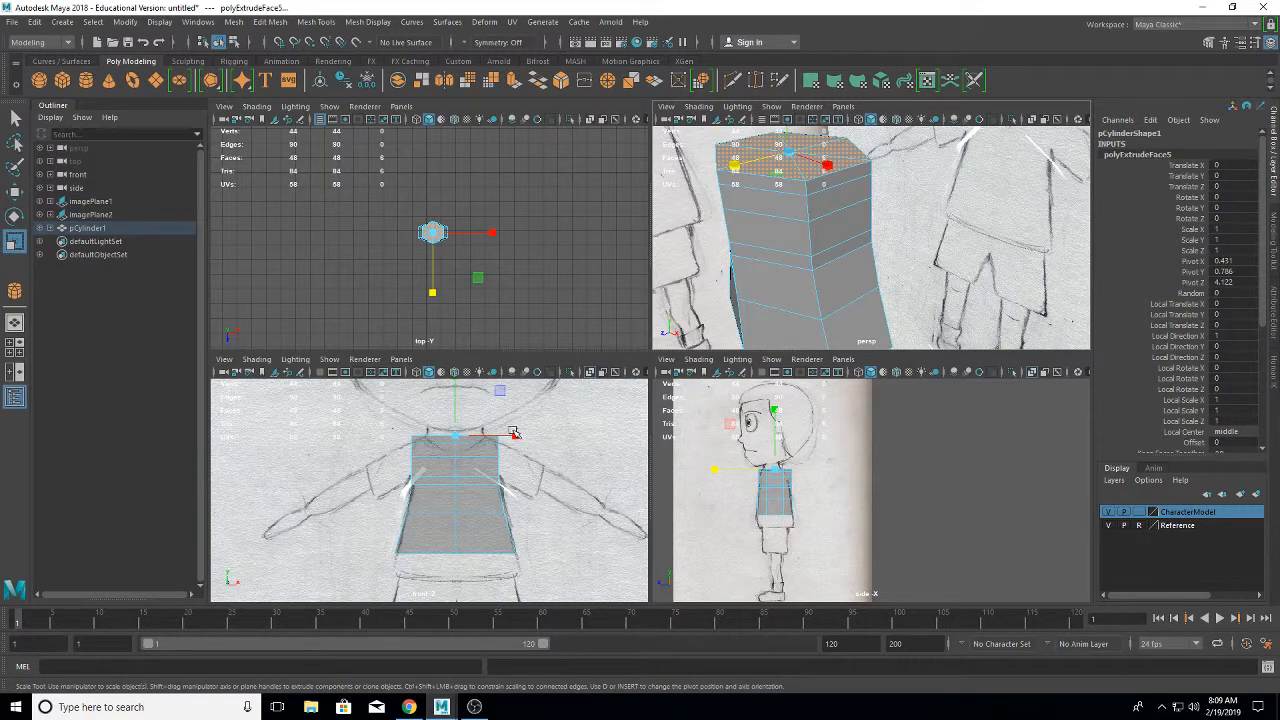
pyautogui.moveTo(514, 436); pyautogui.dragTo(490, 432)
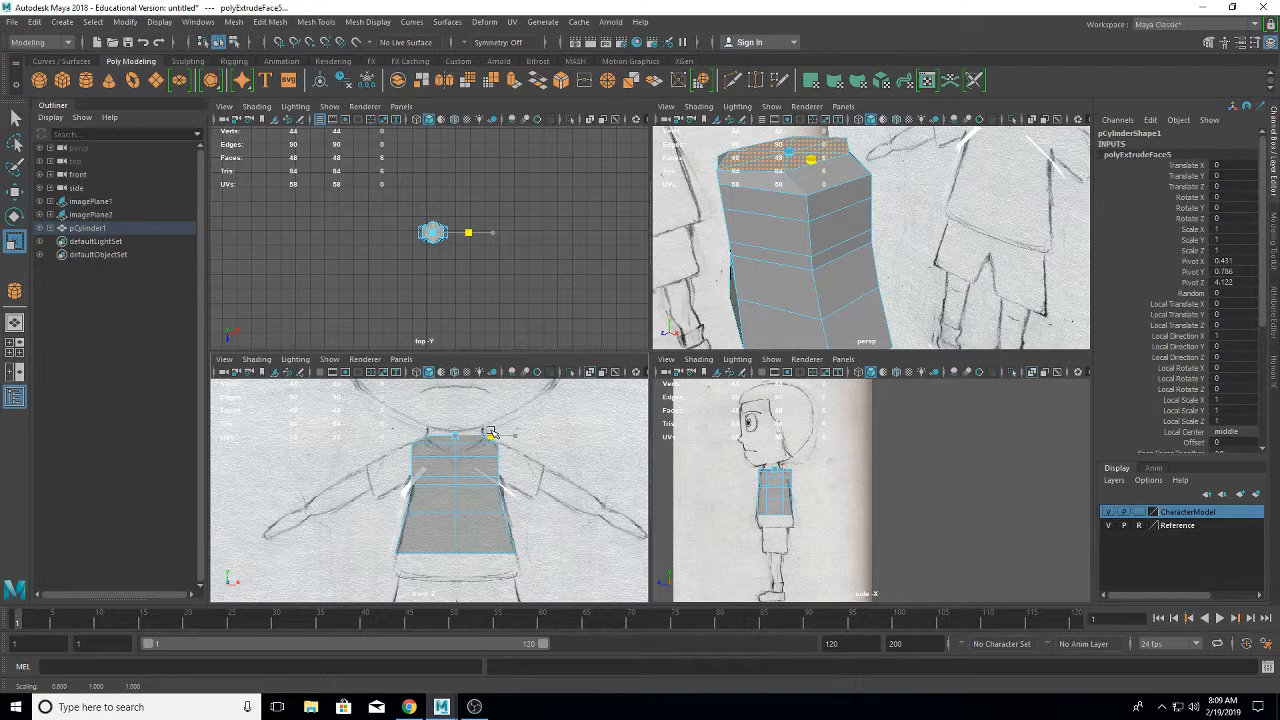
pyautogui.moveTo(712, 470); pyautogui.dragTo(735, 471)
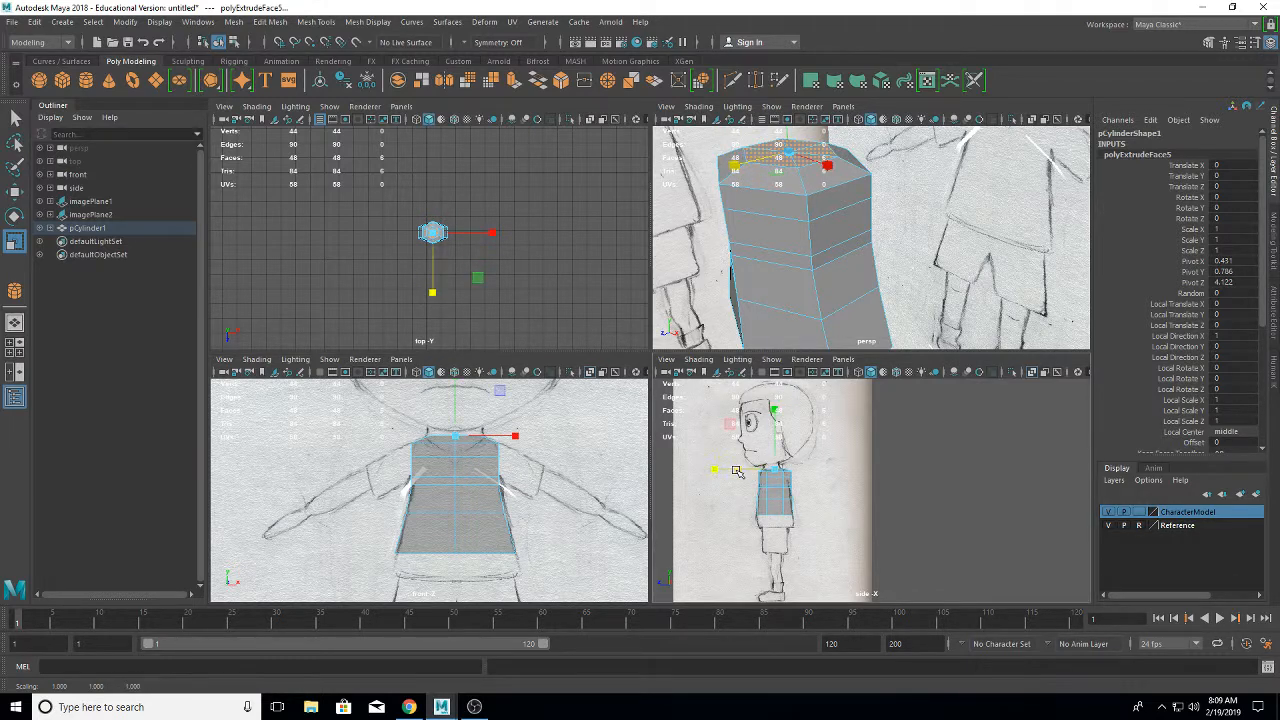
pyautogui.click(15, 191)
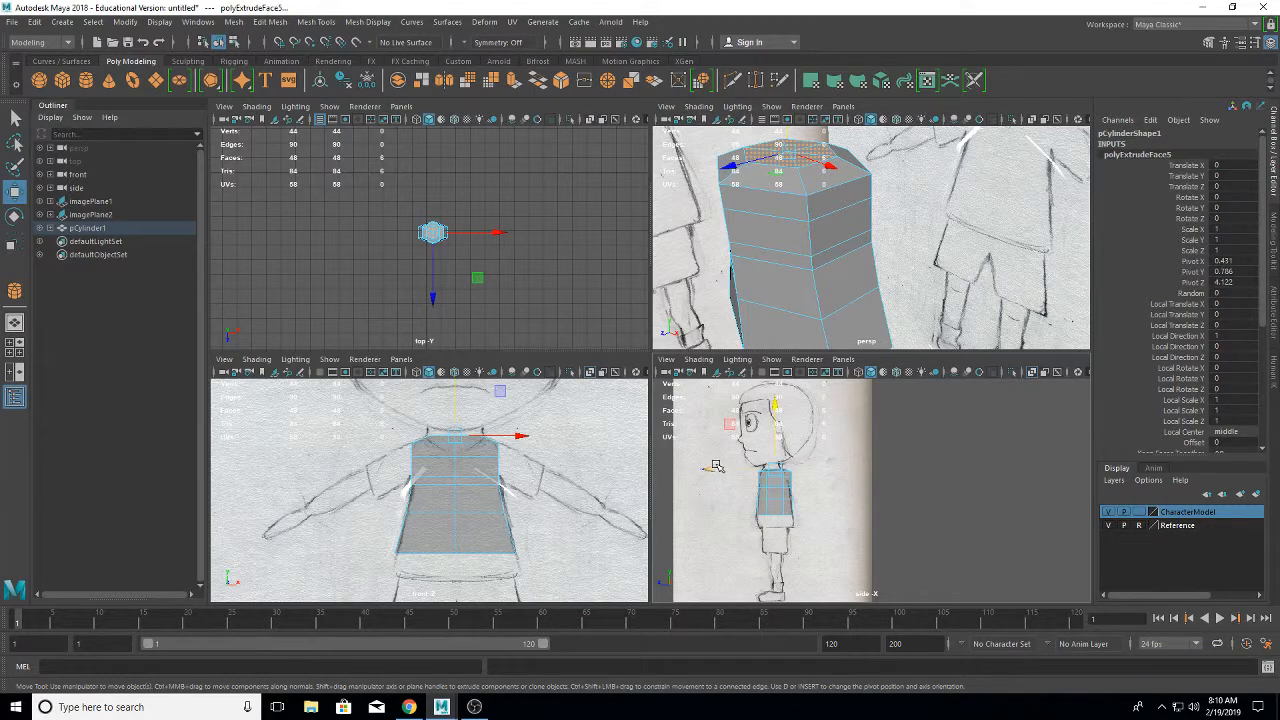
pyautogui.moveTo(706, 470)
pyautogui.mouseDown()
pyautogui.moveTo(695, 473)
pyautogui.moveTo(715, 470)
pyautogui.mouseUp()
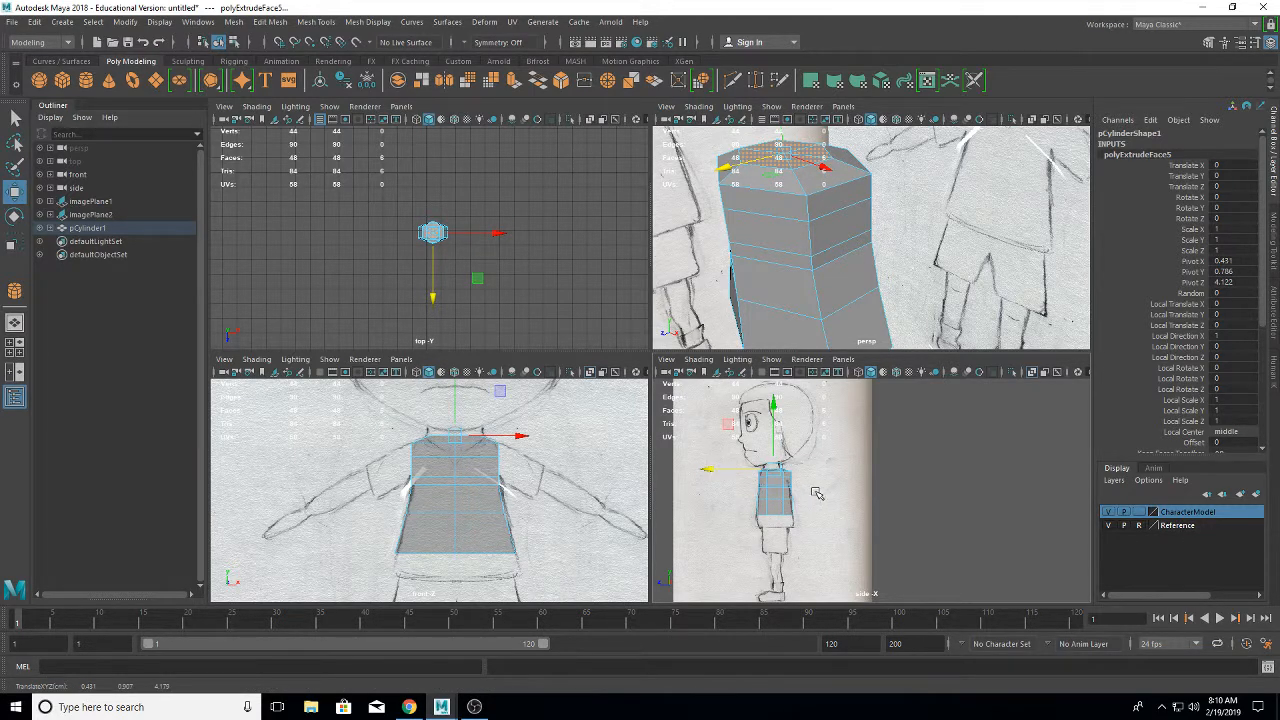
# - Select the shoulder edge loop just below the neck base and scale it narrower in Z to fit the side view
pyautogui.scroll(4, 817, 493)
pyautogui.keyDown('alt'); pyautogui.moveTo(676, 484); pyautogui.dragTo(817, 470, button='middle'); pyautogui.keyUp('alt')
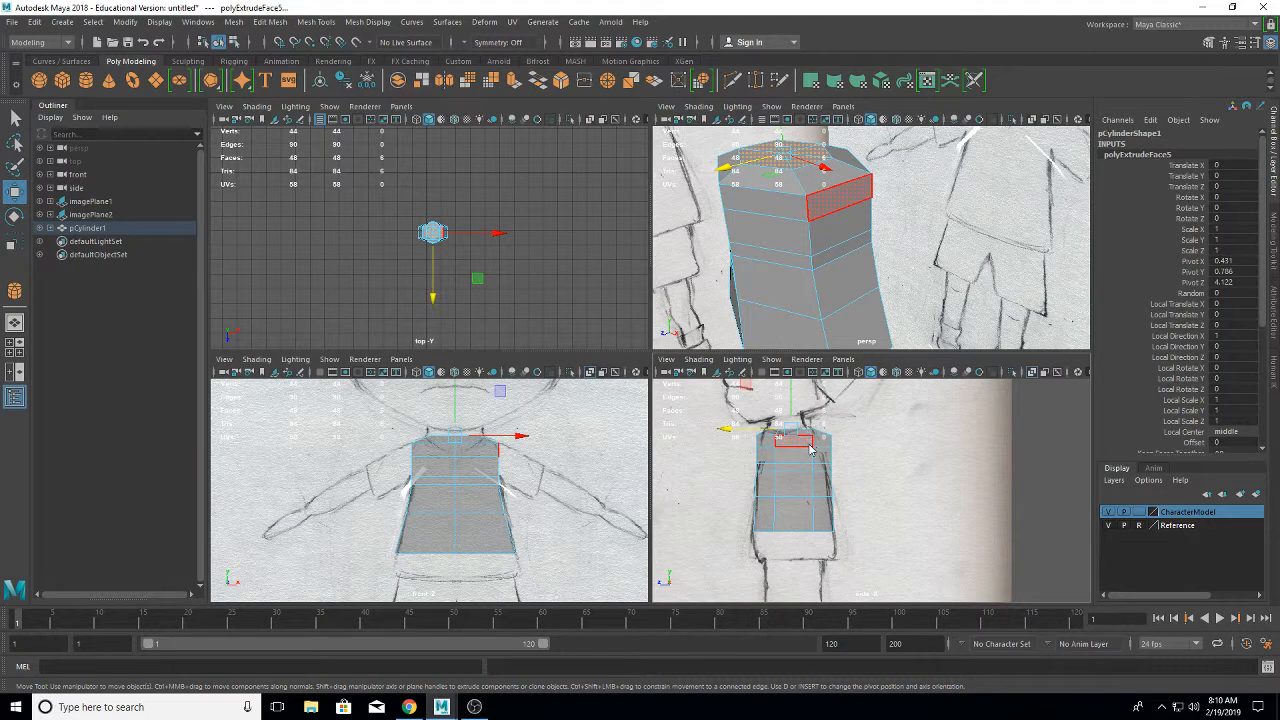
pyautogui.moveTo(808, 322); pyautogui.dragTo(808, 288, button='right')
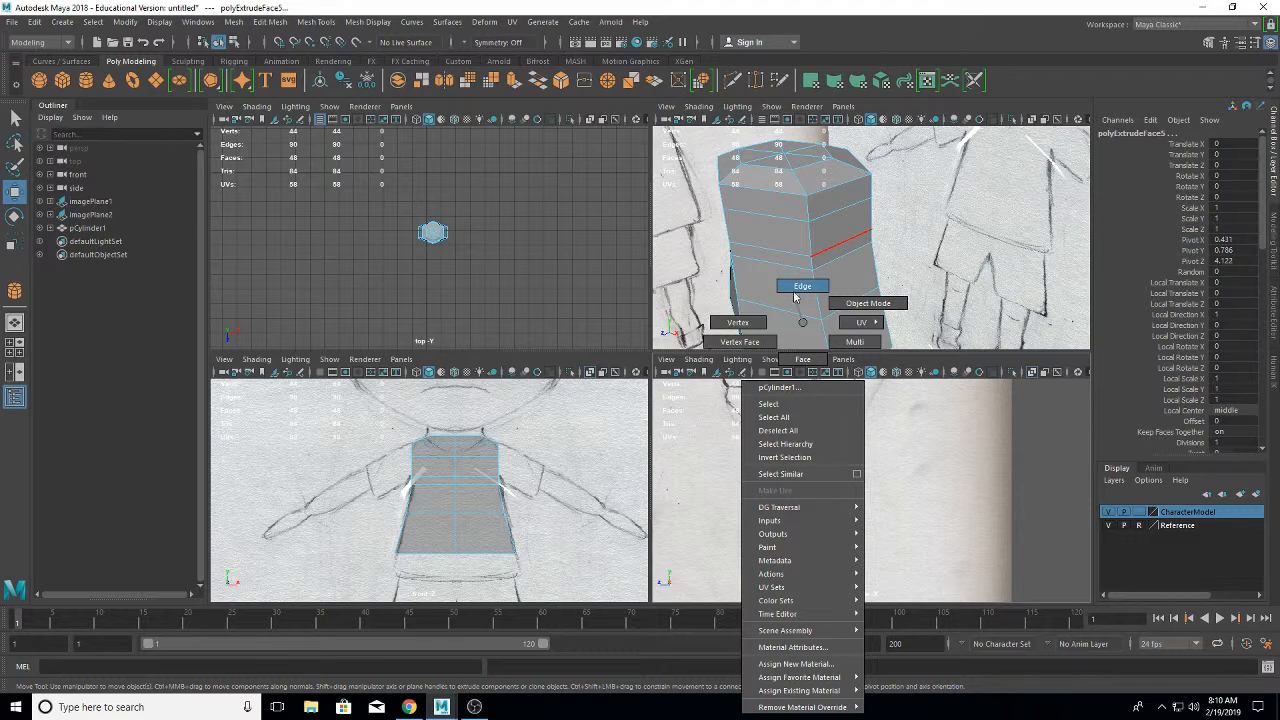
pyautogui.moveTo(795, 291); pyautogui.dragTo(795, 291, button='right')
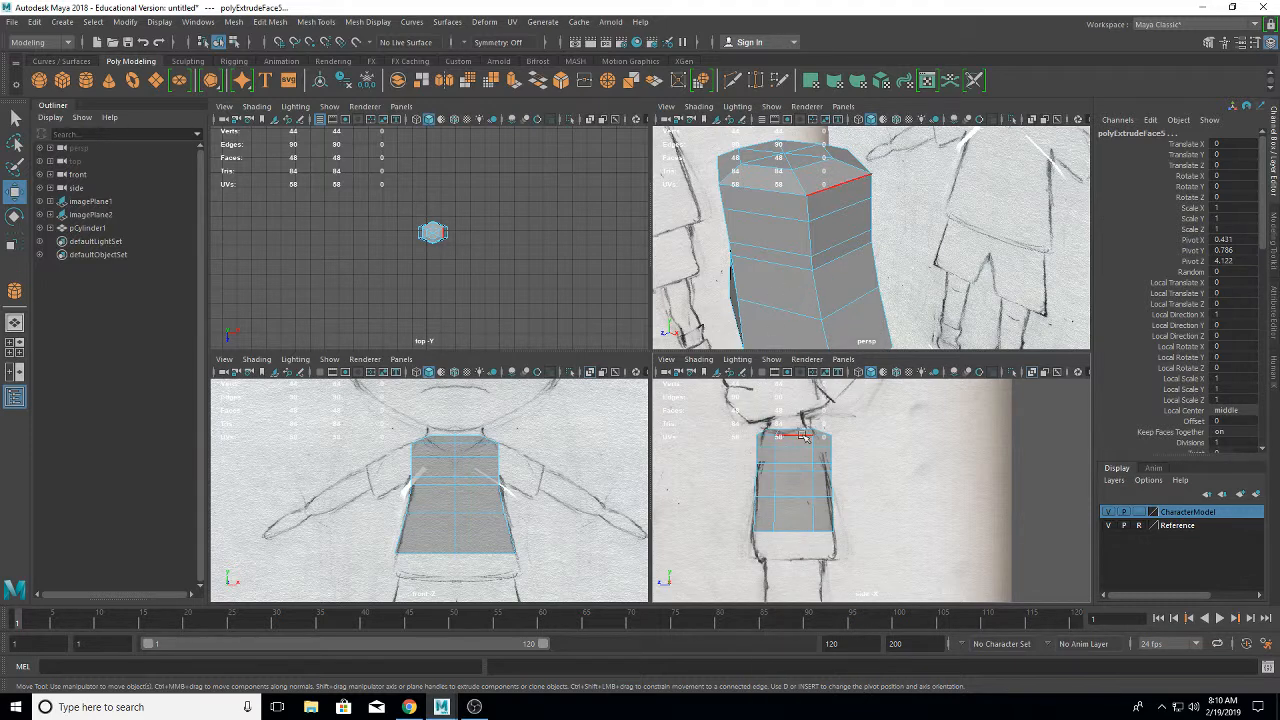
pyautogui.click(800, 436)
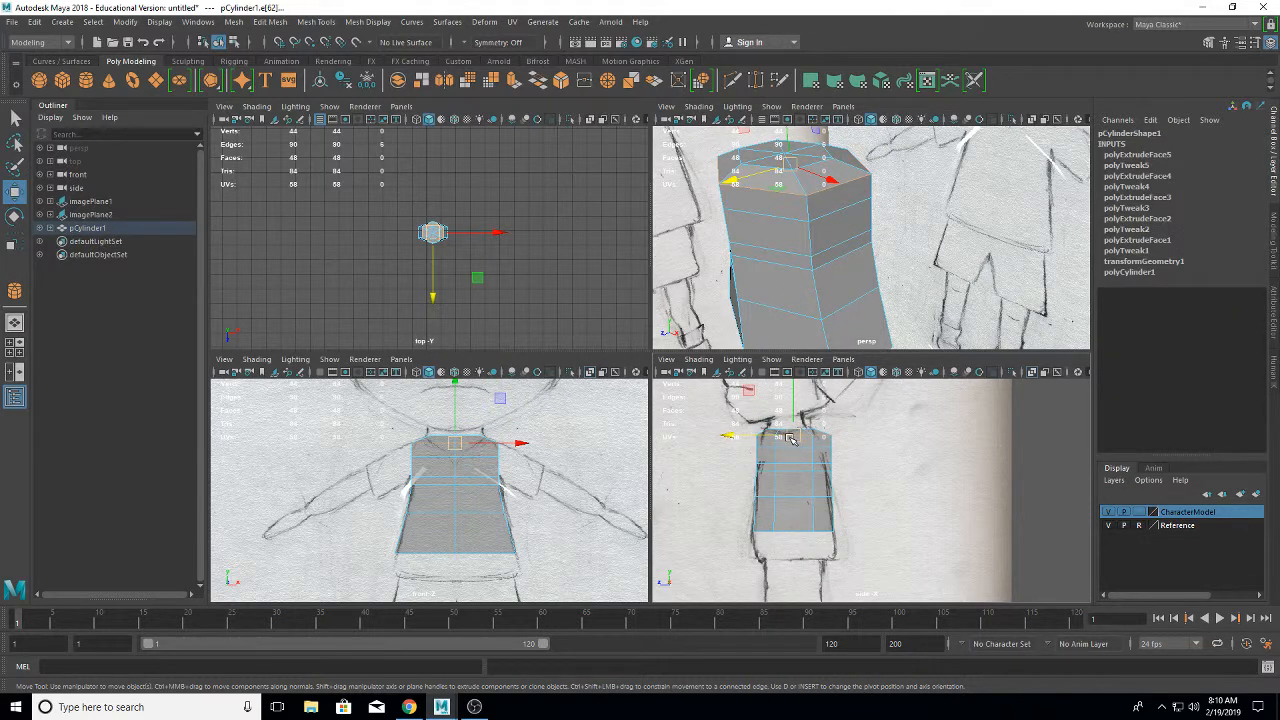
pyautogui.press('r')
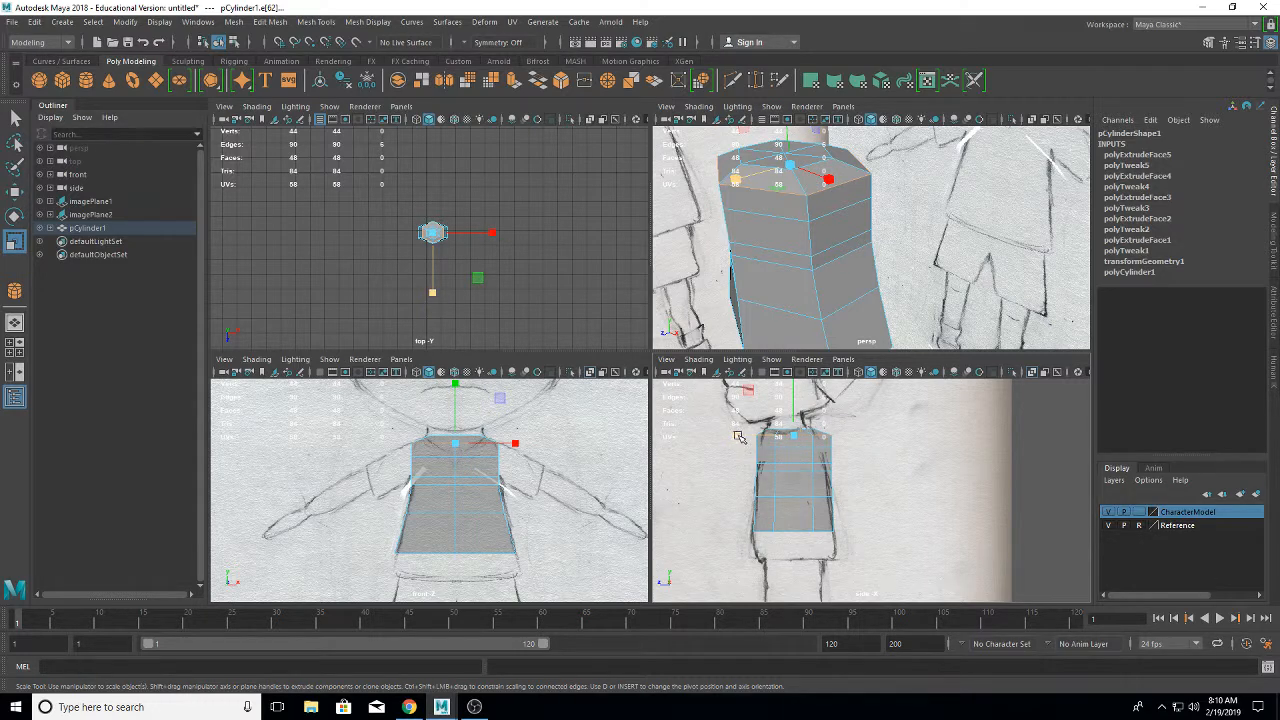
pyautogui.moveTo(732, 436); pyautogui.dragTo(755, 437)
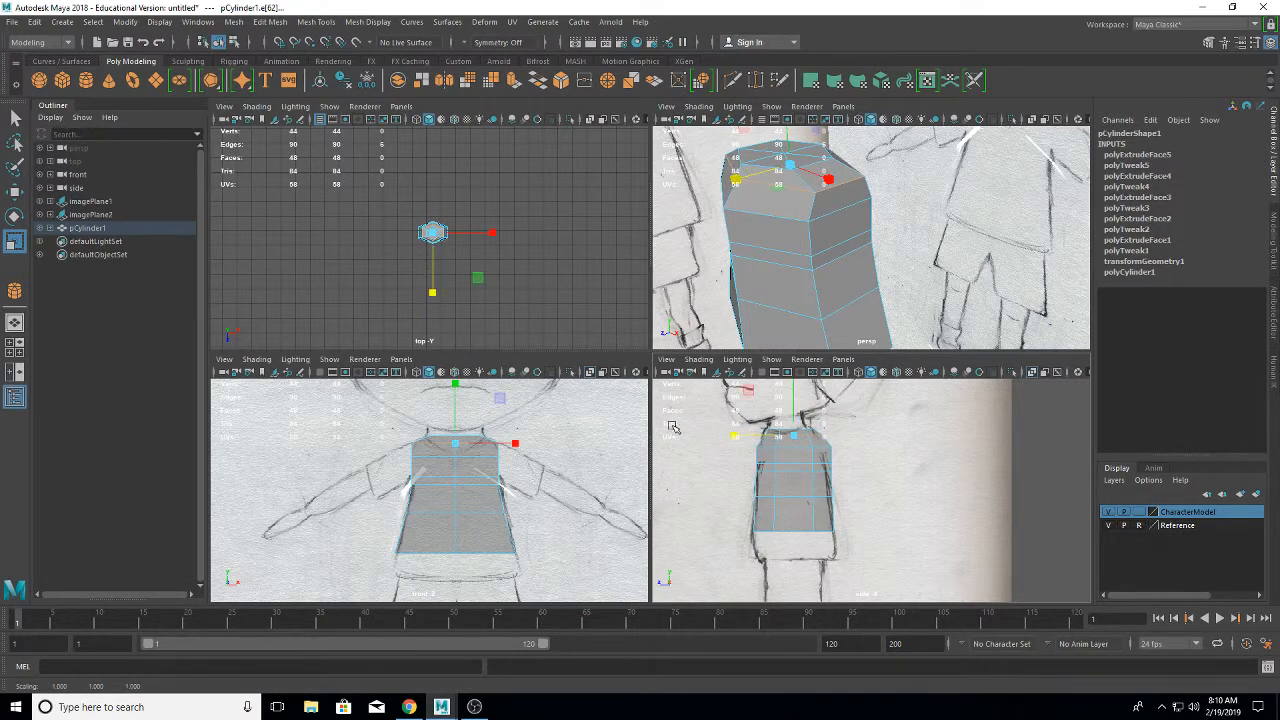
pyautogui.press('w')
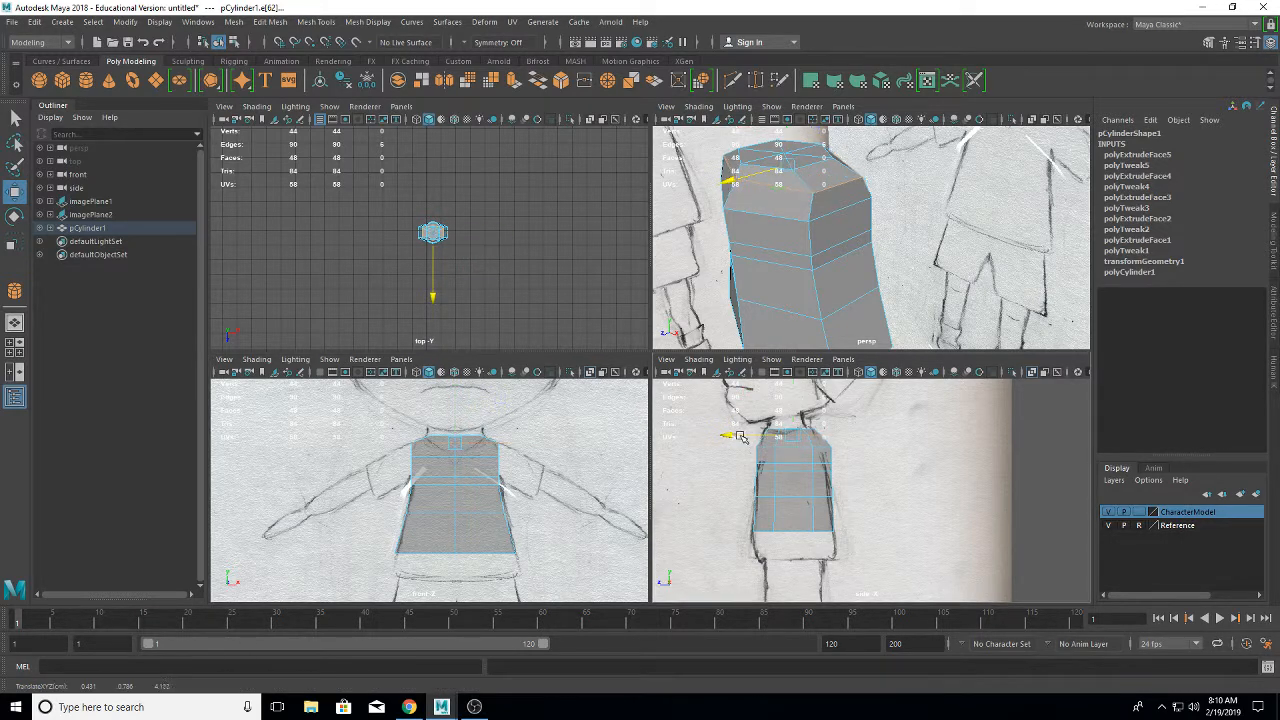
# - Scale the next edge loop below the shoulders slightly narrower in Z and shift it slightly forward to follow the side-view outline
pyautogui.click(773, 448)
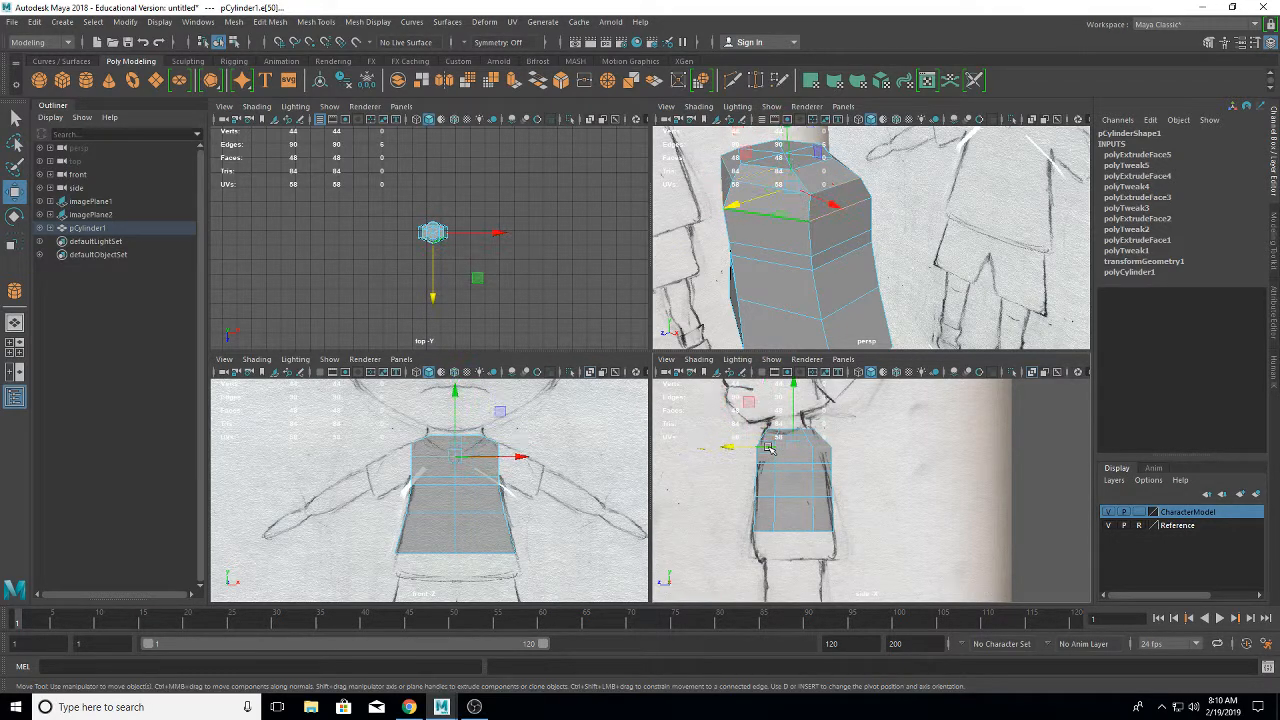
pyautogui.press('r')
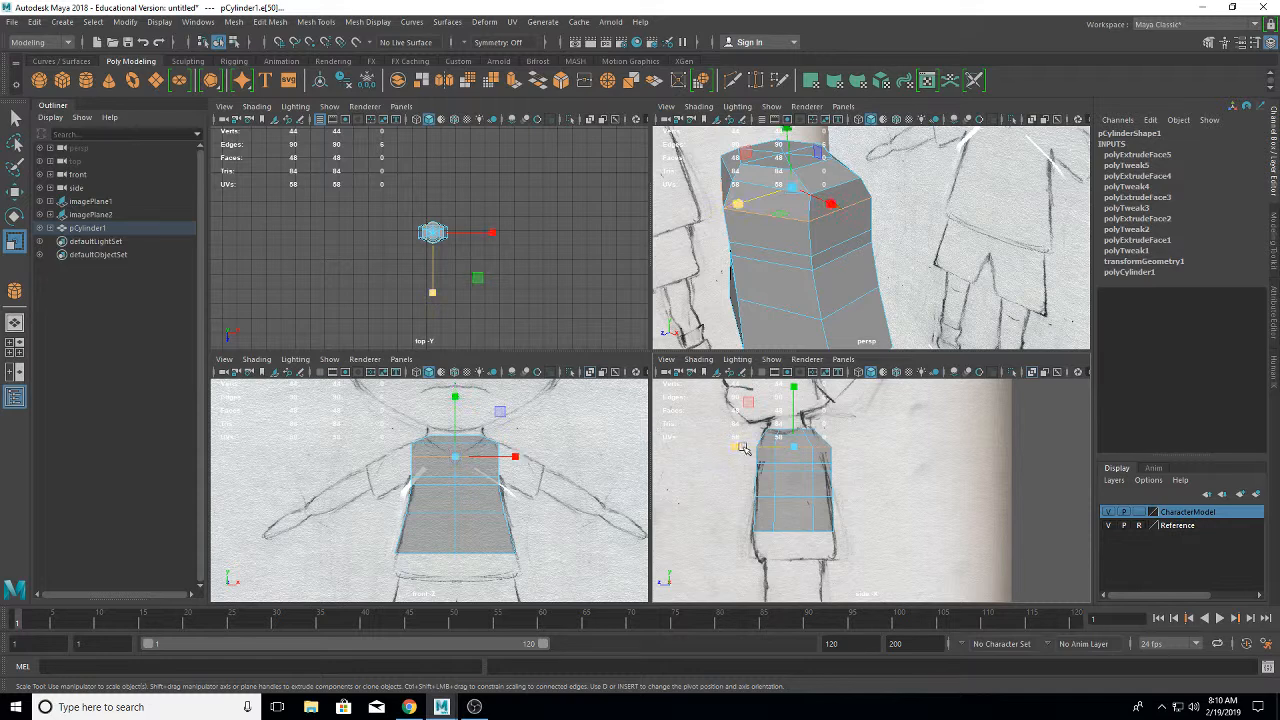
pyautogui.moveTo(738, 447); pyautogui.dragTo(736, 447)
pyautogui.press('w')
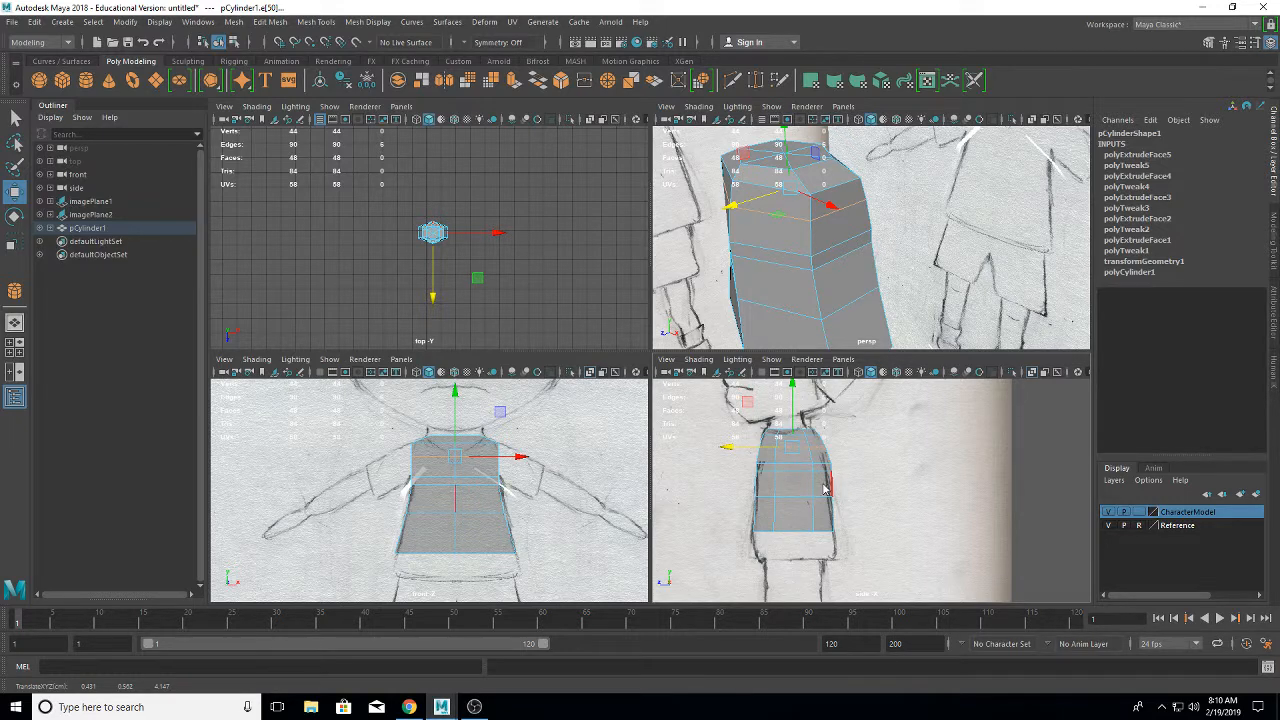
# - Move the back vertices around the torso's chest loops slightly forward in Z to match the side-view outline
pyautogui.moveTo(825, 350); pyautogui.dragTo(755, 340, button='right')
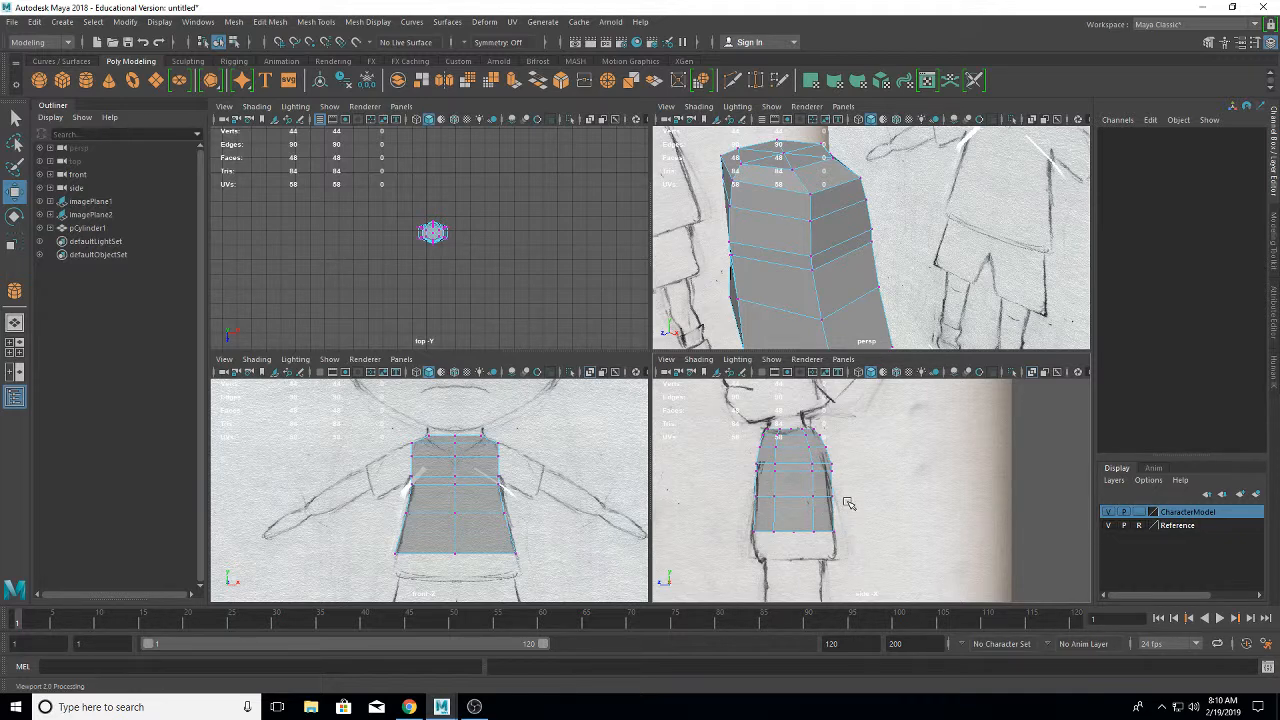
pyautogui.click(818, 447)
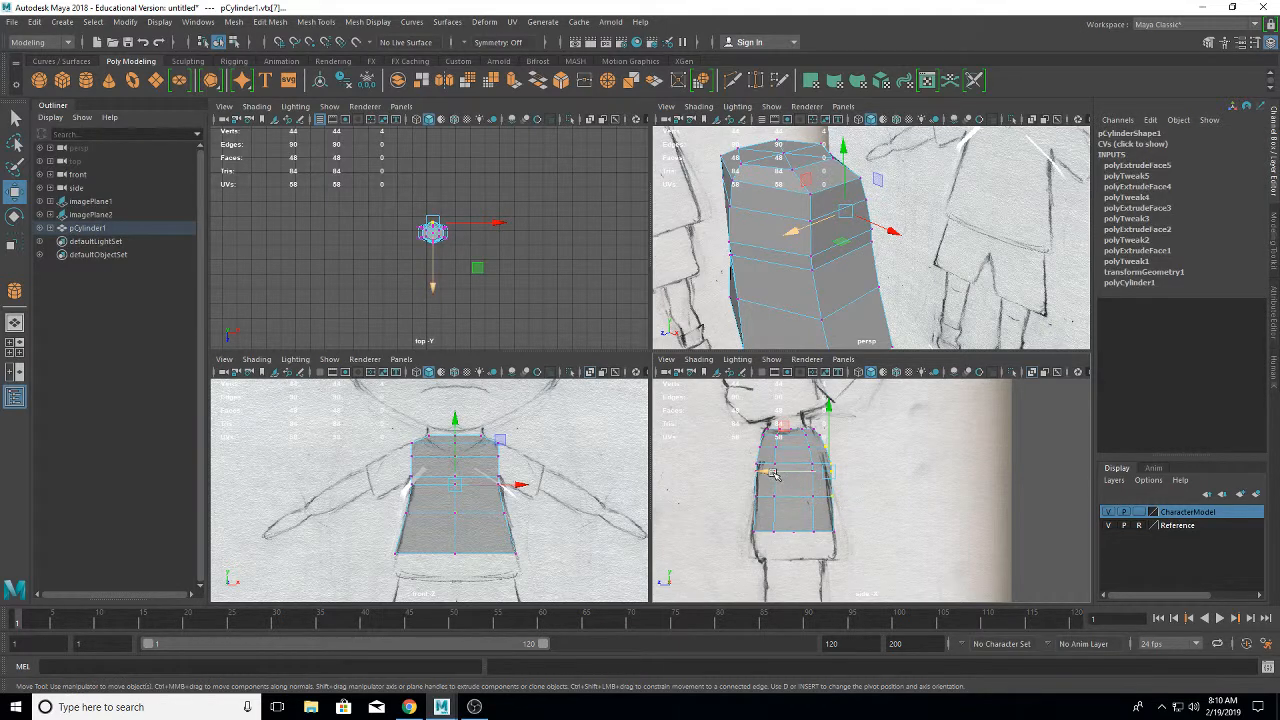
pyautogui.moveTo(772, 474); pyautogui.dragTo(768, 473)
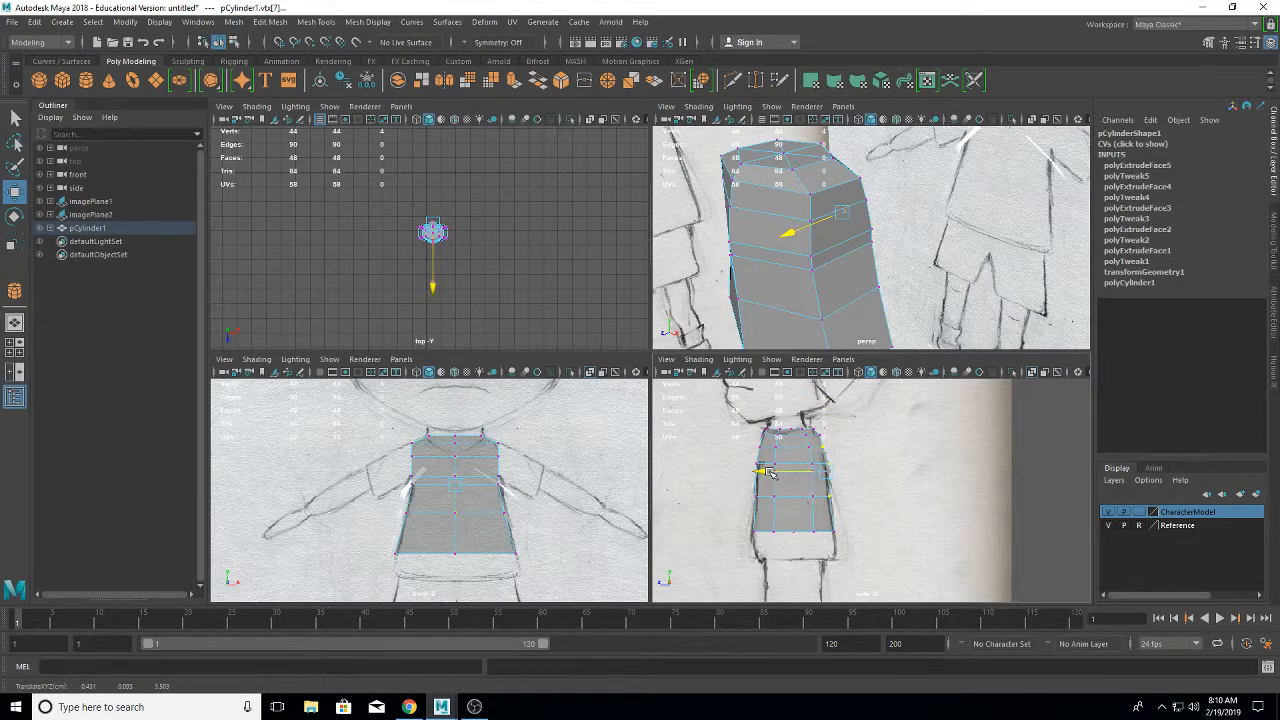
pyautogui.click(872, 497)
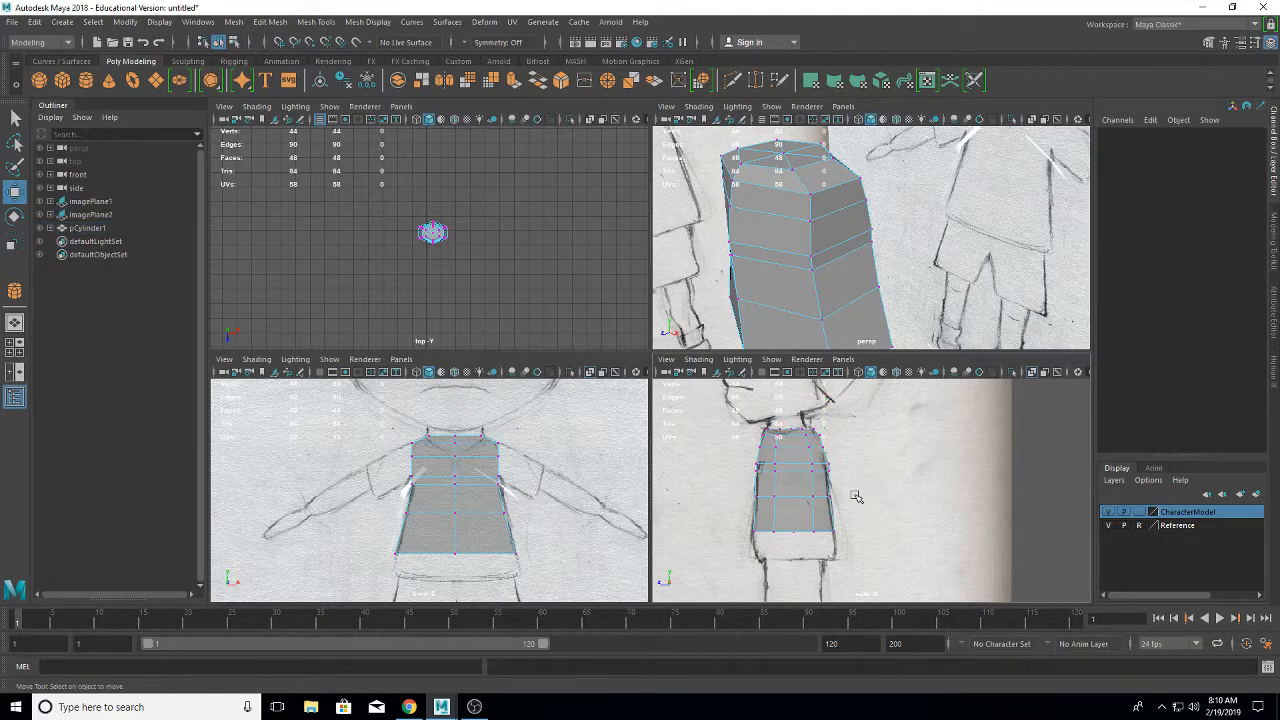
pyautogui.click(826, 466)
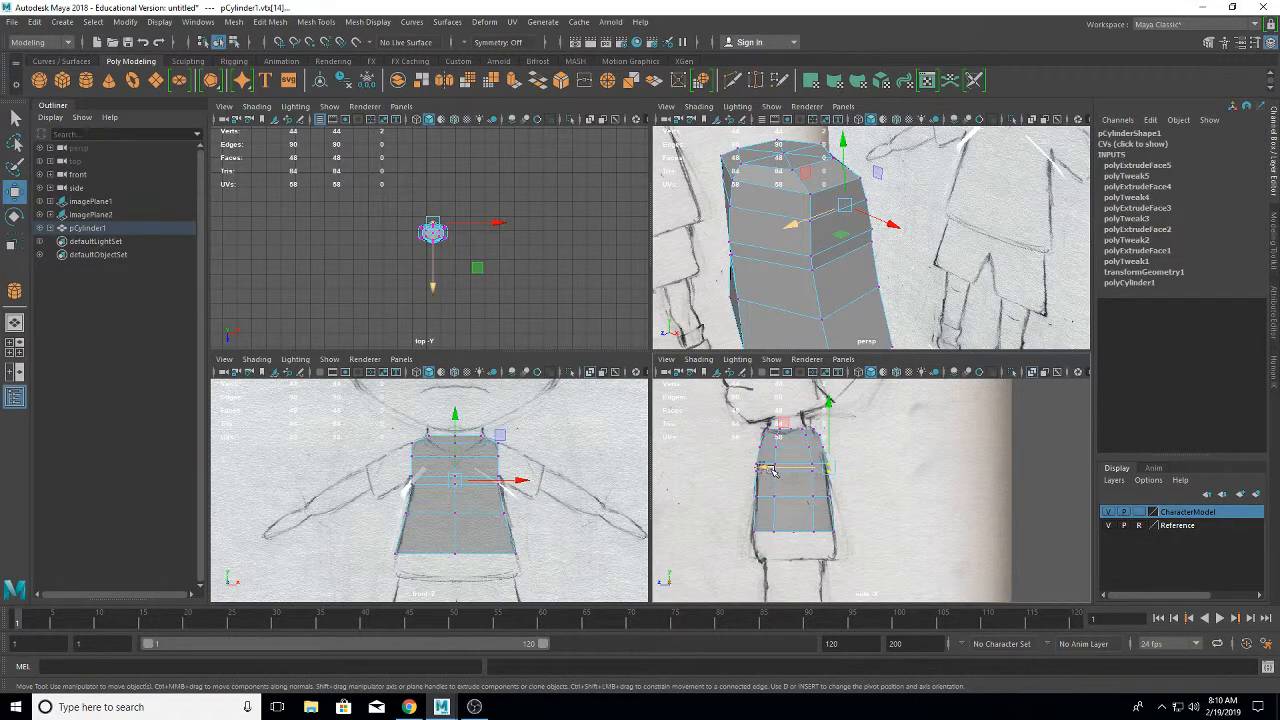
pyautogui.moveTo(770, 470); pyautogui.dragTo(766, 470)
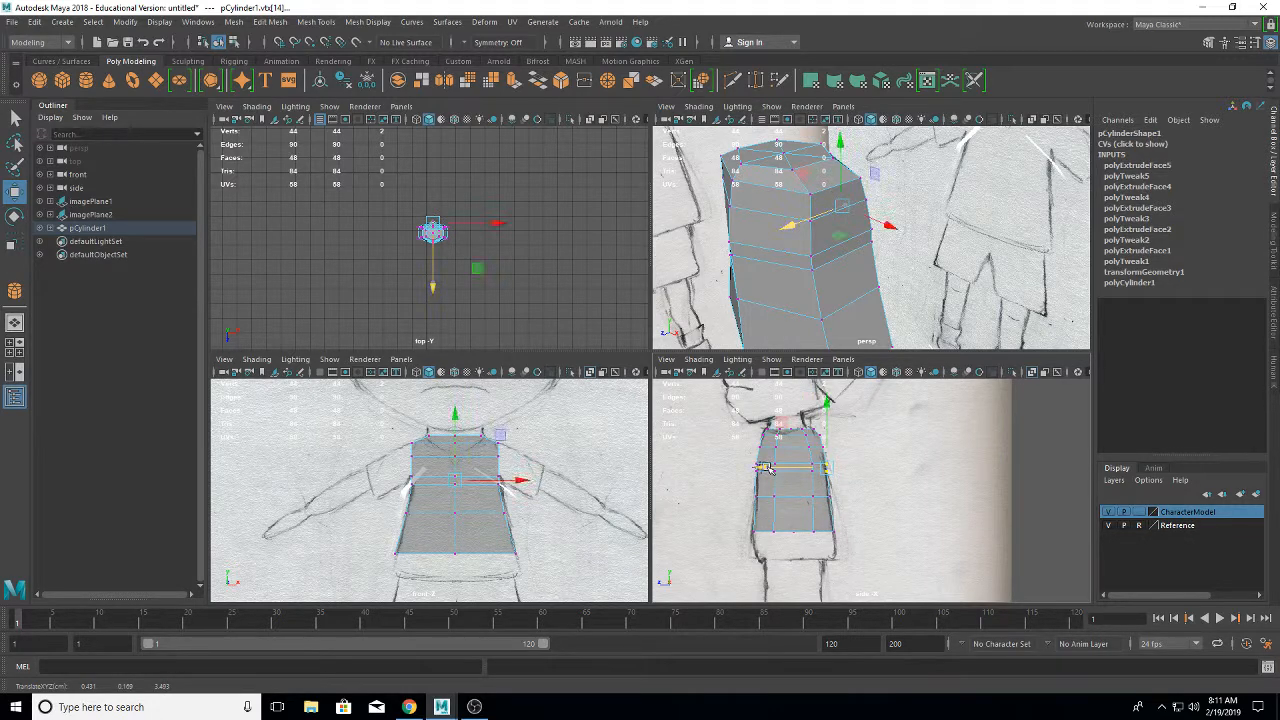
pyautogui.click(878, 511)
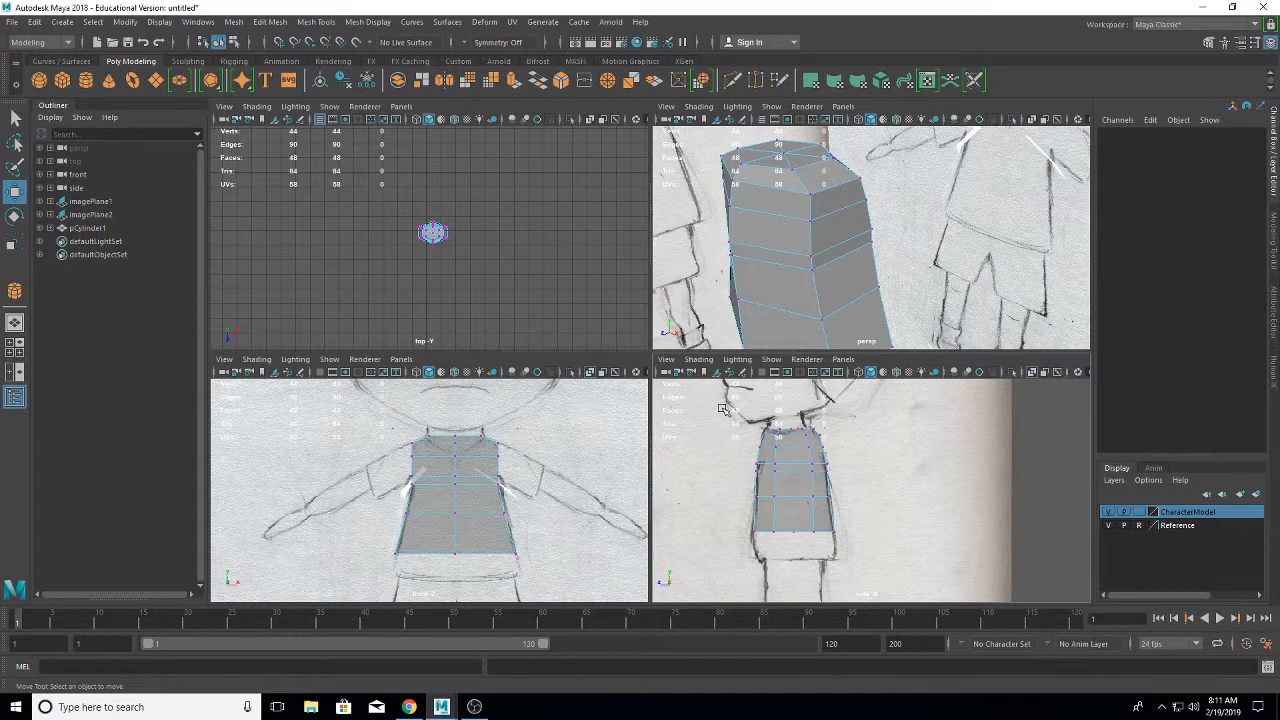
# - Scale the middle vertex columns of the lower torso closer together in Z and shift them slightly forward
pyautogui.scroll(5, 750, 453)
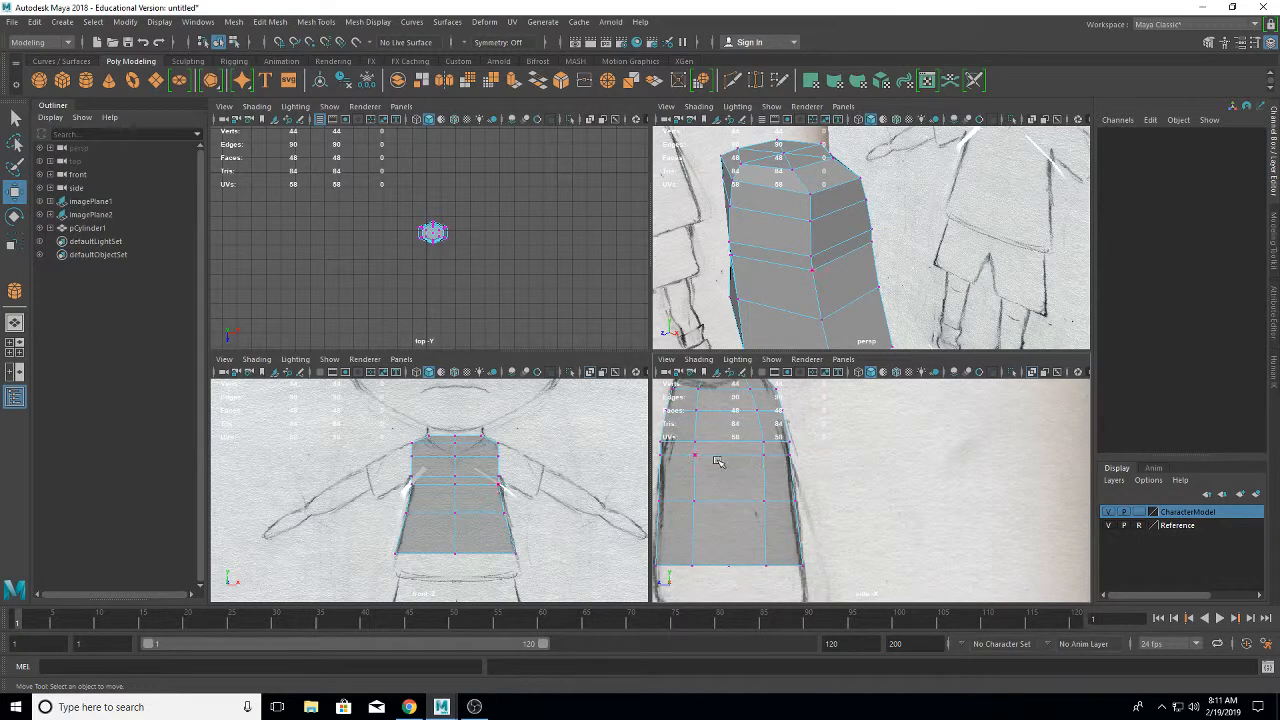
pyautogui.moveTo(717, 461); pyautogui.dragTo(770, 575)
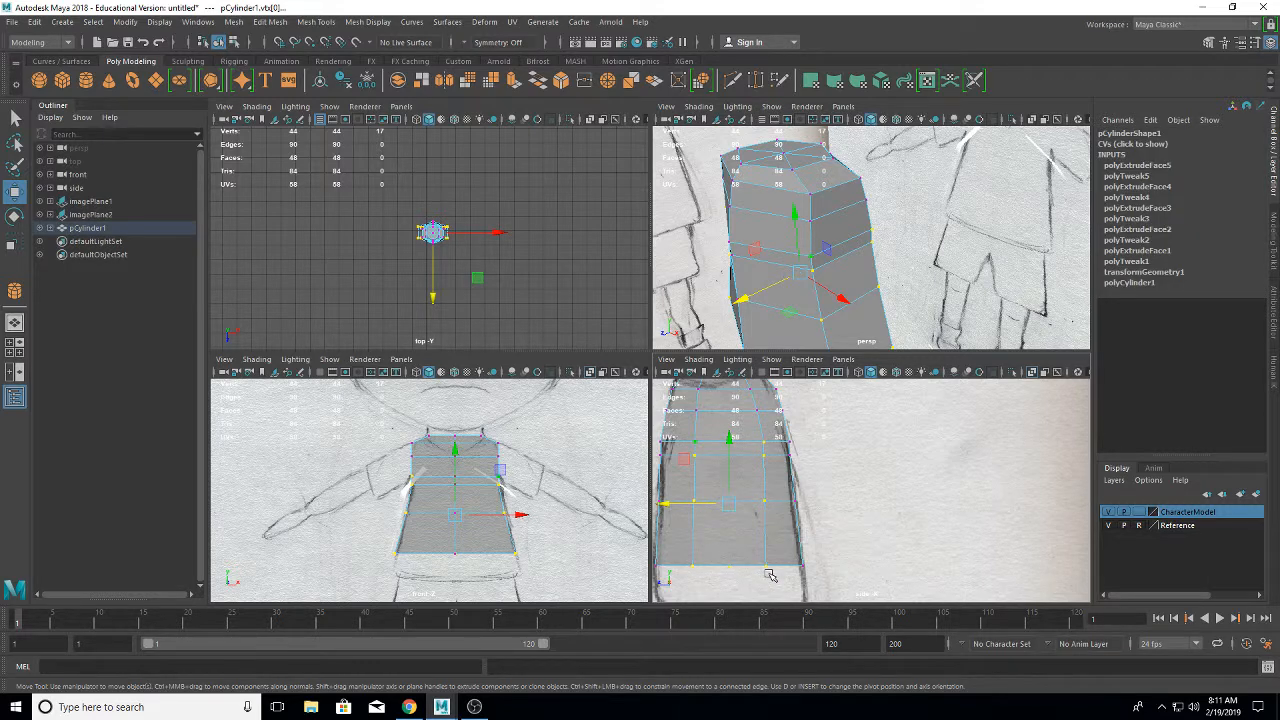
pyautogui.click(14, 243)
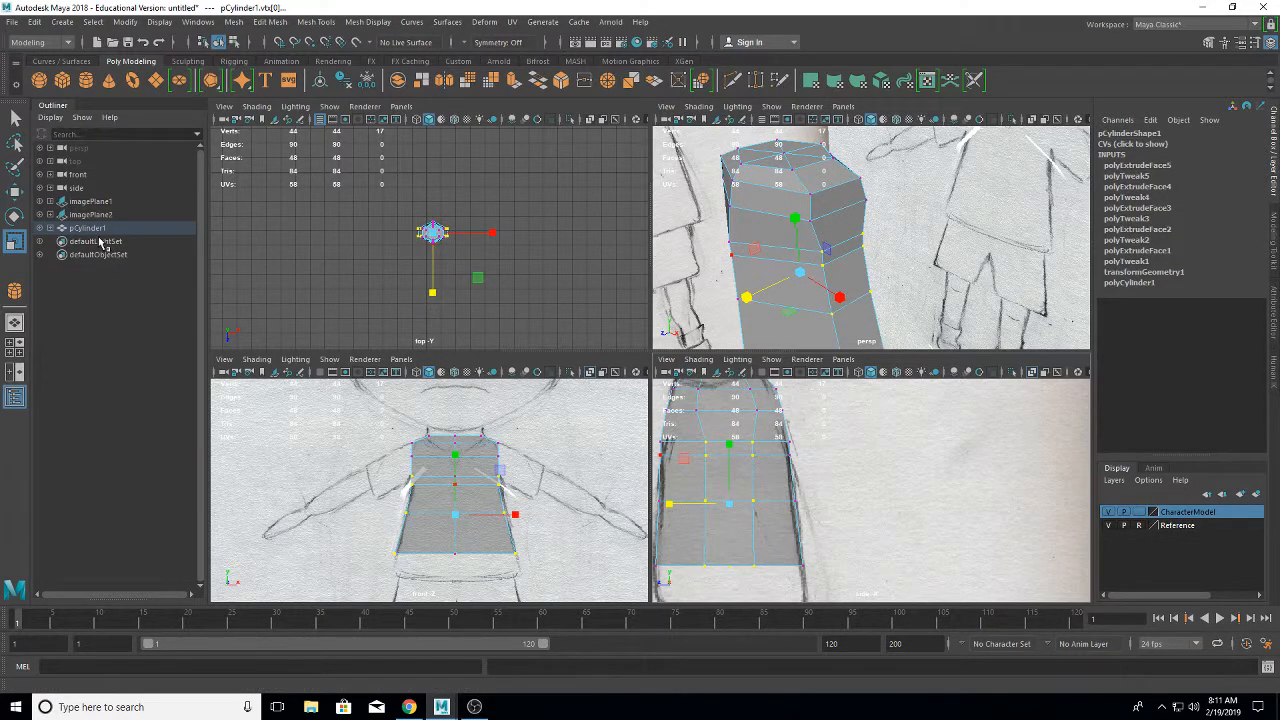
pyautogui.press('w')
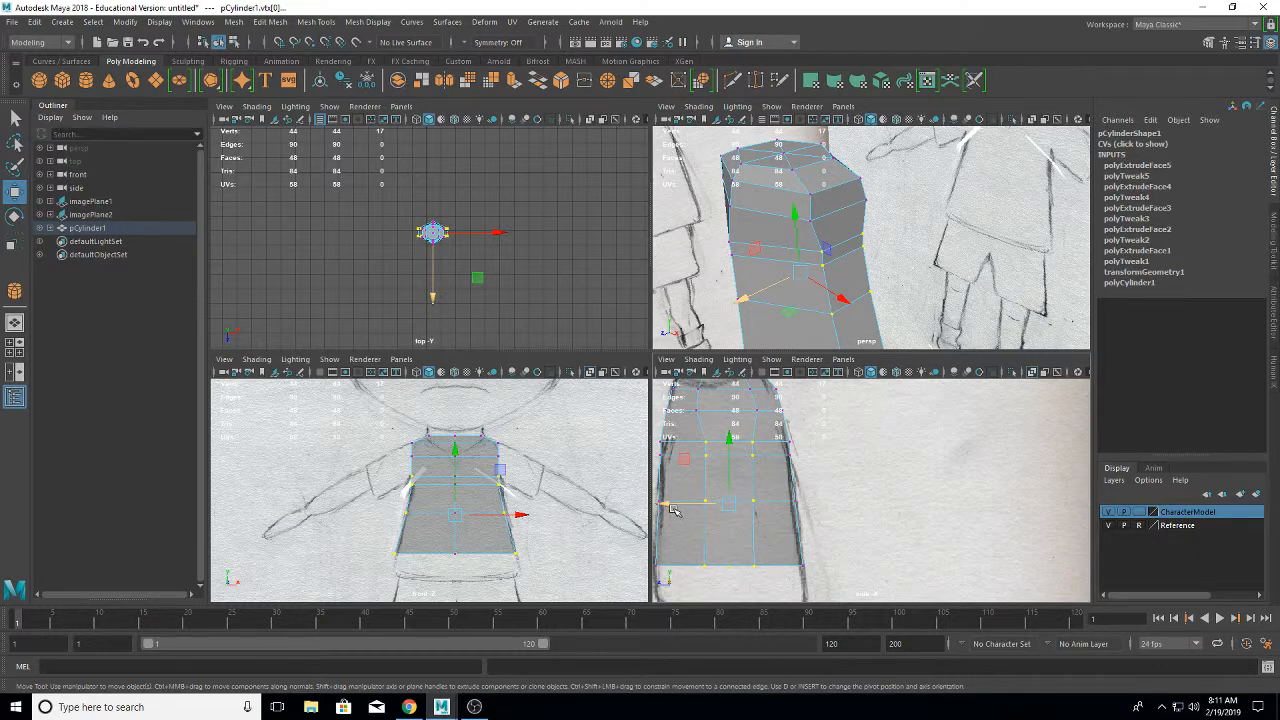
pyautogui.moveTo(674, 510); pyautogui.dragTo(668, 507)
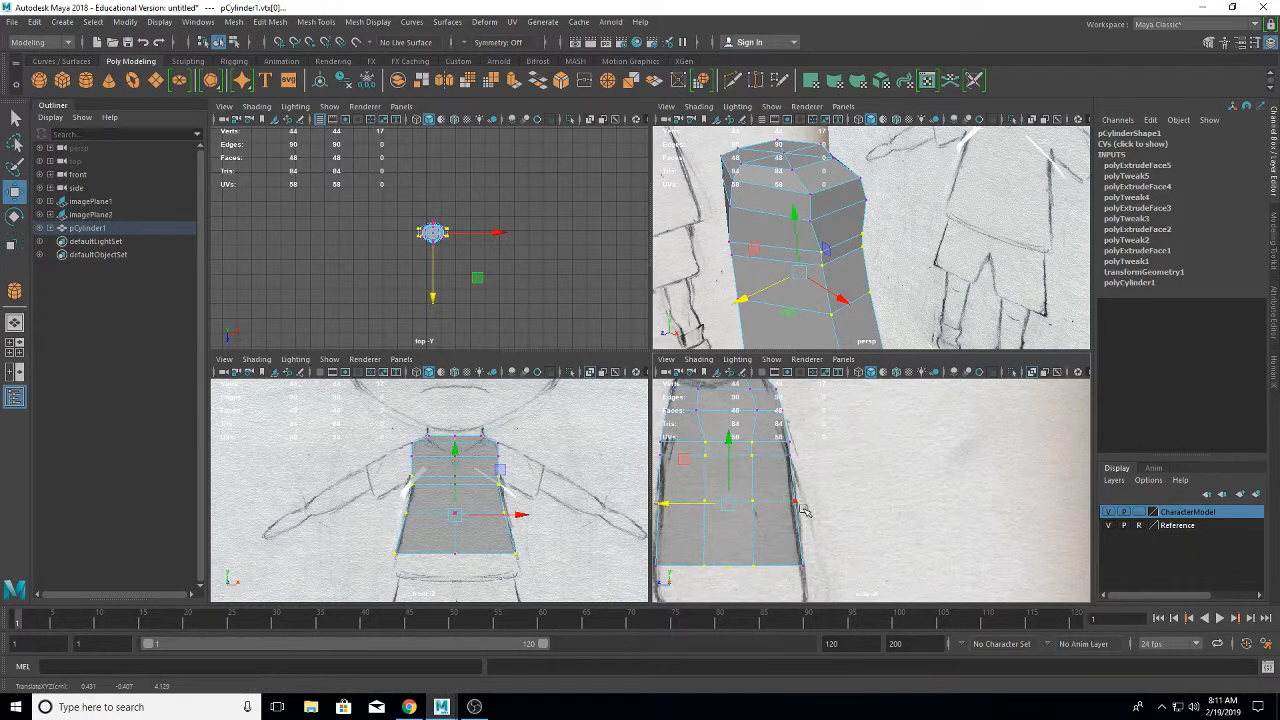
# - Select the two upper side faces below the shoulder and extrude them outward and down along the front reference to form a sleeve
pyautogui.keyDown('alt'); pyautogui.moveTo(842, 475); pyautogui.dragTo(891, 560, button='middle'); pyautogui.keyUp('alt')
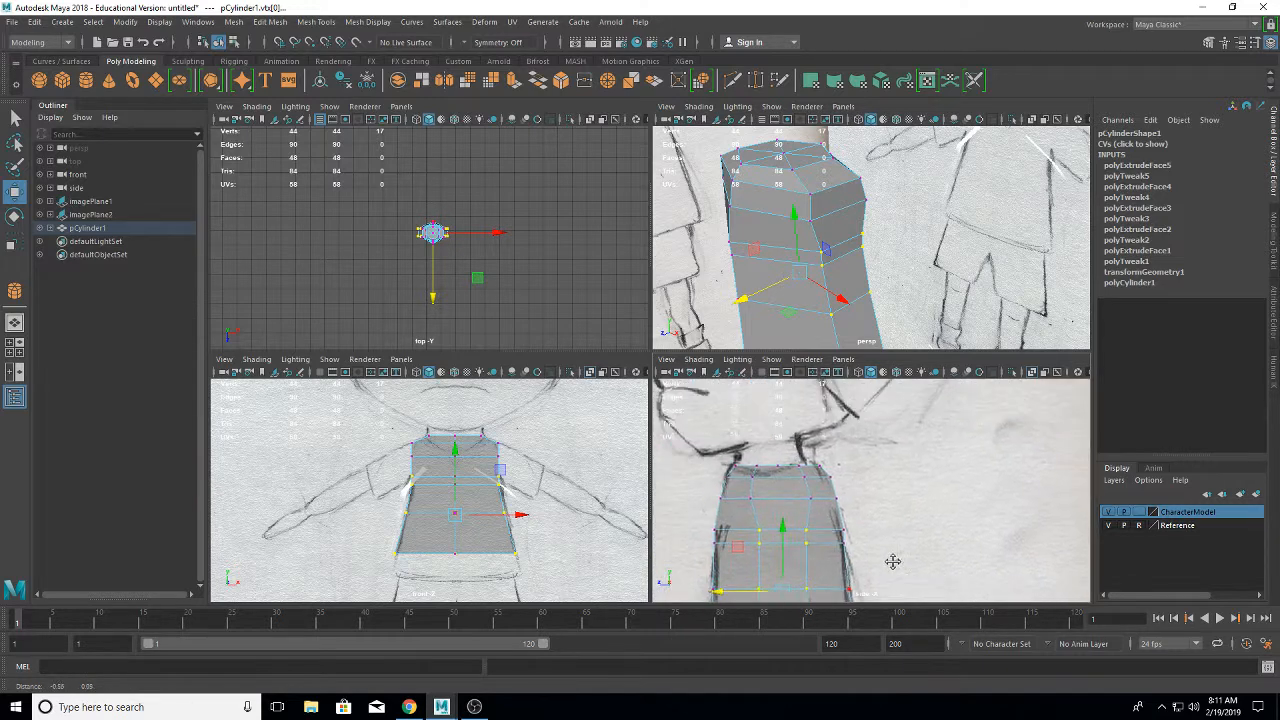
pyautogui.click(751, 477)
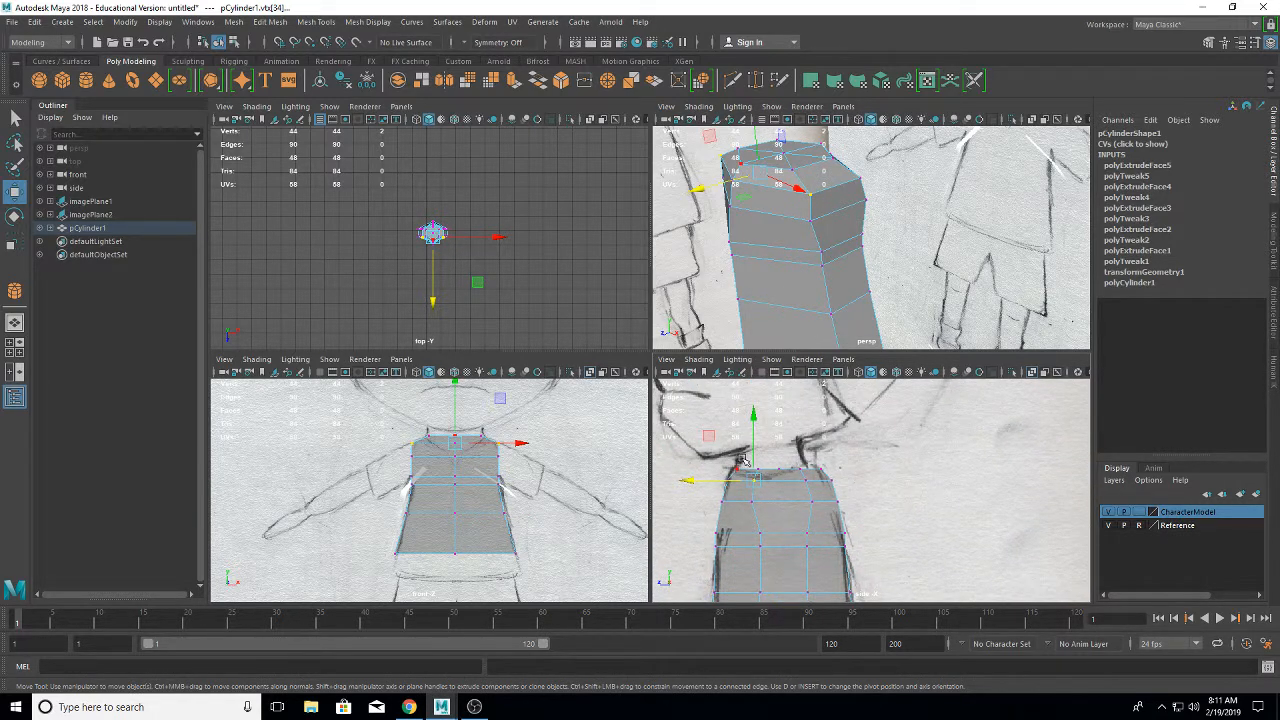
pyautogui.click(813, 488)
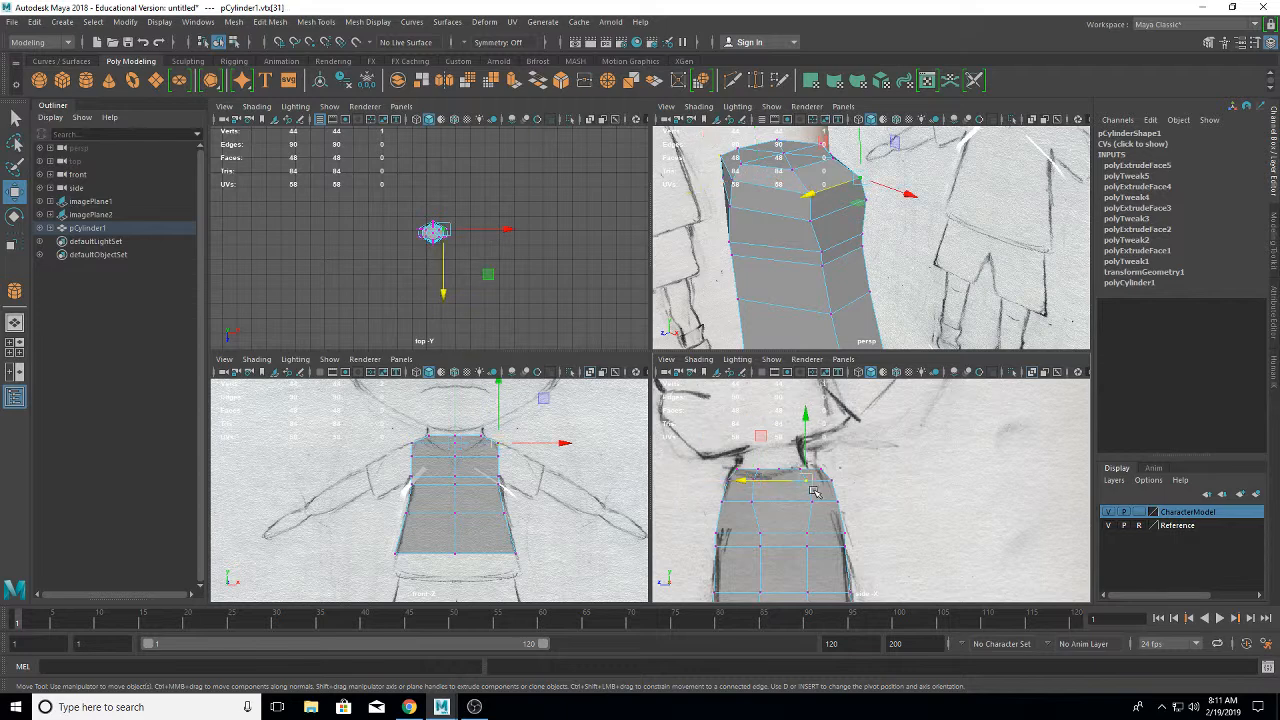
pyautogui.moveTo(786, 519); pyautogui.dragTo(778, 358, button='right')
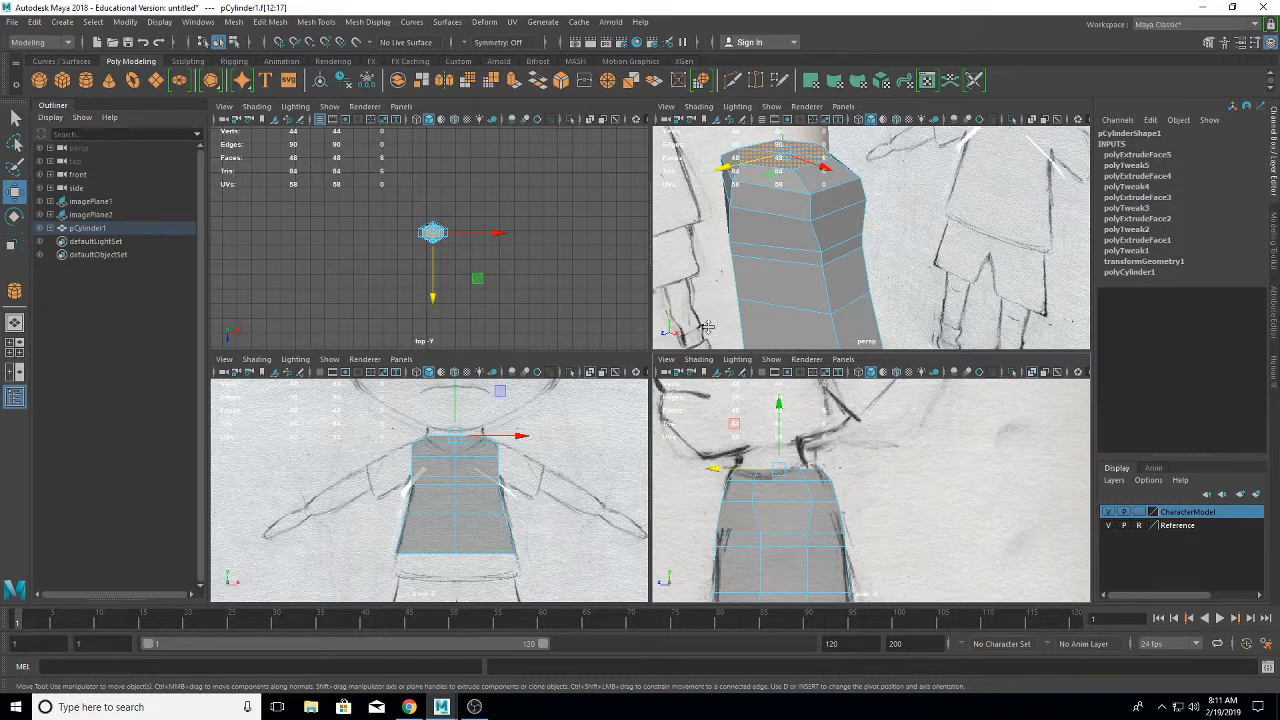
pyautogui.click(775, 491)
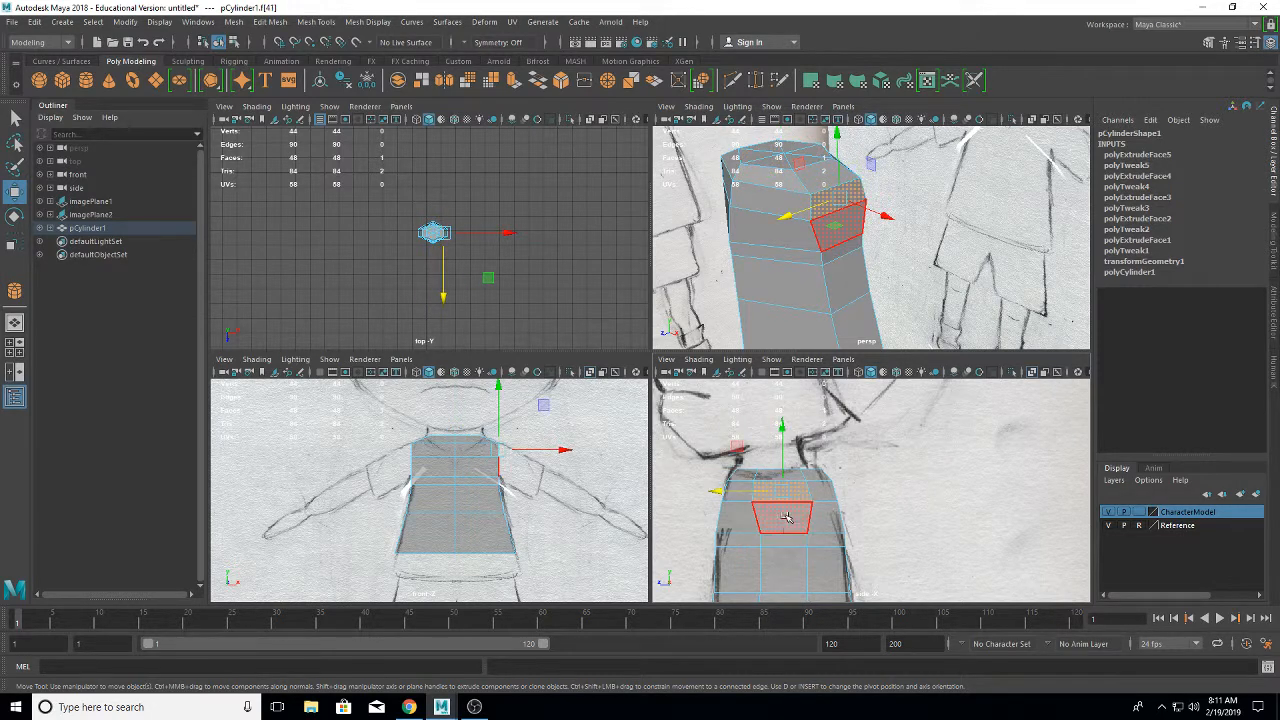
pyautogui.click(781, 513)
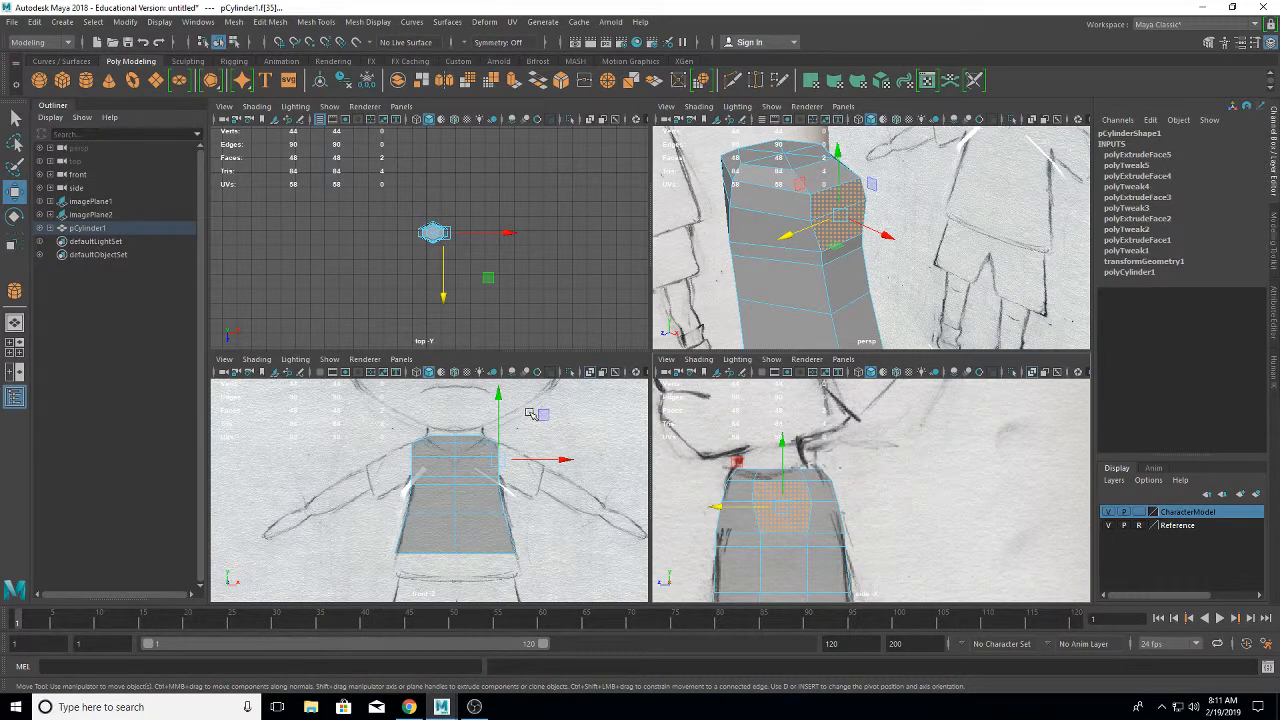
pyautogui.hotkey('ctrl', 'e')
pyautogui.moveTo(520, 465); pyautogui.dragTo(586, 438)
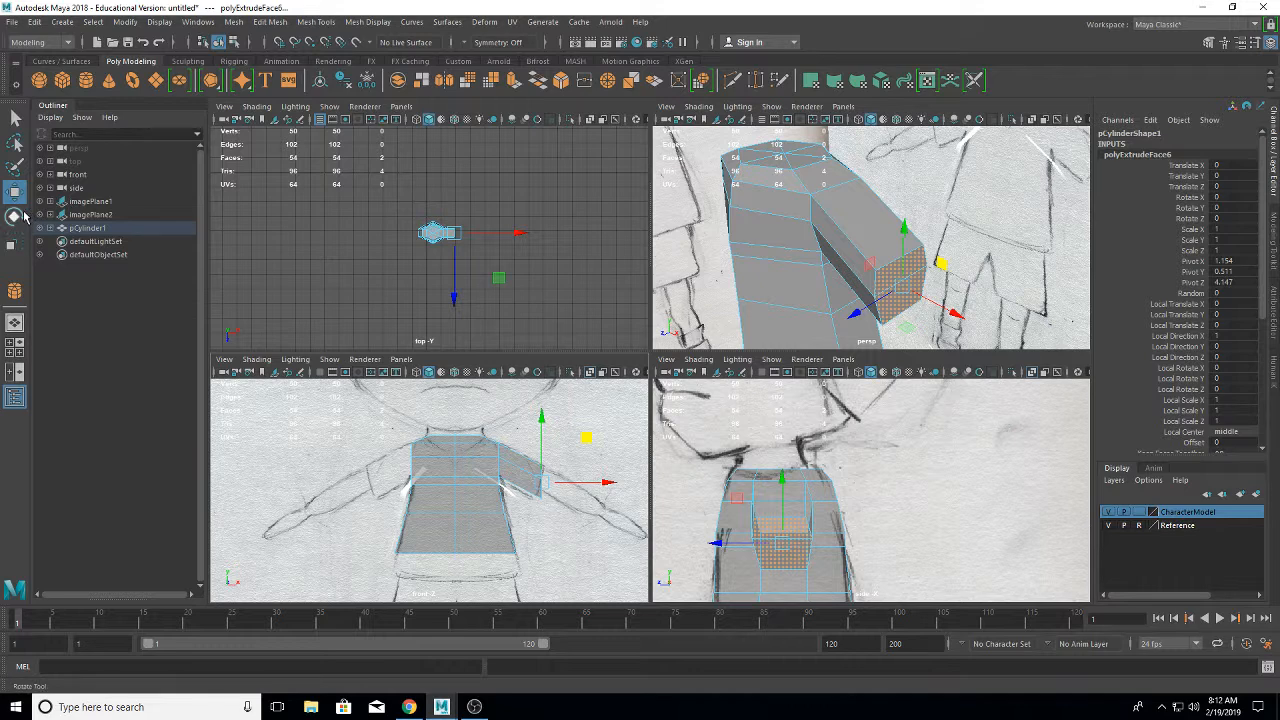
# - Rotate the sleeve's end faces to match the slanted cuff in the front reference and move them slightly inward to fit
pyautogui.press('e')
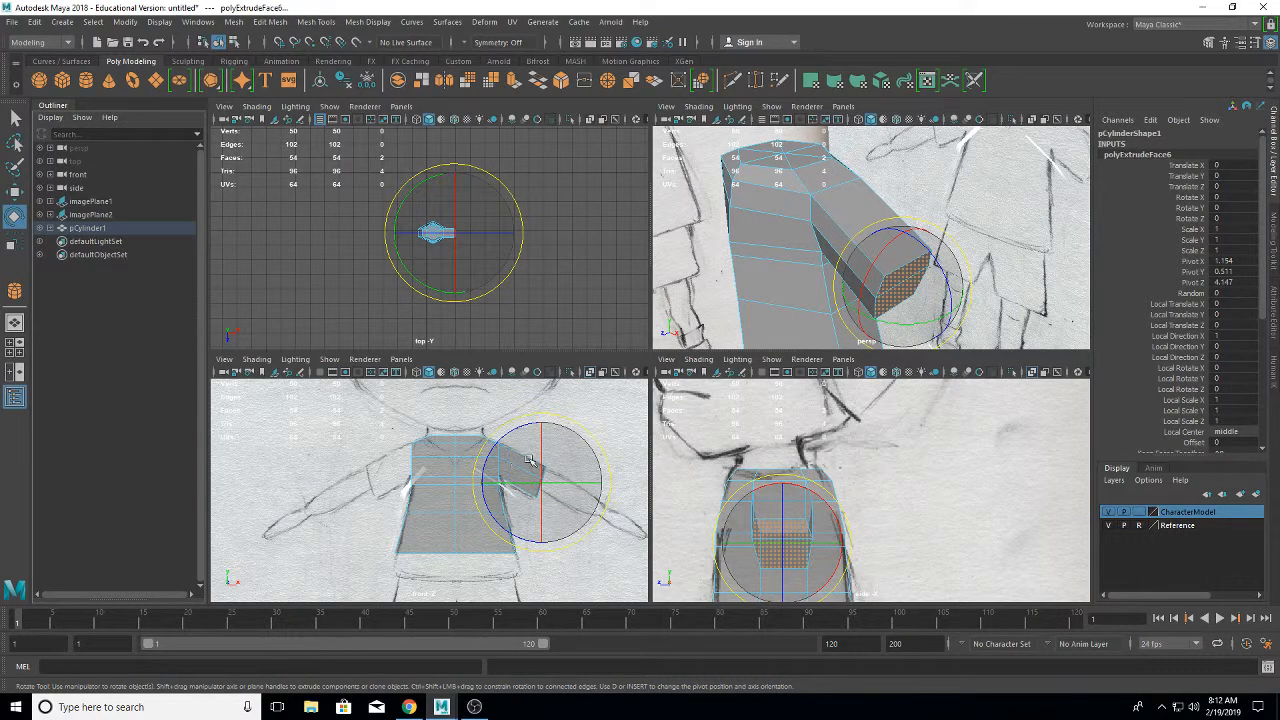
pyautogui.press('w')
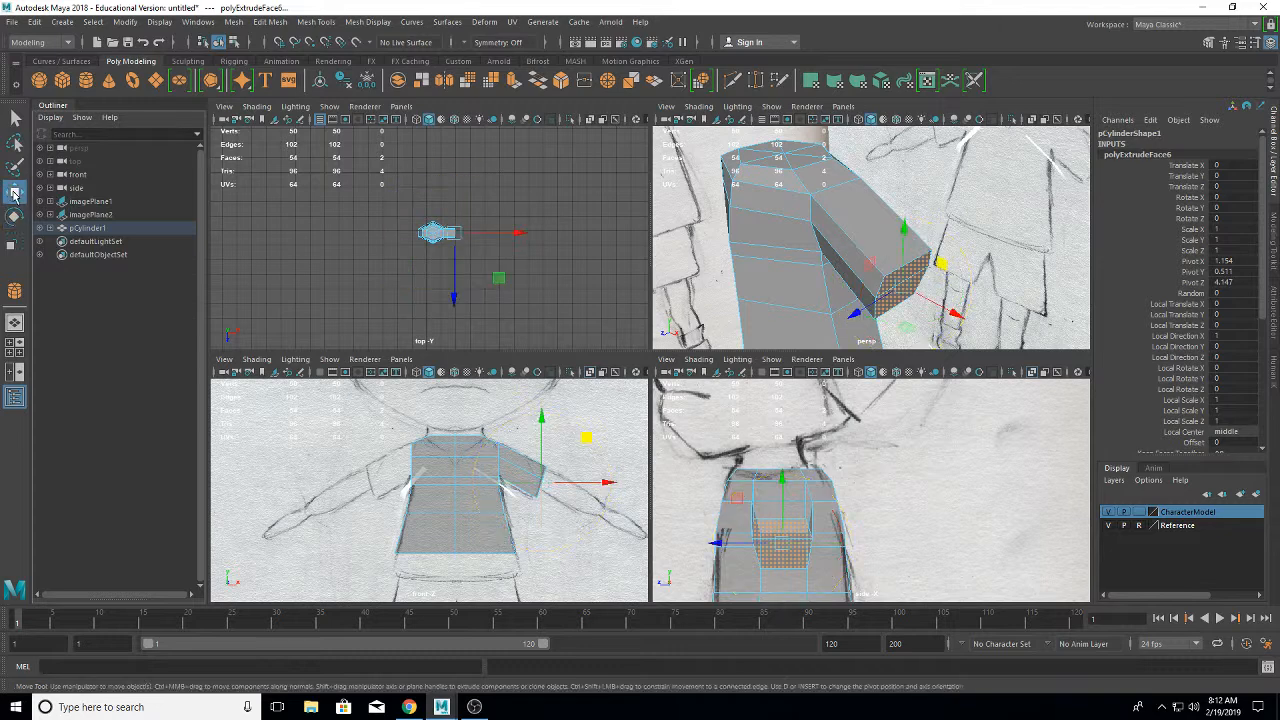
pyautogui.moveTo(586, 437); pyautogui.dragTo(583, 437)
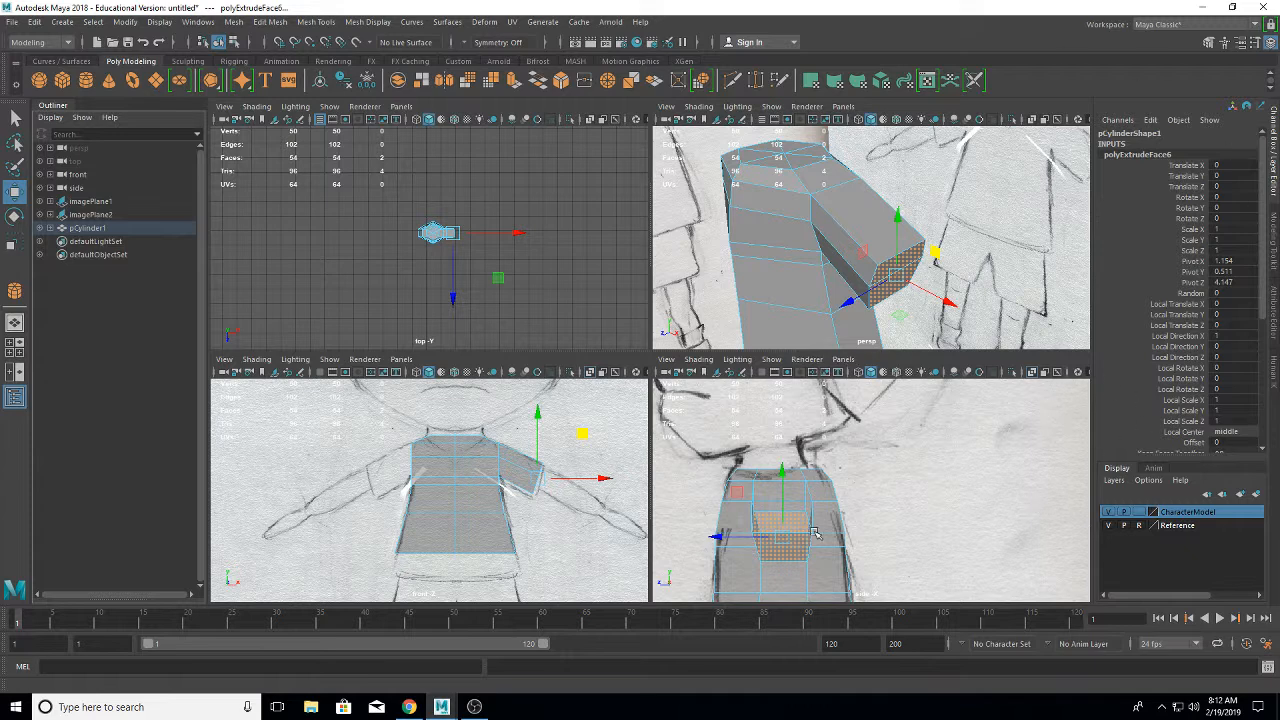
# - Extrude the sleeve's two end faces with a small inward offset to form the cuff rim
pyautogui.click(1210, 42)
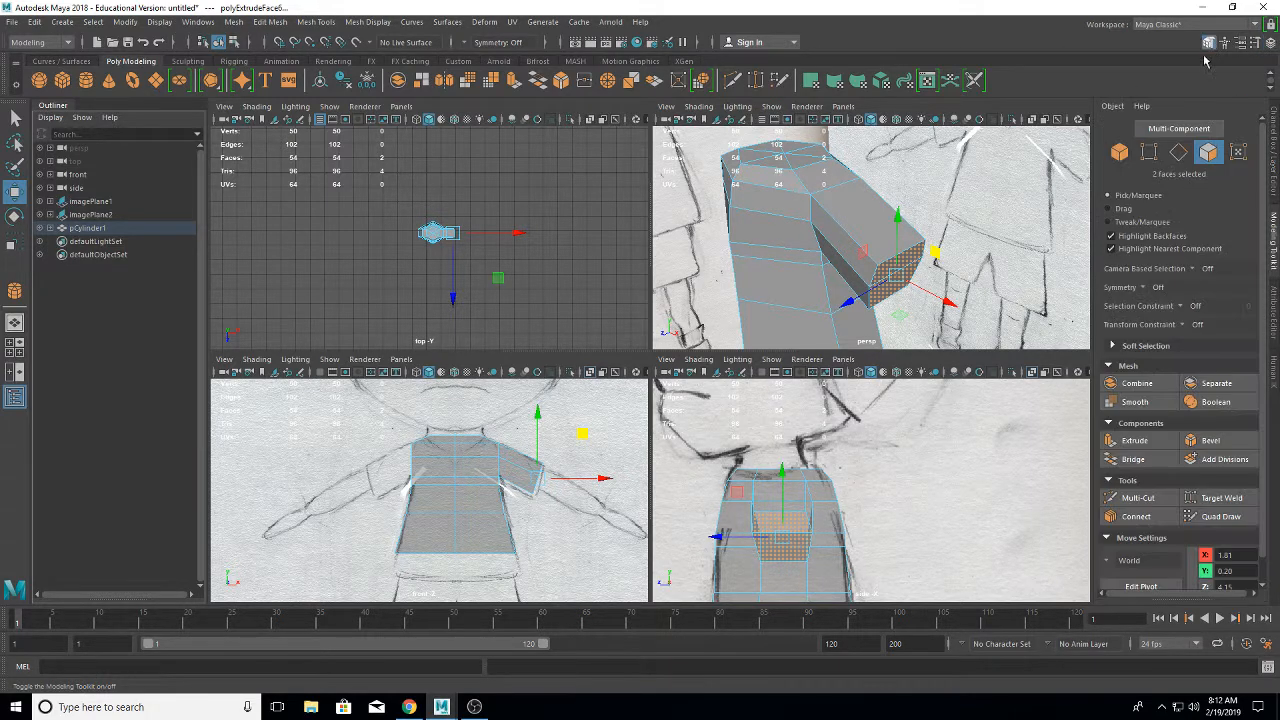
pyautogui.click(1136, 441)
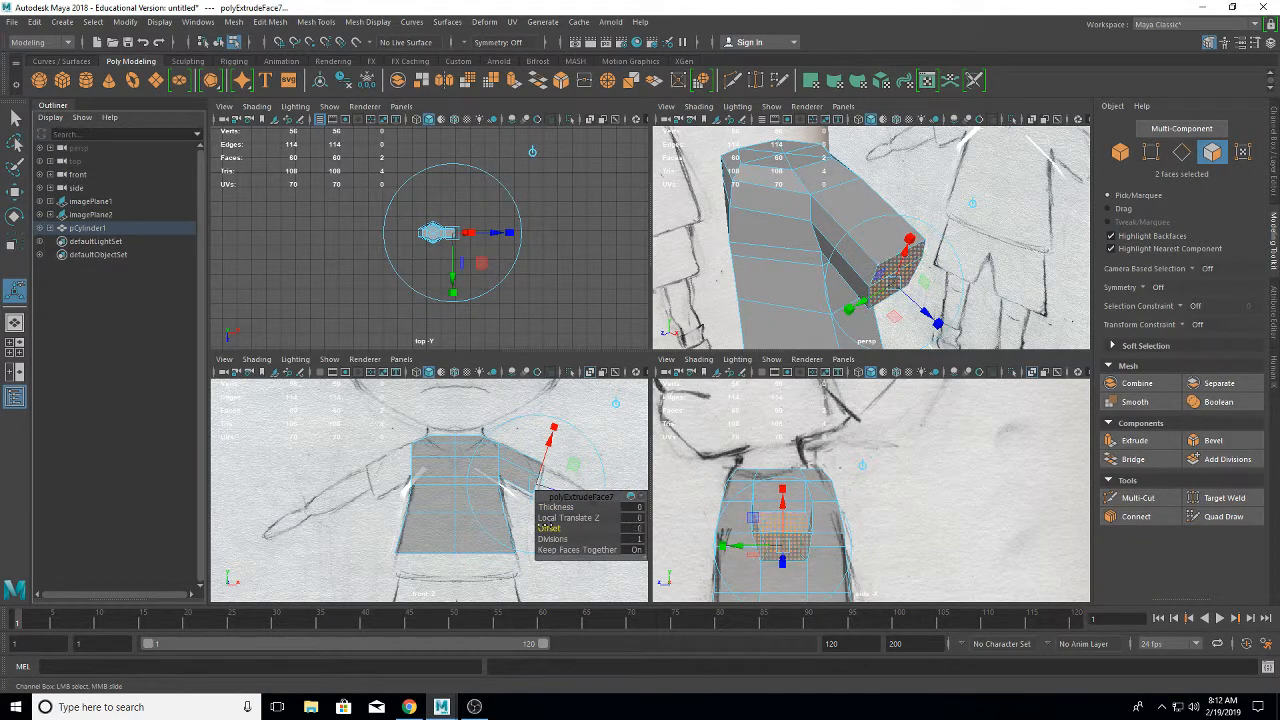
pyautogui.moveTo(546, 525); pyautogui.dragTo(552, 527, button='middle')
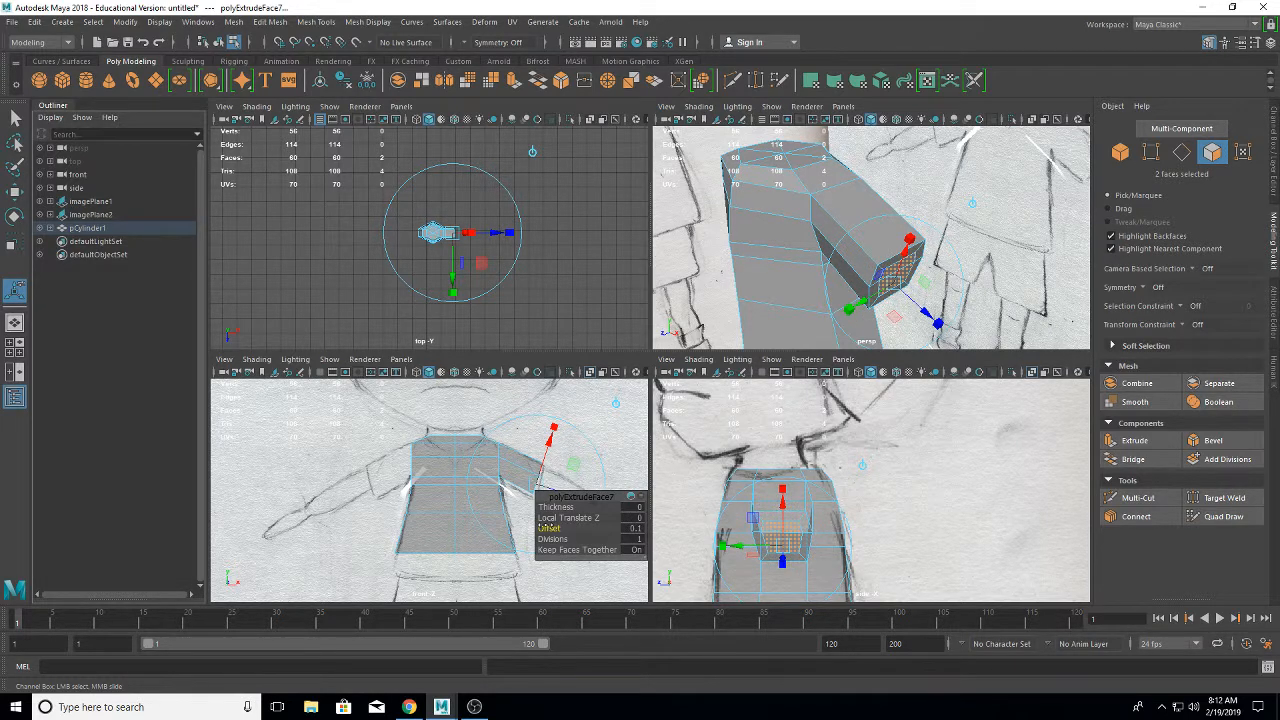
pyautogui.click(15, 240)
pyautogui.moveTo(781, 536); pyautogui.dragTo(787, 535)
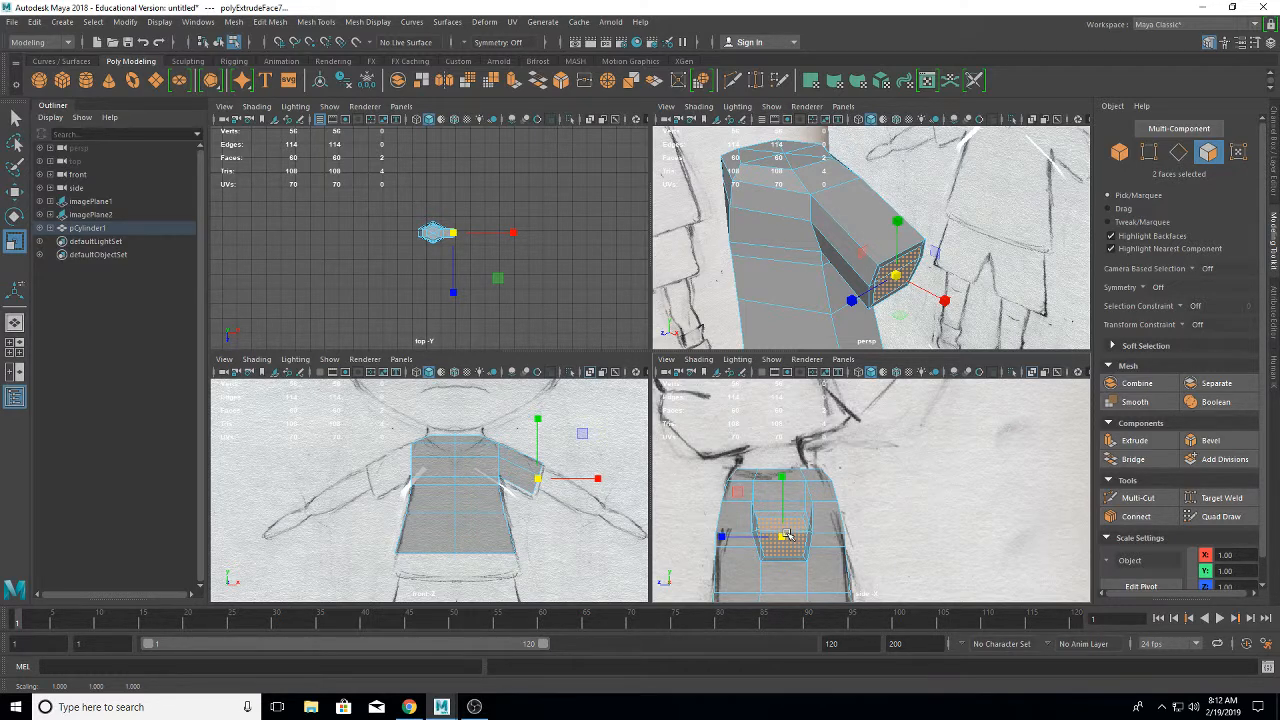
# - Extrude the inset cuff faces back into the sleeve to about X 1.70, Y 0.23, and scale them to about 0.92
pyautogui.press('w')
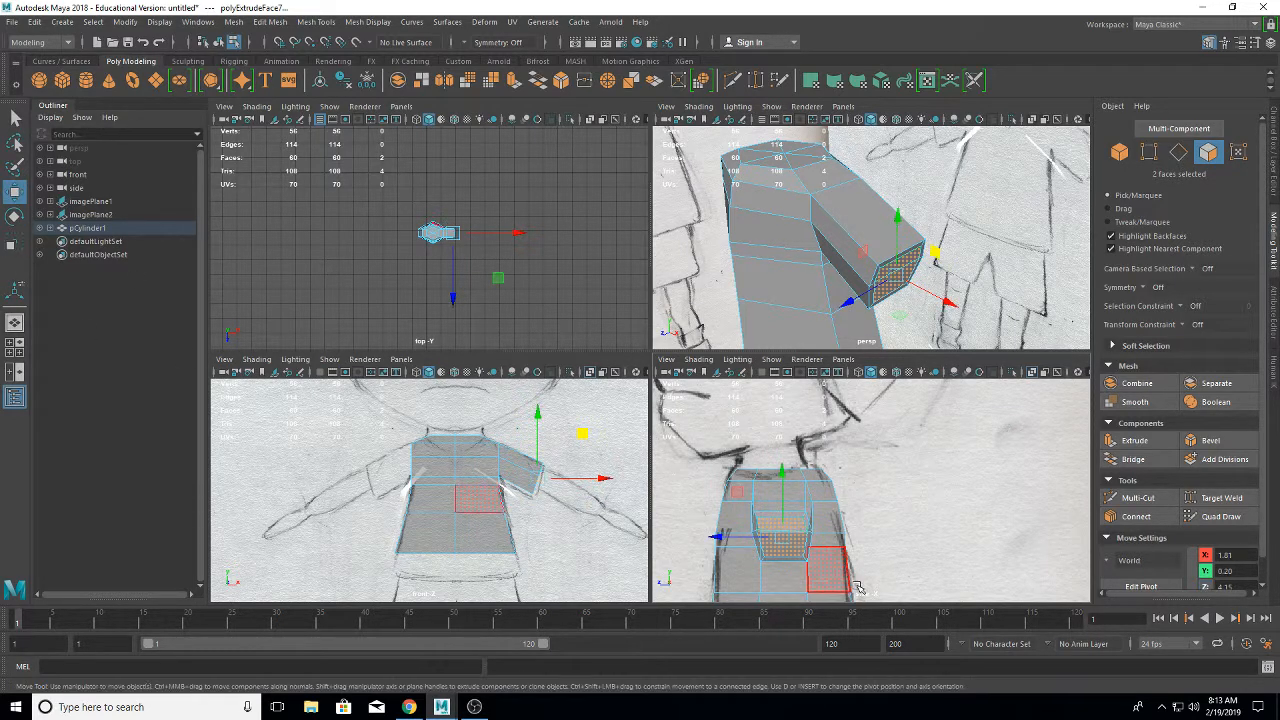
pyautogui.hotkey('ctrl', 'e')
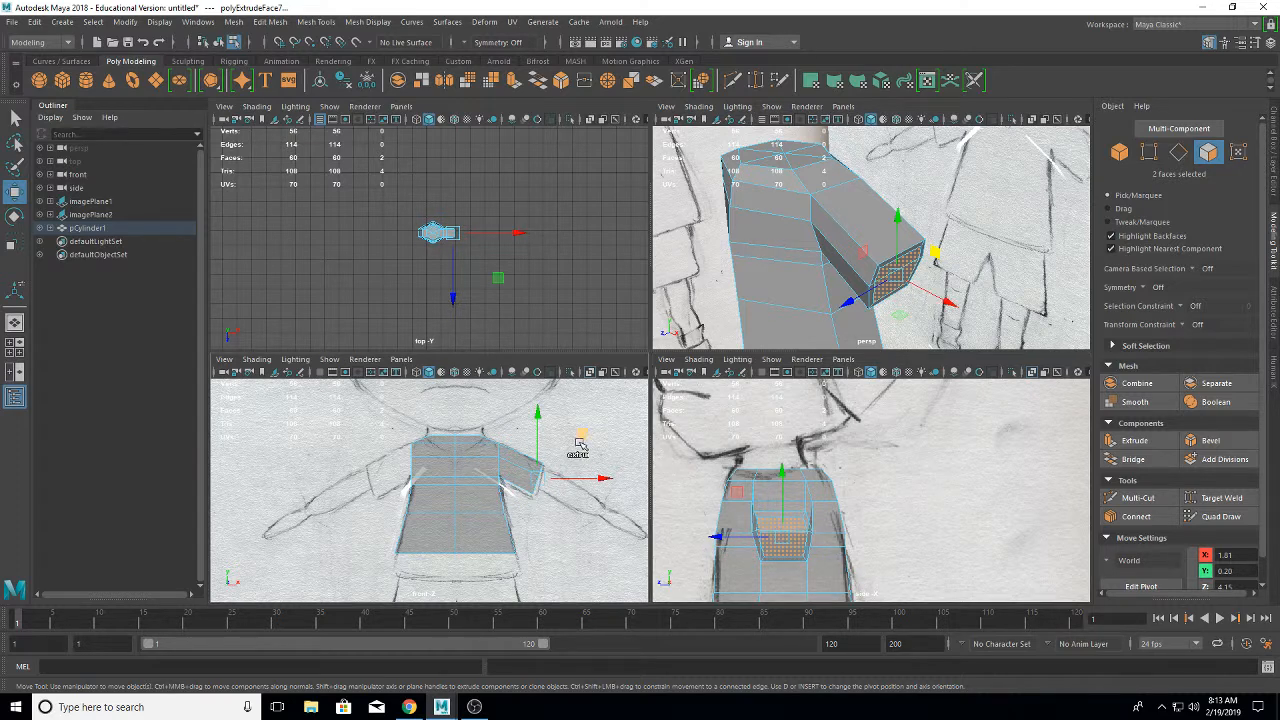
pyautogui.moveTo(580, 437); pyautogui.dragTo(574, 431)
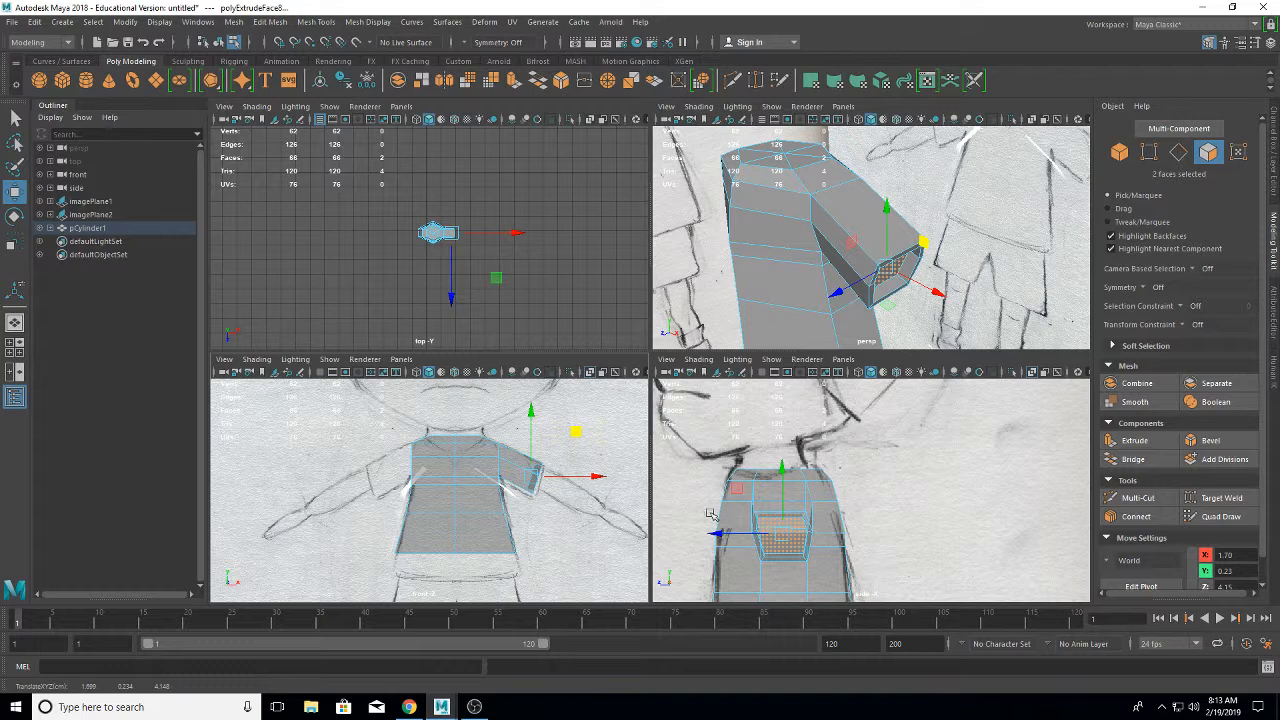
pyautogui.click(15, 241)
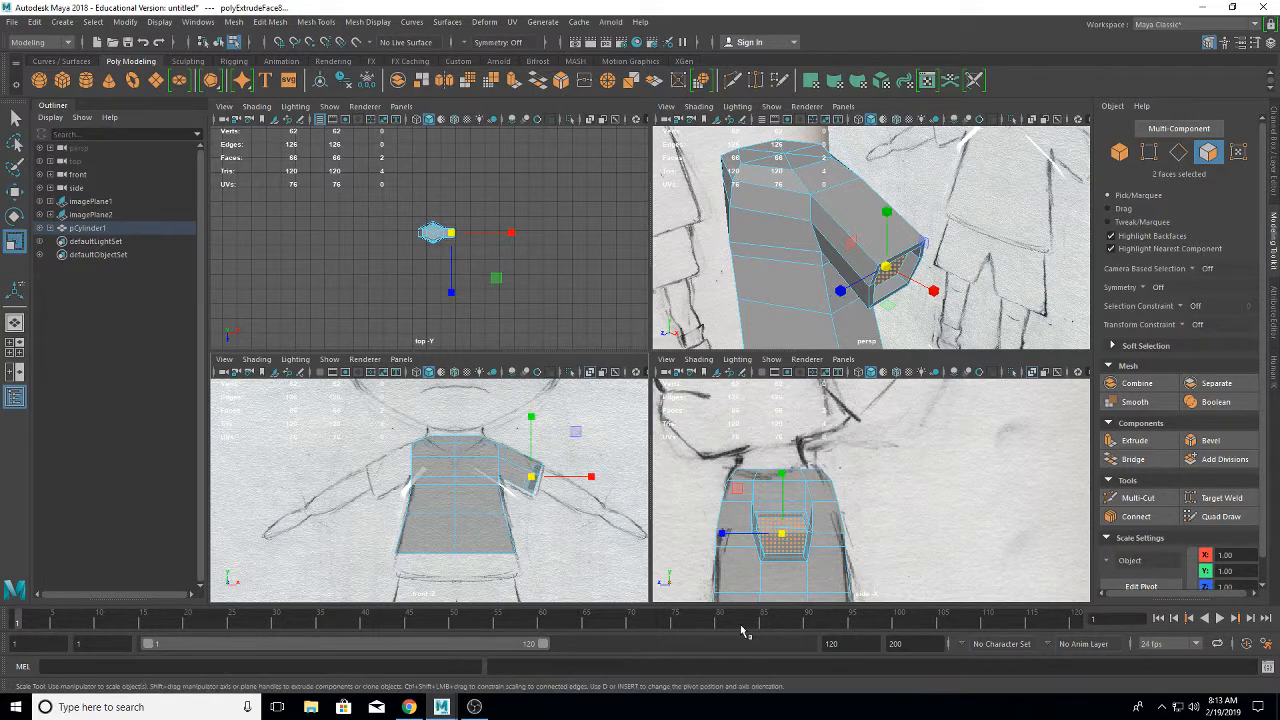
pyautogui.moveTo(781, 535); pyautogui.dragTo(778, 533)
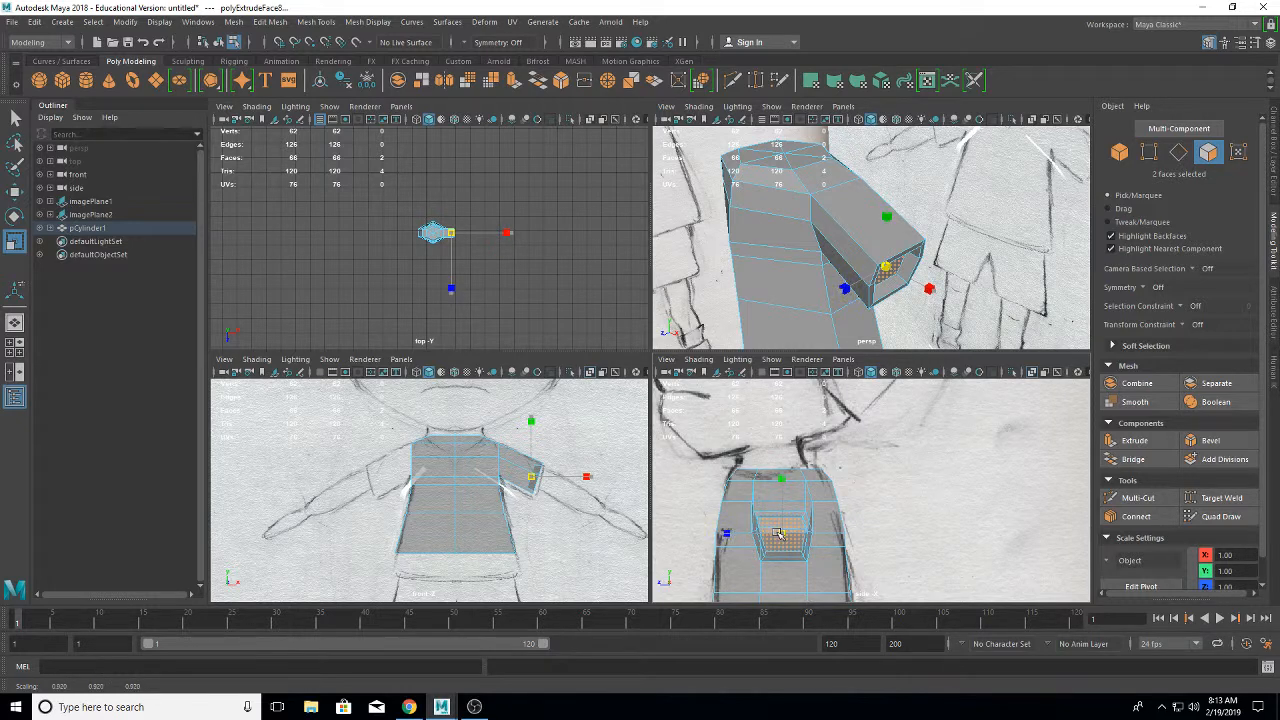
# - Extrude the recessed faces out through the cuff to about X 1.97, Y 0.12 to start the arm, and scale them slightly smaller
pyautogui.press('w')
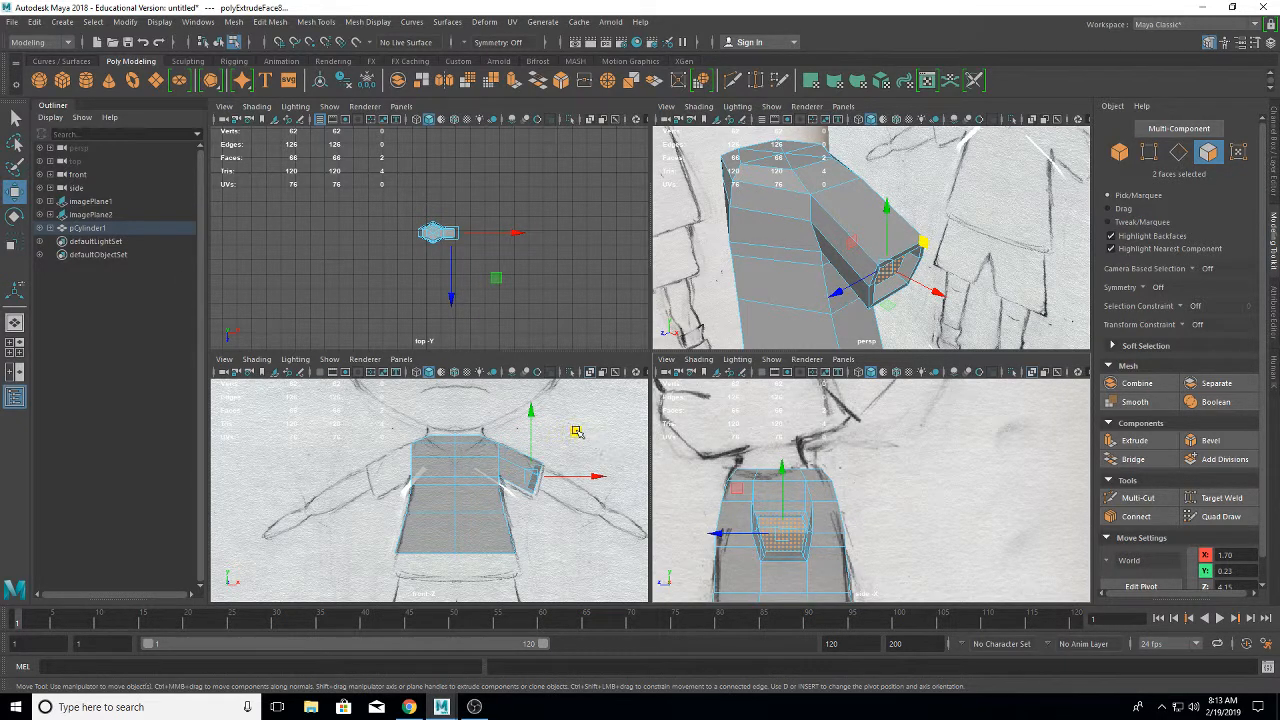
pyautogui.moveTo(577, 433)
pyautogui.keyDown('shift'); pyautogui.mouseDown()
pyautogui.moveTo(609, 450)
pyautogui.moveTo(592, 437)
pyautogui.mouseUp(); pyautogui.keyUp('shift')
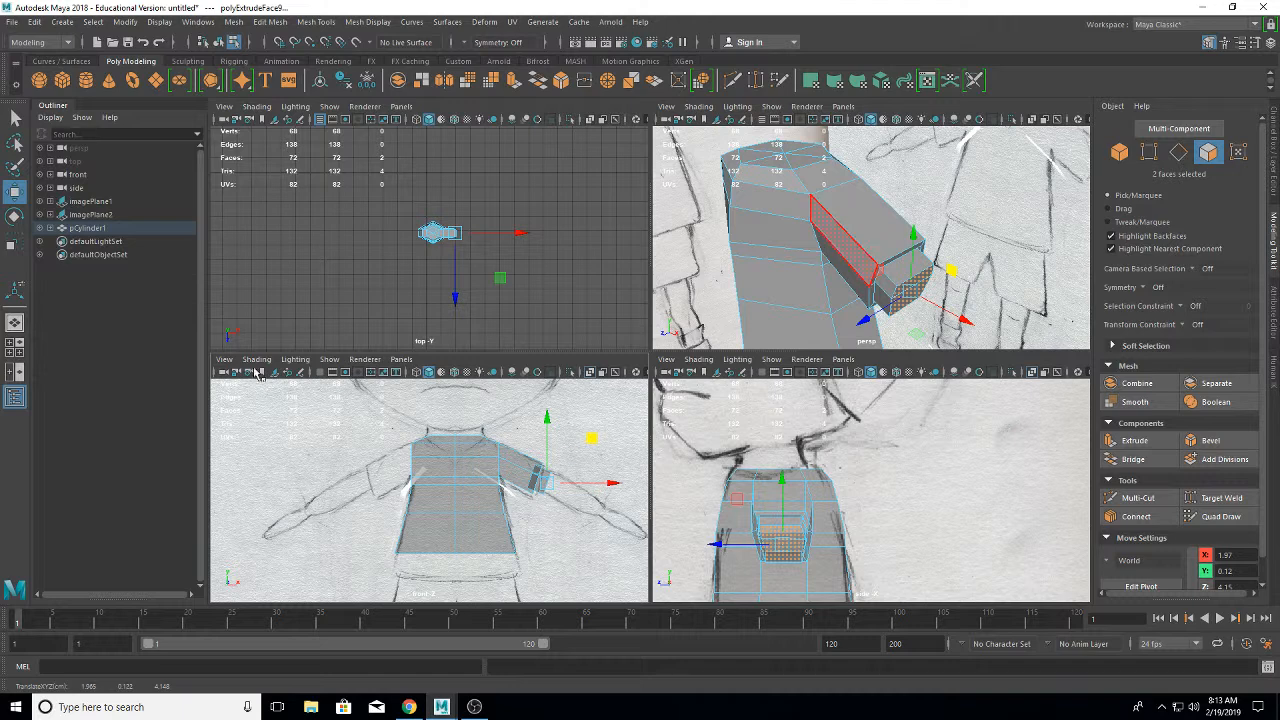
pyautogui.click(15, 244)
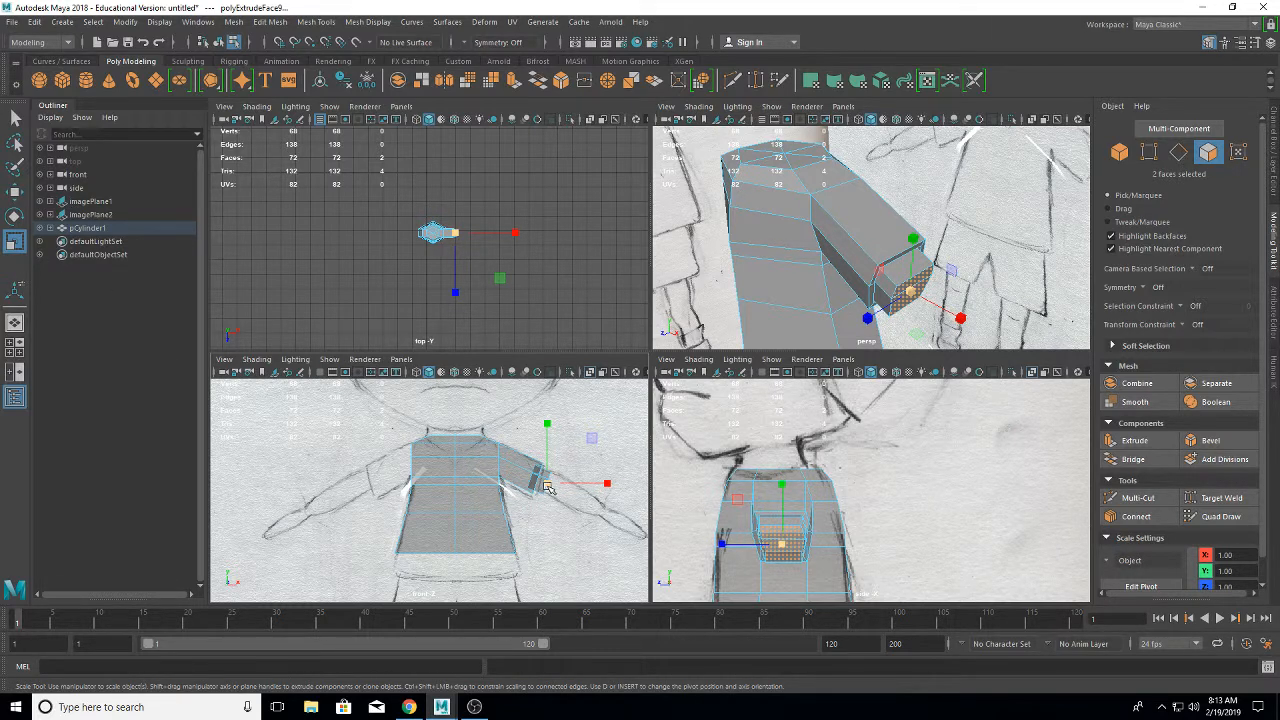
pyautogui.moveTo(547, 487); pyautogui.dragTo(546, 487)
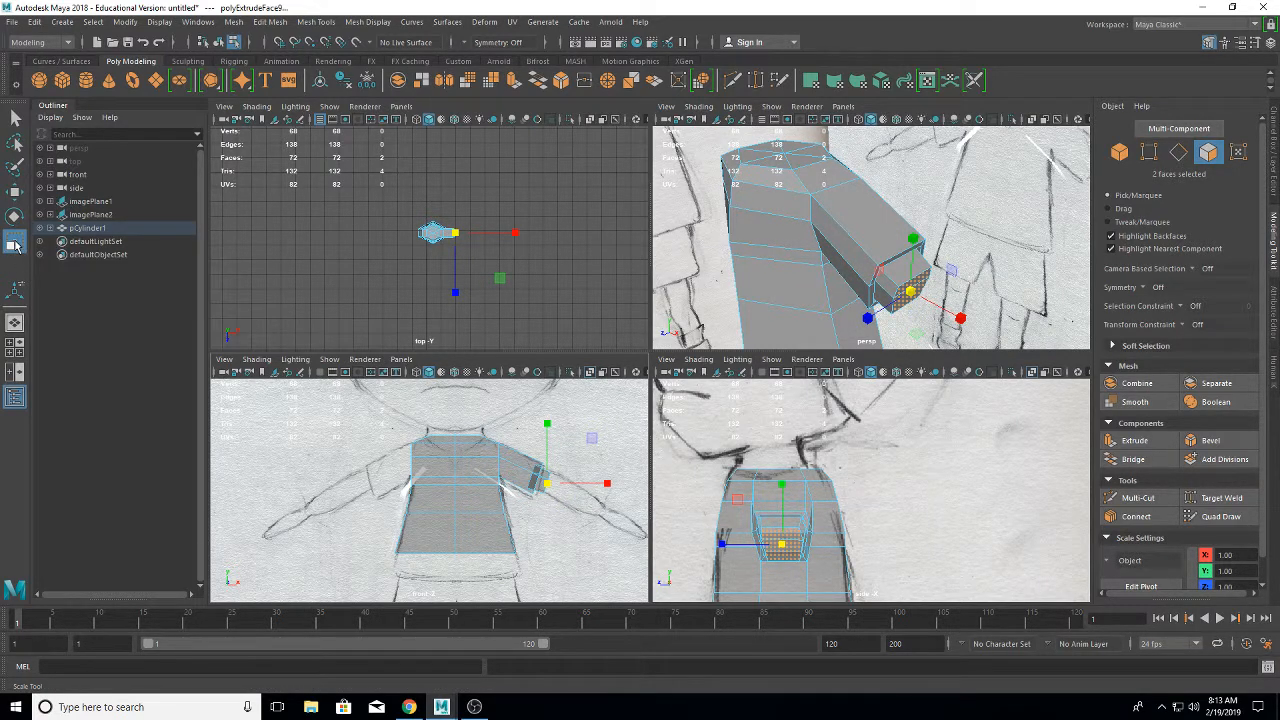
# - Extrude the arm's two end faces outward to about X 2.08, Y 0.09, and scale them slightly larger
pyautogui.click(15, 192)
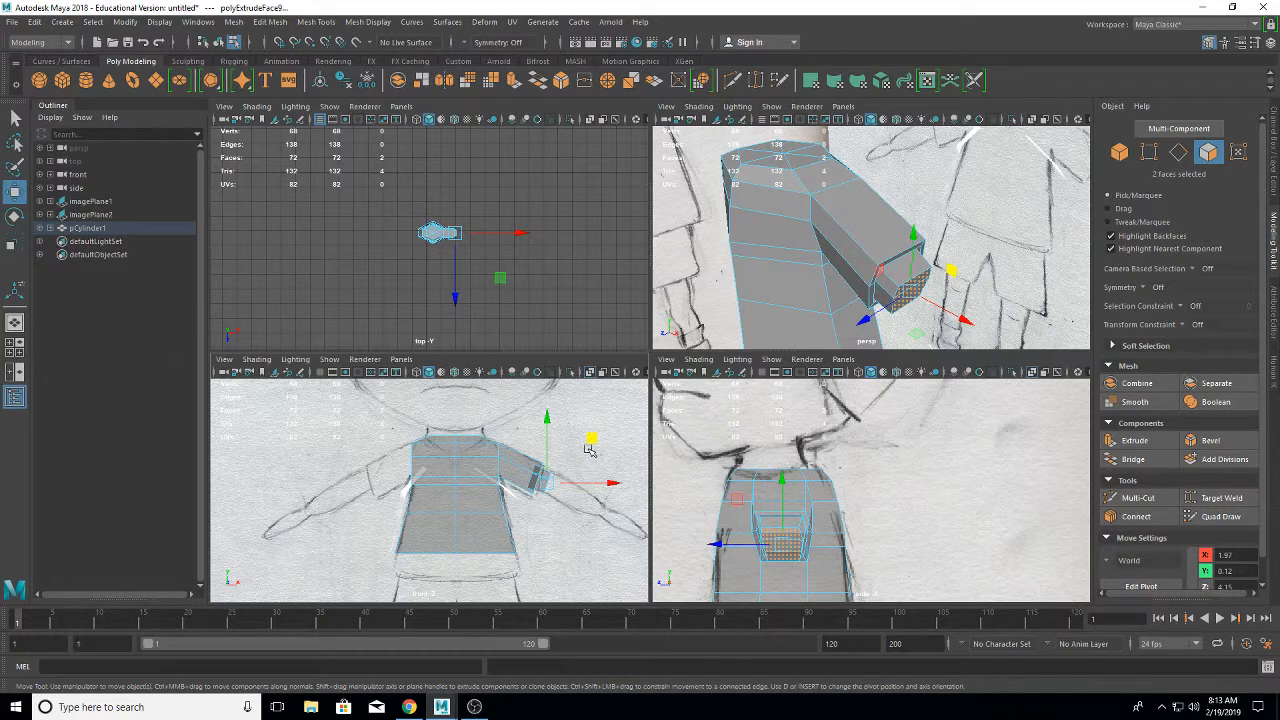
pyautogui.keyDown('shift'); pyautogui.moveTo(590, 440); pyautogui.dragTo(595, 445); pyautogui.keyUp('shift')
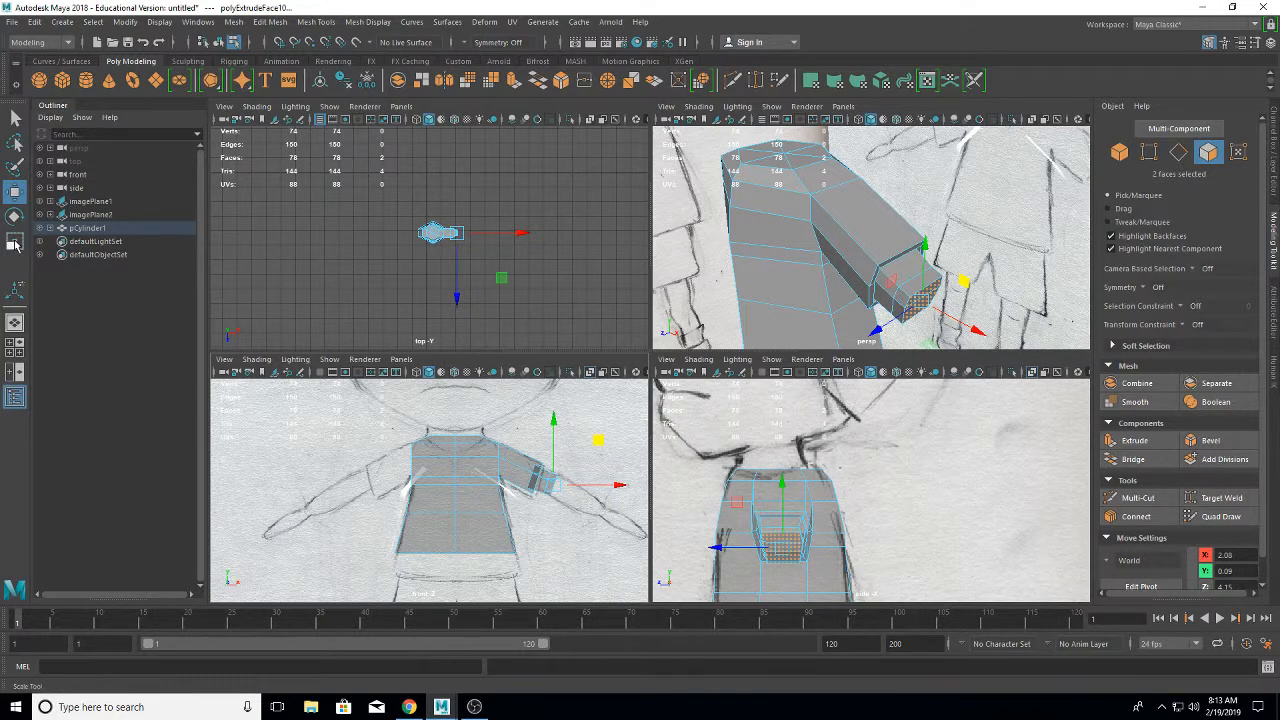
pyautogui.click(15, 244)
pyautogui.moveTo(556, 487); pyautogui.dragTo(560, 482)
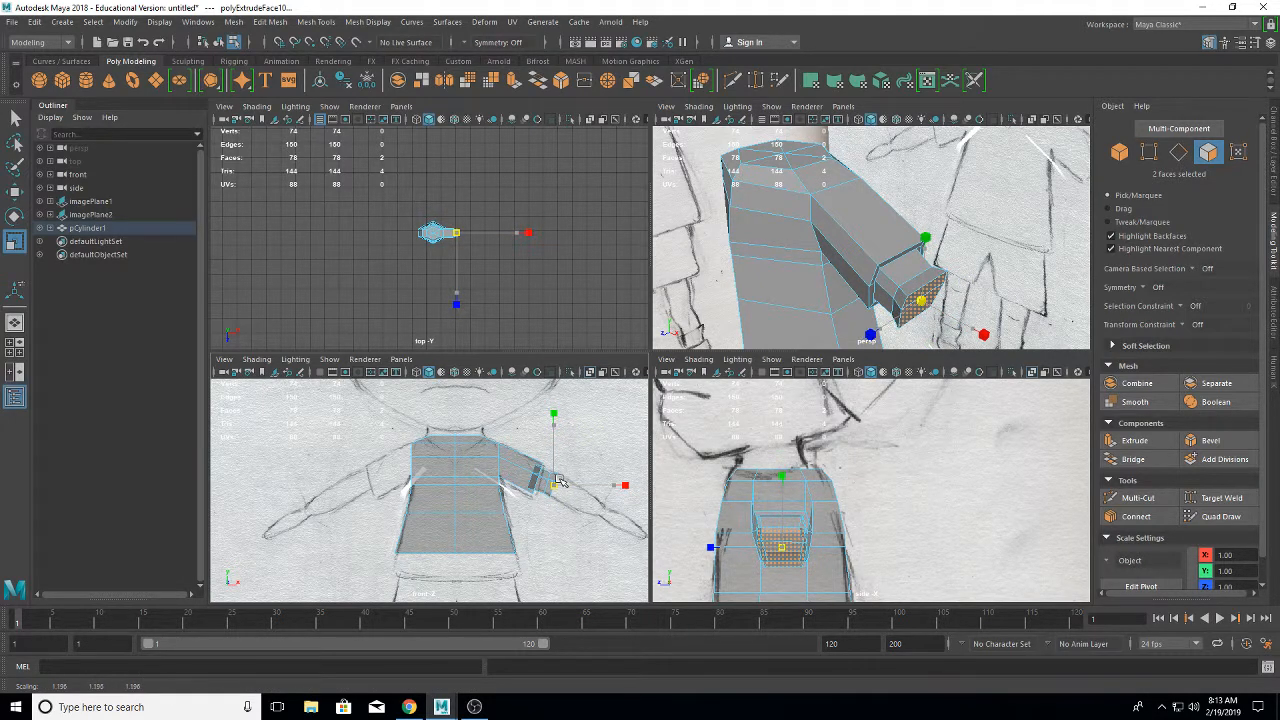
pyautogui.hotkey('ctrl', 'e')
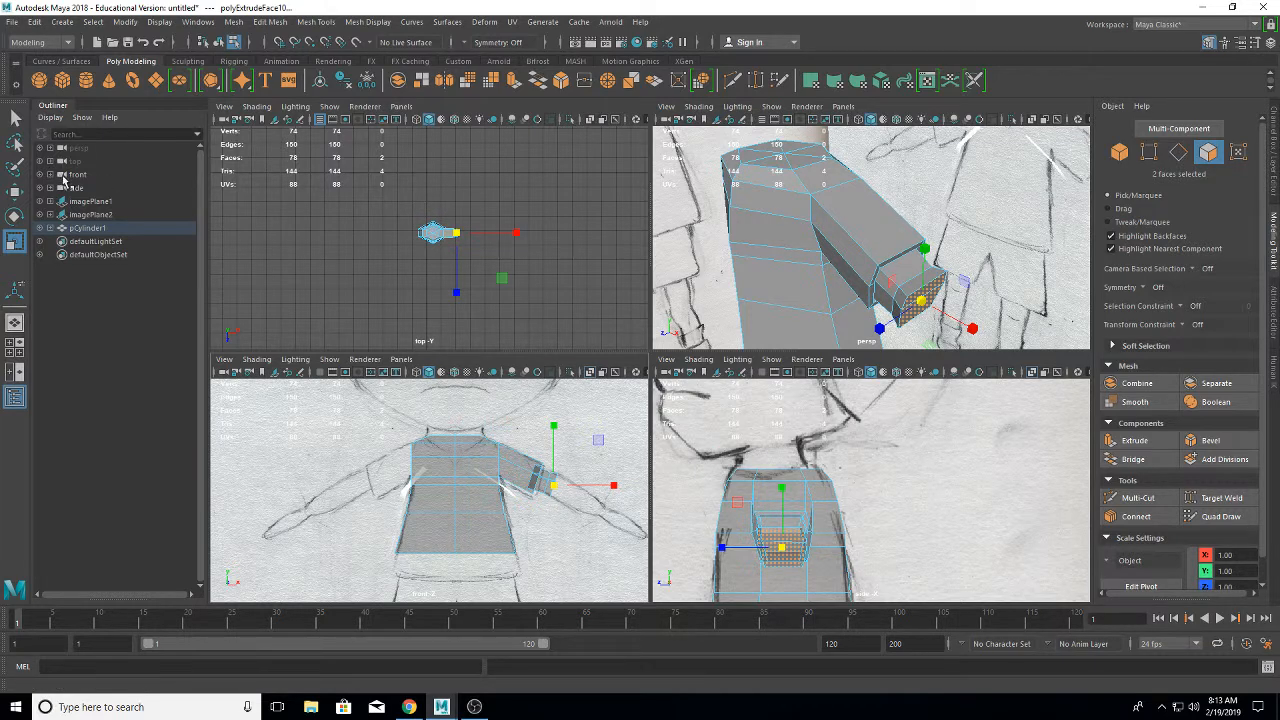
# - Extrude the arm's end faces down to the wrist at about X 2.82, Y -0.34, and scale them narrower to fit the references
pyautogui.click(15, 193)
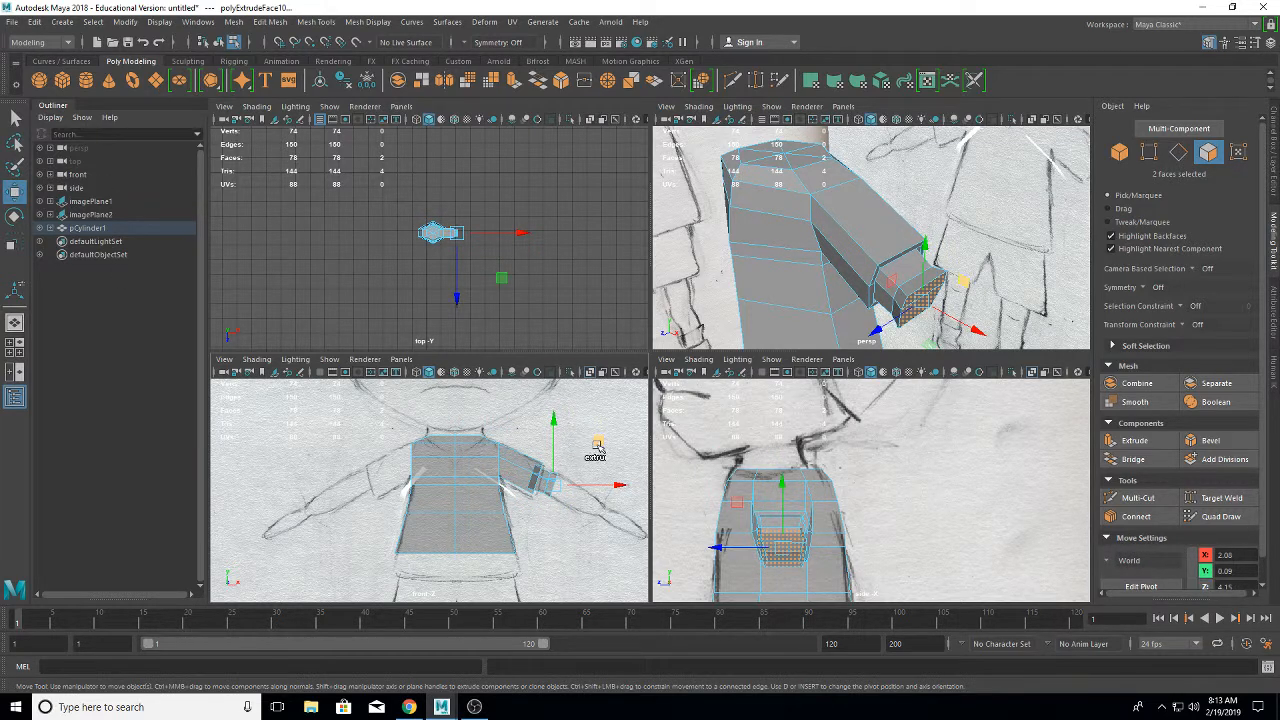
pyautogui.moveTo(596, 451); pyautogui.dragTo(641, 478)
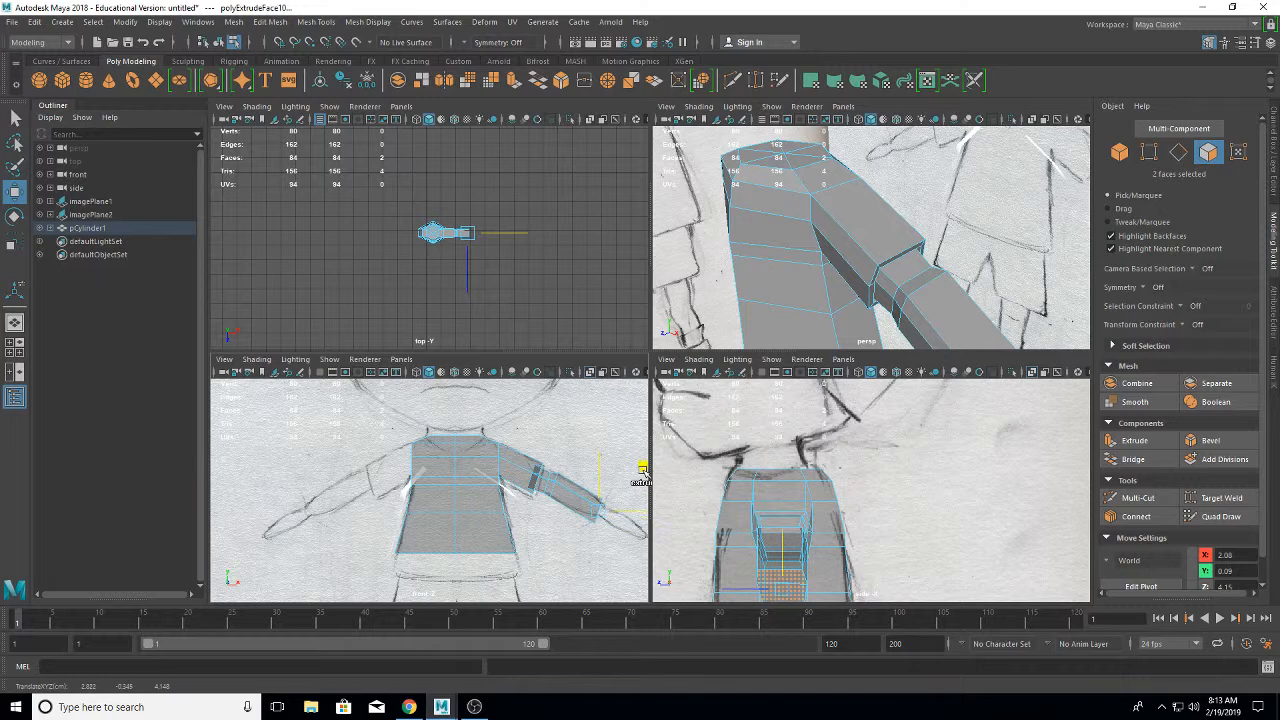
pyautogui.hotkey('ctrl', 'e')
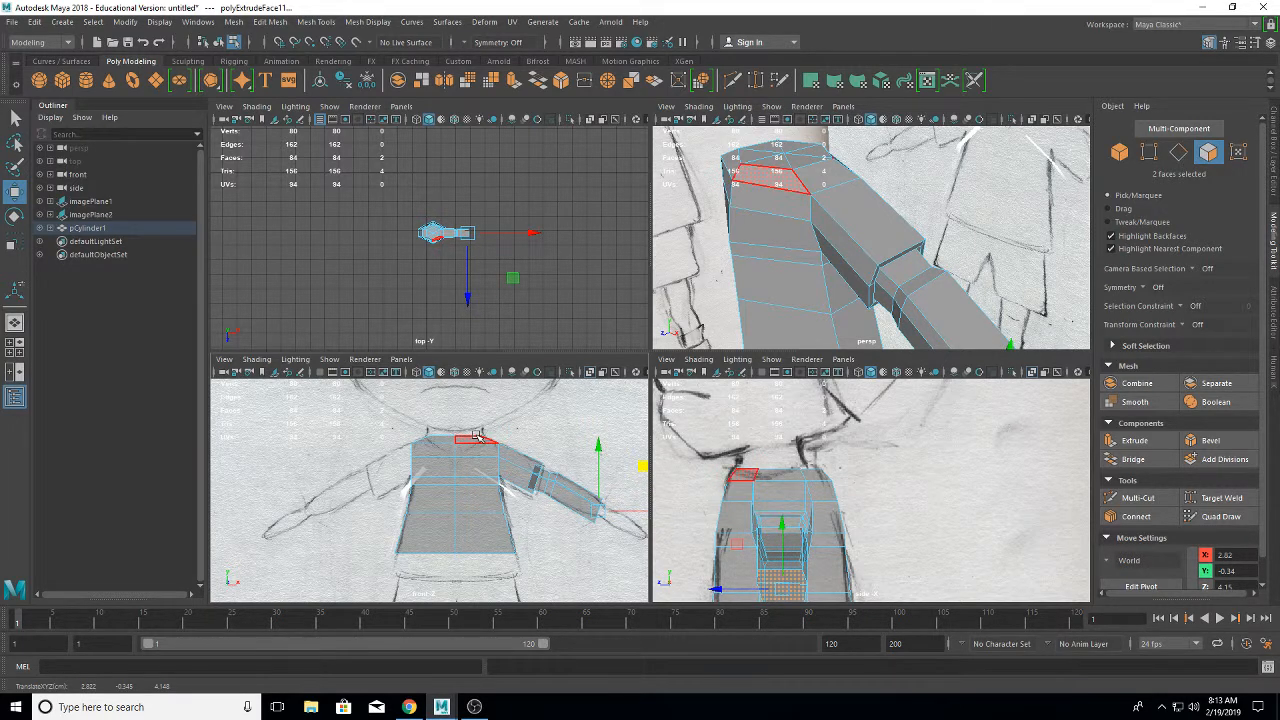
pyautogui.click(15, 241)
pyautogui.moveTo(594, 515); pyautogui.dragTo(594, 516)
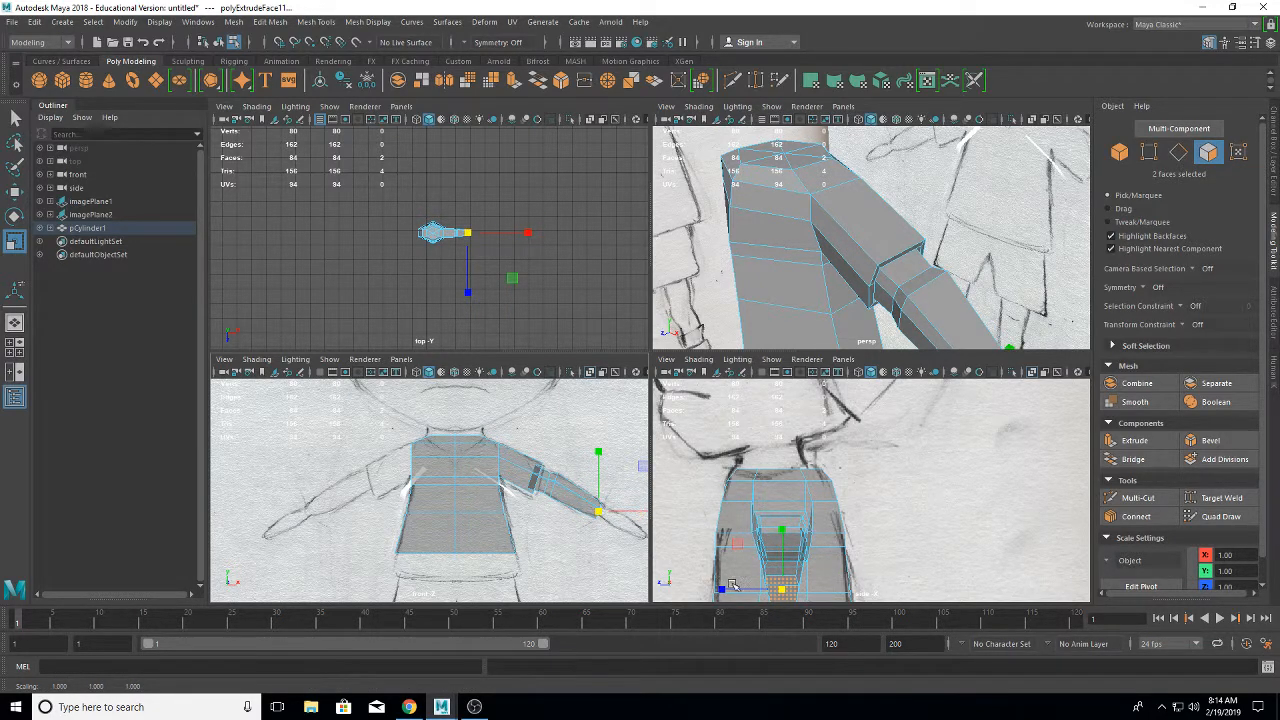
pyautogui.keyDown('alt'); pyautogui.moveTo(883, 540); pyautogui.dragTo(880, 466, button='middle'); pyautogui.keyUp('alt')
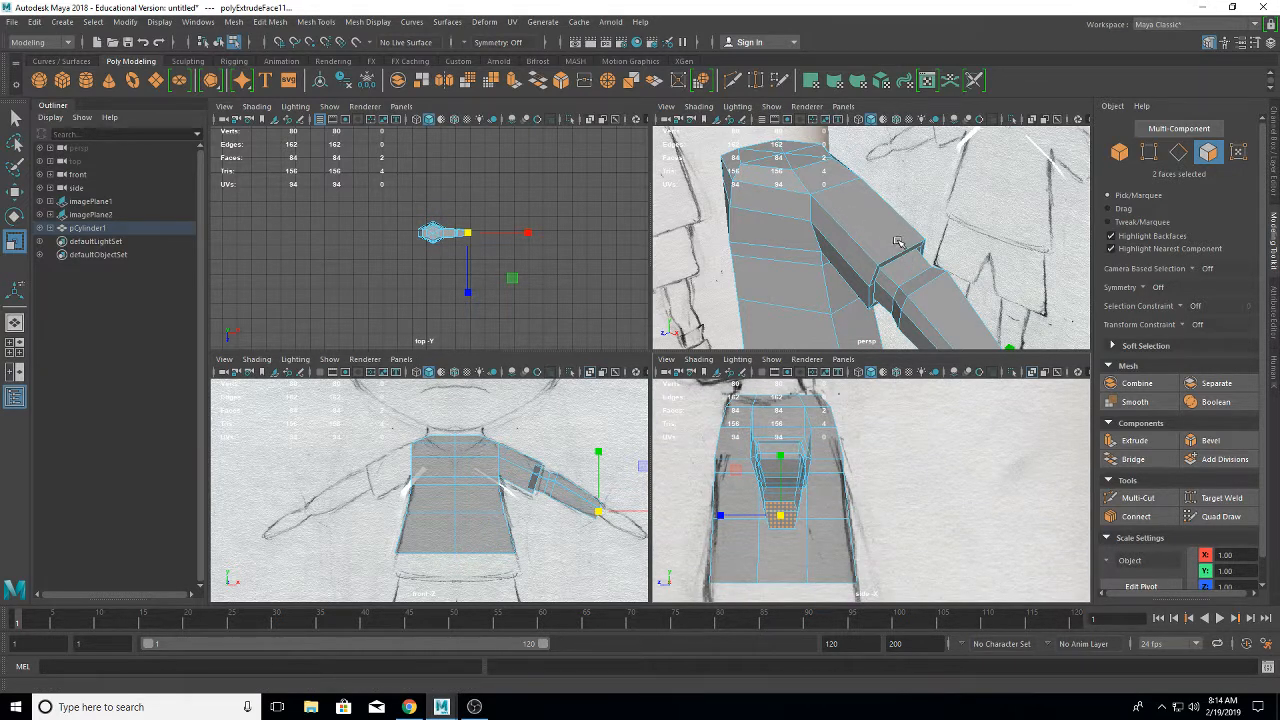
pyautogui.keyDown('alt'); pyautogui.moveTo(898, 242); pyautogui.dragTo(826, 286); pyautogui.keyUp('alt')
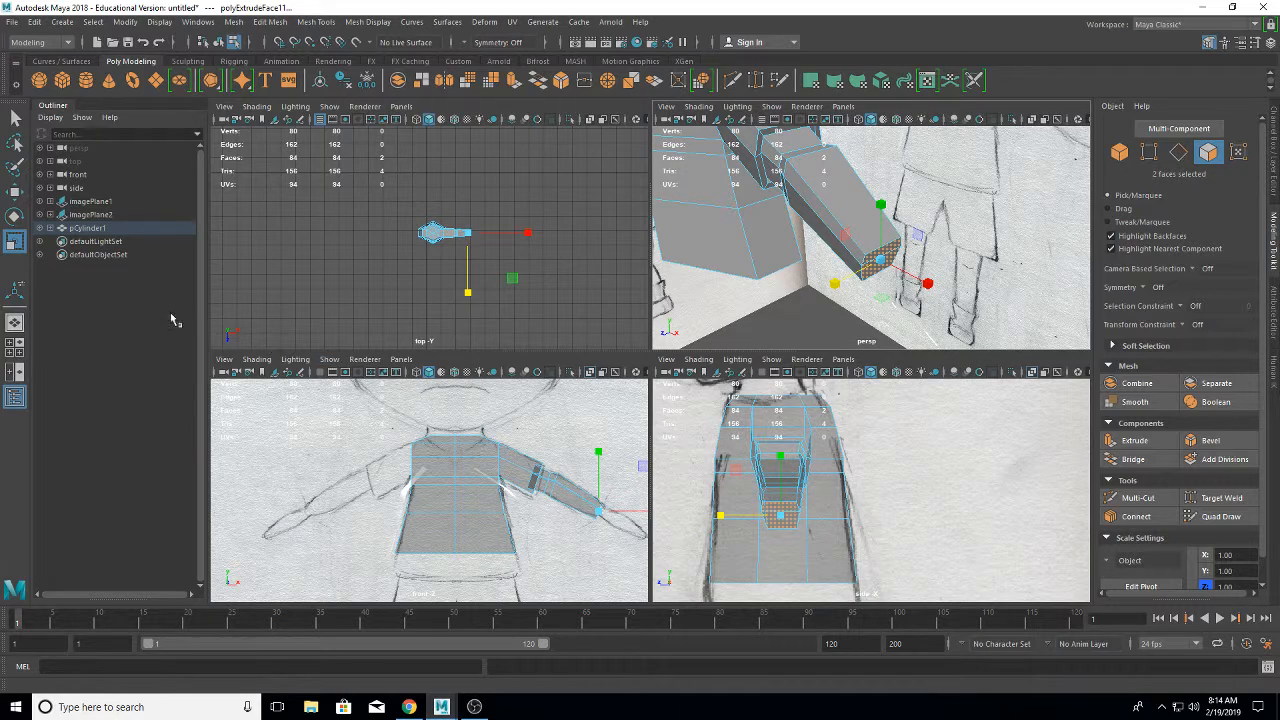
# - Extrude the wrist faces a short distance, scale them to about 0.78, and move them to about X 2.91, Y -0.37
pyautogui.click(14, 191)
pyautogui.keyDown('shift'); pyautogui.moveTo(637, 471); pyautogui.dragTo(645, 472); pyautogui.keyUp('shift')
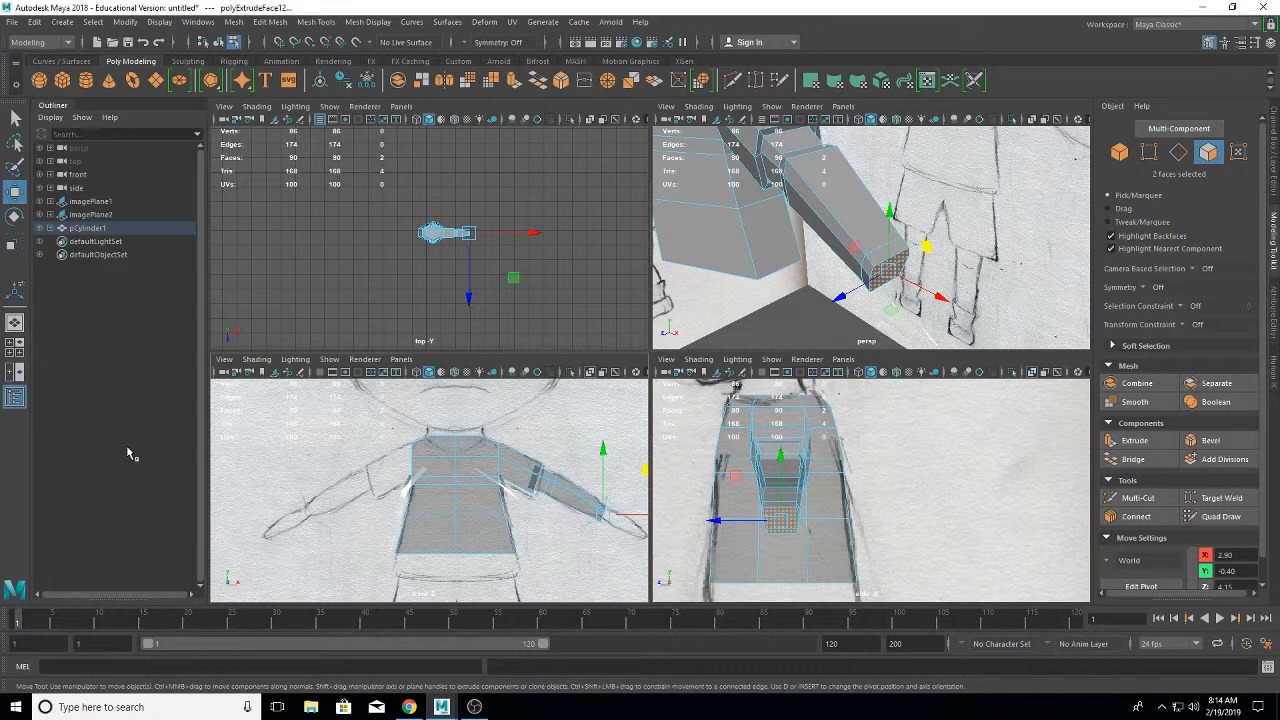
pyautogui.press('r')
pyautogui.moveTo(612, 522); pyautogui.dragTo(603, 520)
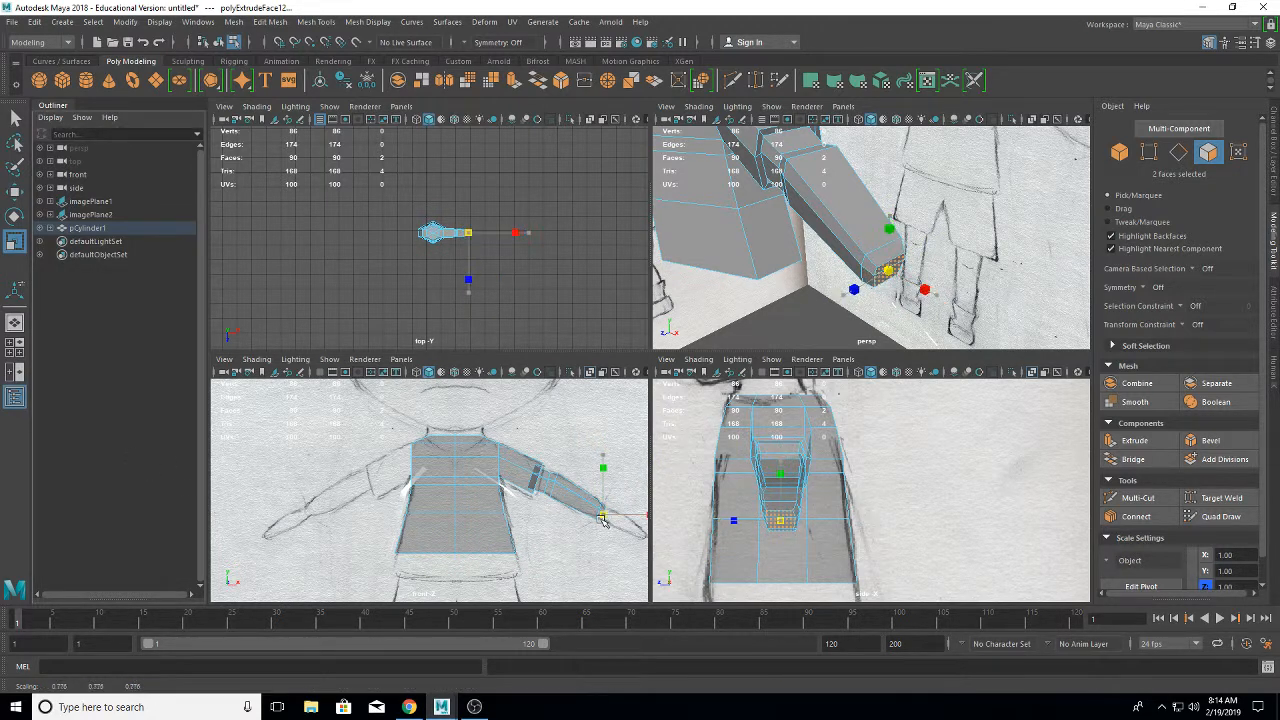
pyautogui.click(15, 190)
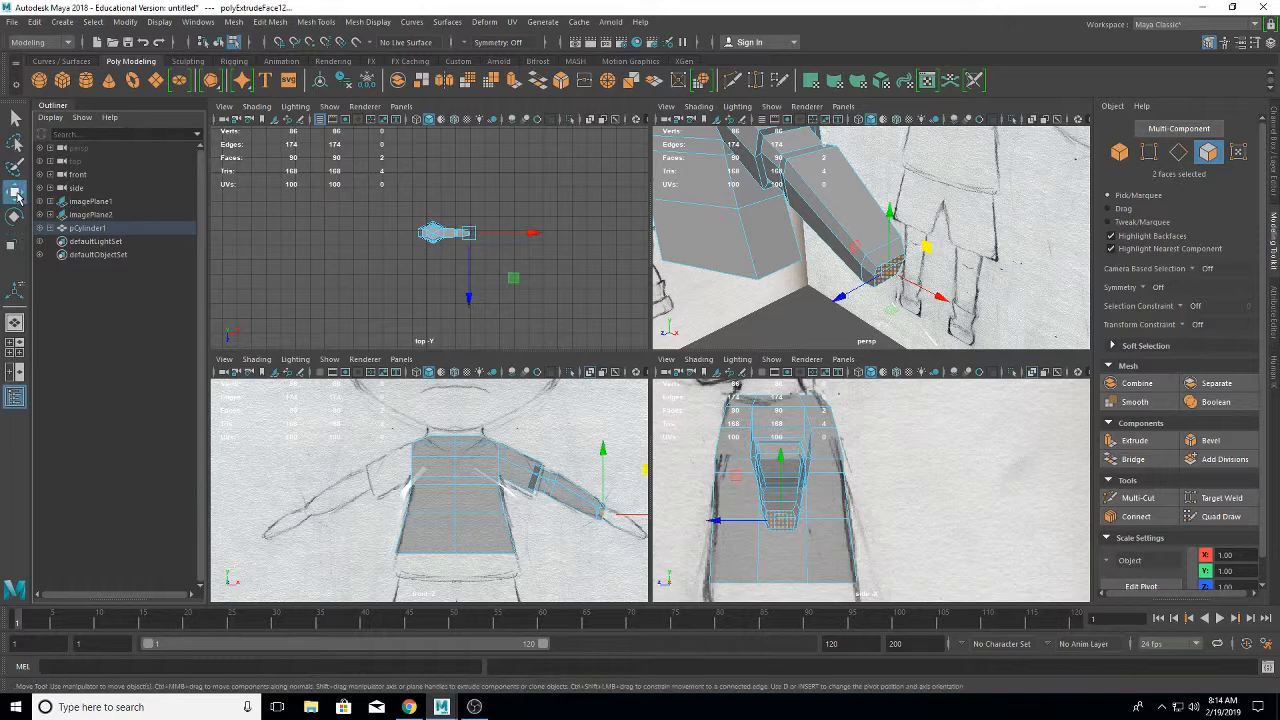
pyautogui.moveTo(644, 470); pyautogui.dragTo(643, 470)
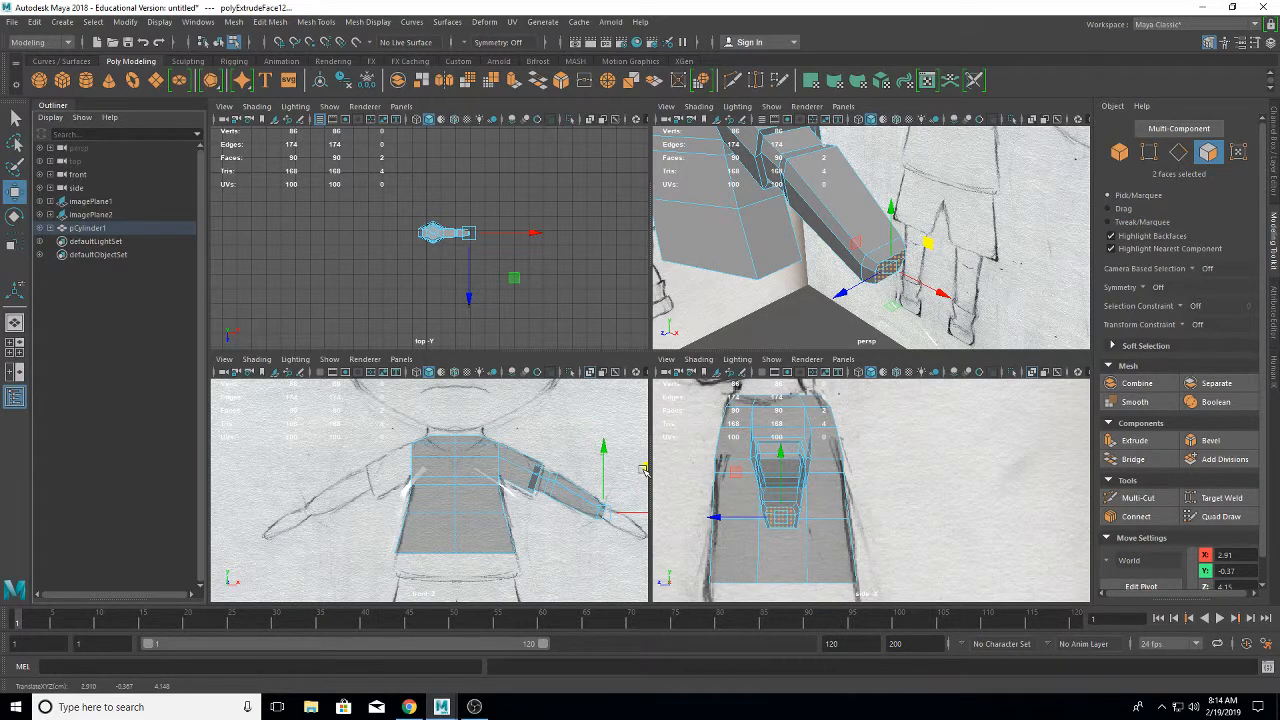
# - Extrude the wrist faces to about X 3.03, Y -0.43 to start the hand, and adjust their scale along Y and Z
pyautogui.click(15, 244)
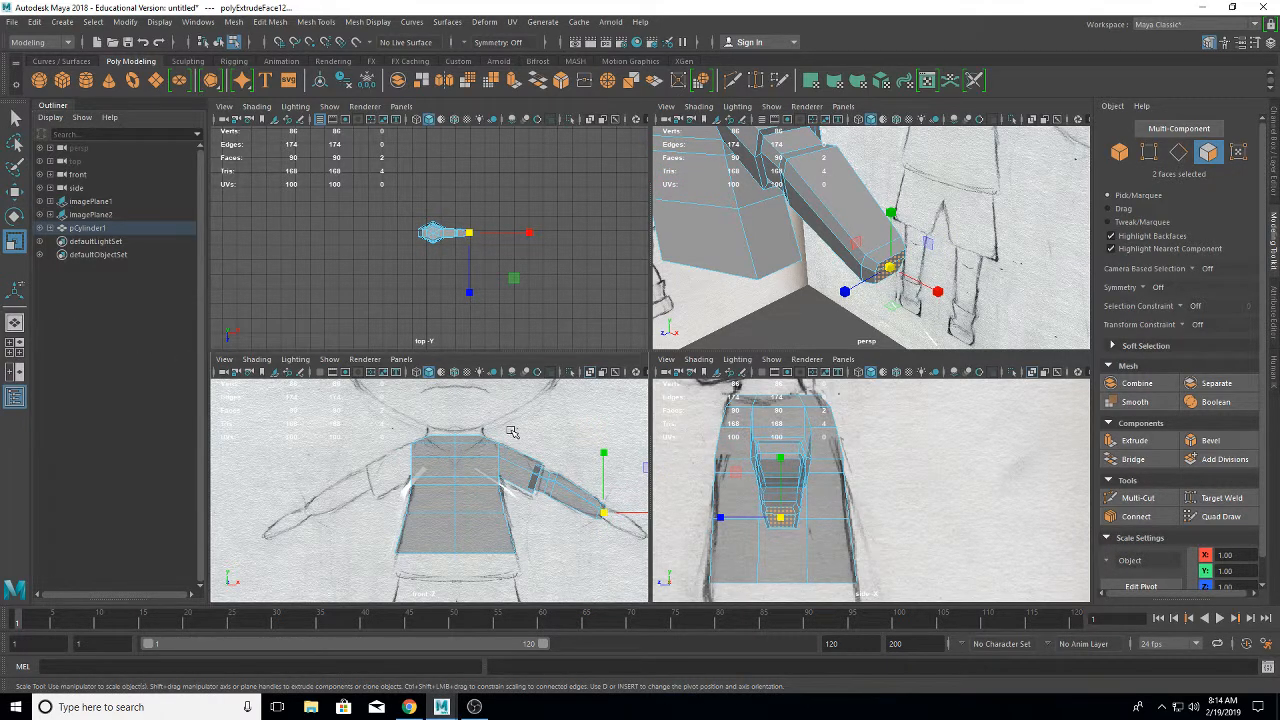
pyautogui.press('w')
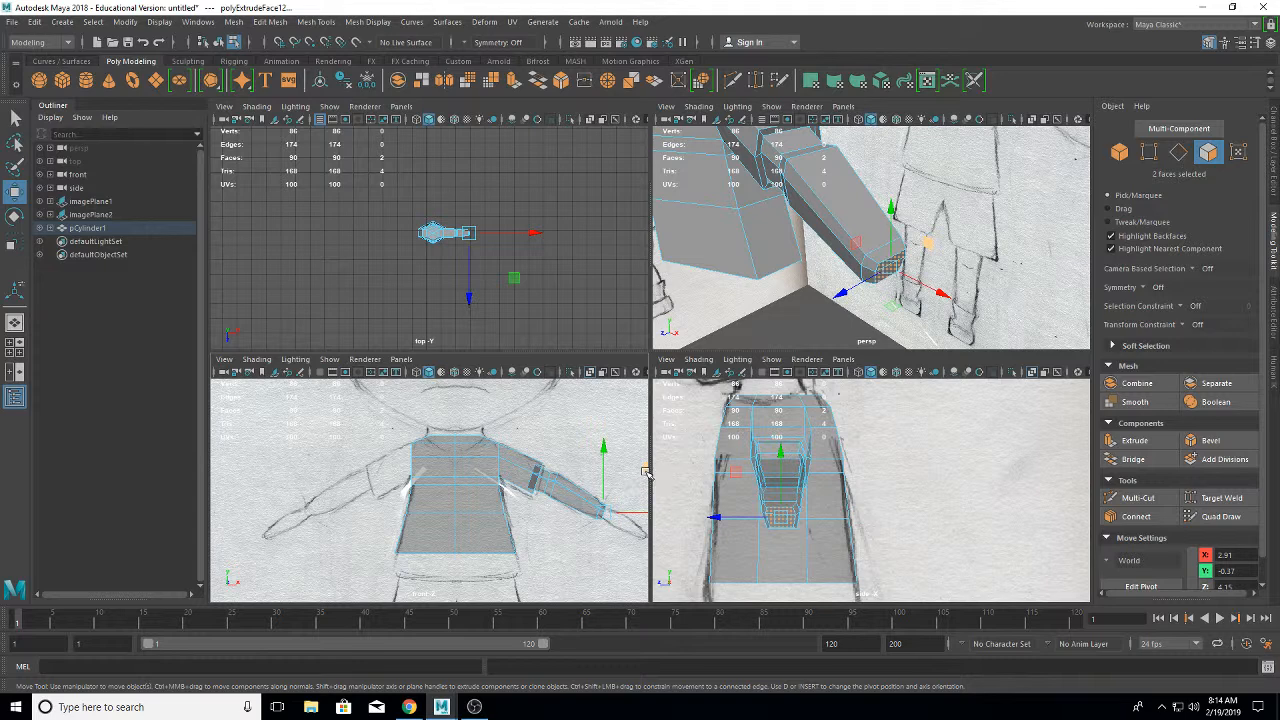
pyautogui.keyDown('shift'); pyautogui.moveTo(646, 472); pyautogui.dragTo(655, 483); pyautogui.keyUp('shift')
pyautogui.press('r')
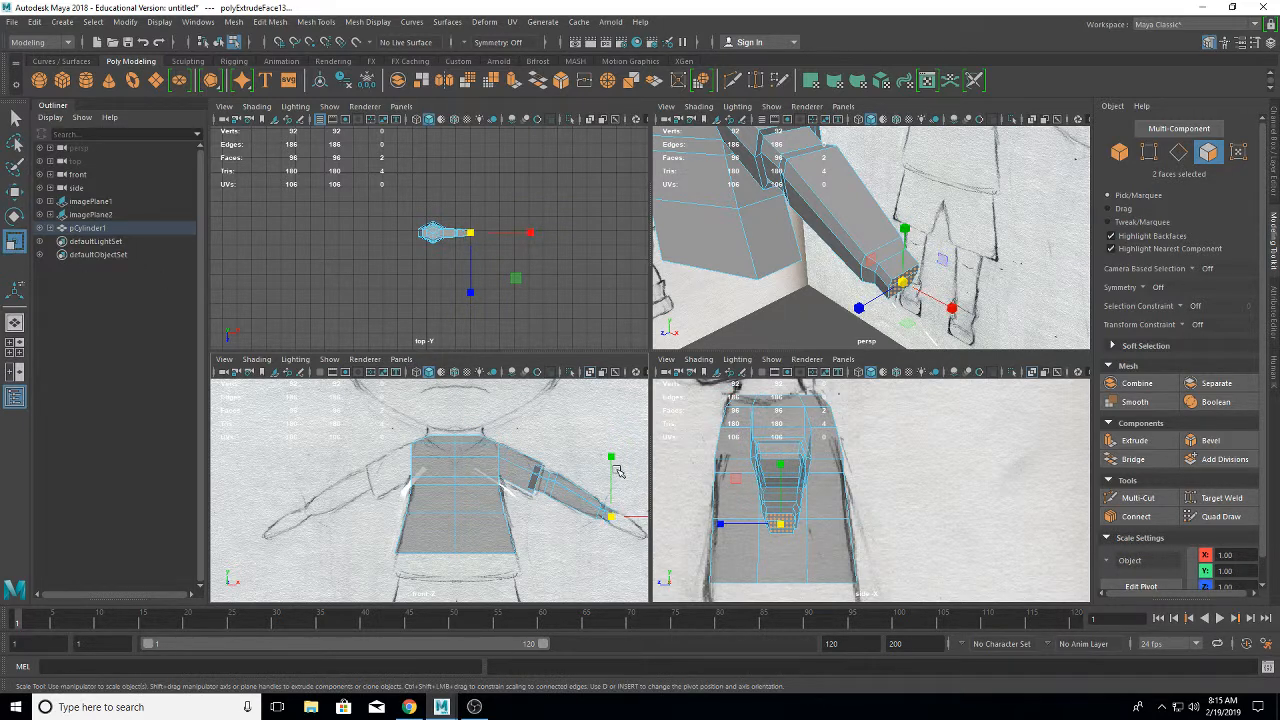
pyautogui.moveTo(611, 459); pyautogui.dragTo(613, 455)
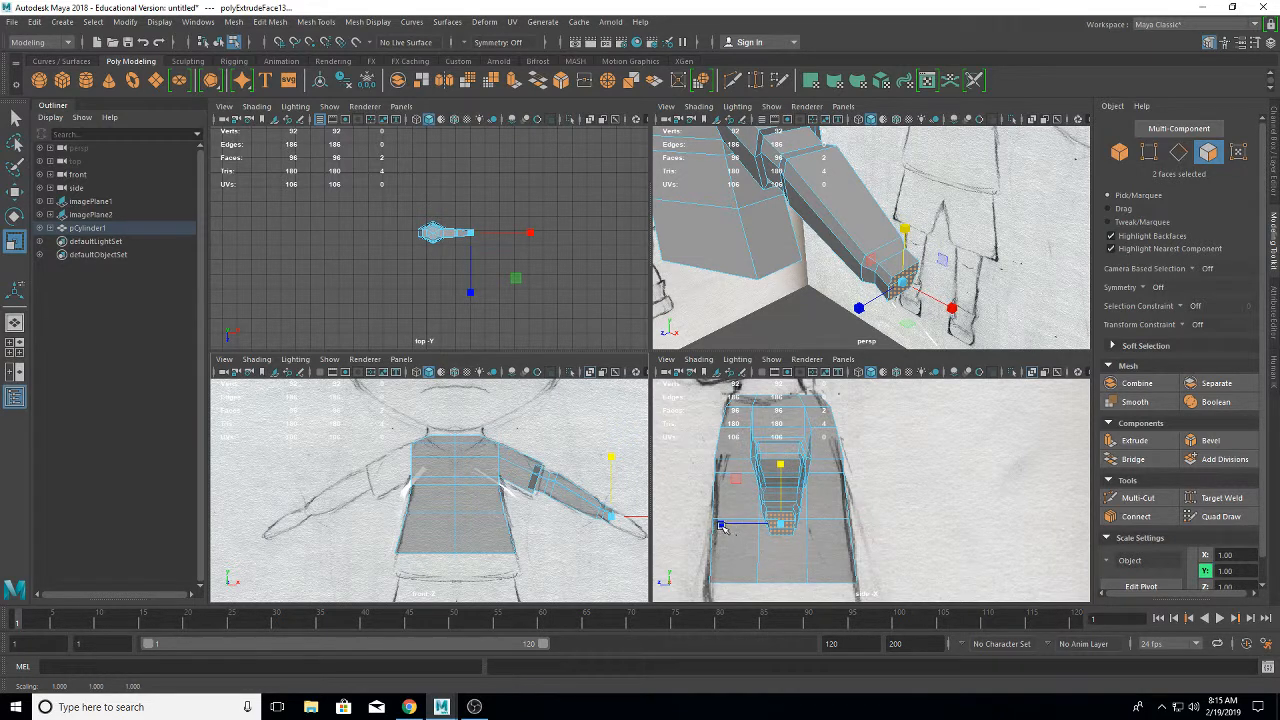
pyautogui.moveTo(722, 527); pyautogui.dragTo(703, 524)
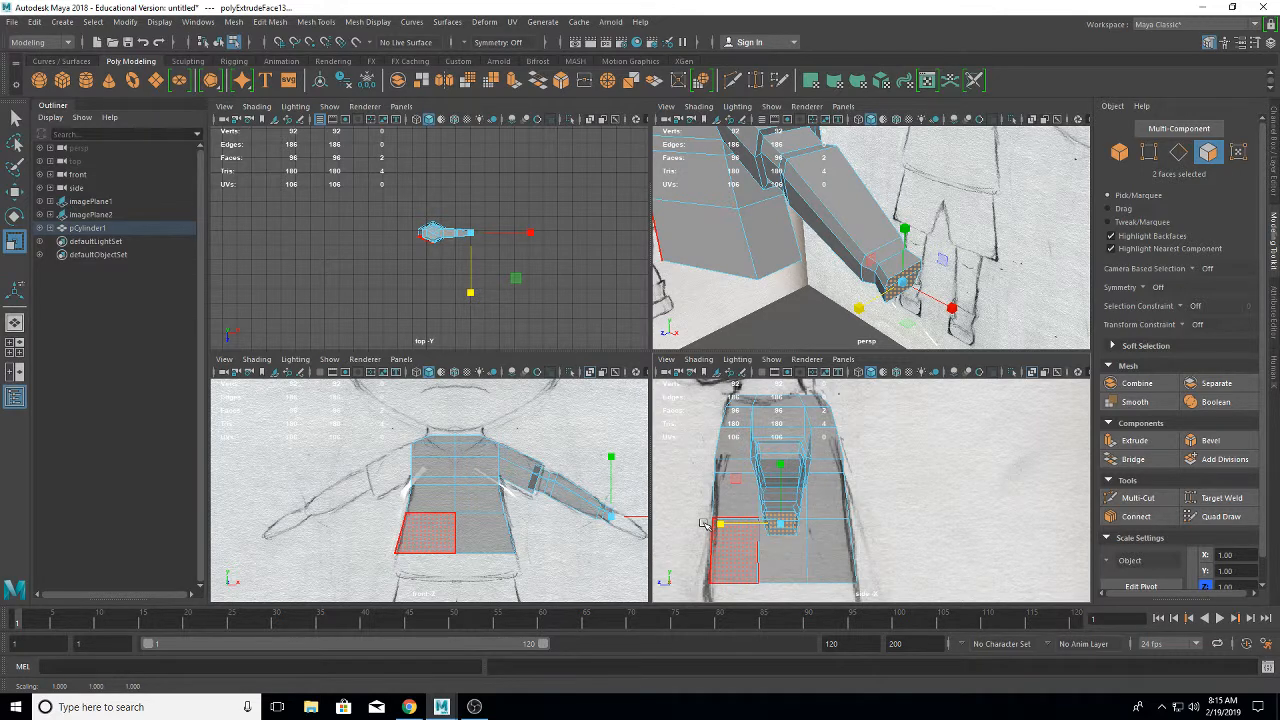
pyautogui.moveTo(780, 464); pyautogui.dragTo(781, 475)
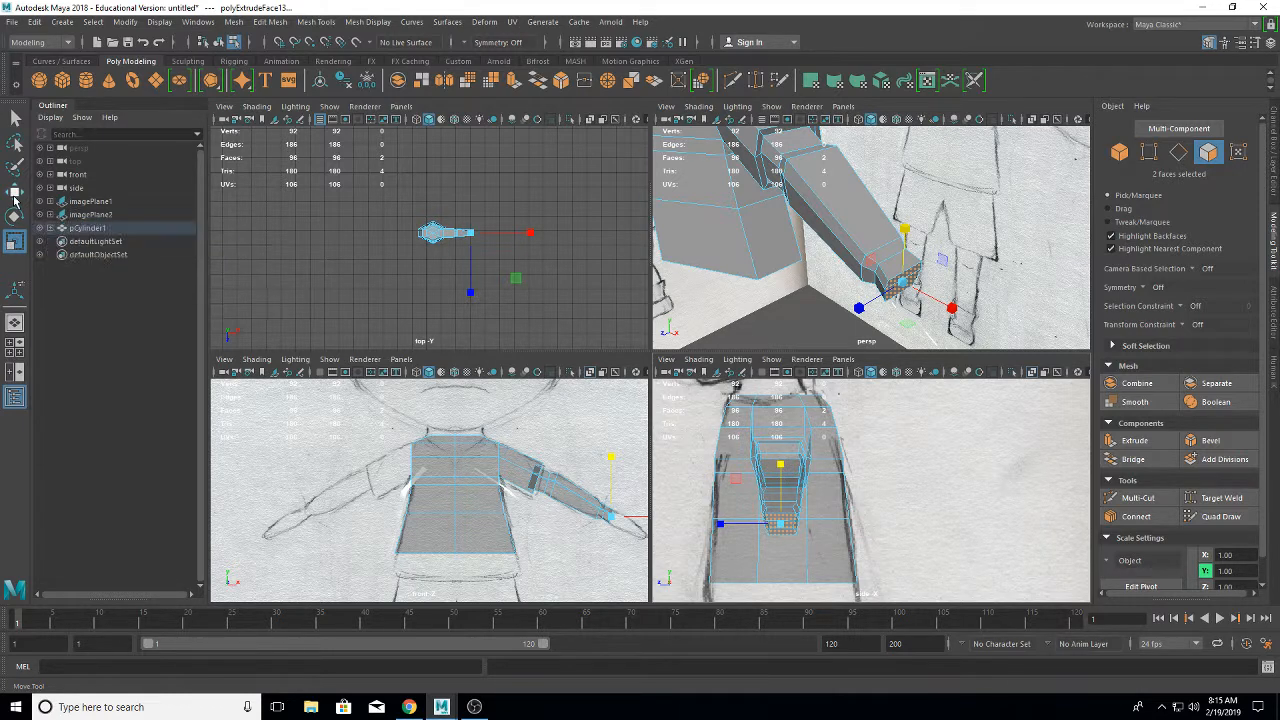
# - Extrude the hand's end faces to about X 3.13, Y -0.49, and again to about X 3.36, Y -0.62 along the front reference
pyautogui.click(14, 192)
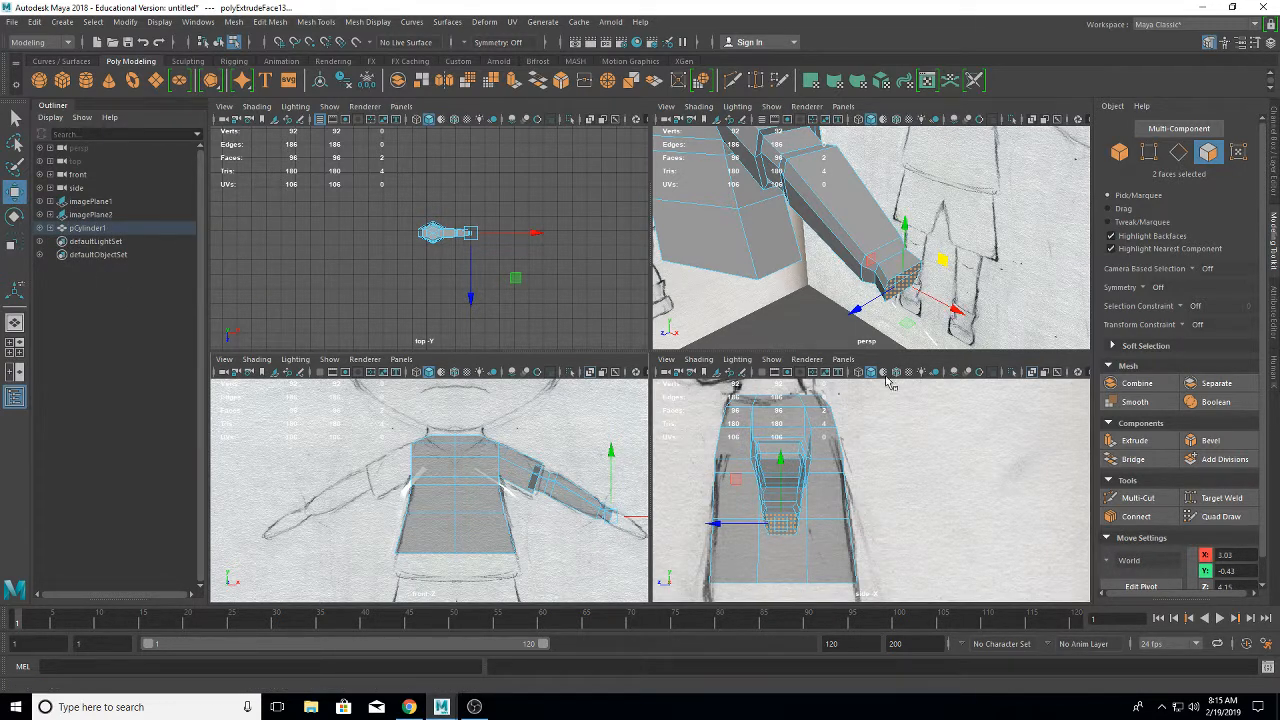
pyautogui.keyDown('shift'); pyautogui.moveTo(958, 315); pyautogui.dragTo(975, 322); pyautogui.keyUp('shift')
pyautogui.moveTo(918, 244); pyautogui.dragTo(921, 252)
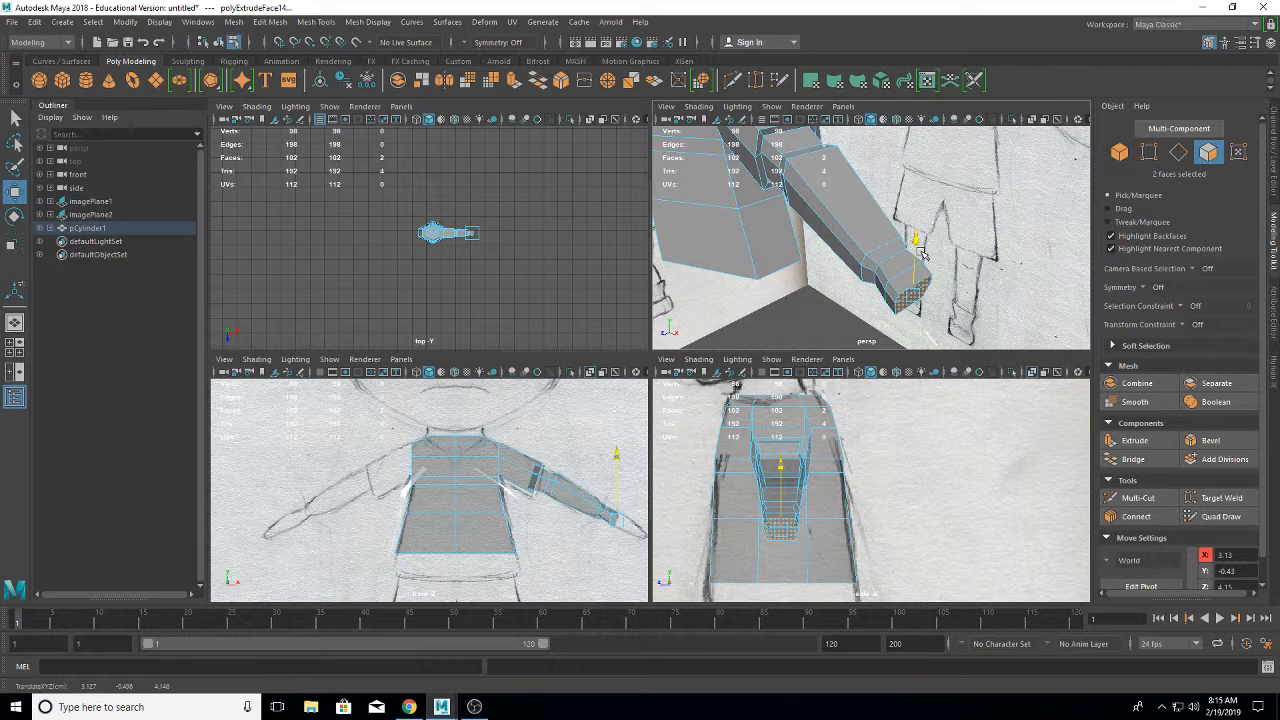
pyautogui.moveTo(921, 252); pyautogui.dragTo(922, 254)
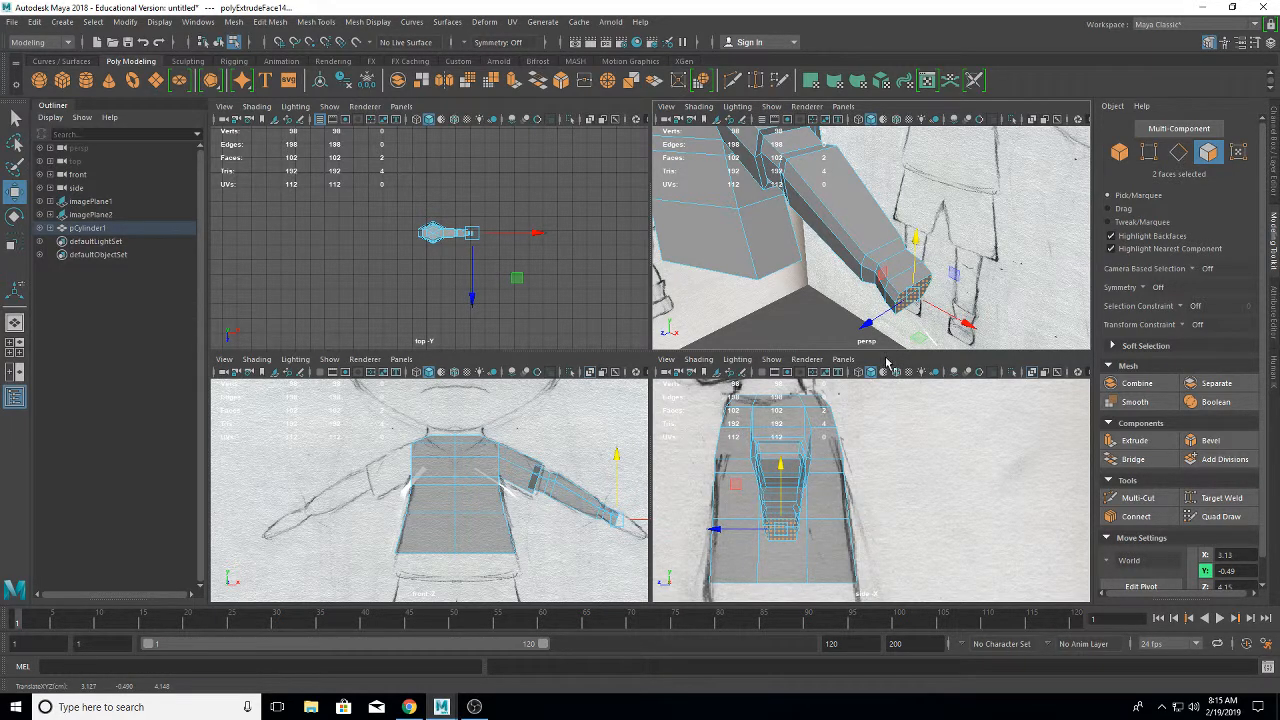
pyautogui.keyDown('alt'); pyautogui.moveTo(614, 449); pyautogui.dragTo(568, 454, button='middle'); pyautogui.keyUp('alt')
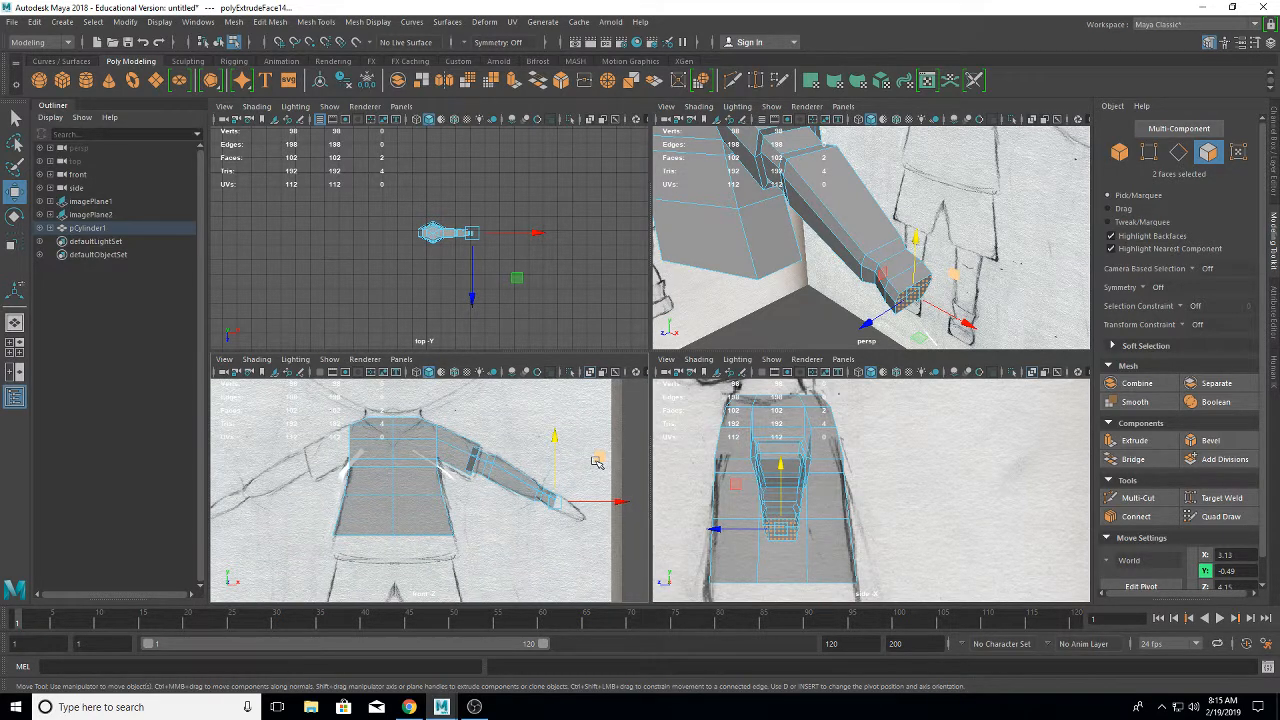
pyautogui.keyDown('shift'); pyautogui.moveTo(597, 461); pyautogui.dragTo(614, 467); pyautogui.keyUp('shift')
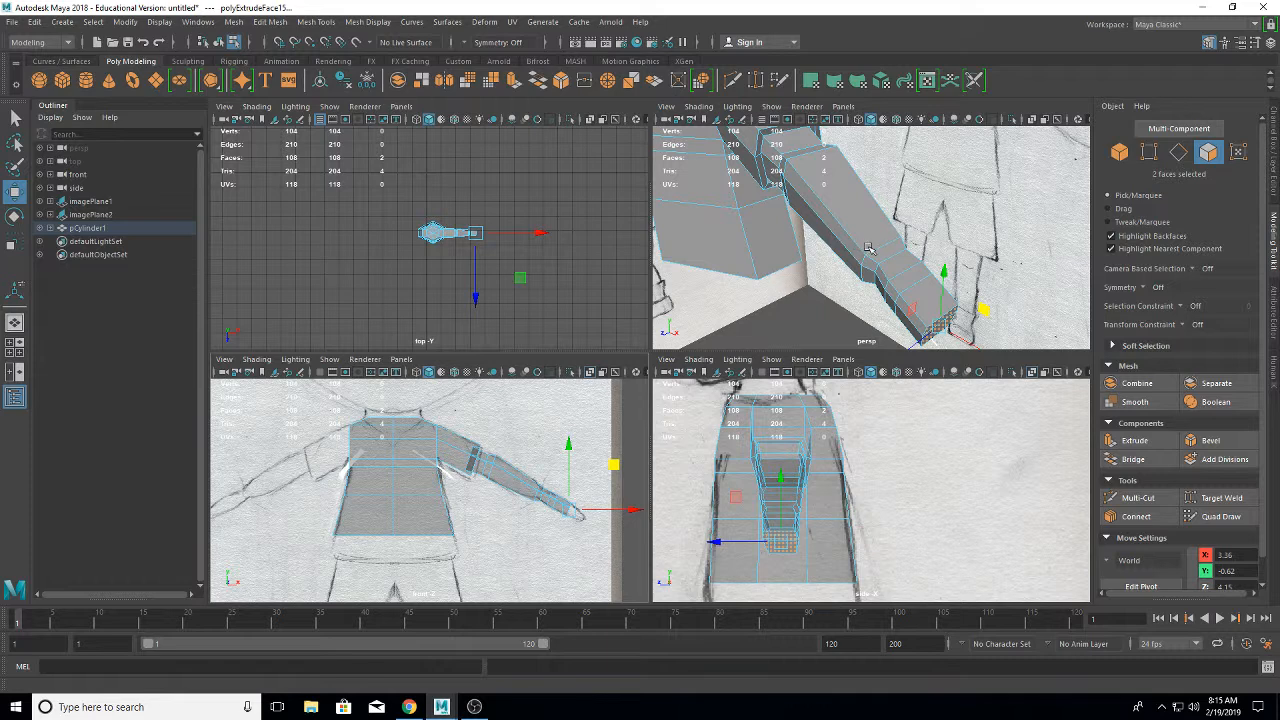
# - Insert an edge loop around the upper arm just outside the sleeve cuff with the Multi-Cut tool
pyautogui.keyDown('alt'); pyautogui.moveTo(774, 214); pyautogui.dragTo(850, 214); pyautogui.keyUp('alt')
pyautogui.keyDown('alt'); pyautogui.moveTo(1024, 188); pyautogui.dragTo(997, 233, button='middle'); pyautogui.keyUp('alt')
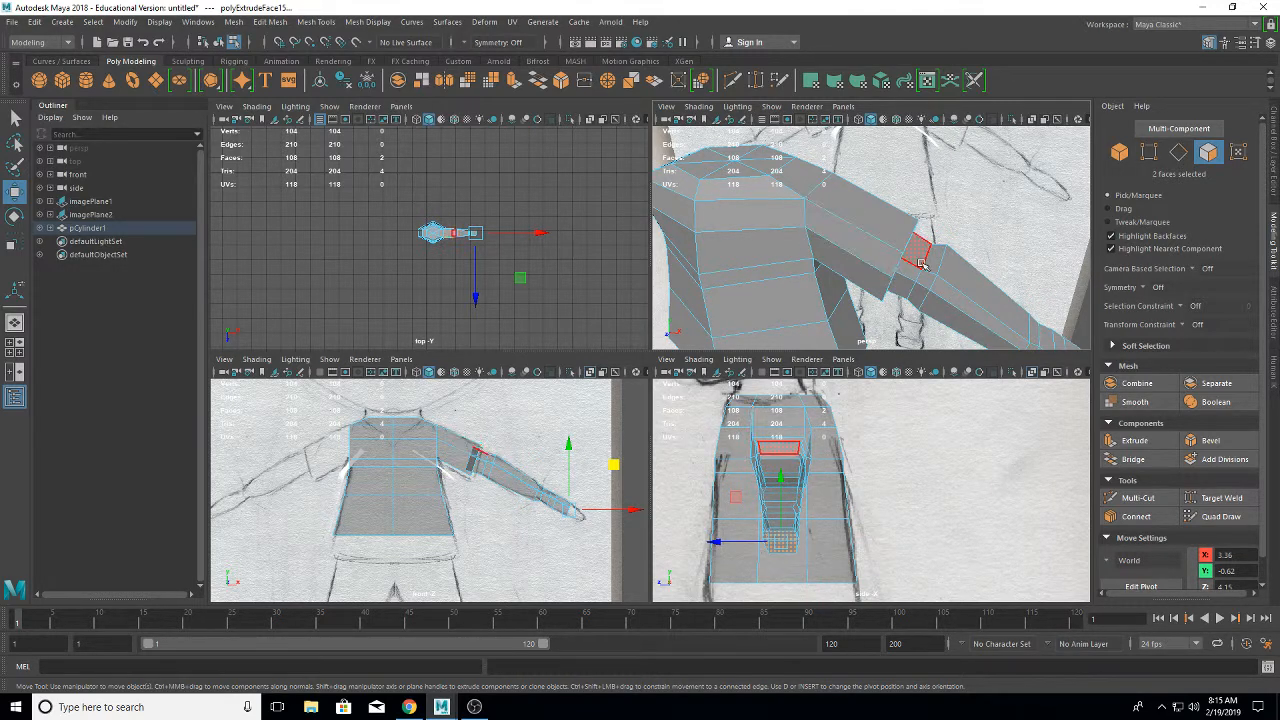
pyautogui.click(1142, 499)
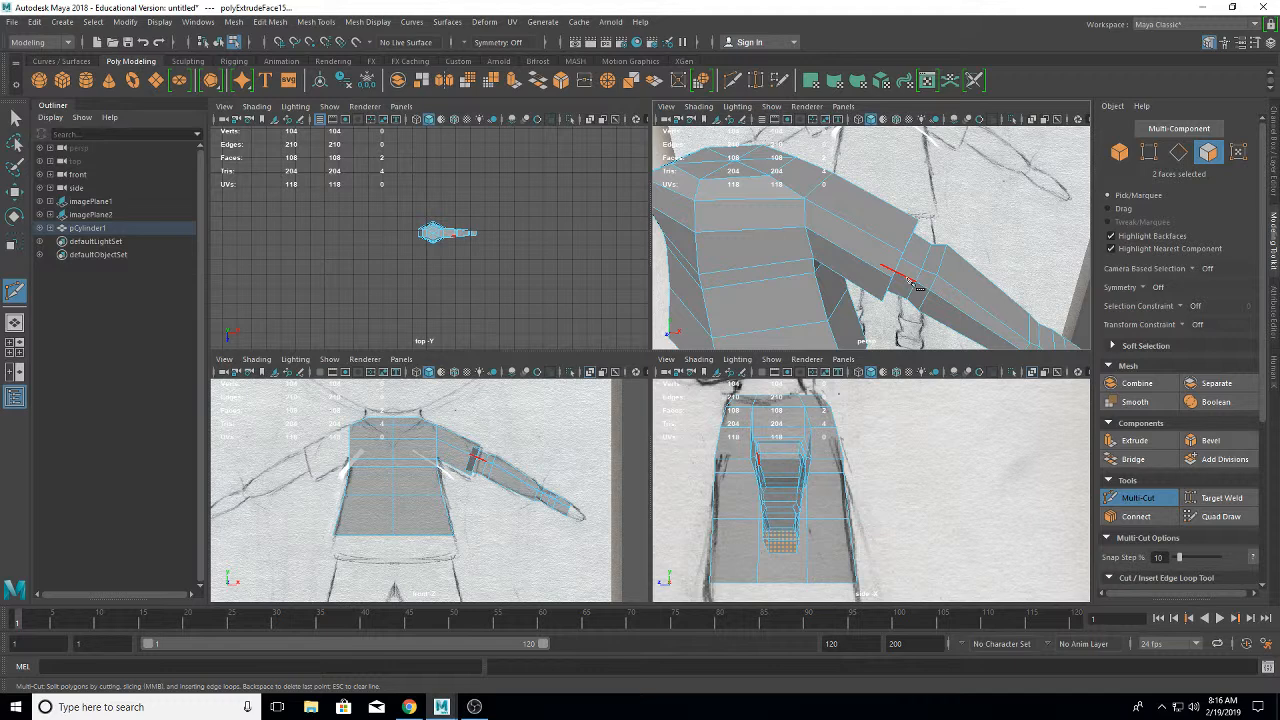
pyautogui.keyDown('ctrl'); pyautogui.click(906, 279); pyautogui.keyUp('ctrl')
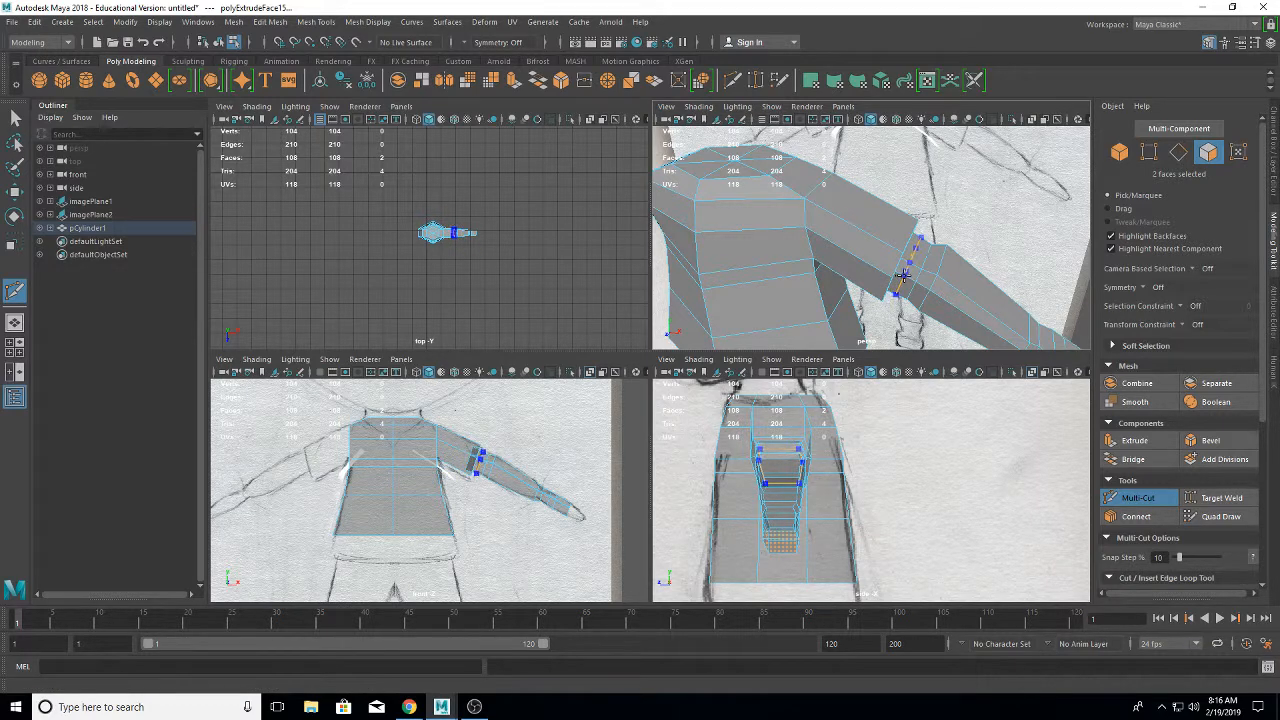
pyautogui.keyDown('ctrl'); pyautogui.click(904, 276); pyautogui.keyUp('ctrl')
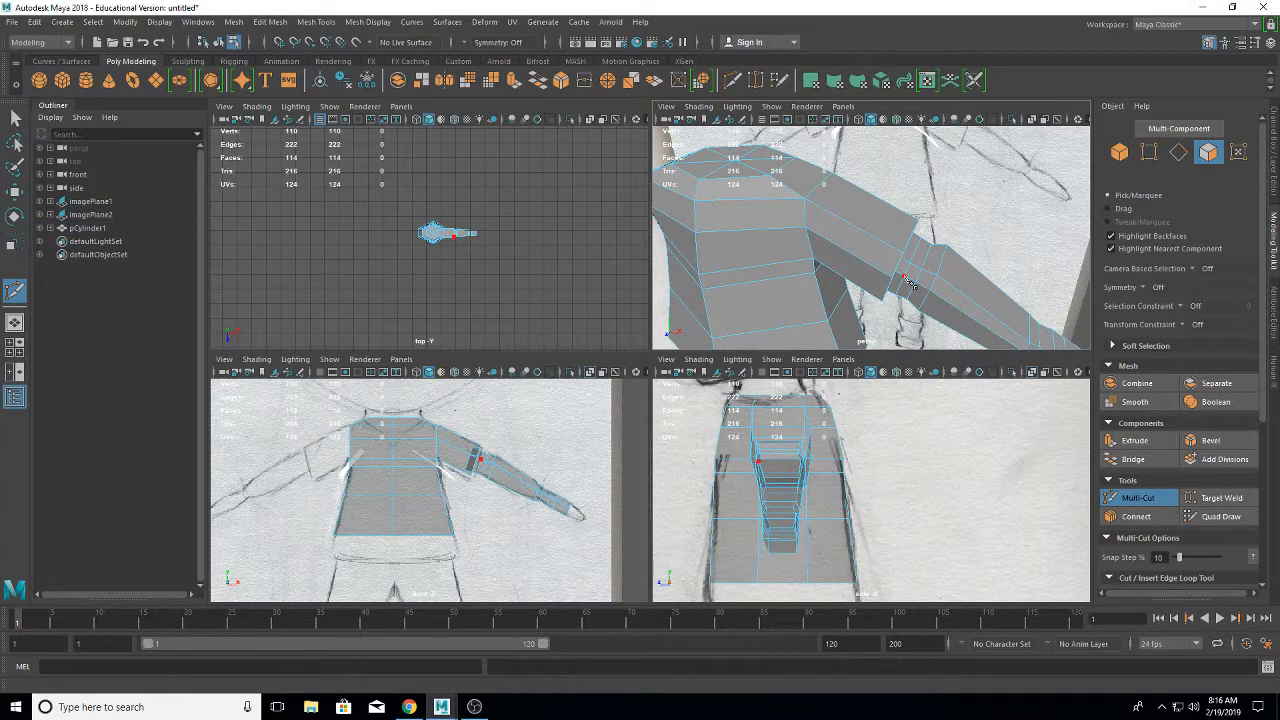
# - Select the six-edge loop at the sleeve's cuff opening and scale it up slightly to about 1.01
pyautogui.moveTo(990, 305)
pyautogui.keyDown('alt'); pyautogui.mouseDown(button='middle')
pyautogui.moveTo(742, 303)
pyautogui.moveTo(714, 254)
pyautogui.mouseUp(button='middle'); pyautogui.keyUp('alt')
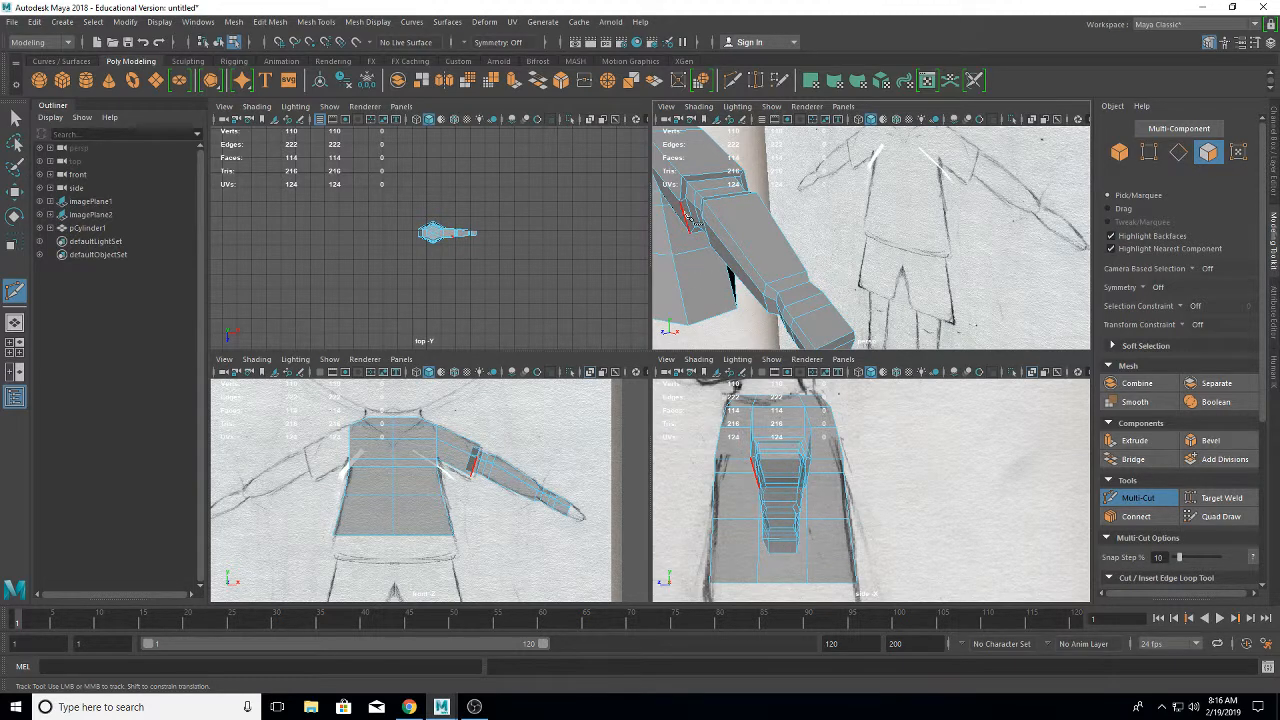
pyautogui.click(1138, 499)
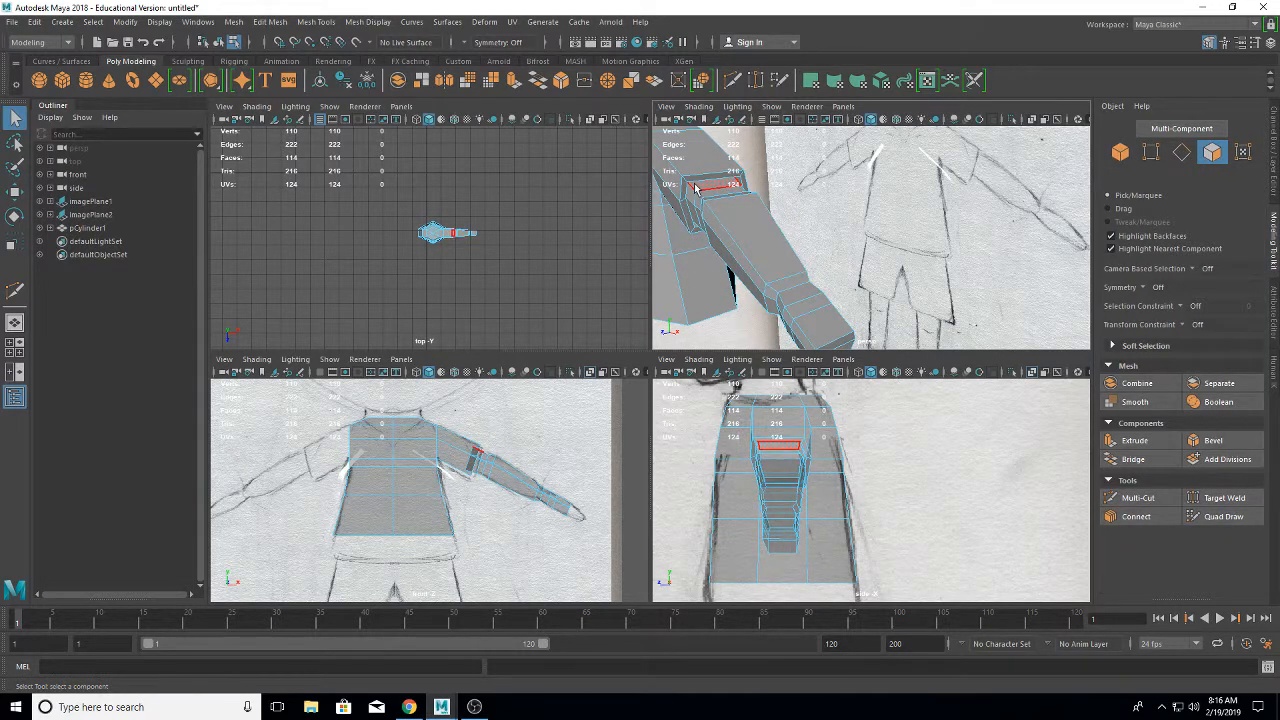
pyautogui.moveTo(697, 188); pyautogui.dragTo(700, 150, button='right')
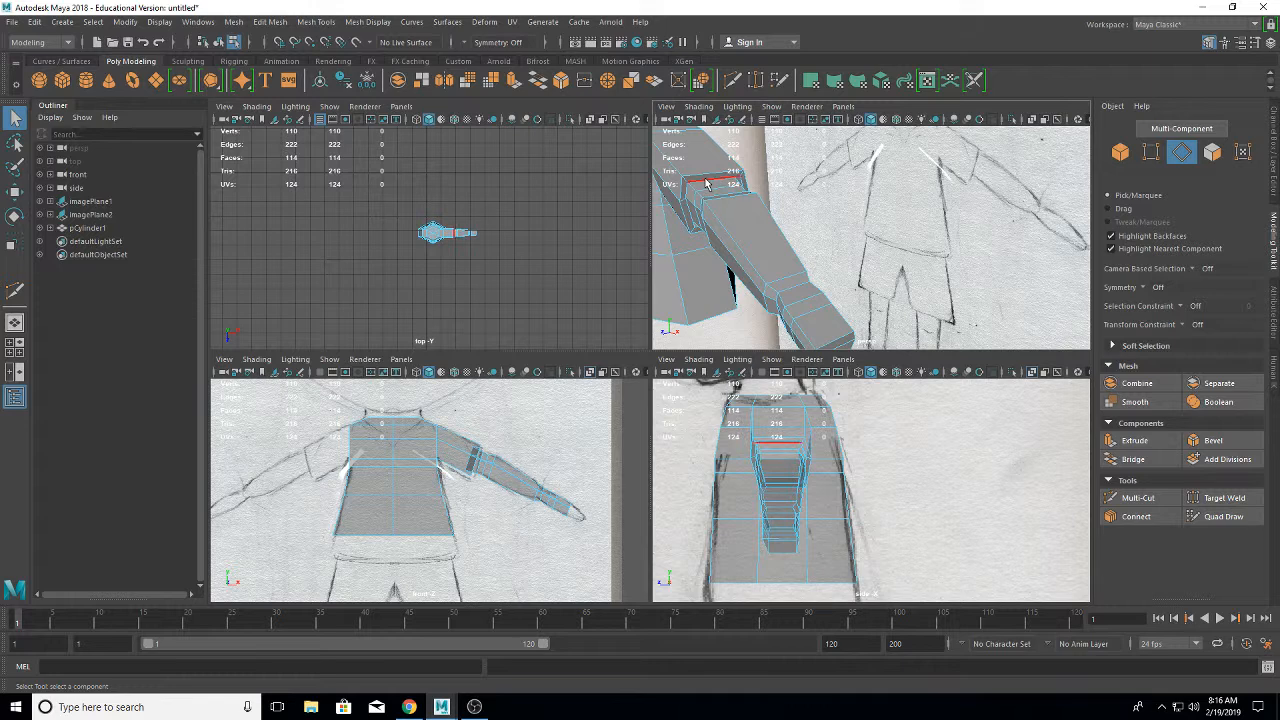
pyautogui.doubleClick(705, 183)
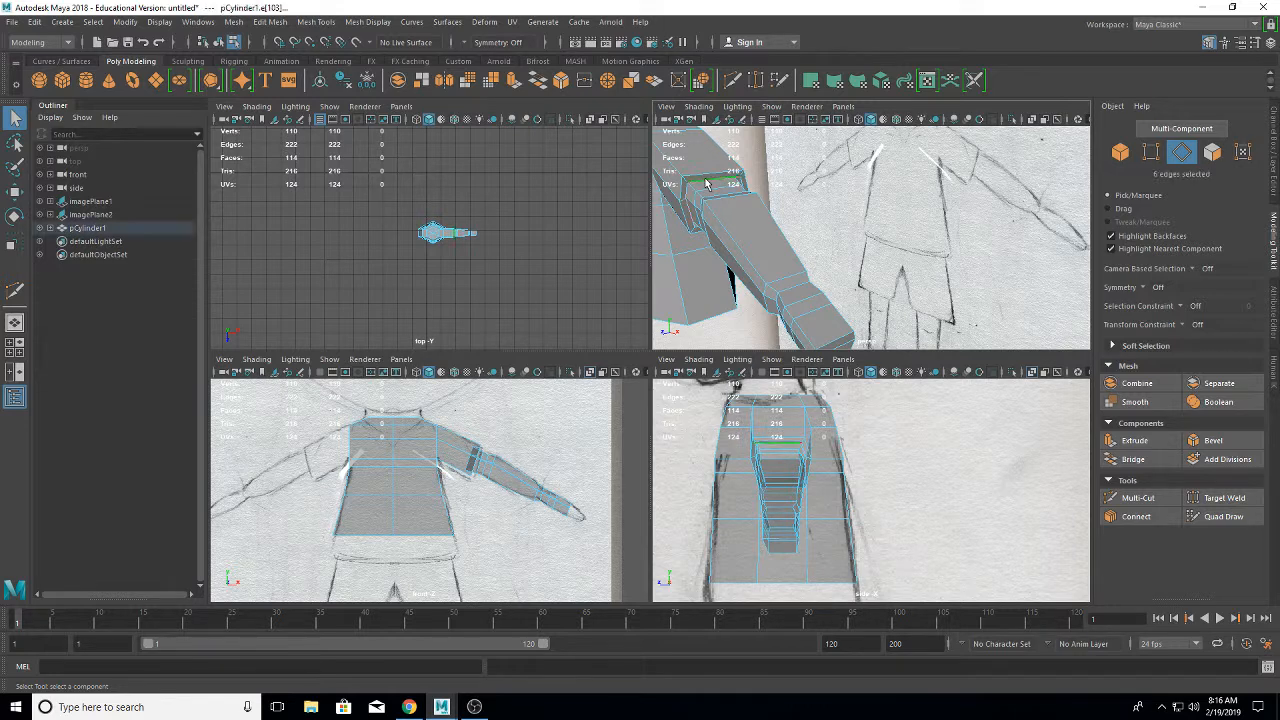
pyautogui.click(14, 241)
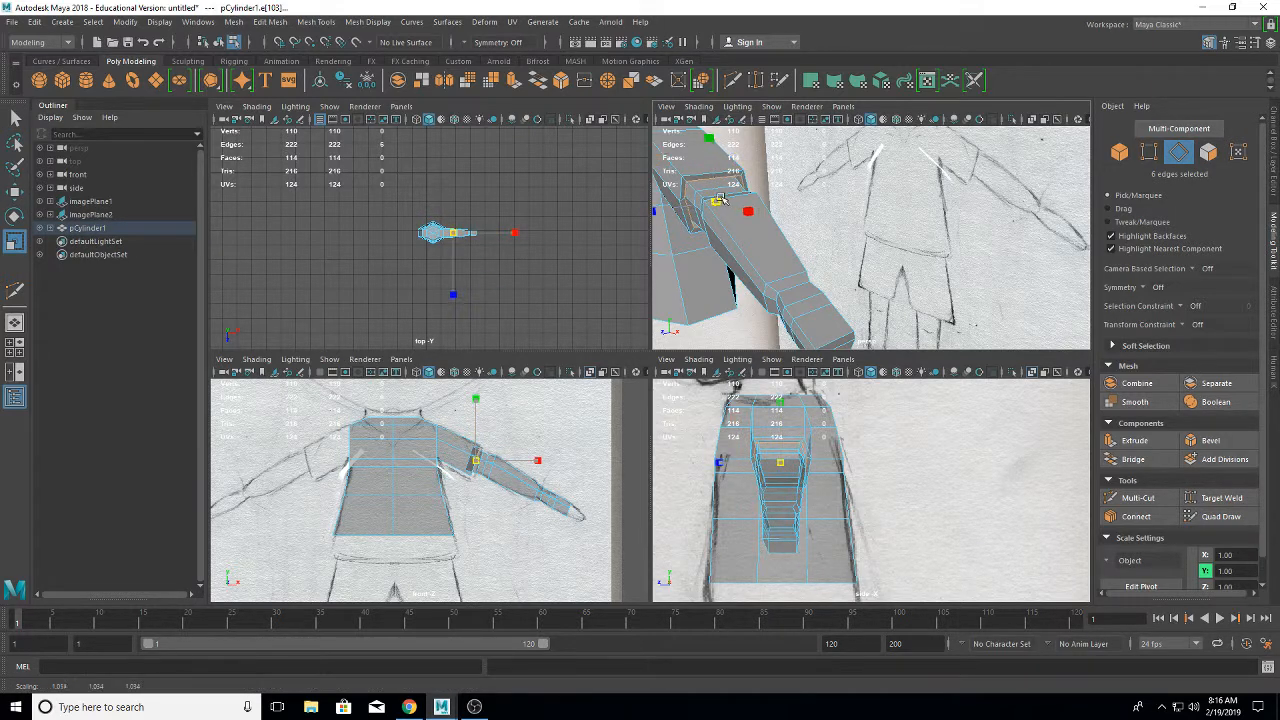
pyautogui.moveTo(718, 226)
pyautogui.keyDown('alt'); pyautogui.mouseDown()
pyautogui.moveTo(719, 291)
pyautogui.moveTo(709, 286)
pyautogui.mouseUp(); pyautogui.keyUp('alt')
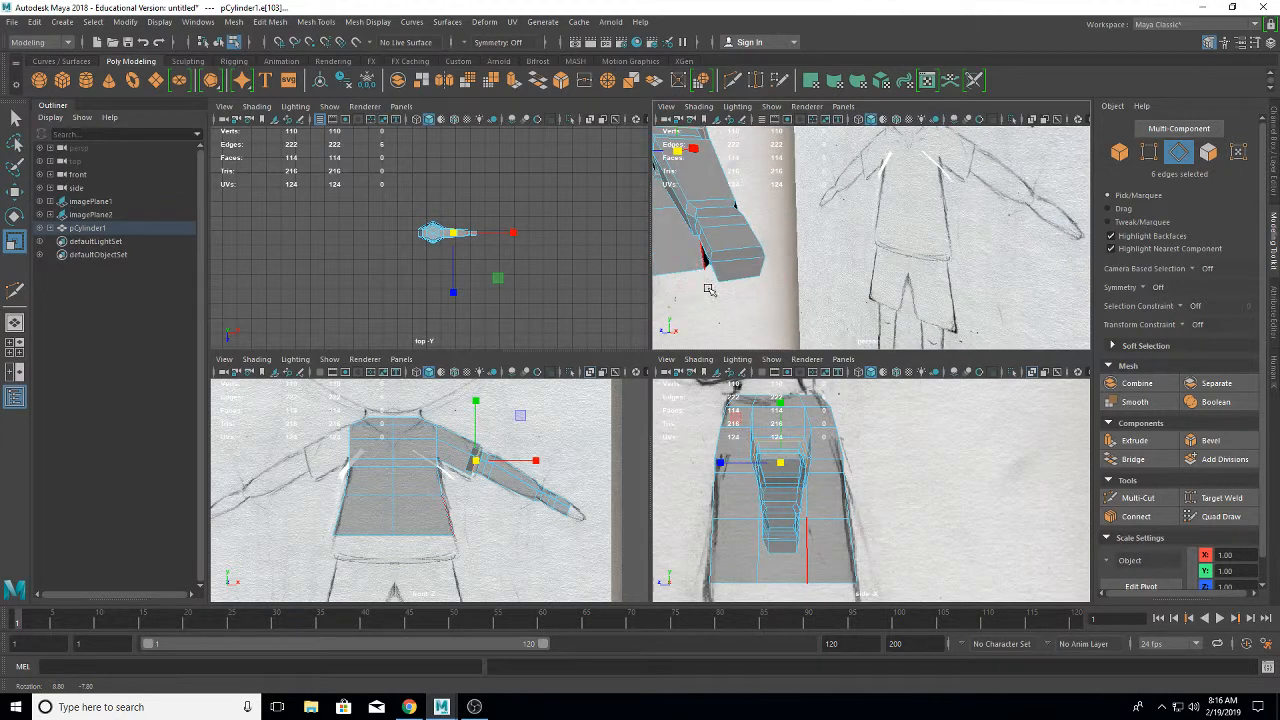
# - Select the inner six-edge loop of the recess at the sleeve's cuff opening and scale it up uniformly
pyautogui.moveTo(700, 225)
pyautogui.keyDown('alt'); pyautogui.mouseDown(button='middle')
pyautogui.moveTo(712, 268)
pyautogui.moveTo(832, 250)
pyautogui.mouseUp(button='middle'); pyautogui.keyUp('alt')
pyautogui.scroll(3, 734, 262)
pyautogui.keyDown('alt'); pyautogui.moveTo(832, 250); pyautogui.dragTo(760, 240); pyautogui.keyUp('alt')
pyautogui.keyDown('alt'); pyautogui.moveTo(760, 240); pyautogui.dragTo(769, 235, button='middle'); pyautogui.keyUp('alt')
pyautogui.keyDown('alt'); pyautogui.moveTo(769, 235); pyautogui.dragTo(766, 277); pyautogui.keyUp('alt')
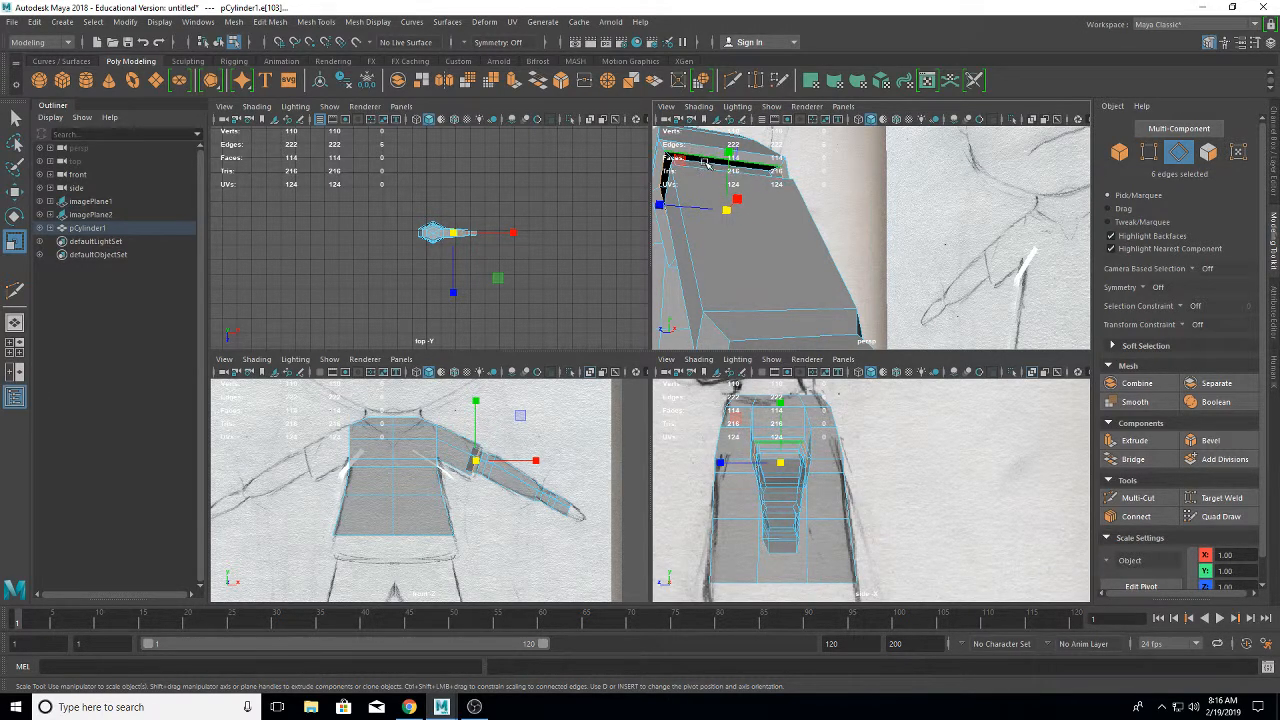
pyautogui.doubleClick(668, 170)
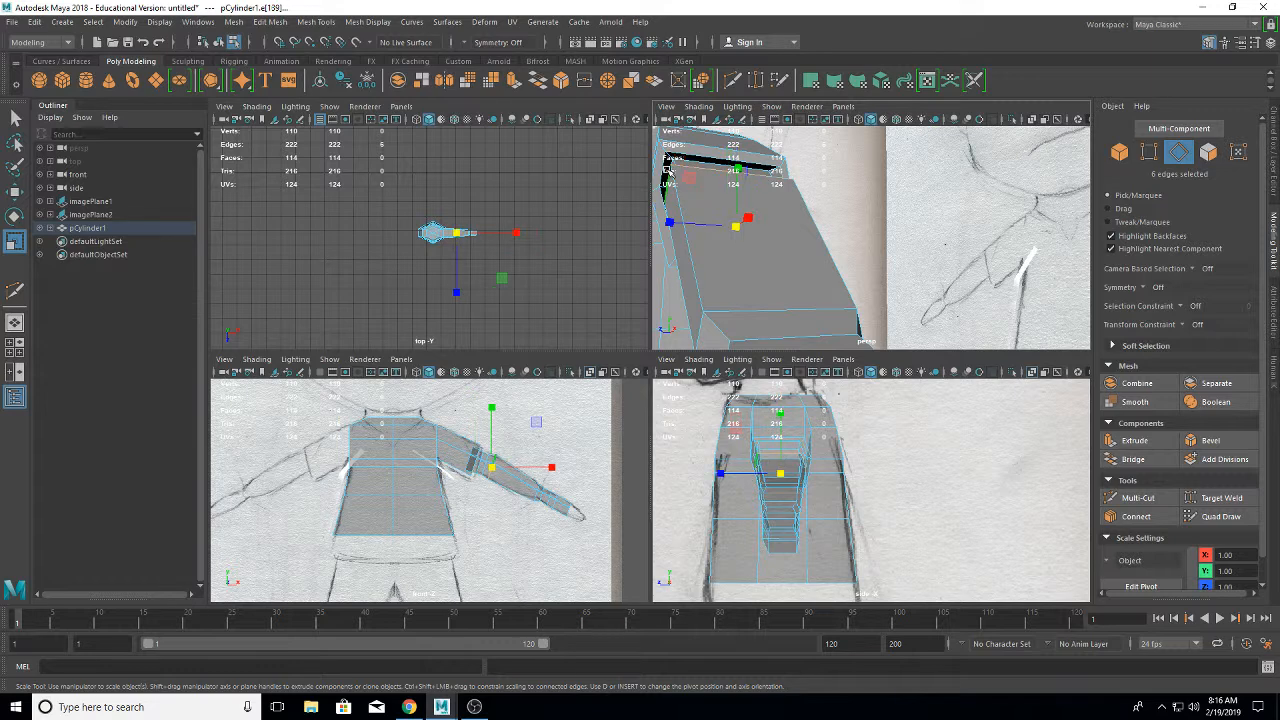
pyautogui.keyDown('alt'); pyautogui.moveTo(712, 201); pyautogui.dragTo(713, 221, button='middle'); pyautogui.keyUp('alt')
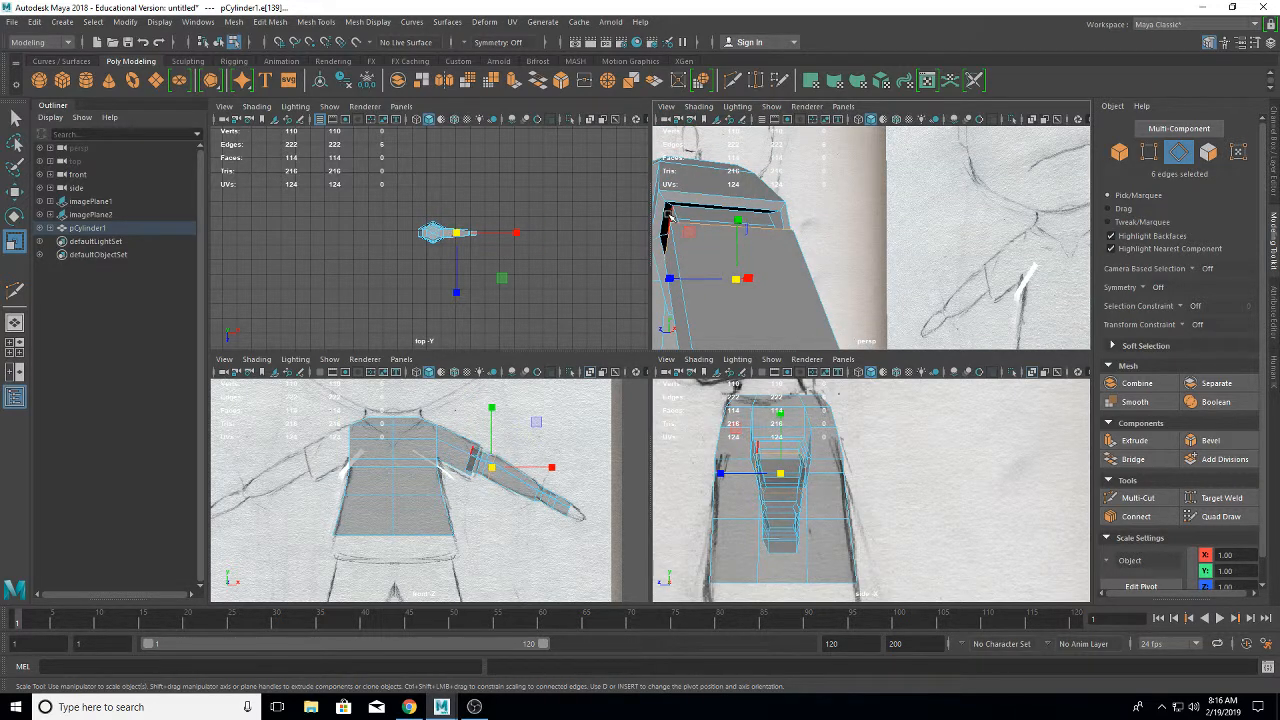
pyautogui.doubleClick(671, 213)
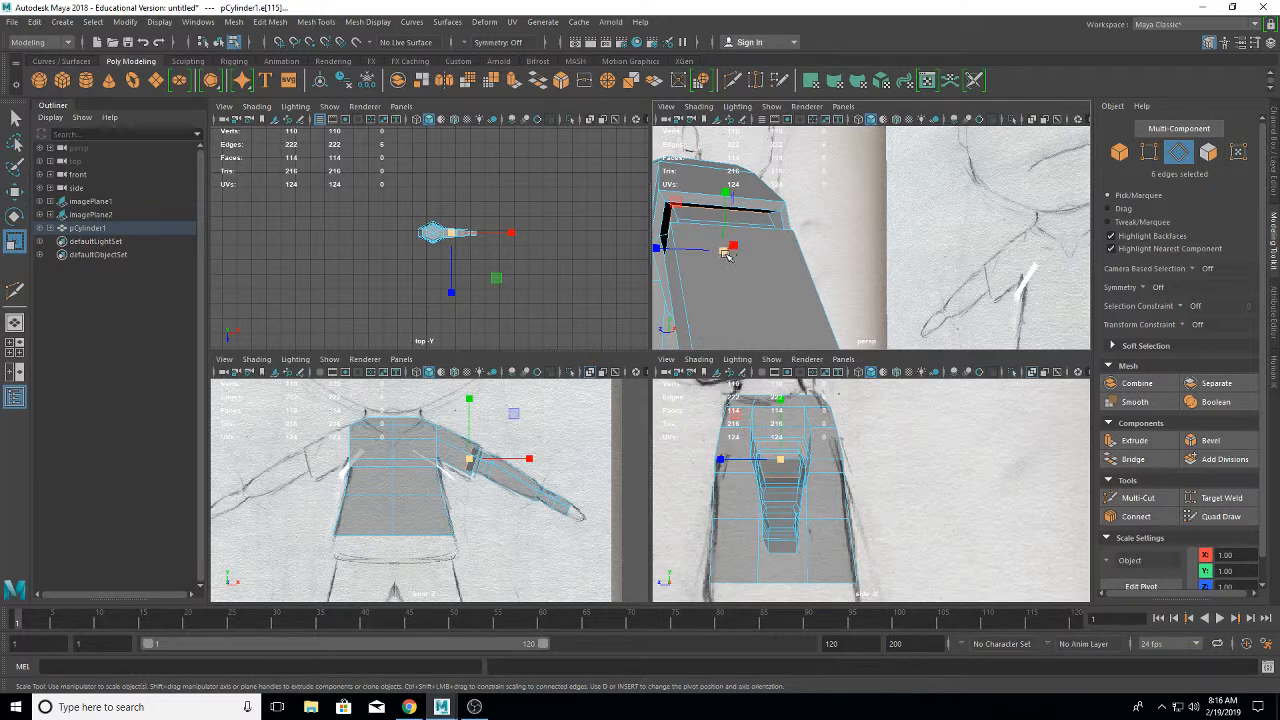
pyautogui.moveTo(724, 249); pyautogui.dragTo(745, 266)
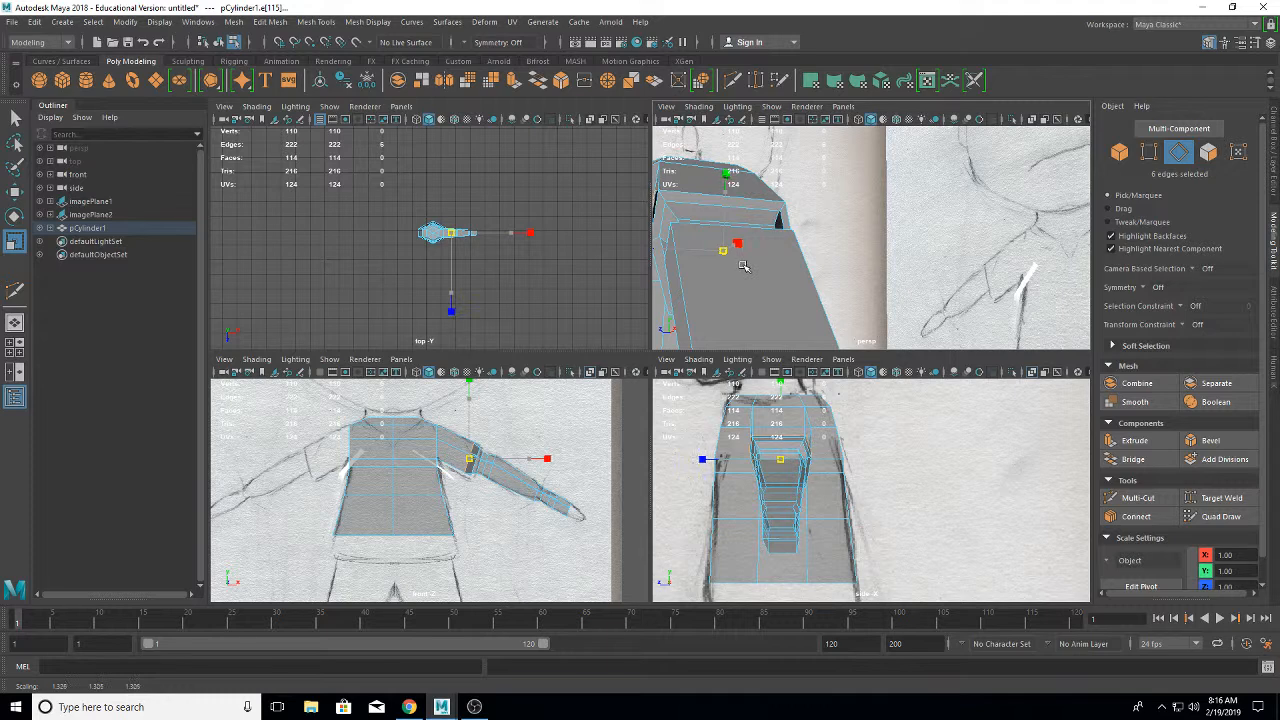
pyautogui.moveTo(743, 265); pyautogui.dragTo(732, 272)
# - Nudge the scaled cuff loop in the front view to about X 1.70, Y 0.22
pyautogui.press('w')
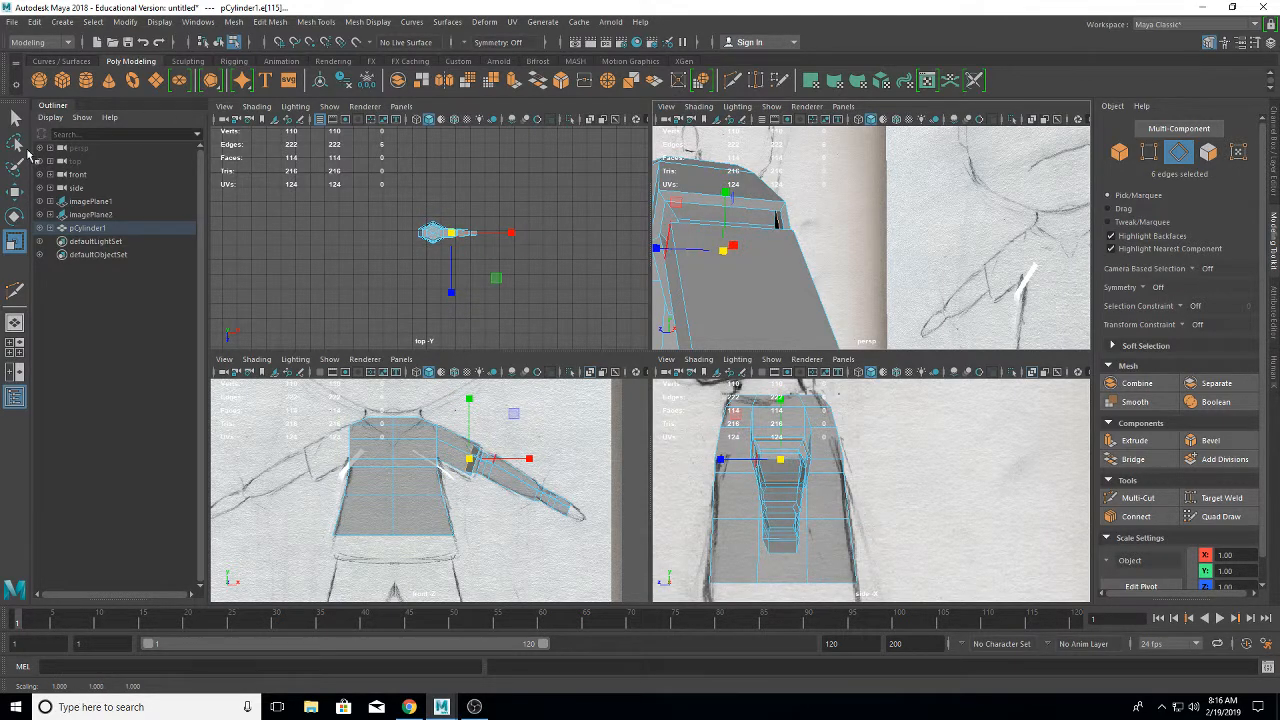
pyautogui.click(14, 190)
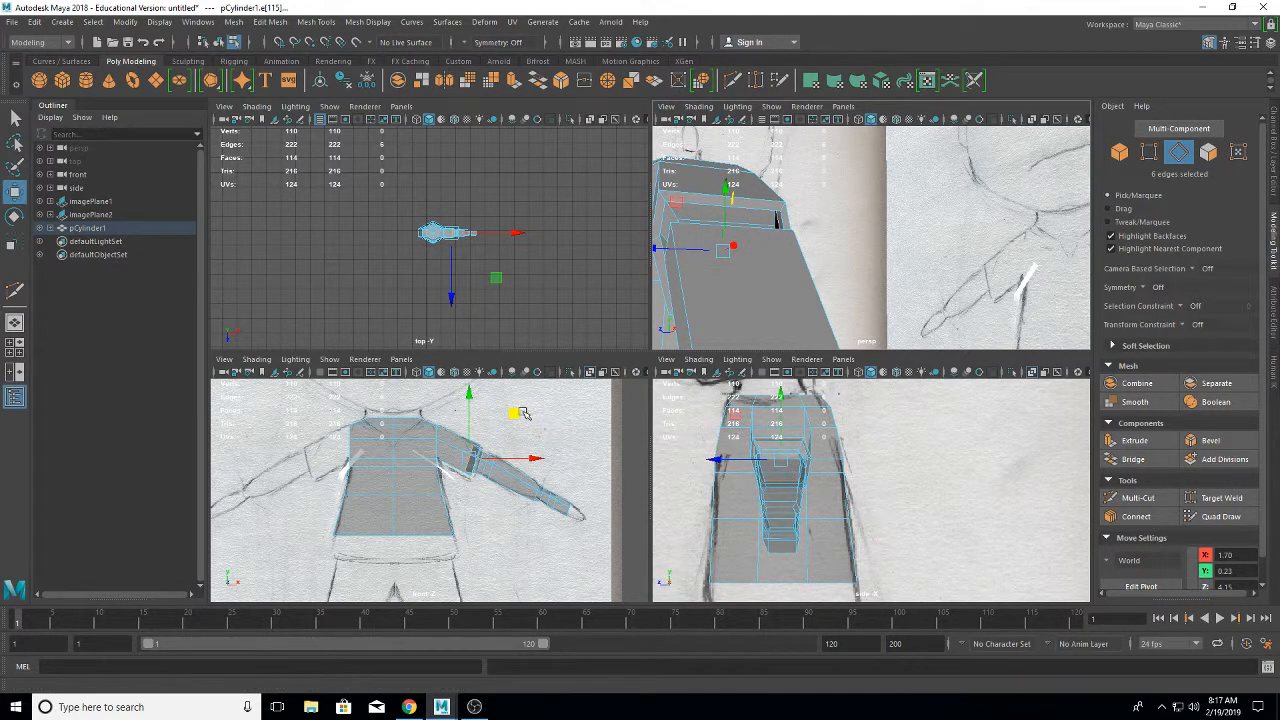
pyautogui.moveTo(520, 412); pyautogui.dragTo(522, 414)
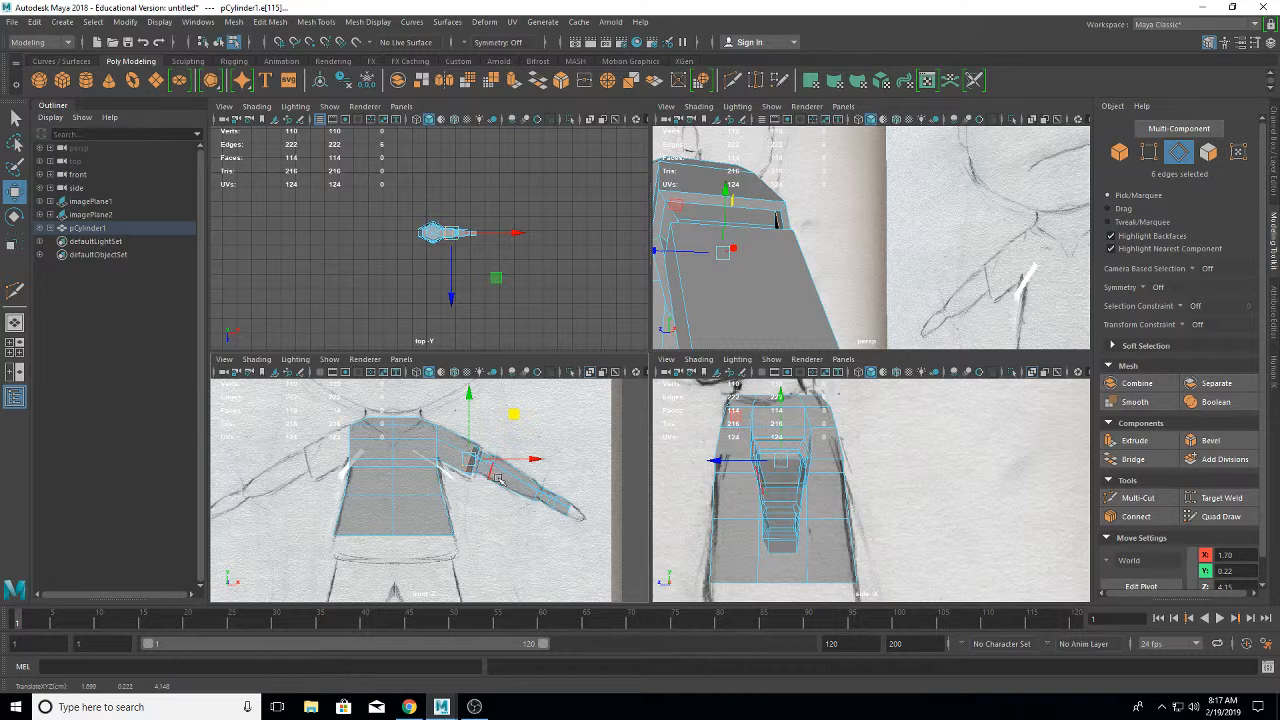
# - Select the six-edge loop where the upper arm meets the cuff and scale it slightly to close the gap
pyautogui.scroll(3, 498, 478)
pyautogui.doubleClick(504, 457)
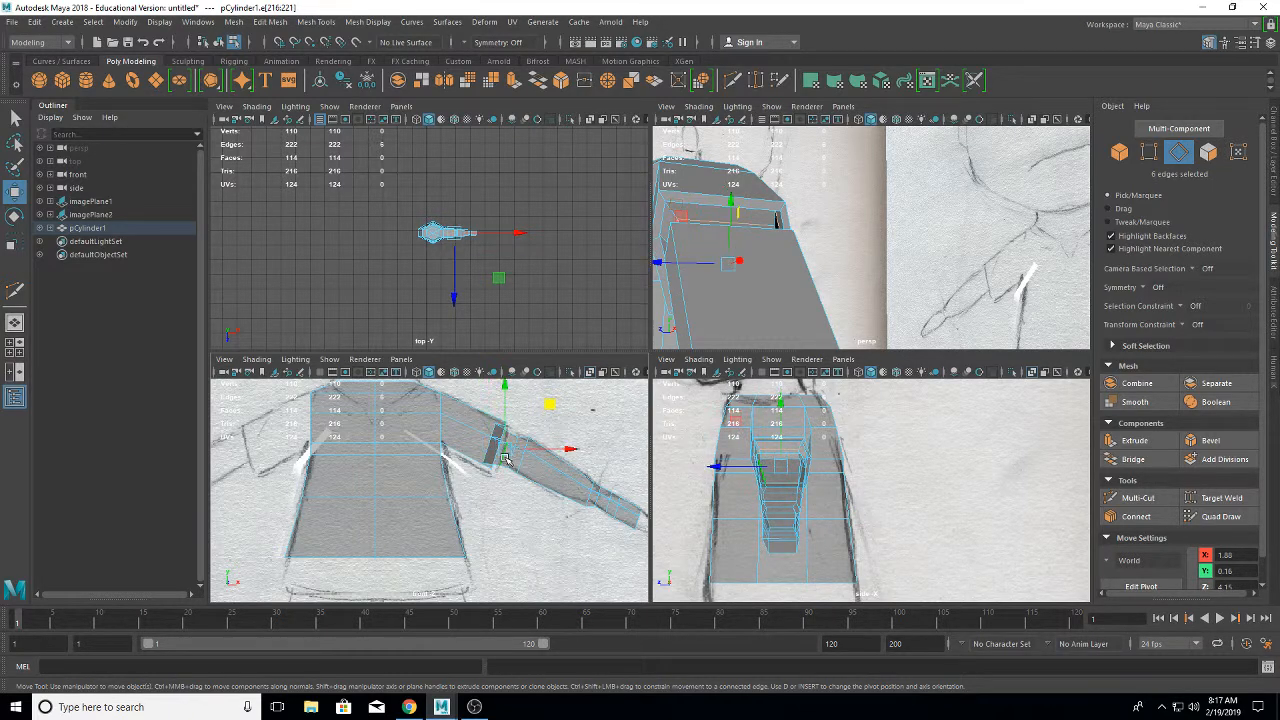
pyautogui.press('r')
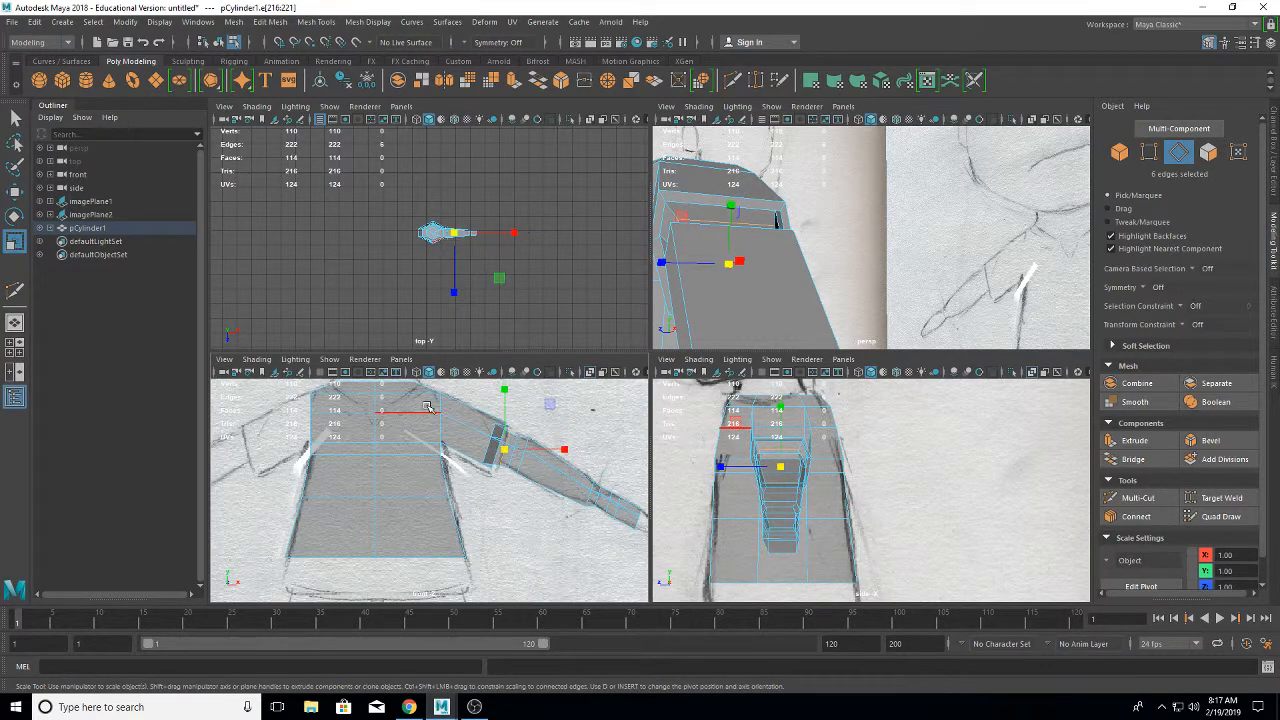
pyautogui.moveTo(506, 450); pyautogui.dragTo(508, 440)
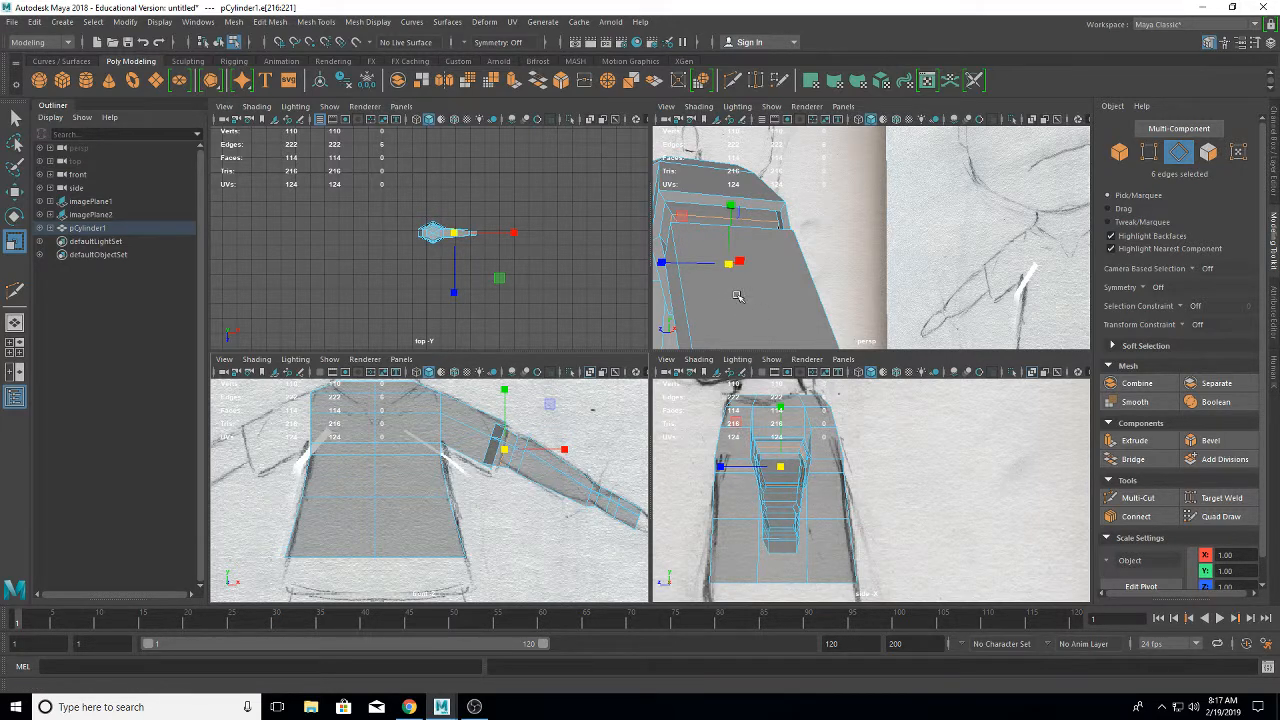
# - Switch to face selection and select all six triangular faces on the underside of the torso
pyautogui.keyDown('alt'); pyautogui.moveTo(737, 296); pyautogui.dragTo(820, 277); pyautogui.keyUp('alt')
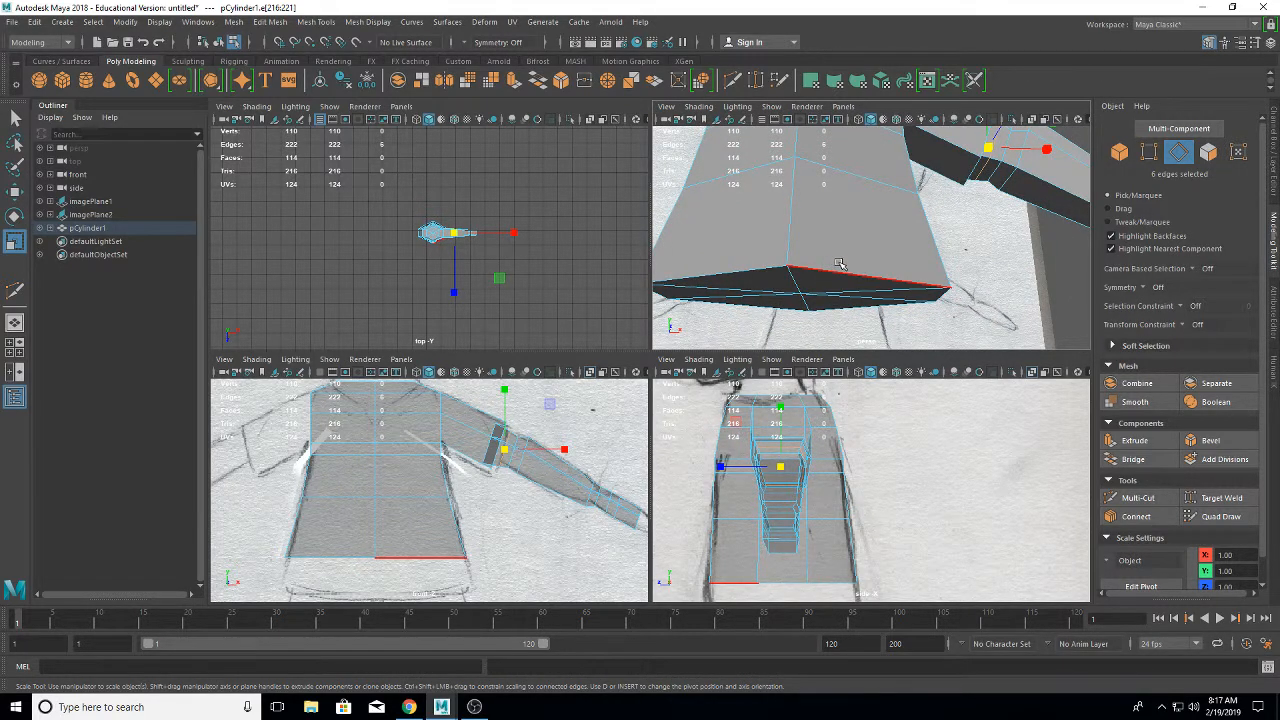
pyautogui.keyDown('alt'); pyautogui.moveTo(838, 262); pyautogui.dragTo(852, 224); pyautogui.keyUp('alt')
pyautogui.rightClick(853, 214)
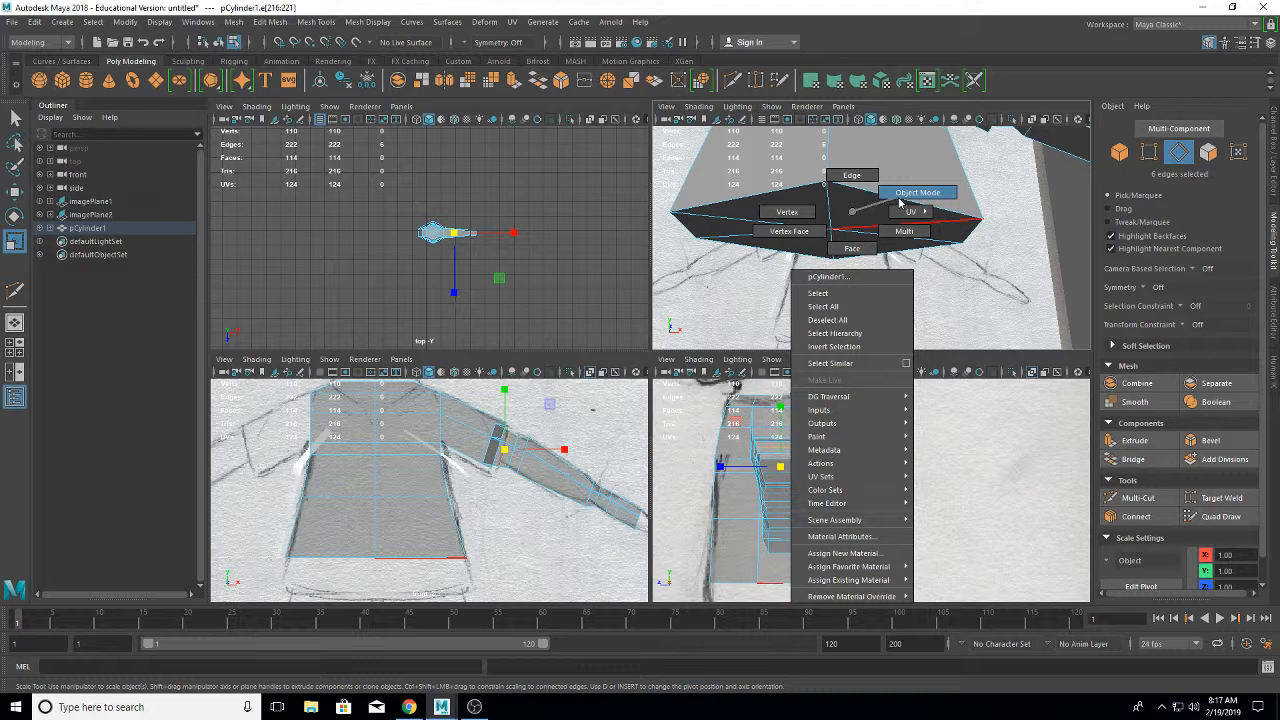
pyautogui.click(851, 246)
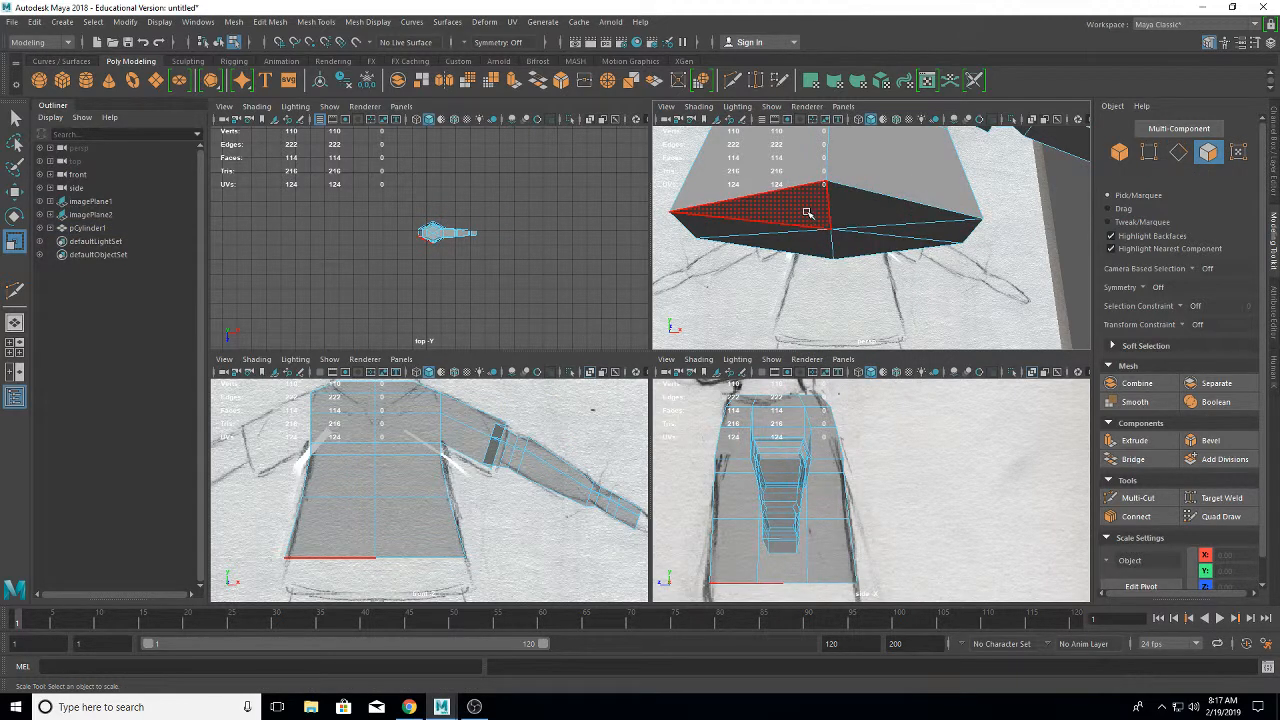
pyautogui.click(767, 213)
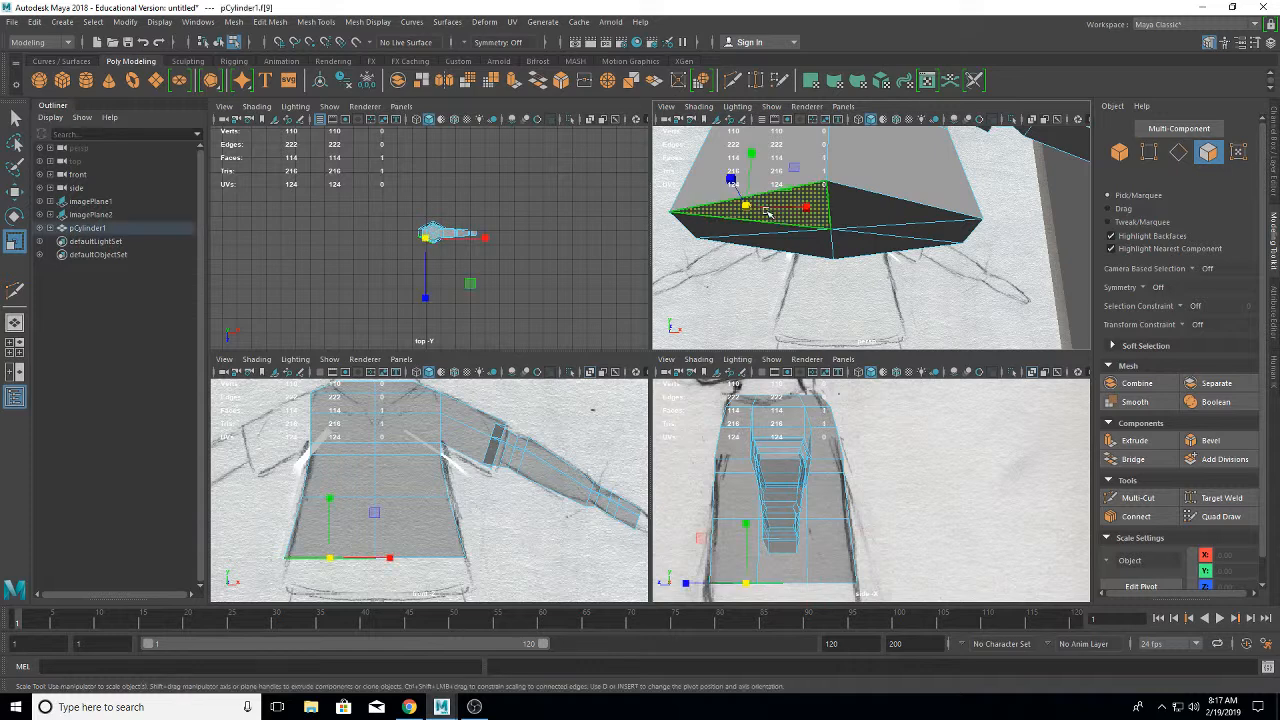
pyautogui.keyDown('shift'); pyautogui.click(849, 206); pyautogui.keyUp('shift')
pyautogui.keyDown('shift'); pyautogui.click(728, 231); pyautogui.keyUp('shift')
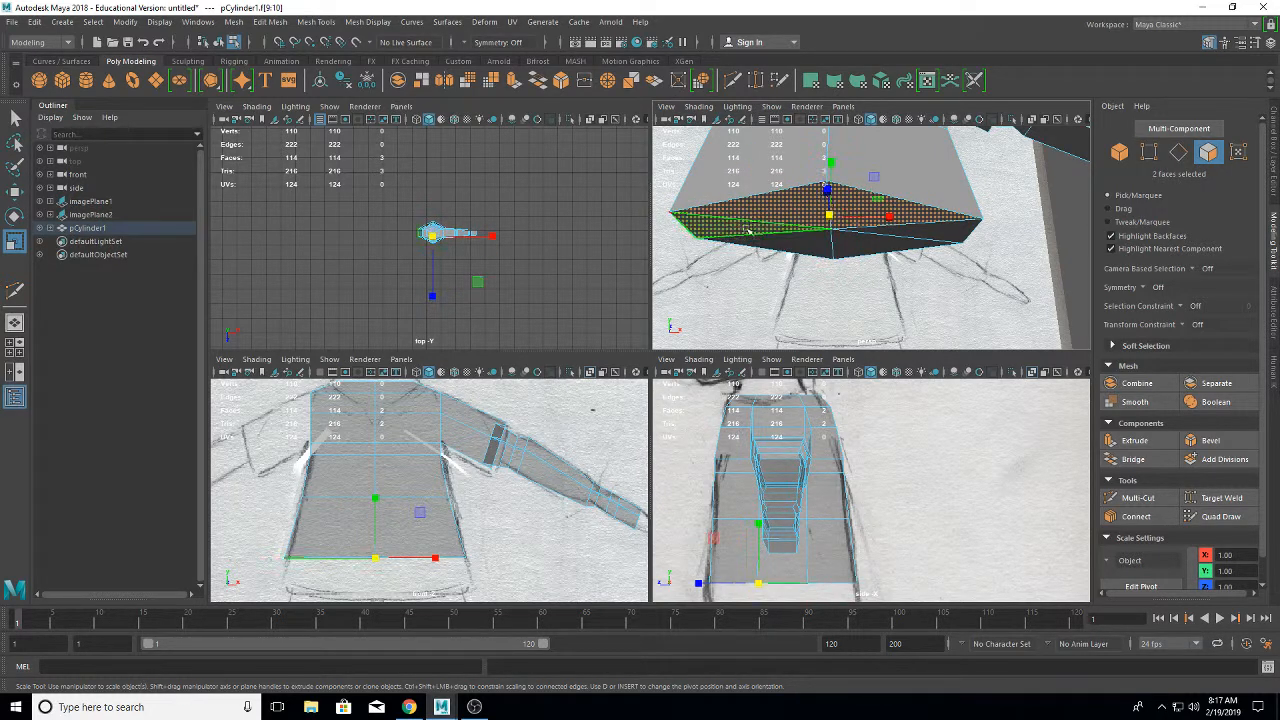
pyautogui.keyDown('shift'); pyautogui.click(946, 231); pyautogui.keyUp('shift')
pyautogui.keyDown('shift'); pyautogui.click(810, 244); pyautogui.keyUp('shift')
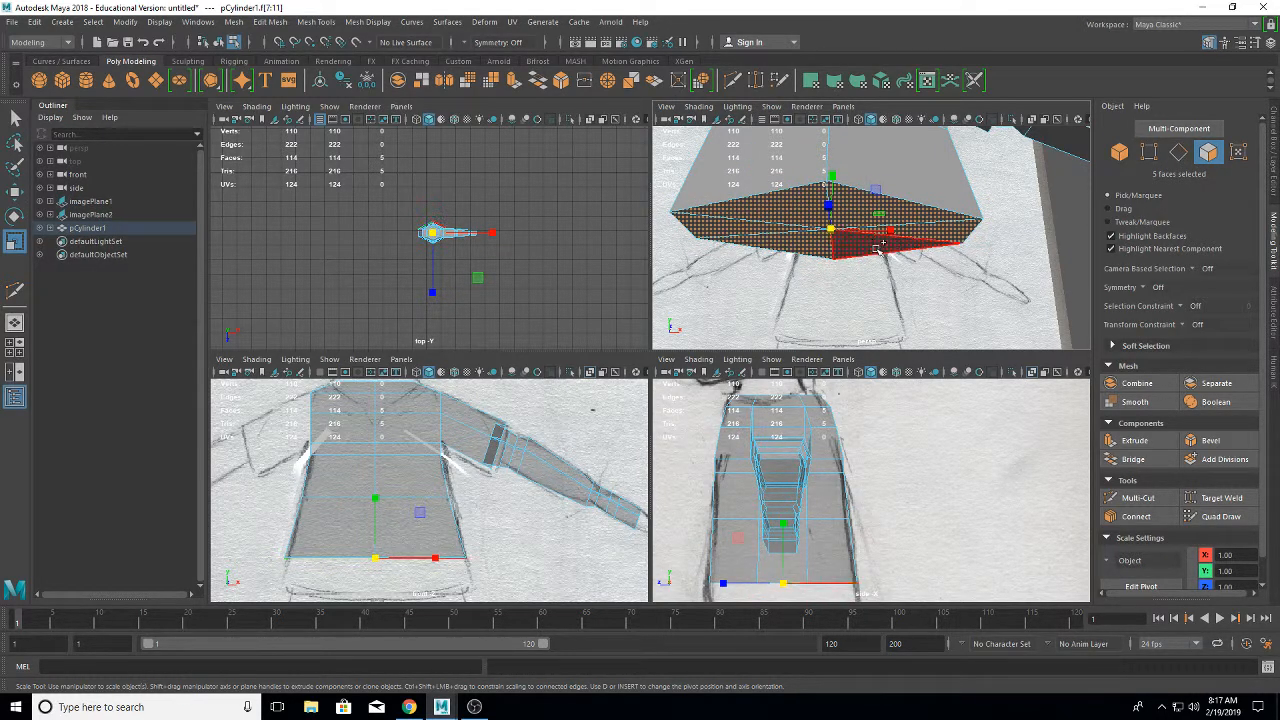
pyautogui.keyDown('shift'); pyautogui.click(872, 248); pyautogui.keyUp('shift')
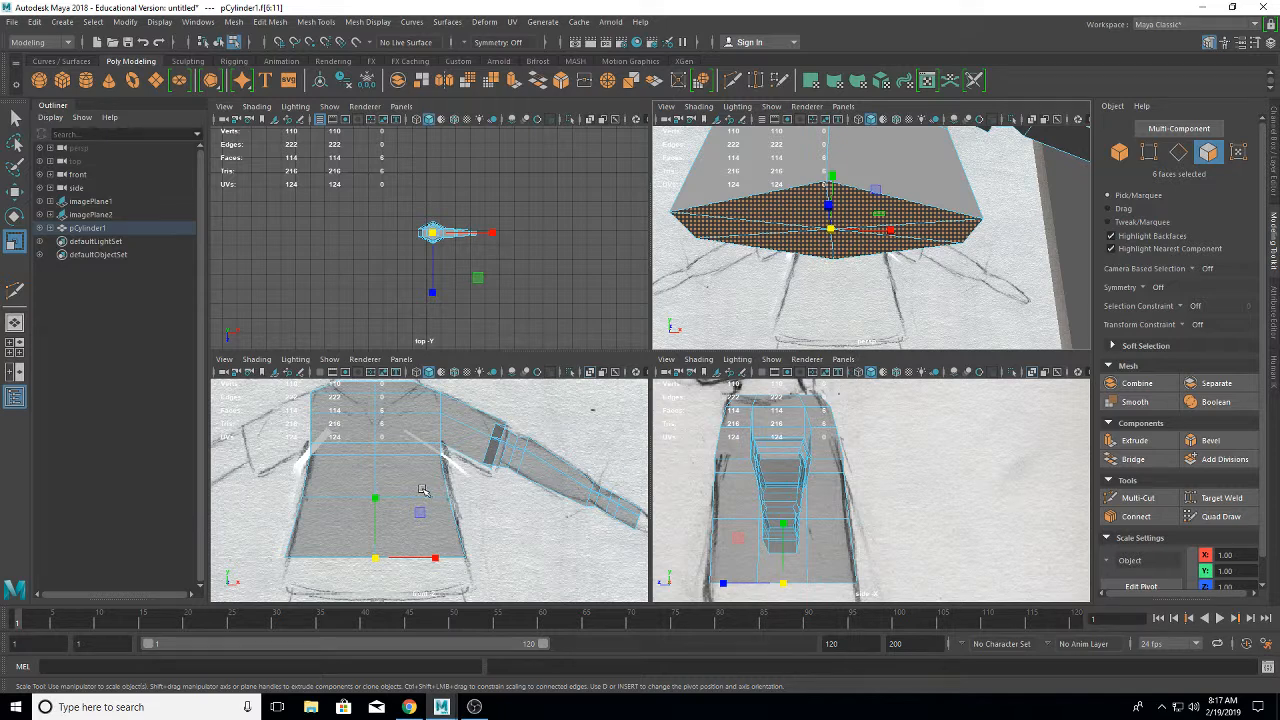
# - Scale the six underside faces in slightly along X against the shirt outline of the front reference
pyautogui.moveTo(421, 485)
pyautogui.keyDown('alt'); pyautogui.mouseDown(button='middle')
pyautogui.moveTo(518, 388)
pyautogui.moveTo(524, 464)
pyautogui.mouseUp(button='middle'); pyautogui.keyUp('alt')
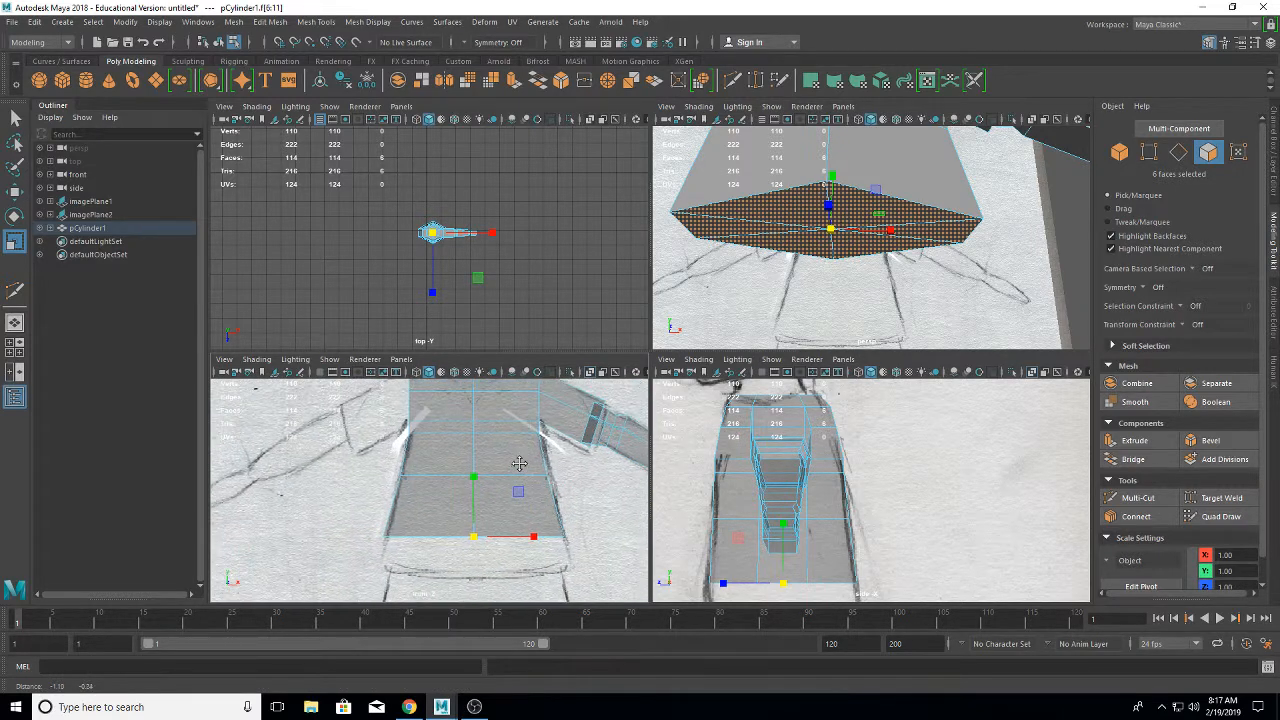
pyautogui.press('r')
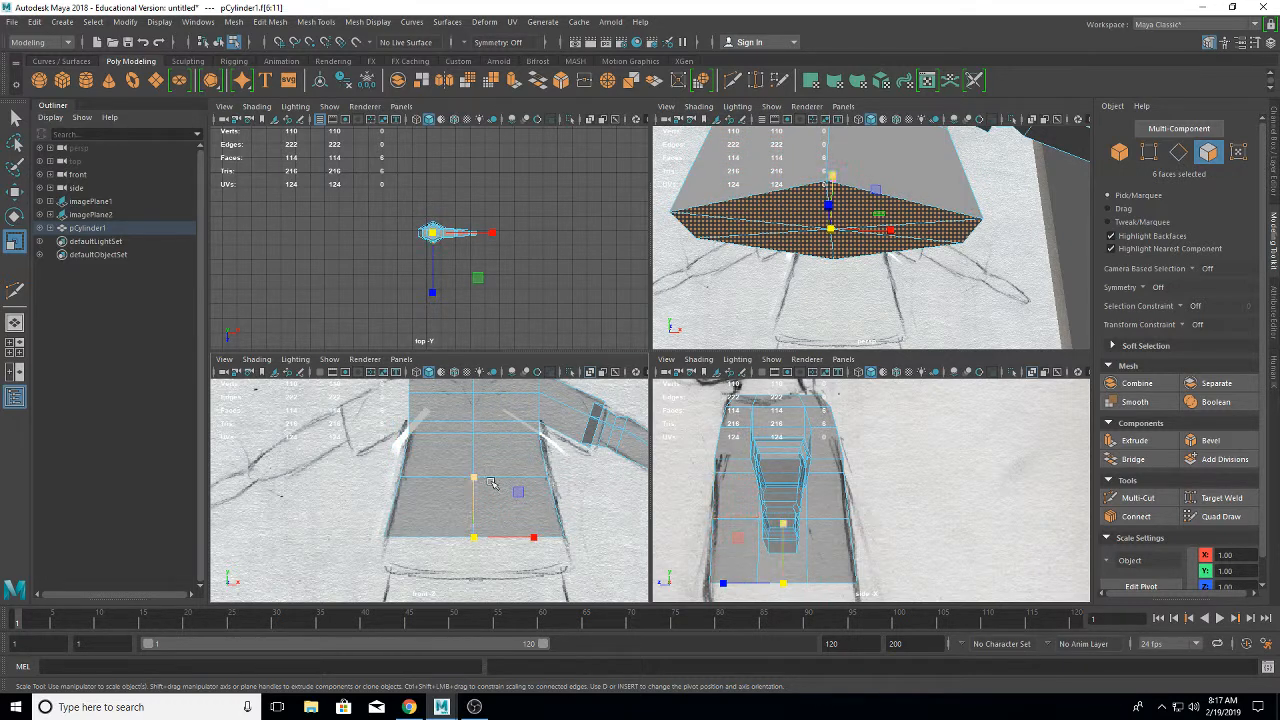
pyautogui.moveTo(535, 540); pyautogui.dragTo(532, 537)
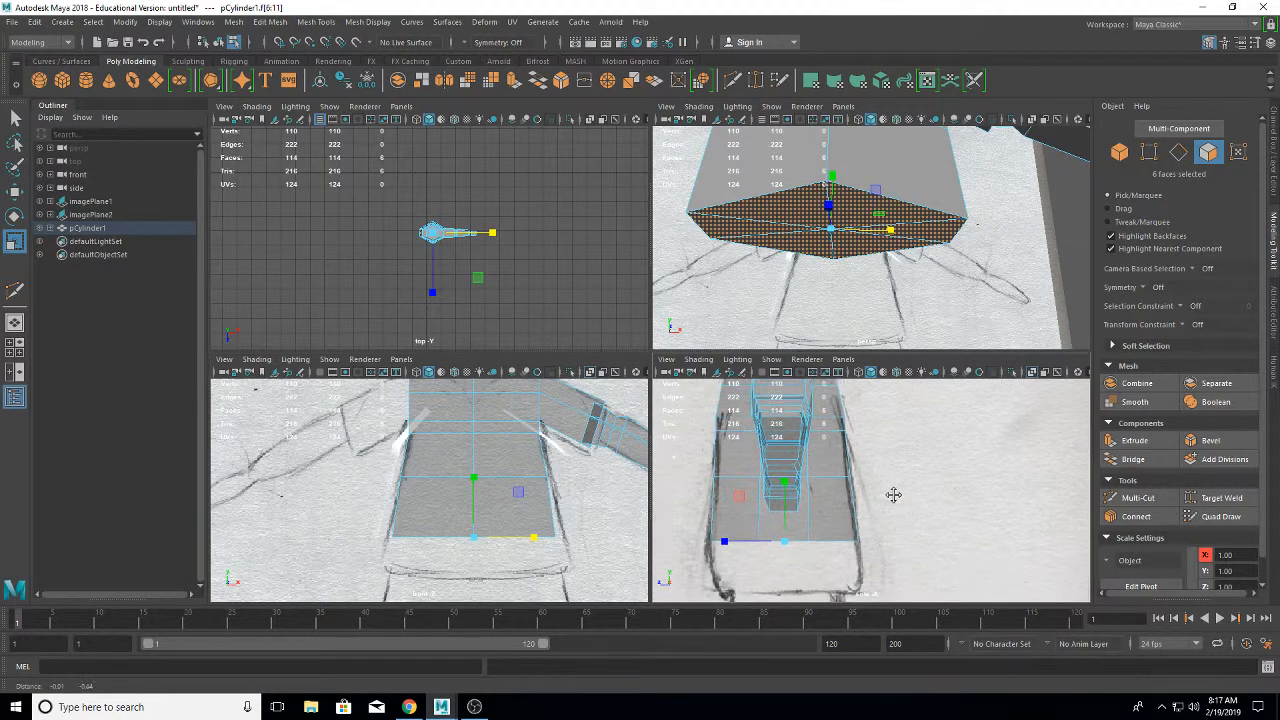
pyautogui.keyDown('alt'); pyautogui.moveTo(894, 494); pyautogui.dragTo(895, 449, button='middle'); pyautogui.keyUp('alt')
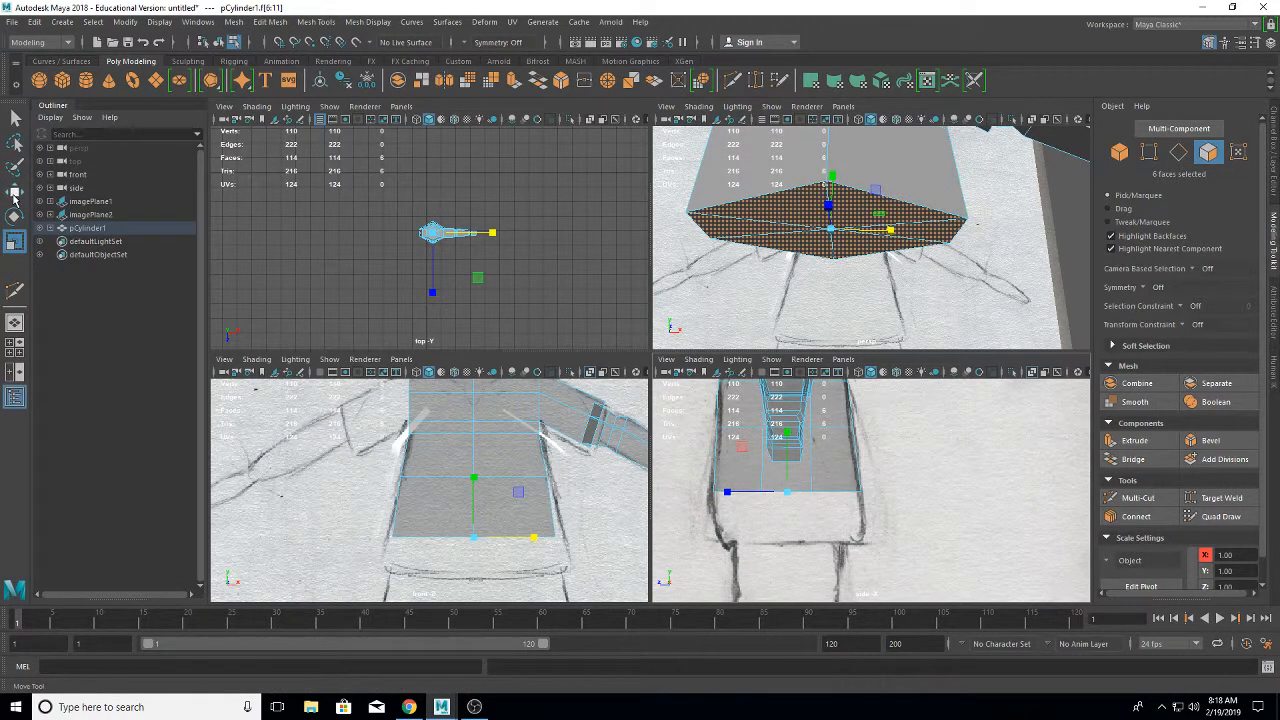
# - Extrude the underside faces down to about Y -1.43, widen them along X to the shirt outline and adjust their Z scale
pyautogui.click(14, 192)
pyautogui.keyDown('alt'); pyautogui.click(473, 479); pyautogui.keyUp('alt')
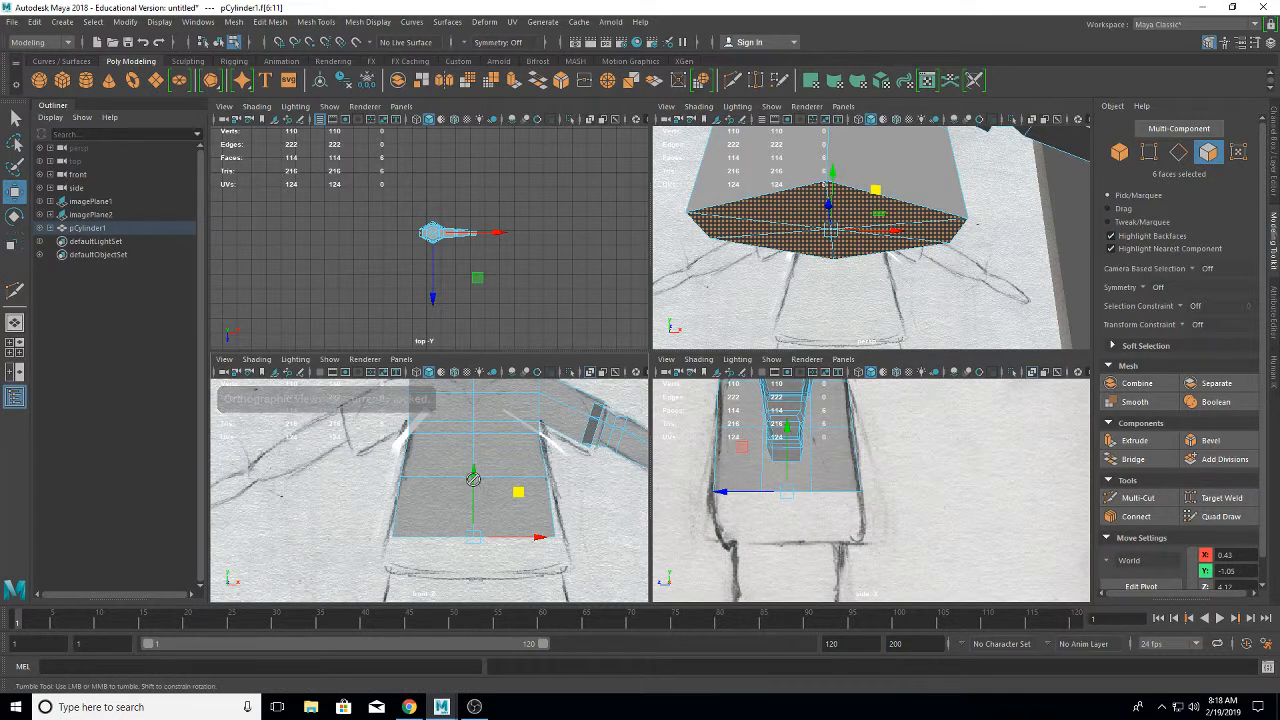
pyautogui.hotkey('ctrl', 'e')
pyautogui.moveTo(474, 490); pyautogui.dragTo(473, 514)
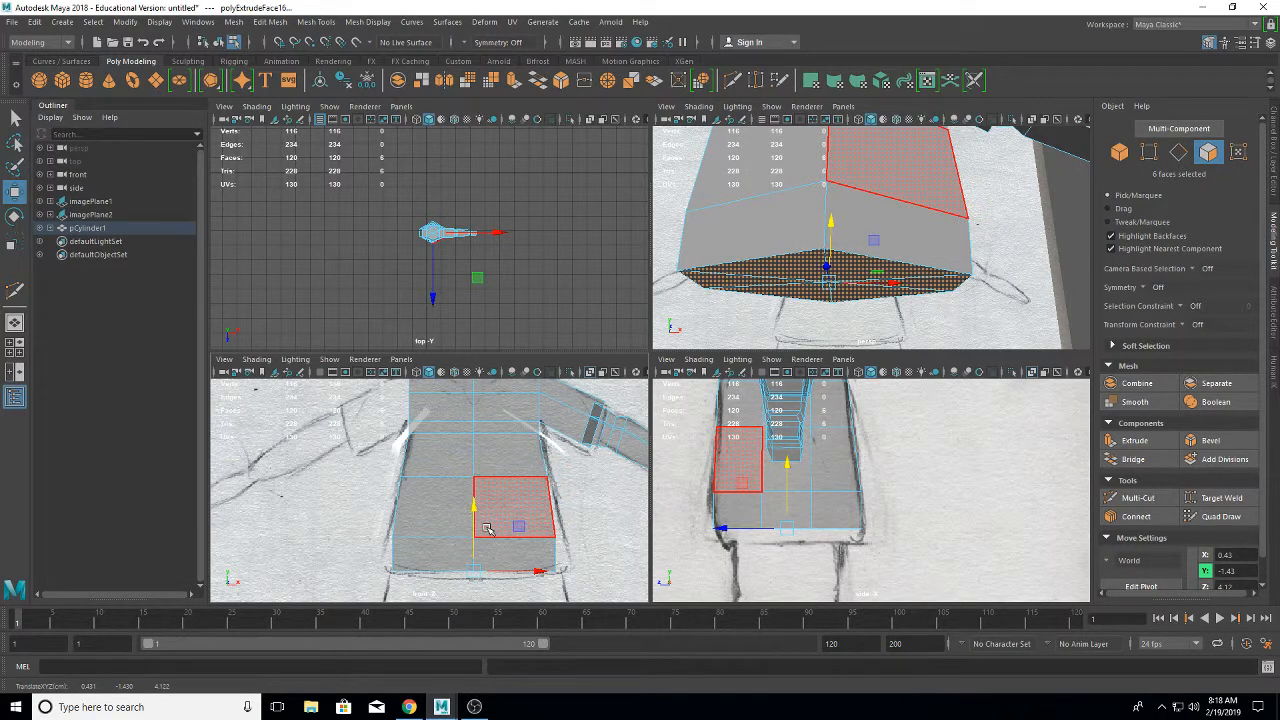
pyautogui.press('r')
pyautogui.moveTo(536, 573); pyautogui.dragTo(537, 569)
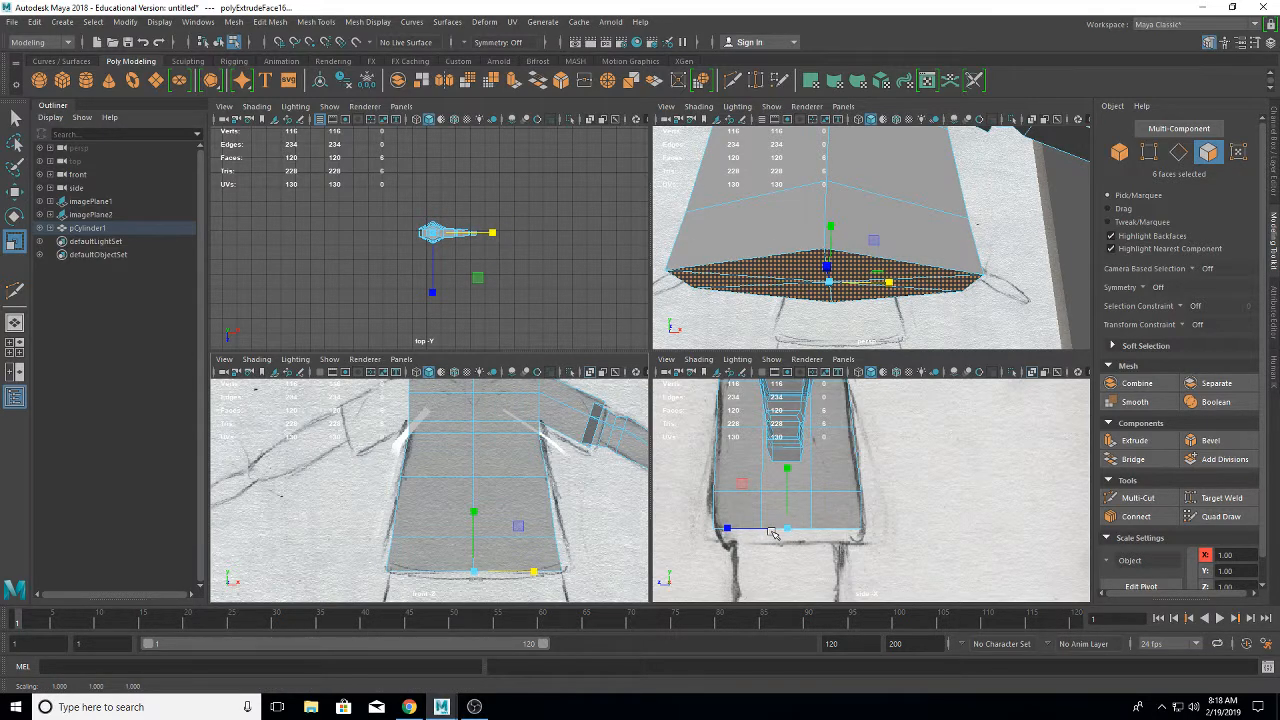
pyautogui.moveTo(728, 529); pyautogui.dragTo(722, 533)
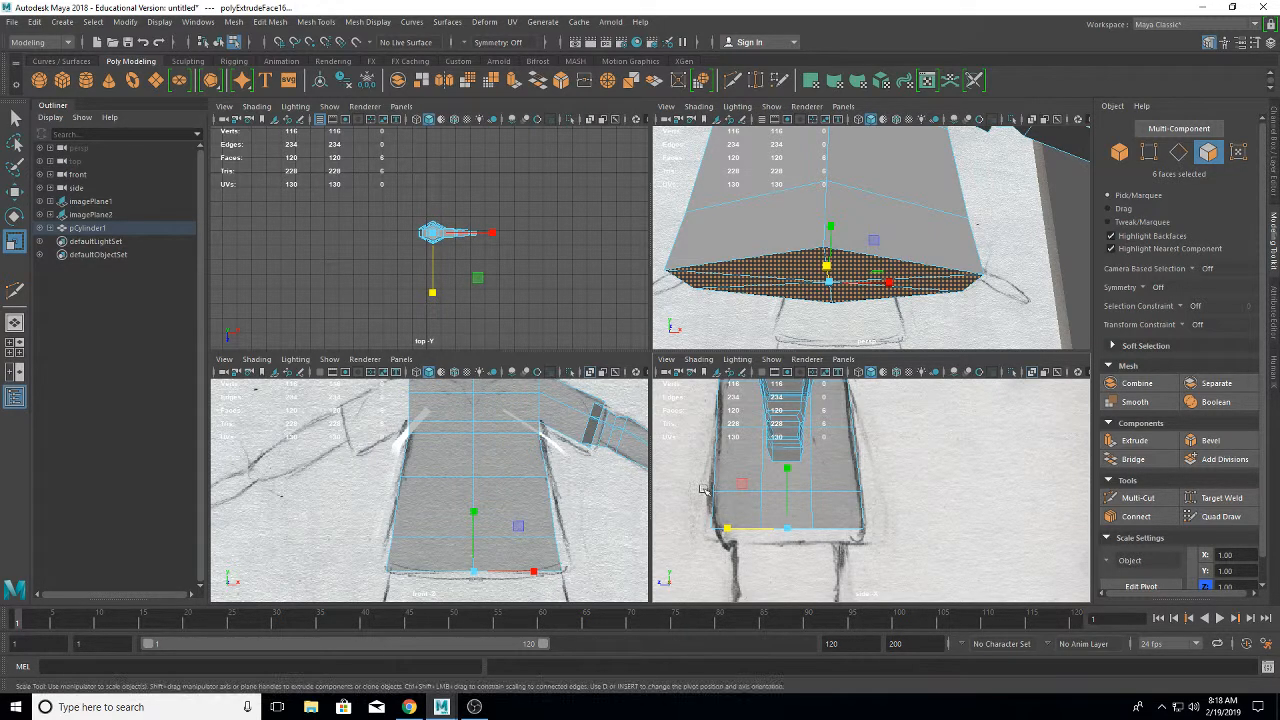
# - Extrude the underside faces down to the shirt hem at about Y -1.57 and scale them in slightly along Z and X
pyautogui.keyDown('alt'); pyautogui.moveTo(878, 313); pyautogui.dragTo(878, 260); pyautogui.keyUp('alt')
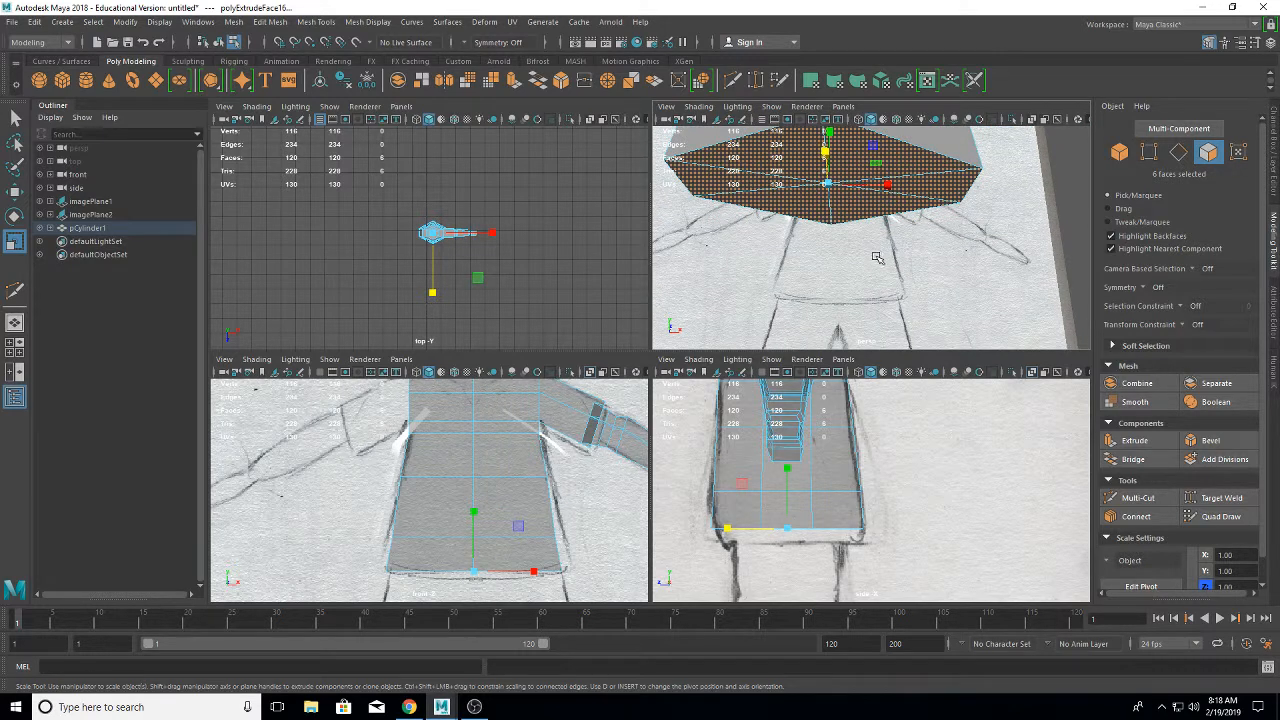
pyautogui.press('w')
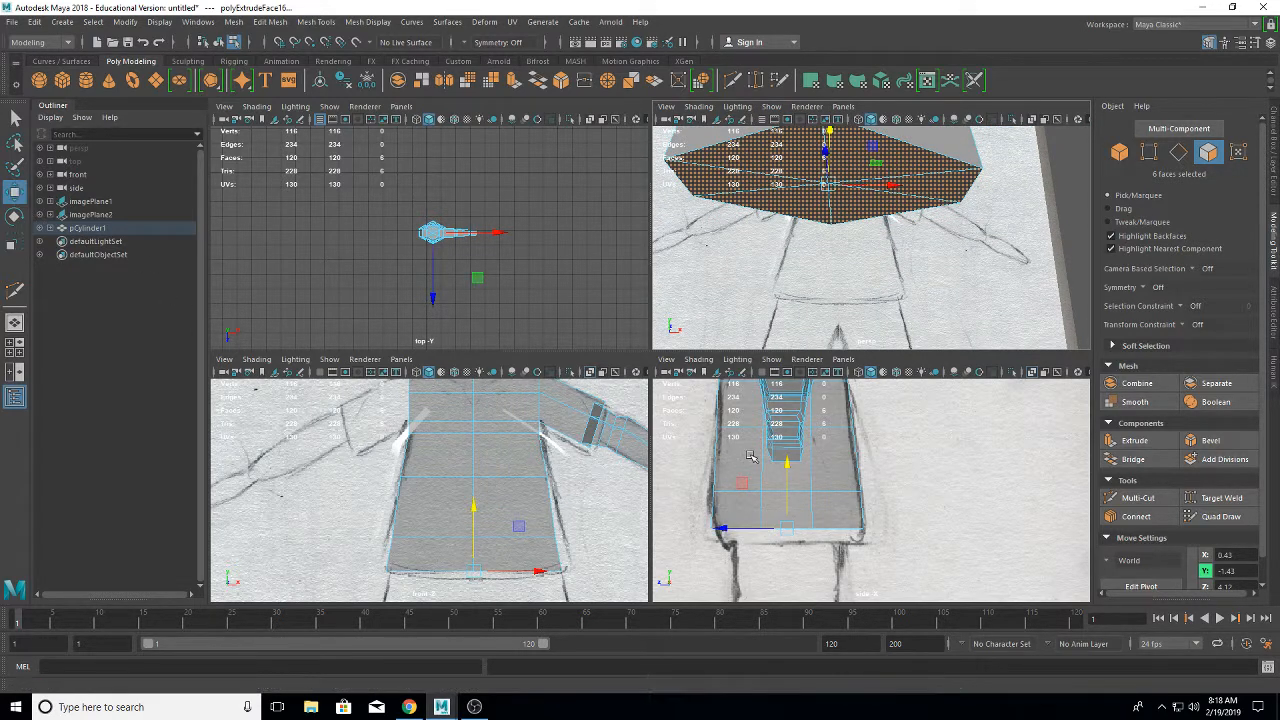
pyautogui.keyDown('shift'); pyautogui.moveTo(787, 475); pyautogui.dragTo(787, 489); pyautogui.keyUp('shift')
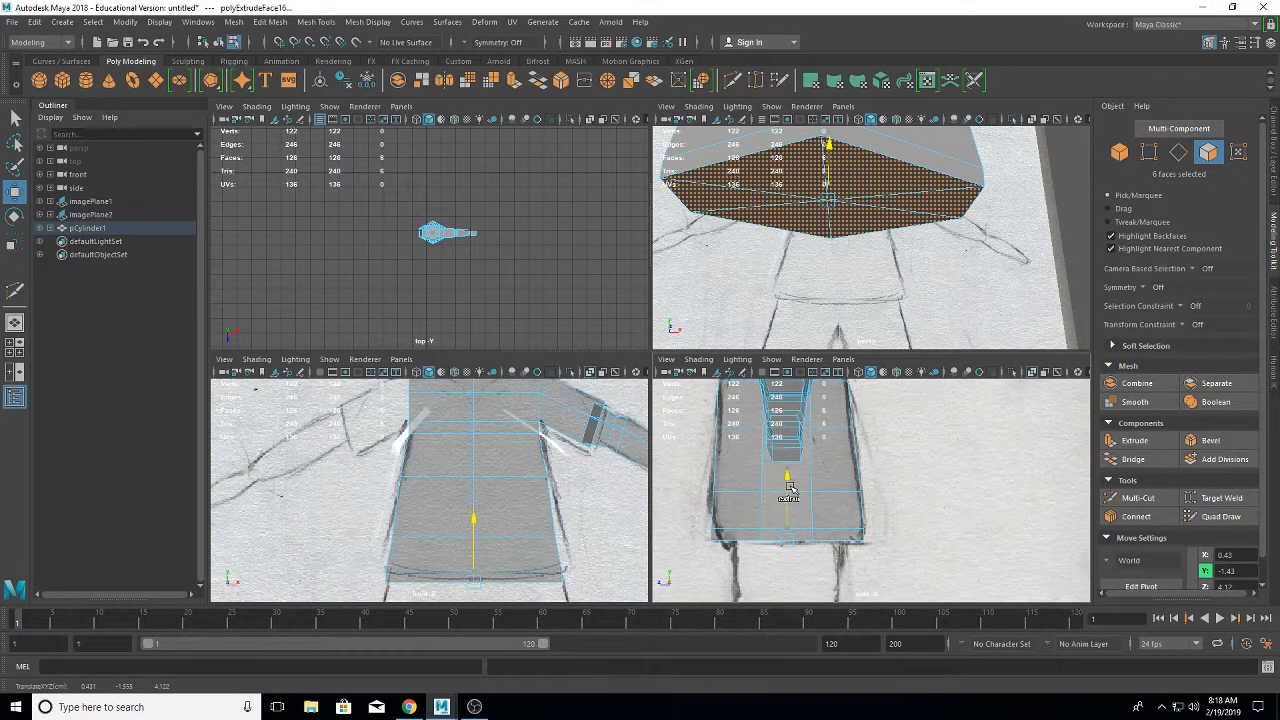
pyautogui.hotkey('ctrl', 'e')
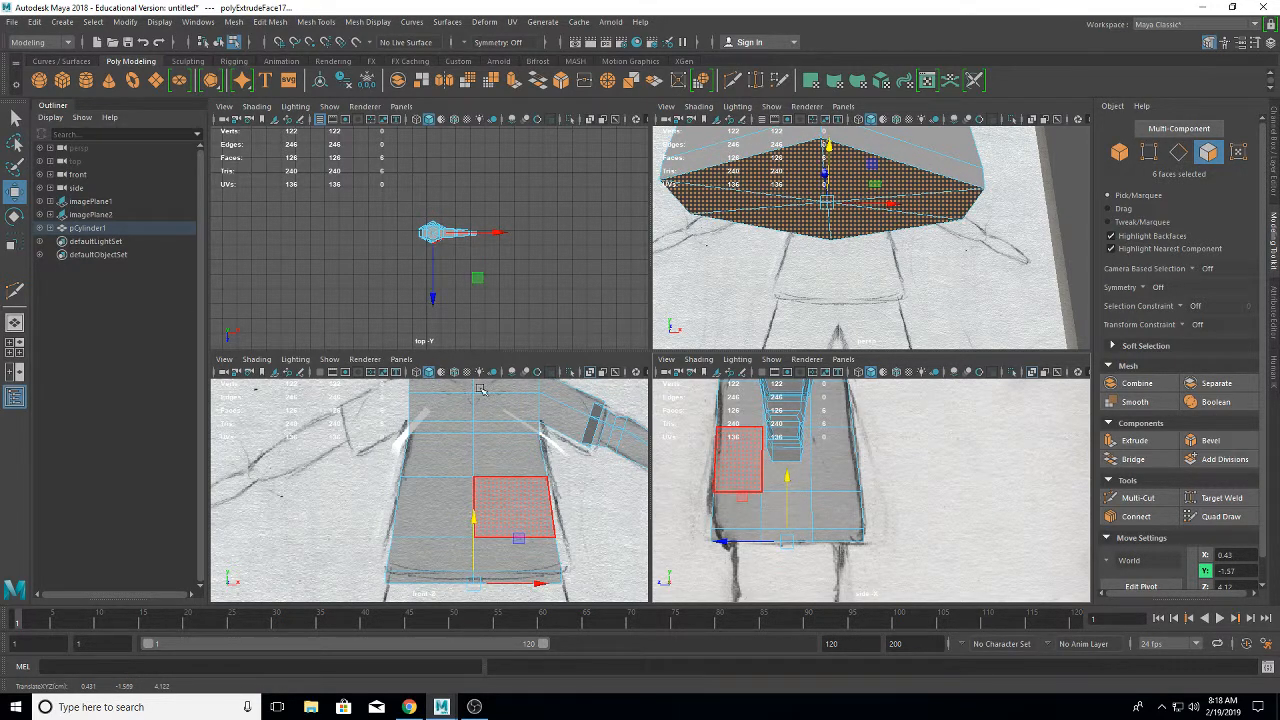
pyautogui.click(14, 241)
pyautogui.moveTo(725, 543); pyautogui.dragTo(725, 542)
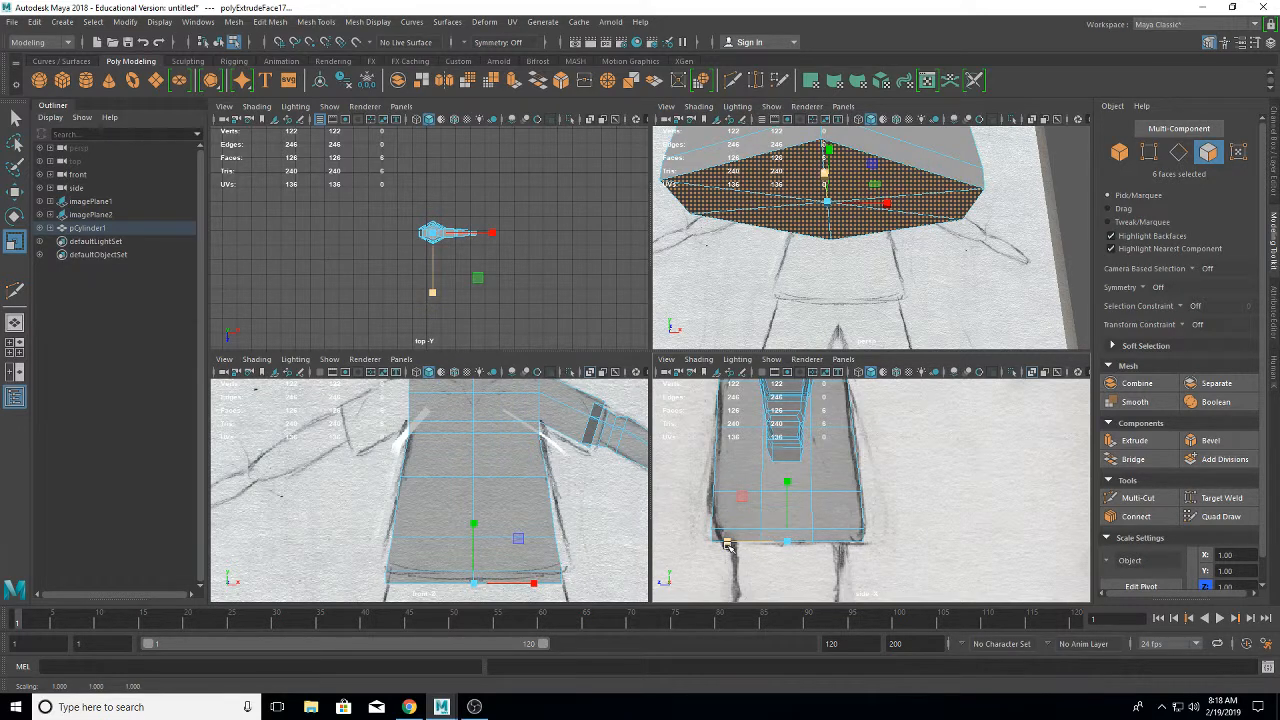
pyautogui.moveTo(727, 543); pyautogui.dragTo(727, 541)
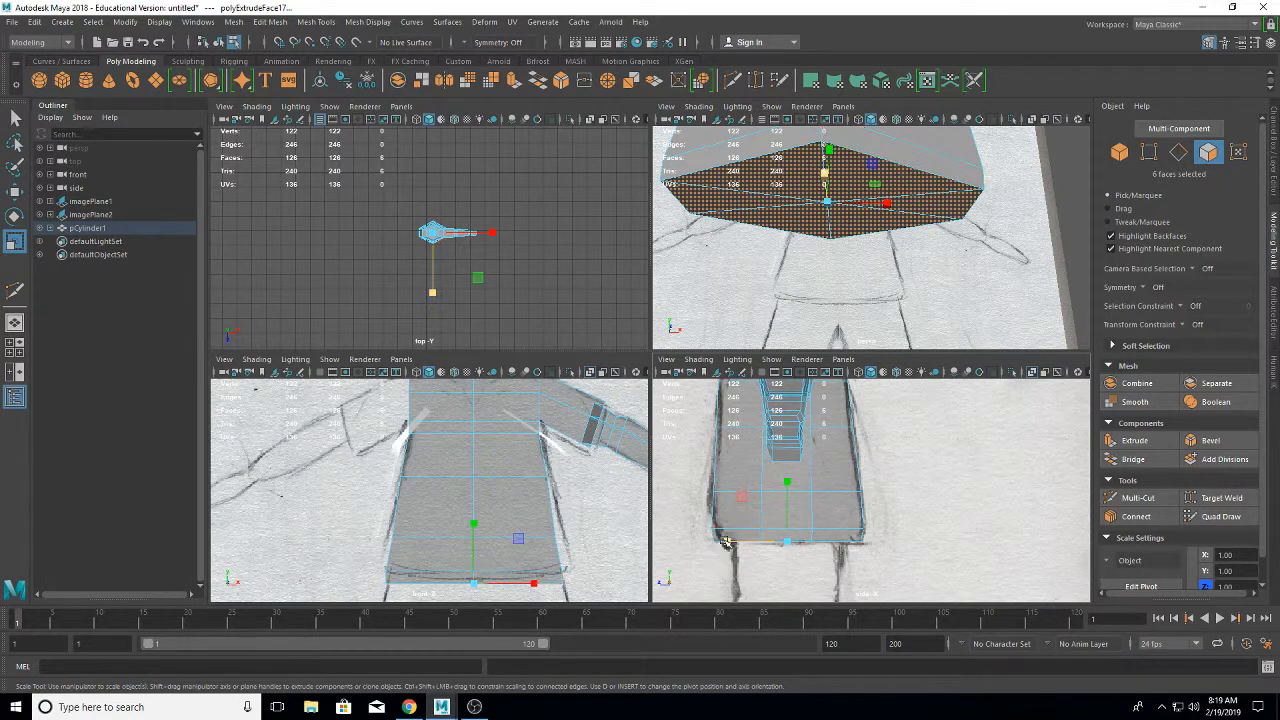
pyautogui.moveTo(533, 583); pyautogui.dragTo(536, 588)
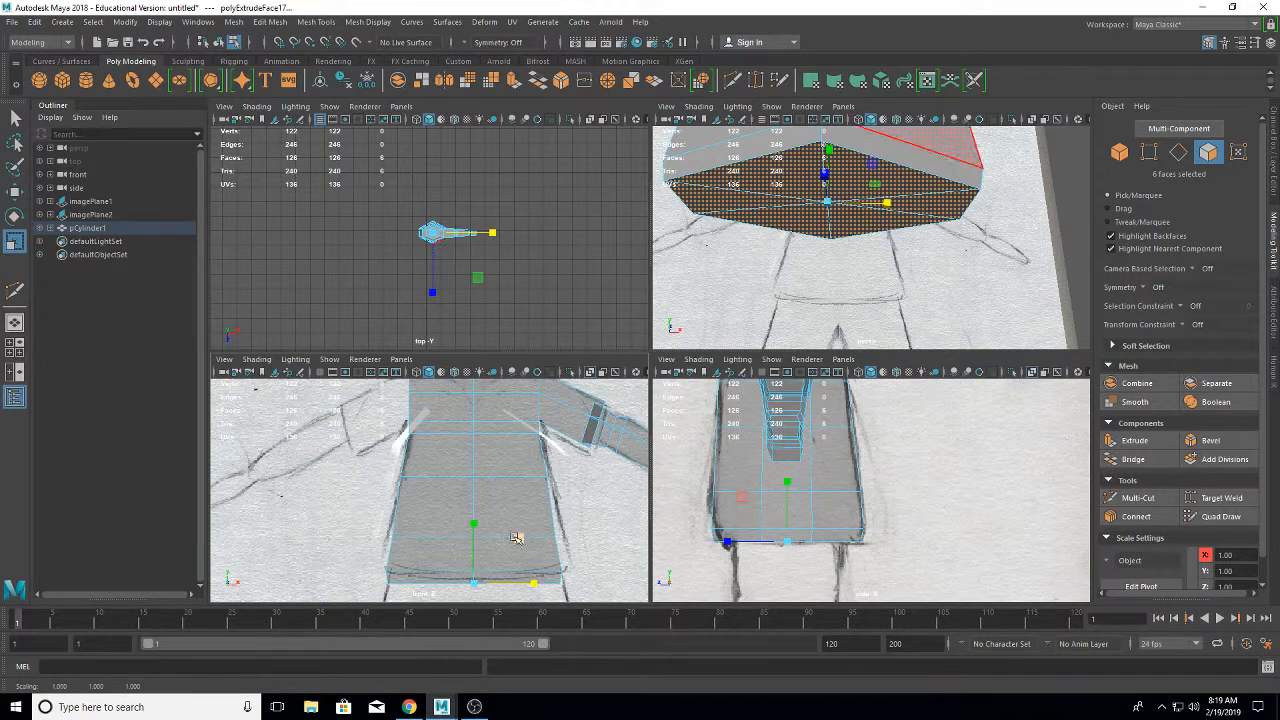
pyautogui.click(15, 195)
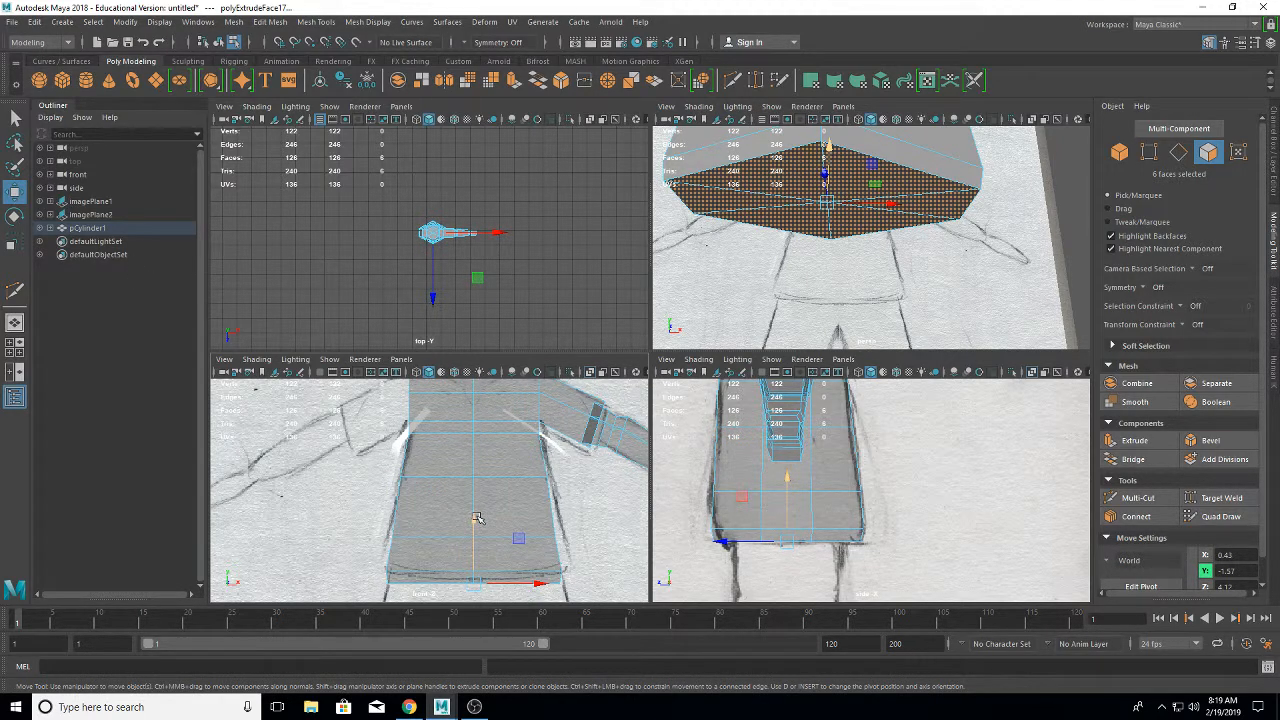
pyautogui.hotkey('ctrl', 'e')
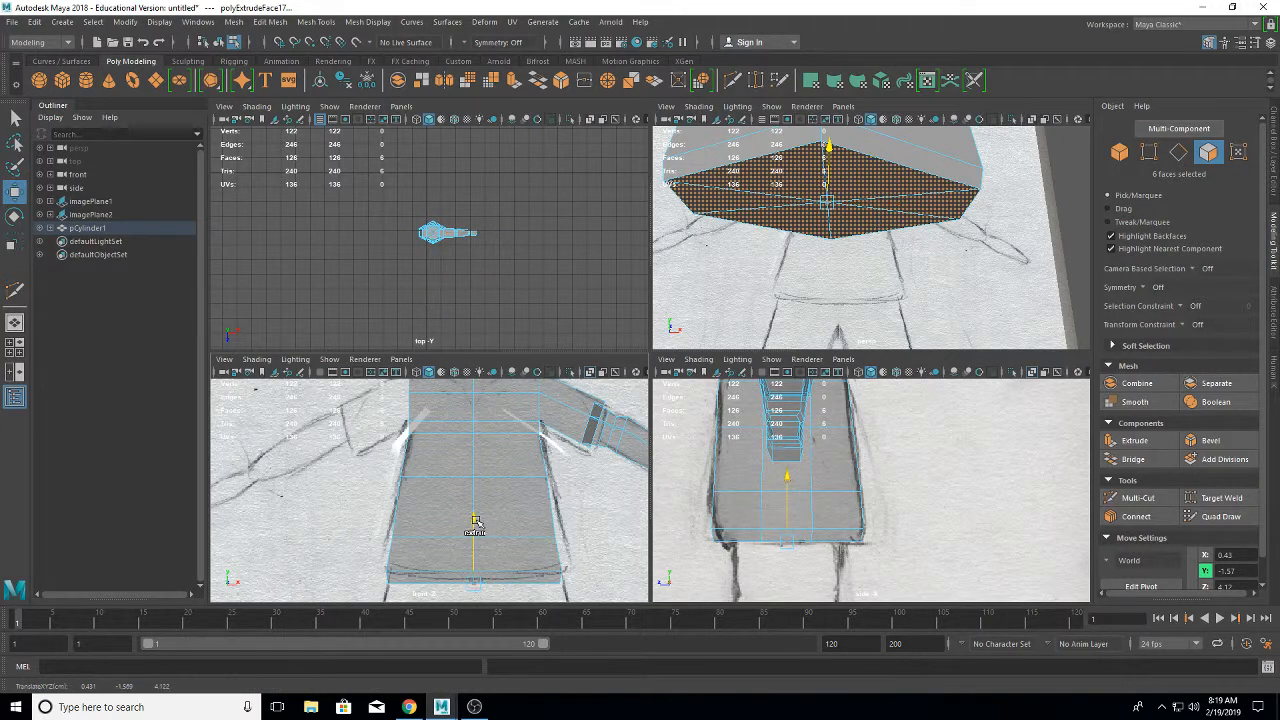
pyautogui.moveTo(475, 522); pyautogui.dragTo(478, 520)
pyautogui.hotkey('ctrl', 'z')
pyautogui.hotkey('ctrl', 'z')
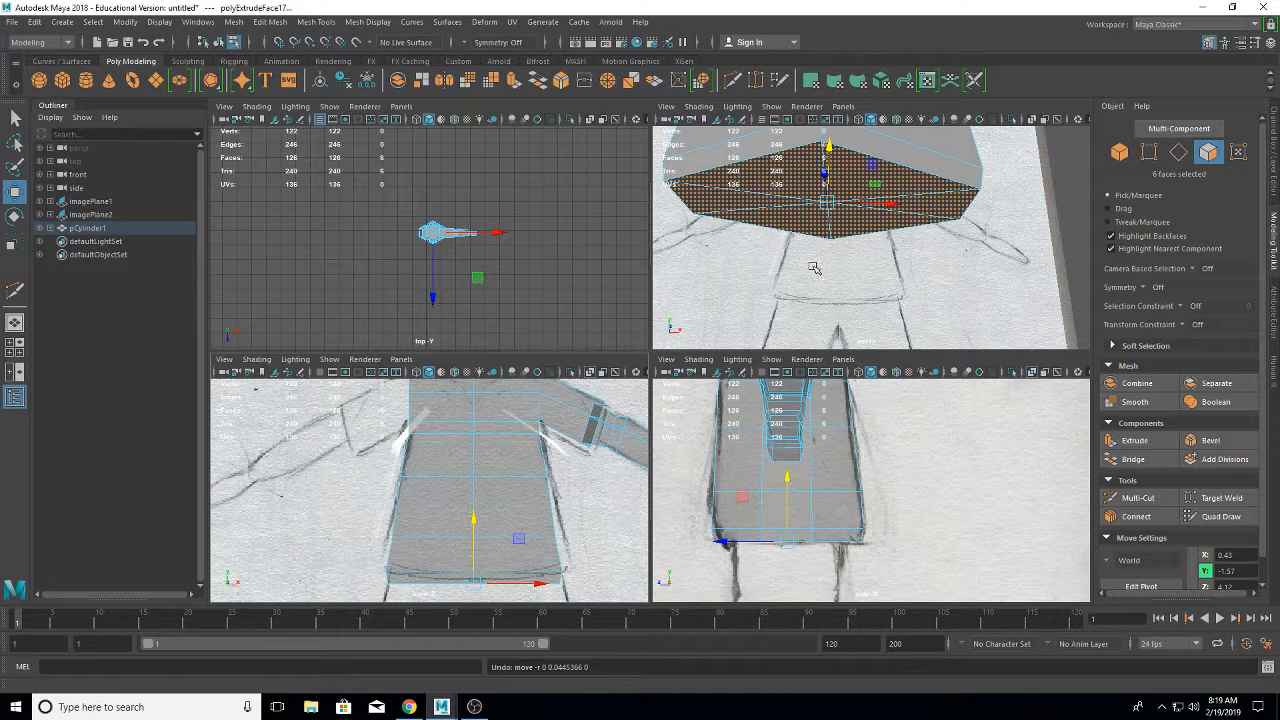
# - Extrude the six underside faces with a slight inset and extrude them up inside the shirt to about Y -1.47
pyautogui.press('r')
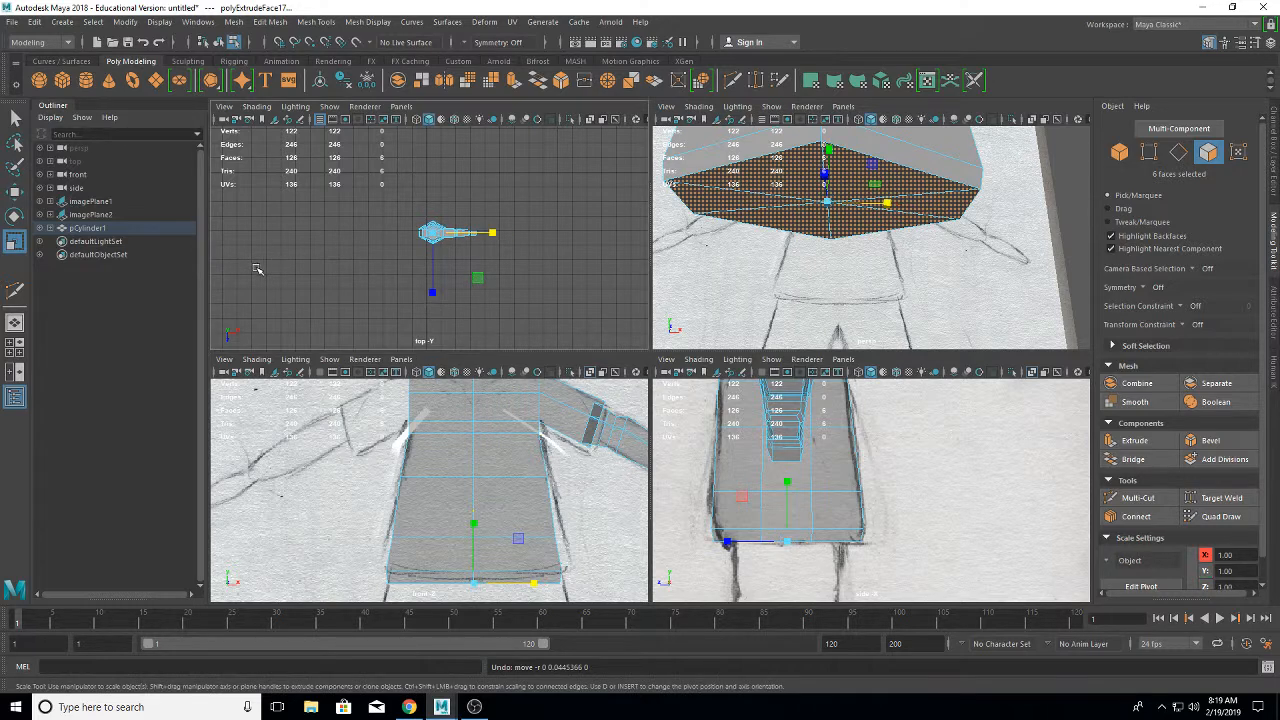
pyautogui.keyDown('shift'); pyautogui.moveTo(830, 206); pyautogui.dragTo(818, 220); pyautogui.keyUp('shift')
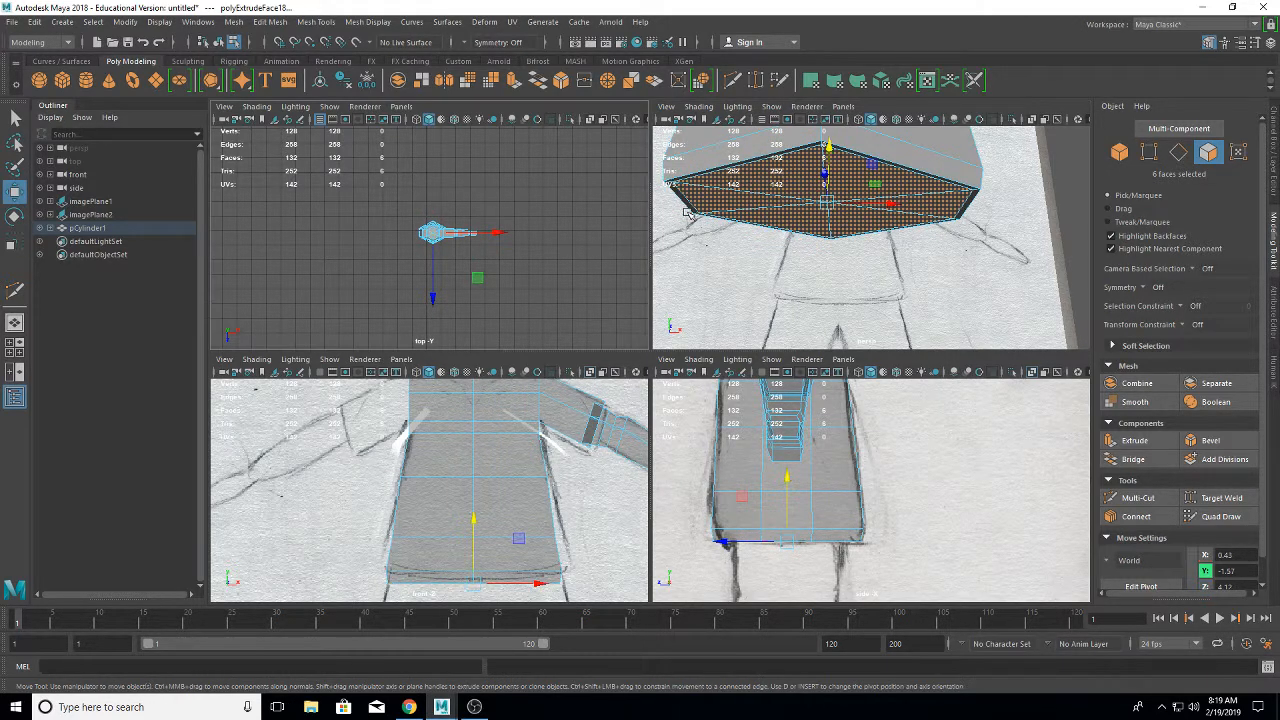
pyautogui.press('w')
pyautogui.keyDown('shift'); pyautogui.moveTo(831, 164); pyautogui.dragTo(836, 147); pyautogui.keyUp('shift')
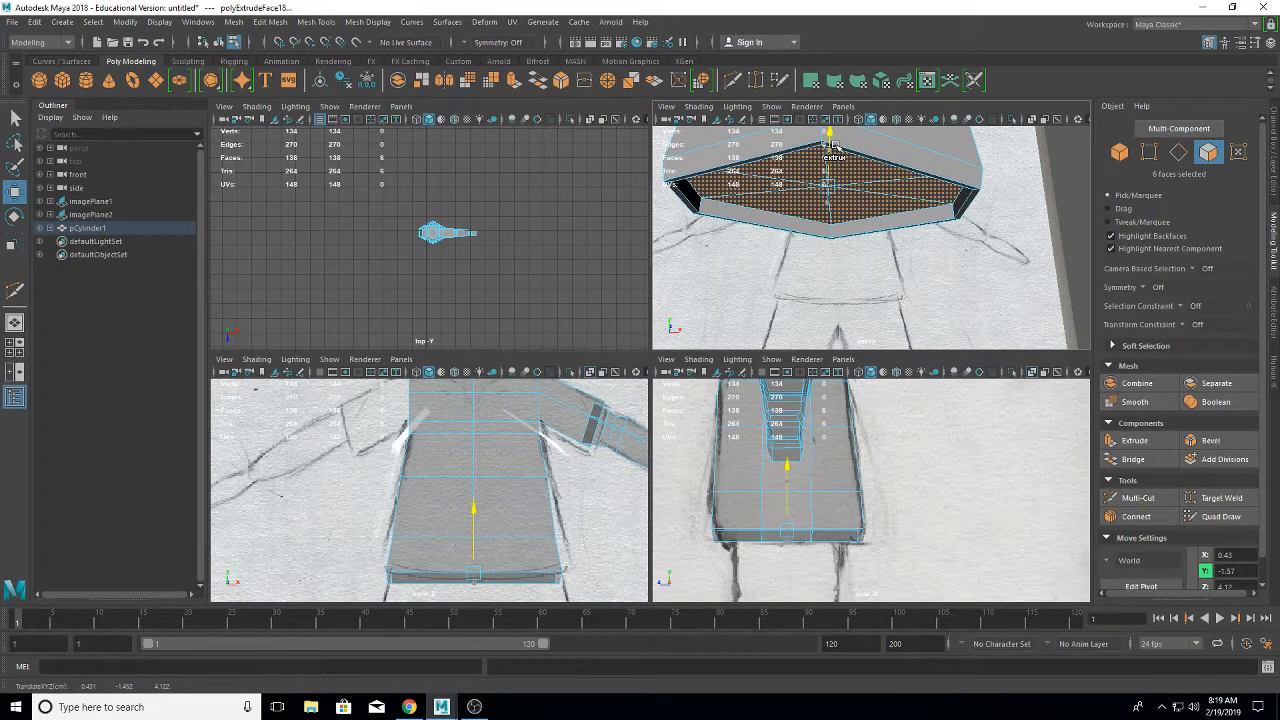
pyautogui.keyDown('shift'); pyautogui.moveTo(835, 146); pyautogui.dragTo(838, 148); pyautogui.keyUp('shift')
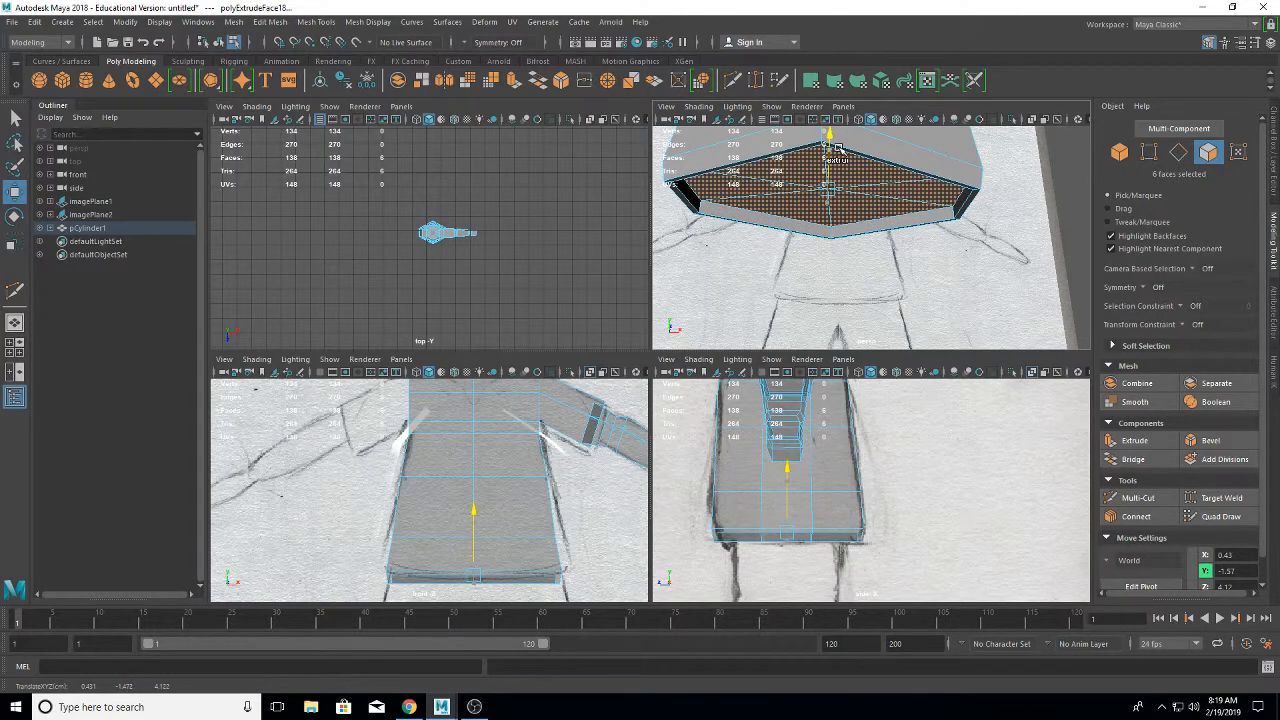
# - Extrude the recessed underside faces with a slight scale adjustment, then extrude them down below the shirt hem to about Y -2.11
pyautogui.hotkey('ctrl', 'e')
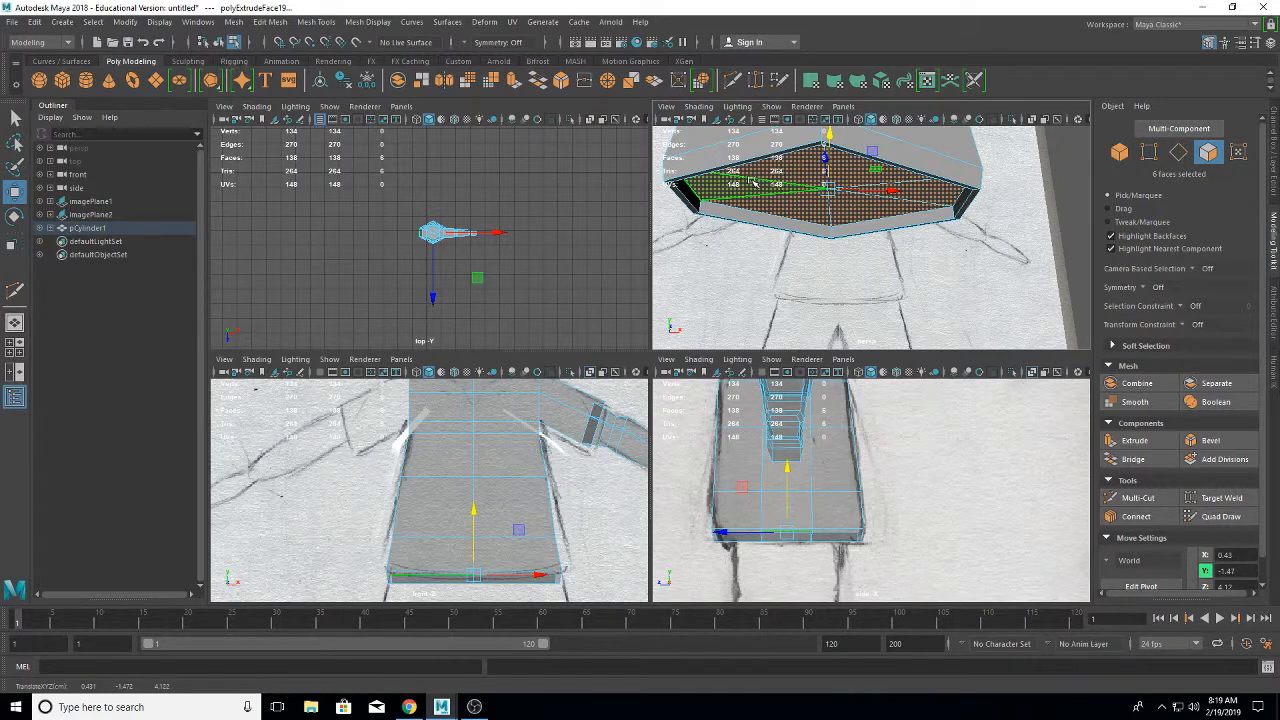
pyautogui.press('r')
pyautogui.moveTo(828, 189)
pyautogui.keyDown('shift'); pyautogui.mouseDown()
pyautogui.moveTo(850, 198)
pyautogui.moveTo(828, 196)
pyautogui.mouseUp(); pyautogui.keyUp('shift')
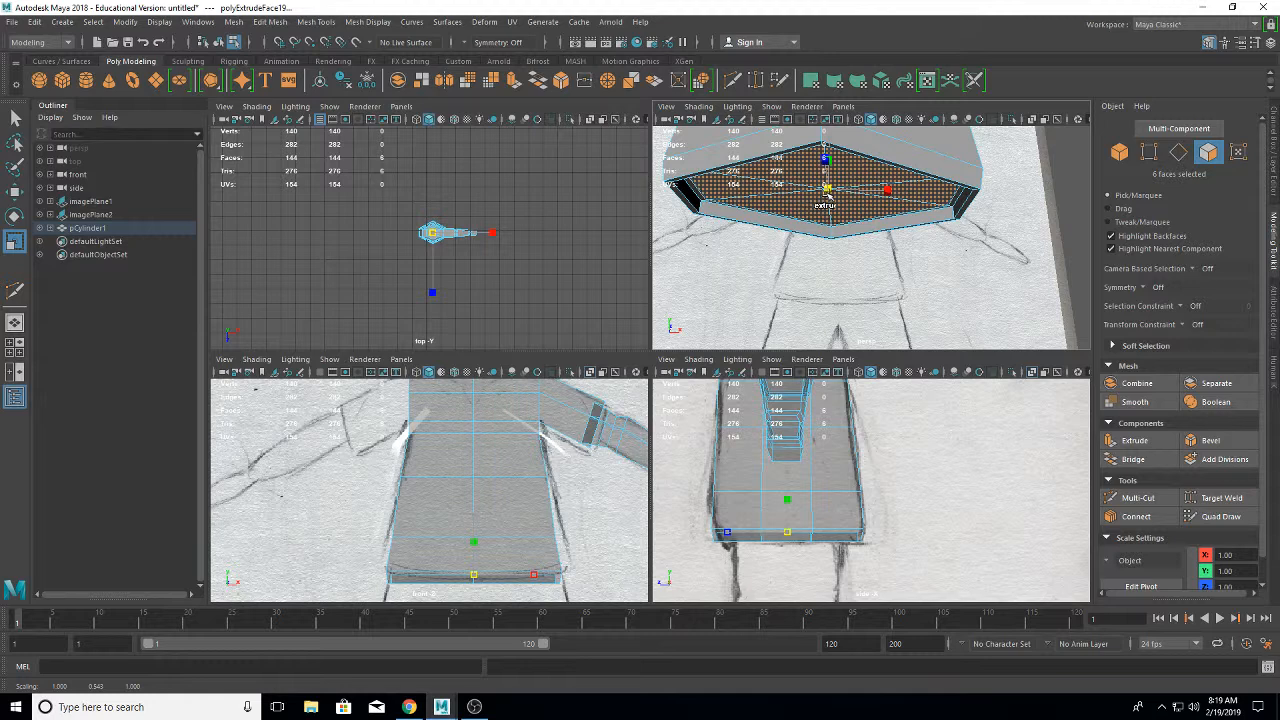
pyautogui.hotkey('ctrl', 'e')
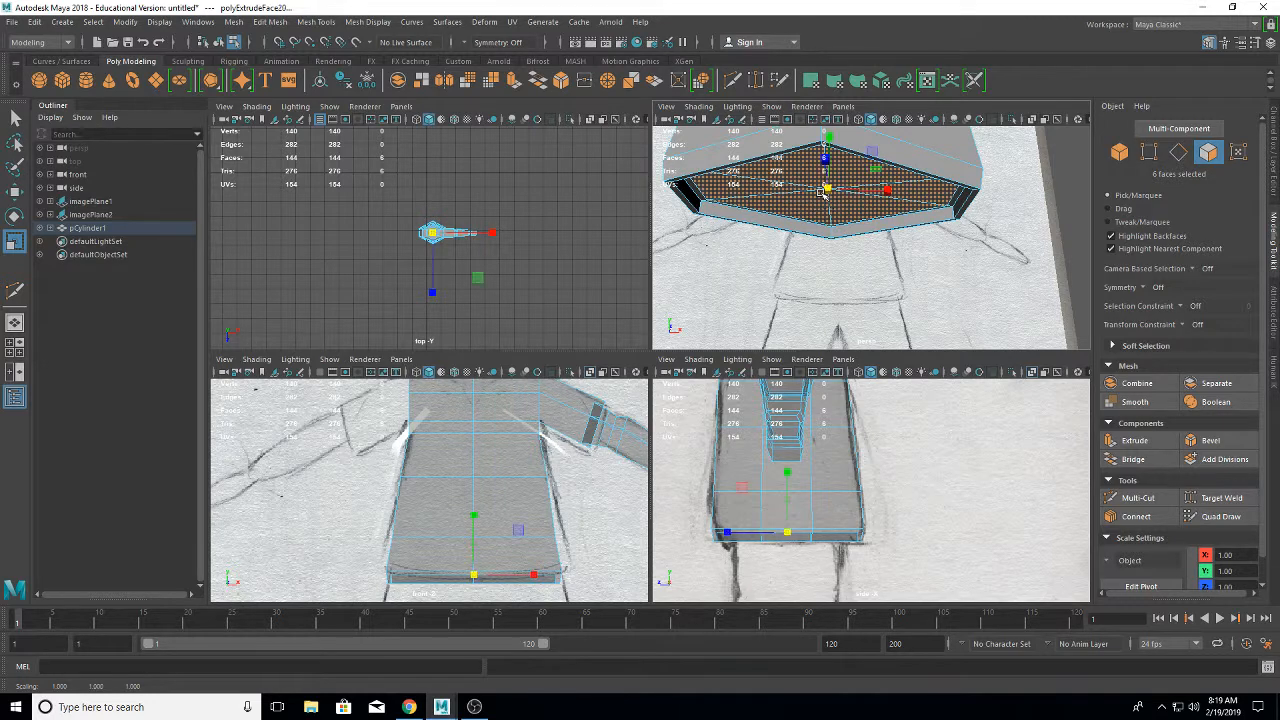
pyautogui.click(15, 192)
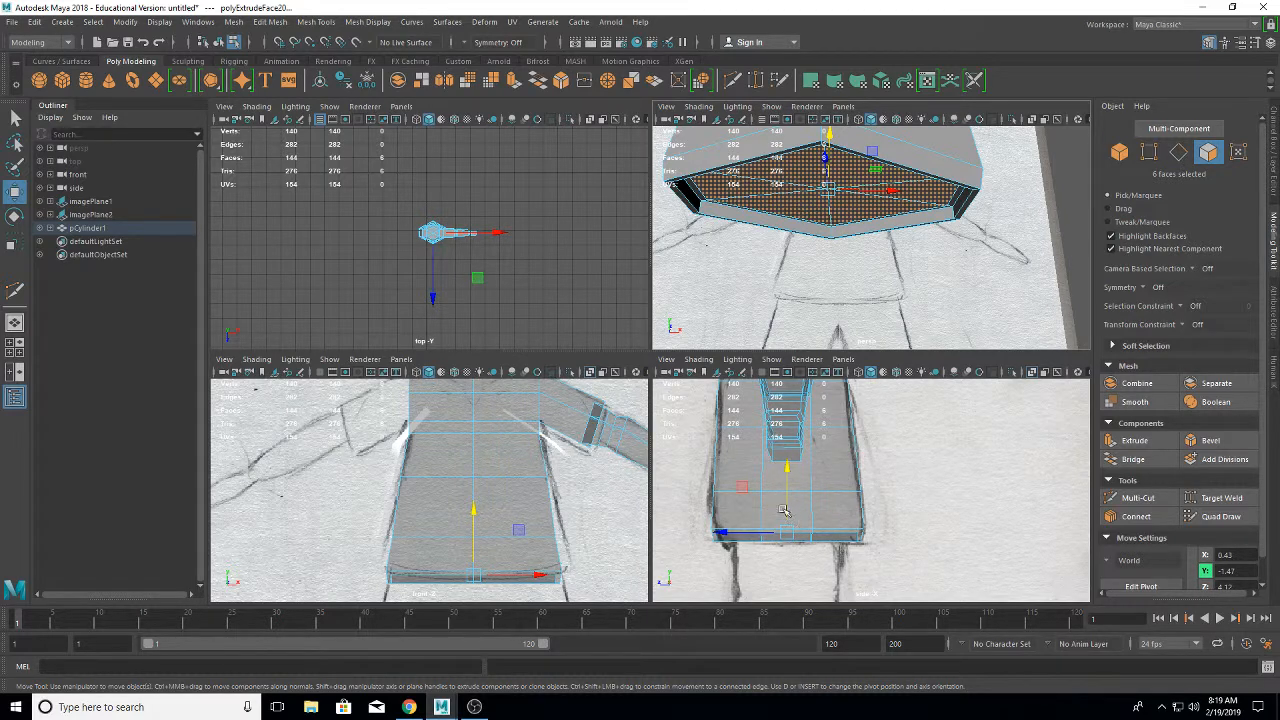
pyautogui.keyDown('shift'); pyautogui.moveTo(787, 489); pyautogui.dragTo(787, 555); pyautogui.keyUp('shift')
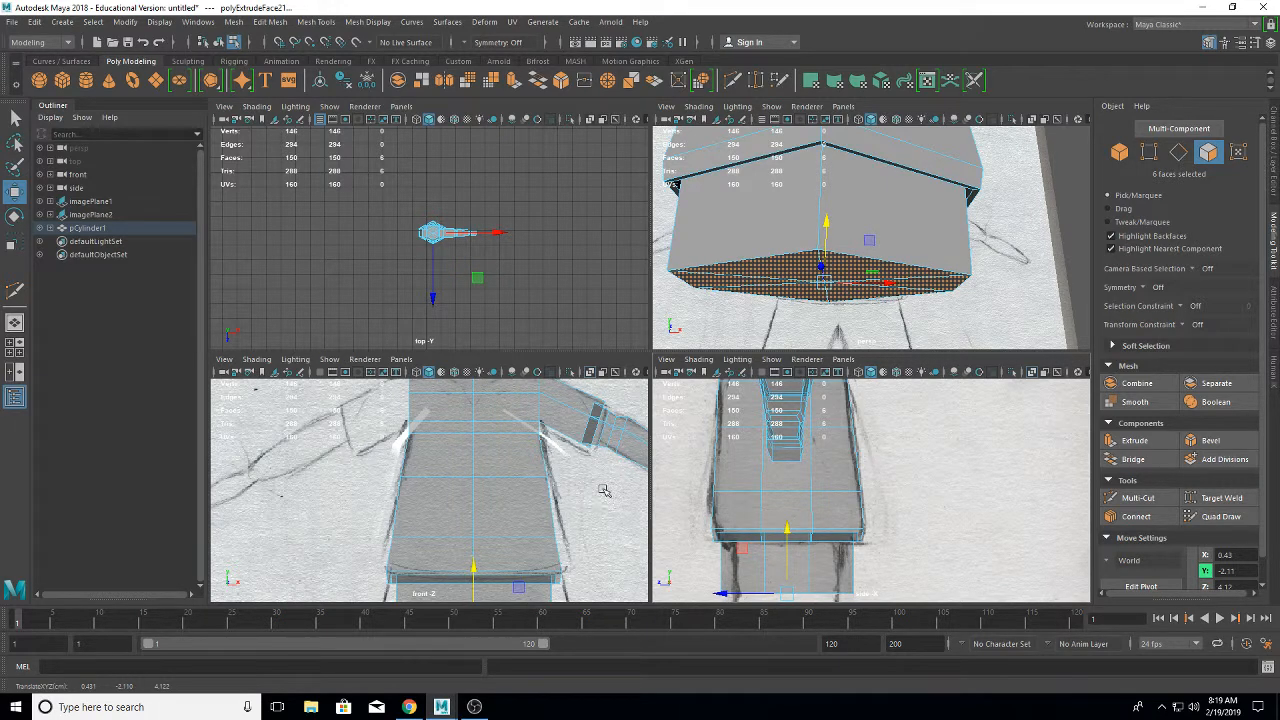
# - Raise the extruded underside faces to about Y -1.73 and widen them along X toward the shorts outline of the front reference
pyautogui.scroll(-5, 586, 506)
pyautogui.keyDown('alt'); pyautogui.moveTo(605, 373); pyautogui.dragTo(603, 383, button='middle'); pyautogui.keyUp('alt')
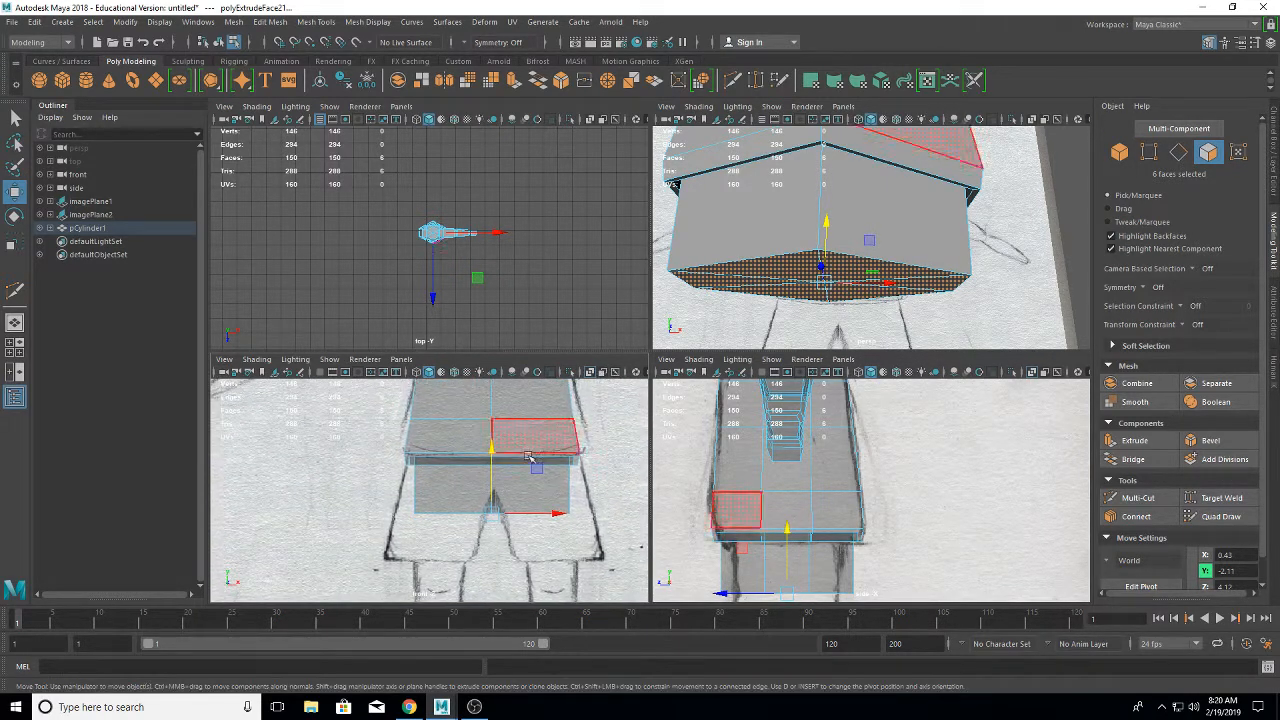
pyautogui.moveTo(491, 480); pyautogui.dragTo(499, 446)
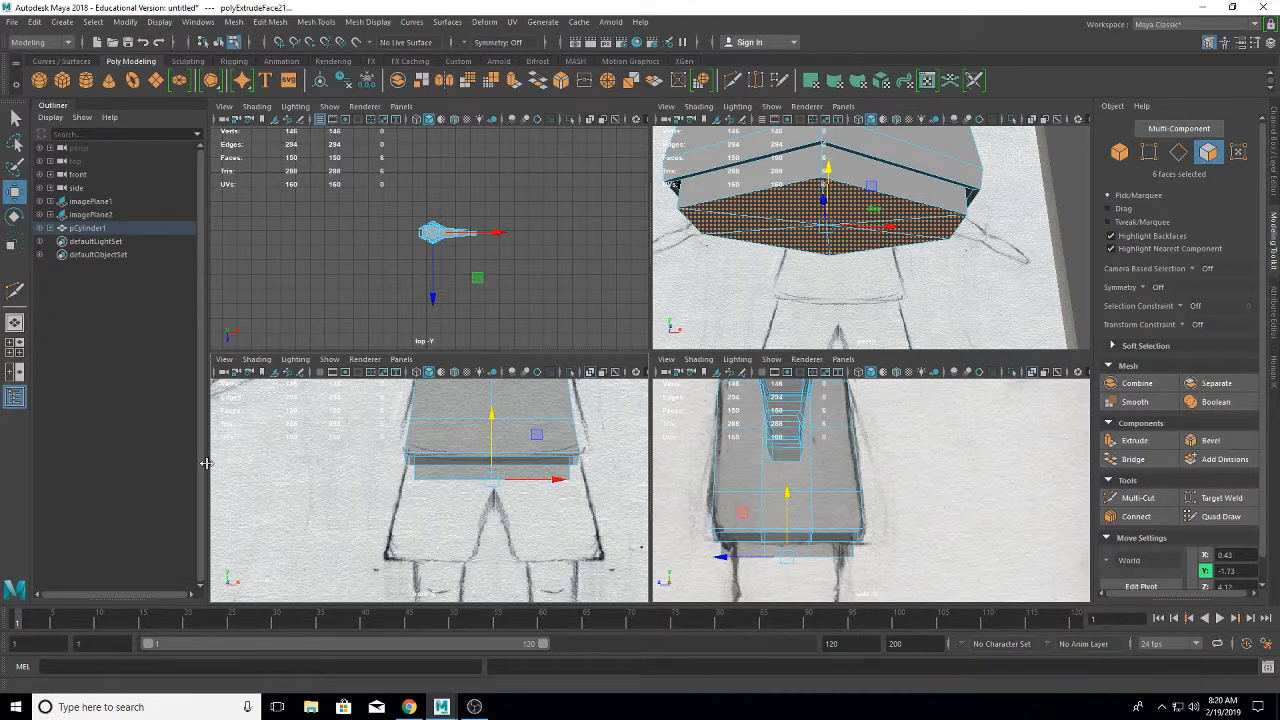
pyautogui.click(14, 240)
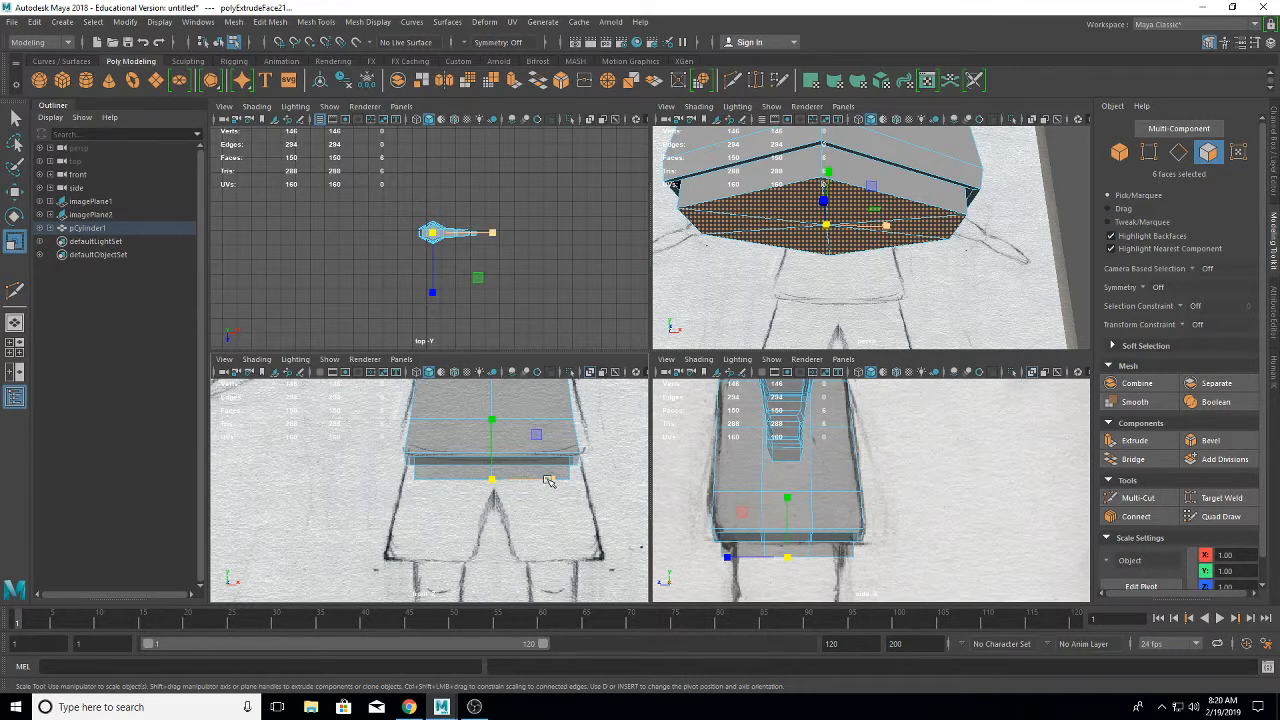
pyautogui.moveTo(552, 480); pyautogui.dragTo(560, 482)
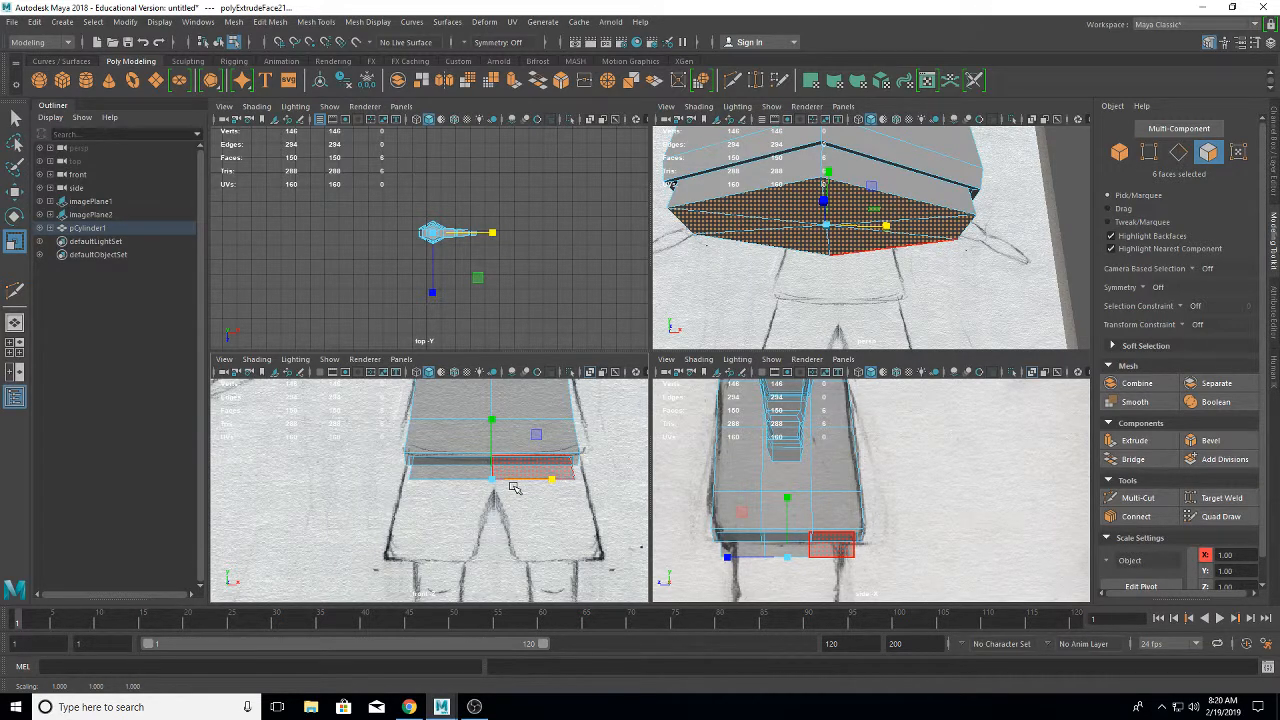
# - Select the three centre vertices of the underside and lower them to the crotch point at about Y -1.87
pyautogui.moveTo(518, 322); pyautogui.dragTo(484, 330, button='right')
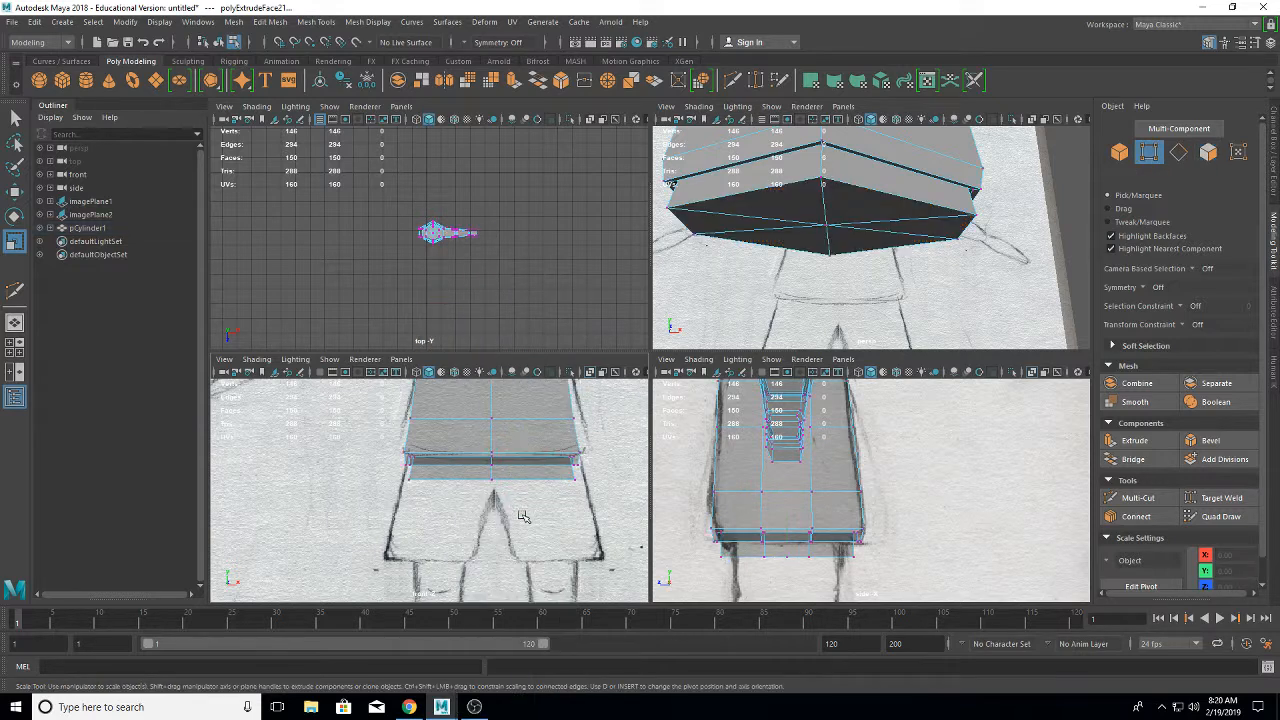
pyautogui.moveTo(484, 473); pyautogui.dragTo(494, 482)
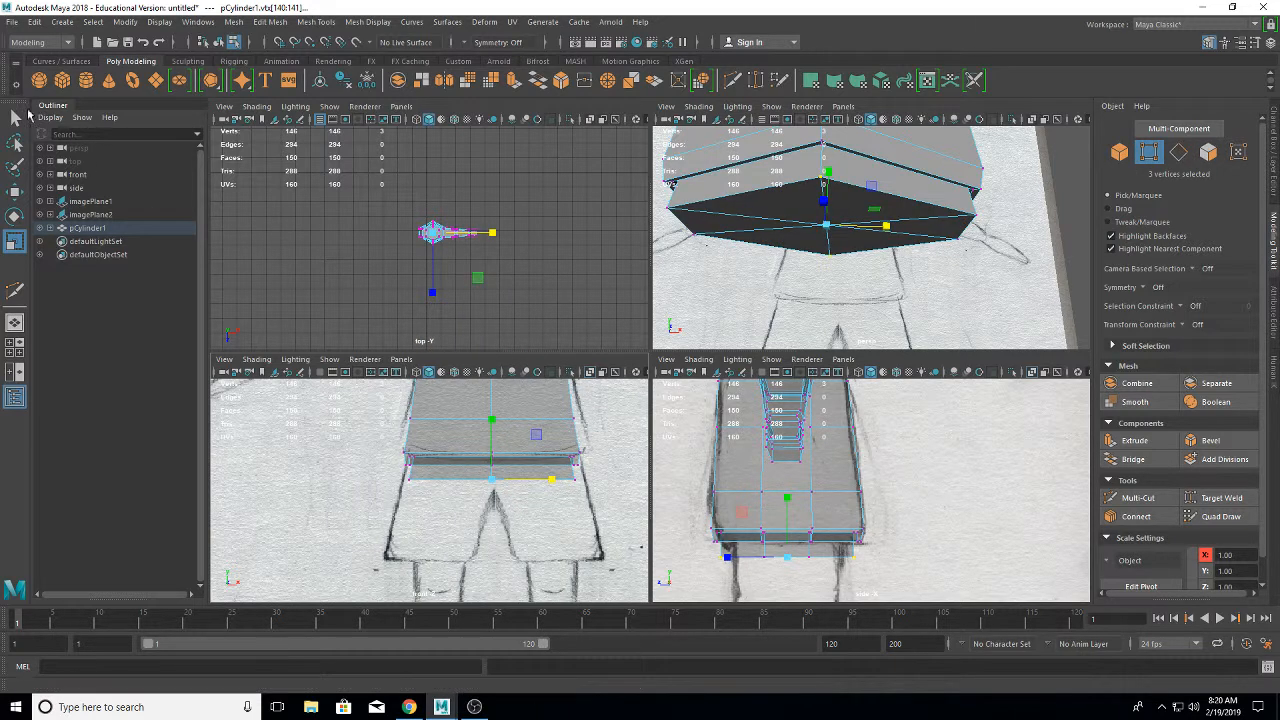
pyautogui.click(15, 190)
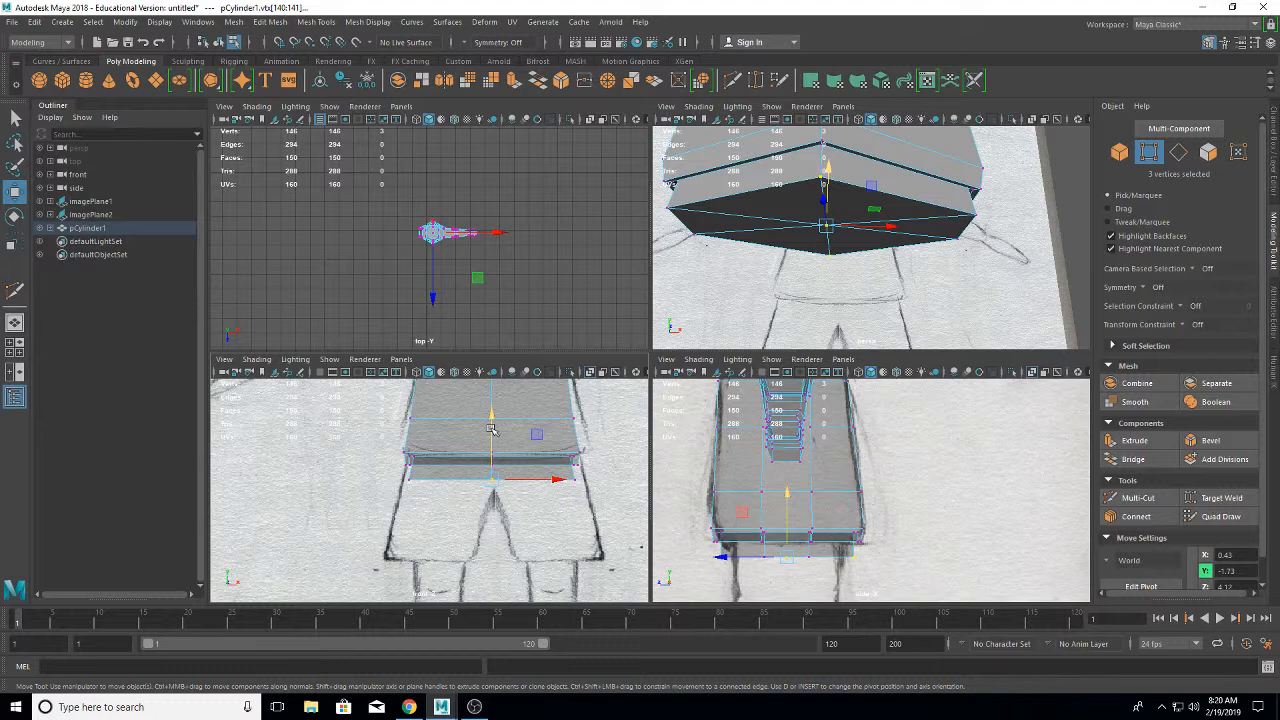
pyautogui.moveTo(490, 426); pyautogui.dragTo(488, 441)
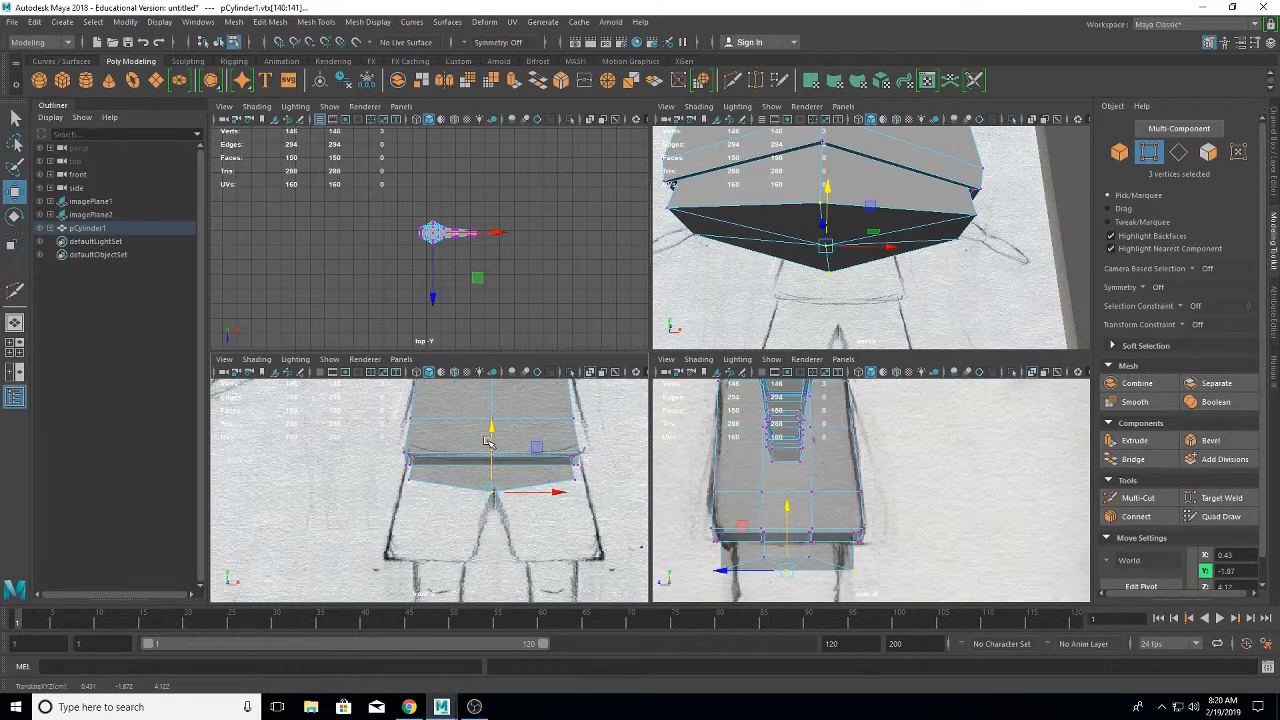
# - Return to object selection and shift the whole body slightly along X to about 0.48
pyautogui.rightClick(526, 472)
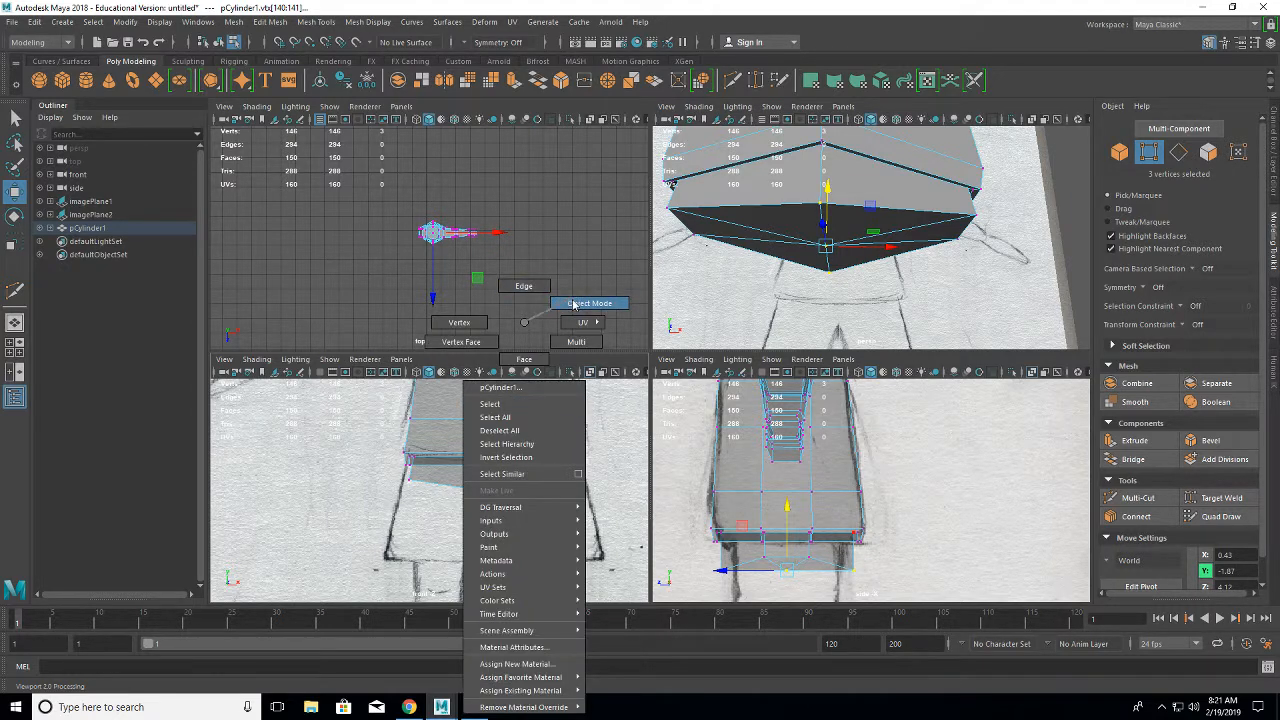
pyautogui.click(589, 303)
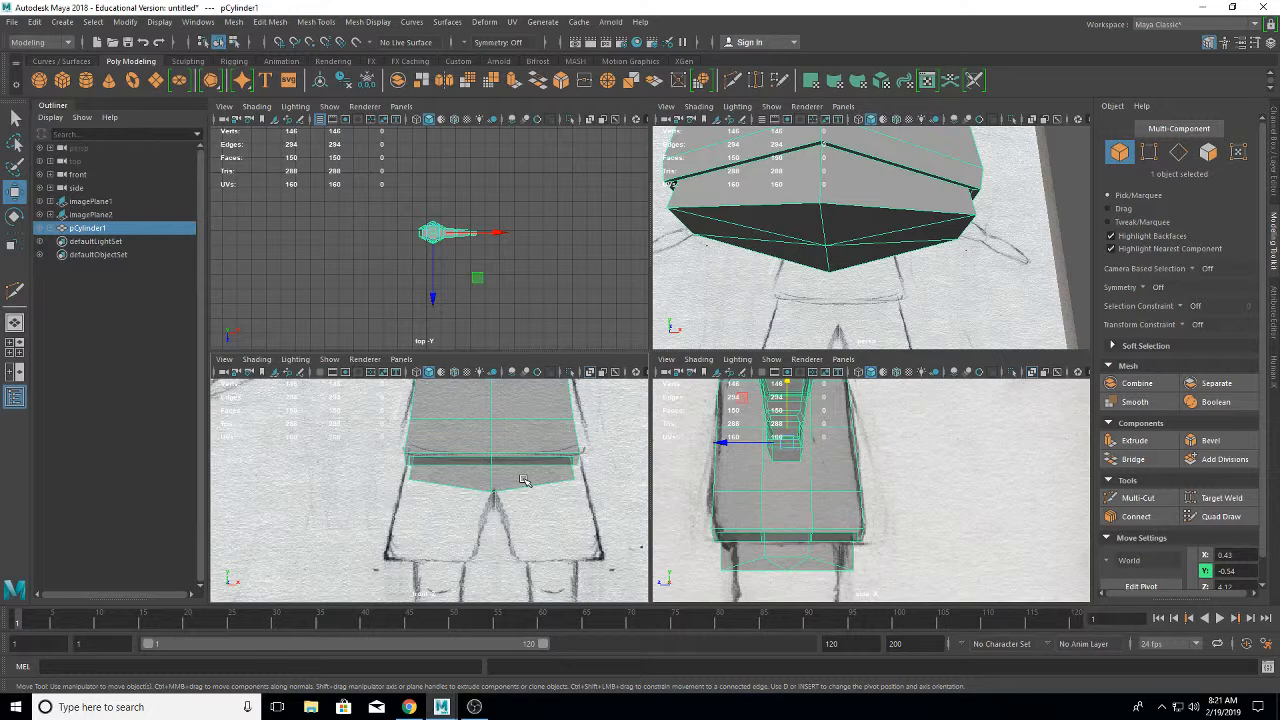
pyautogui.moveTo(498, 233); pyautogui.dragTo(503, 236)
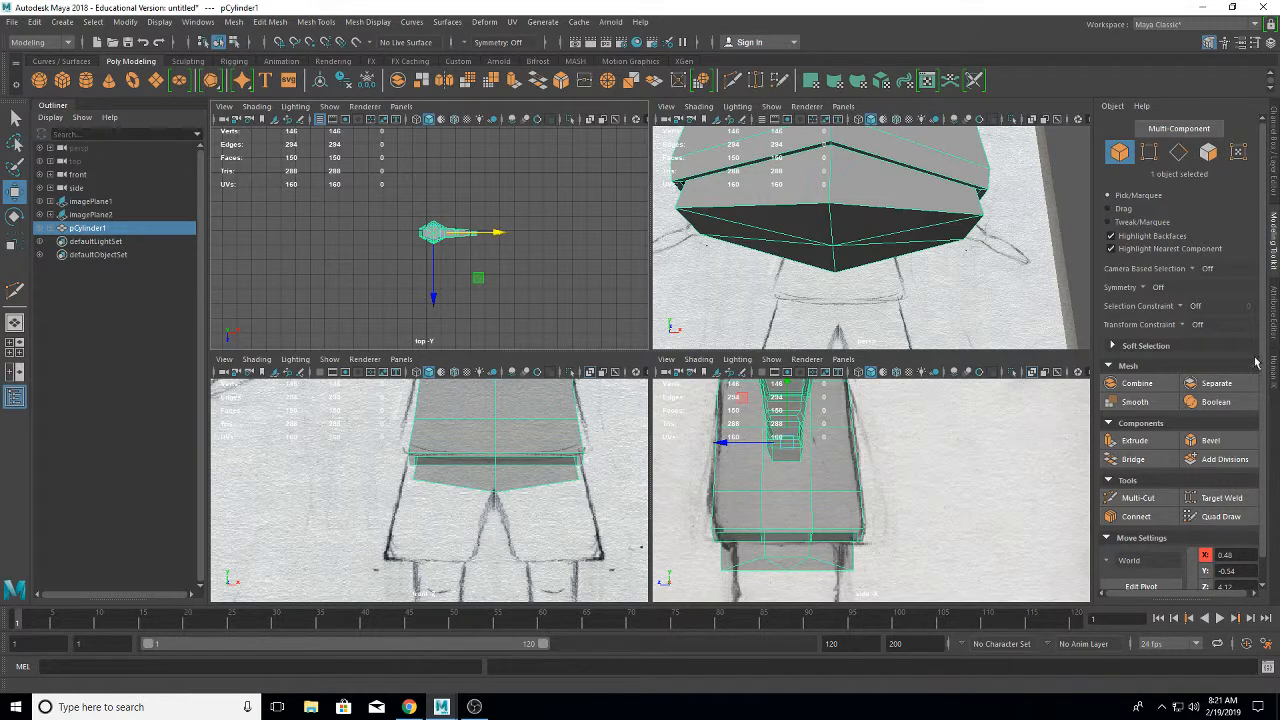
# - Insert a vertical edge loop with Multi-Cut just beside the torso's centre line, on the side with the arm
pyautogui.click(1160, 498)
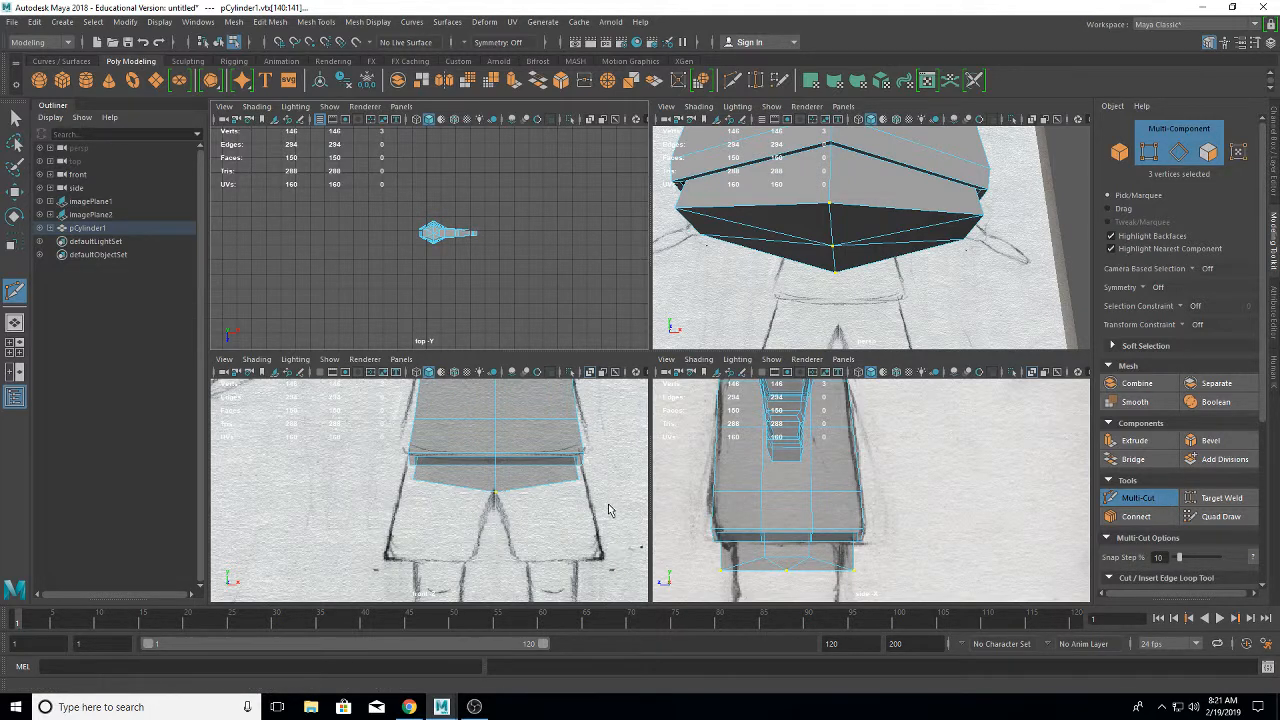
pyautogui.scroll(-3, 518, 515)
pyautogui.scroll(4, 518, 515)
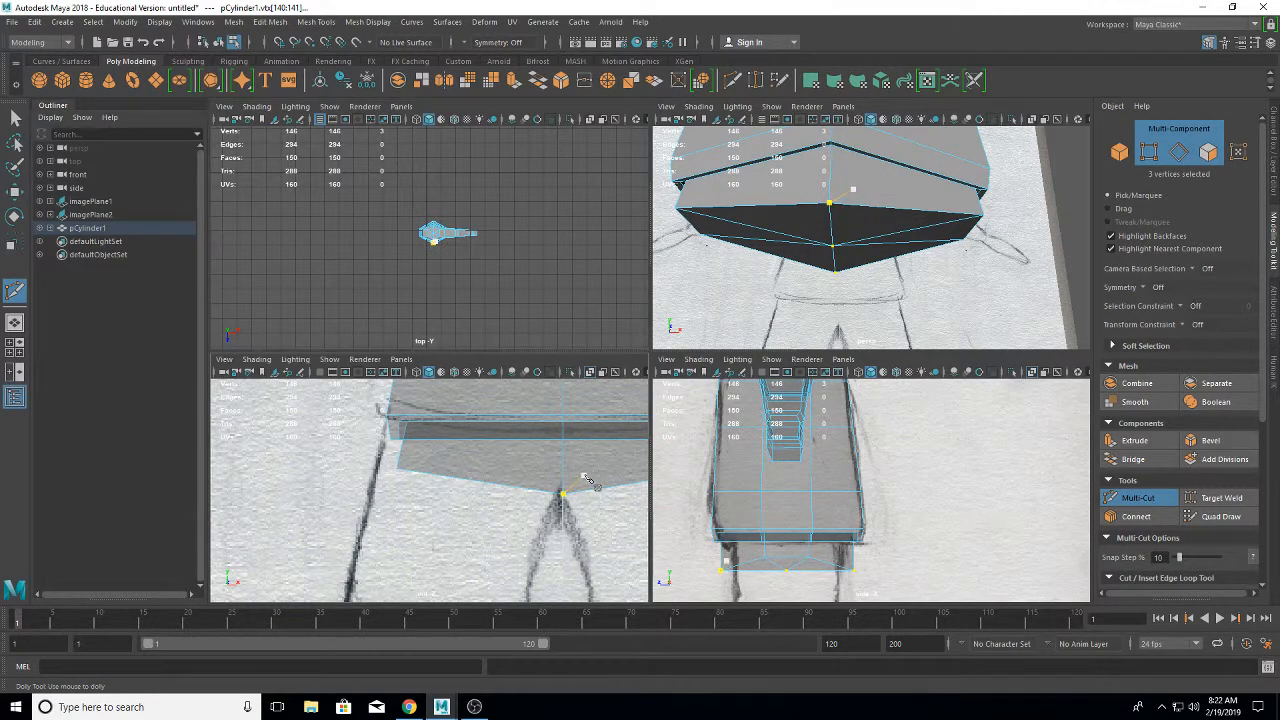
pyautogui.keyDown('alt'); pyautogui.moveTo(590, 485); pyautogui.dragTo(460, 538, button='middle'); pyautogui.keyUp('alt')
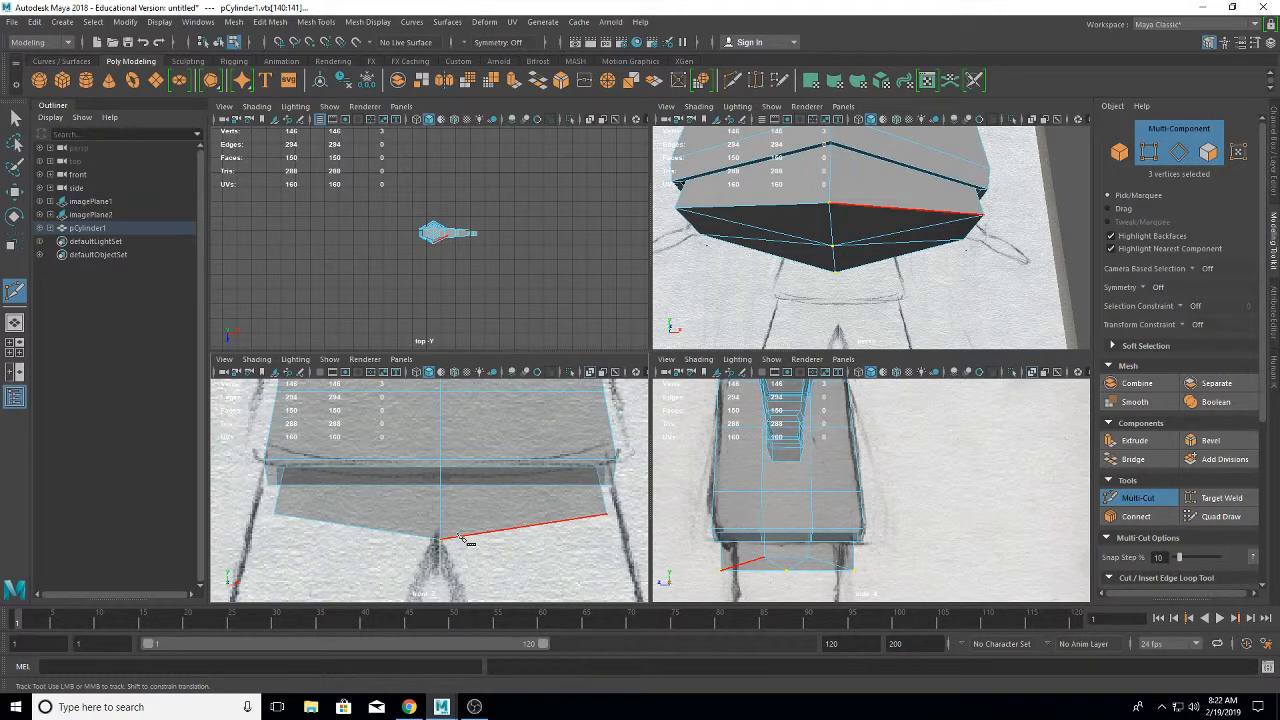
pyautogui.press('ctrl')
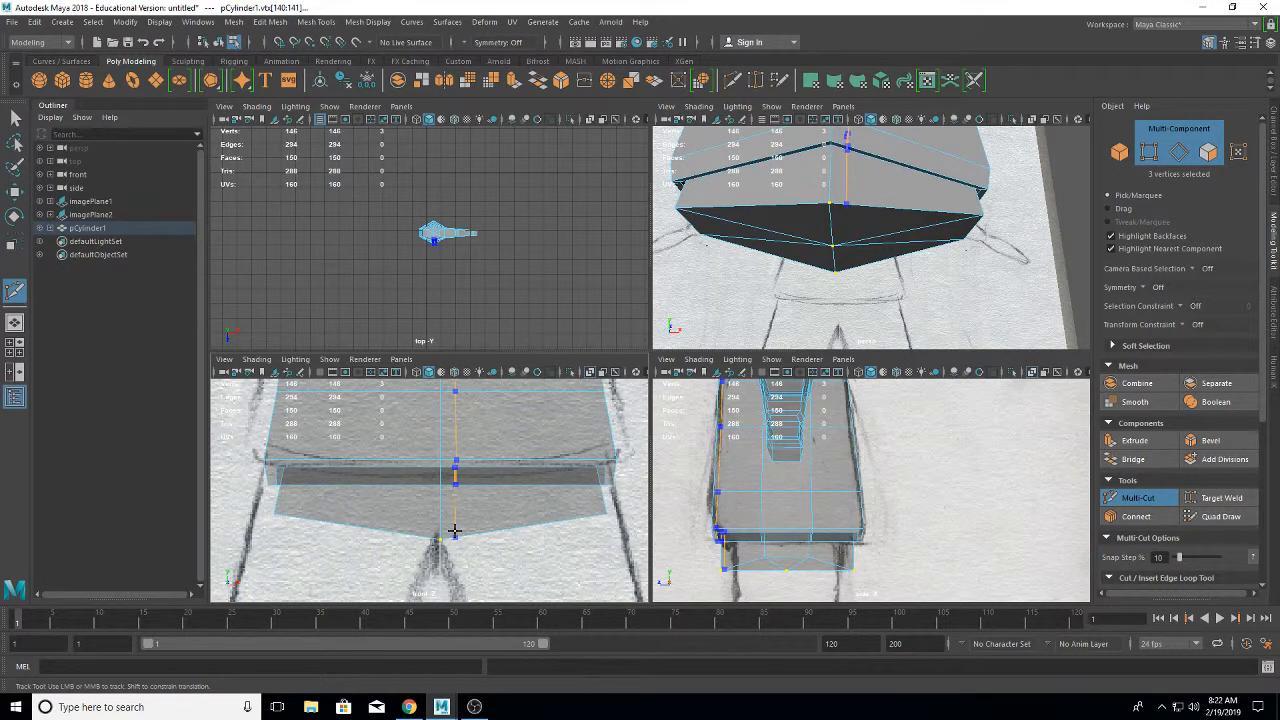
pyautogui.keyDown('ctrl'); pyautogui.click(453, 530); pyautogui.keyUp('ctrl')
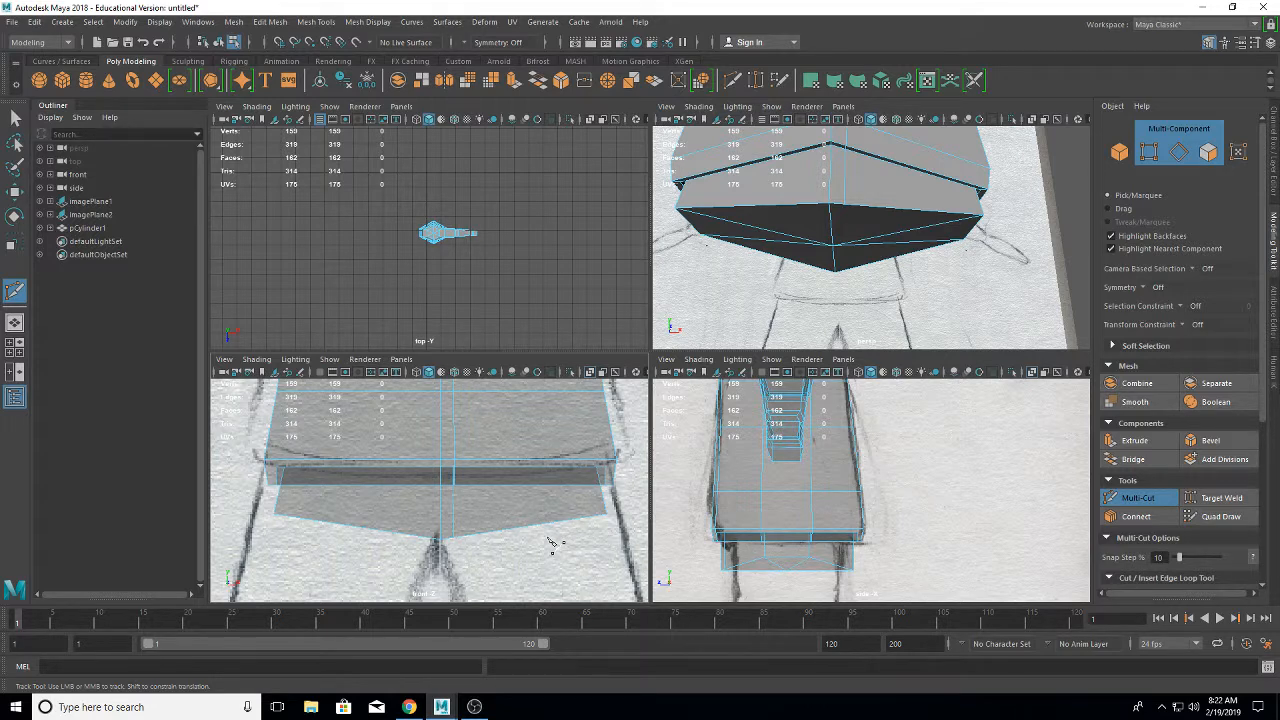
# - Multi-Cut the underside from the new loop's end on the front edge to the adjacent diagonal edge near the centre vertex
pyautogui.keyDown('alt'); pyautogui.moveTo(851, 230); pyautogui.dragTo(849, 328); pyautogui.keyUp('alt')
pyautogui.keyDown('alt'); pyautogui.moveTo(838, 280); pyautogui.dragTo(836, 232); pyautogui.keyUp('alt')
pyautogui.keyDown('alt'); pyautogui.moveTo(836, 232); pyautogui.dragTo(832, 277, button='middle'); pyautogui.keyUp('alt')
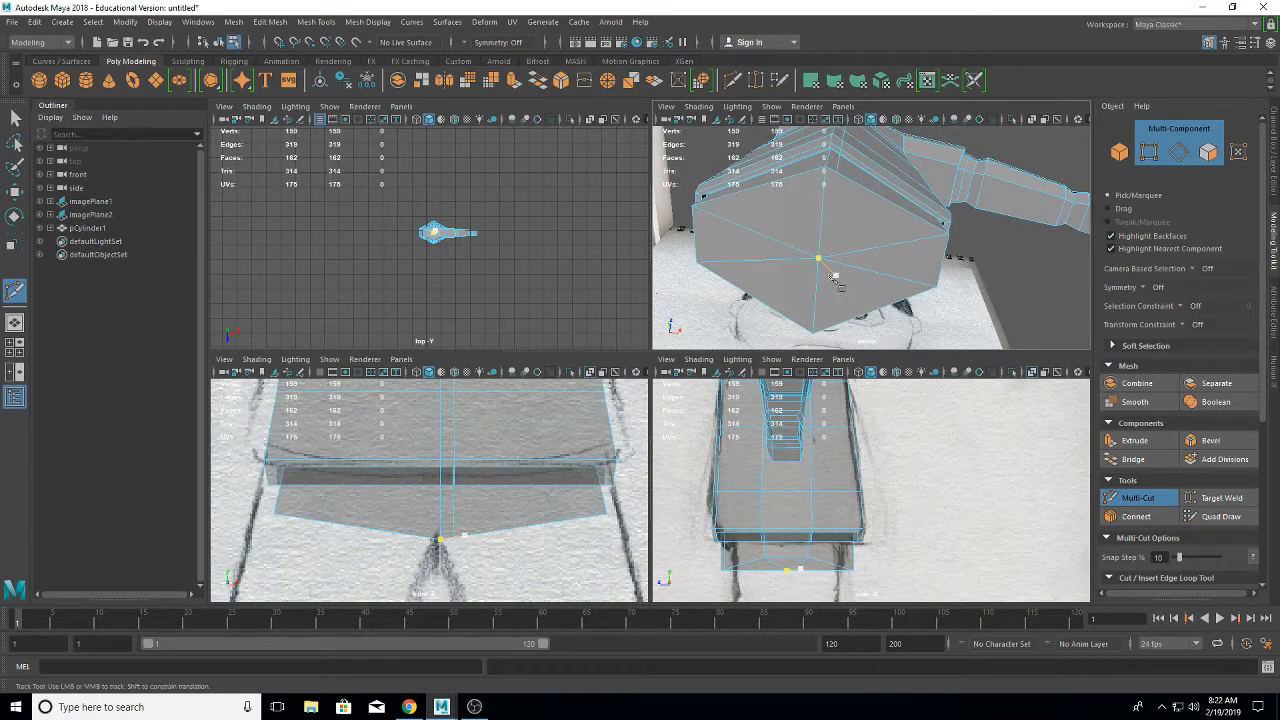
pyautogui.click(836, 175)
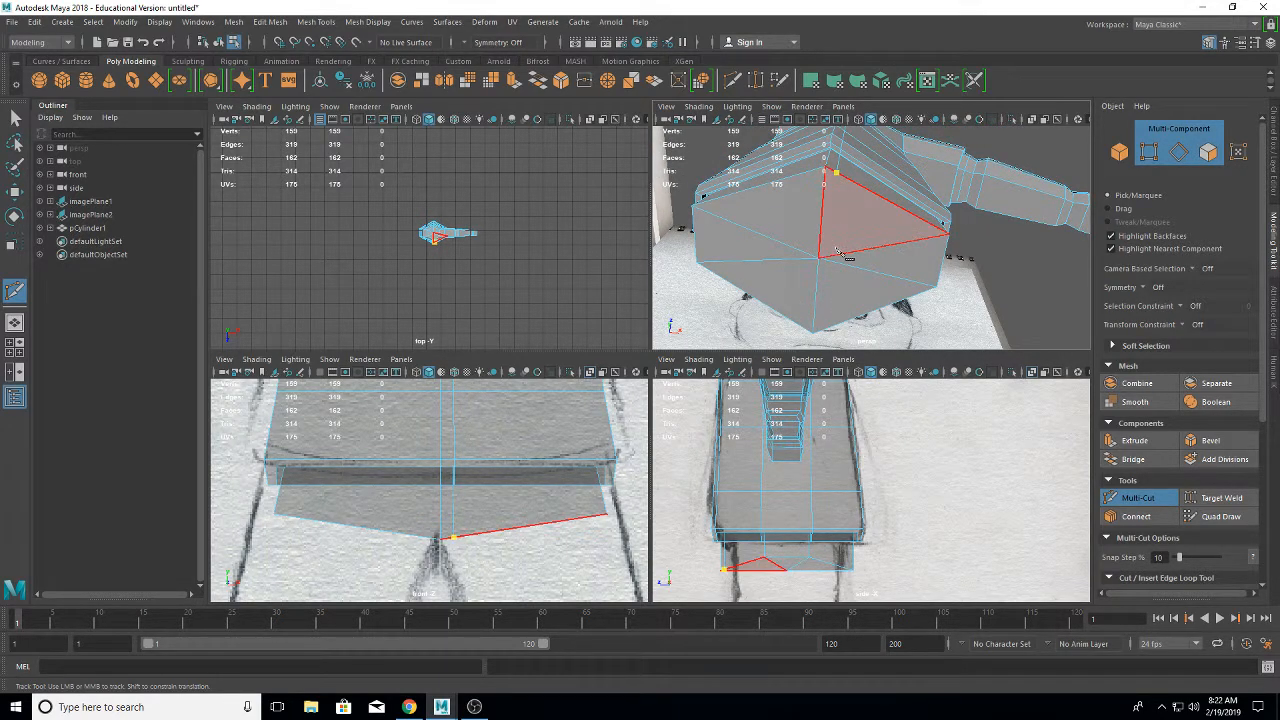
pyautogui.click(828, 257)
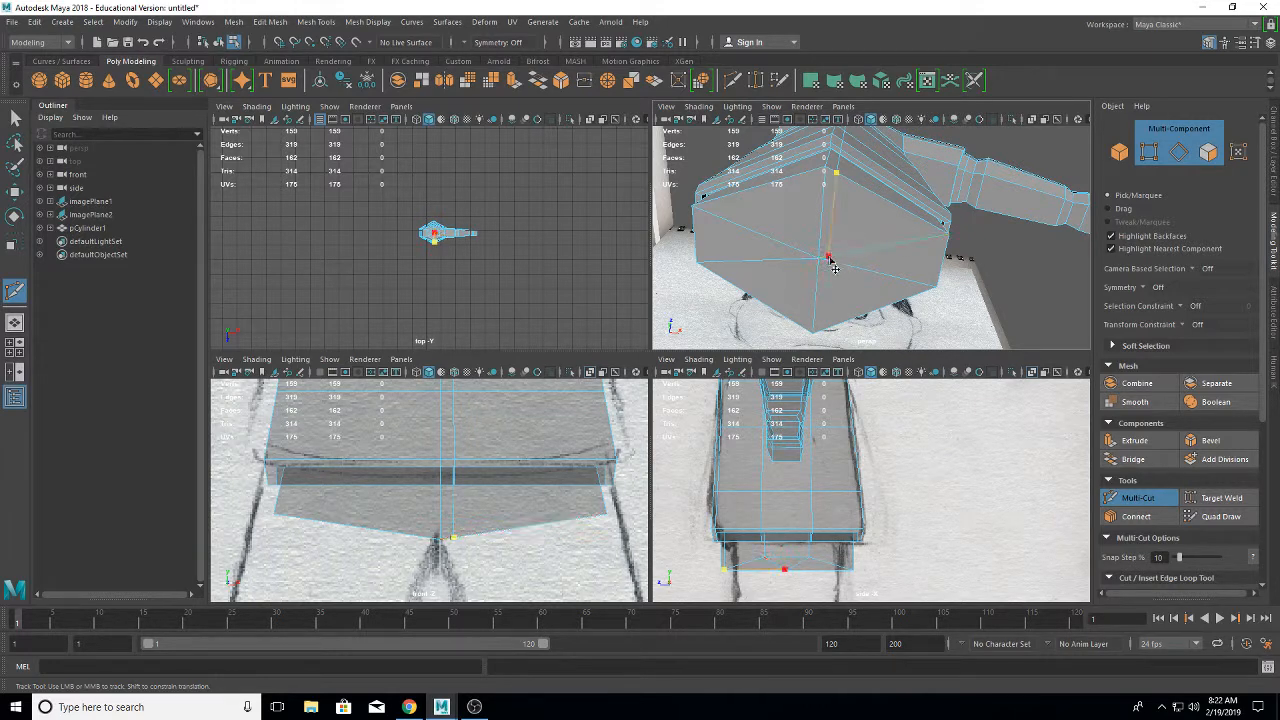
pyautogui.rightClick(895, 322)
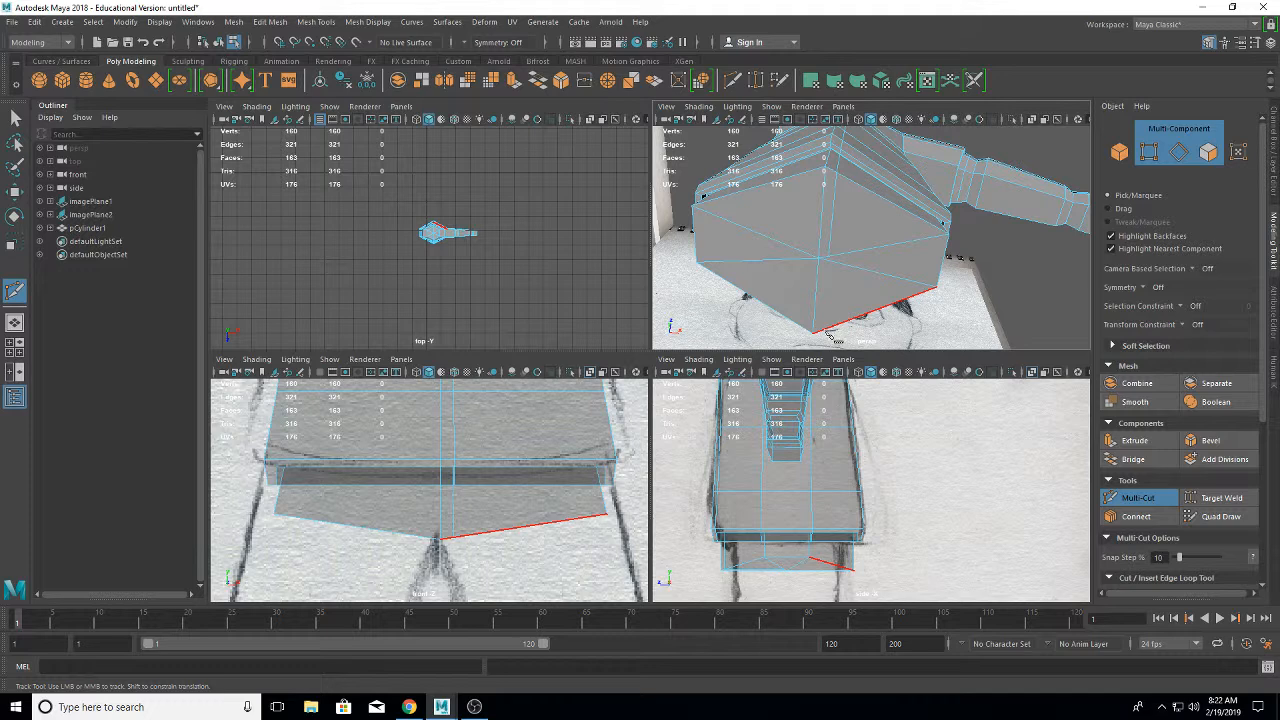
# - Insert a vertical edge loop with Multi-Cut on the torso's back, just beside the centre line on the side with the arm
pyautogui.moveTo(866, 344)
pyautogui.keyDown('alt'); pyautogui.mouseDown()
pyautogui.moveTo(743, 343)
pyautogui.moveTo(590, 400)
pyautogui.moveTo(660, 370)
pyautogui.mouseUp(); pyautogui.keyUp('alt')
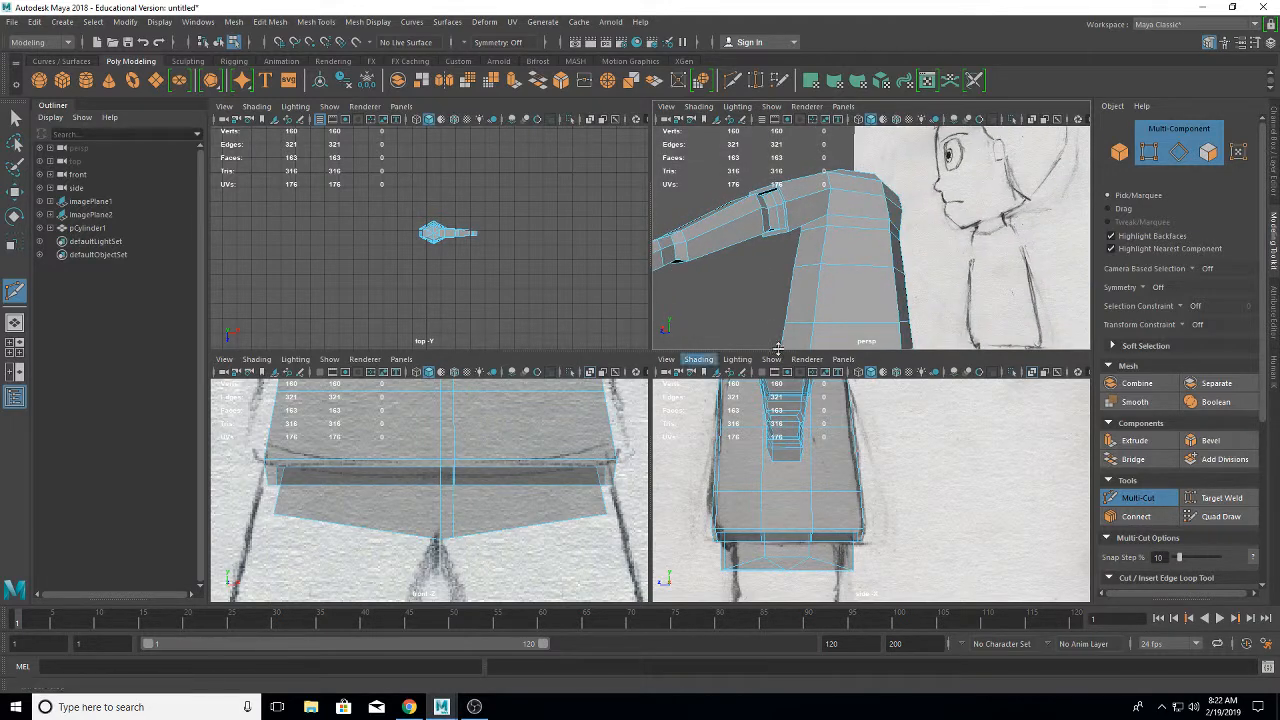
pyautogui.scroll(4, 837, 177)
pyautogui.scroll(-4, 846, 228)
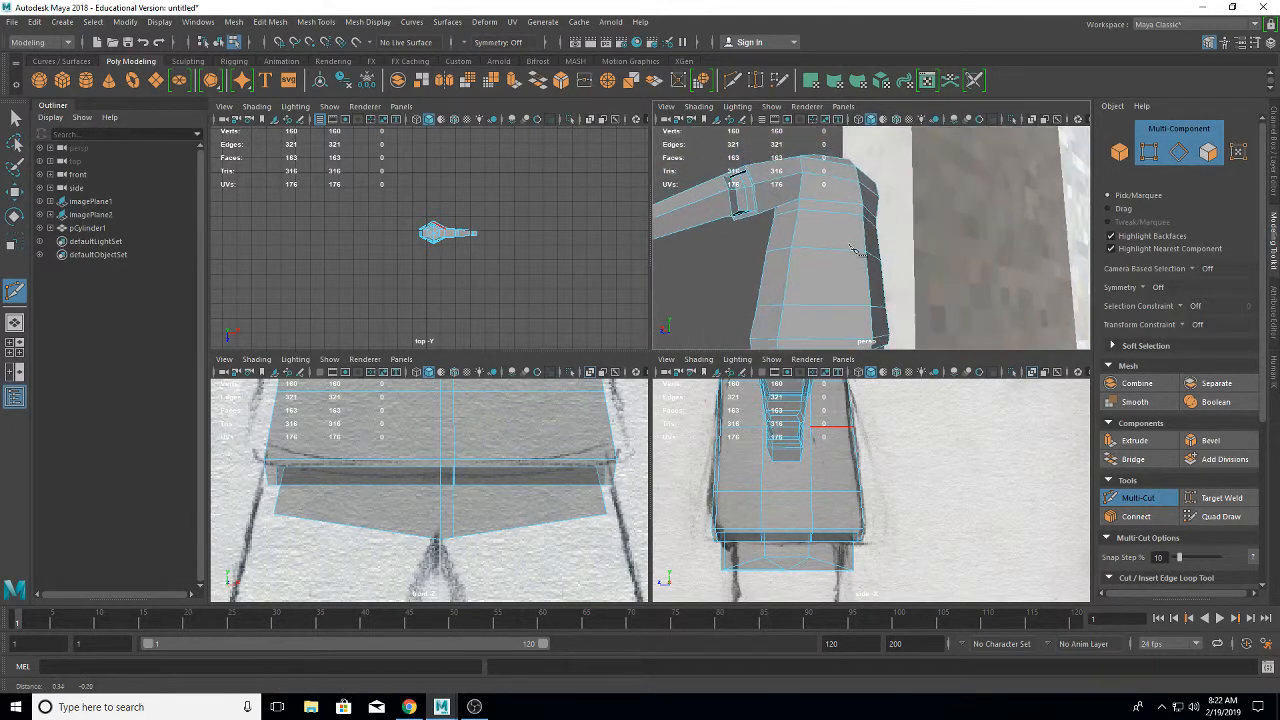
pyautogui.keyDown('alt'); pyautogui.moveTo(881, 262); pyautogui.dragTo(852, 224, button='middle'); pyautogui.keyUp('alt')
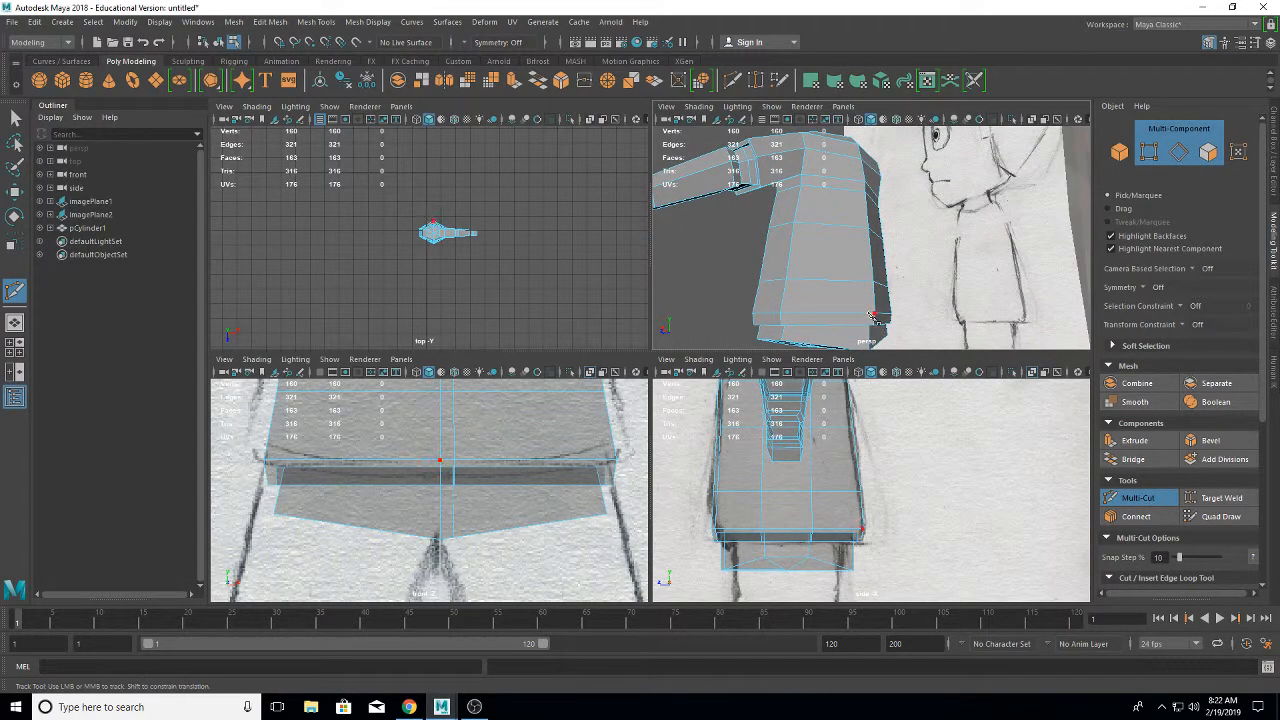
pyautogui.keyDown('ctrl'); pyautogui.click(864, 316); pyautogui.keyUp('ctrl')
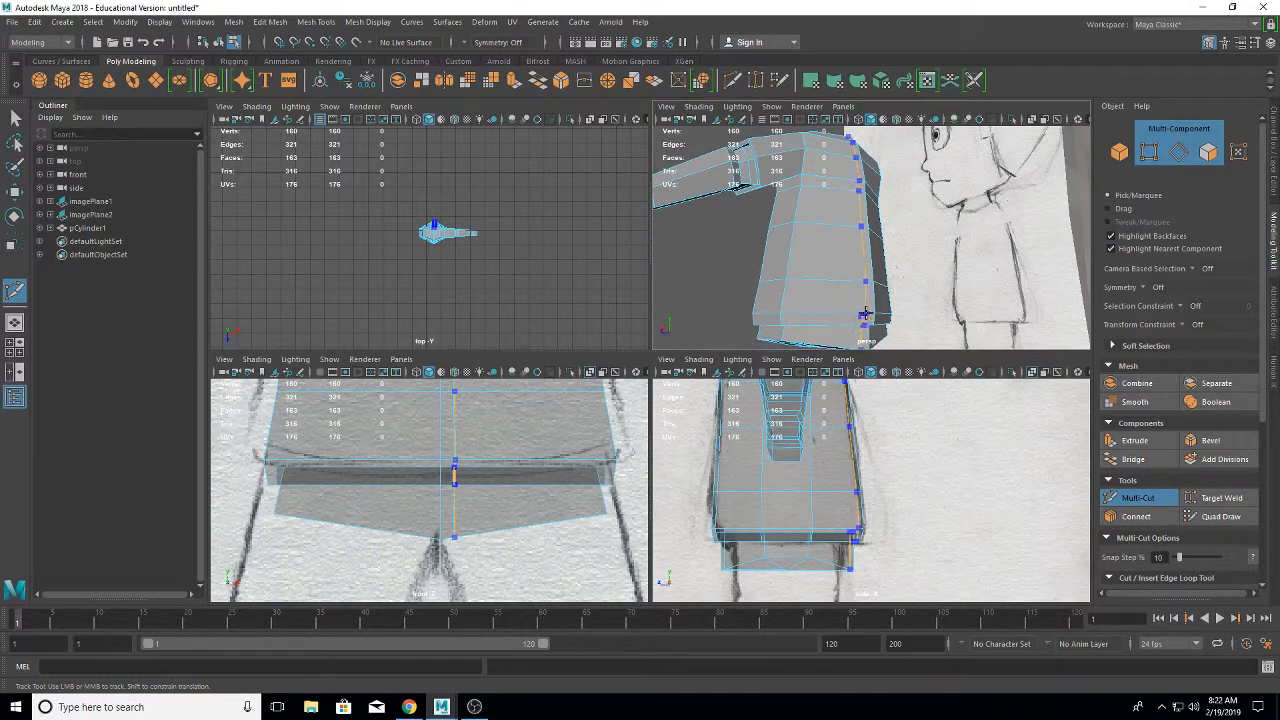
pyautogui.keyDown('ctrl'); pyautogui.click(865, 316); pyautogui.keyUp('ctrl')
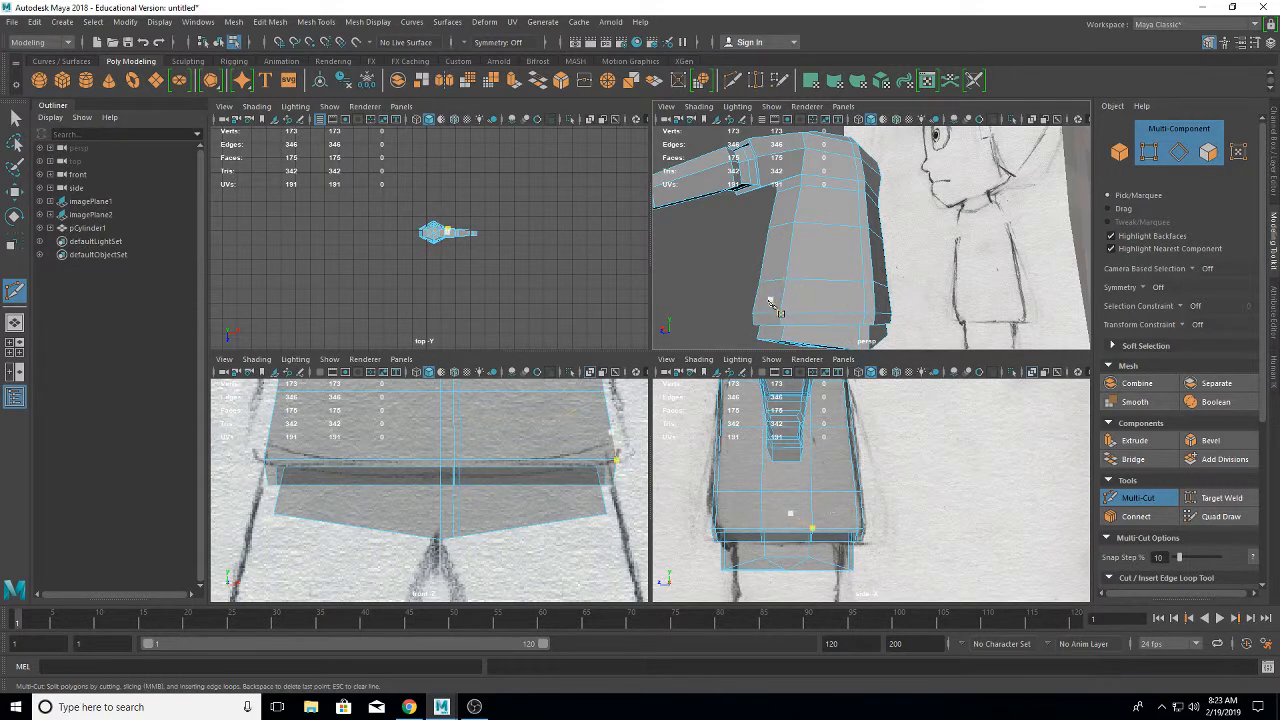
# - Multi-Cut the underside from the back loop's lower end to the adjacent diagonal edge near the centre vertex
pyautogui.keyDown('alt'); pyautogui.moveTo(843, 299); pyautogui.dragTo(946, 240); pyautogui.keyUp('alt')
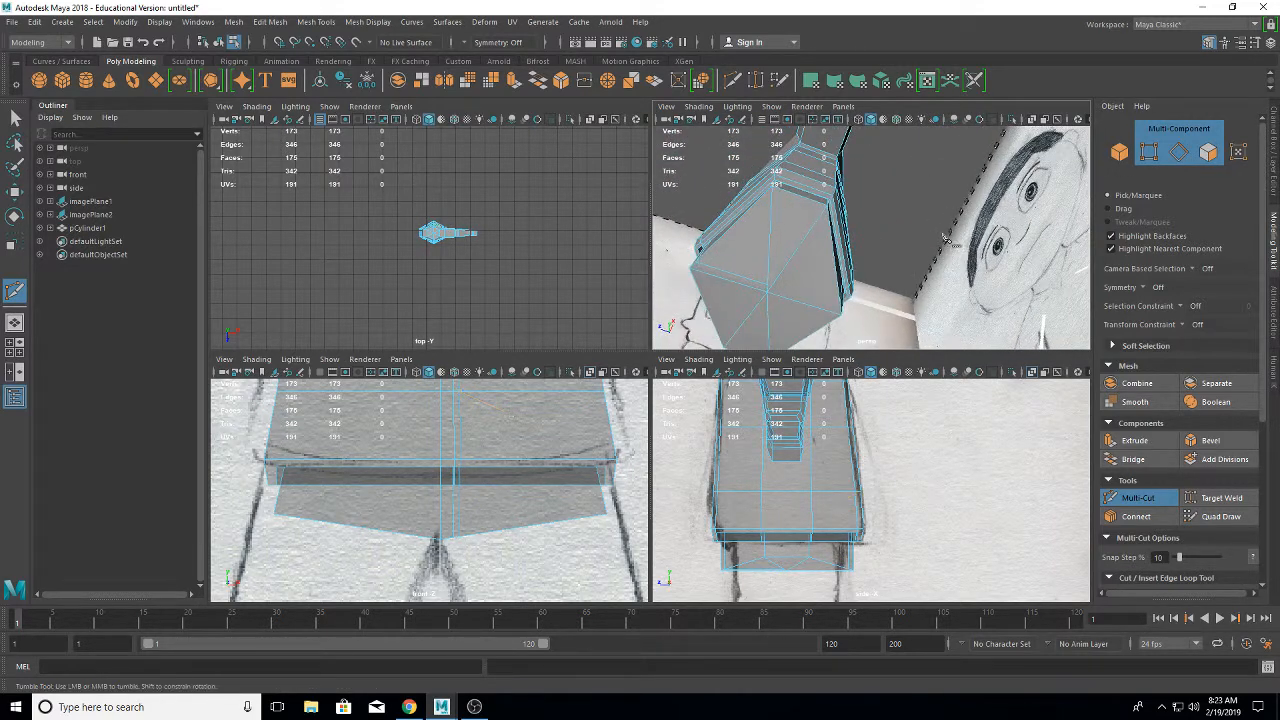
pyautogui.click(842, 305)
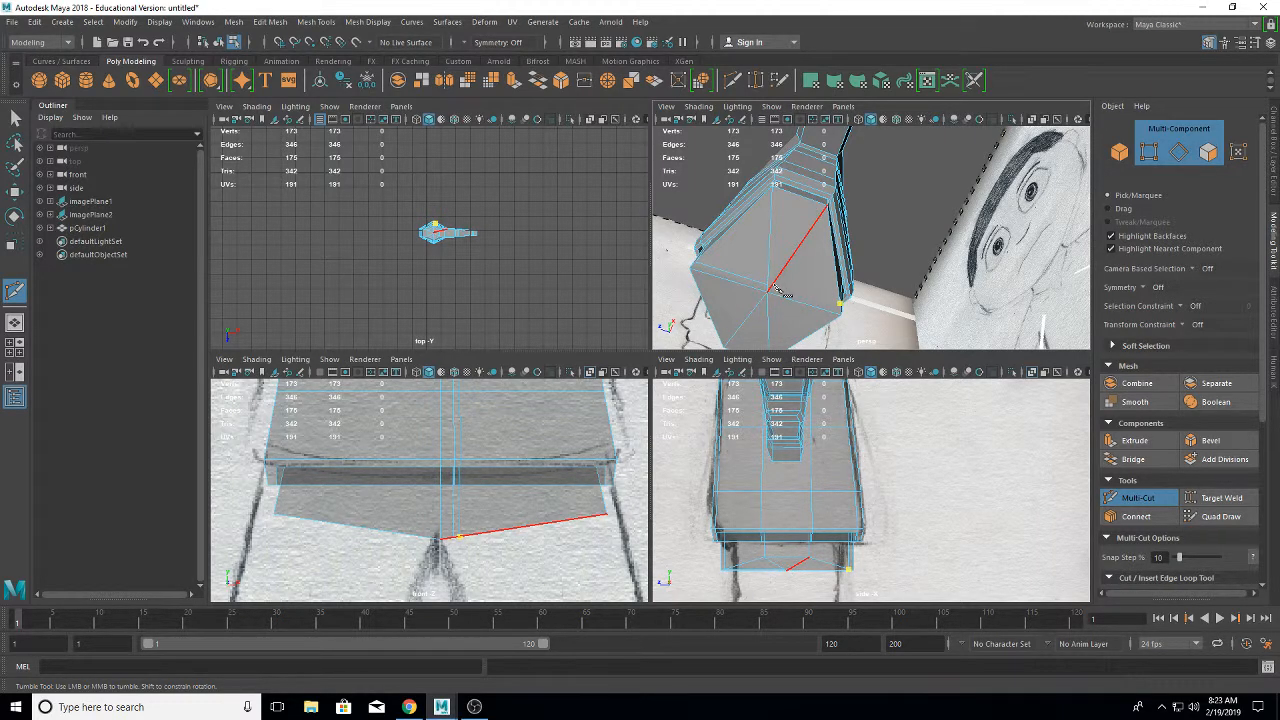
pyautogui.click(774, 288)
pyautogui.press('Return')
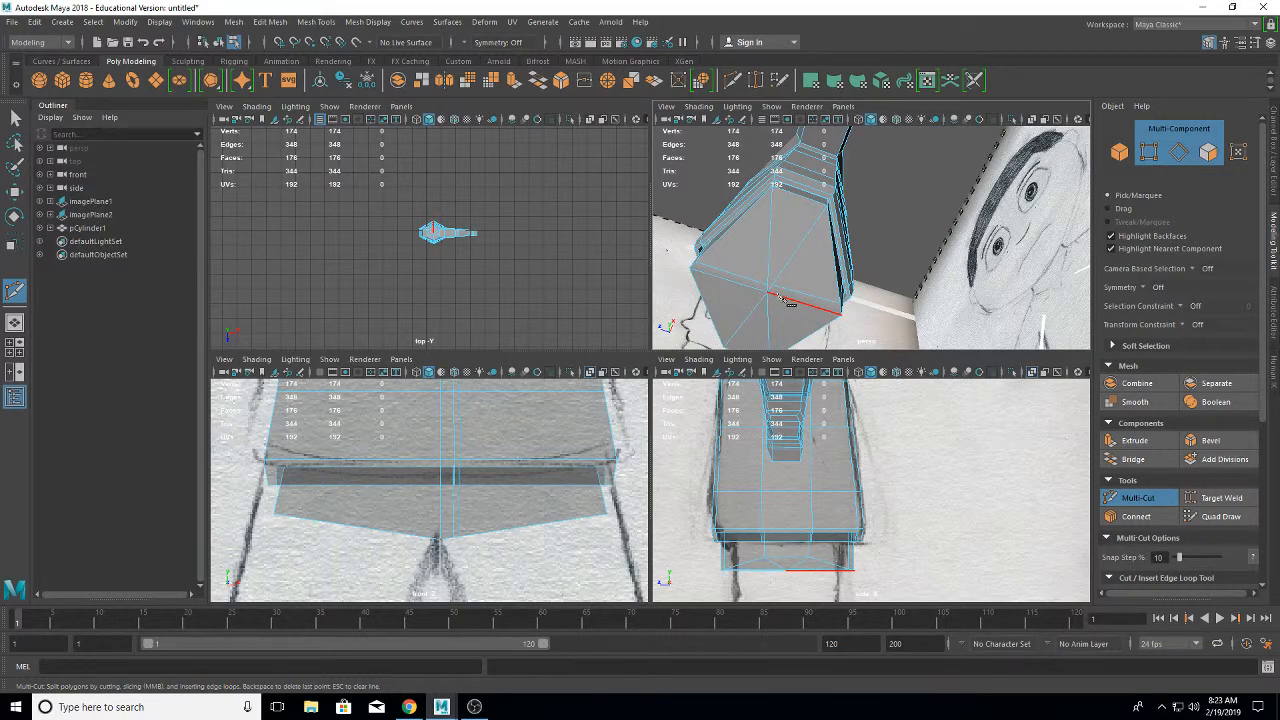
# - Leave Multi-Cut, switch to vertex selection and Target Weld the two new cut vertices beside the underside's centre into one
pyautogui.click(1155, 503)
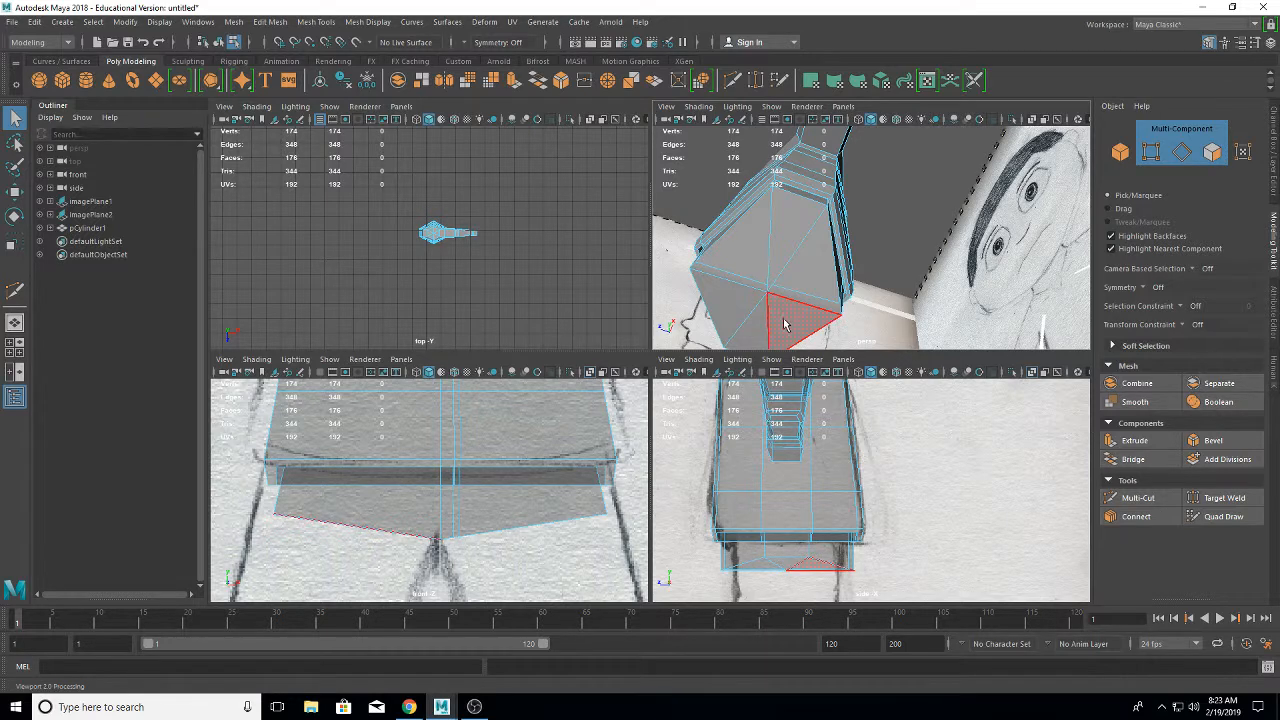
pyautogui.rightClick(779, 282)
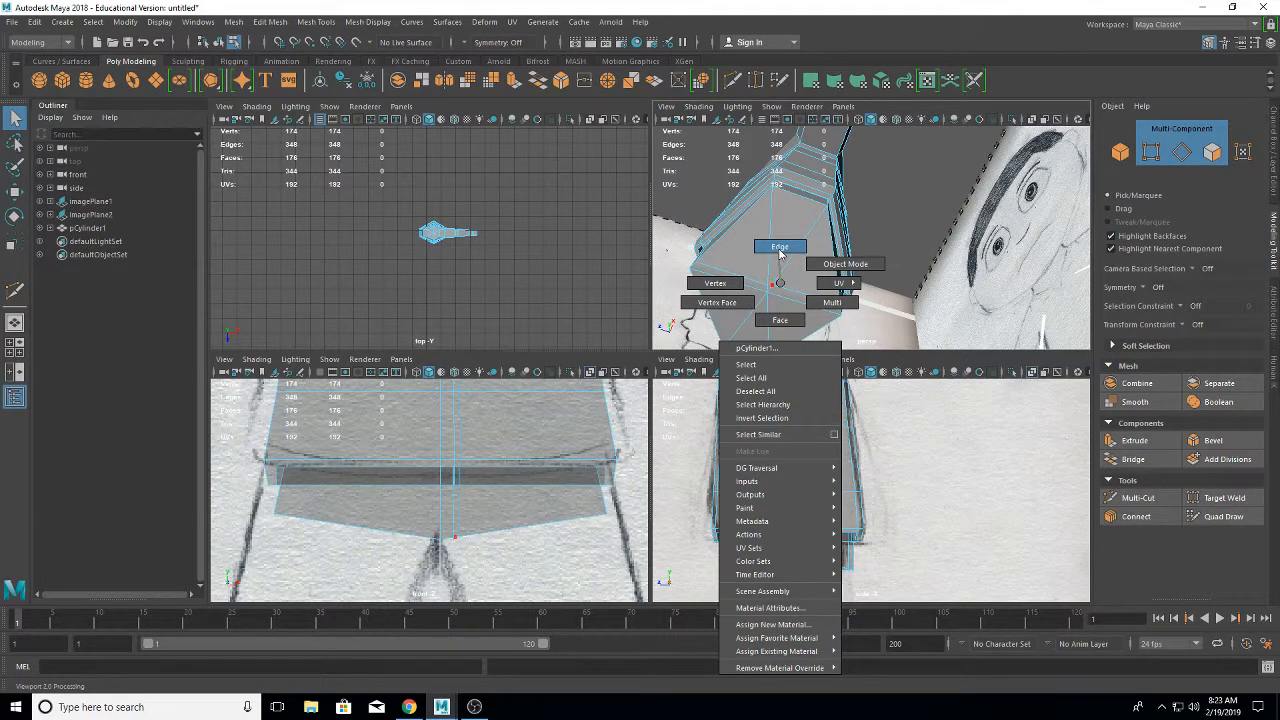
pyautogui.click(780, 250)
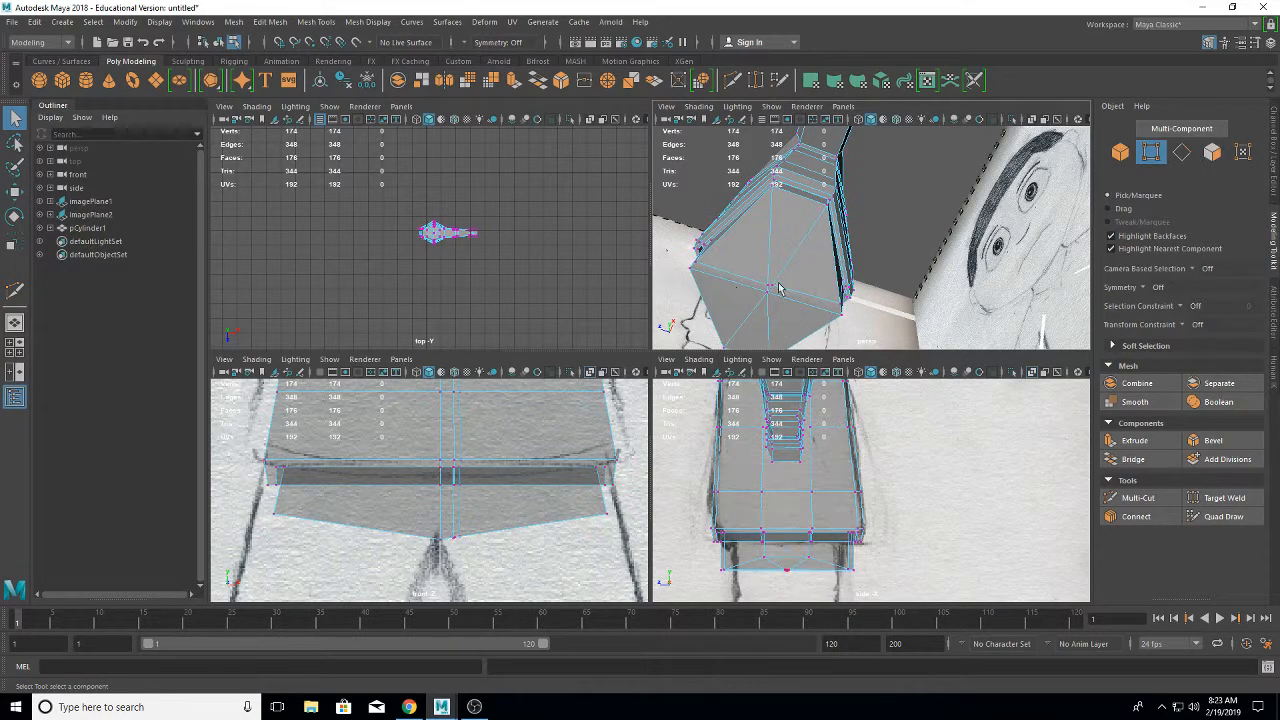
pyautogui.click(1222, 506)
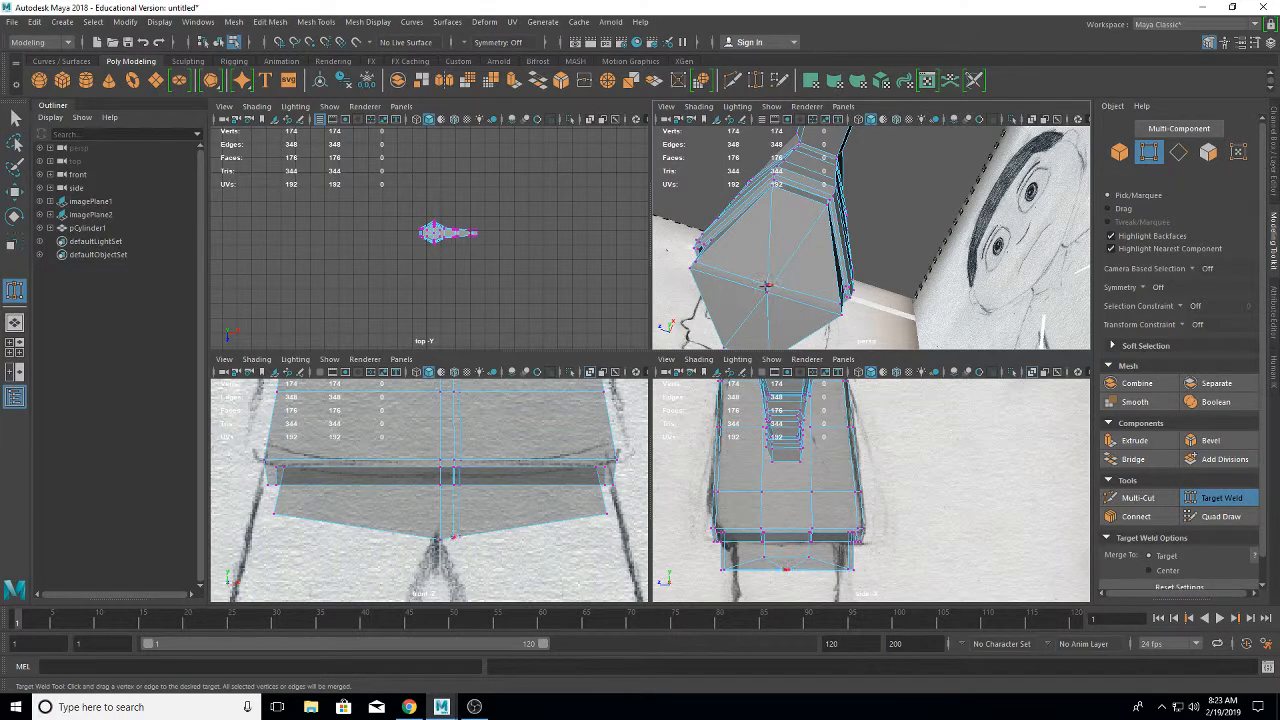
pyautogui.moveTo(771, 285); pyautogui.dragTo(771, 287)
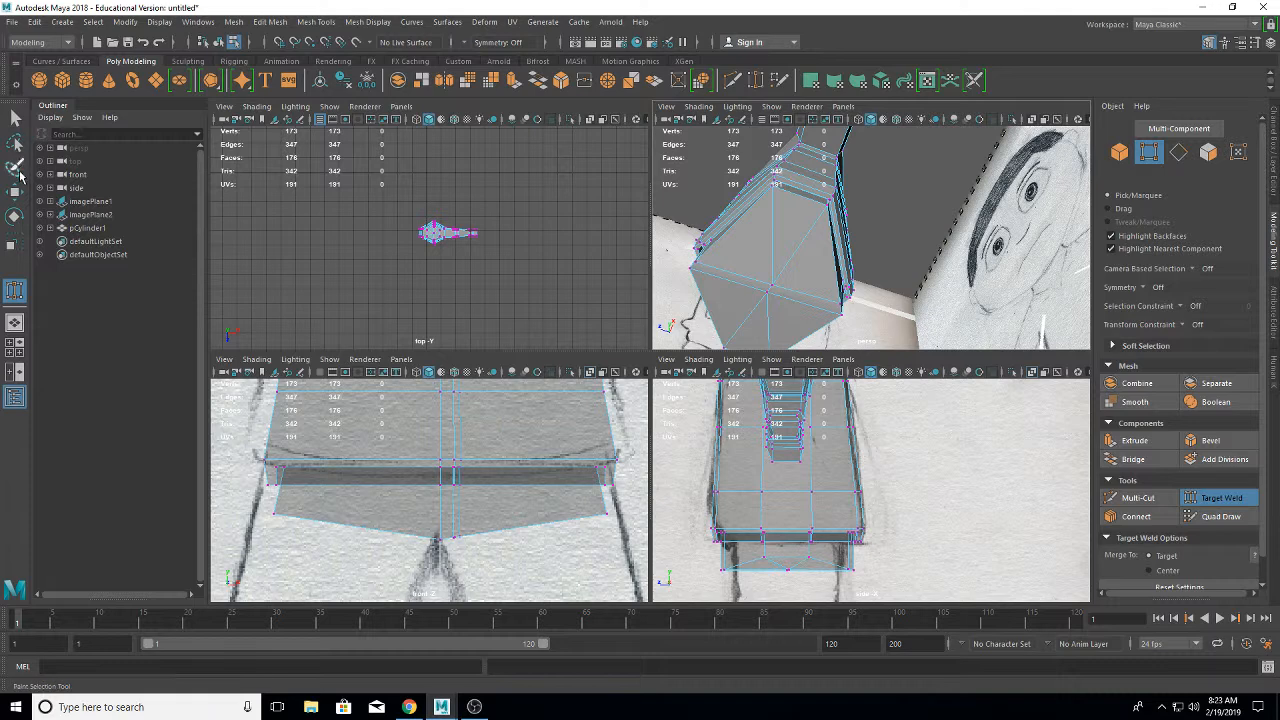
# - Select the welded vertex beside the underside's centre and move it along Z to about 4.13
pyautogui.press('w')
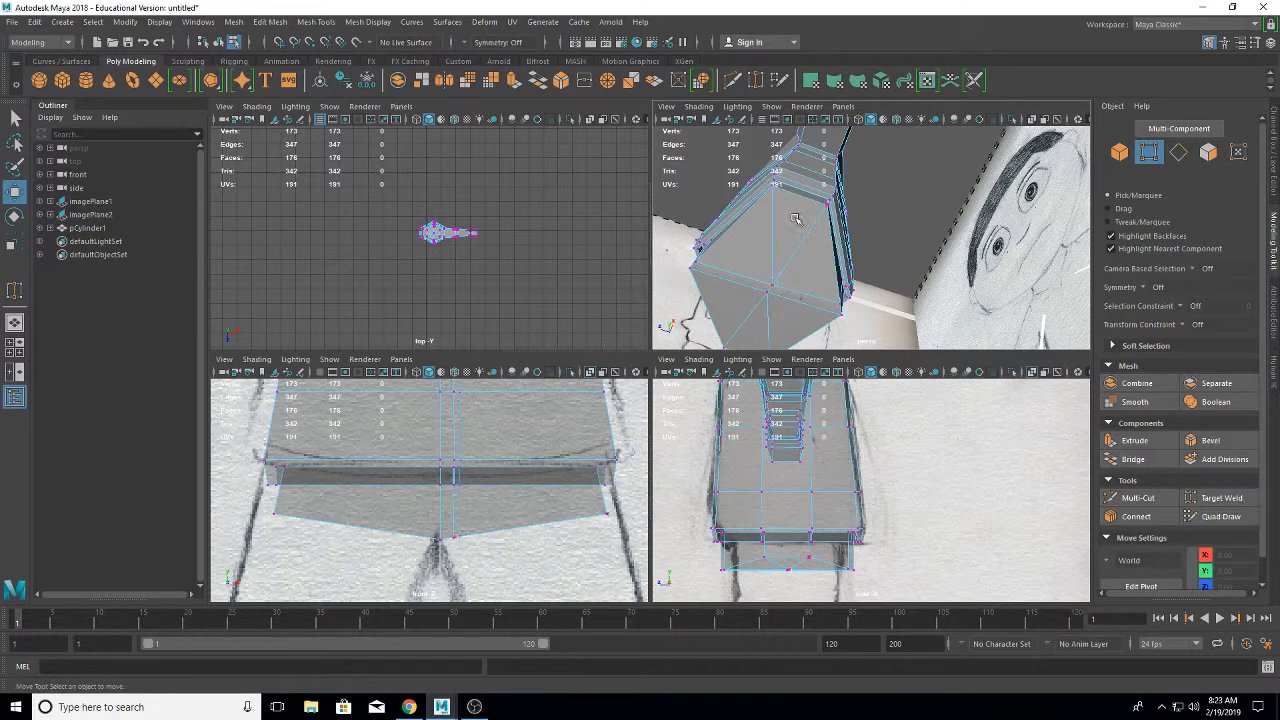
pyautogui.click(771, 288)
pyautogui.click(15, 196)
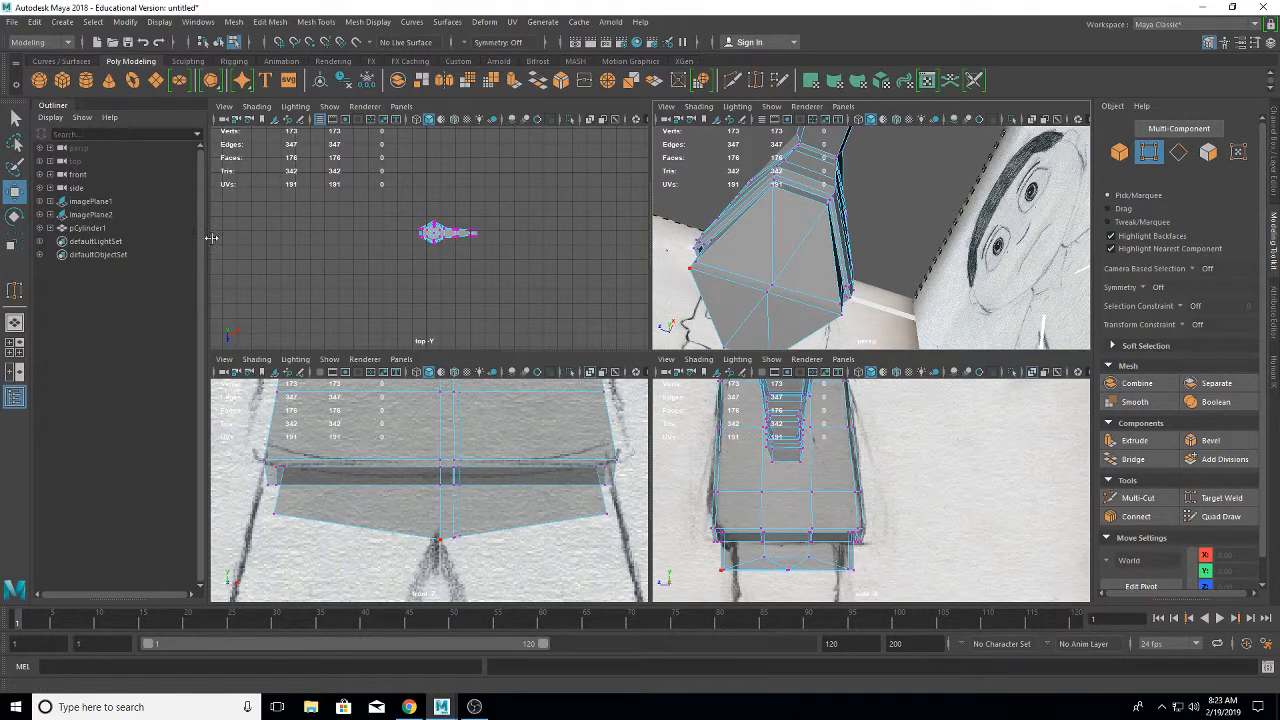
pyautogui.click(775, 288)
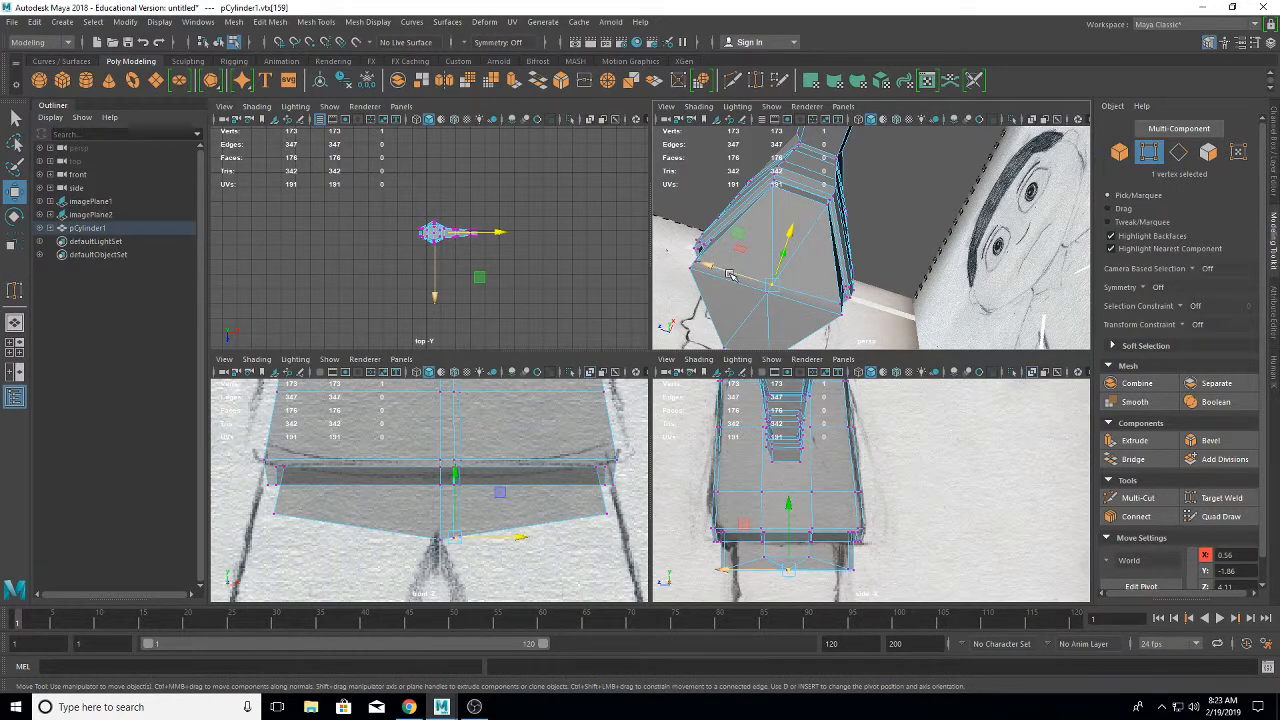
pyautogui.moveTo(730, 276); pyautogui.dragTo(723, 272)
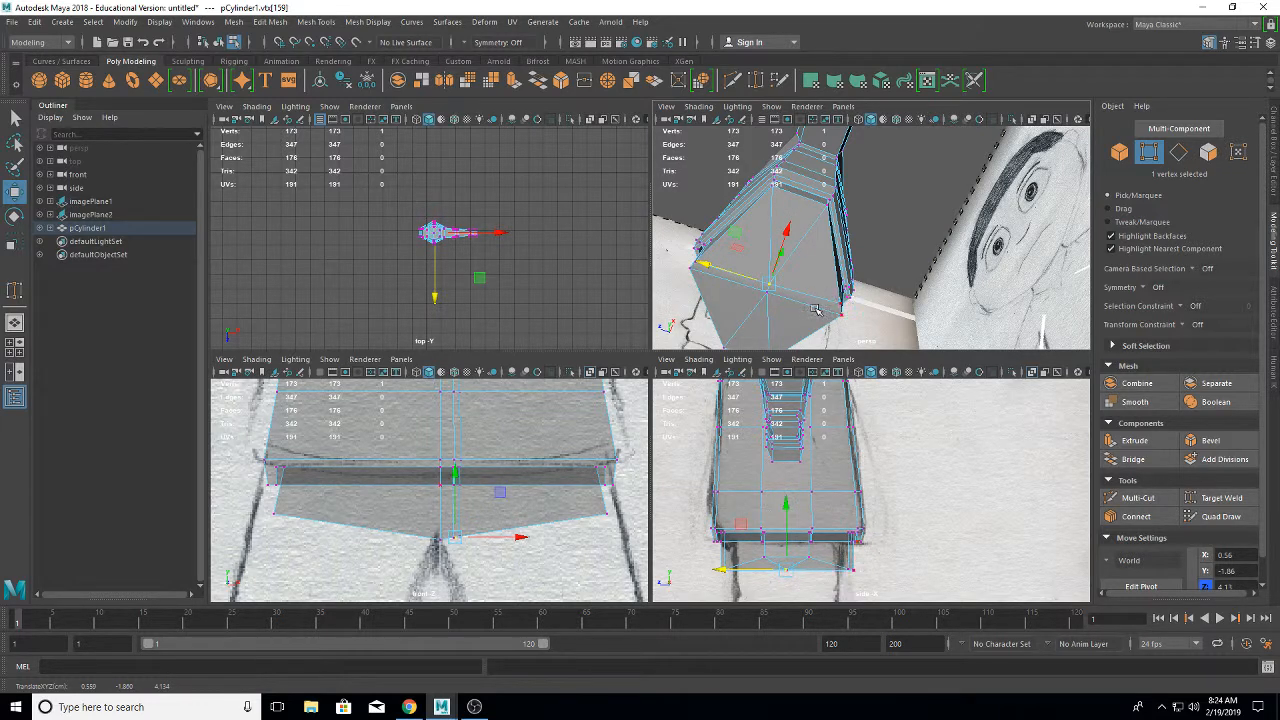
# - Select the welded vertex together with the neighbouring centre vertex and scale the pair along Z to line them up
pyautogui.scroll(5, 772, 299)
pyautogui.scroll(2, 774, 300)
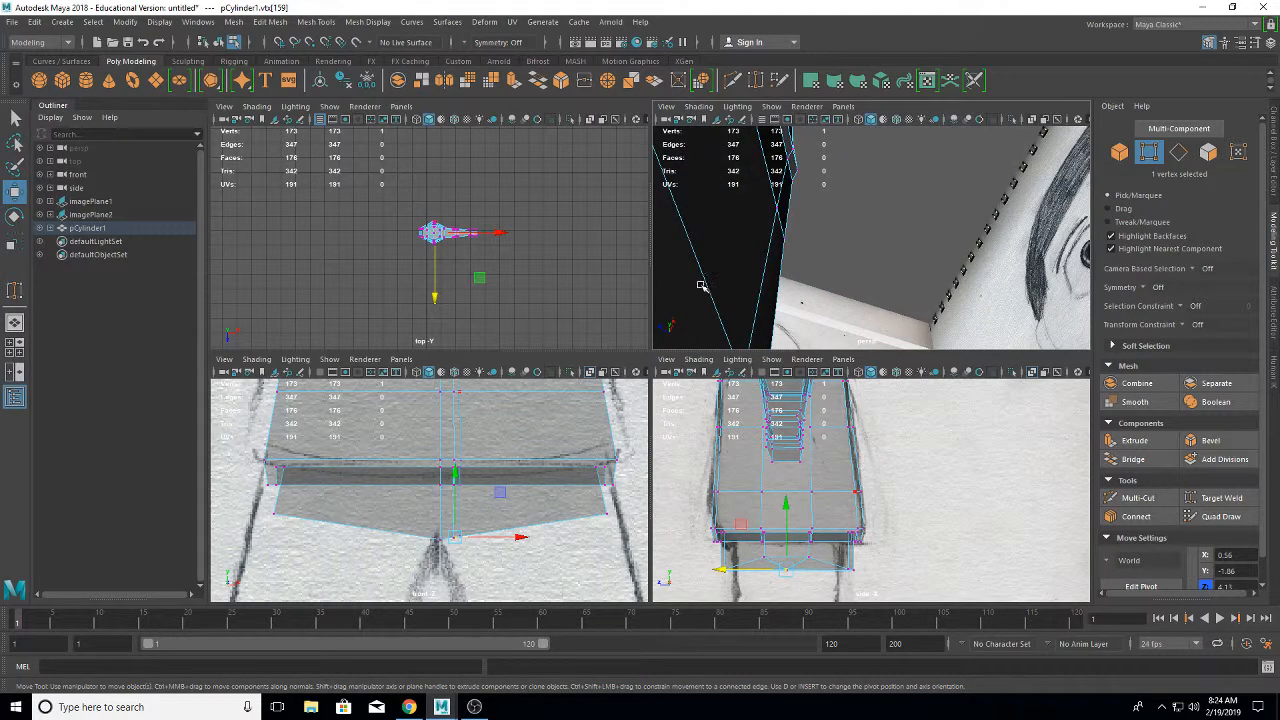
pyautogui.keyDown('alt'); pyautogui.moveTo(691, 291); pyautogui.dragTo(971, 177); pyautogui.keyUp('alt')
pyautogui.scroll(-3, 949, 190)
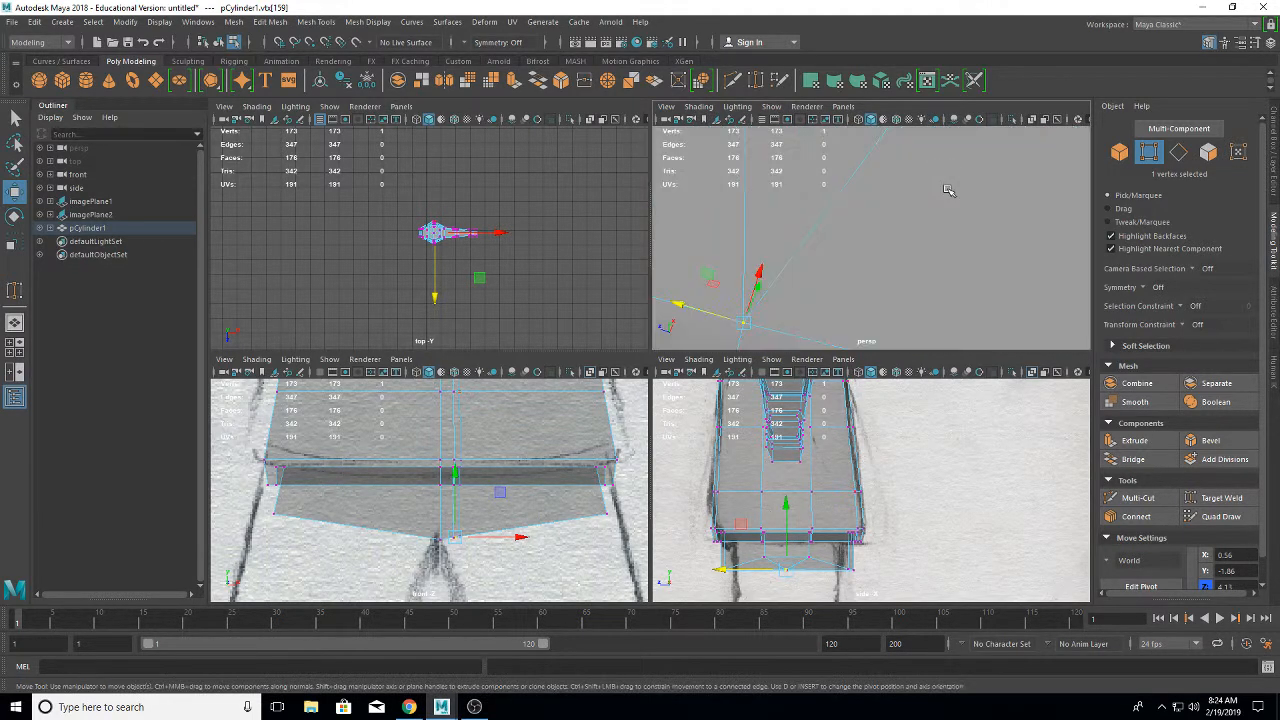
pyautogui.keyDown('alt'); pyautogui.moveTo(781, 342); pyautogui.dragTo(820, 260, button='middle'); pyautogui.keyUp('alt')
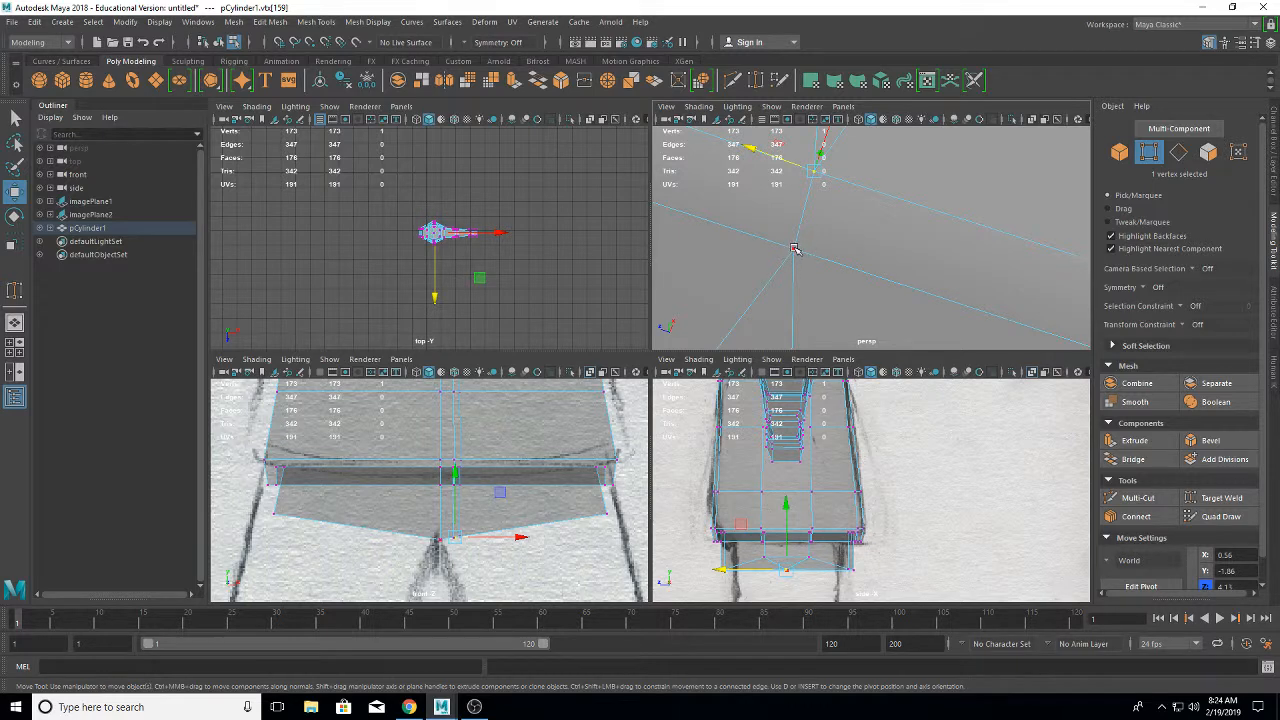
pyautogui.keyDown('shift'); pyautogui.click(795, 250); pyautogui.keyUp('shift')
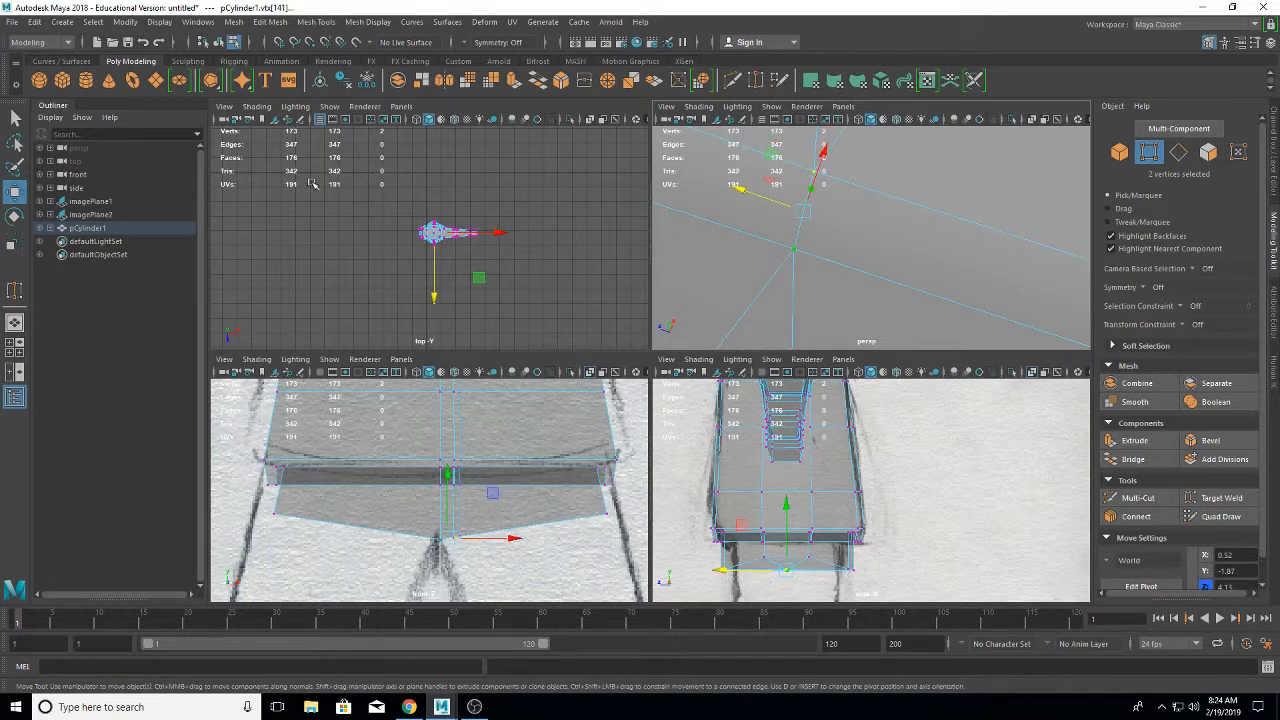
pyautogui.click(13, 244)
pyautogui.moveTo(744, 188); pyautogui.dragTo(1127, 291)
pyautogui.moveTo(745, 191); pyautogui.dragTo(894, 238)
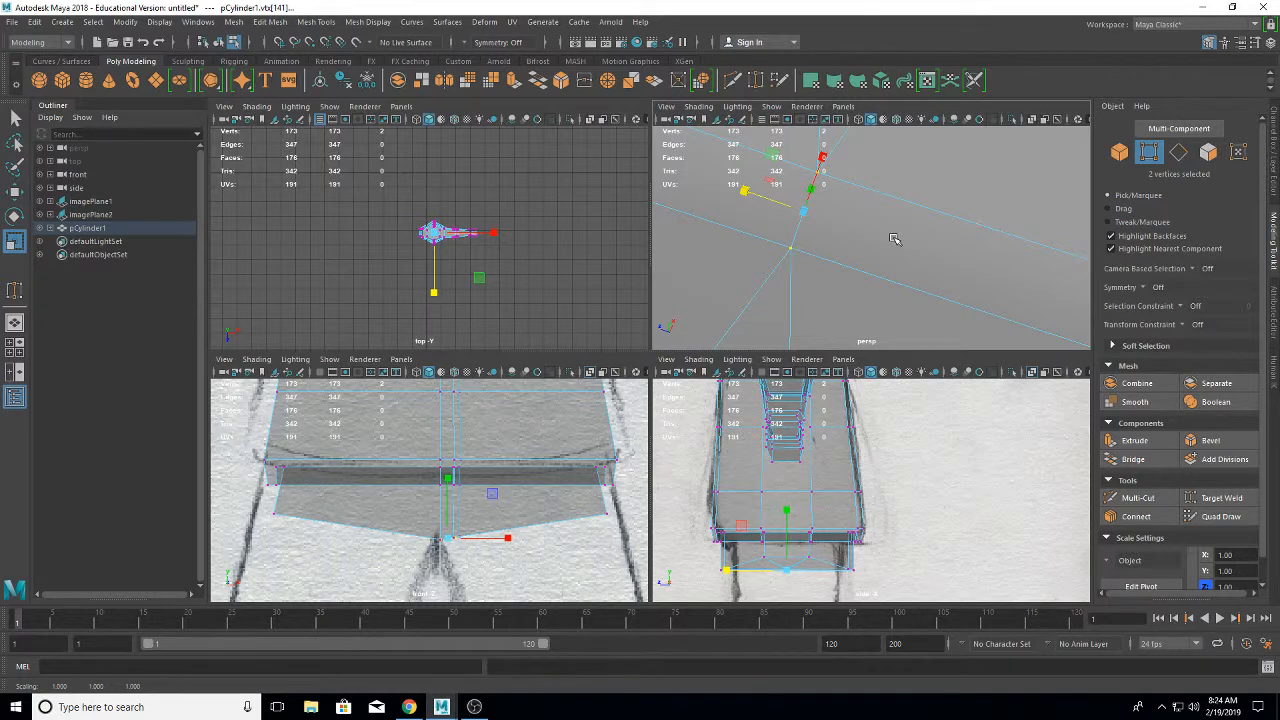
pyautogui.press('f')
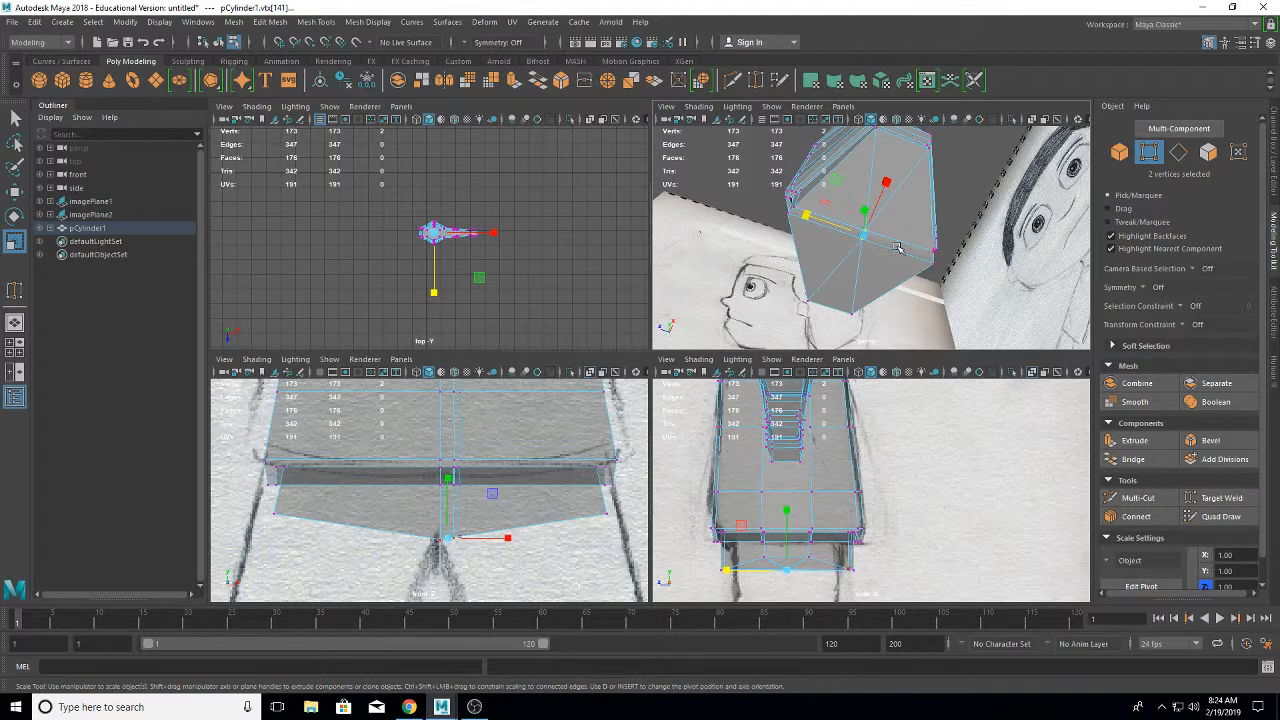
# - Select the new loop's end vertex on the front edge of the underside
pyautogui.click(16, 119)
pyautogui.click(797, 211)
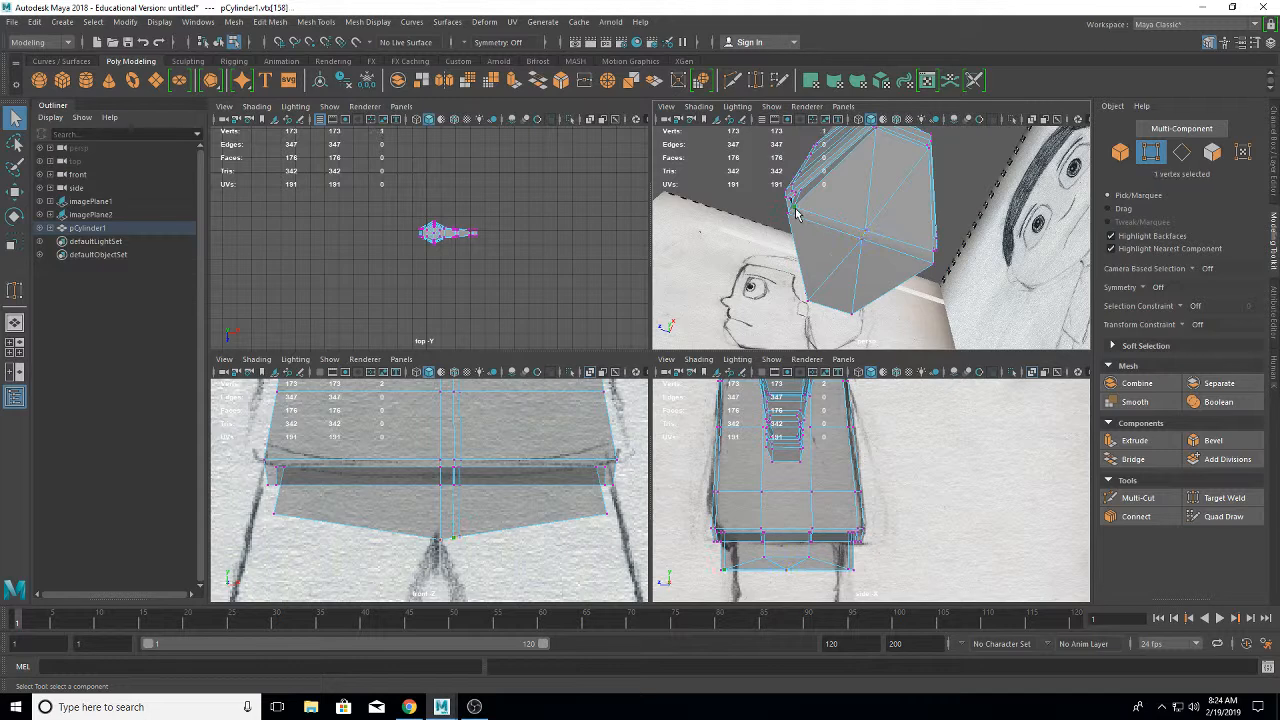
# - Select the two vertices beside the bottom centre of the pelvis and move them outward along X to about 0.66
pyautogui.keyDown('shift'); pyautogui.click(930, 256); pyautogui.keyUp('shift')
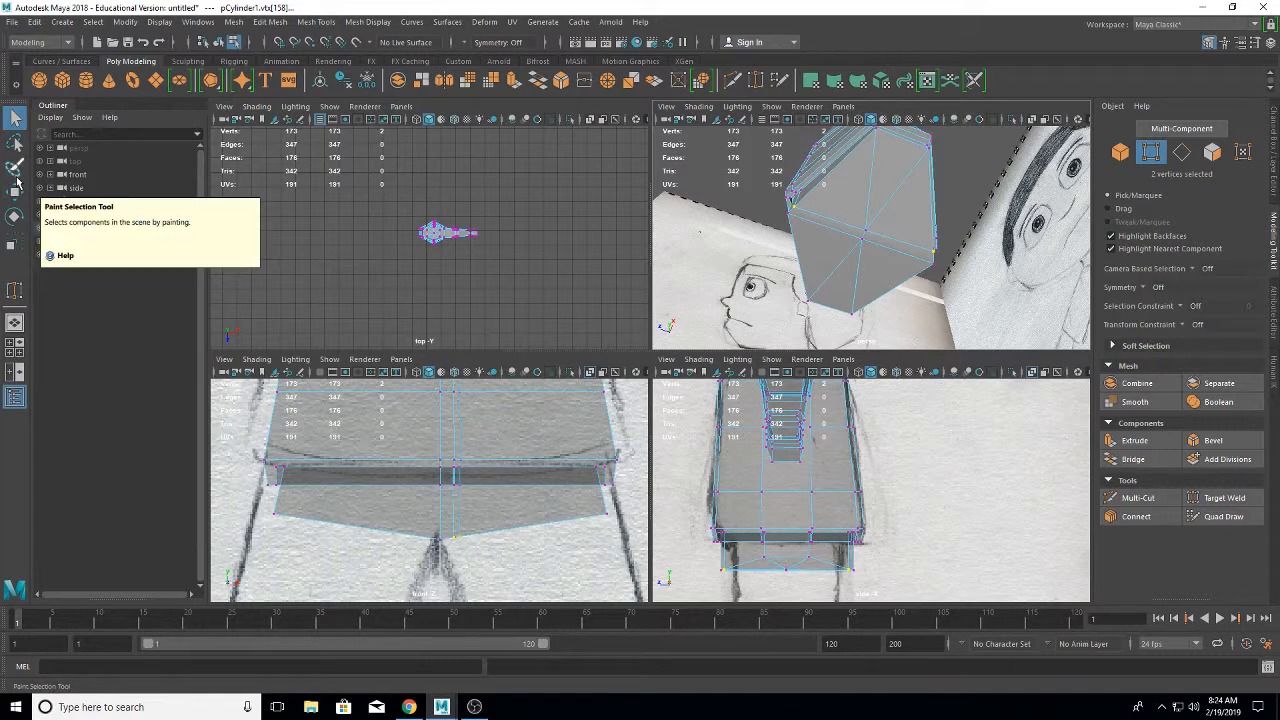
pyautogui.click(15, 191)
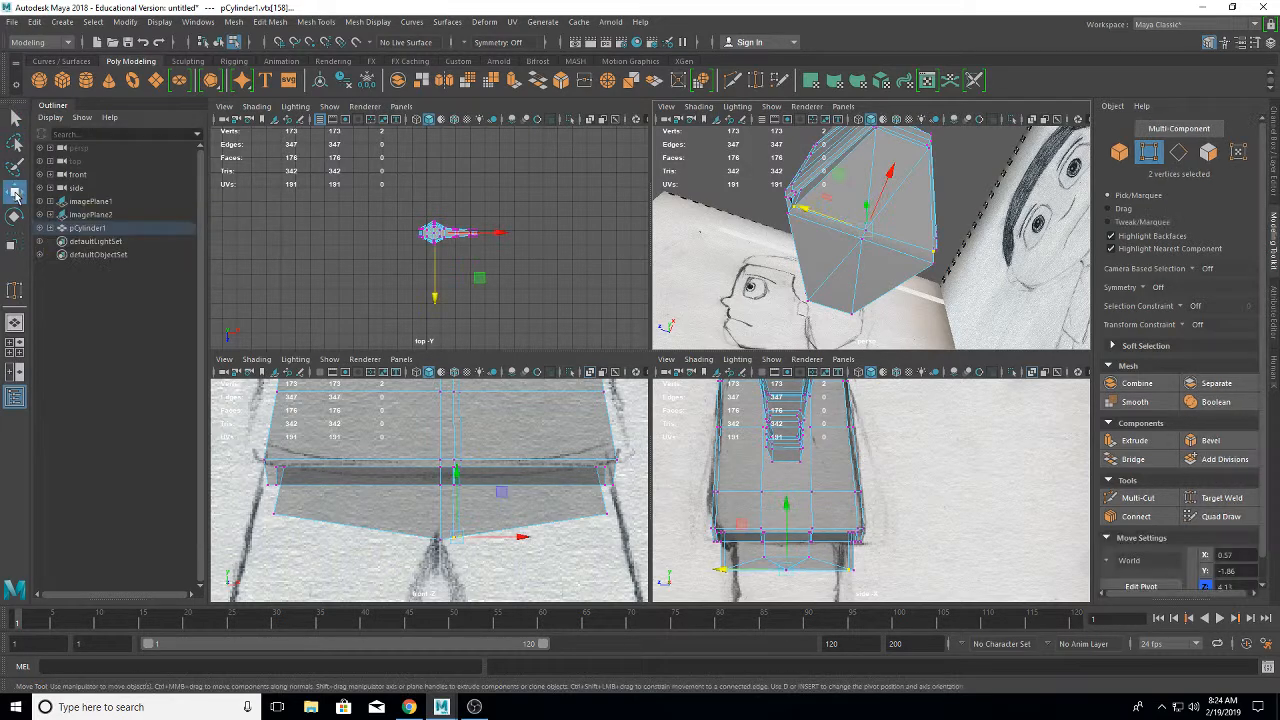
pyautogui.moveTo(884, 193); pyautogui.dragTo(890, 172)
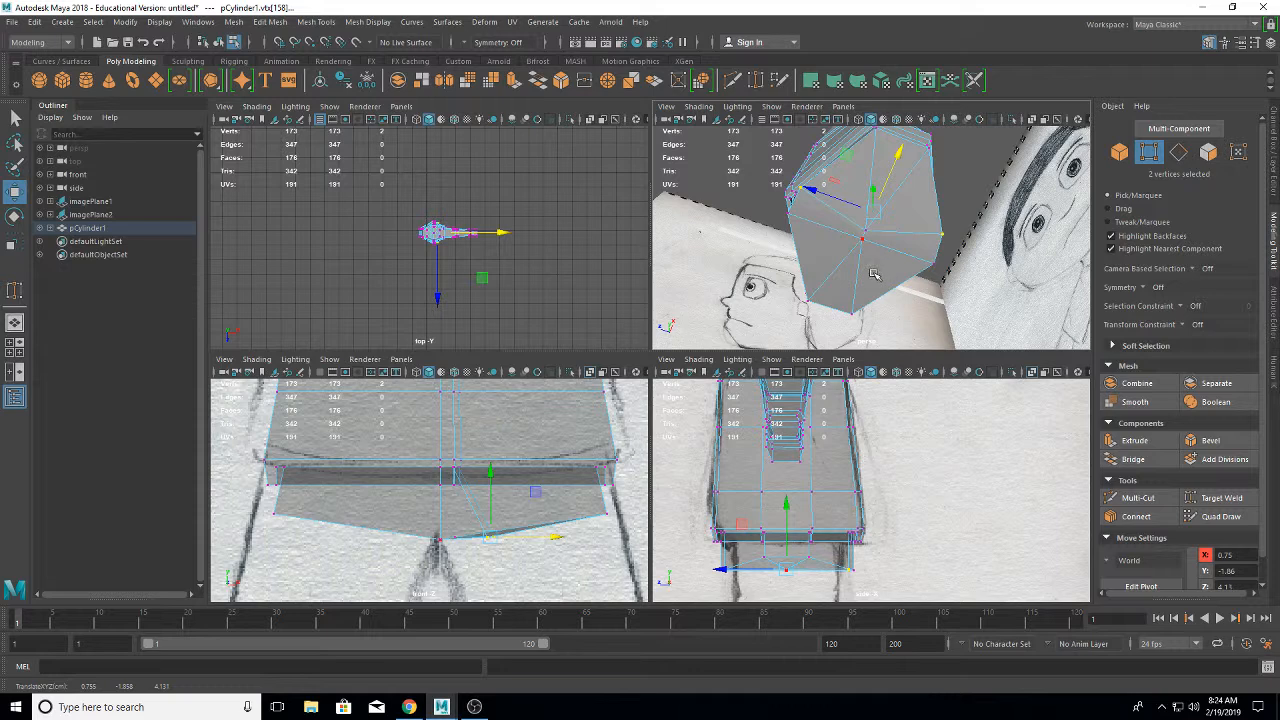
pyautogui.keyDown('alt'); pyautogui.moveTo(873, 274); pyautogui.dragTo(996, 327); pyautogui.keyUp('alt')
pyautogui.keyDown('alt'); pyautogui.moveTo(955, 270); pyautogui.dragTo(998, 316); pyautogui.keyUp('alt')
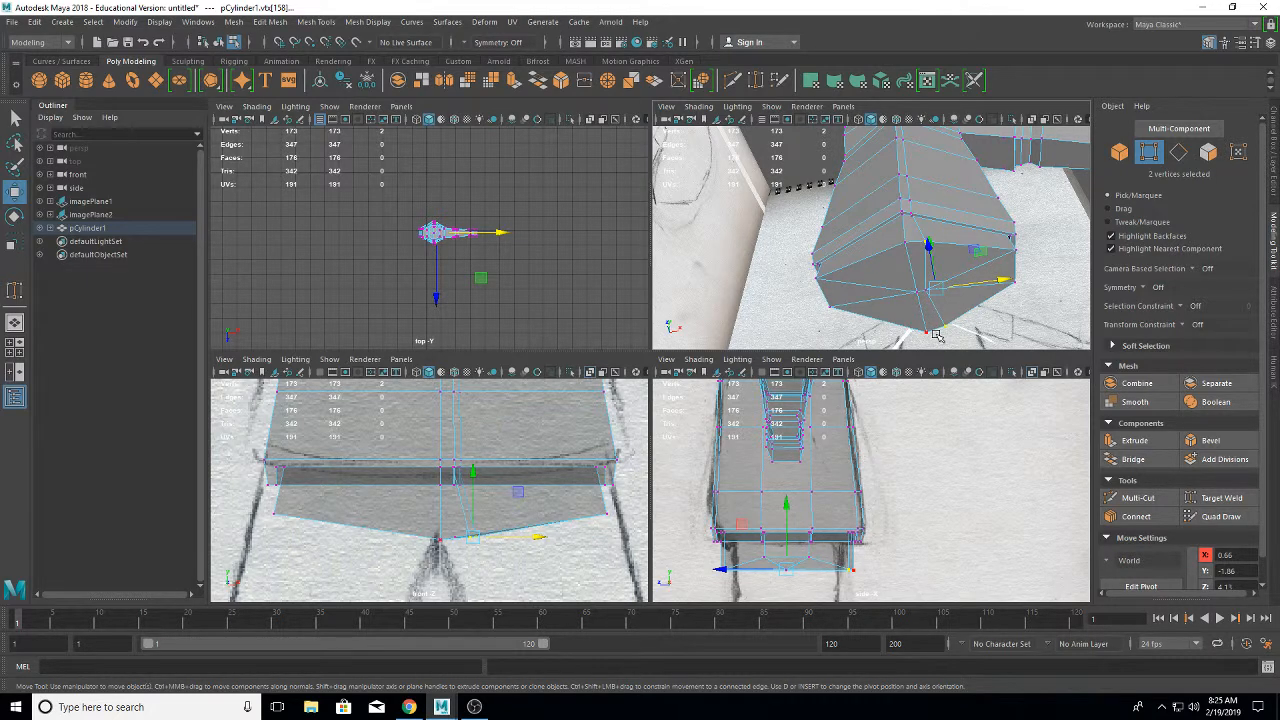
# - Delete the faces on the underside of the pelvis on the arm's side to open a hole for the leg
pyautogui.rightClick(958, 275)
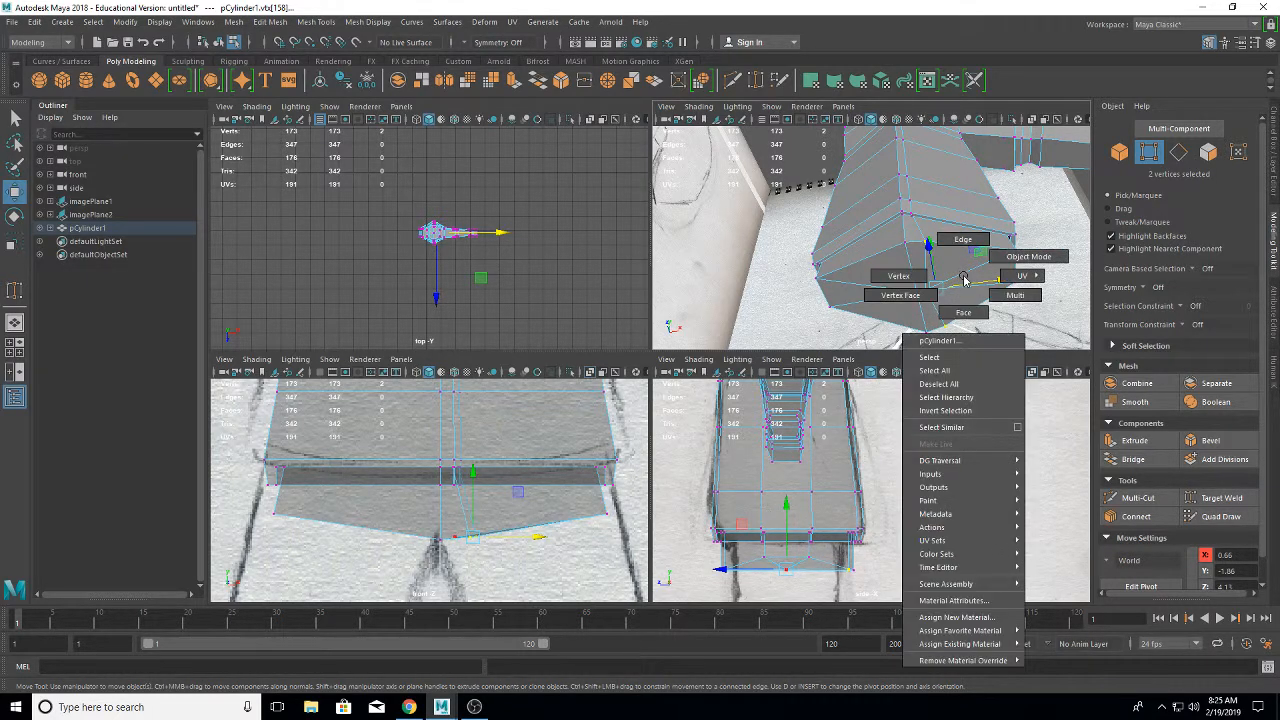
pyautogui.click(963, 312)
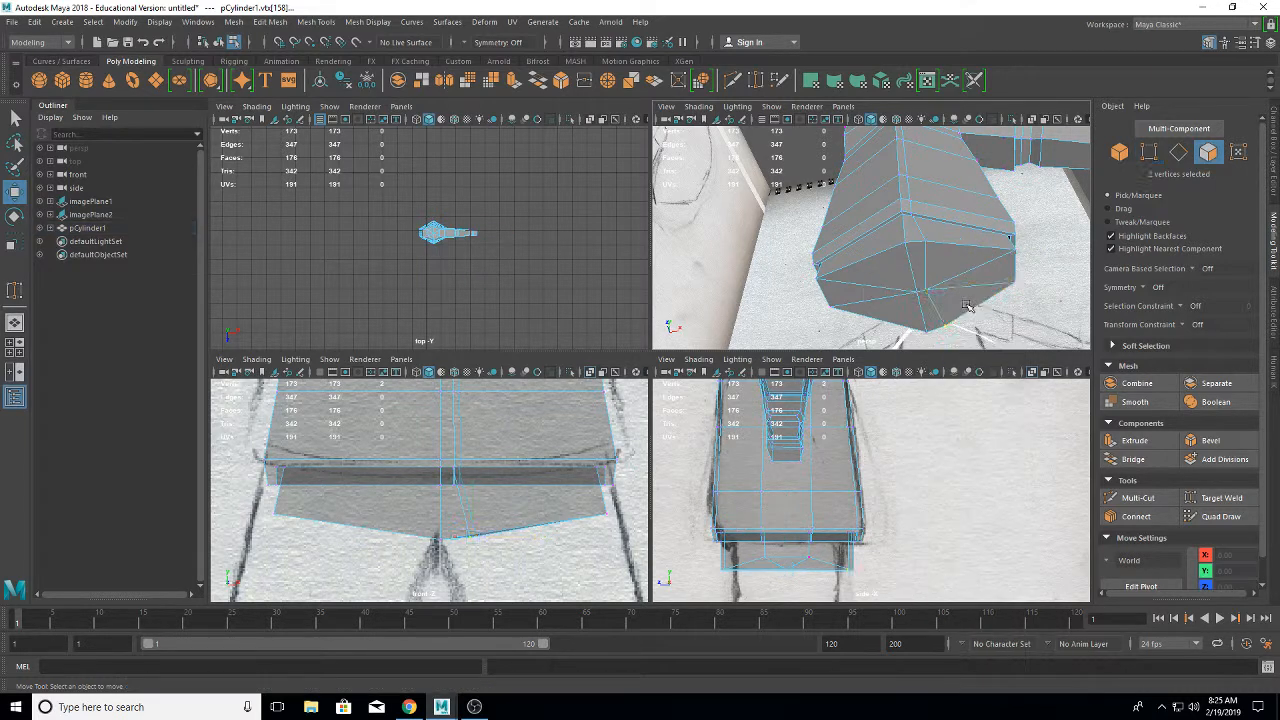
pyautogui.click(970, 280)
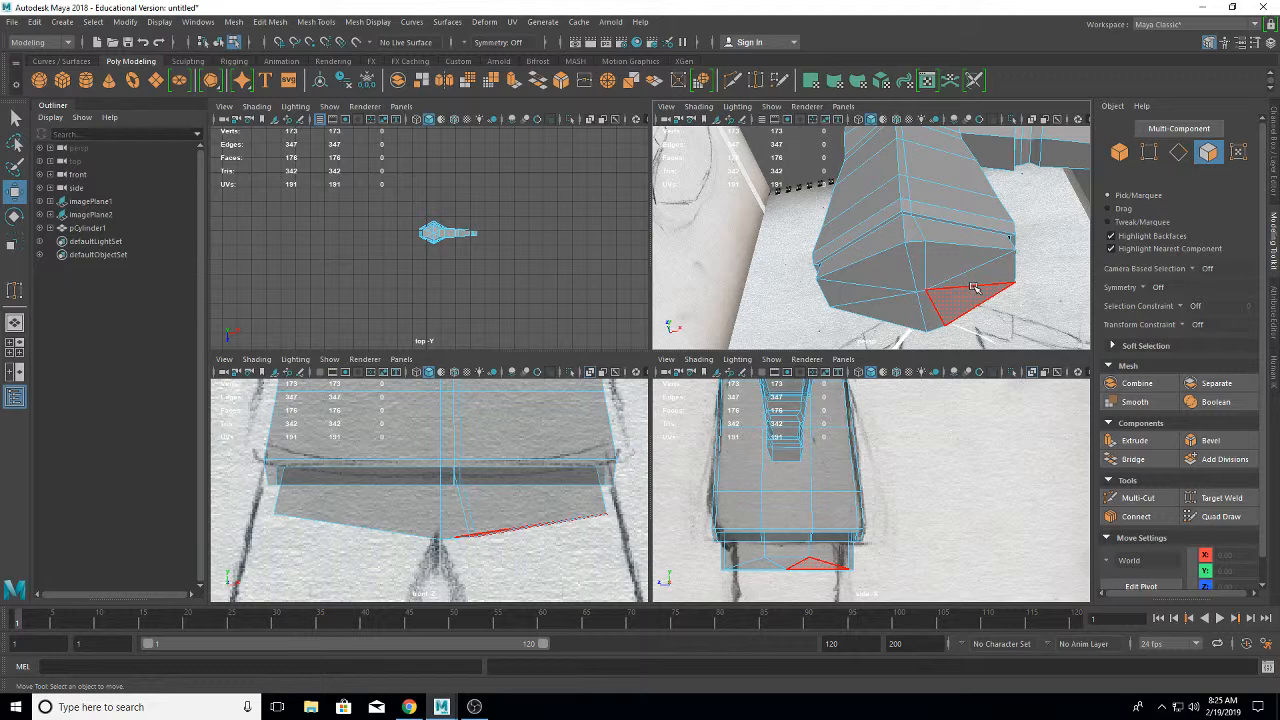
pyautogui.click(969, 296)
pyautogui.press('Delete')
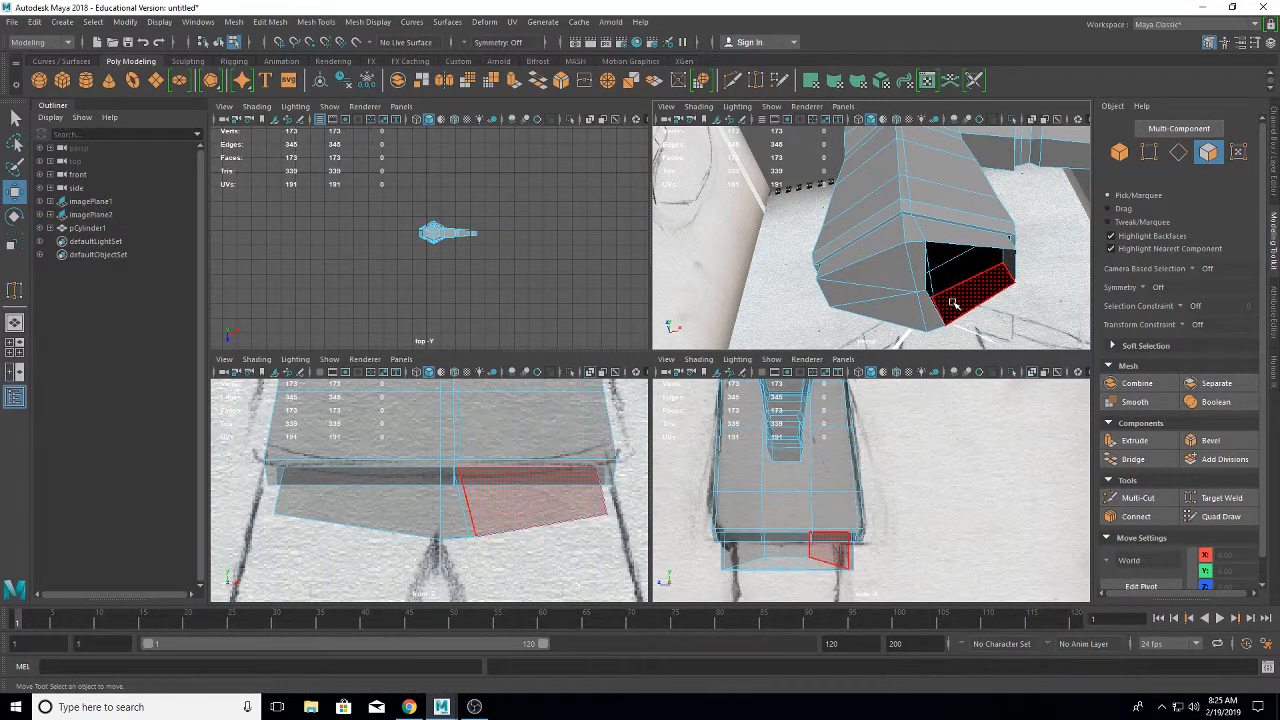
# - Select the border edges of the leg opening and extrude them down to near the shorts hem in the front reference drawing
pyautogui.moveTo(940, 310); pyautogui.dragTo(930, 274, button='right')
pyautogui.doubleClick(955, 243)
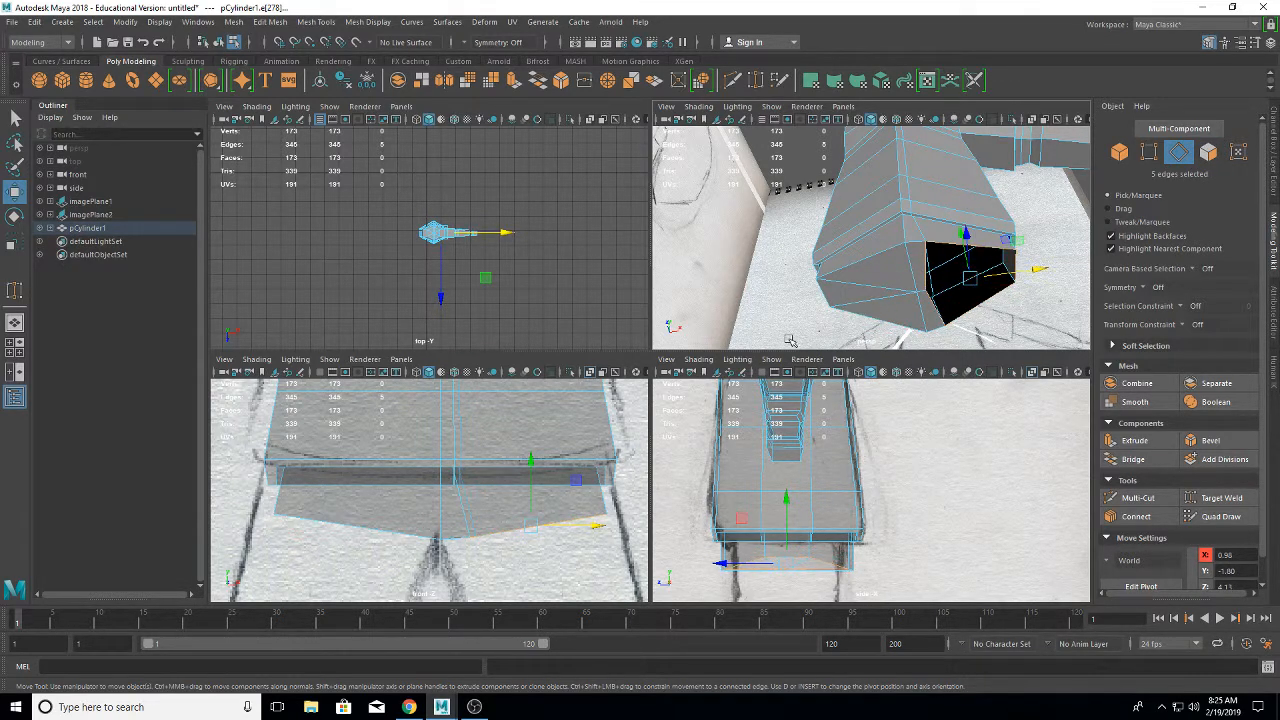
pyautogui.keyDown('alt'); pyautogui.moveTo(565, 507); pyautogui.dragTo(571, 365, button='middle'); pyautogui.keyUp('alt')
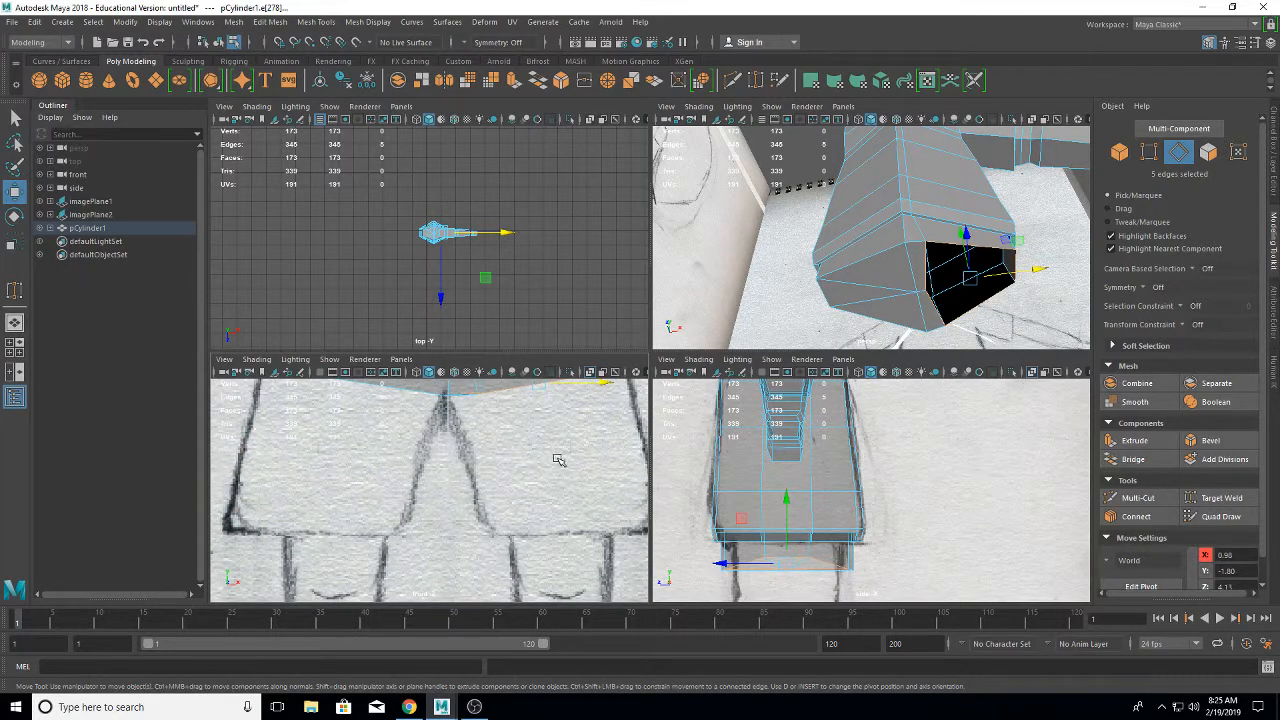
pyautogui.scroll(-5, 557, 457)
pyautogui.scroll(3, 557, 457)
pyautogui.keyDown('alt'); pyautogui.moveTo(518, 455); pyautogui.dragTo(537, 439, button='middle'); pyautogui.keyUp('alt')
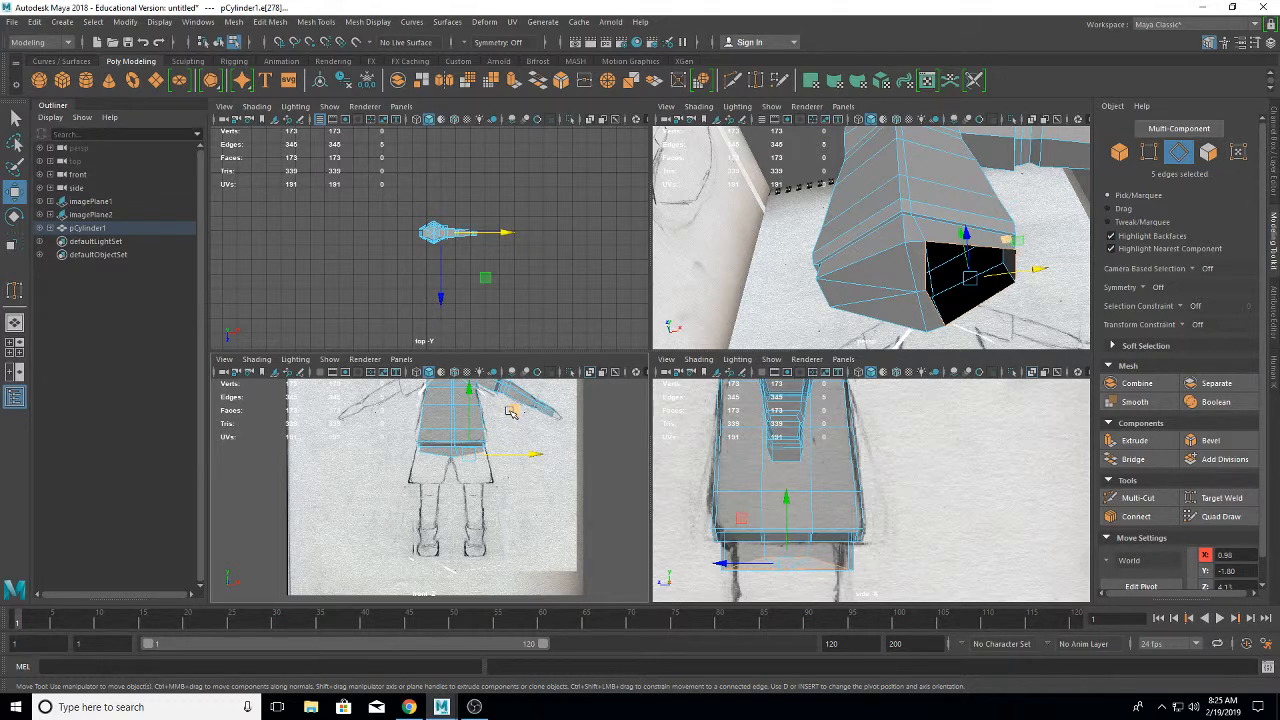
pyautogui.keyDown('shift'); pyautogui.moveTo(510, 410); pyautogui.dragTo(541, 451); pyautogui.keyUp('shift')
pyautogui.press('e')
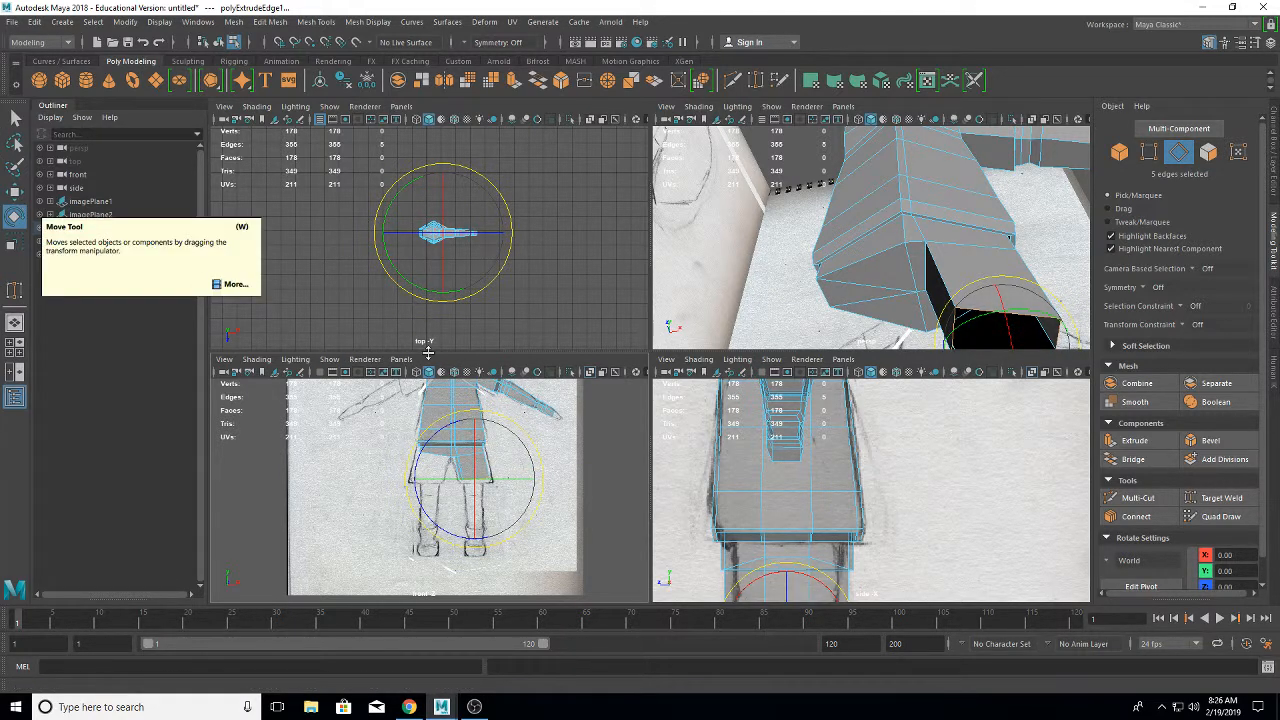
# - Extrude the shorts' bottom border edges a short way down to the drawn hem, at about X 1.14 and Y -2.61
pyautogui.scroll(4, 520, 465)
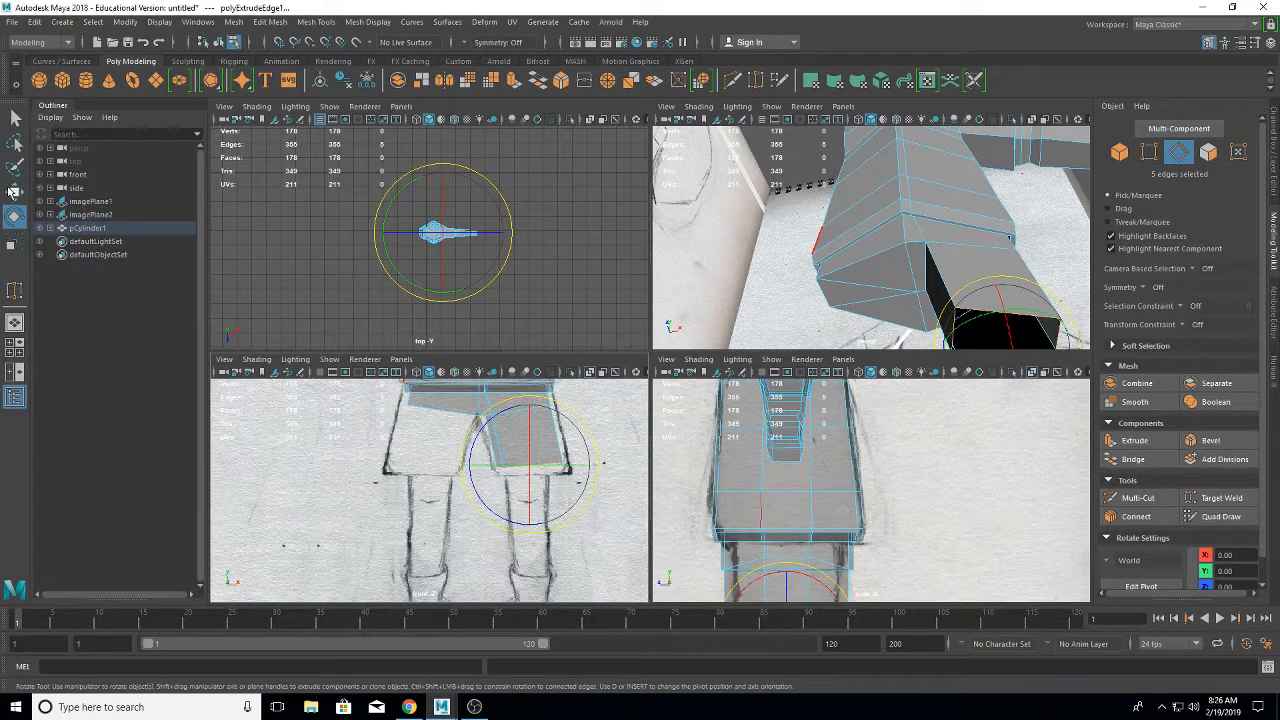
pyautogui.click(14, 192)
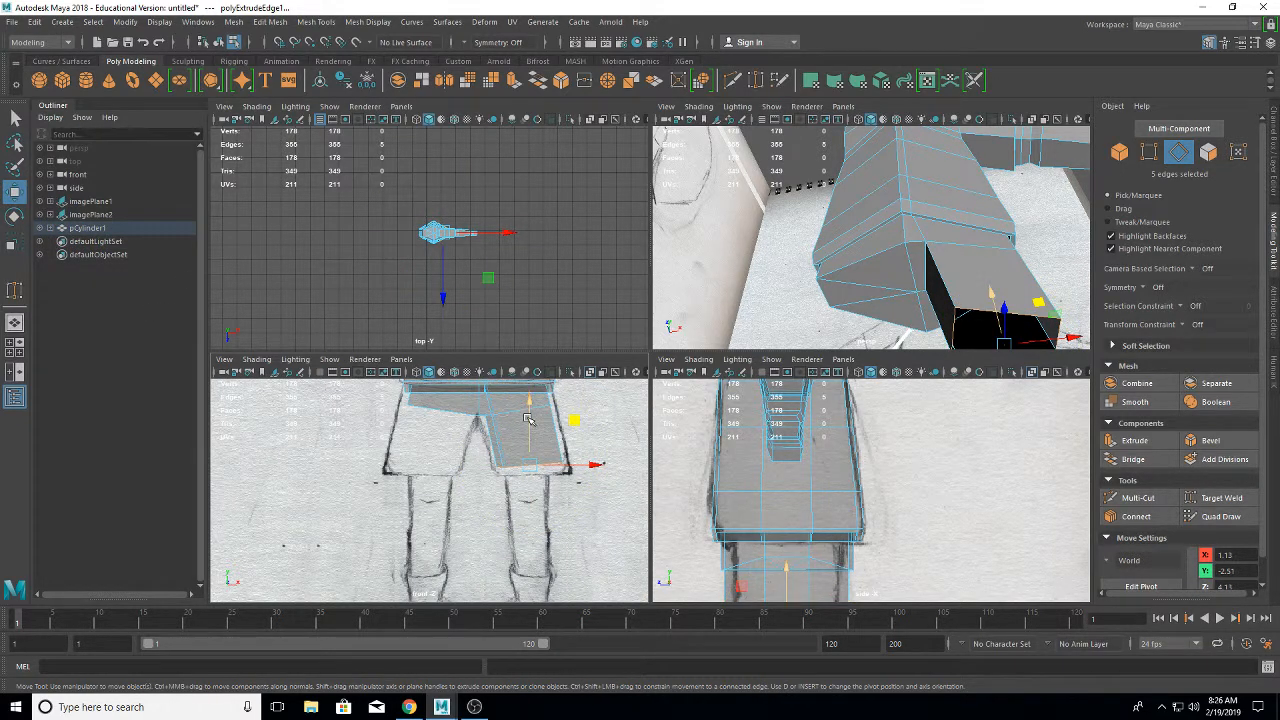
pyautogui.keyDown('shift'); pyautogui.moveTo(530, 417); pyautogui.dragTo(549, 426); pyautogui.keyUp('shift')
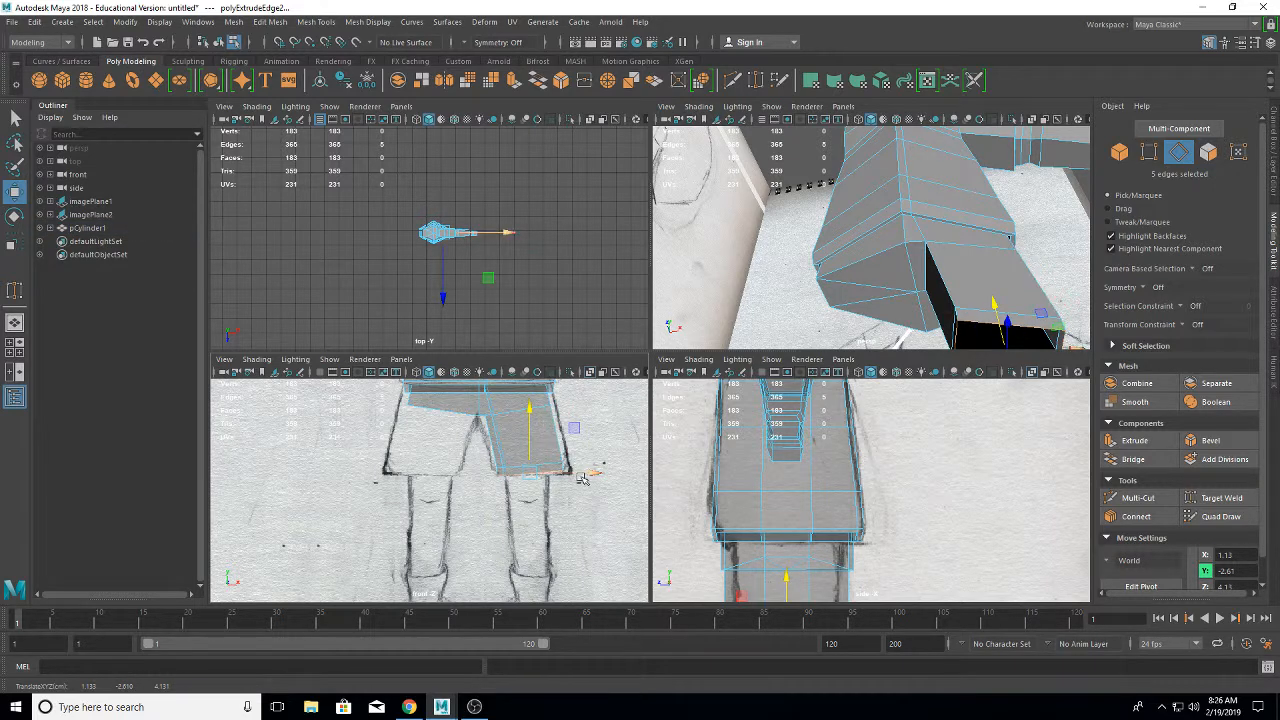
pyautogui.moveTo(582, 473); pyautogui.dragTo(586, 472)
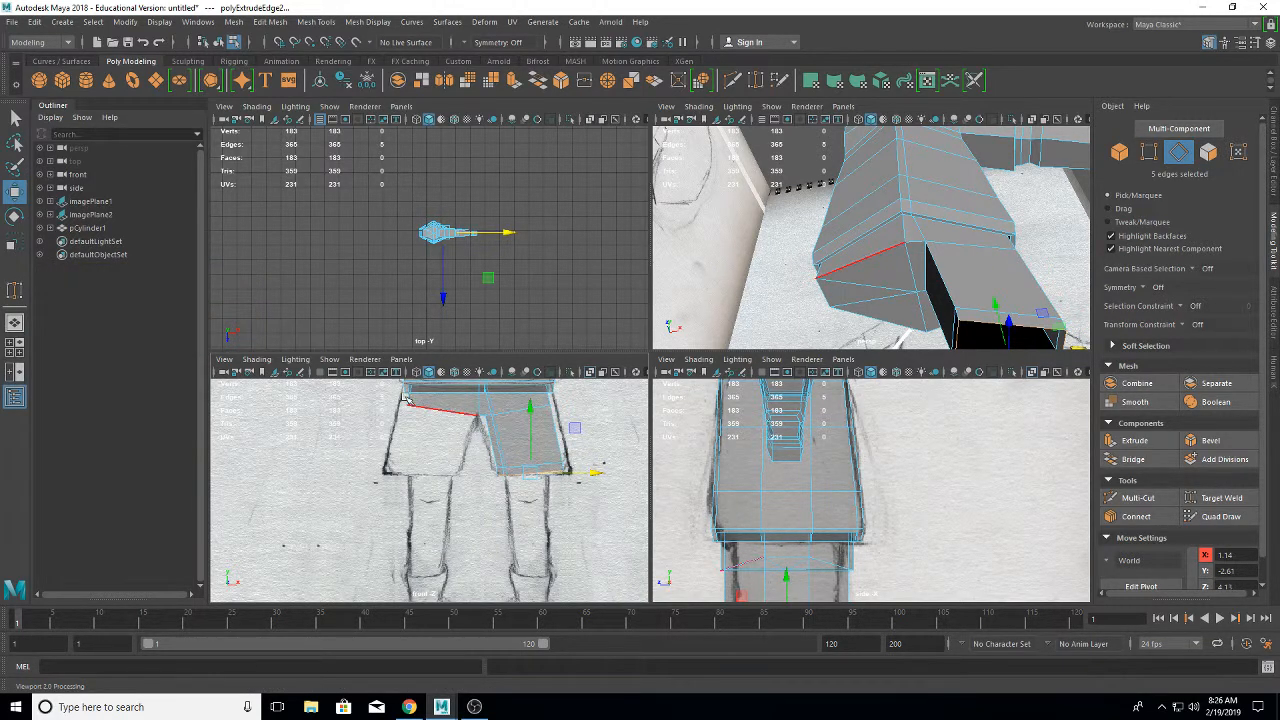
# - Extrude the hem border edges and scale them slightly inward to give the shorts' opening a rim thickness
pyautogui.click(15, 241)
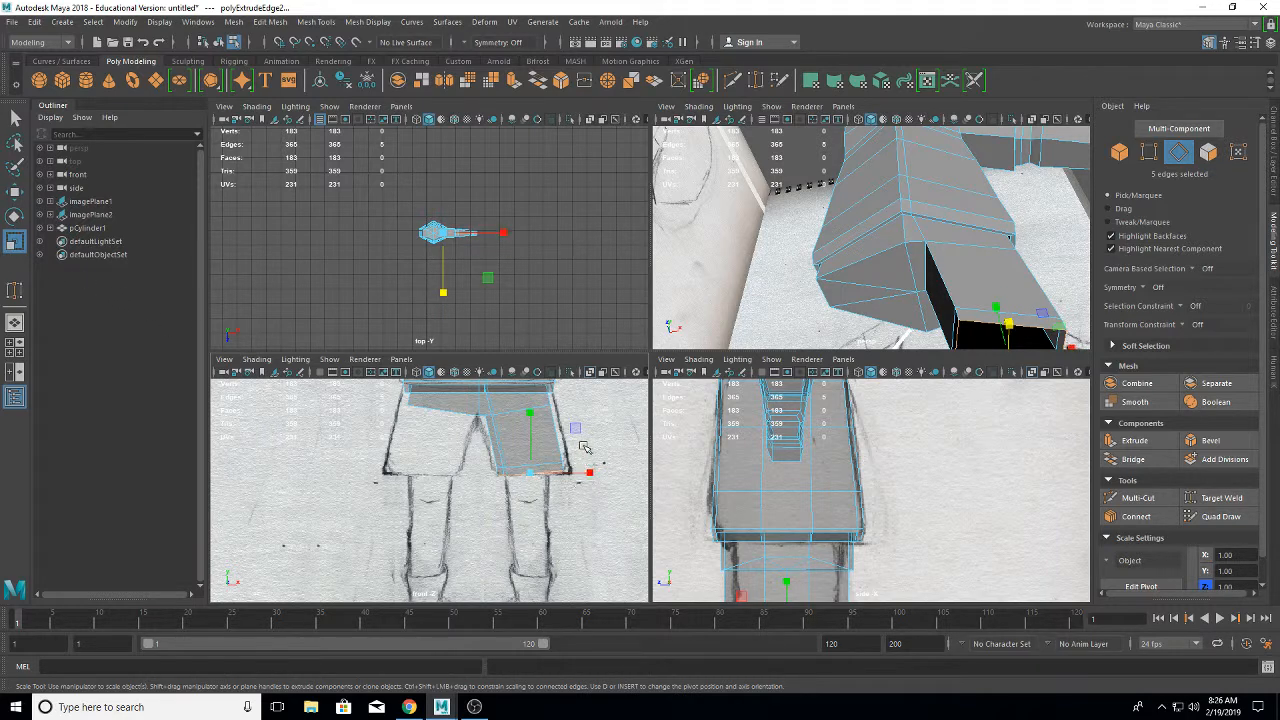
pyautogui.moveTo(530, 474)
pyautogui.keyDown('shift'); pyautogui.mouseDown()
pyautogui.moveTo(530, 524)
pyautogui.moveTo(525, 461)
pyautogui.mouseUp(); pyautogui.keyUp('shift')
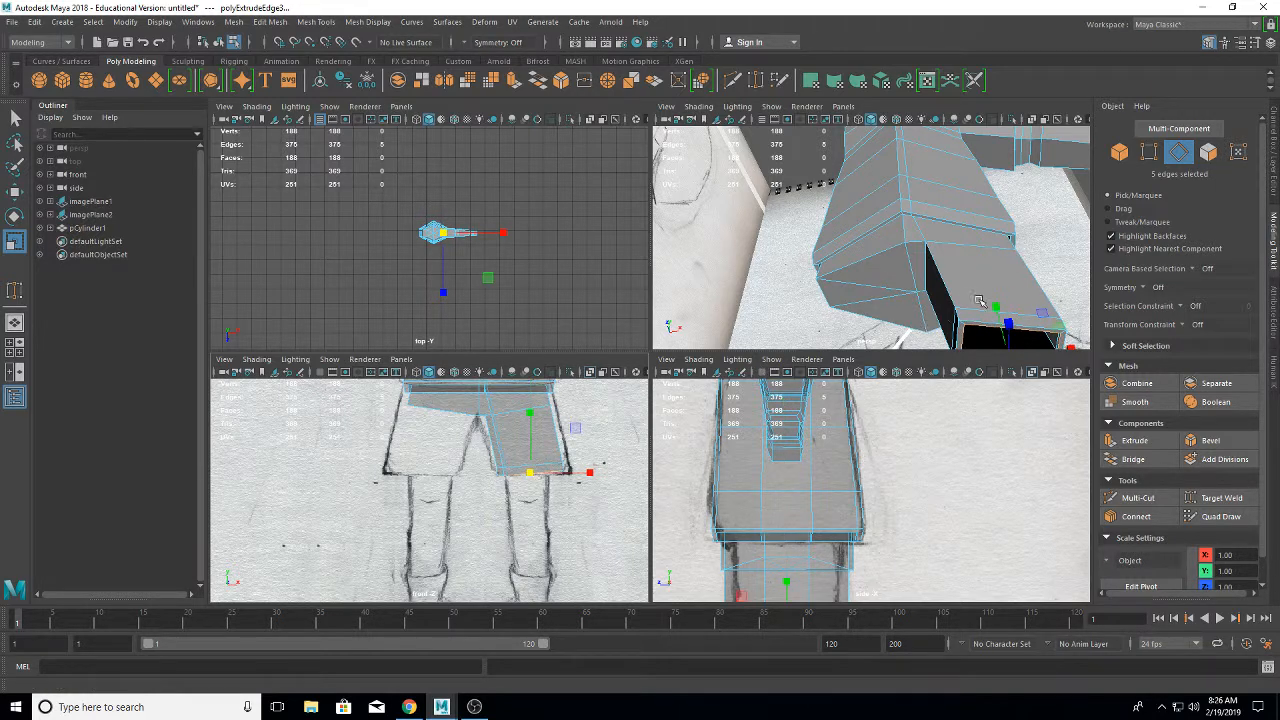
pyautogui.keyDown('alt'); pyautogui.moveTo(978, 305); pyautogui.dragTo(964, 256); pyautogui.keyUp('alt')
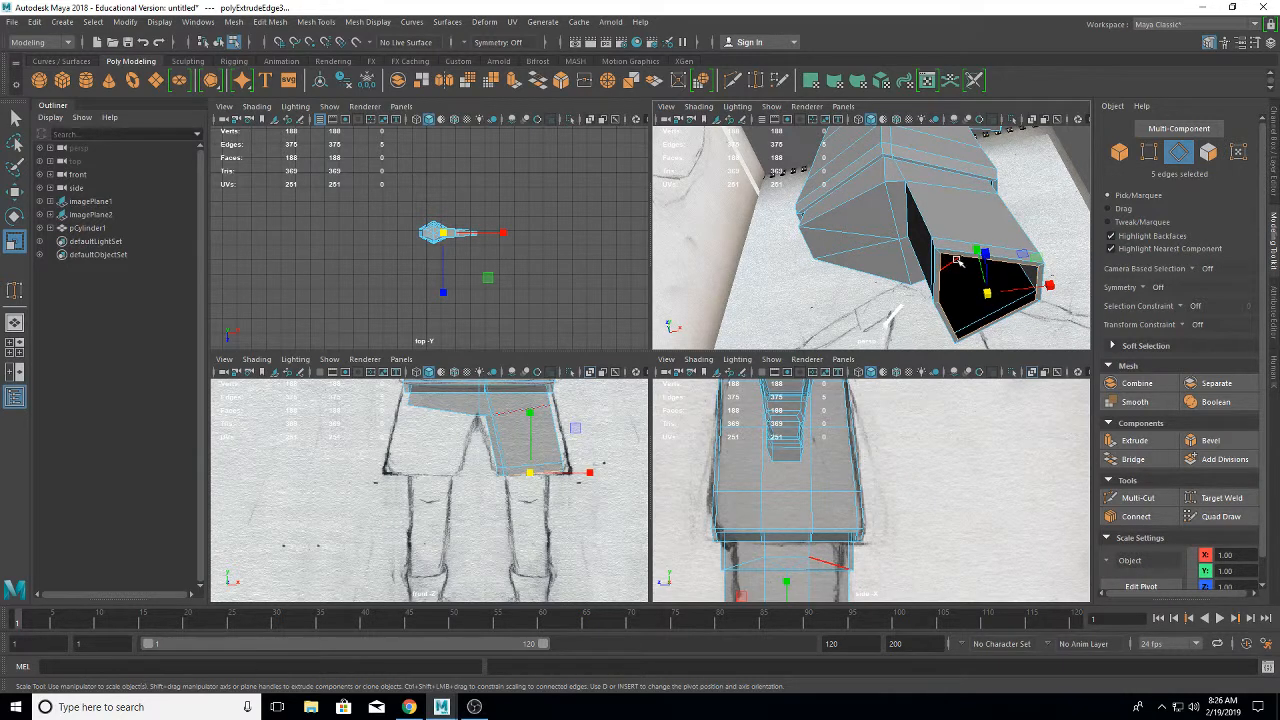
pyautogui.click(985, 257)
pyautogui.keyDown('alt'); pyautogui.moveTo(1045, 287); pyautogui.dragTo(938, 312); pyautogui.keyUp('alt')
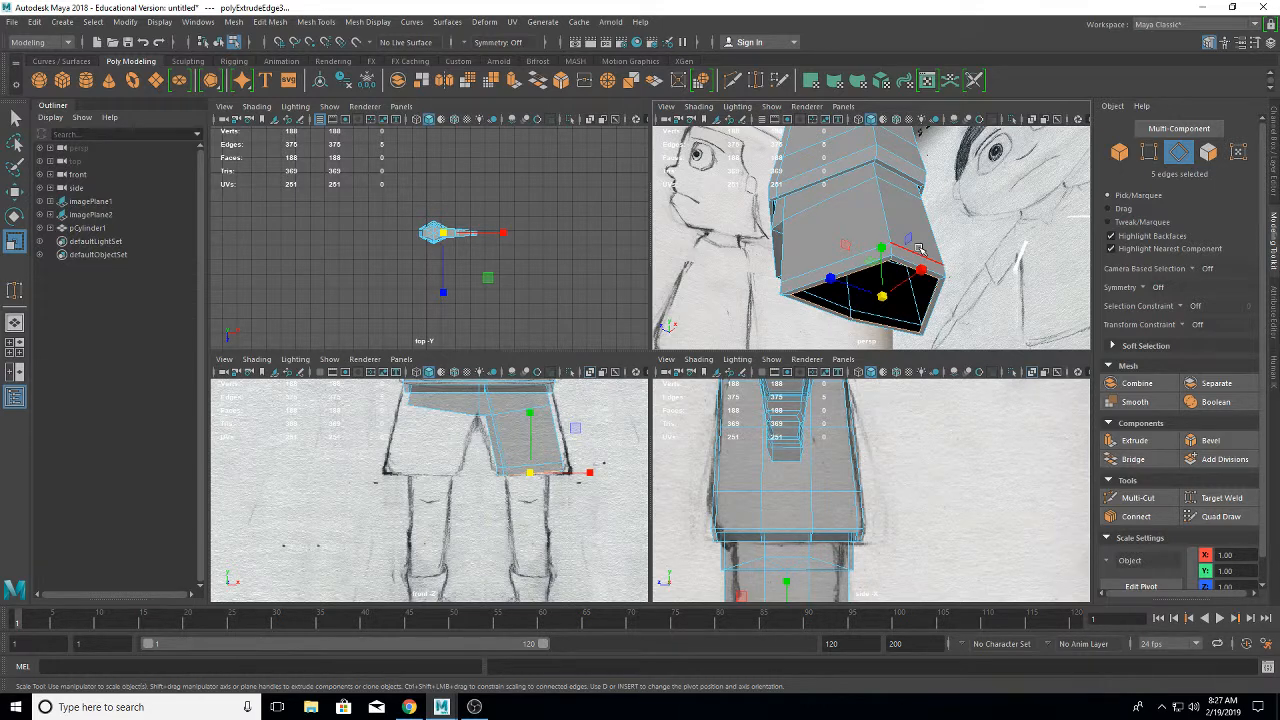
pyautogui.keyDown('alt'); pyautogui.moveTo(918, 248); pyautogui.dragTo(994, 307); pyautogui.keyUp('alt')
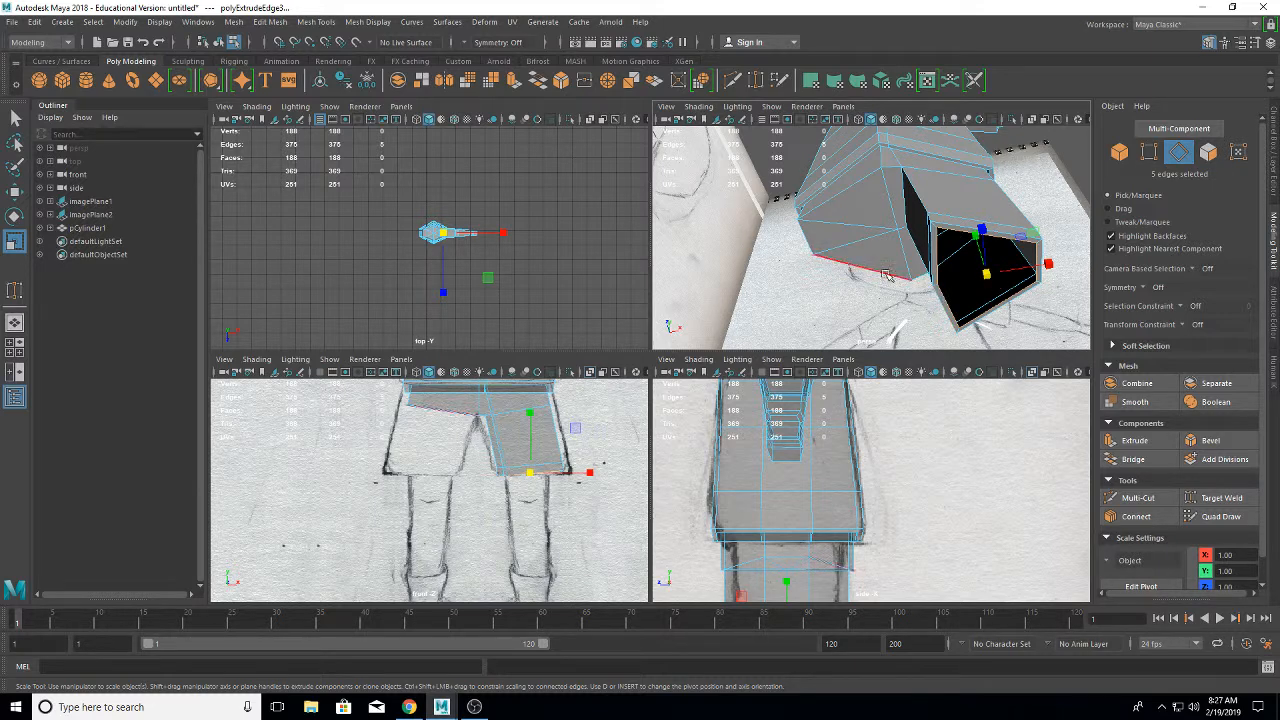
# - Extrude the inner rim edges up inside the shorts leg to about X 1.12 and Y -2.53
pyautogui.click(15, 192)
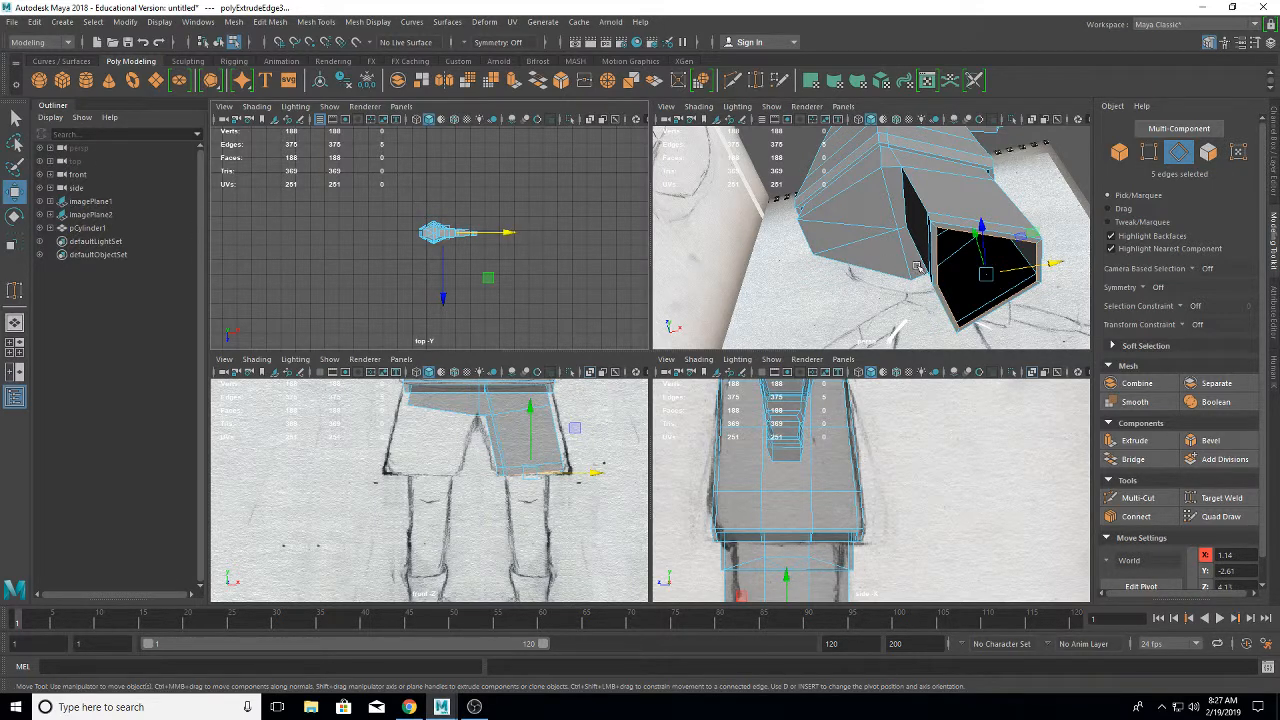
pyautogui.keyDown('shift'); pyautogui.moveTo(985, 257); pyautogui.dragTo(950, 80); pyautogui.keyUp('shift')
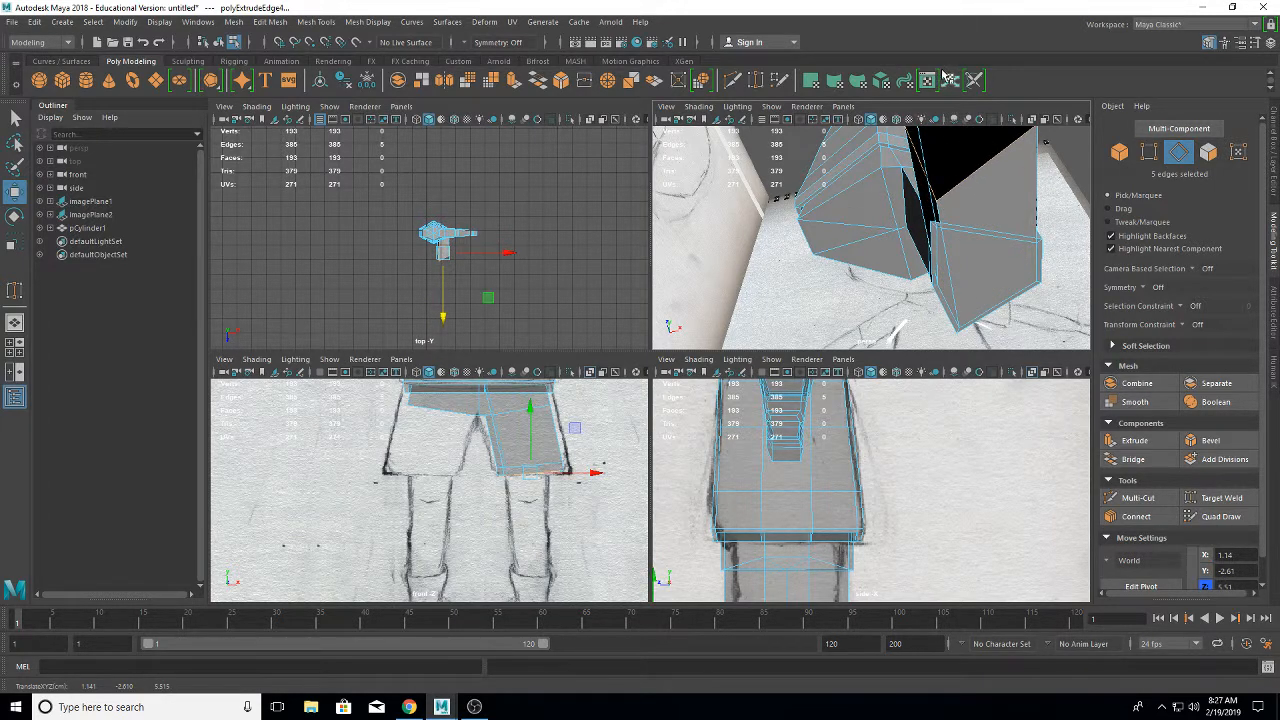
pyautogui.hotkey('ctrl', 'z')
pyautogui.keyDown('alt'); pyautogui.moveTo(980, 335); pyautogui.dragTo(988, 283); pyautogui.keyUp('alt')
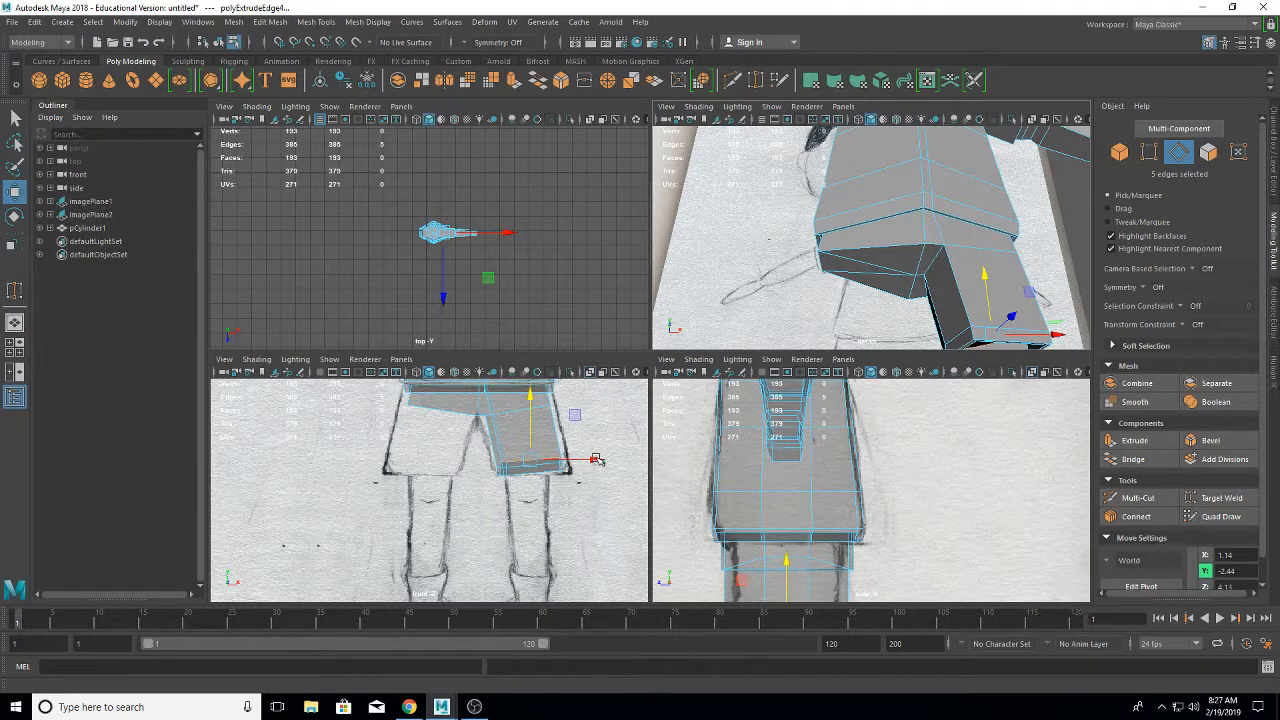
pyautogui.moveTo(595, 459); pyautogui.dragTo(593, 459)
pyautogui.moveTo(529, 416); pyautogui.dragTo(534, 426)
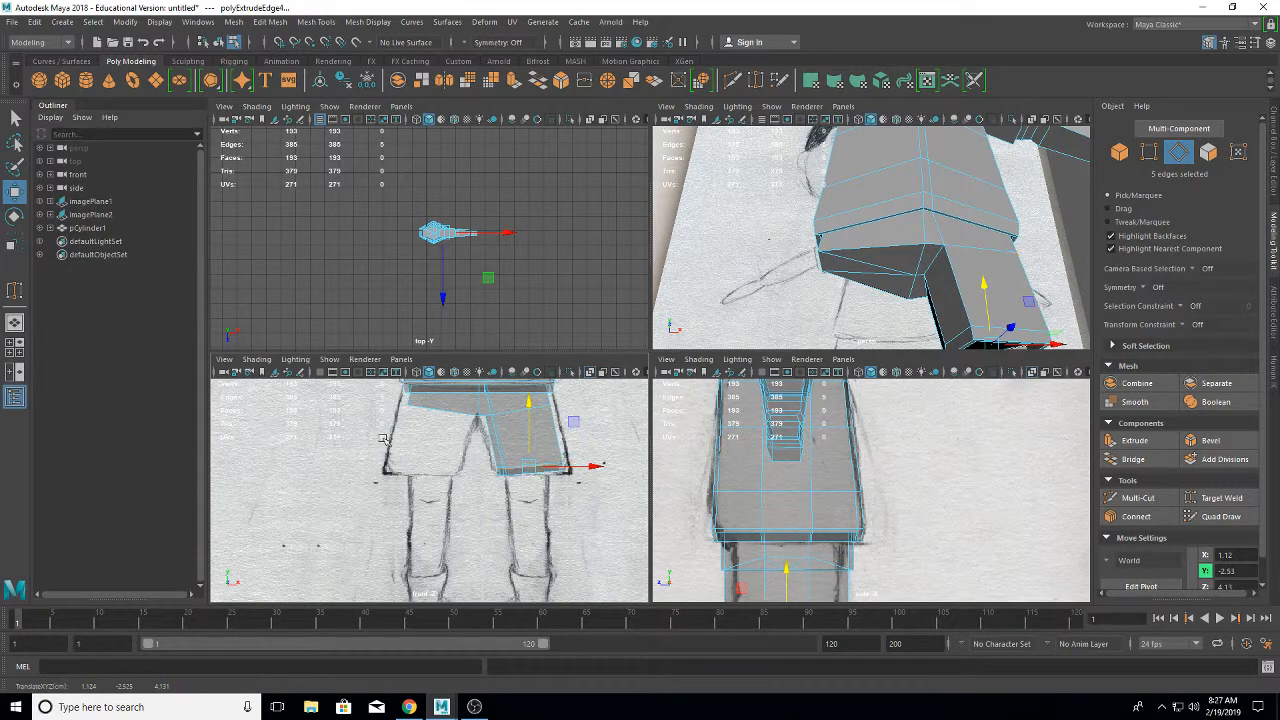
# - Extrude the inner edges again and scale them inward toward the width of the drawn leg
pyautogui.click(21, 245)
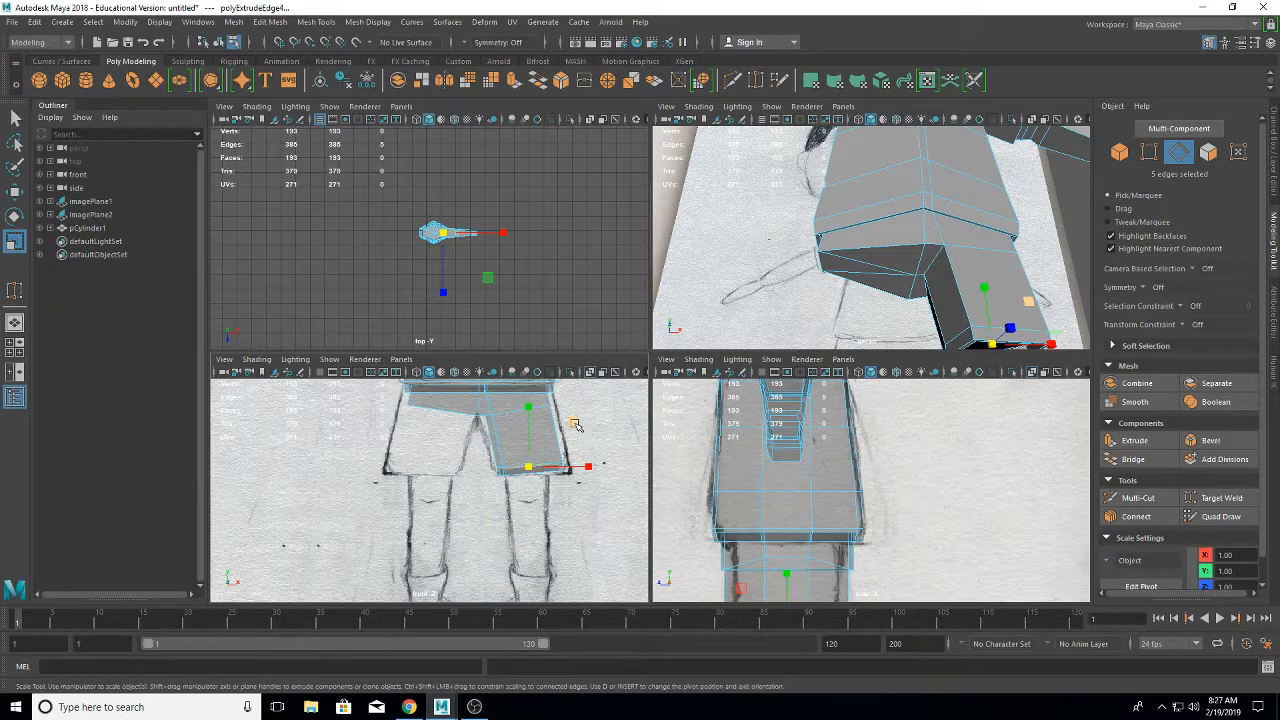
pyautogui.moveTo(575, 425)
pyautogui.keyDown('shift'); pyautogui.mouseDown()
pyautogui.moveTo(553, 422)
pyautogui.moveTo(581, 425)
pyautogui.mouseUp(); pyautogui.keyUp('shift')
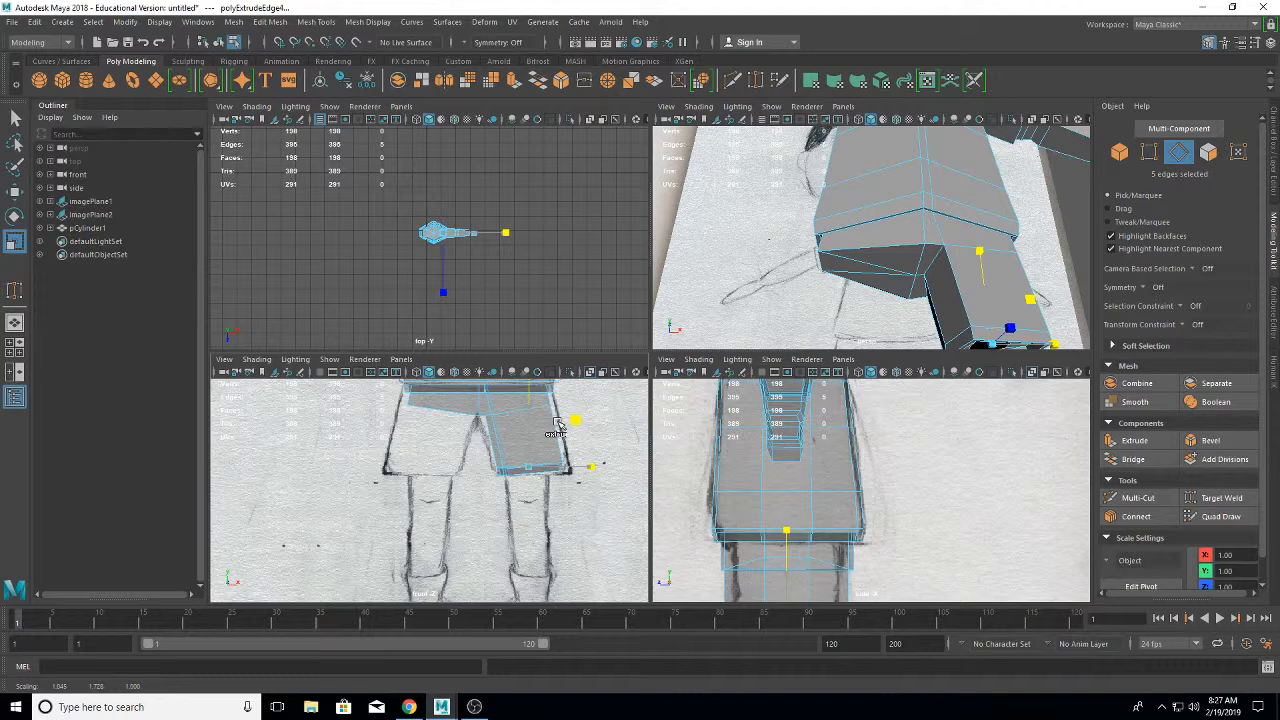
pyautogui.press('w')
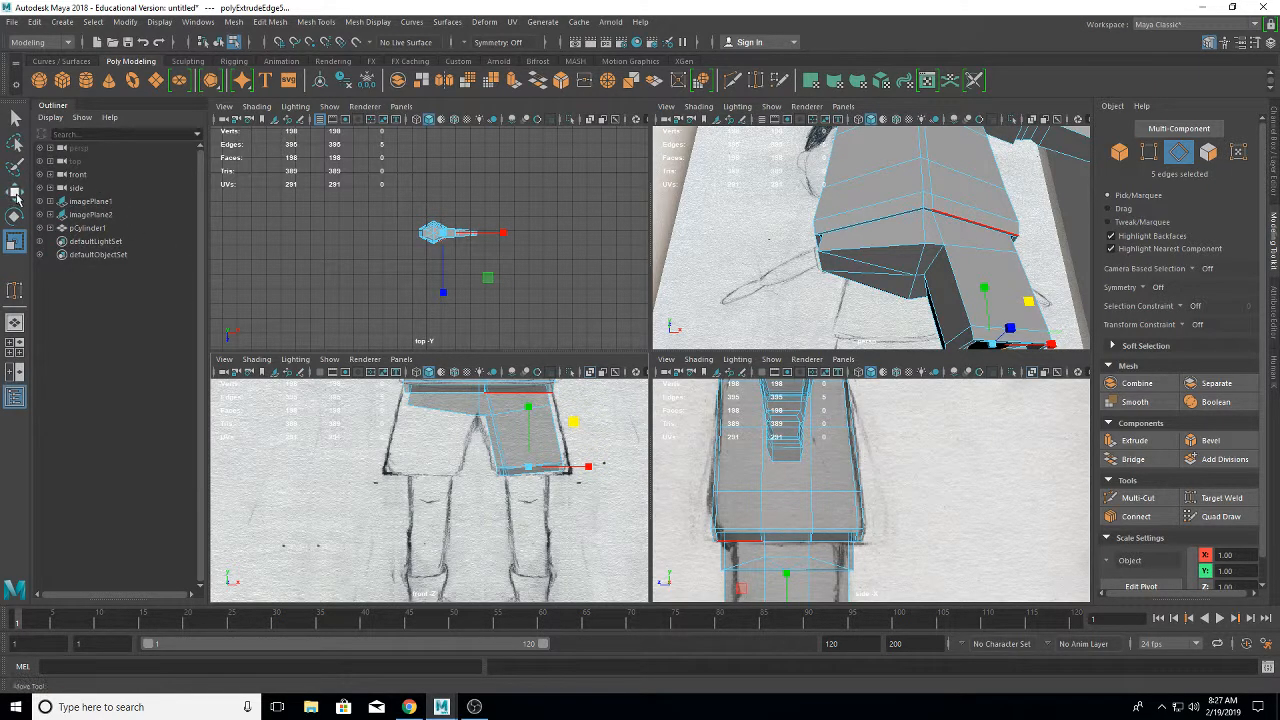
# - Extrude the leg edges below the hem to about X 1.15 and Y -2.91, and scale them to fit the drawn leg
pyautogui.click(15, 193)
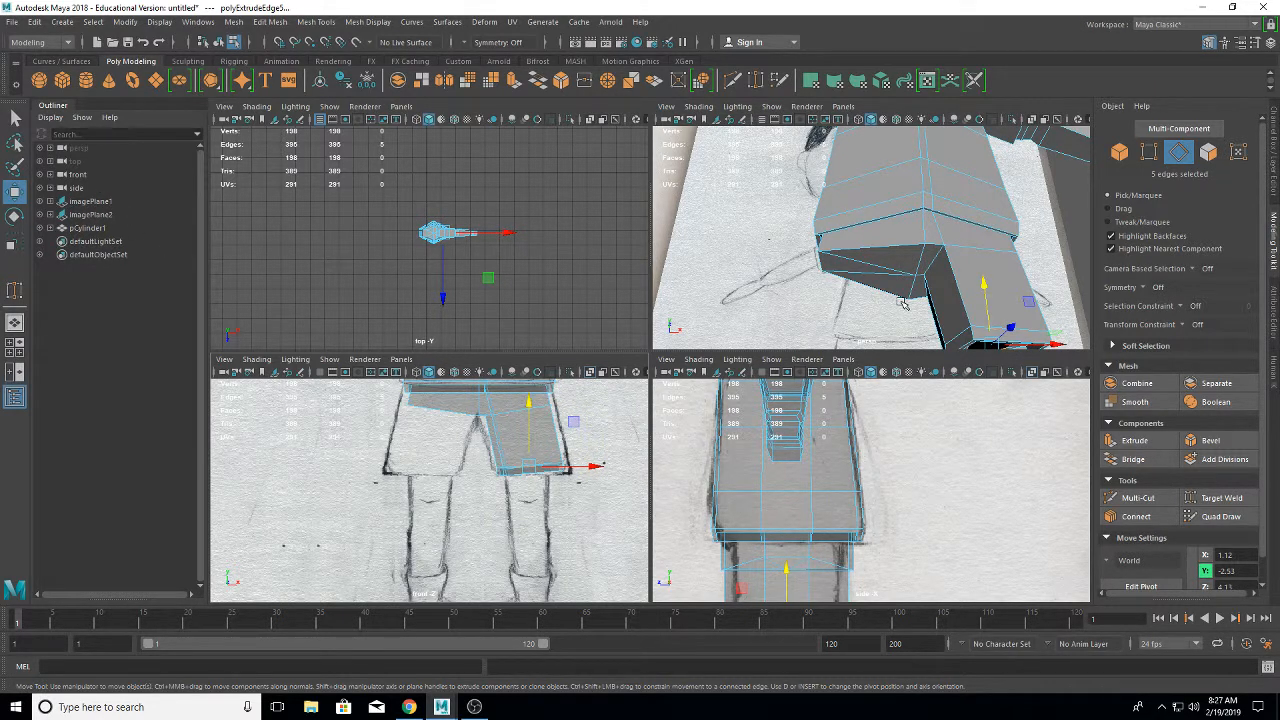
pyautogui.keyDown('shift'); pyautogui.moveTo(573, 421); pyautogui.dragTo(569, 455); pyautogui.keyUp('shift')
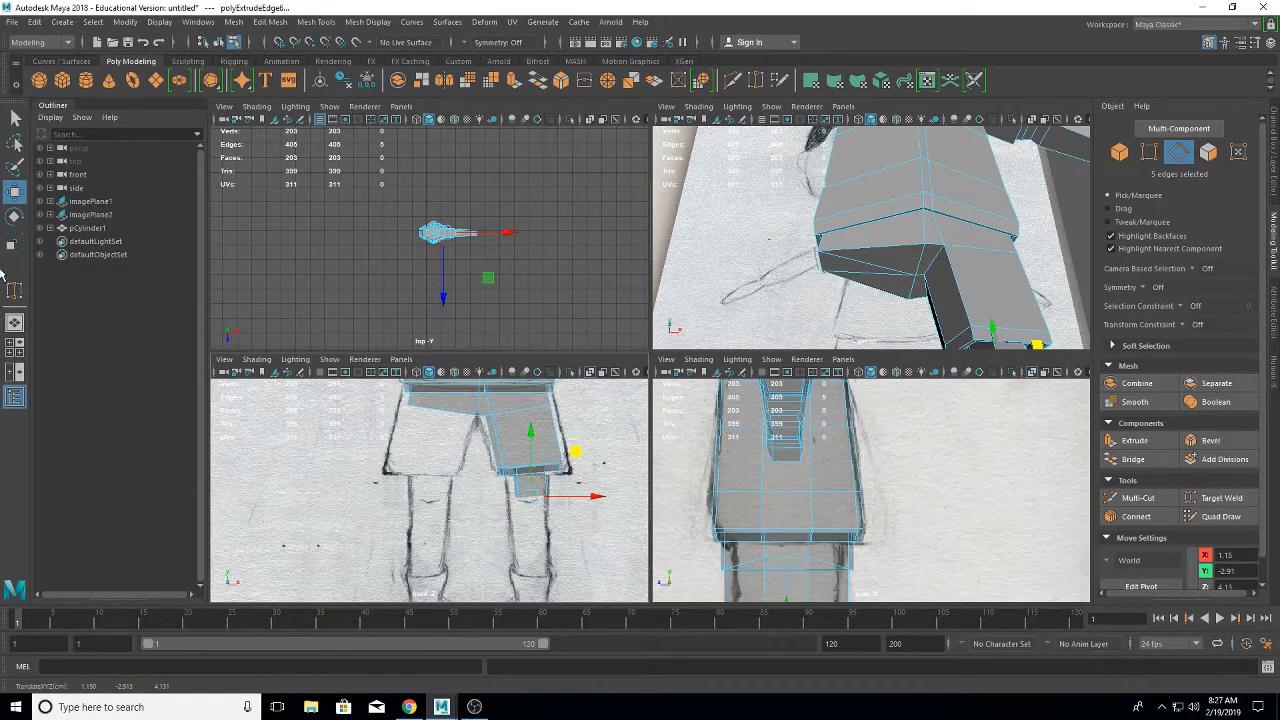
pyautogui.click(14, 241)
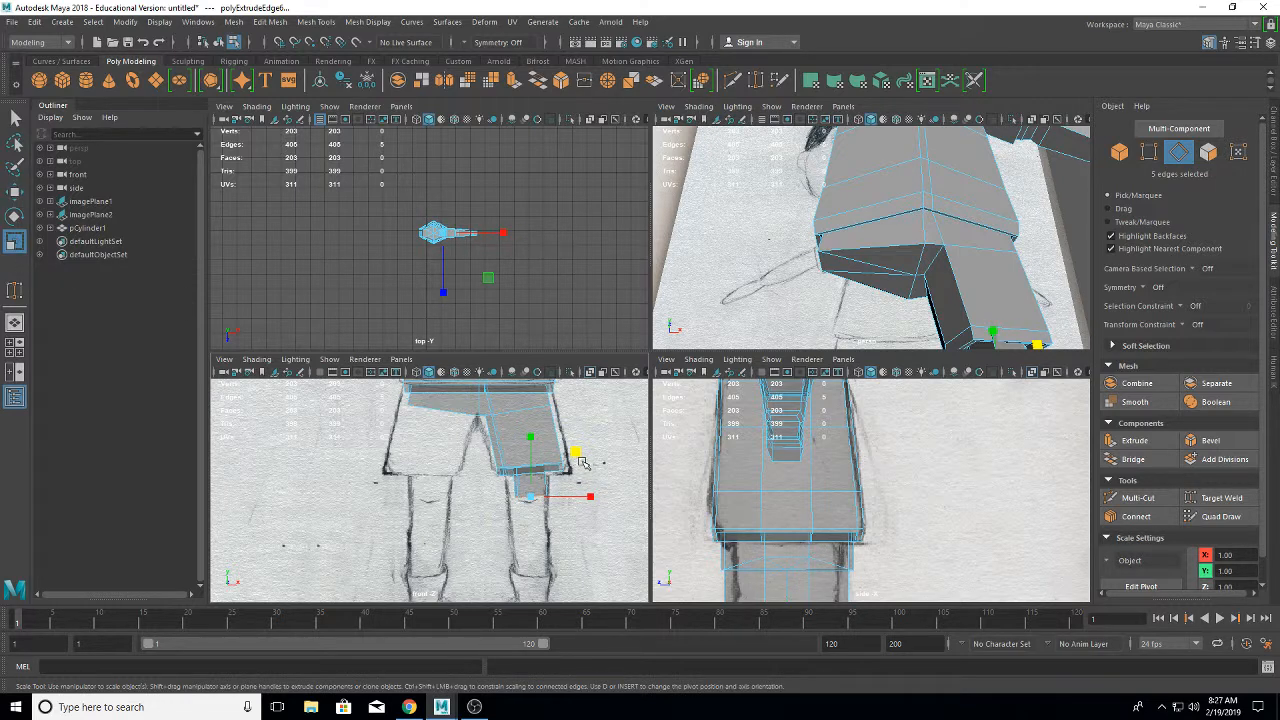
pyautogui.moveTo(532, 496); pyautogui.dragTo(549, 453)
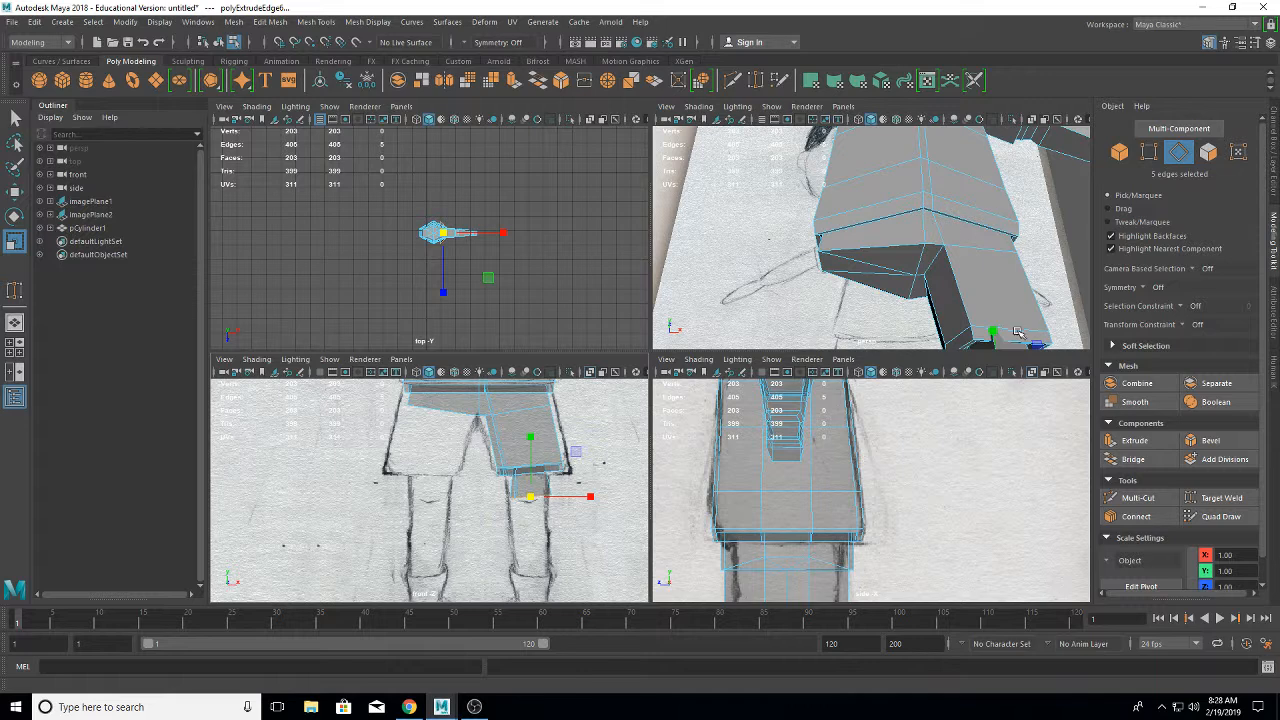
# - Select the edge loop where the leg starts inside the shorts and scale it wider along X
pyautogui.keyDown('alt'); pyautogui.moveTo(928, 300); pyautogui.dragTo(915, 271); pyautogui.keyUp('alt')
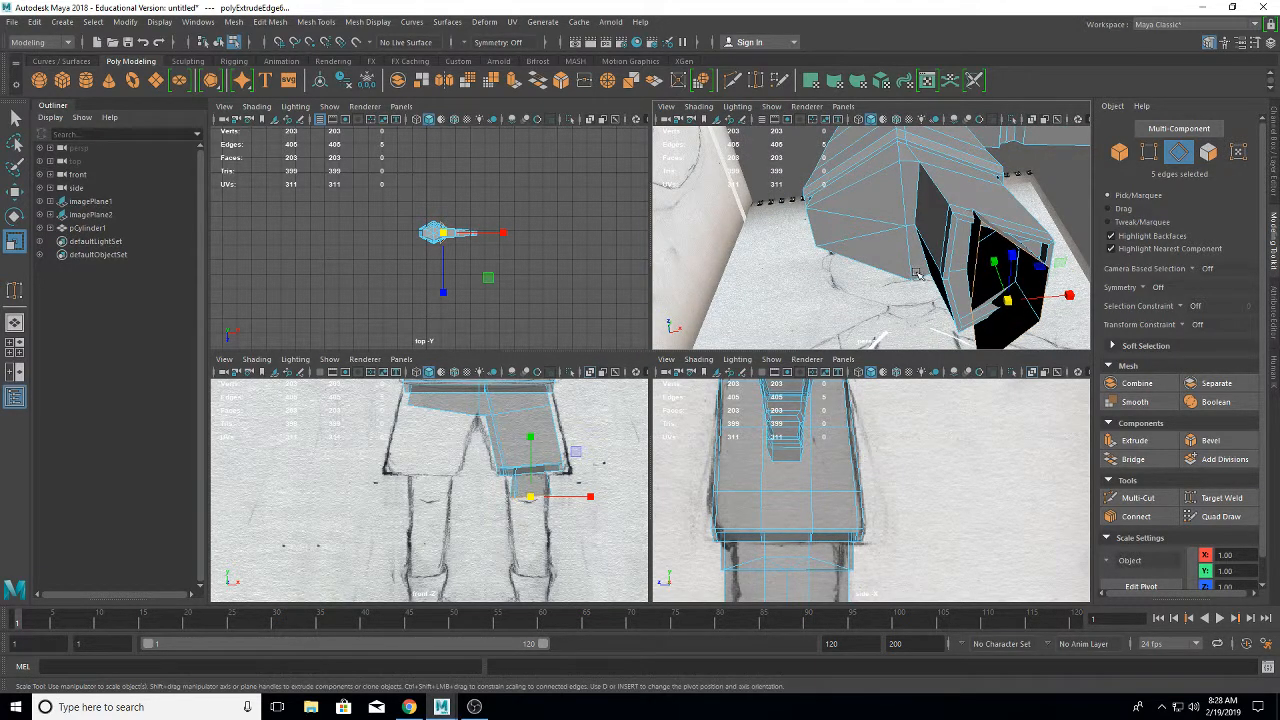
pyautogui.moveTo(1019, 264); pyautogui.dragTo(943, 329)
pyautogui.doubleClick(845, 199)
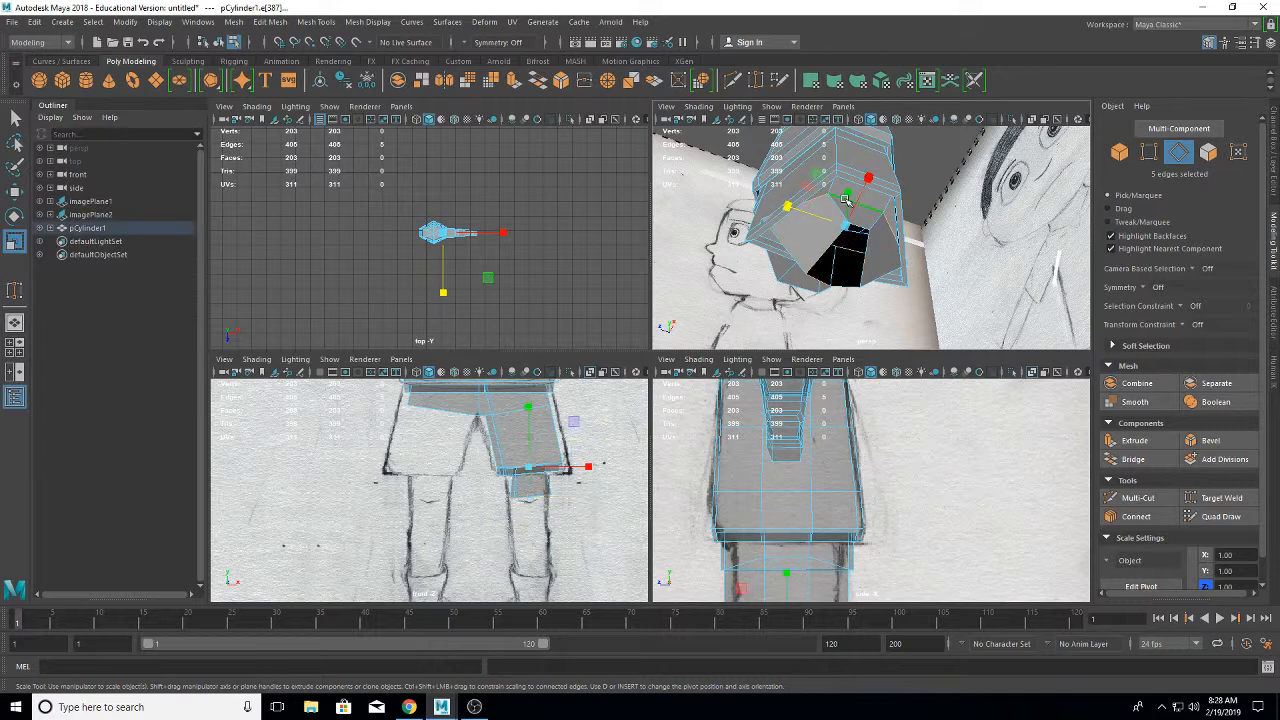
pyautogui.moveTo(868, 178); pyautogui.dragTo(870, 147)
pyautogui.keyDown('alt'); pyautogui.moveTo(946, 284); pyautogui.dragTo(903, 303); pyautogui.keyUp('alt')
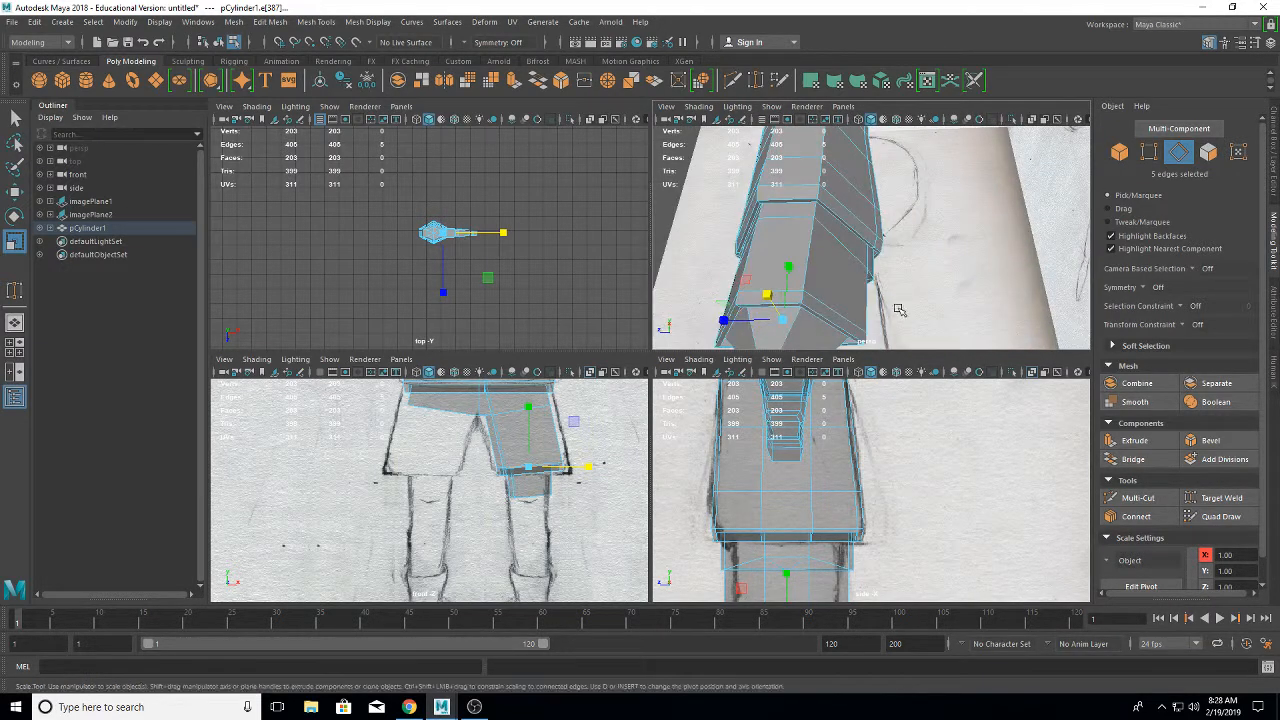
# - Select the leg's lower edge loop and scale it wider along Z to match the depth of the shorts opening
pyautogui.keyDown('alt'); pyautogui.moveTo(836, 512); pyautogui.dragTo(835, 379, button='middle'); pyautogui.keyUp('alt')
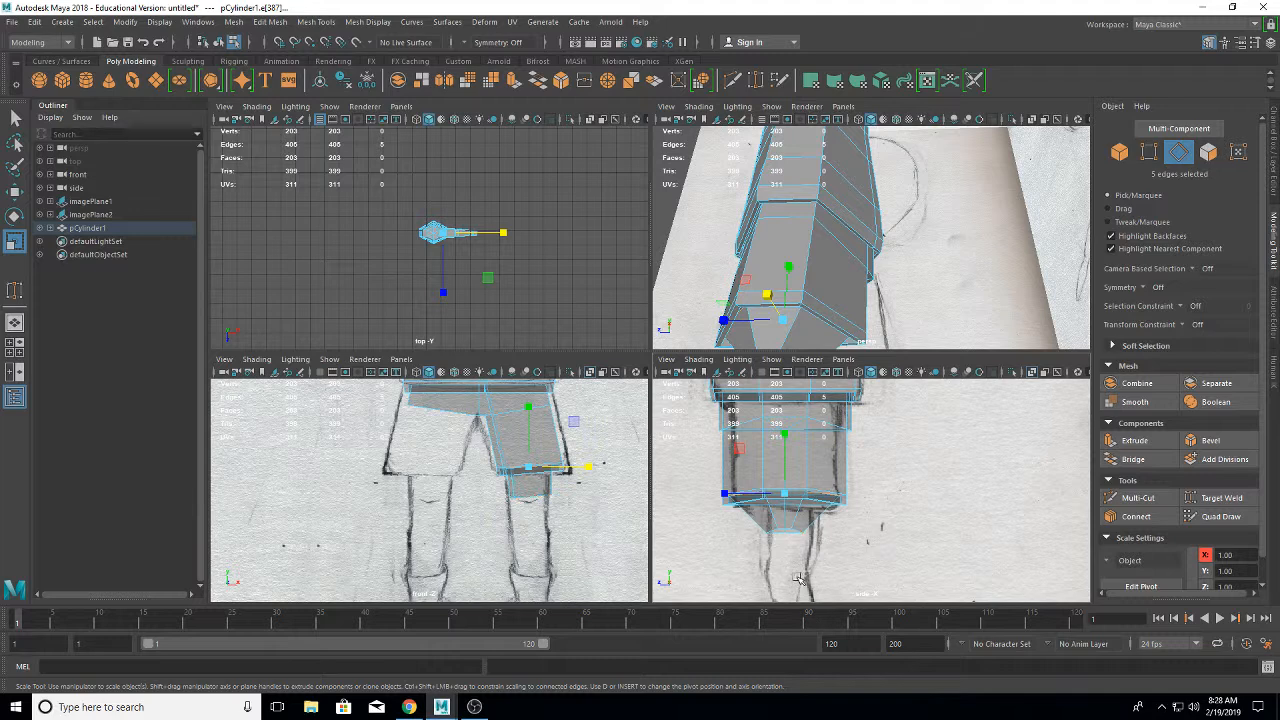
pyautogui.doubleClick(781, 526)
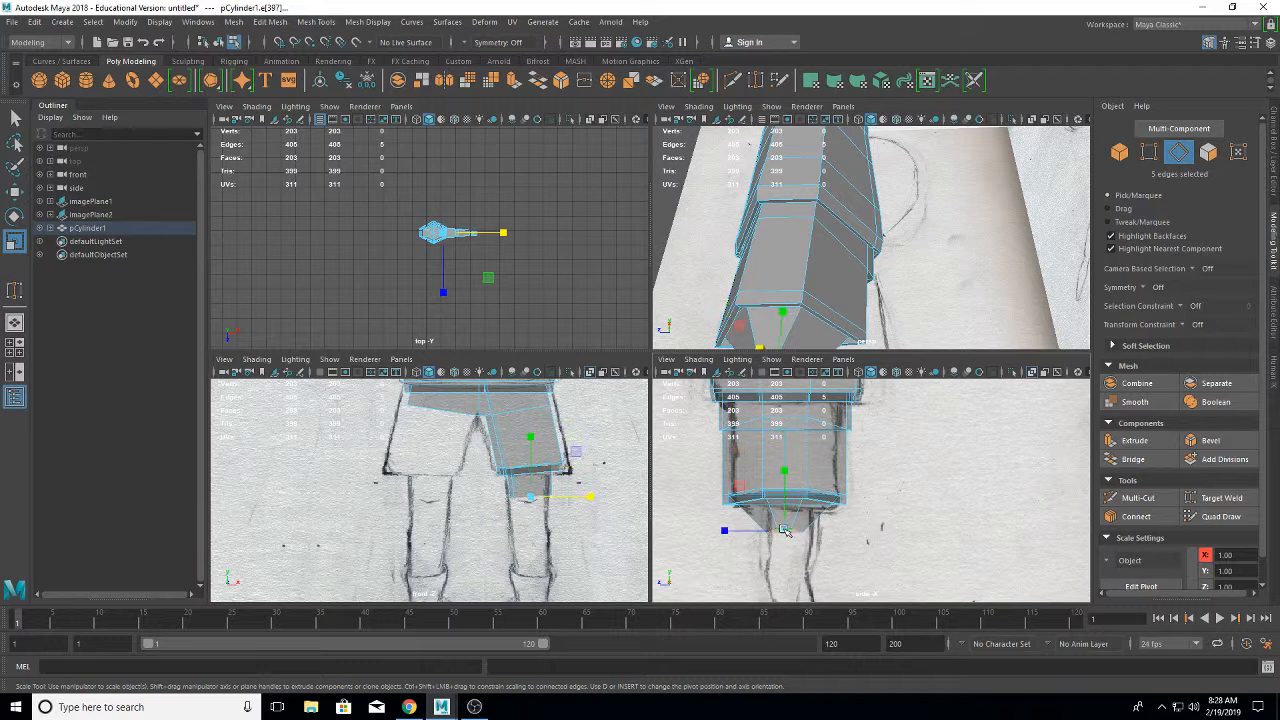
pyautogui.moveTo(725, 528); pyautogui.dragTo(637, 514)
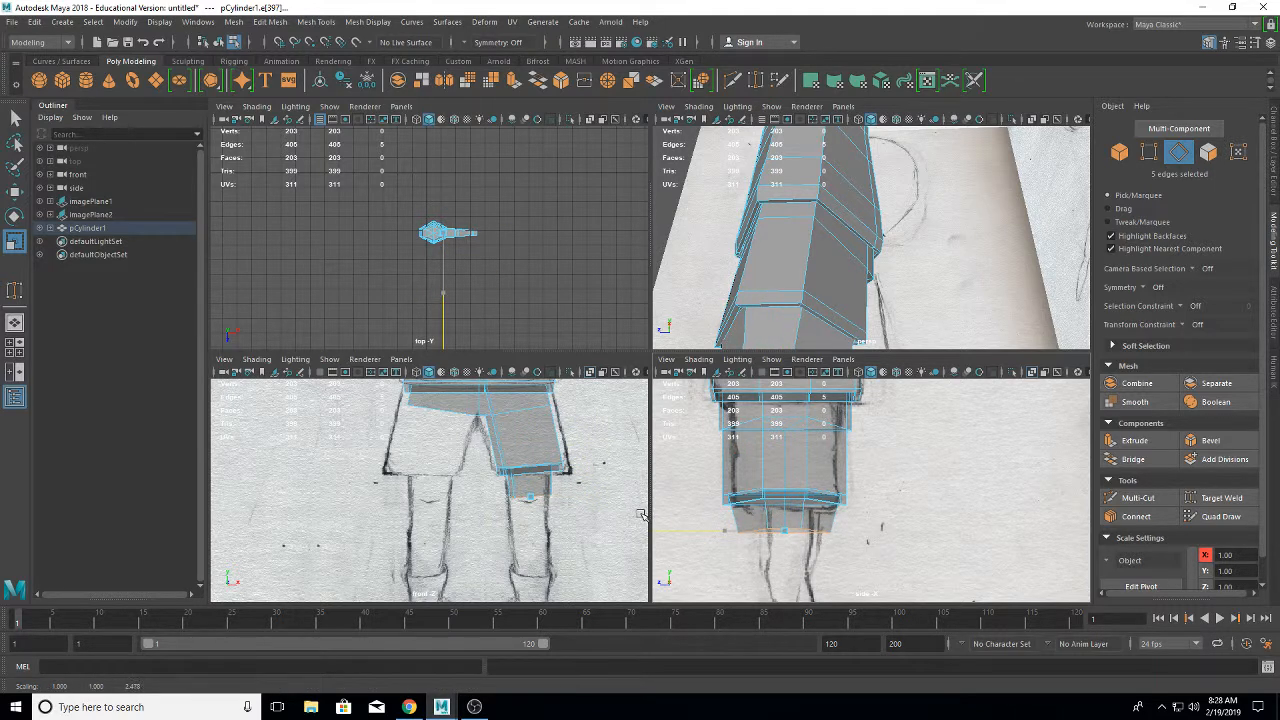
pyautogui.moveTo(642, 514); pyautogui.dragTo(642, 514)
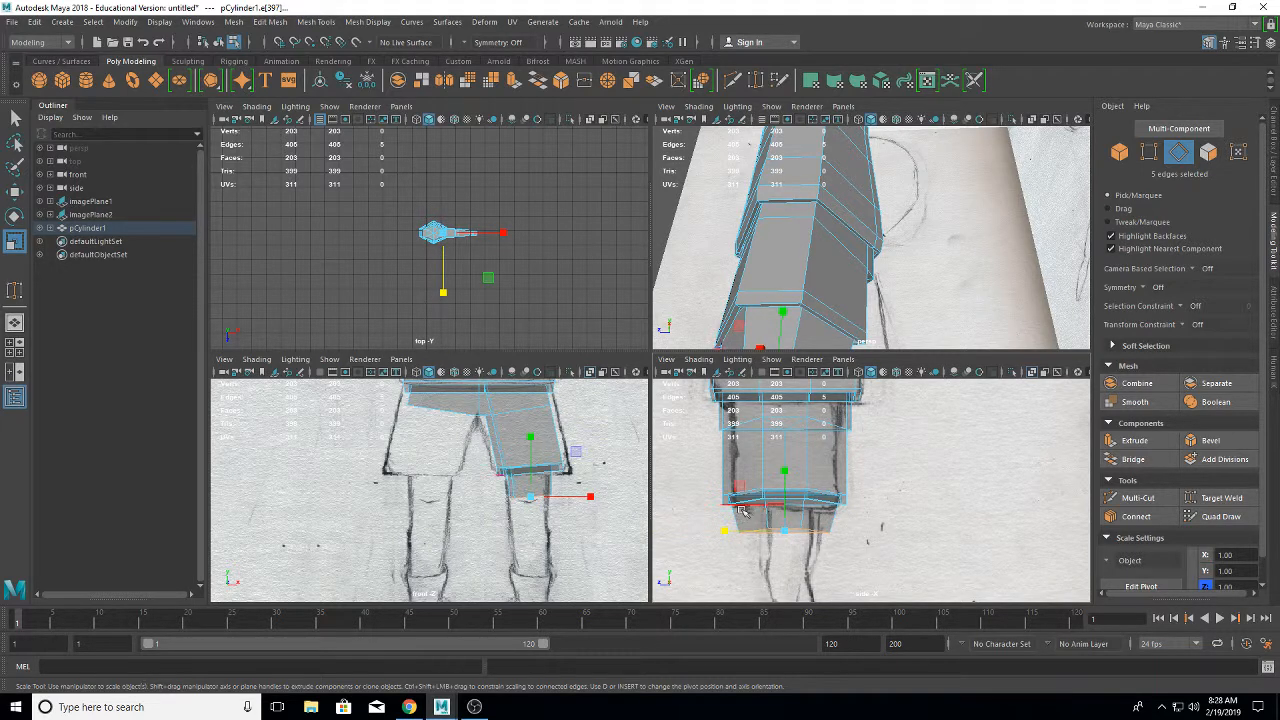
pyautogui.press('w')
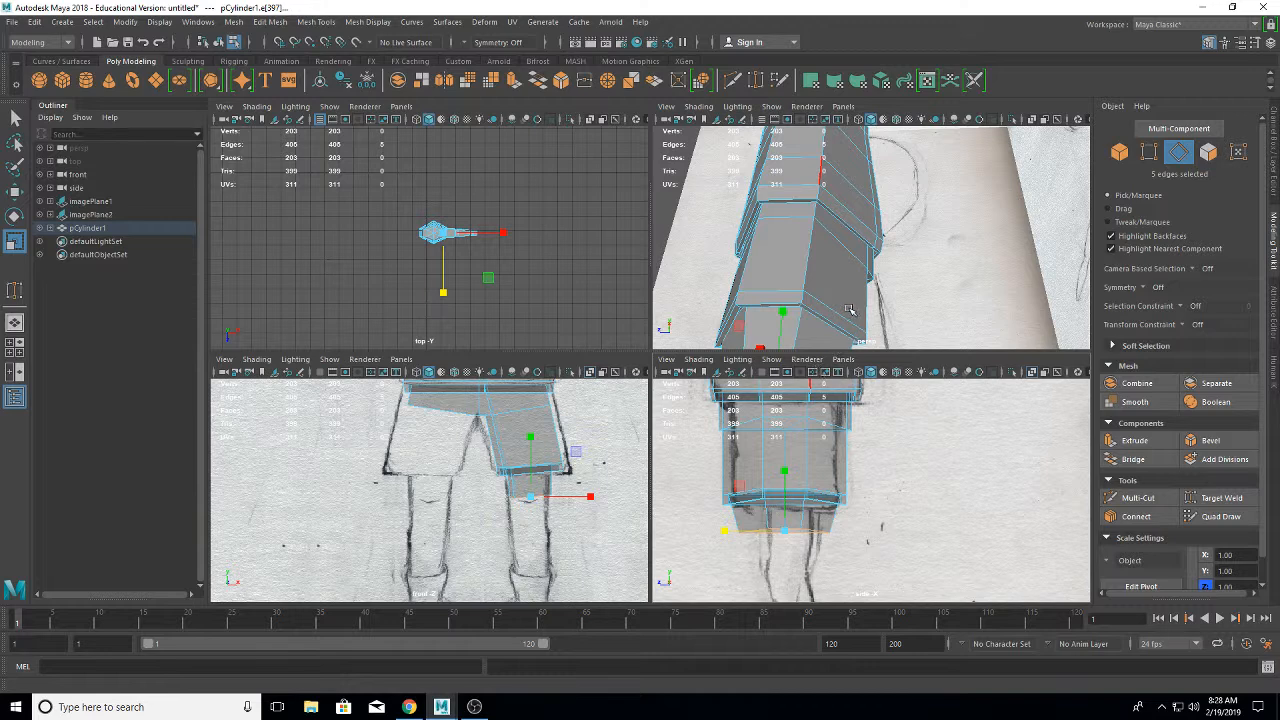
pyautogui.keyDown('alt'); pyautogui.moveTo(849, 310); pyautogui.dragTo(877, 281); pyautogui.keyUp('alt')
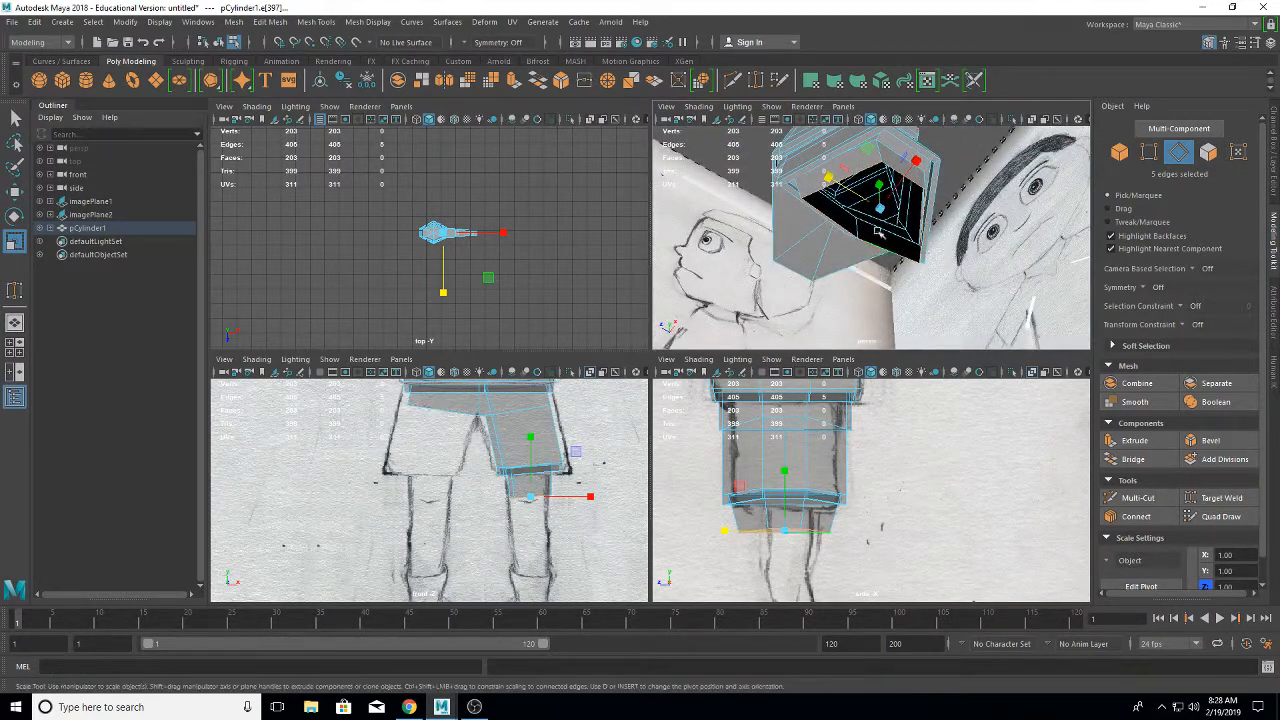
pyautogui.moveTo(882, 165); pyautogui.dragTo(838, 158)
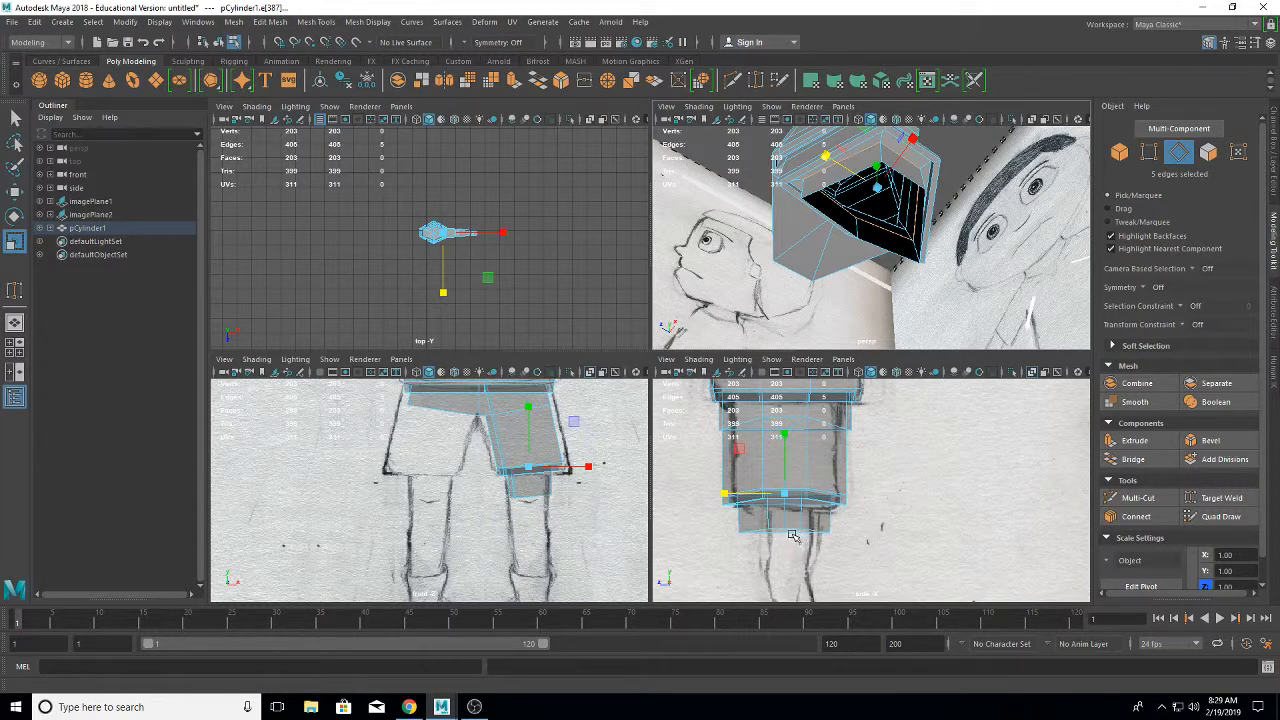
# - Select the leg's lowest edge loop and scale it along Y until it is level
pyautogui.scroll(4, 850, 545)
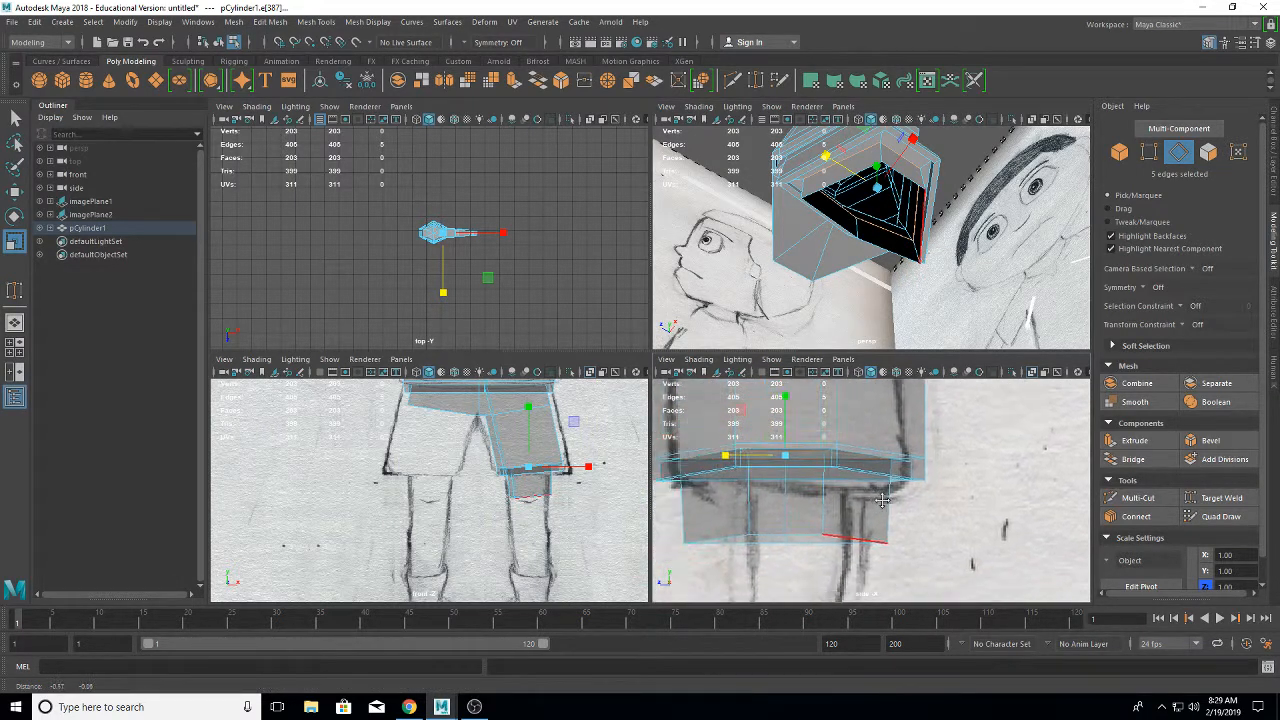
pyautogui.doubleClick(880, 527)
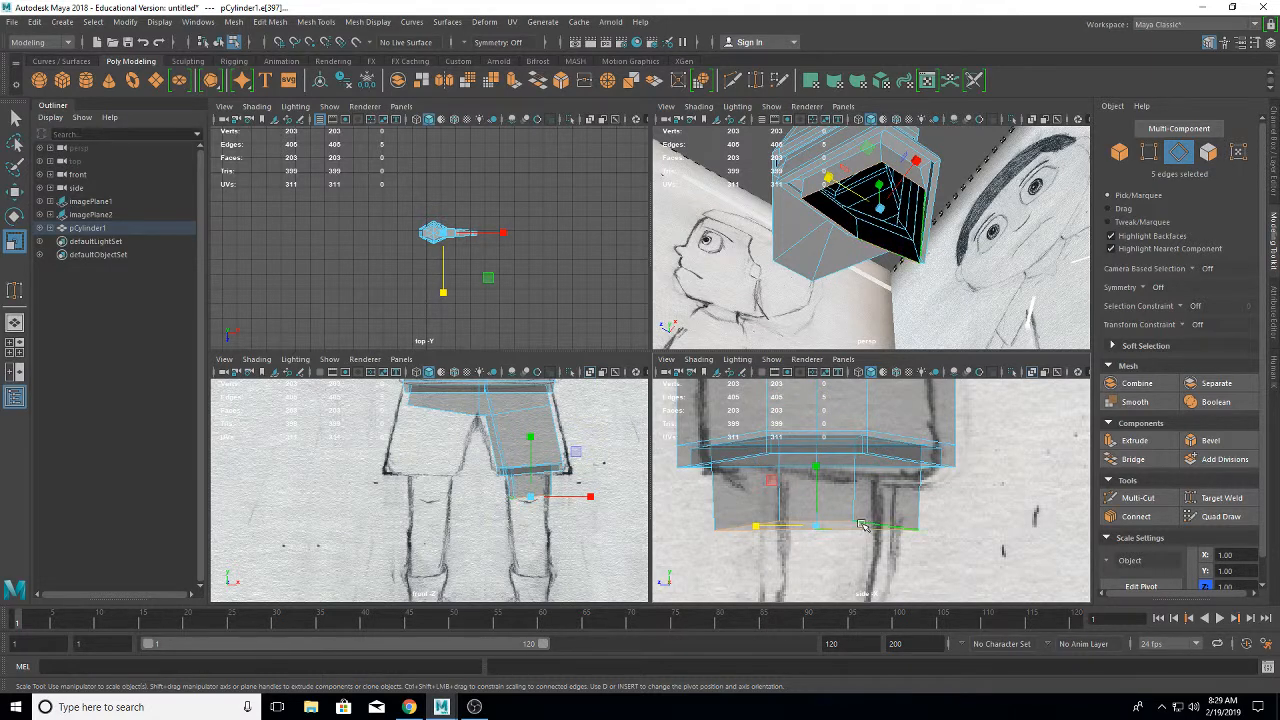
pyautogui.click(822, 486)
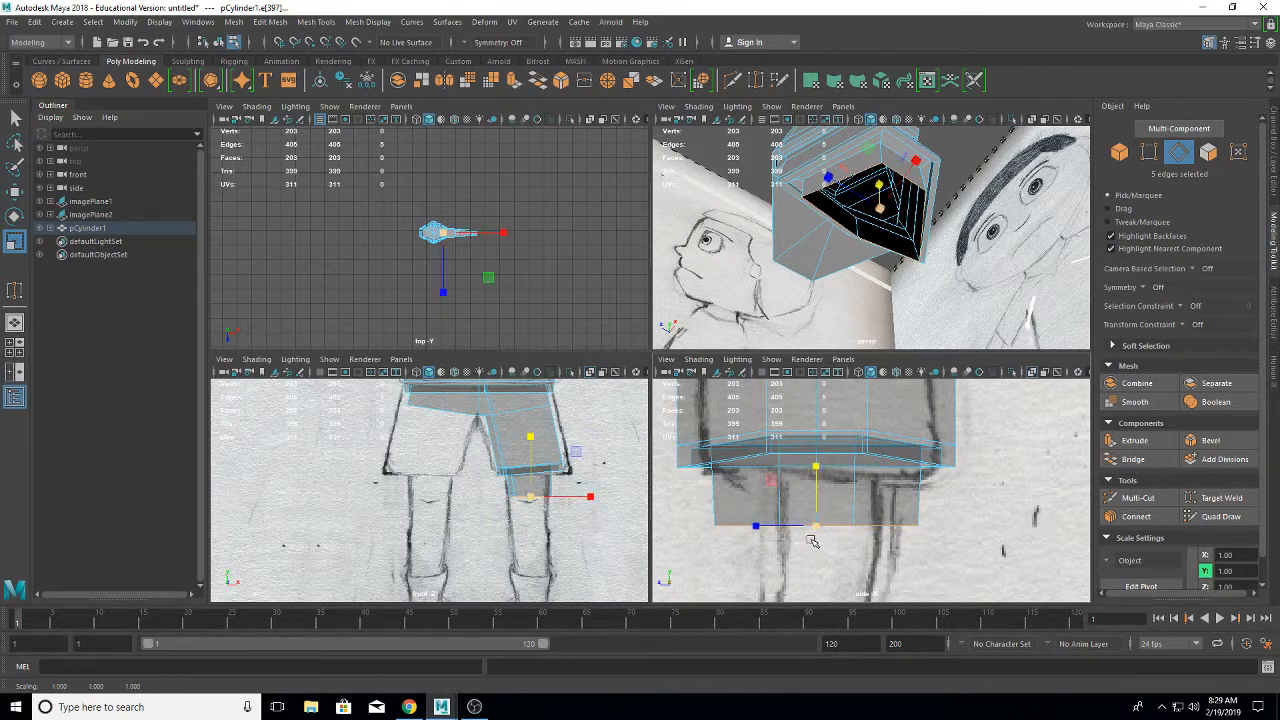
pyautogui.moveTo(785, 535); pyautogui.dragTo(760, 529)
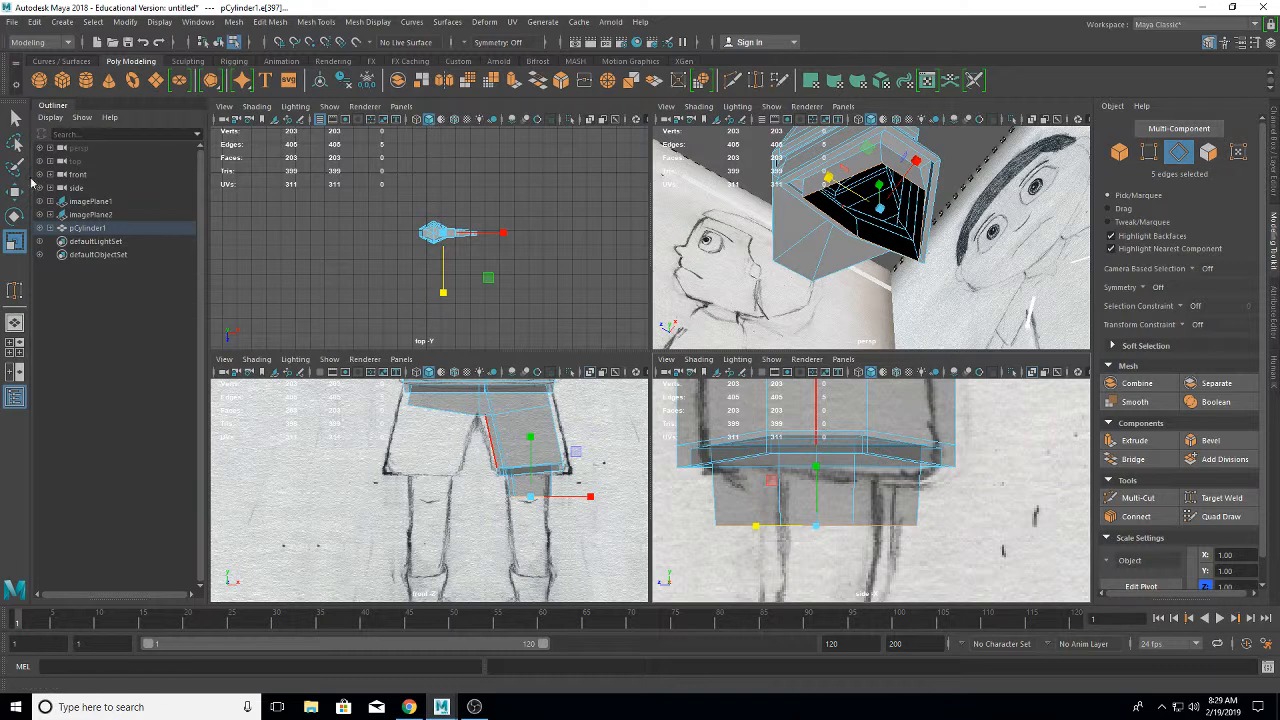
# - Extrude the leg's lowest edge loop a short distance down to about Y -2.99
pyautogui.press('w')
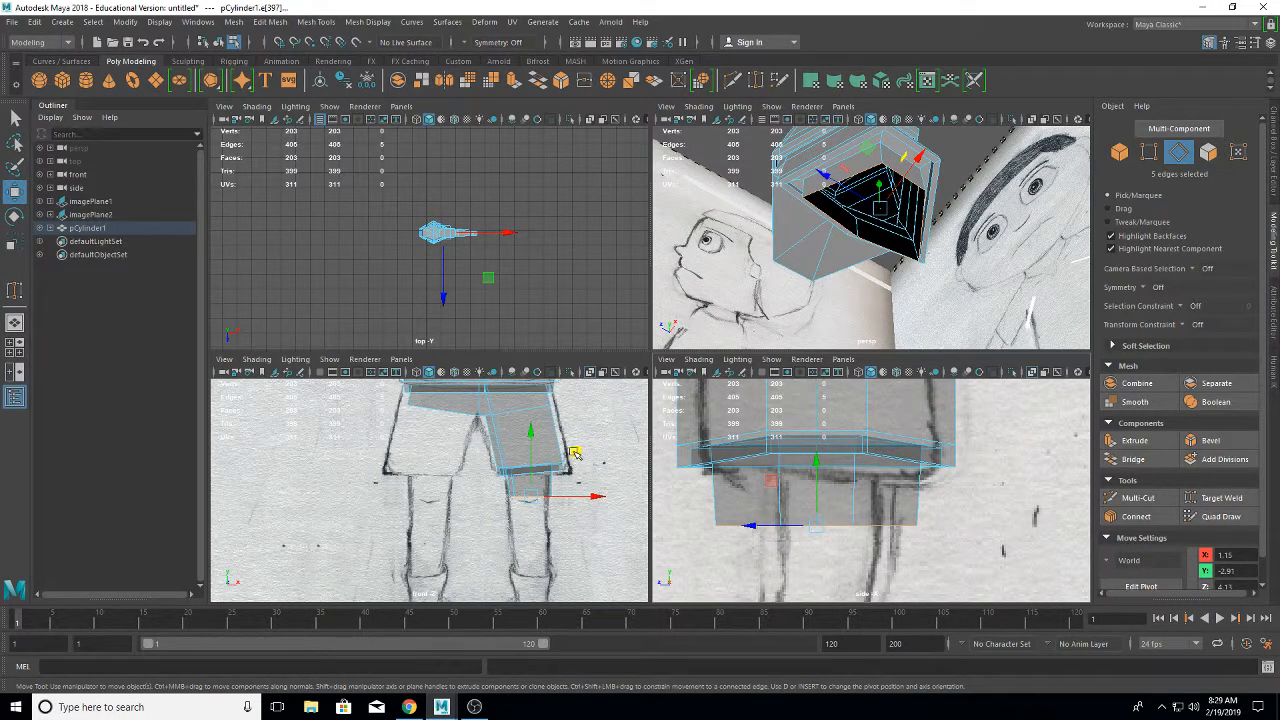
pyautogui.keyDown('alt'); pyautogui.click(575, 451); pyautogui.keyUp('alt')
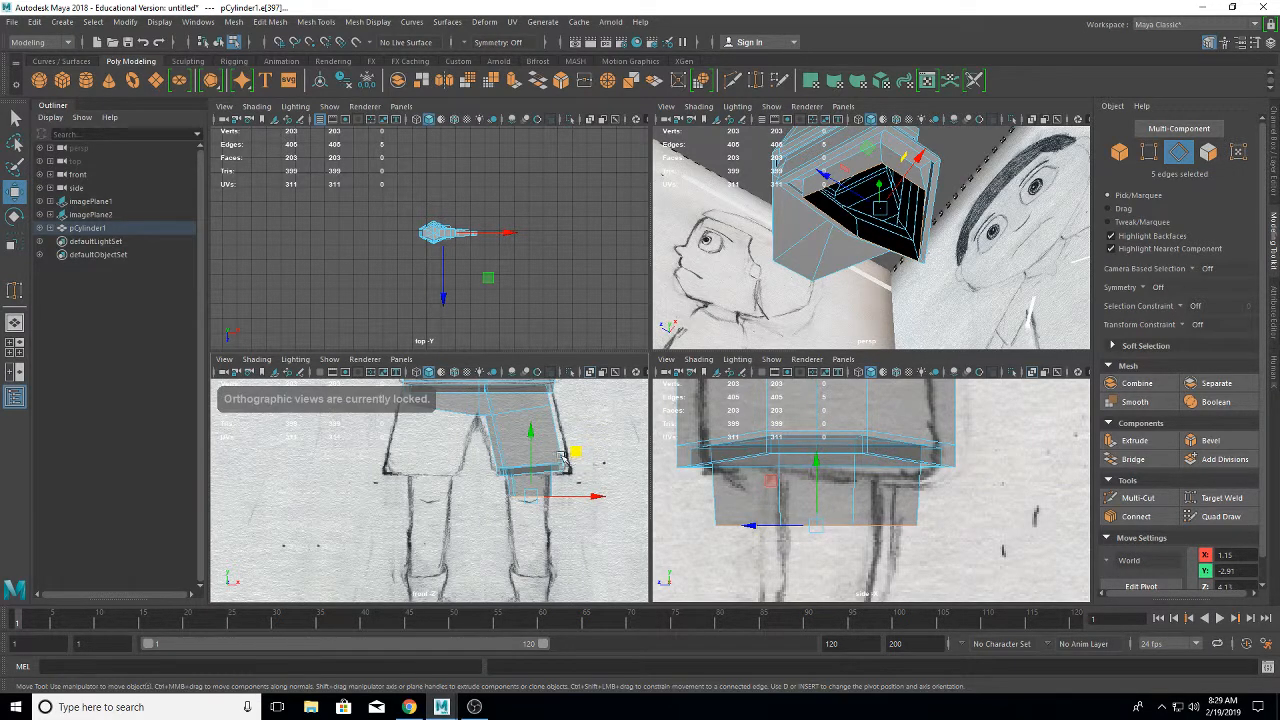
pyautogui.keyDown('shift'); pyautogui.moveTo(530, 455); pyautogui.dragTo(531, 459); pyautogui.keyUp('shift')
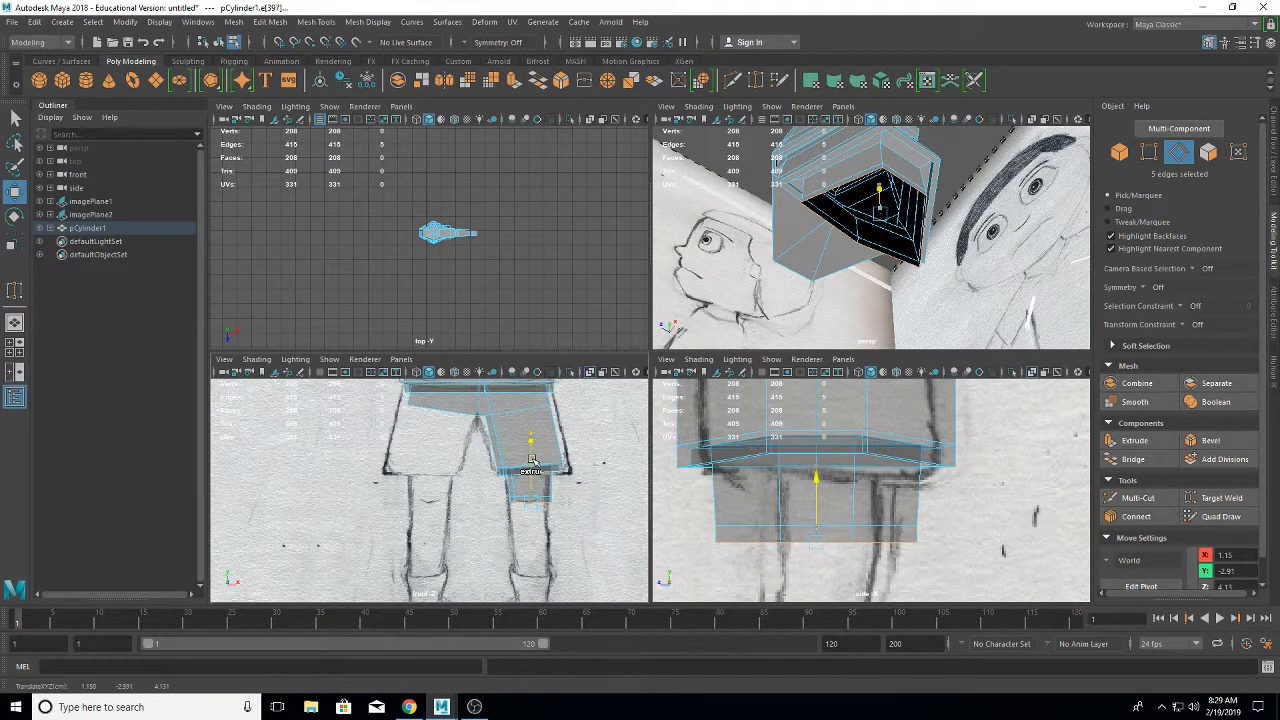
pyautogui.moveTo(532, 459); pyautogui.dragTo(532, 459)
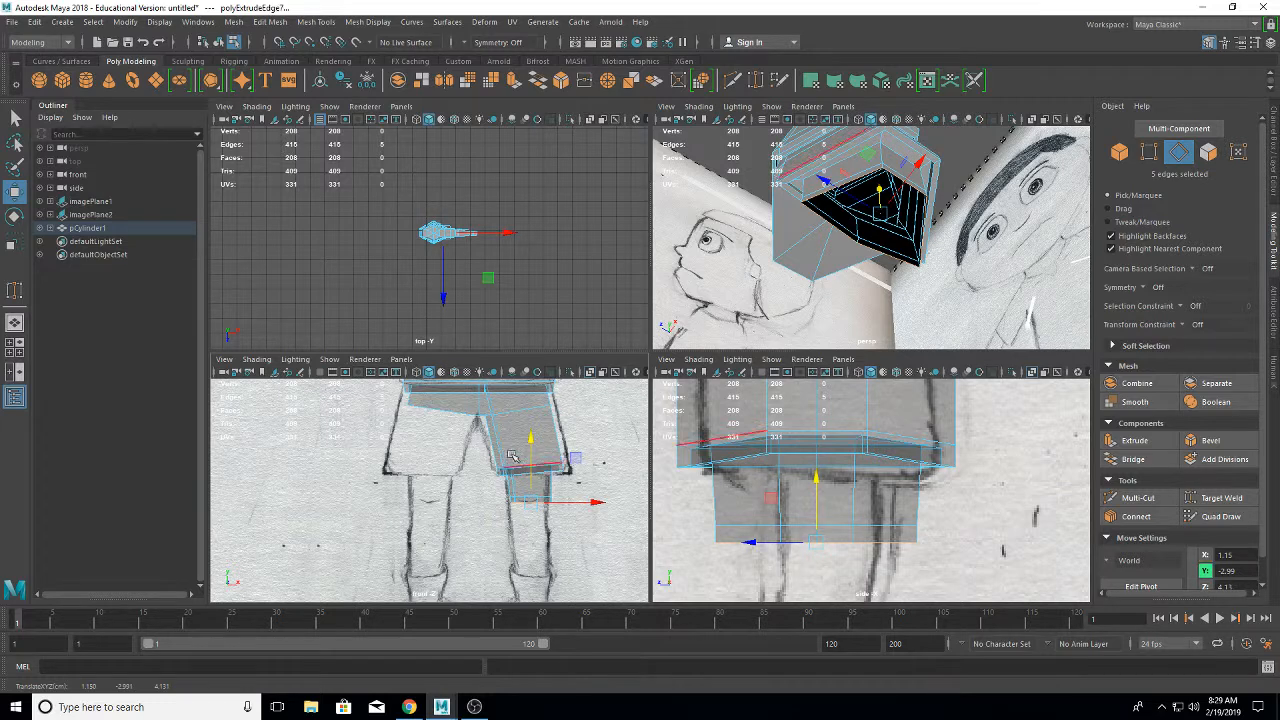
# - Scale the newly extruded loop along X and move it to about X 1.12 to align with the drawn leg
pyautogui.click(15, 243)
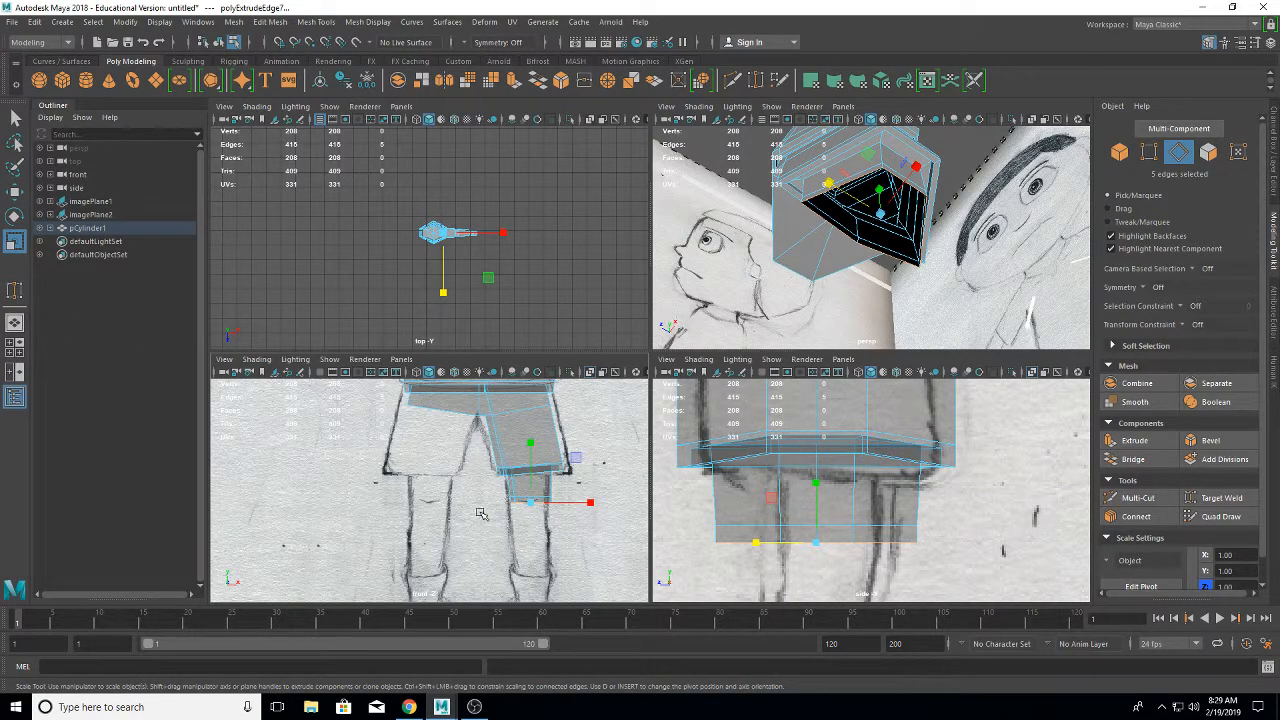
pyautogui.moveTo(588, 503); pyautogui.dragTo(586, 503)
pyautogui.press('w')
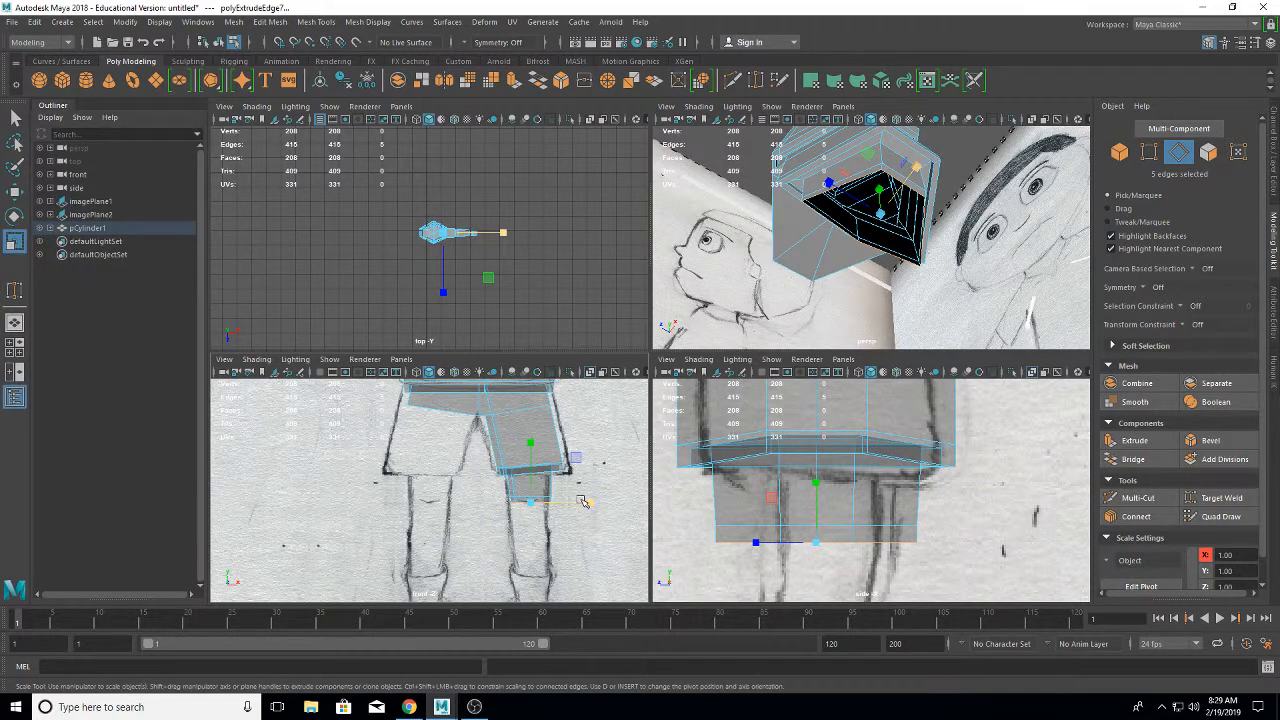
pyautogui.moveTo(598, 505); pyautogui.dragTo(592, 505)
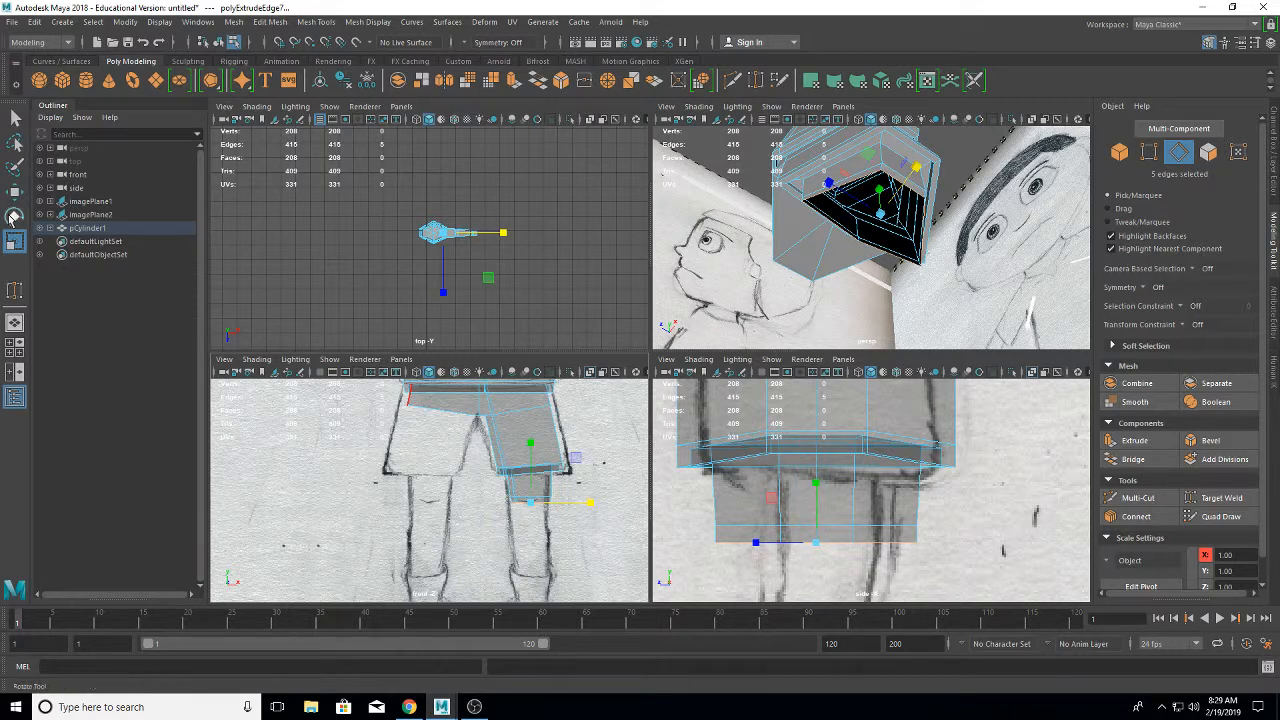
pyautogui.click(15, 191)
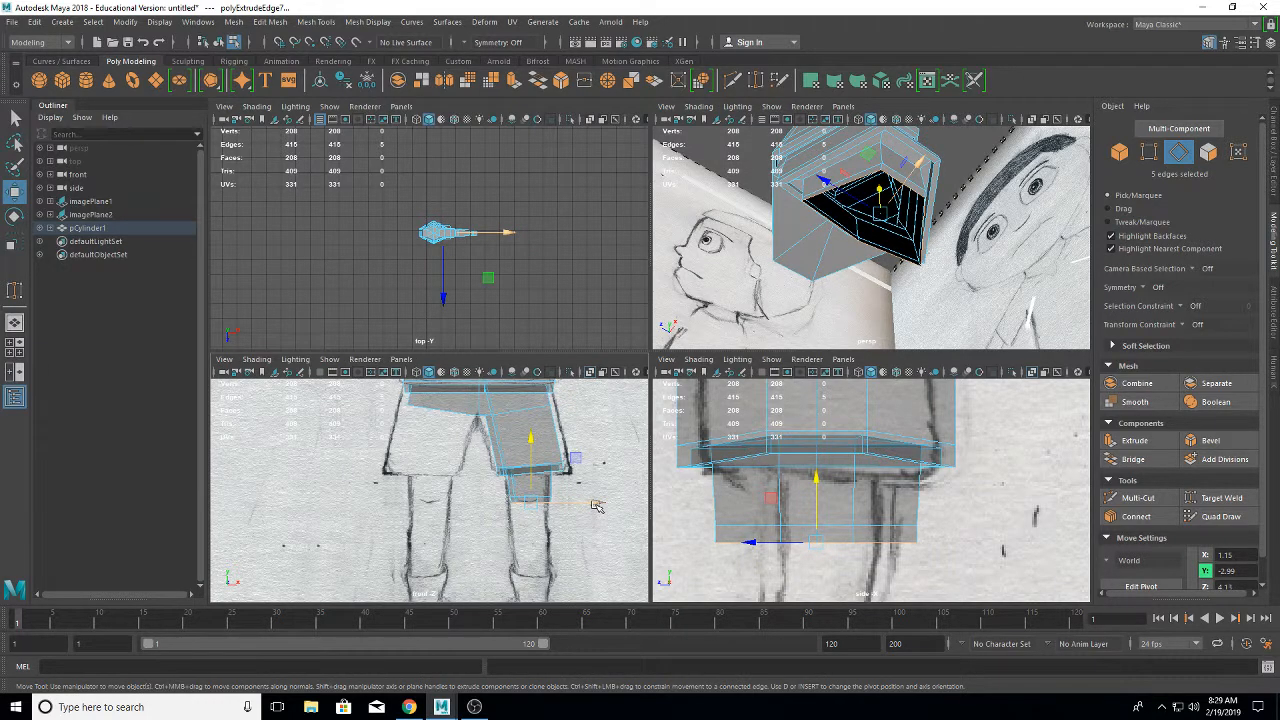
pyautogui.moveTo(594, 505); pyautogui.dragTo(592, 505)
pyautogui.scroll(2, 628, 505)
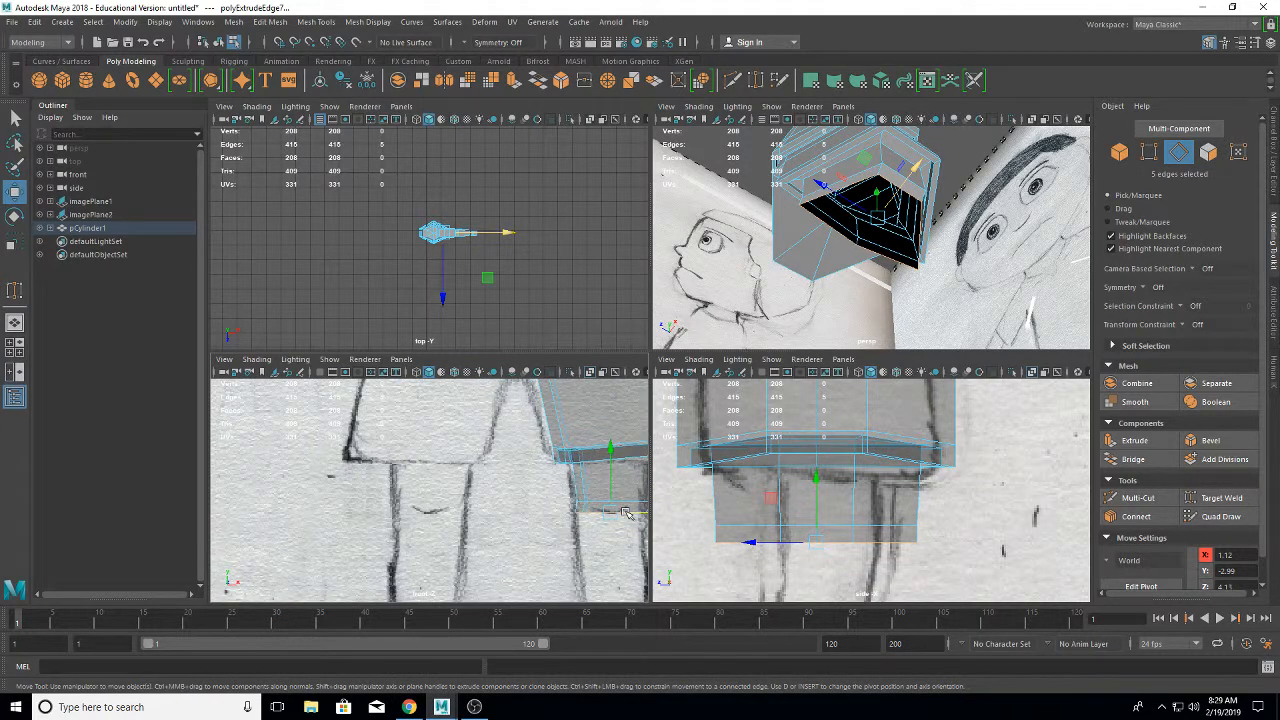
# - Select the edge loop just above the lowest one and move it to about X 1.12
pyautogui.hotkey('ctrl', 'z')
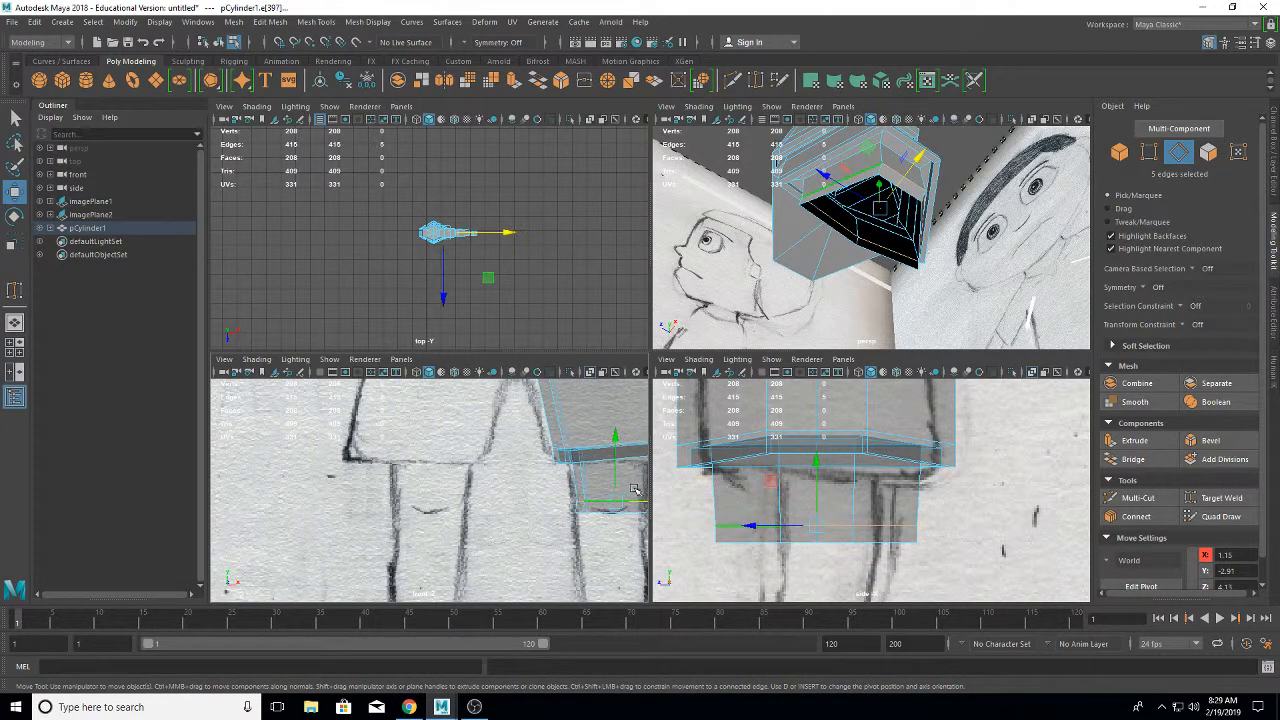
pyautogui.scroll(-4, 633, 489)
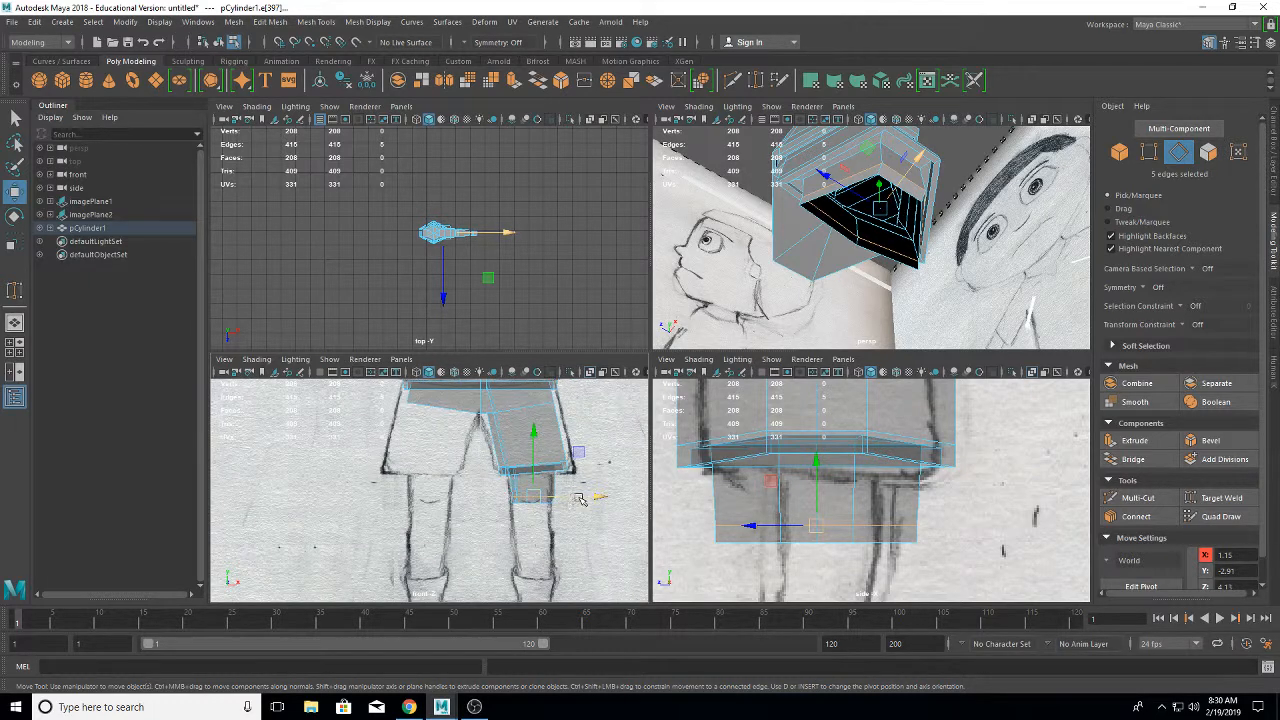
pyautogui.moveTo(598, 498); pyautogui.dragTo(592, 500)
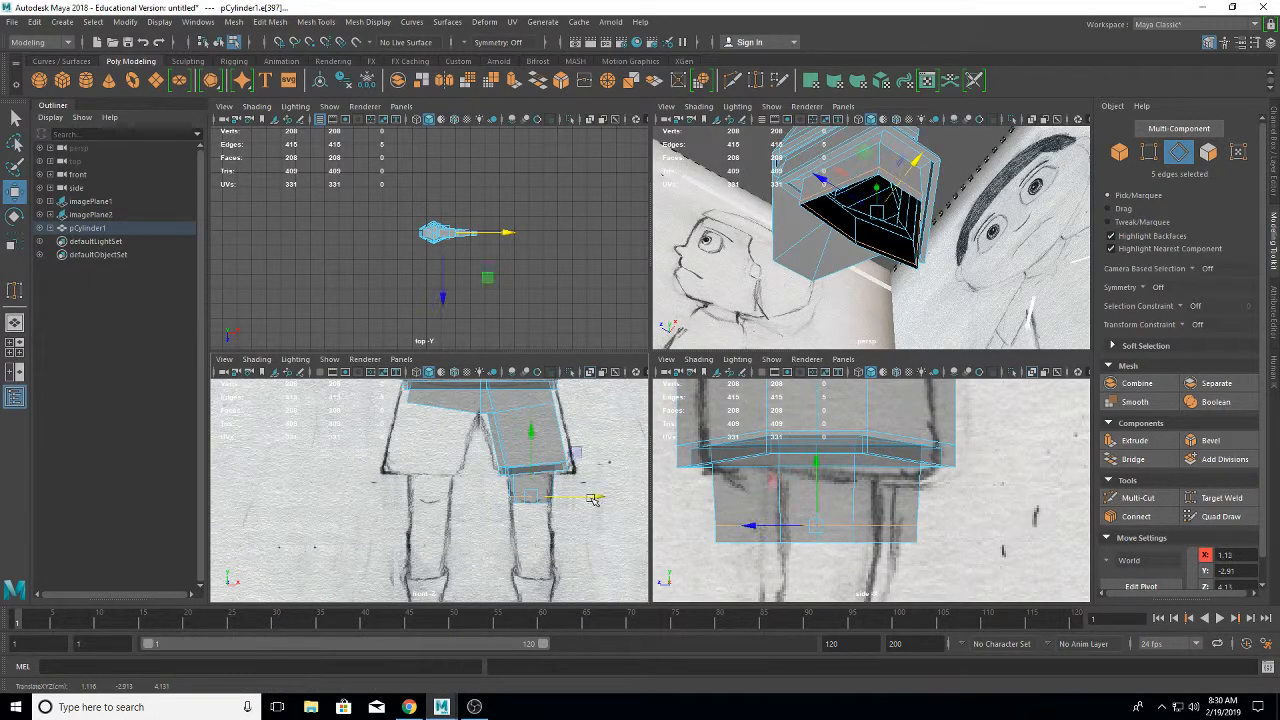
pyautogui.scroll(2, 549, 509)
pyautogui.scroll(1, 549, 509)
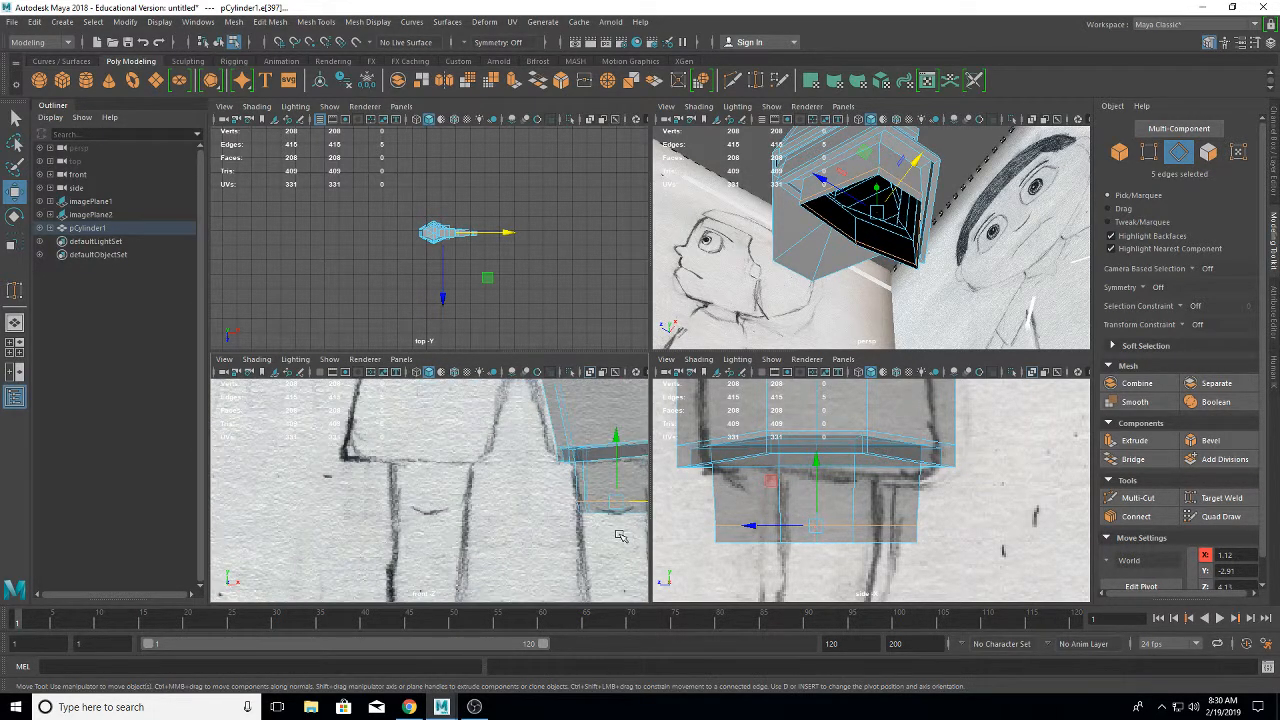
# - Select the leg's lowest edge loop and extrude it down twice, to about Y -3.30, to form the knee
pyautogui.doubleClick(605, 515)
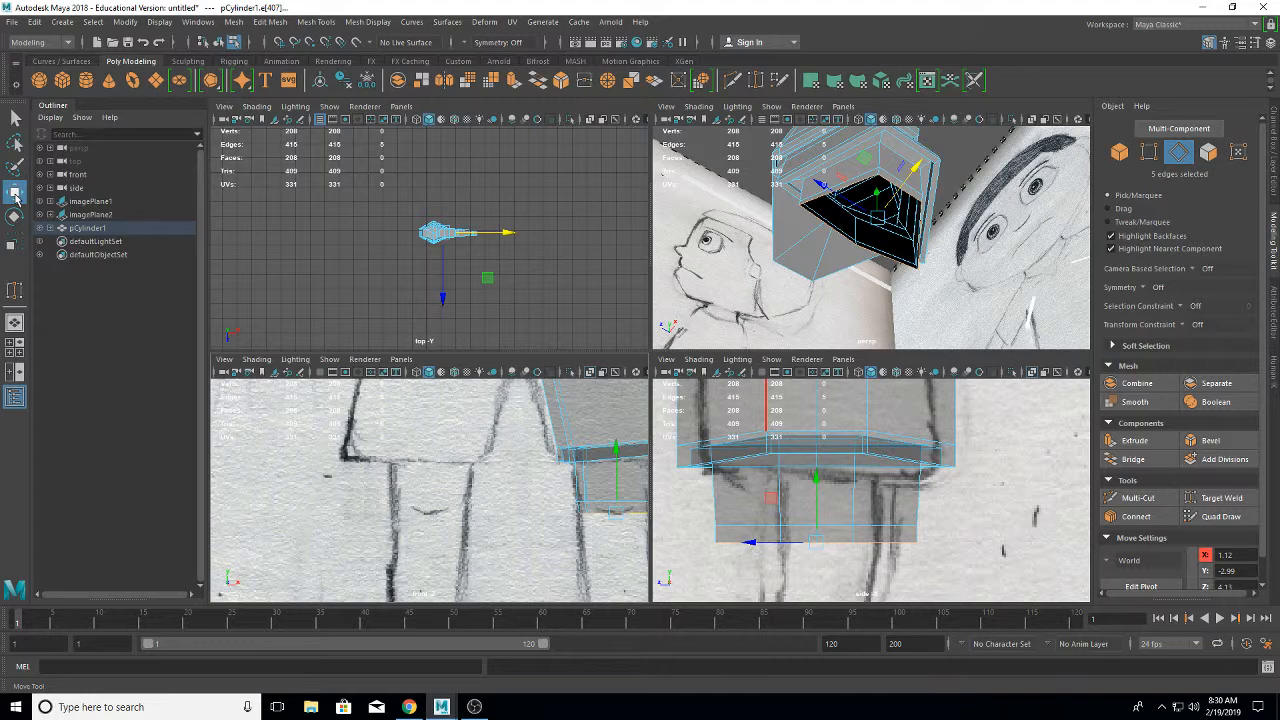
pyautogui.click(15, 193)
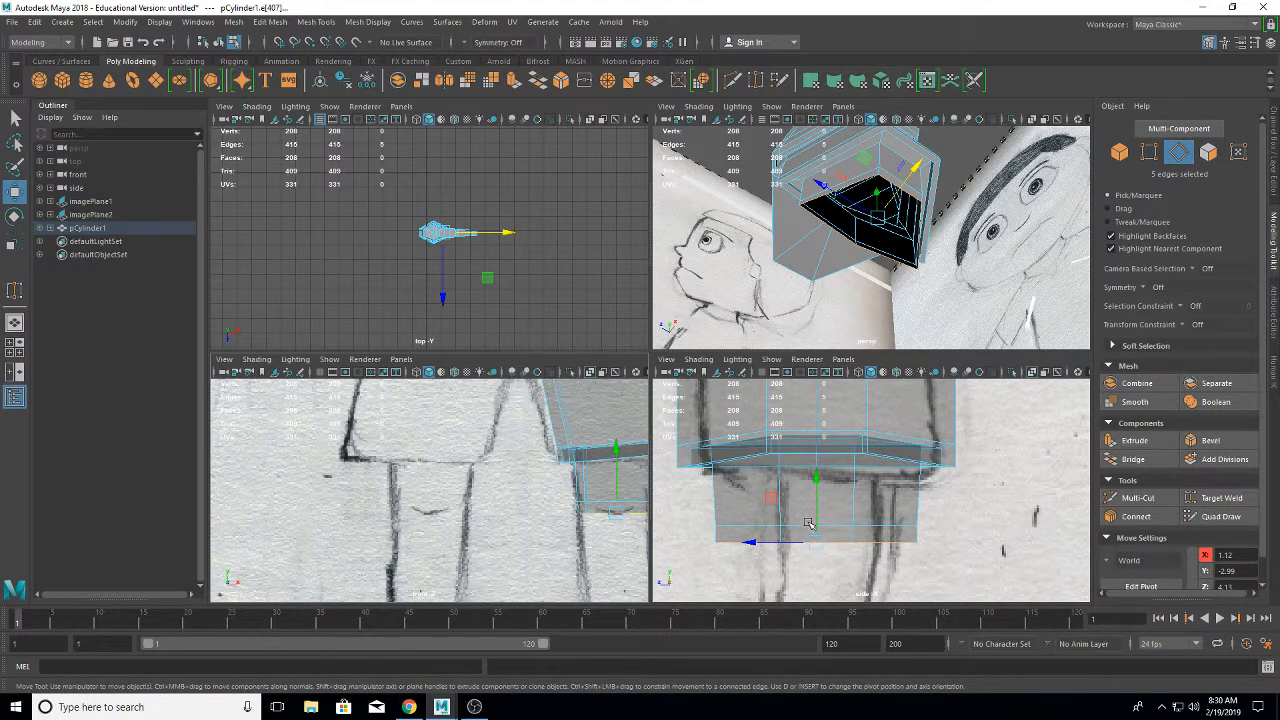
pyautogui.keyDown('shift'); pyautogui.moveTo(815, 509); pyautogui.dragTo(817, 528); pyautogui.keyUp('shift')
pyautogui.moveTo(817, 528)
pyautogui.keyDown('shift'); pyautogui.mouseDown()
pyautogui.moveTo(815, 510)
pyautogui.moveTo(818, 548)
pyautogui.mouseUp(); pyautogui.keyUp('shift')
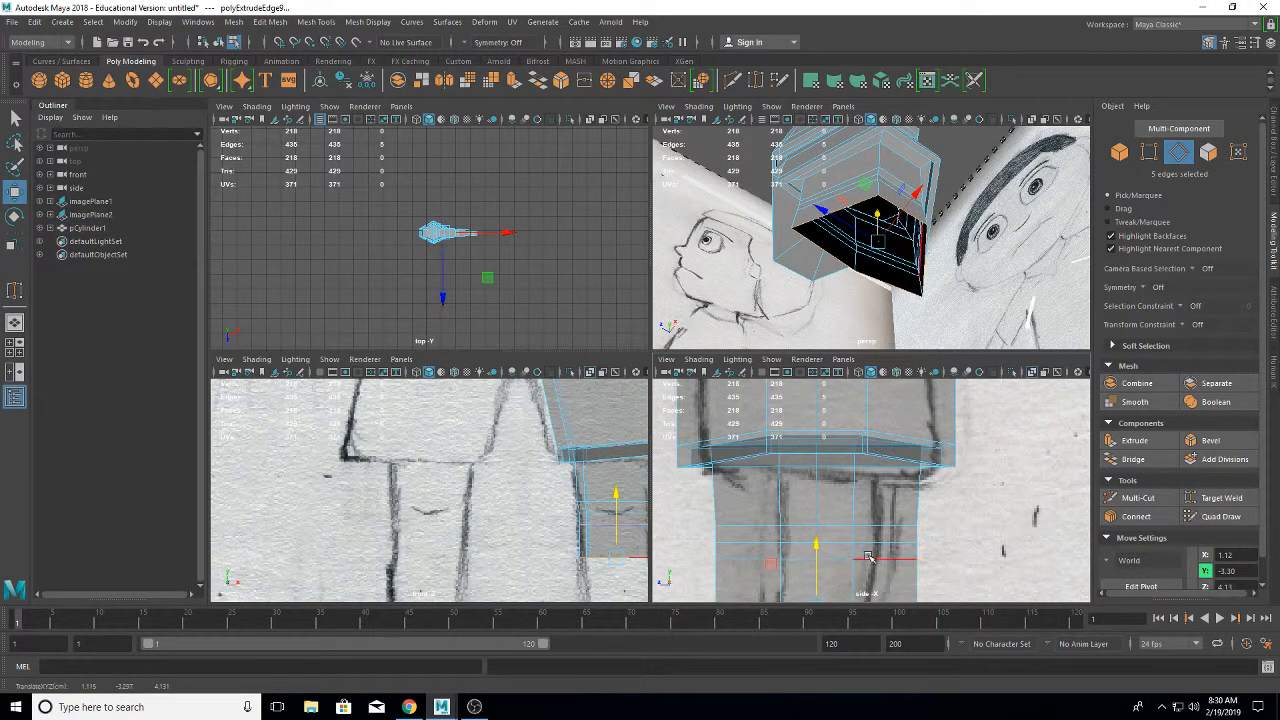
# - Extrude the leg's lowest edges from the knee down to the top of the drawn sock, about Y -3.94
pyautogui.keyDown('alt'); pyautogui.moveTo(926, 512); pyautogui.dragTo(907, 469, button='middle'); pyautogui.keyUp('alt')
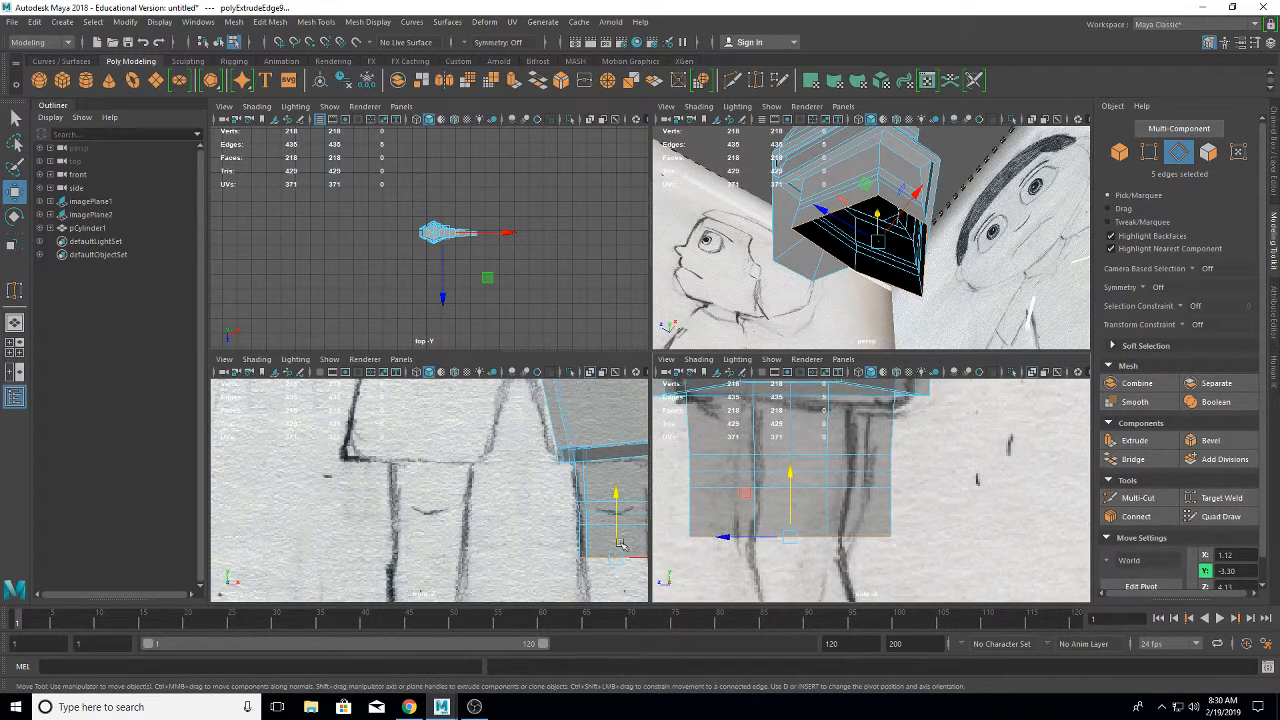
pyautogui.keyDown('alt'); pyautogui.moveTo(656, 507); pyautogui.dragTo(708, 323, button='middle'); pyautogui.keyUp('alt')
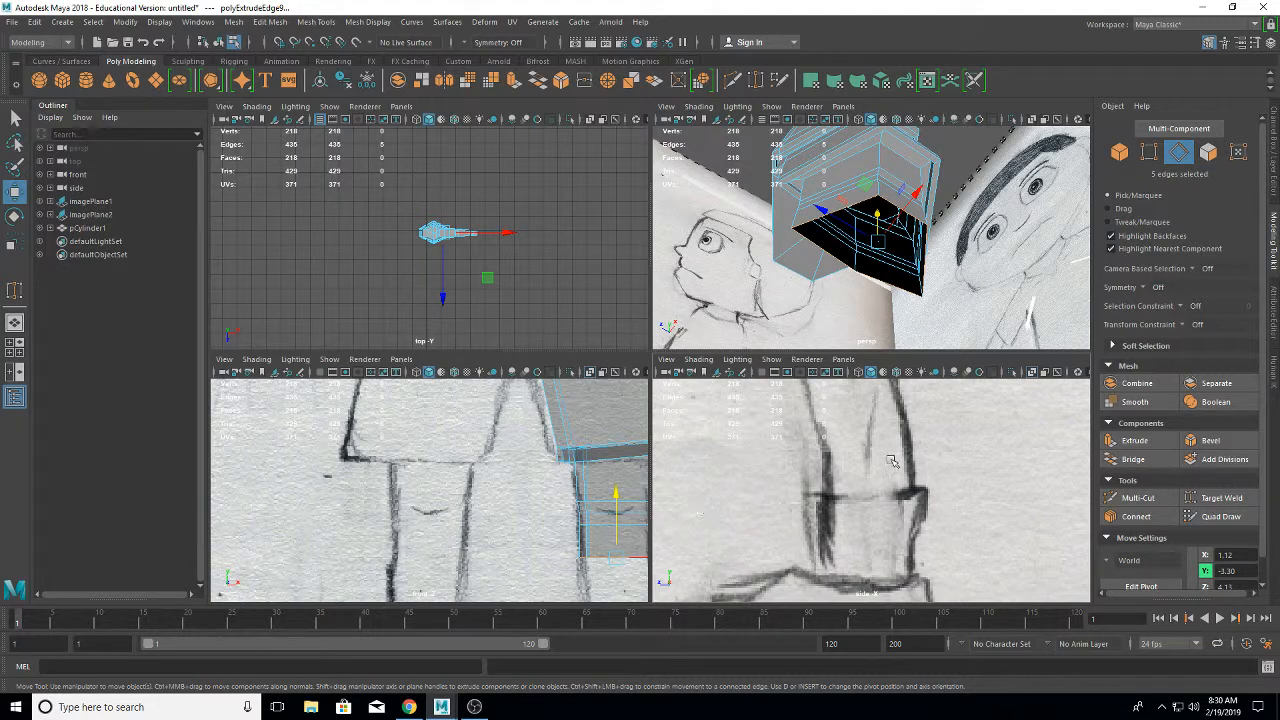
pyautogui.scroll(-3, 905, 440)
pyautogui.scroll(1, 900, 444)
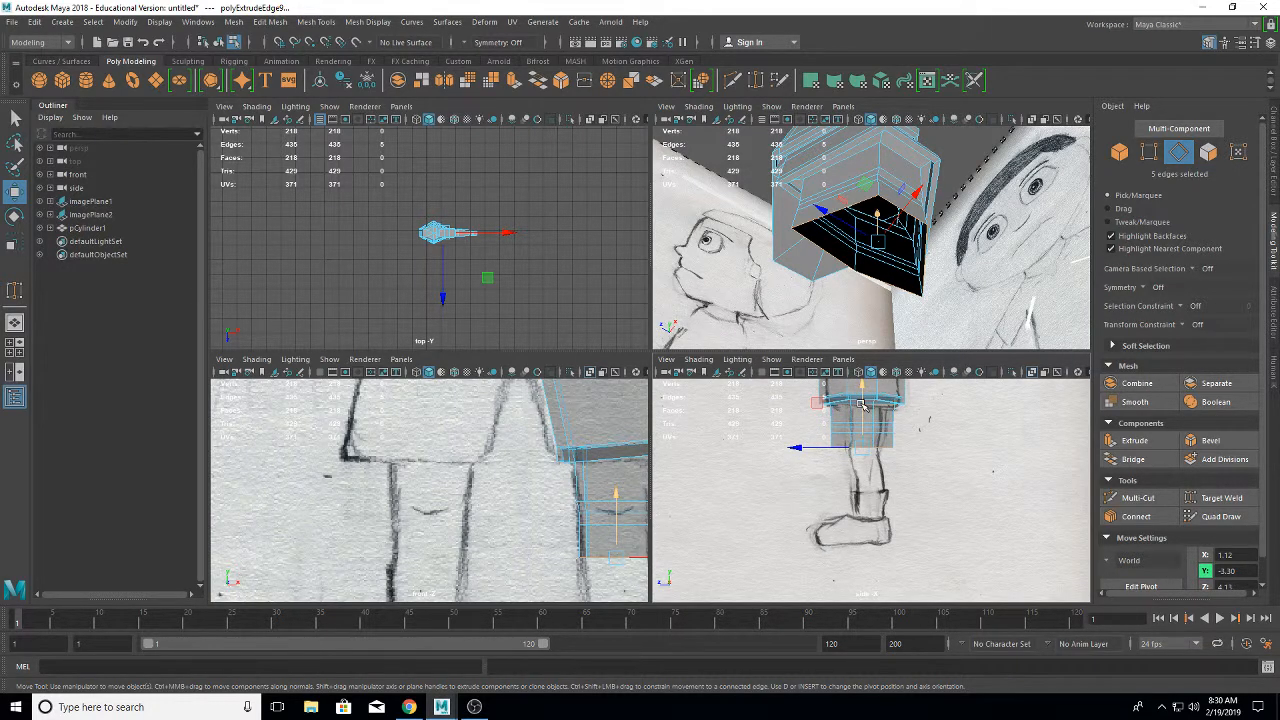
pyautogui.keyDown('shift'); pyautogui.moveTo(862, 404); pyautogui.dragTo(866, 456); pyautogui.keyUp('shift')
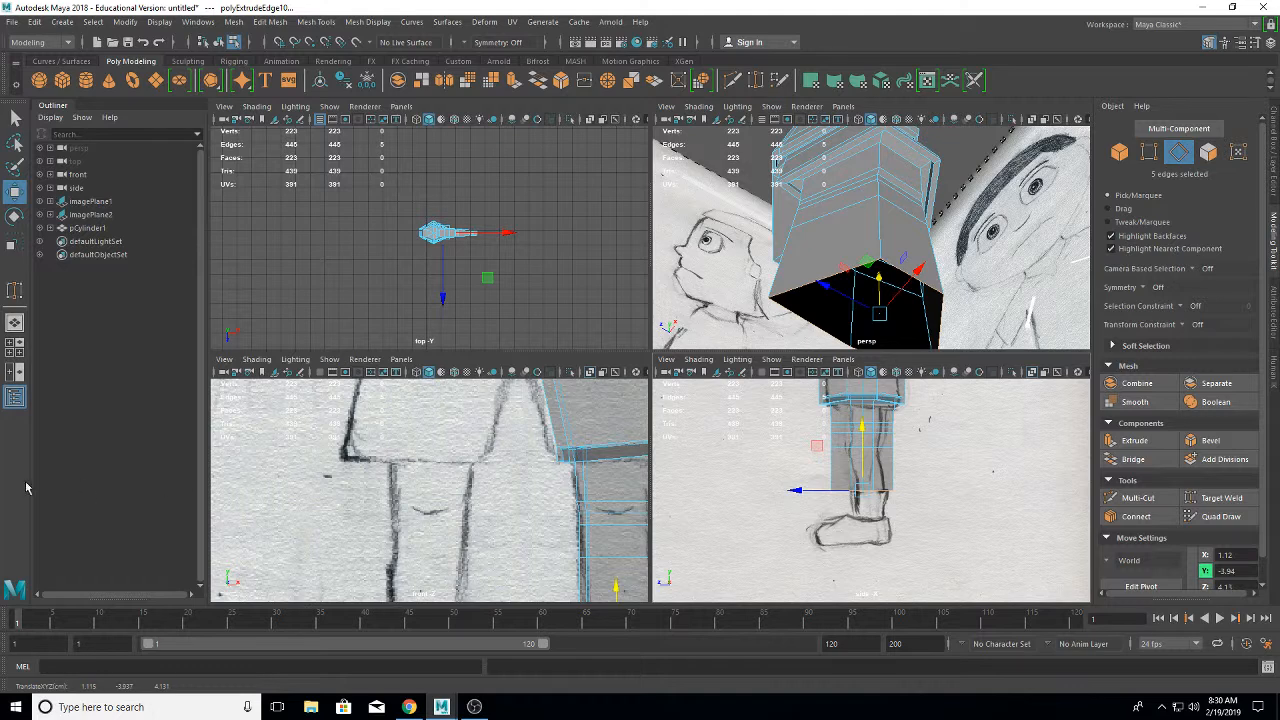
# - Scale the loop at the top of the sock narrower along X and Z to taper the lower leg
pyautogui.click(15, 243)
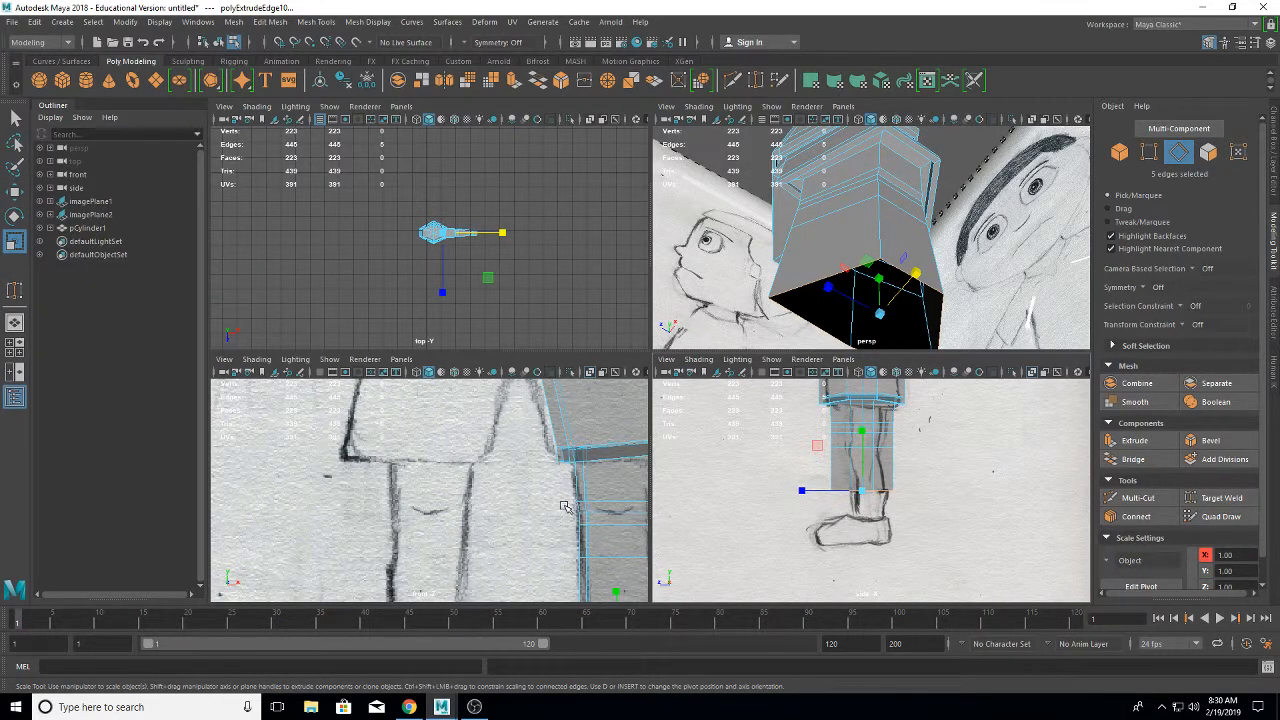
pyautogui.scroll(-4, 592, 510)
pyautogui.moveTo(586, 507); pyautogui.dragTo(568, 504)
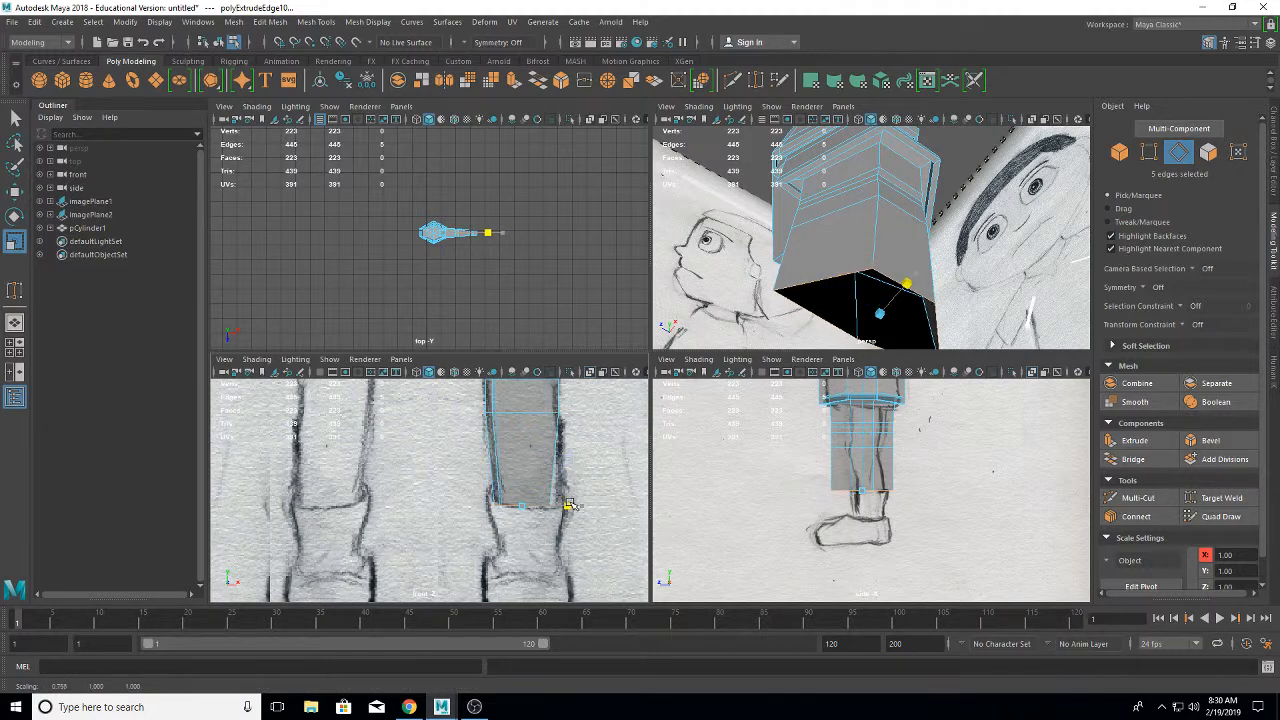
pyautogui.moveTo(806, 492); pyautogui.dragTo(814, 491)
pyautogui.press('w')
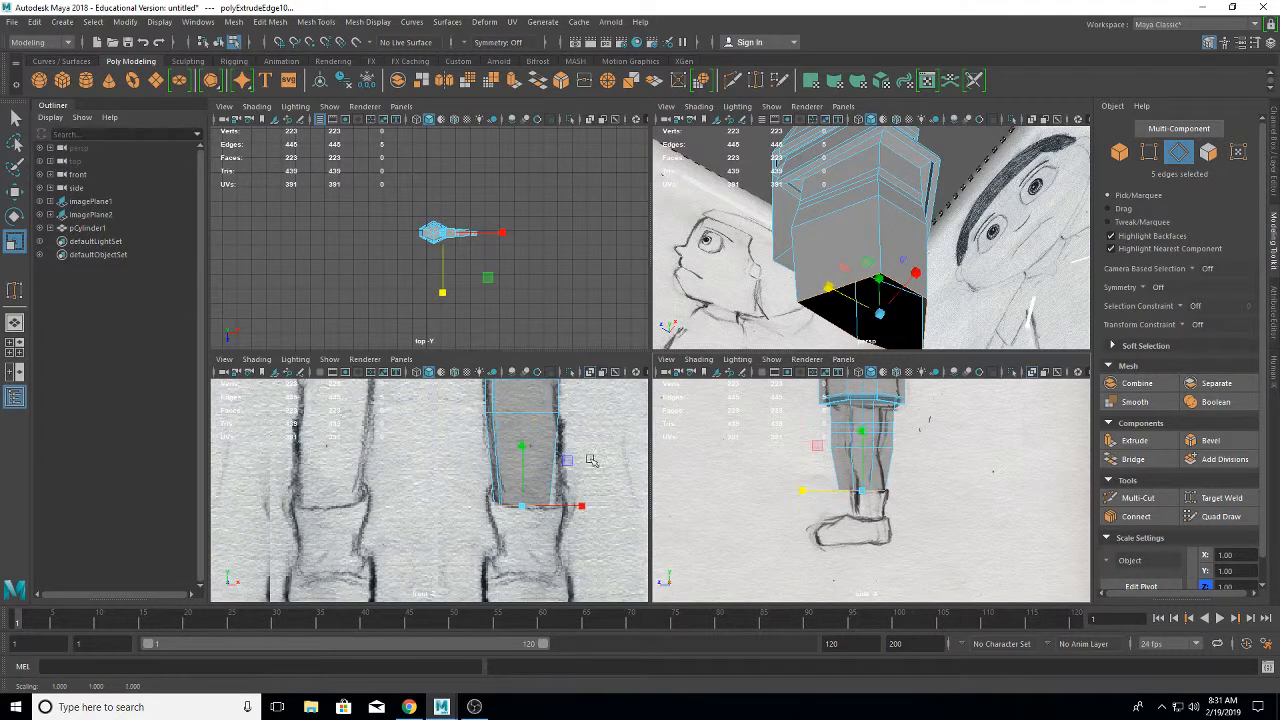
pyautogui.click(15, 196)
pyautogui.moveTo(796, 492); pyautogui.dragTo(800, 491)
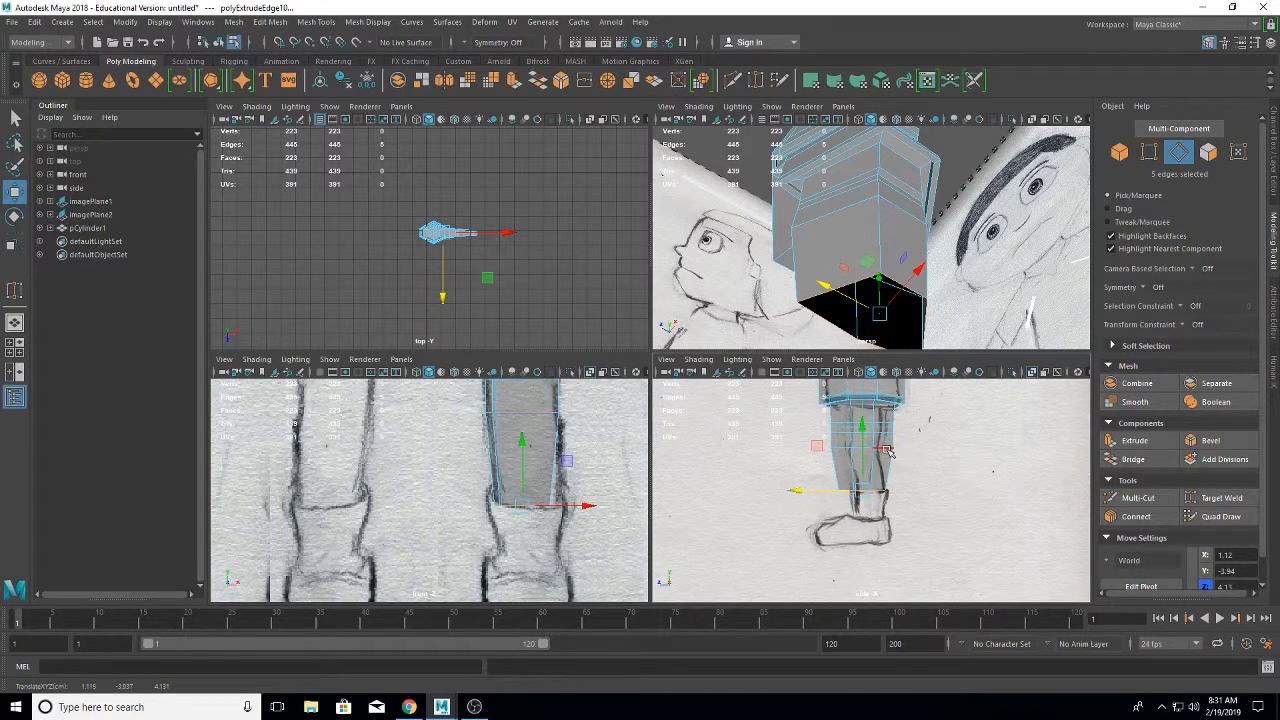
# - Switch to vertex editing and move the rear vertex just above the knee forward to follow the side drawing
pyautogui.moveTo(887, 450); pyautogui.dragTo(824, 322, button='right')
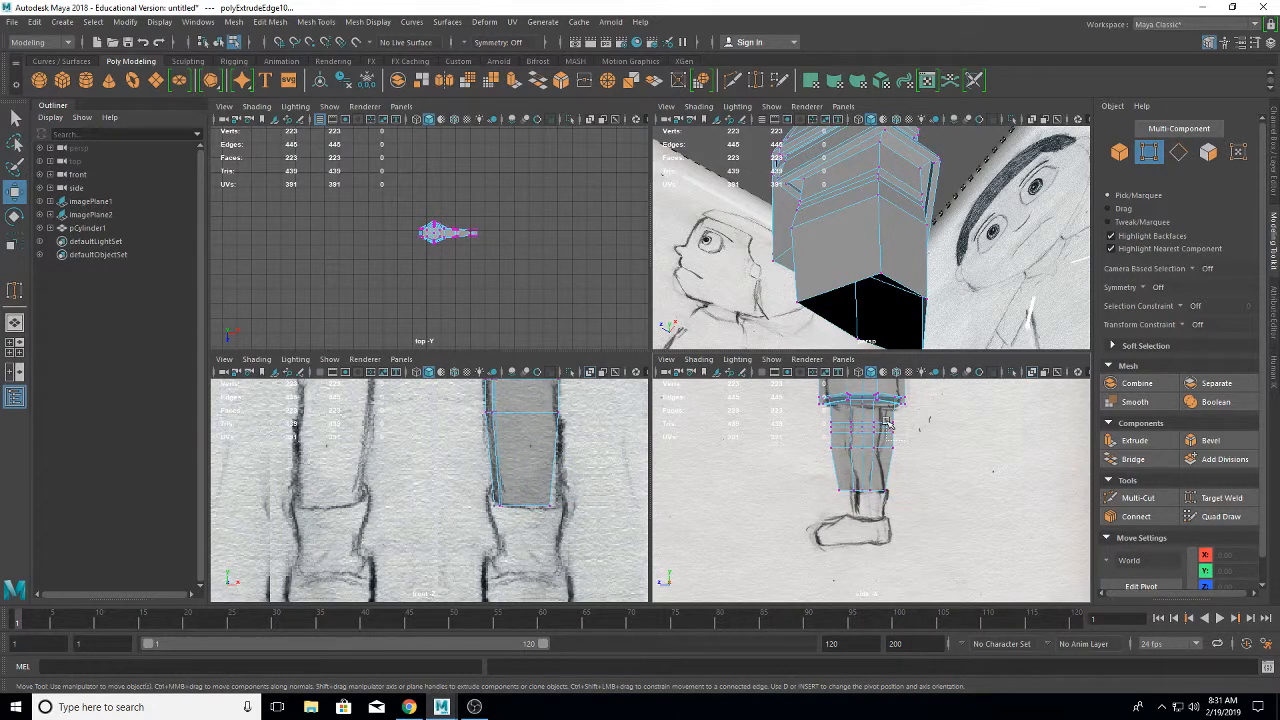
pyautogui.moveTo(887, 422); pyautogui.dragTo(829, 427)
pyautogui.click(835, 427)
pyautogui.click(912, 432)
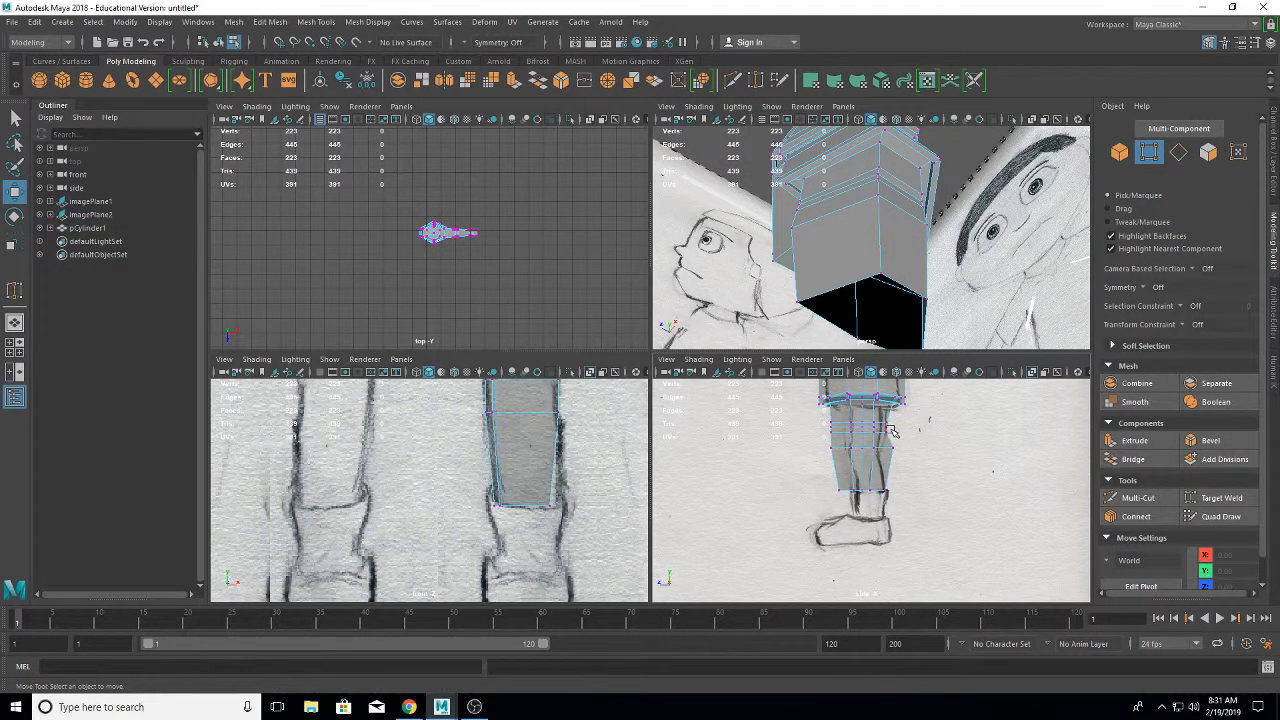
pyautogui.click(879, 425)
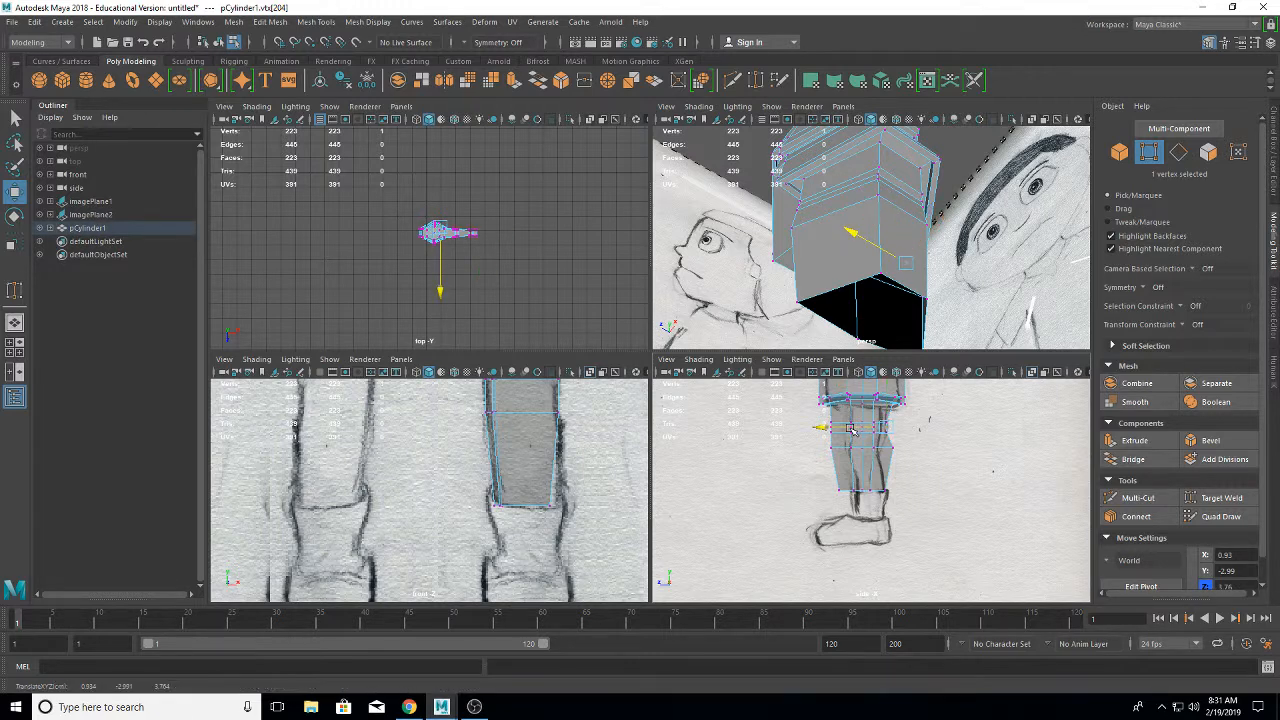
pyautogui.moveTo(845, 427); pyautogui.dragTo(847, 425)
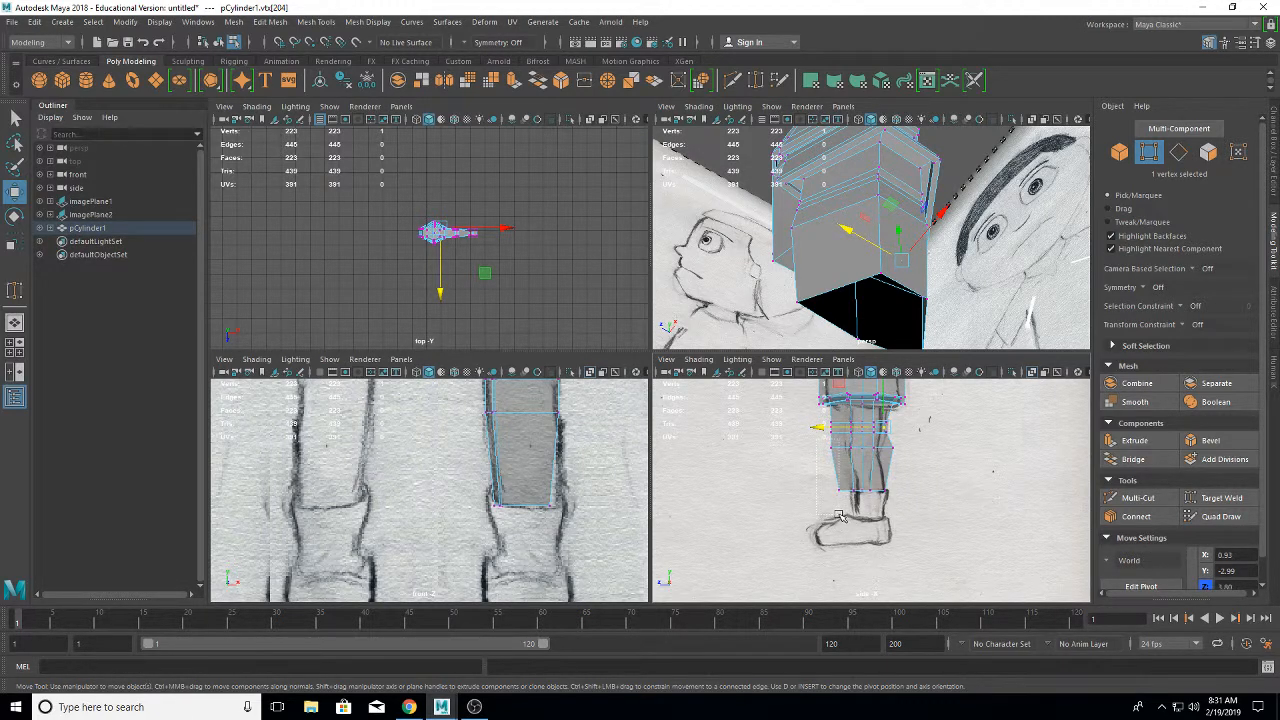
# - Move the front vertices of the two lowest leg loops to about Z 4.44 and the front vertex above the knee to about Z 4.59
pyautogui.keyDown('shift'); pyautogui.click(808, 472); pyautogui.keyUp('shift')
pyautogui.moveTo(797, 468); pyautogui.dragTo(803, 468)
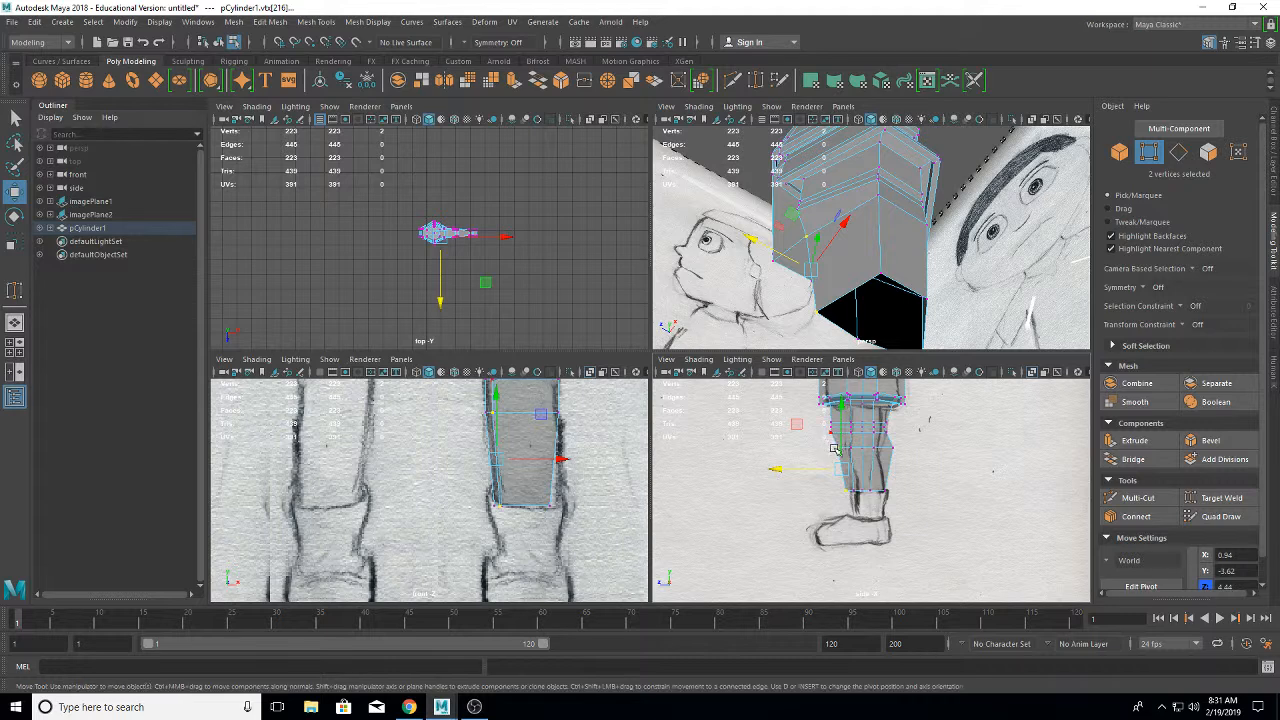
pyautogui.click(842, 456)
pyautogui.moveTo(802, 452); pyautogui.dragTo(782, 424)
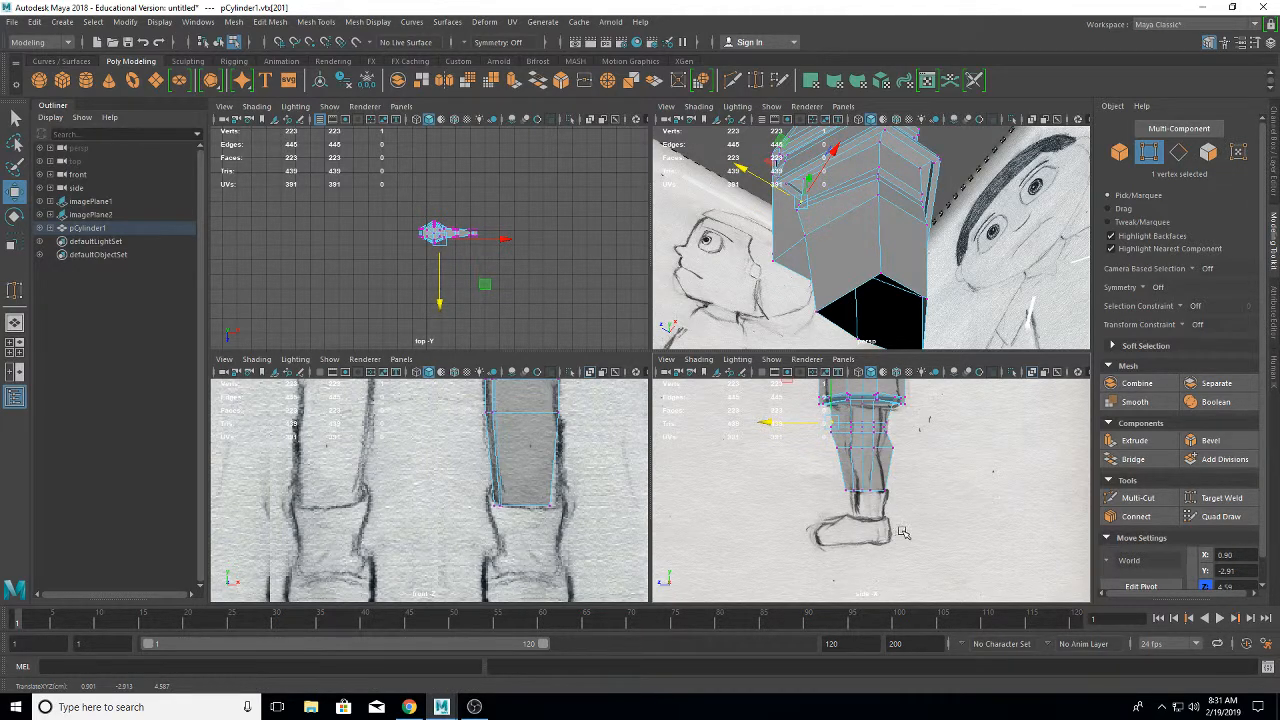
# - Select all 25 vertices of the leg below the shorts and scale them narrower along Z to fit the side drawing
pyautogui.moveTo(899, 528); pyautogui.dragTo(814, 411)
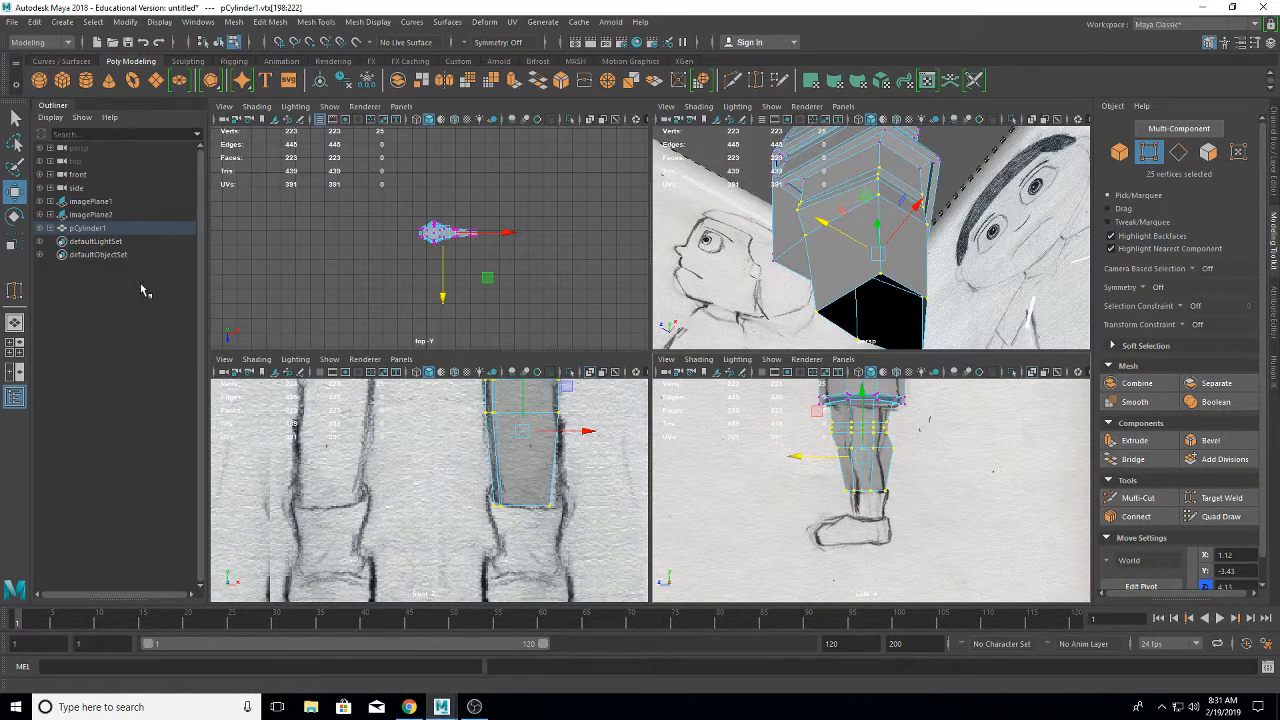
pyautogui.click(13, 242)
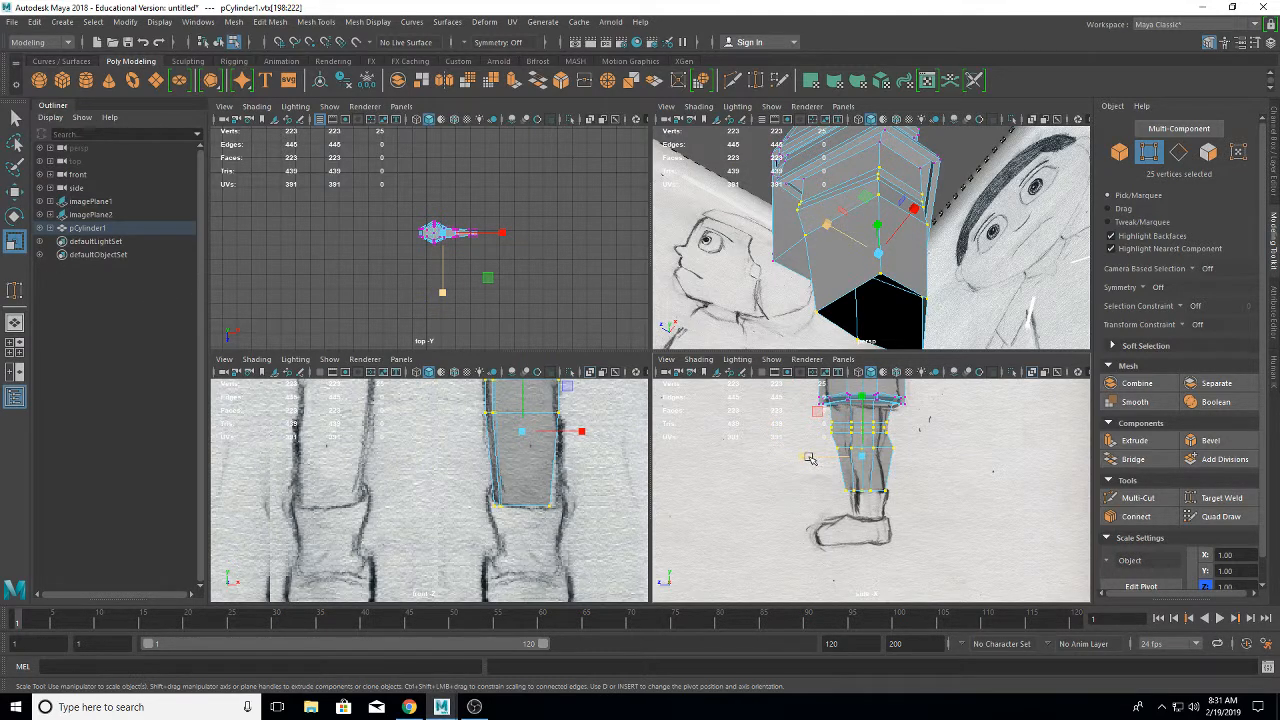
pyautogui.moveTo(814, 457); pyautogui.dragTo(817, 457)
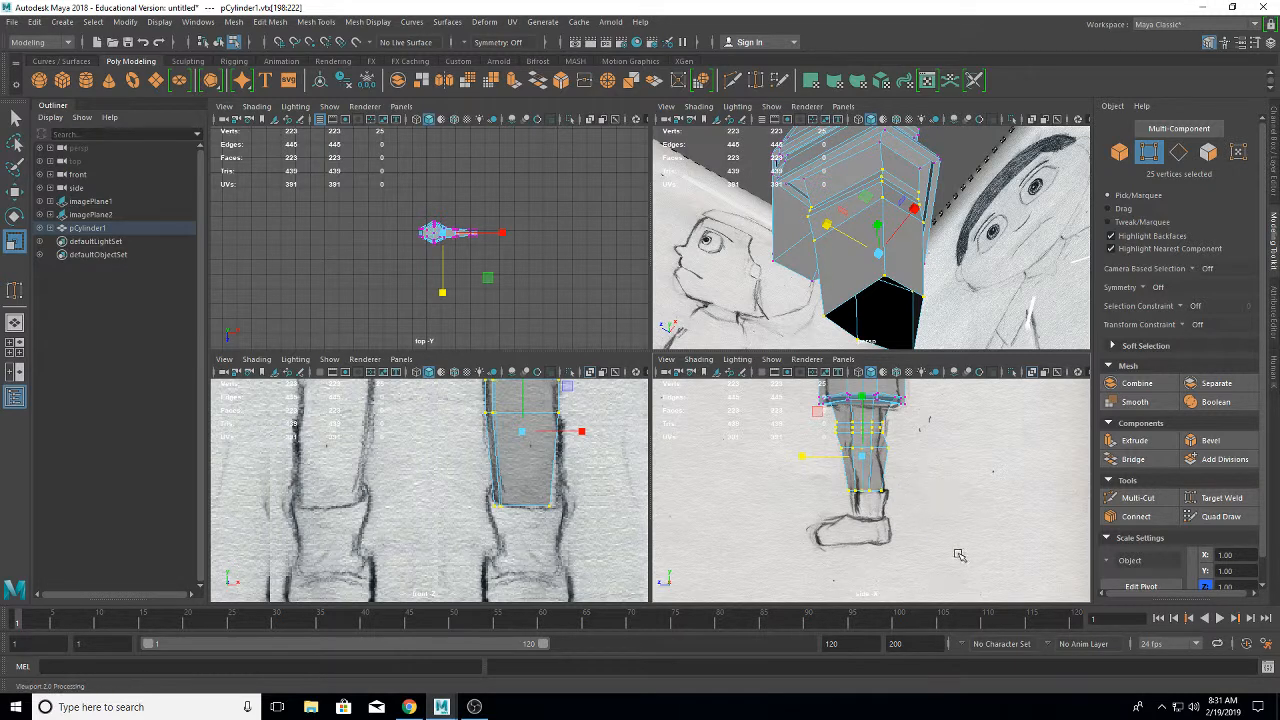
pyautogui.scroll(3, 958, 555)
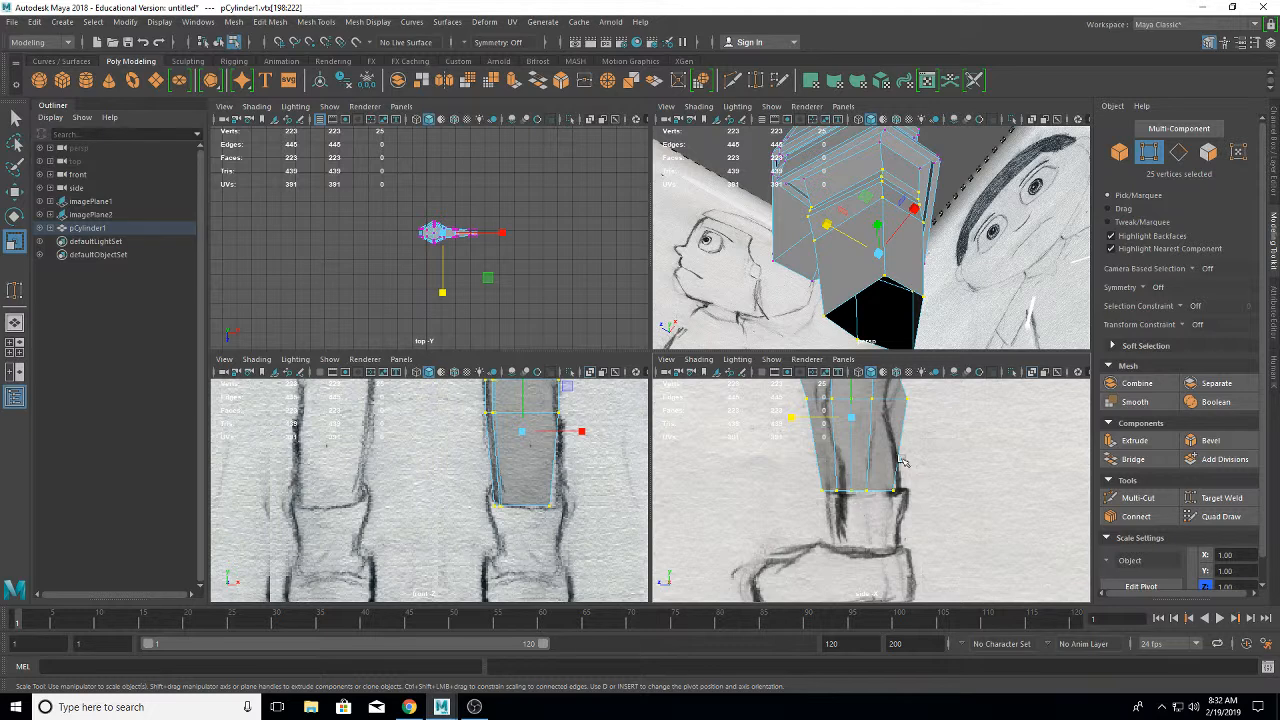
pyautogui.scroll(-3, 922, 483)
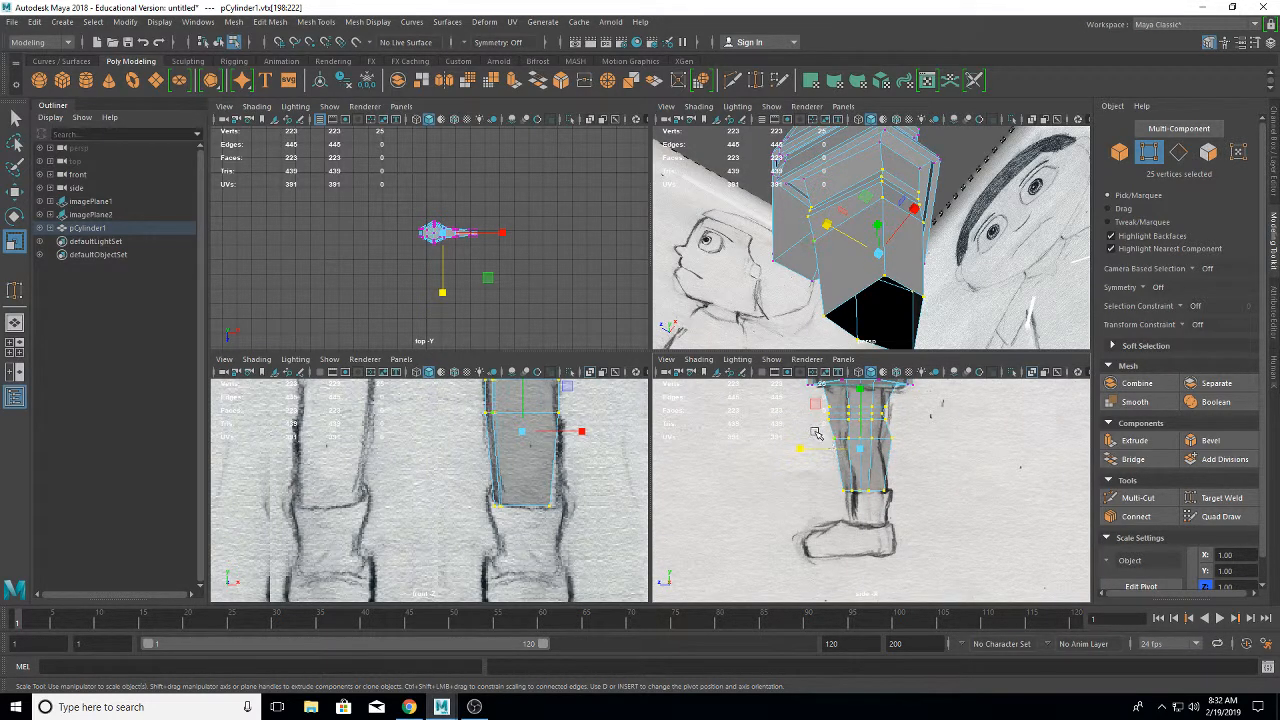
# - Select the ten vertices of the two lowest leg loops and move them slightly back to about Z 4.12
pyautogui.press('w')
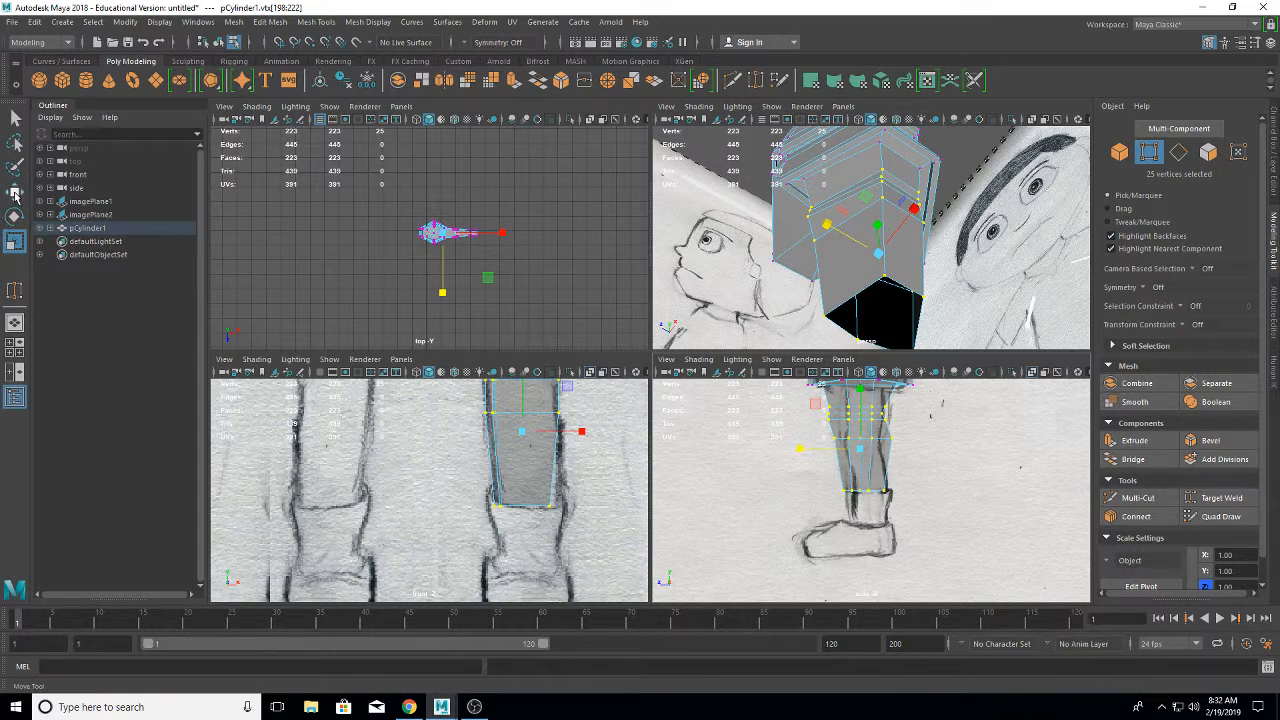
pyautogui.moveTo(806, 452)
pyautogui.mouseDown()
pyautogui.moveTo(819, 434)
pyautogui.moveTo(812, 467)
pyautogui.mouseUp()
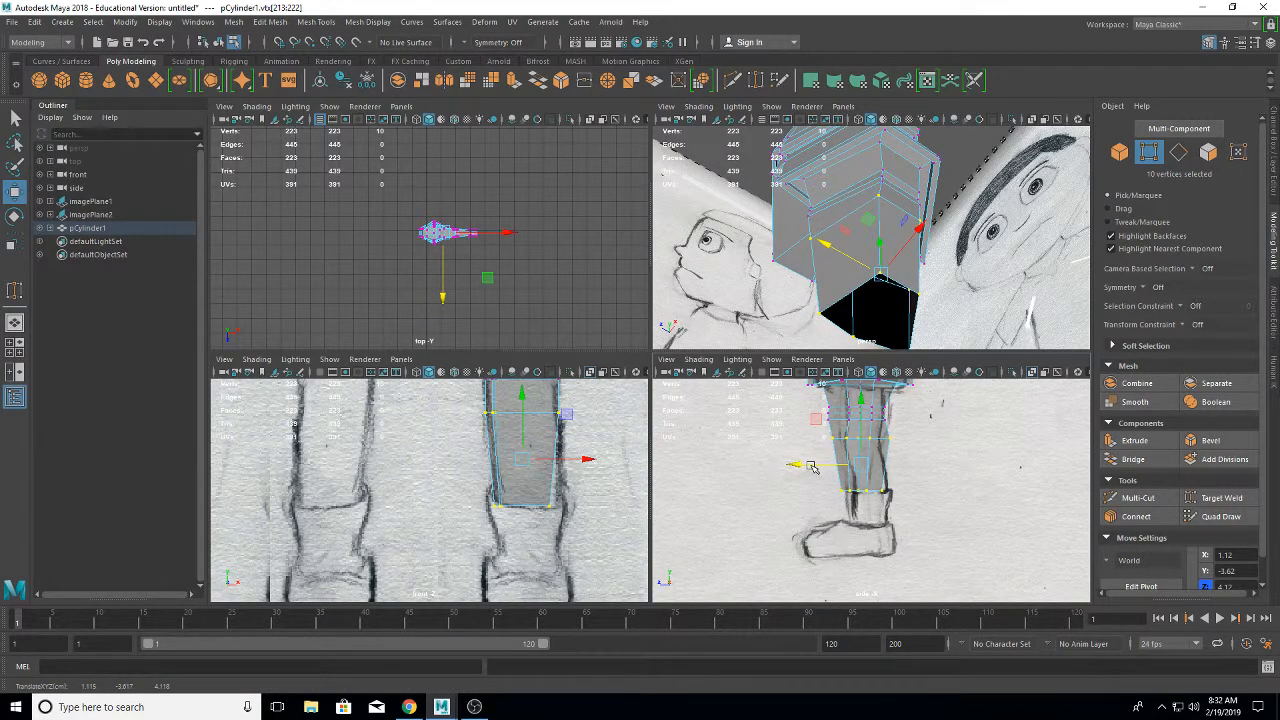
pyautogui.click(916, 511)
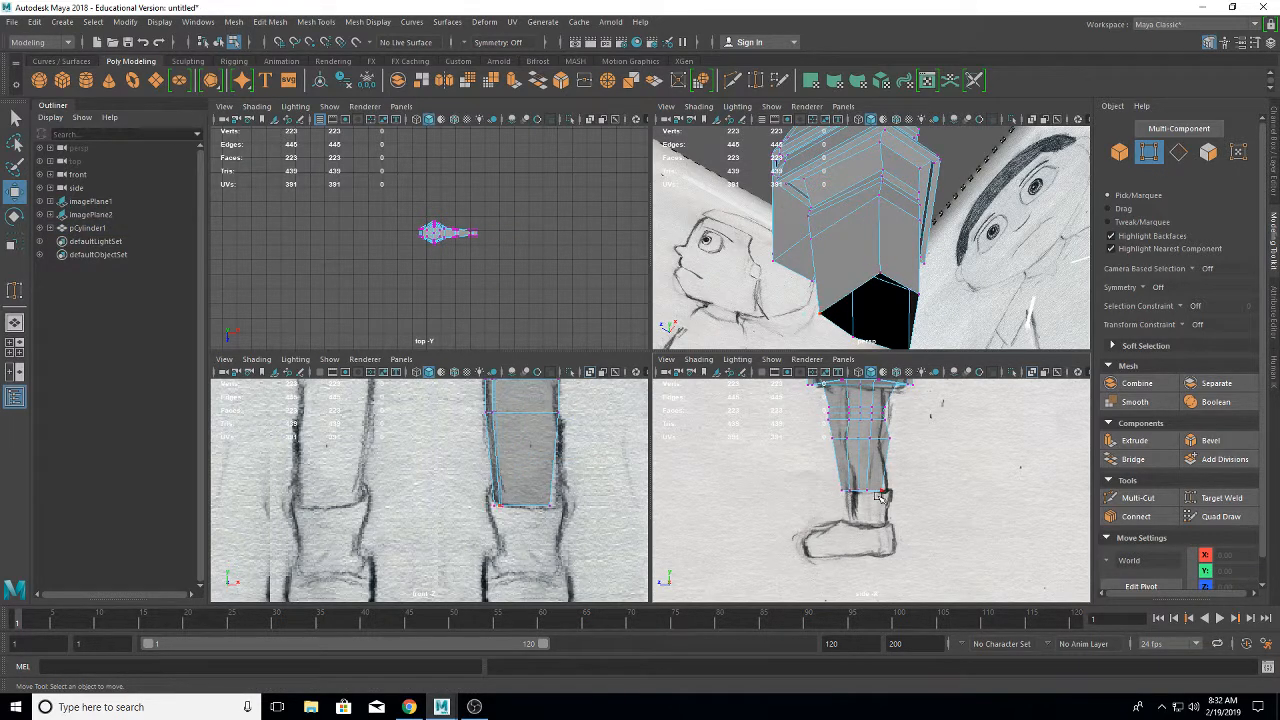
# - Select the leg's lowest edge loop and extrude it down to the top of the drawn shoe, about Y -4.38
pyautogui.scroll(4, 870, 494)
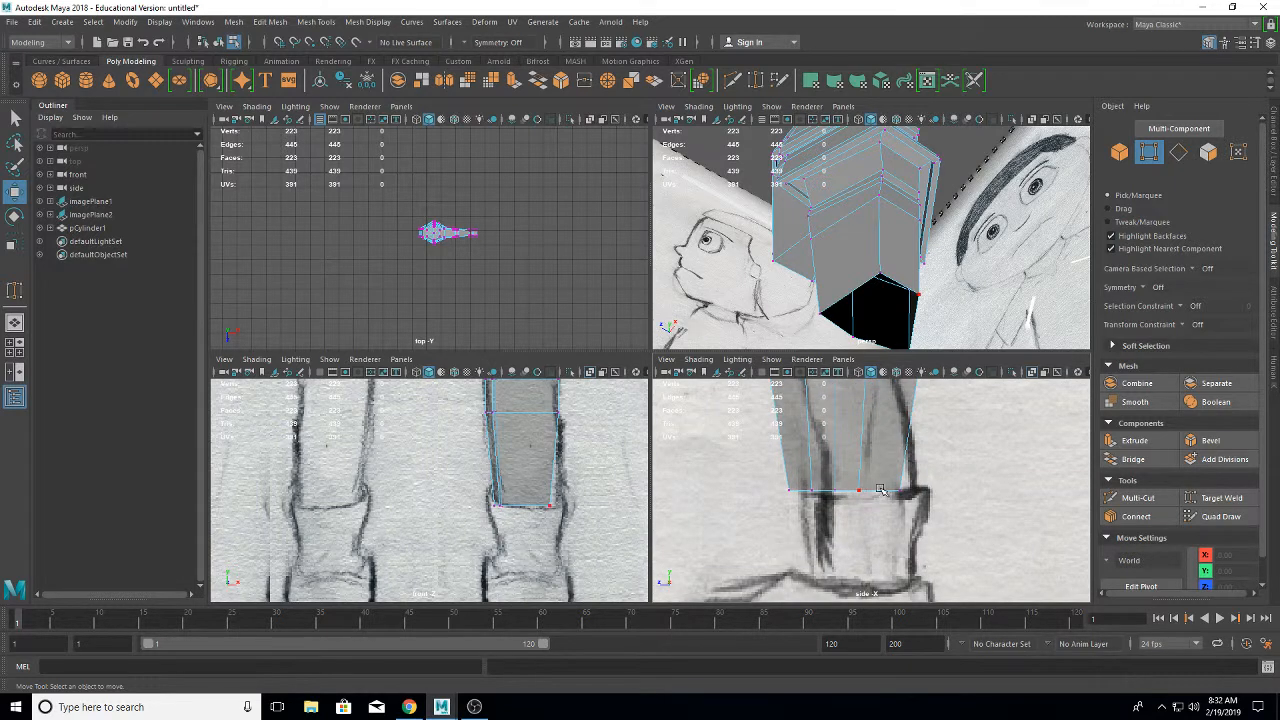
pyautogui.rightClick(880, 489)
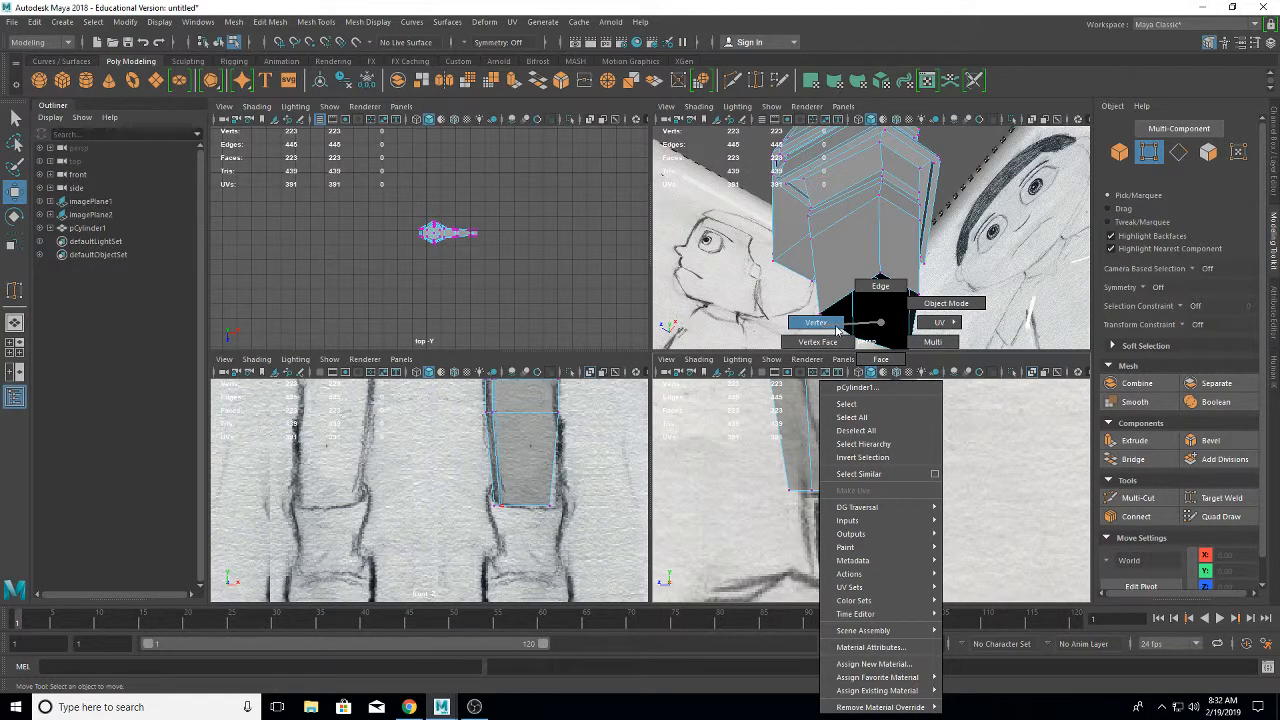
pyautogui.click(880, 286)
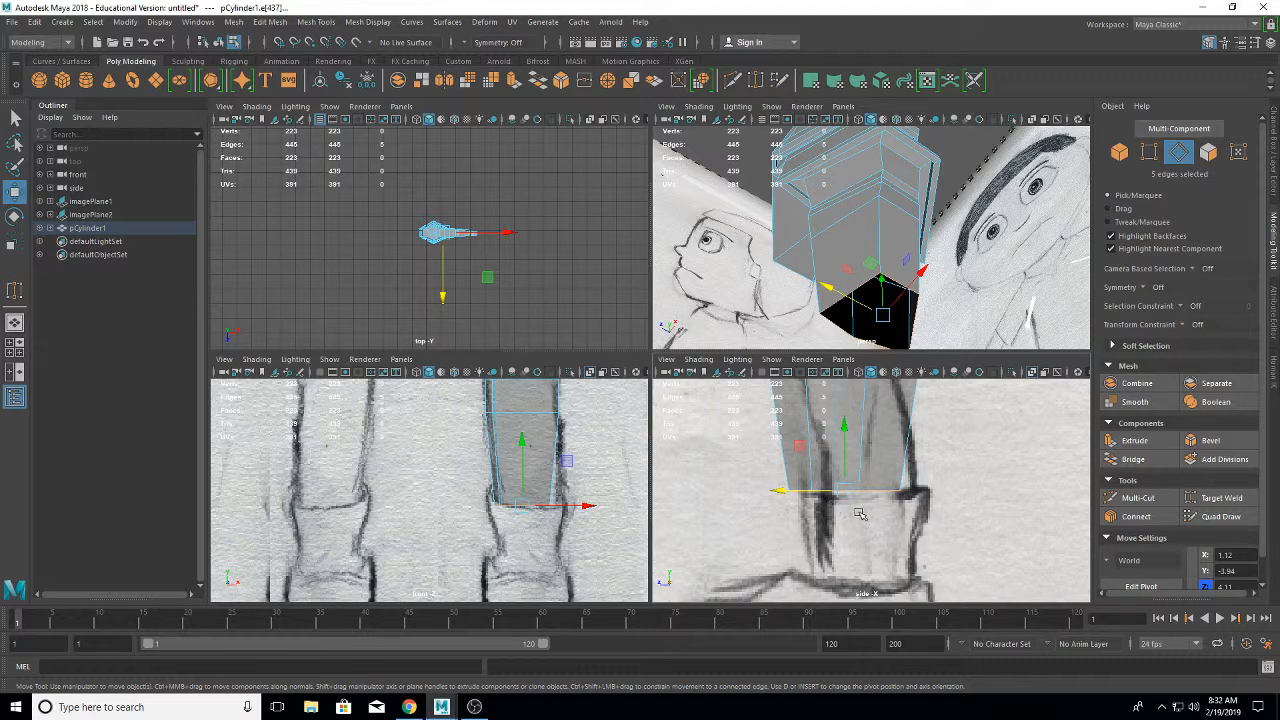
pyautogui.click(845, 428)
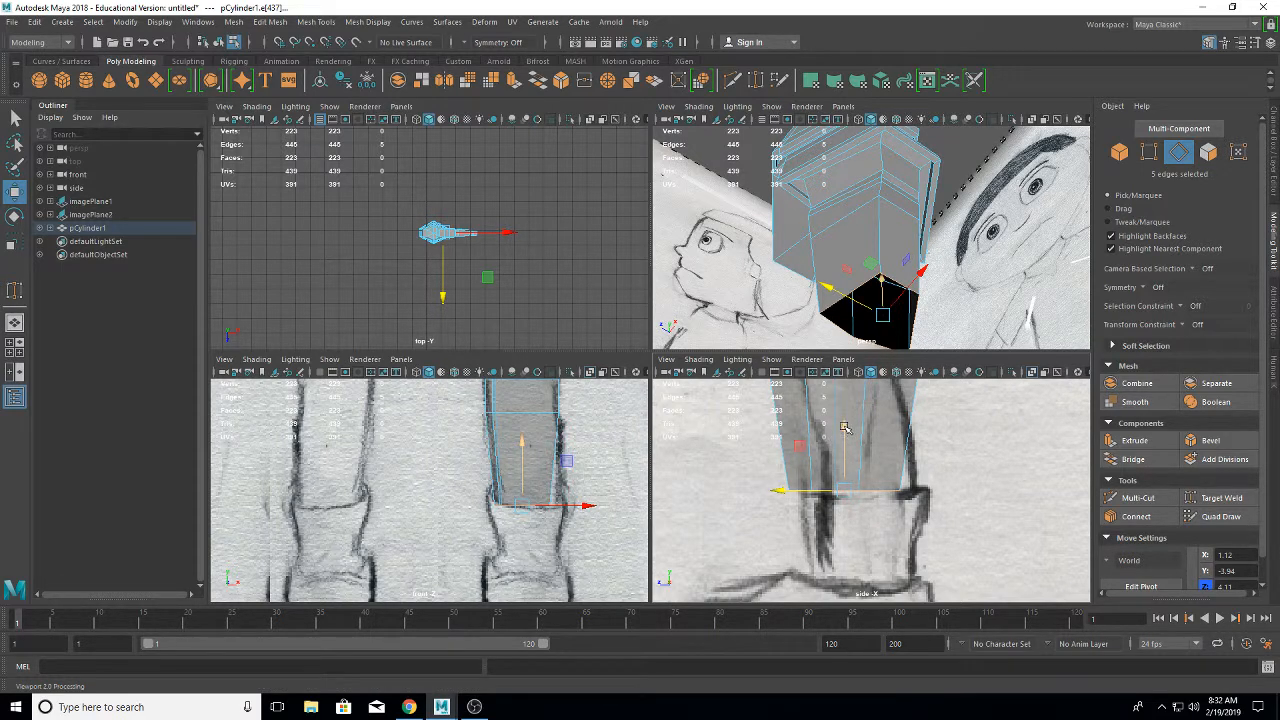
pyautogui.keyDown('shift'); pyautogui.moveTo(845, 428); pyautogui.dragTo(853, 528); pyautogui.keyUp('shift')
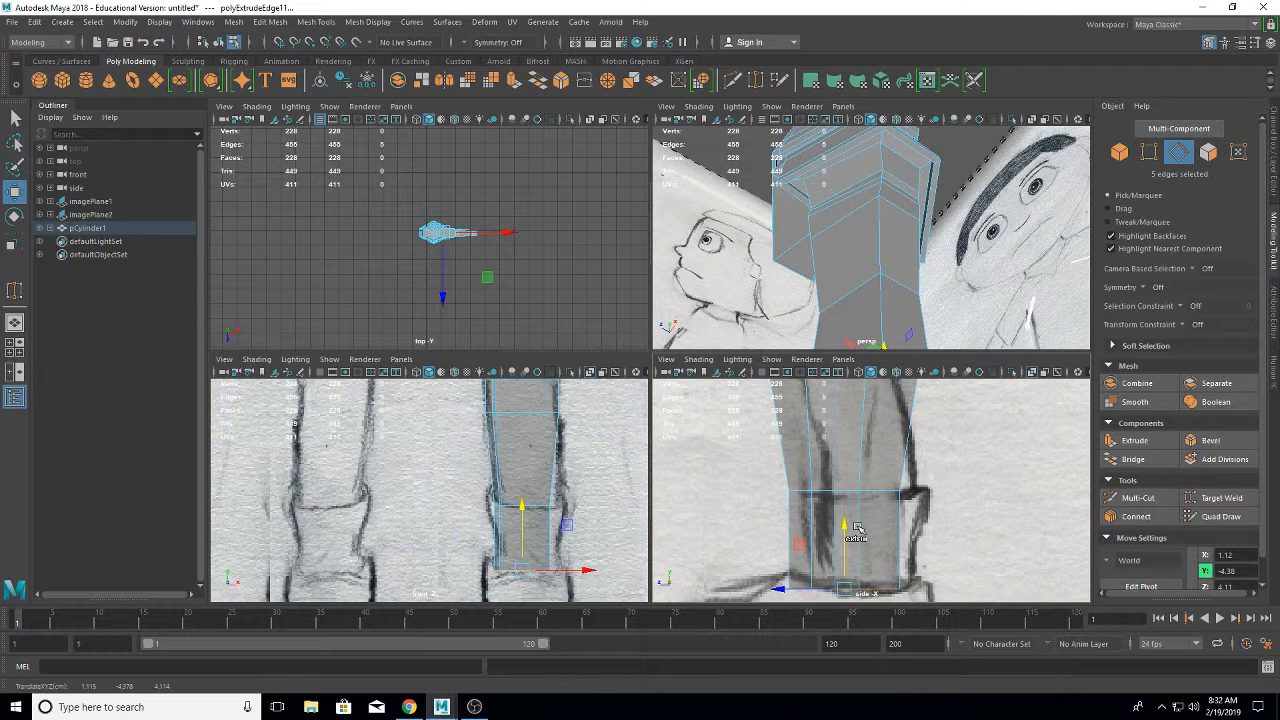
# - Scale the ankle edge loop narrower along X and Z and raise it slightly to about Y -4.37
pyautogui.click(15, 243)
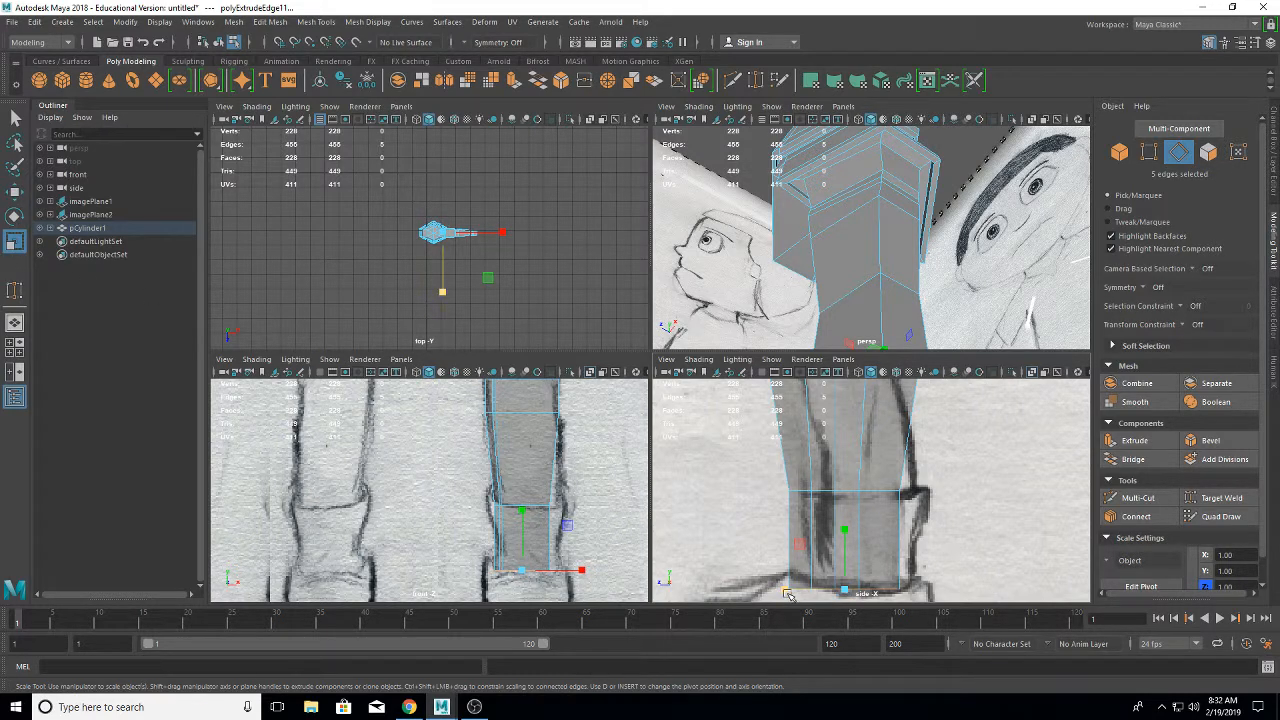
pyautogui.moveTo(857, 592); pyautogui.dragTo(832, 586)
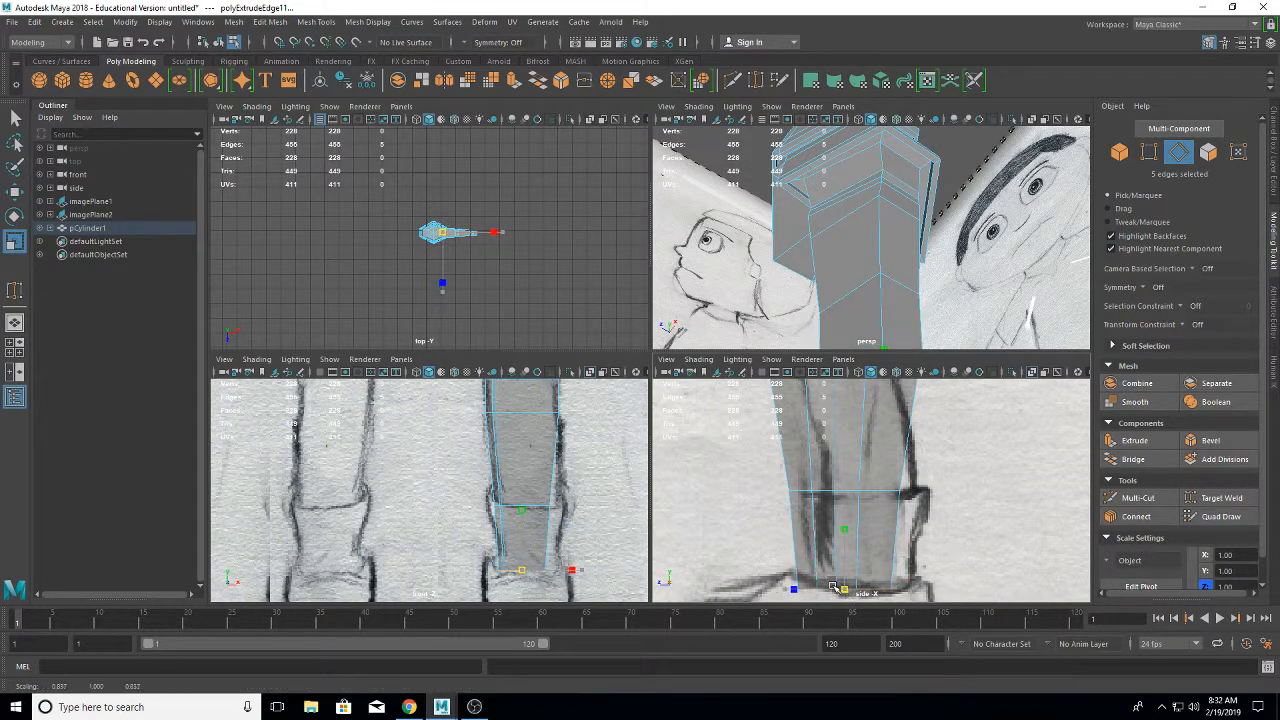
pyautogui.hotkey('ctrl', 'e')
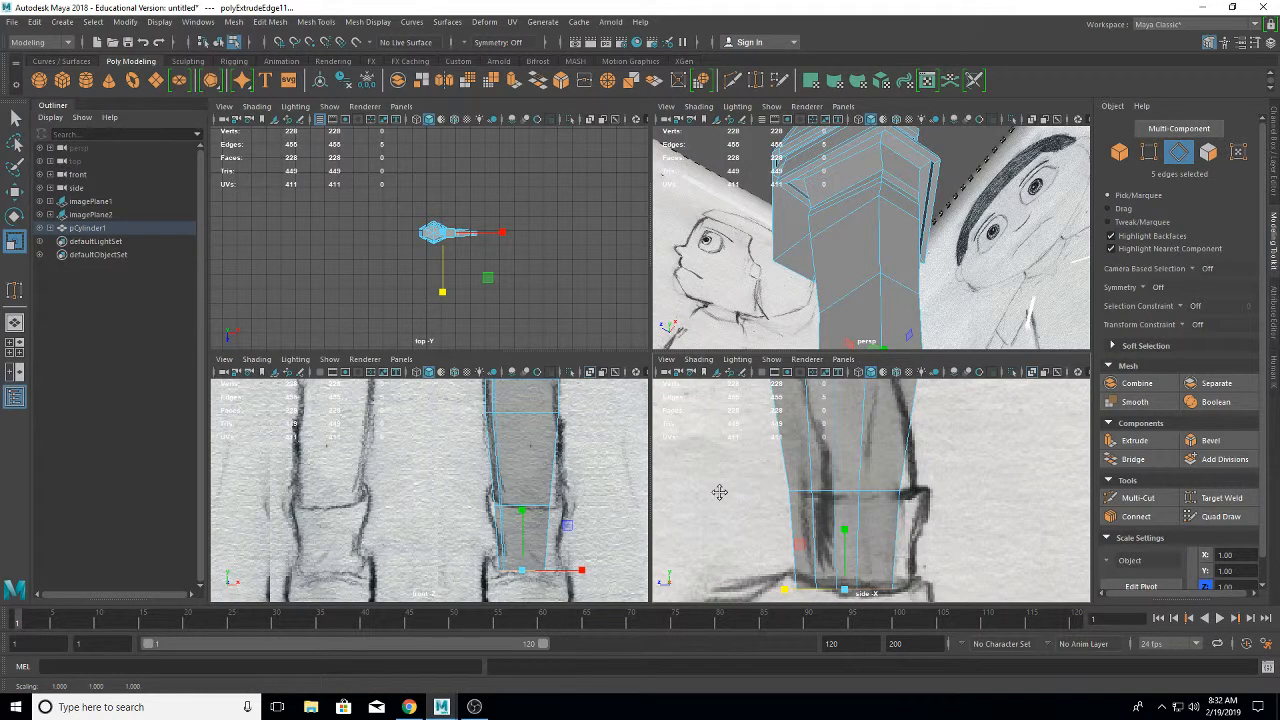
pyautogui.keyDown('alt'); pyautogui.moveTo(718, 495); pyautogui.dragTo(736, 376, button='middle'); pyautogui.keyUp('alt')
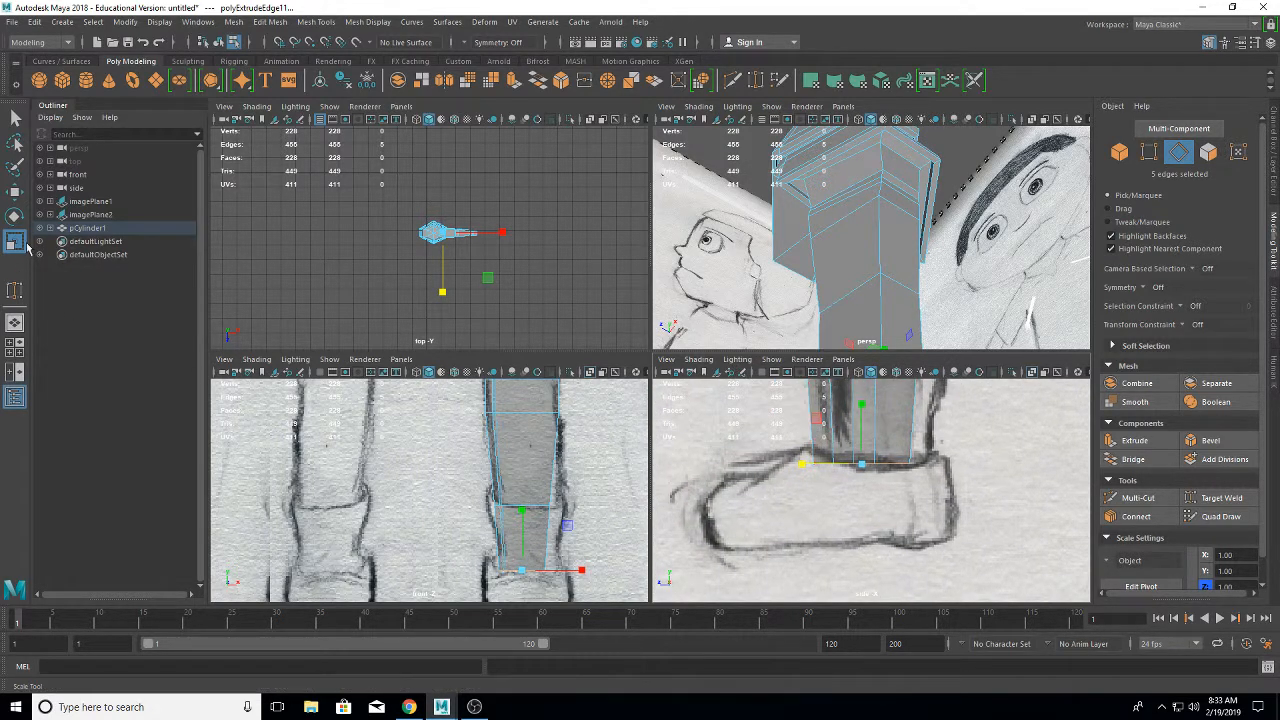
pyautogui.click(15, 191)
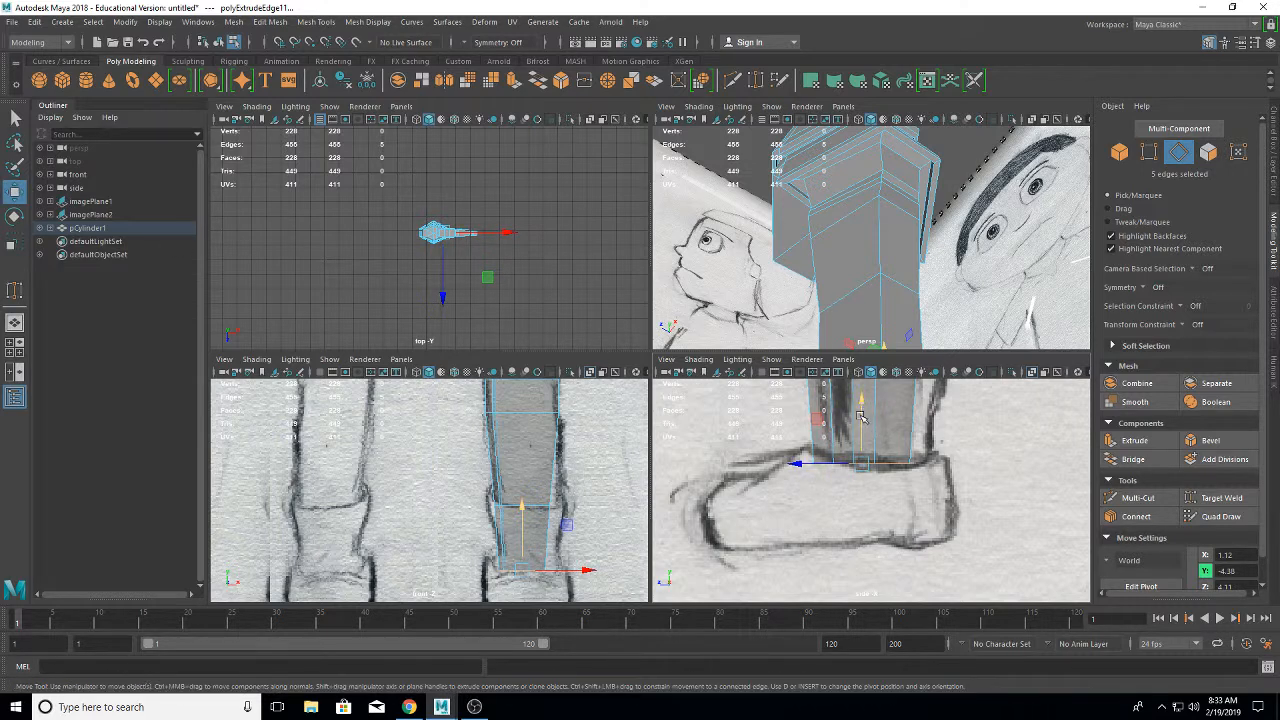
pyautogui.moveTo(864, 420)
pyautogui.mouseDown()
pyautogui.moveTo(872, 452)
pyautogui.moveTo(865, 415)
pyautogui.mouseUp()
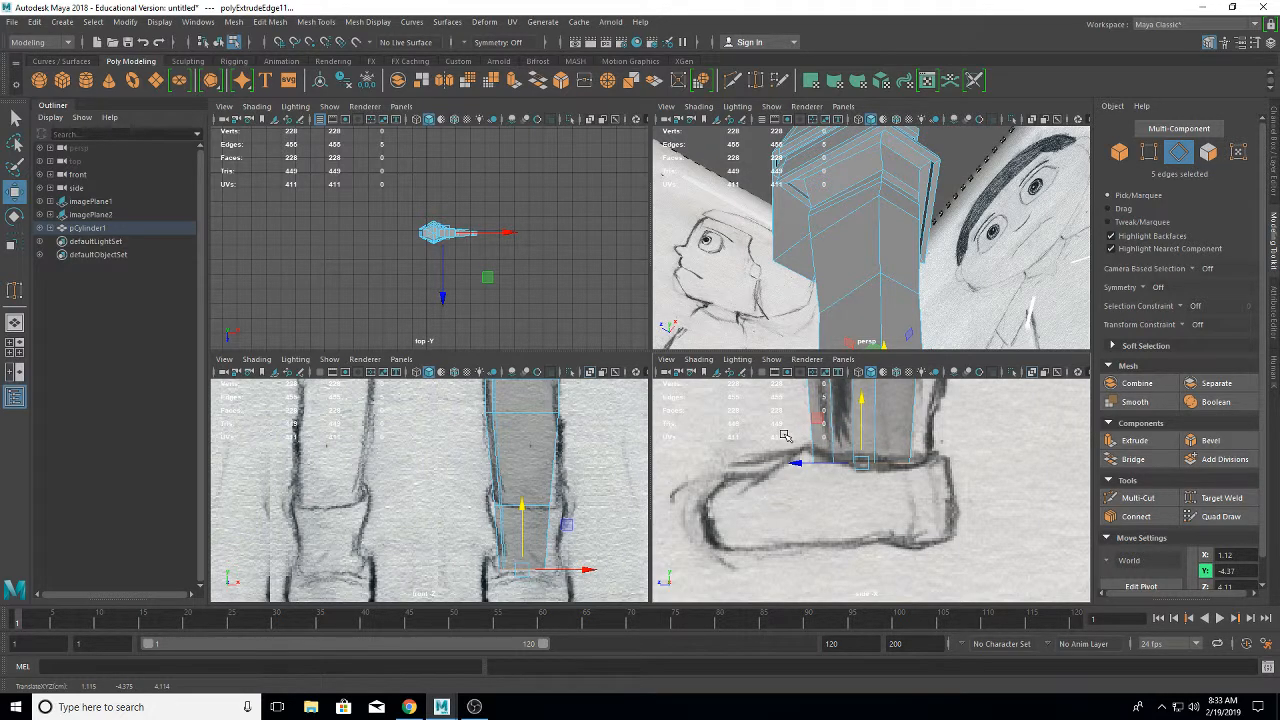
pyautogui.click(13, 245)
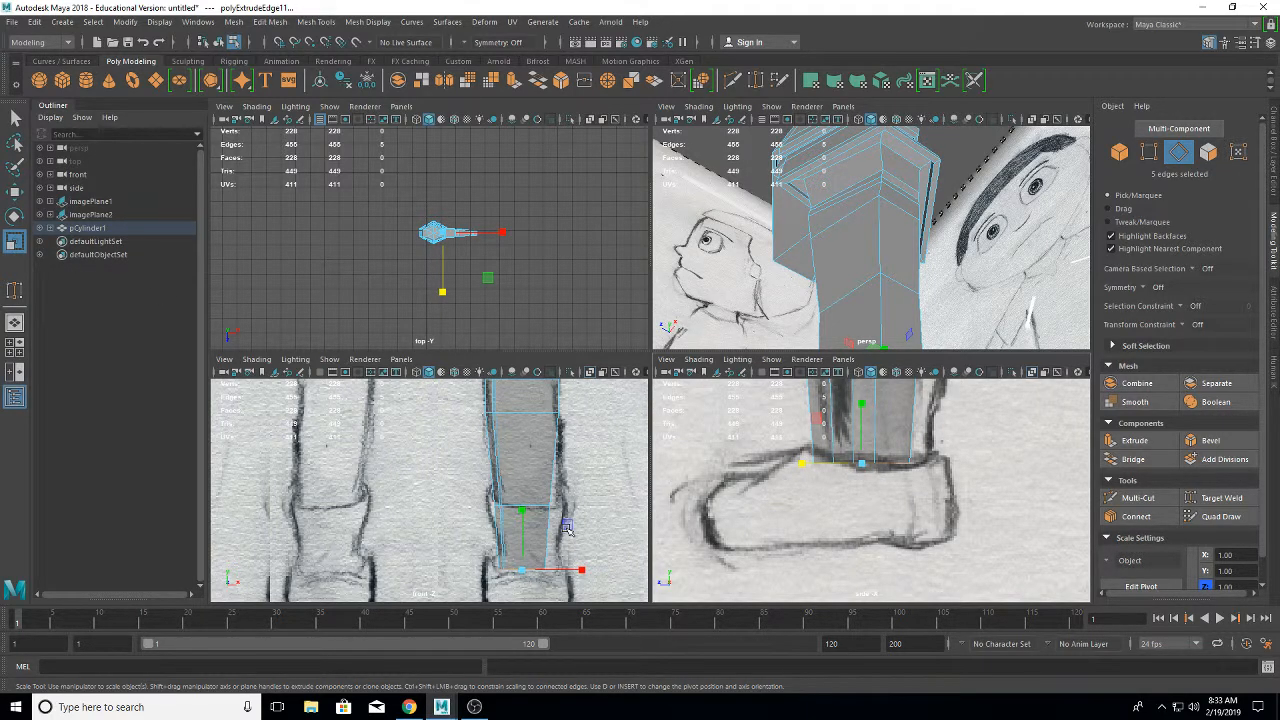
pyautogui.moveTo(566, 528)
pyautogui.keyDown('shift'); pyautogui.mouseDown()
pyautogui.moveTo(592, 531)
pyautogui.moveTo(570, 522)
pyautogui.mouseUp(); pyautogui.keyUp('shift')
pyautogui.hotkey('ctrl', 'z')
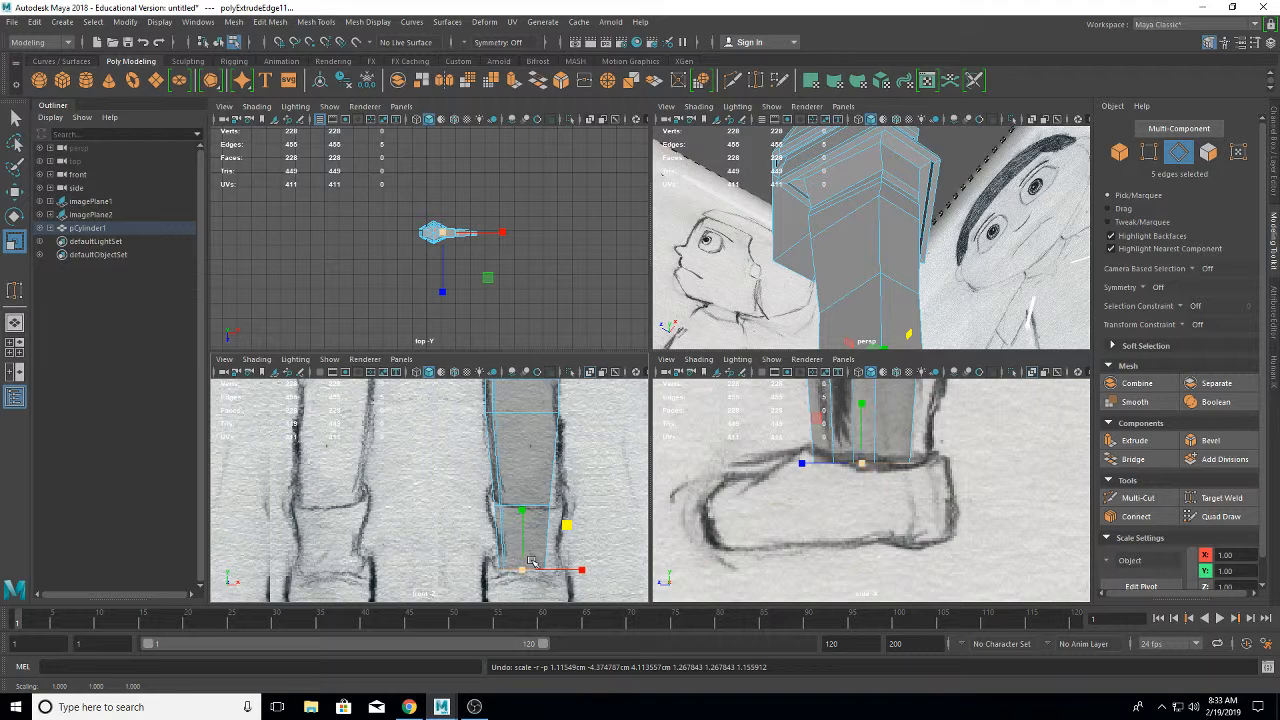
pyautogui.keyDown('shift'); pyautogui.moveTo(855, 262); pyautogui.dragTo(834, 165, button='middle'); pyautogui.keyUp('shift')
pyautogui.hotkey('ctrl', 'z')
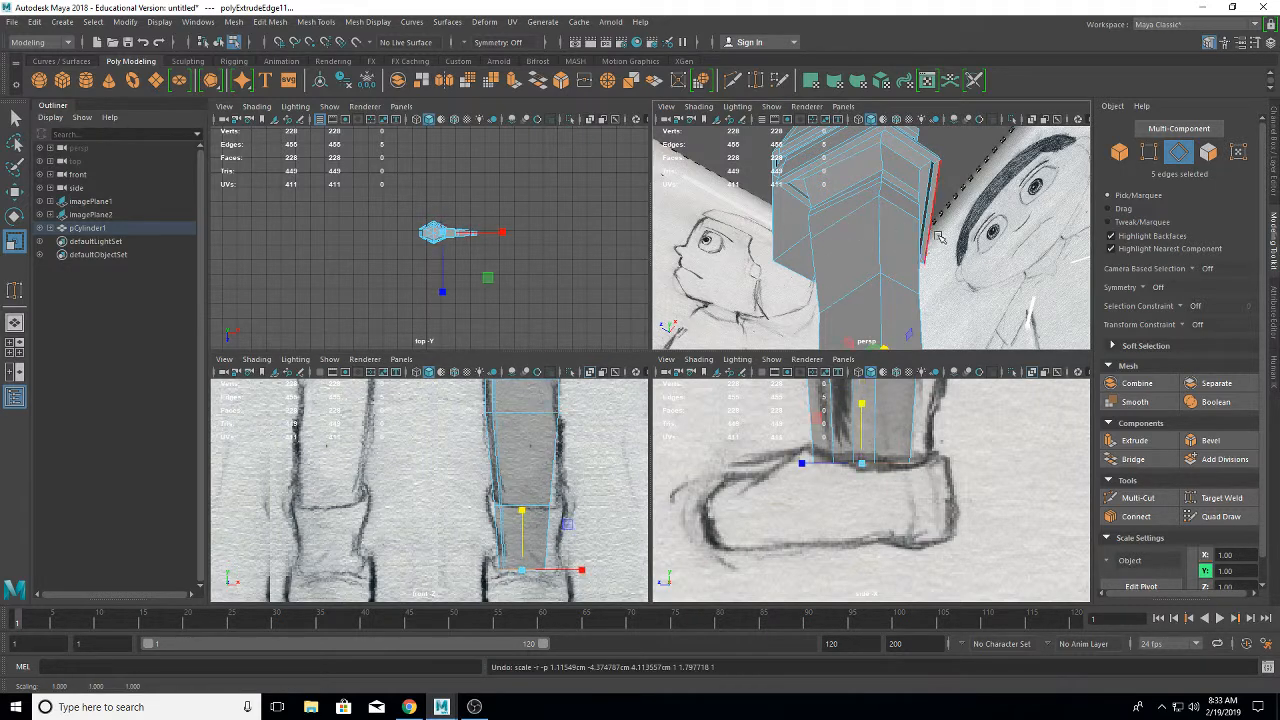
# - Extrude the ankle edge loop outward at about 1.15 scale, then extrude it down three times to the shoe sole, about Y -4.73
pyautogui.keyDown('alt'); pyautogui.moveTo(985, 245); pyautogui.dragTo(984, 196, button='middle'); pyautogui.keyUp('alt')
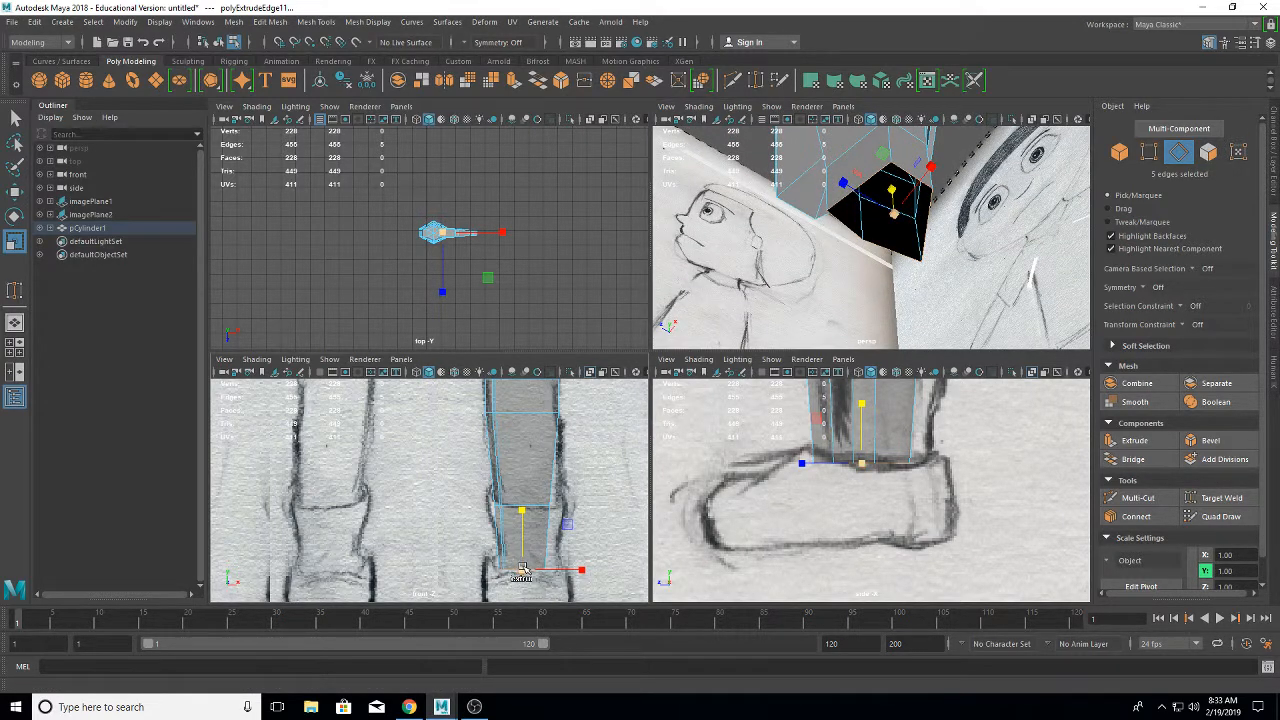
pyautogui.keyDown('shift'); pyautogui.moveTo(522, 568); pyautogui.dragTo(531, 560); pyautogui.keyUp('shift')
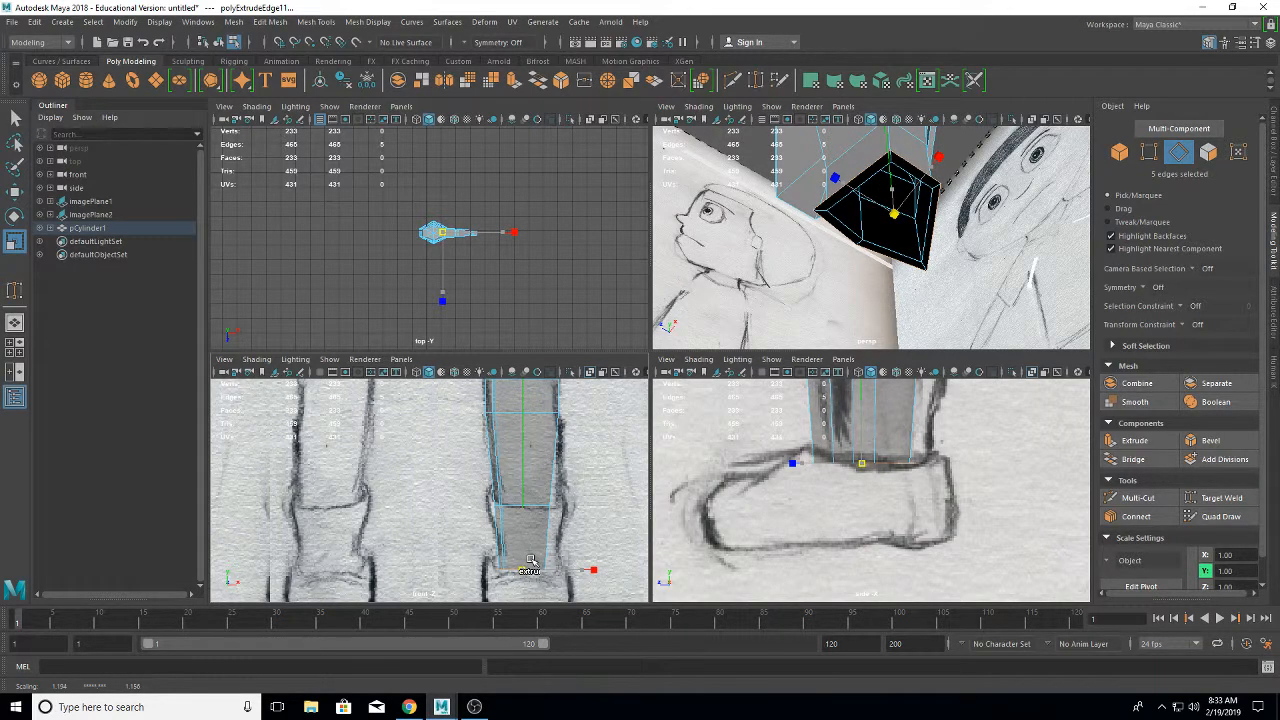
pyautogui.keyDown('shift'); pyautogui.moveTo(531, 560); pyautogui.dragTo(526, 560); pyautogui.keyUp('shift')
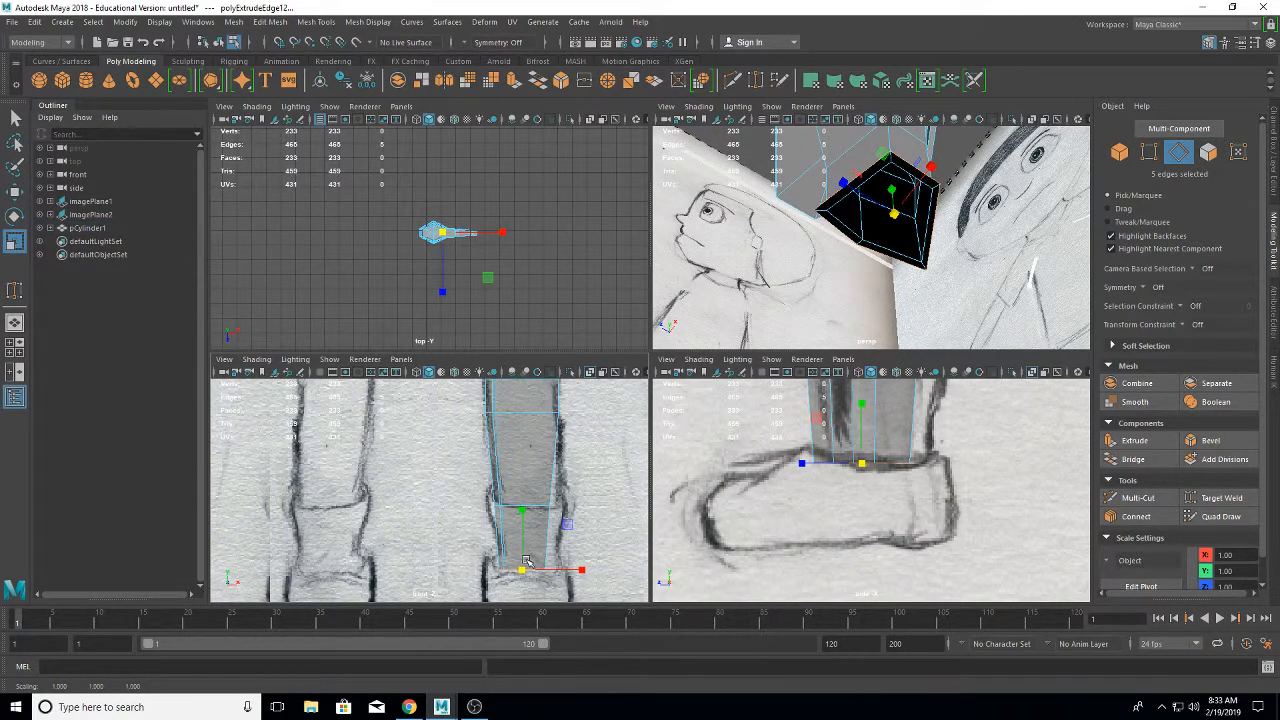
pyautogui.click(15, 192)
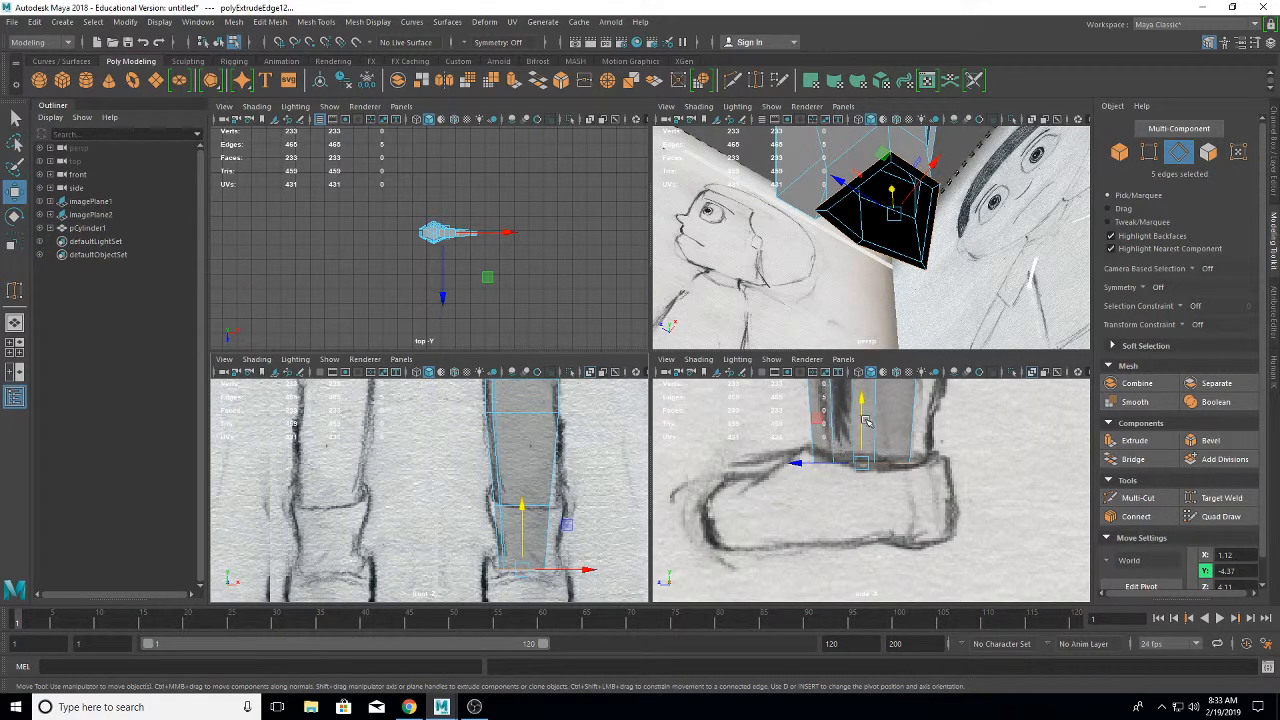
pyautogui.keyDown('shift'); pyautogui.moveTo(861, 414); pyautogui.dragTo(864, 488); pyautogui.keyUp('shift')
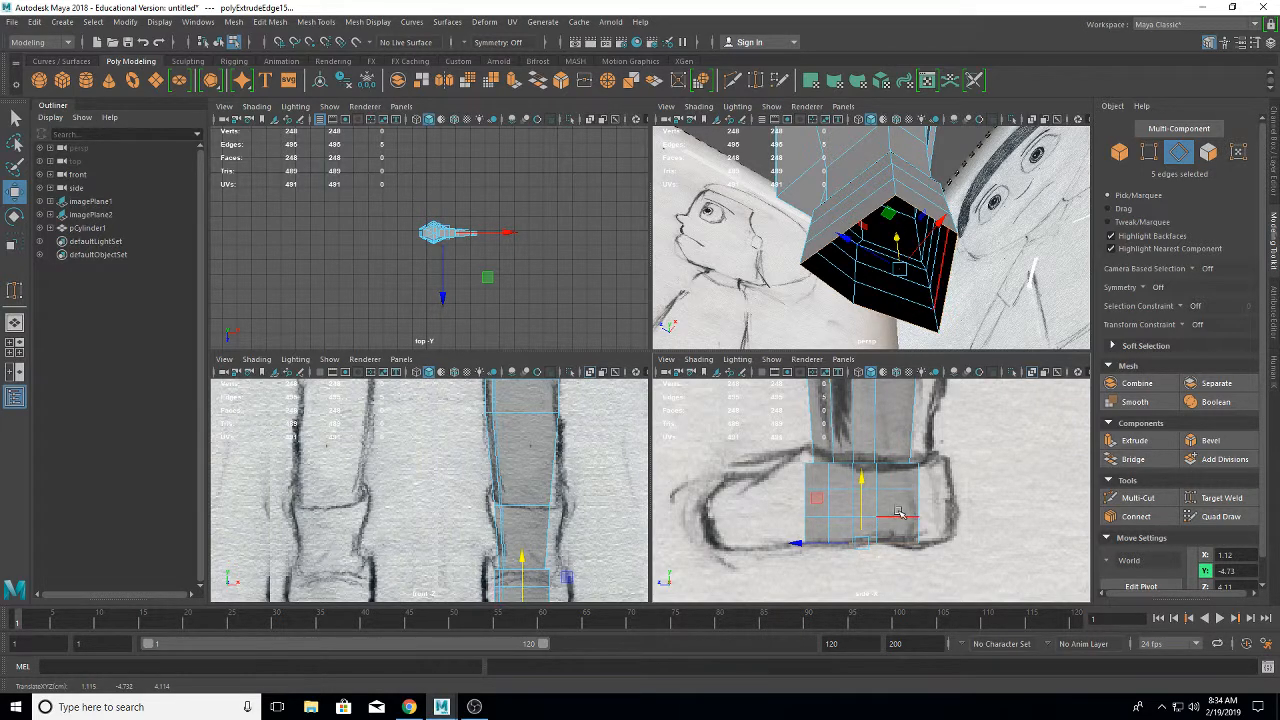
# - Move the two middle heel vertices back to about Z 3.79 and the bottom heel vertex back to about Z 3.81
pyautogui.moveTo(908, 322); pyautogui.dragTo(848, 325, button='right')
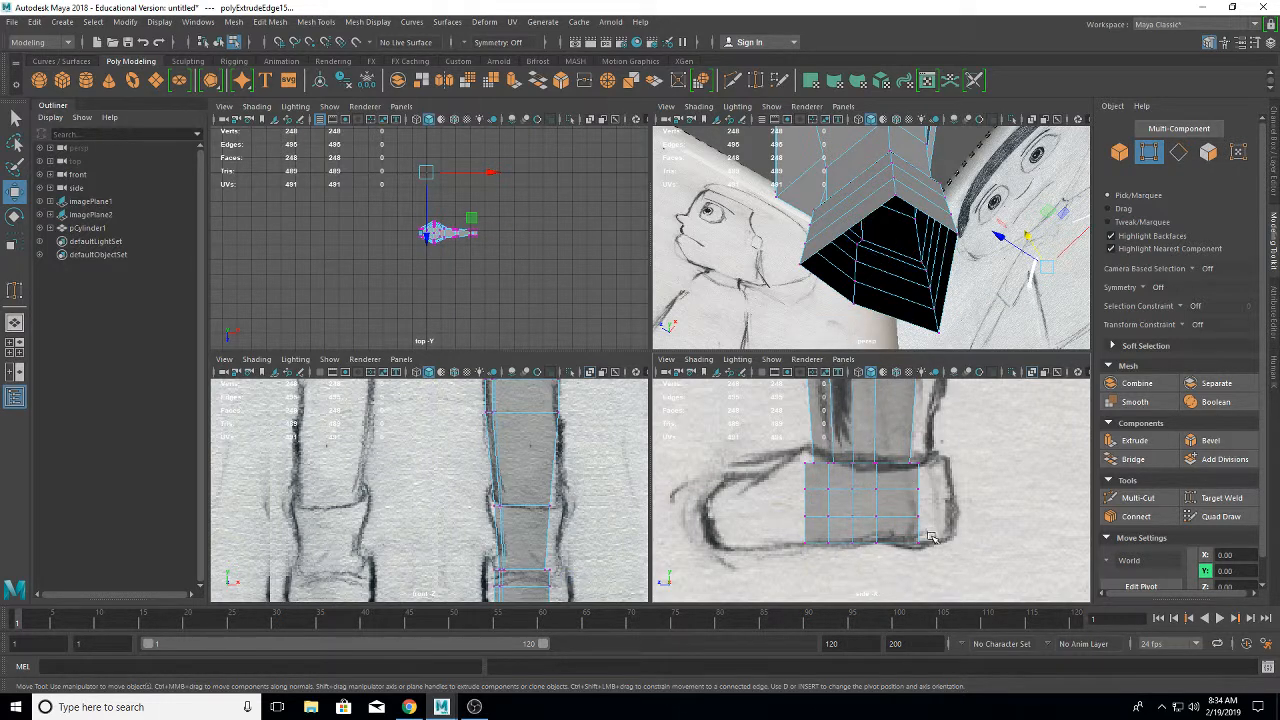
pyautogui.moveTo(930, 537); pyautogui.dragTo(905, 479)
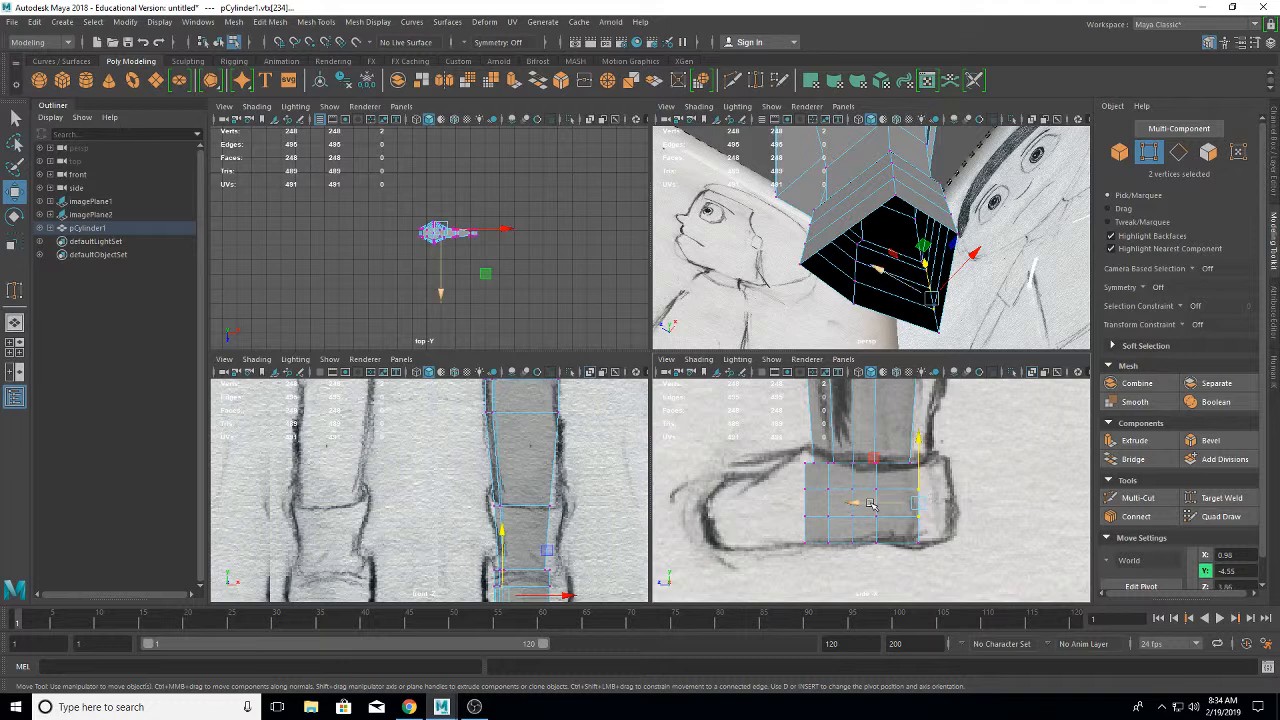
pyautogui.moveTo(850, 502); pyautogui.dragTo(866, 504)
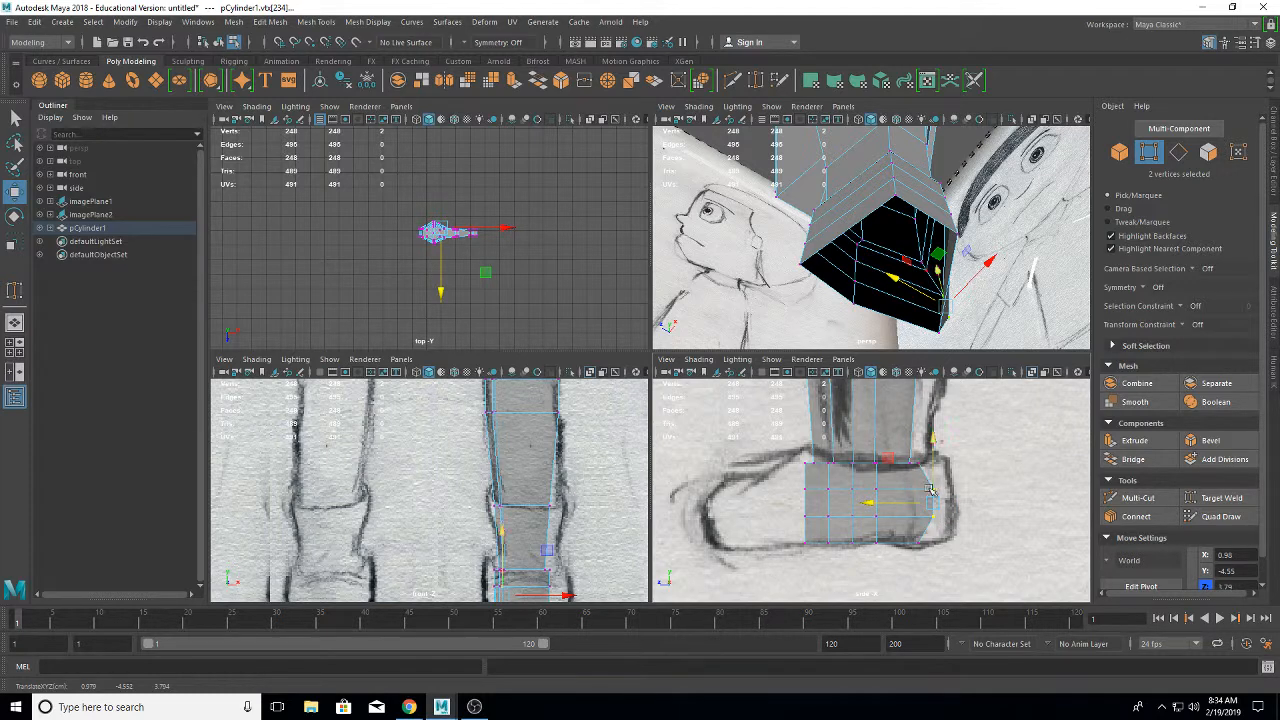
pyautogui.moveTo(893, 505); pyautogui.dragTo(875, 545)
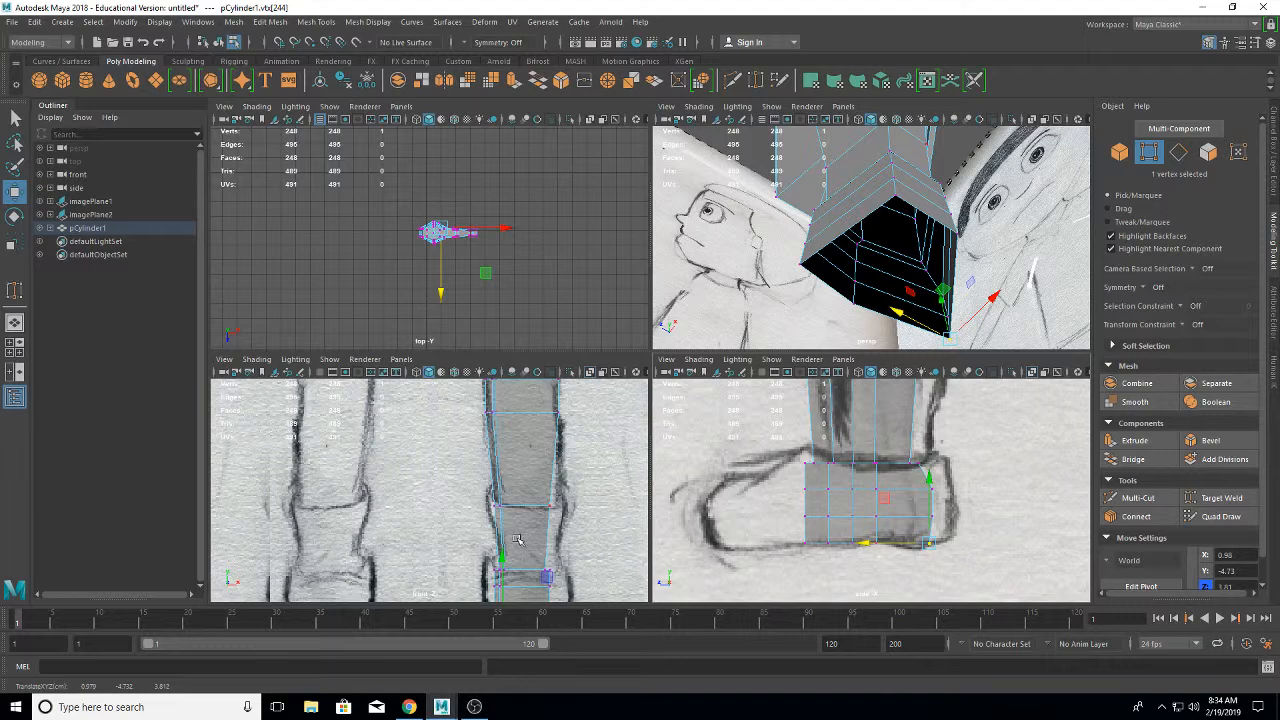
# - Switch the top view's shading so the mesh shows as wireframe around the foot area
pyautogui.scroll(6, 494, 323)
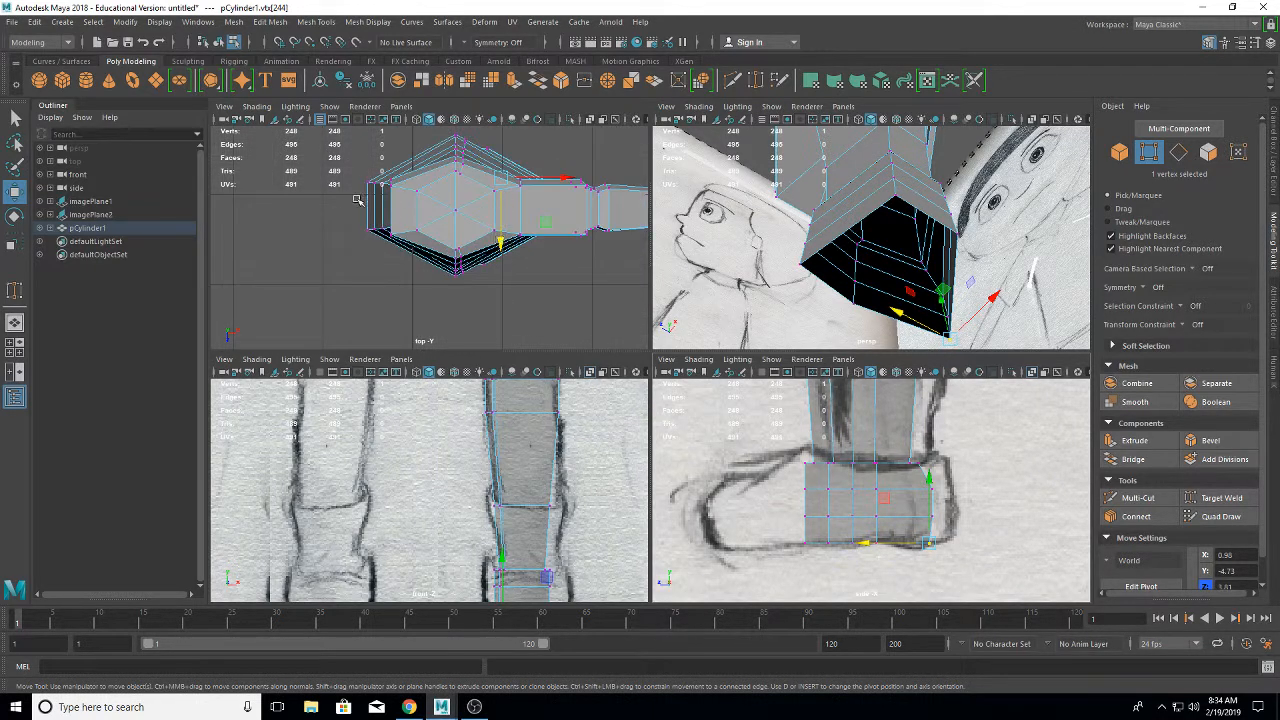
pyautogui.click(257, 106)
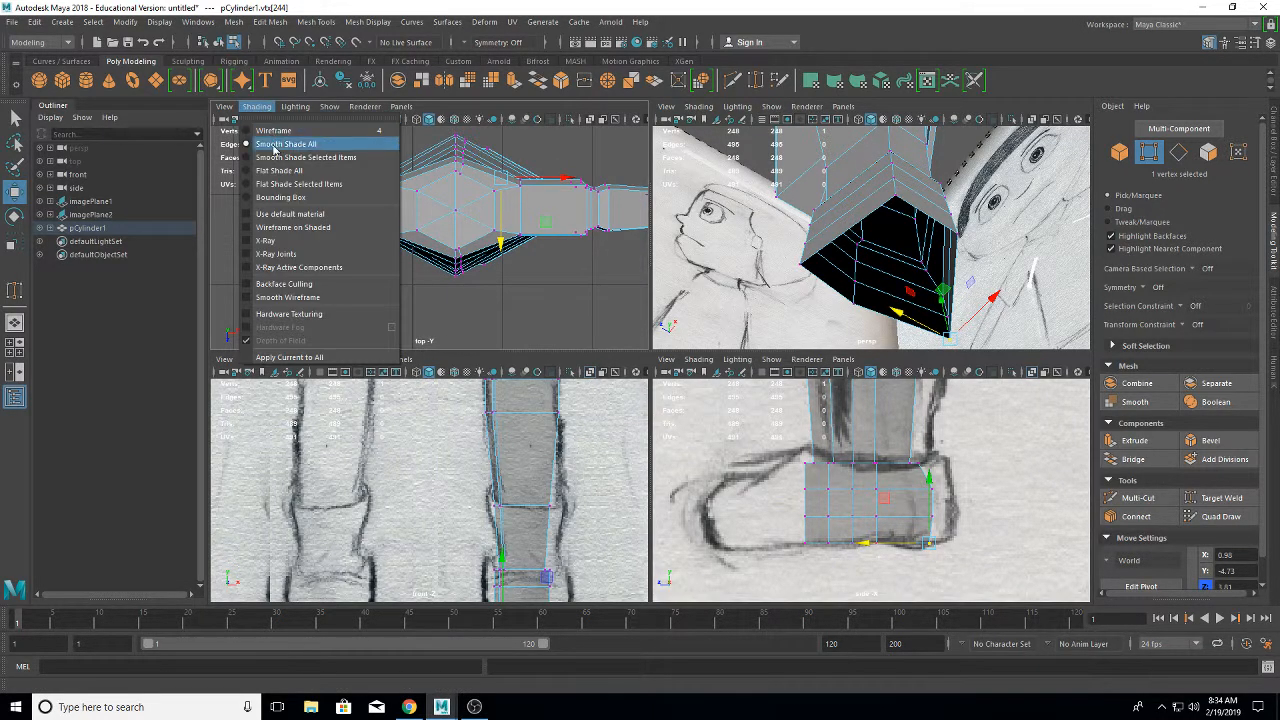
pyautogui.click(281, 229)
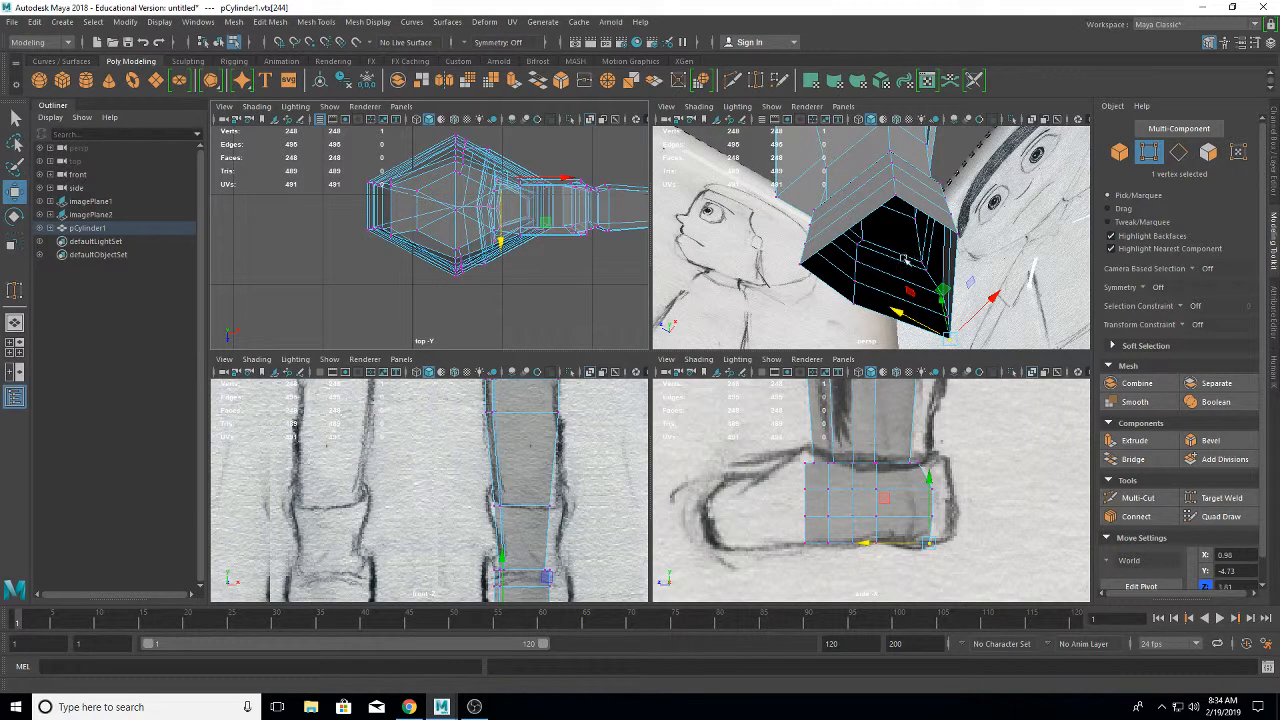
# - Try to move the three lower vertices on the shoe's front edge slightly along Z
pyautogui.keyDown('alt'); pyautogui.moveTo(903, 259); pyautogui.dragTo(858, 208); pyautogui.keyUp('alt')
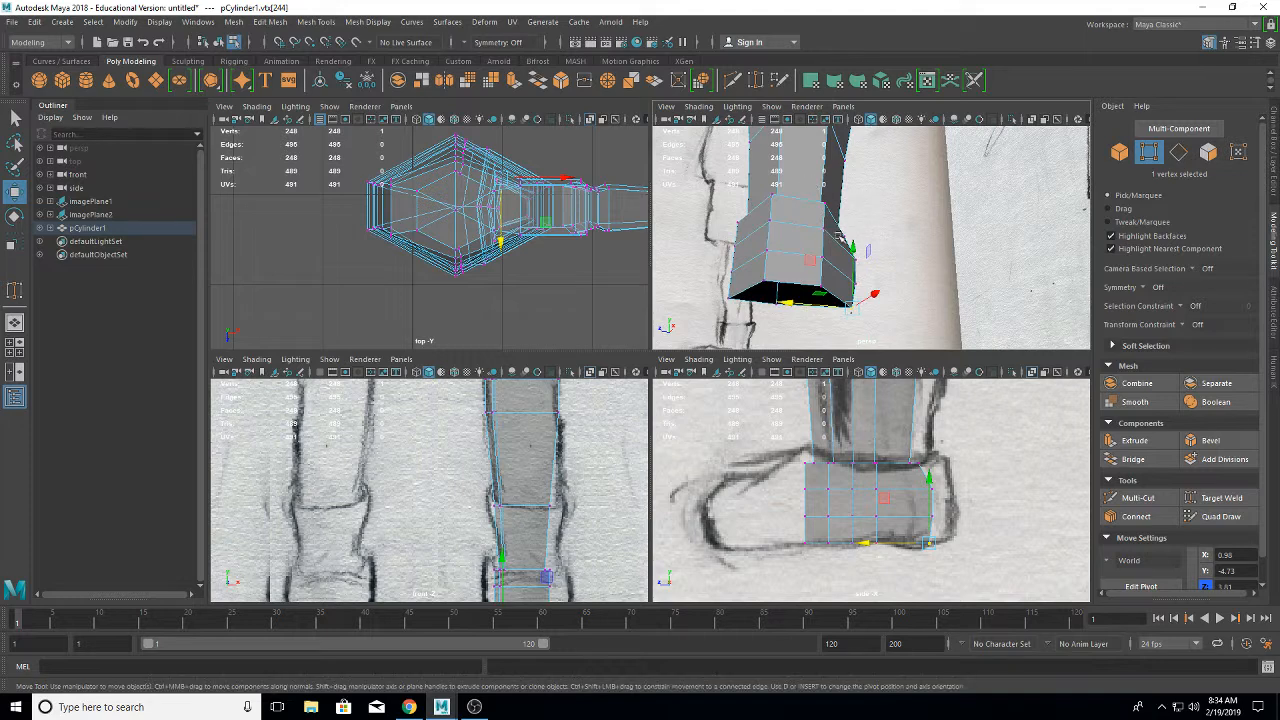
pyautogui.keyDown('alt'); pyautogui.moveTo(812, 273); pyautogui.dragTo(987, 276); pyautogui.keyUp('alt')
pyautogui.scroll(-5, 909, 272)
pyautogui.scroll(6, 987, 276)
pyautogui.keyDown('alt'); pyautogui.moveTo(974, 274); pyautogui.dragTo(741, 167, button='middle'); pyautogui.keyUp('alt')
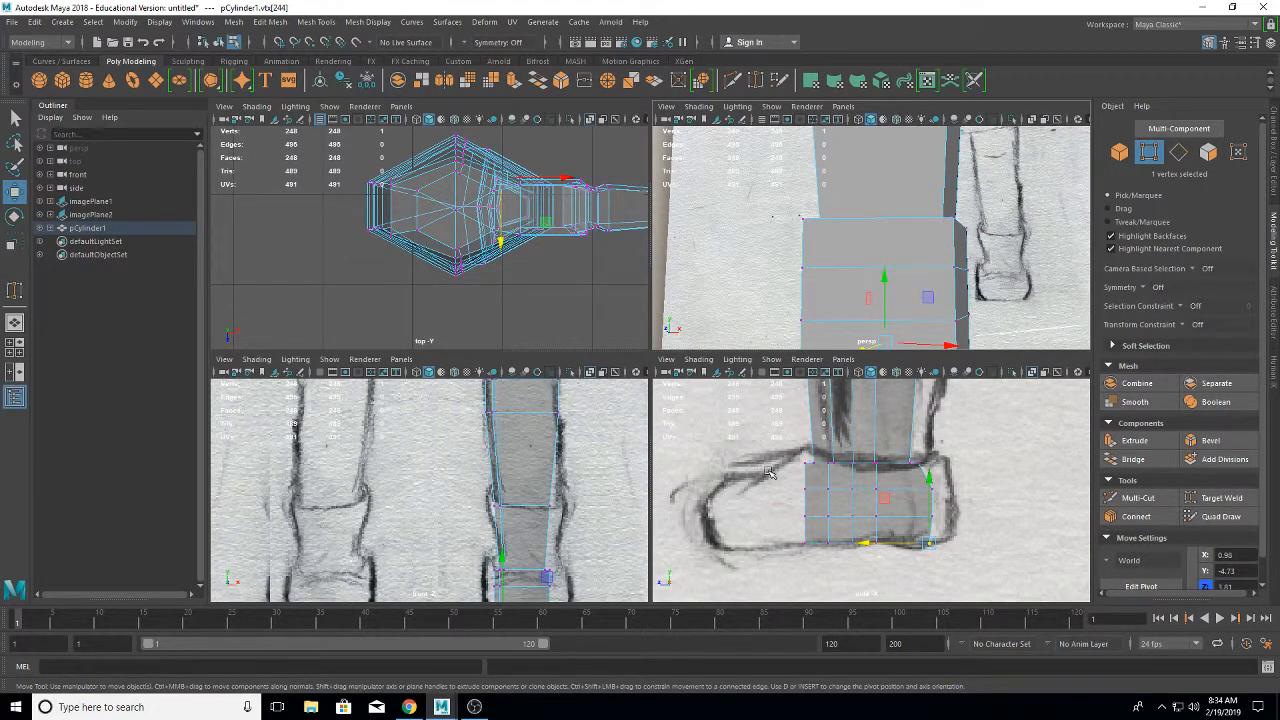
pyautogui.moveTo(772, 497); pyautogui.dragTo(816, 558)
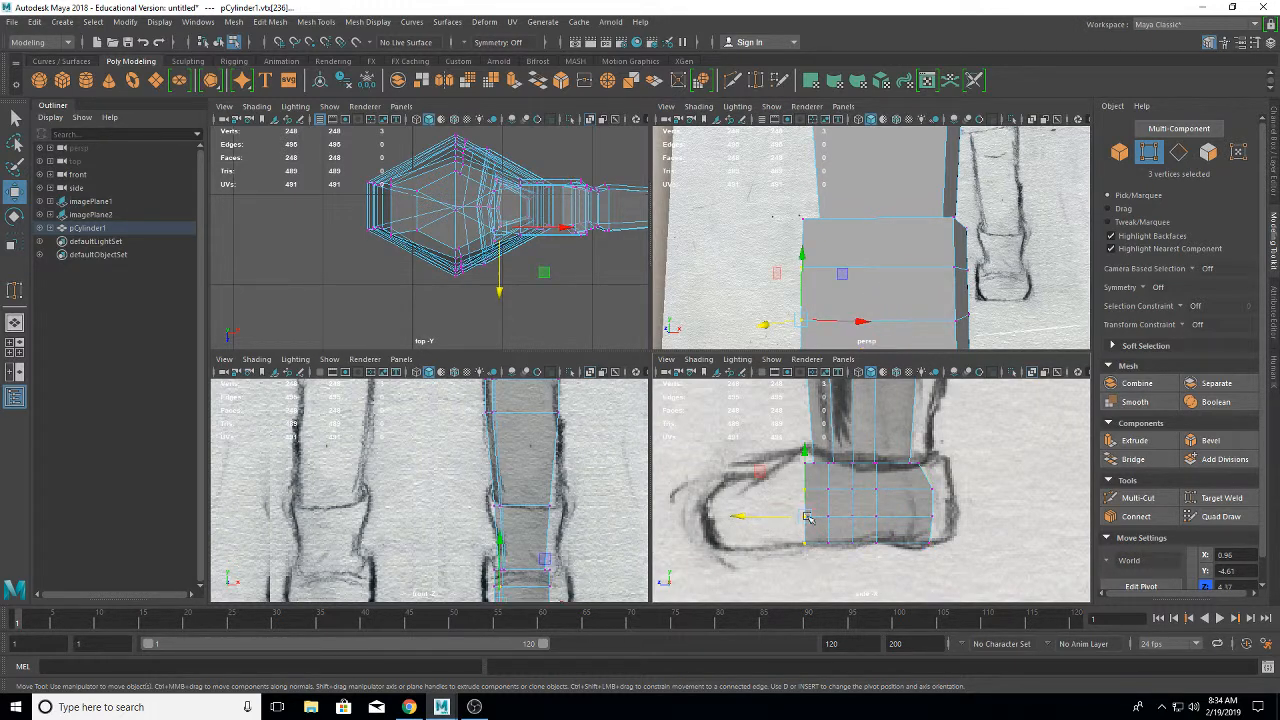
pyautogui.moveTo(762, 519)
pyautogui.mouseDown()
pyautogui.moveTo(697, 517)
pyautogui.moveTo(772, 519)
pyautogui.mouseUp()
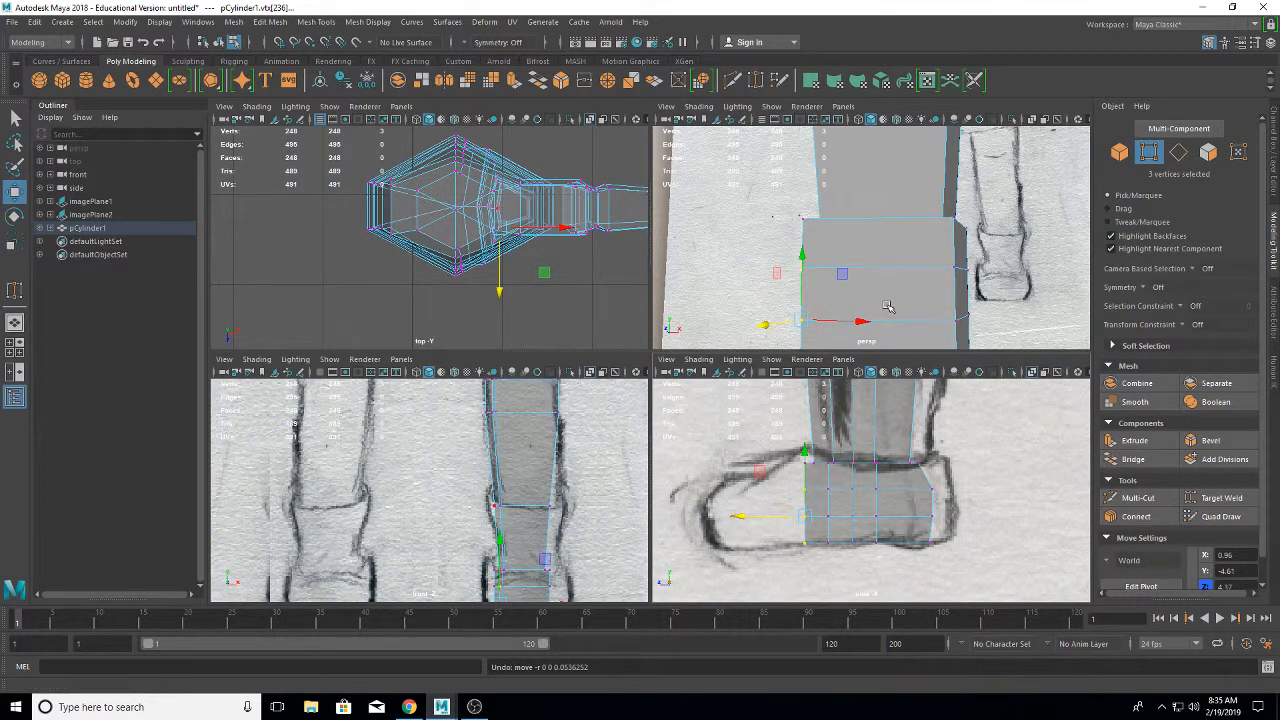
# - Select the six lower vertices at the front of the shoe and move them forward to about Z 4.55
pyautogui.keyDown('alt'); pyautogui.moveTo(889, 306); pyautogui.dragTo(917, 302); pyautogui.keyUp('alt')
pyautogui.scroll(-3, 947, 275)
pyautogui.scroll(4, 888, 235)
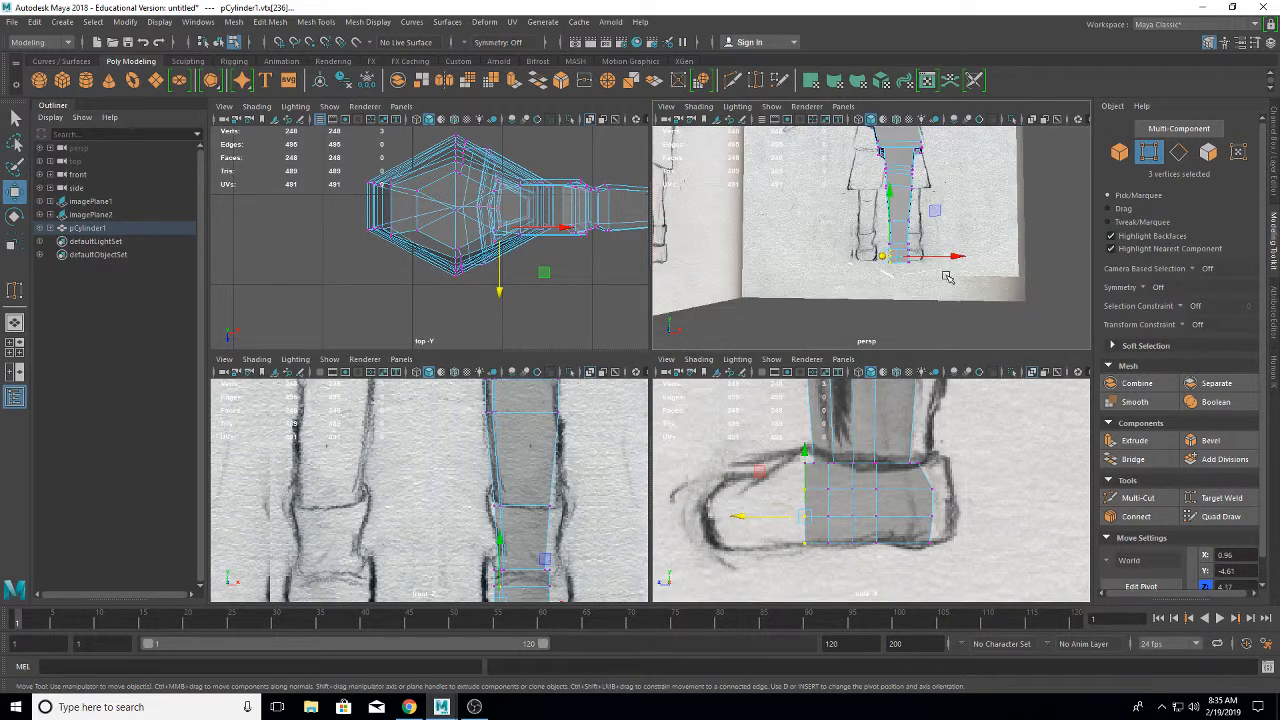
pyautogui.scroll(5, 887, 244)
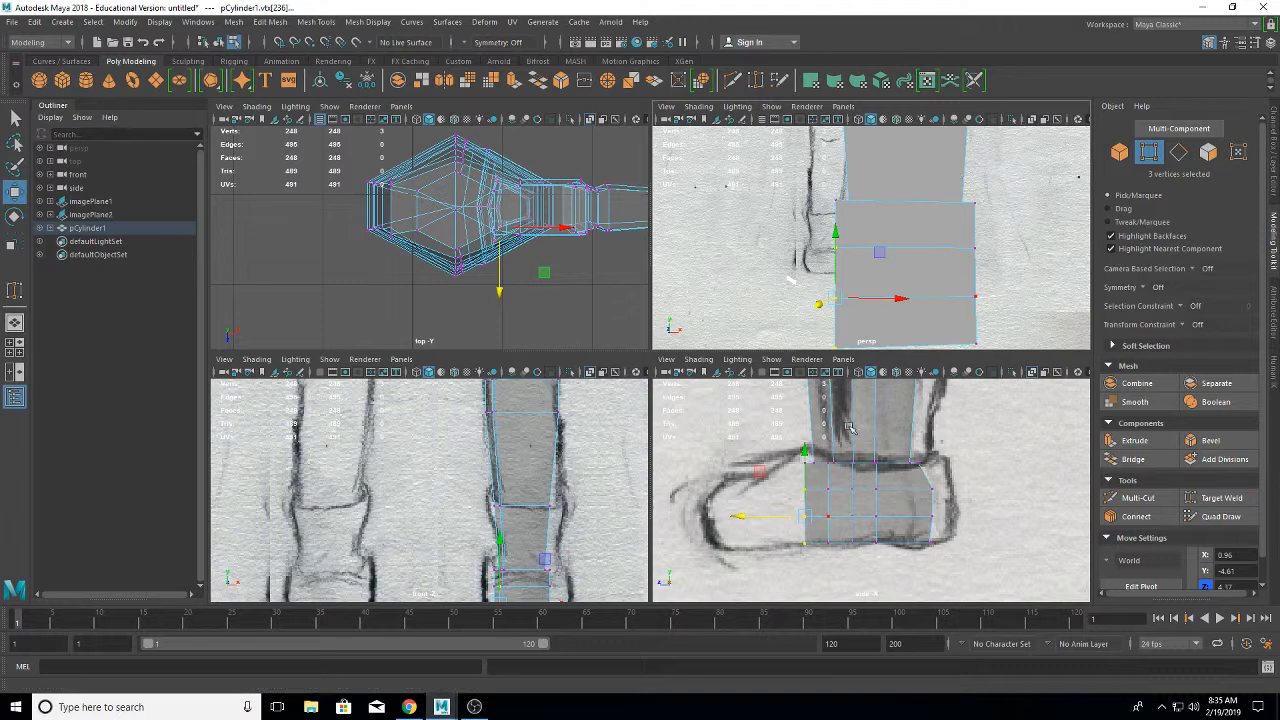
pyautogui.moveTo(780, 481); pyautogui.dragTo(830, 553)
pyautogui.moveTo(765, 515); pyautogui.dragTo(711, 518)
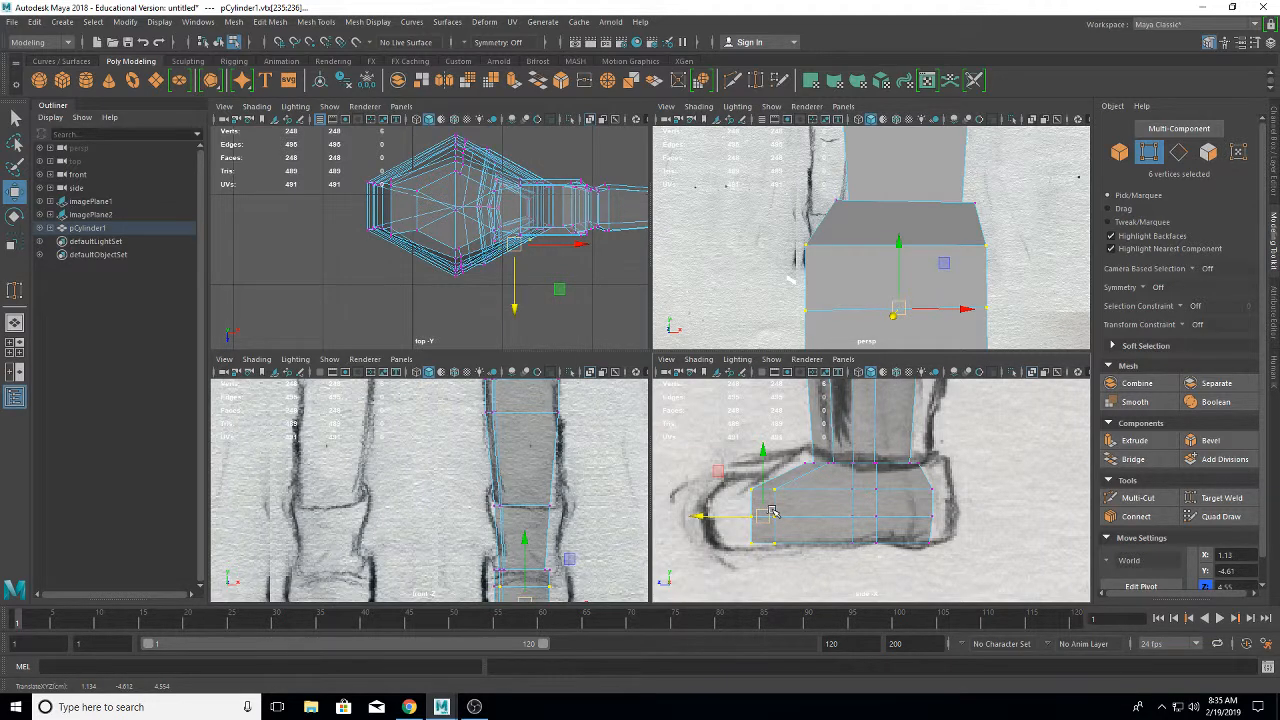
# - Extrude the shoe's two front faces forward to the drawn toe with Local Translate Z 0.199 and shift them slightly sideways
pyautogui.moveTo(771, 510); pyautogui.dragTo(762, 360, button='right')
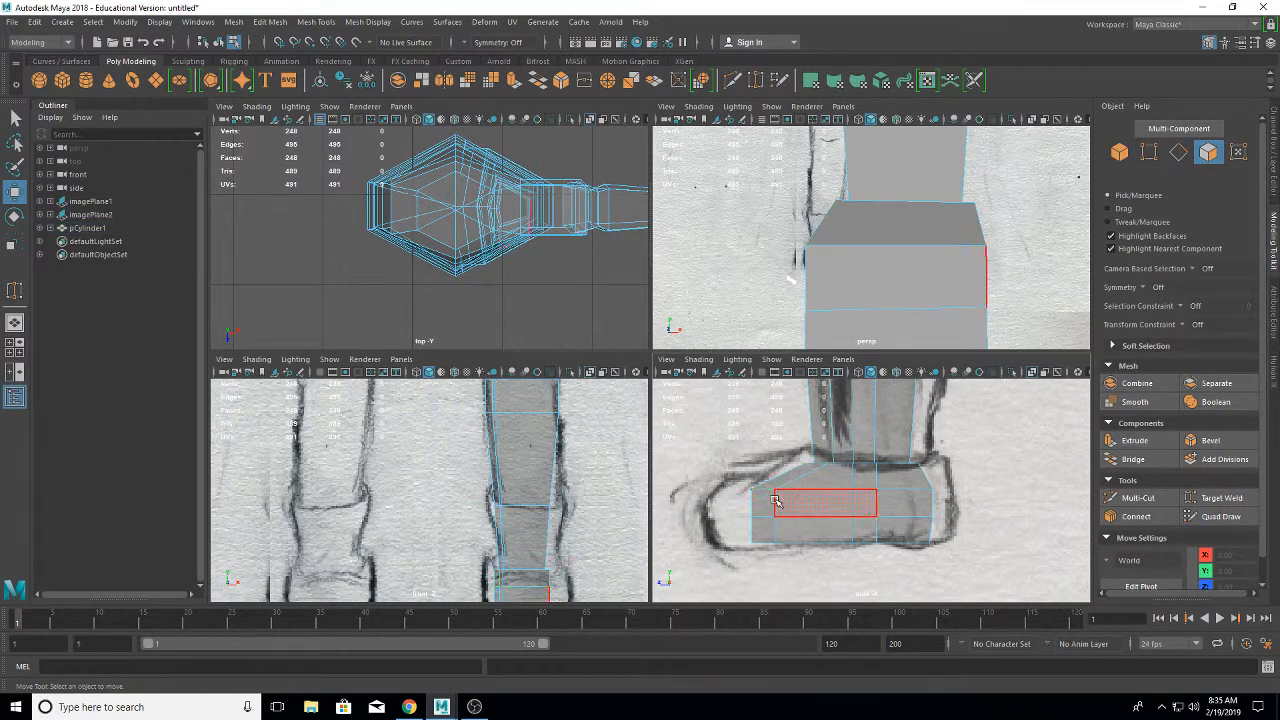
pyautogui.scroll(2, 764, 506)
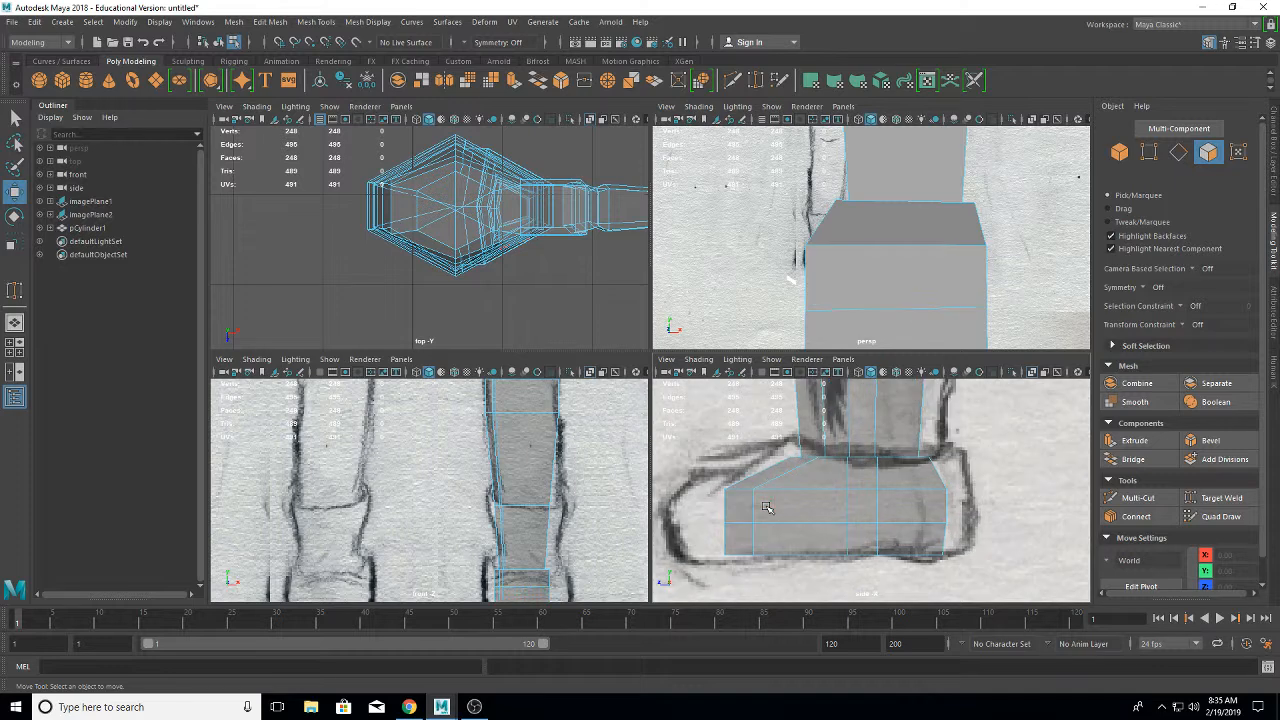
pyautogui.click(765, 507)
pyautogui.click(738, 508)
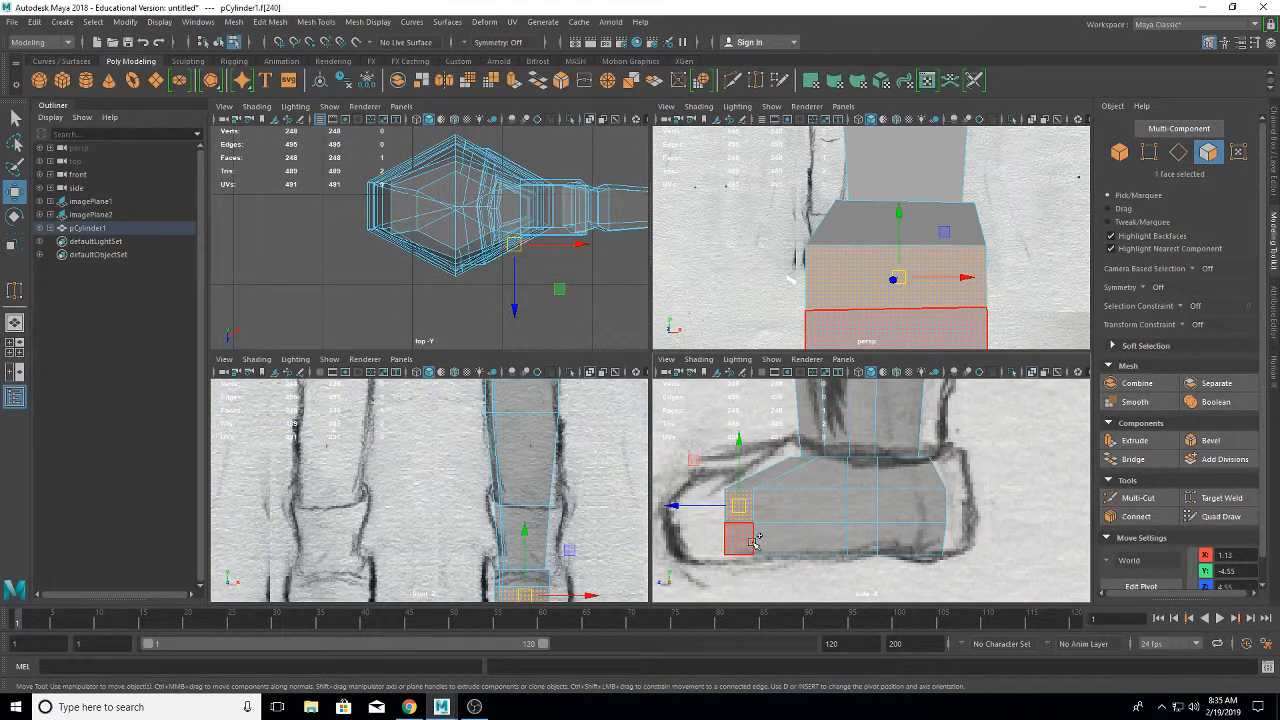
pyautogui.keyDown('shift'); pyautogui.click(740, 540); pyautogui.keyUp('shift')
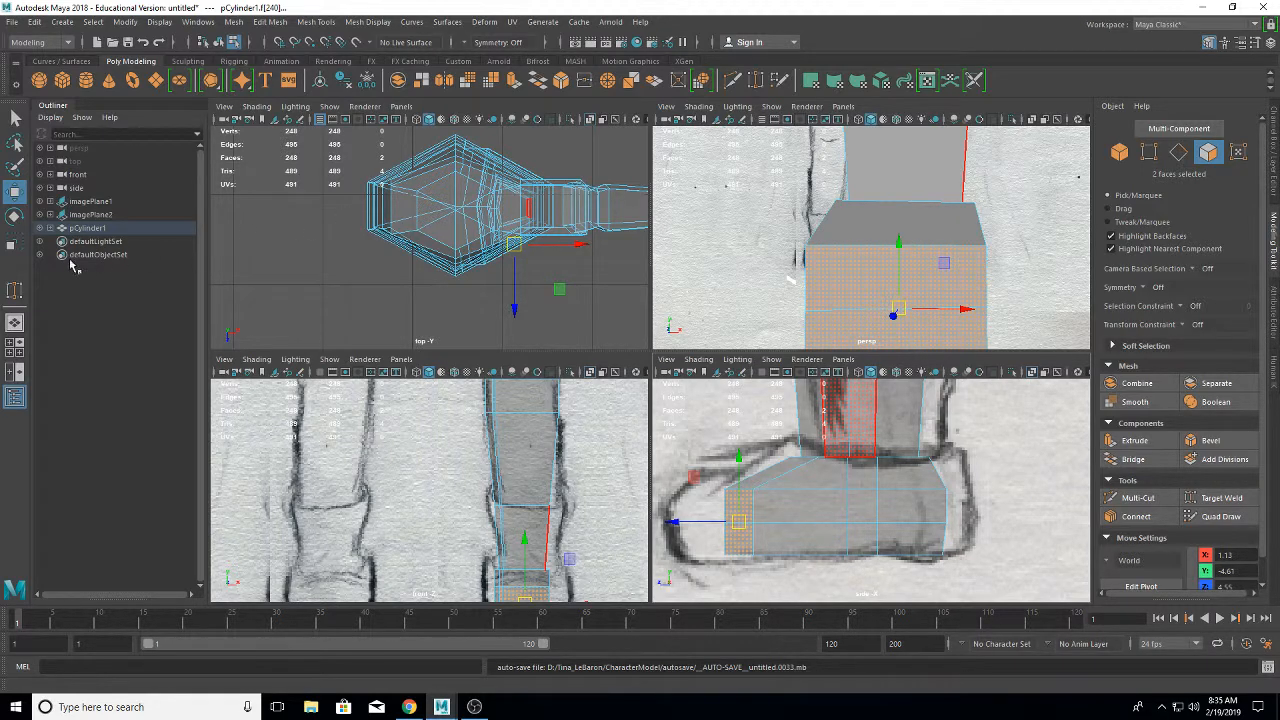
pyautogui.click(1134, 440)
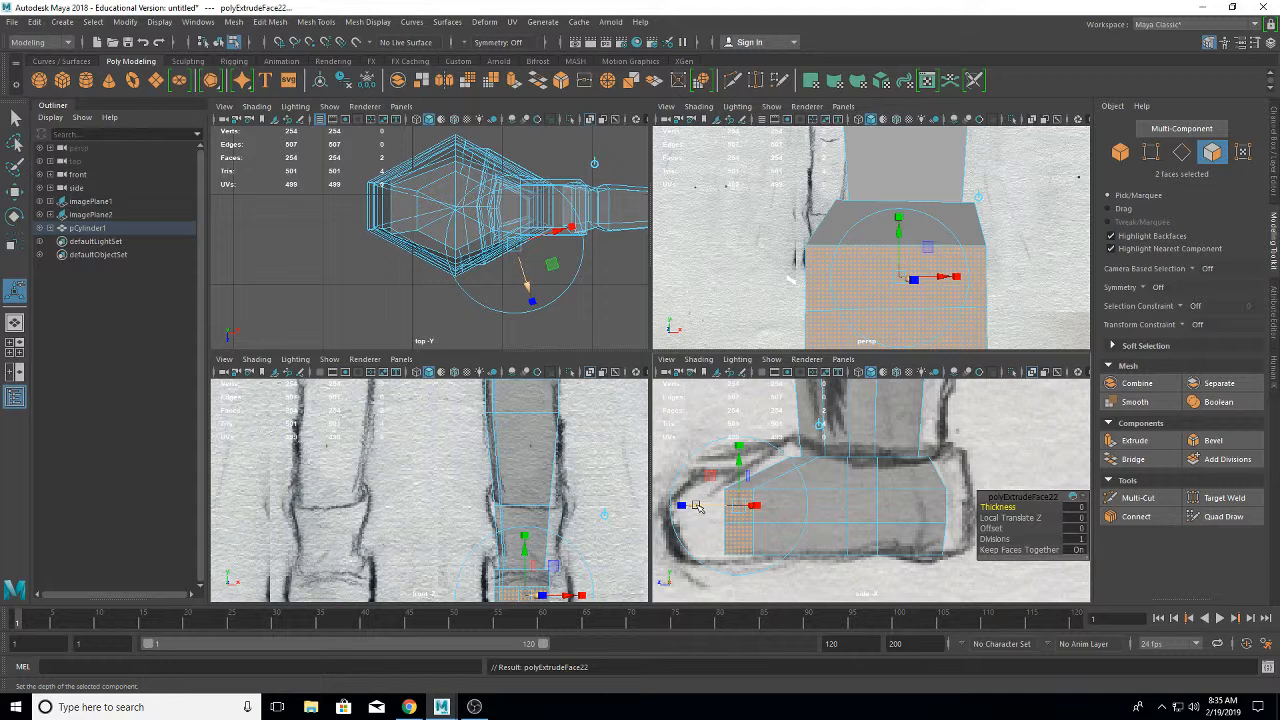
pyautogui.moveTo(697, 507); pyautogui.dragTo(645, 503)
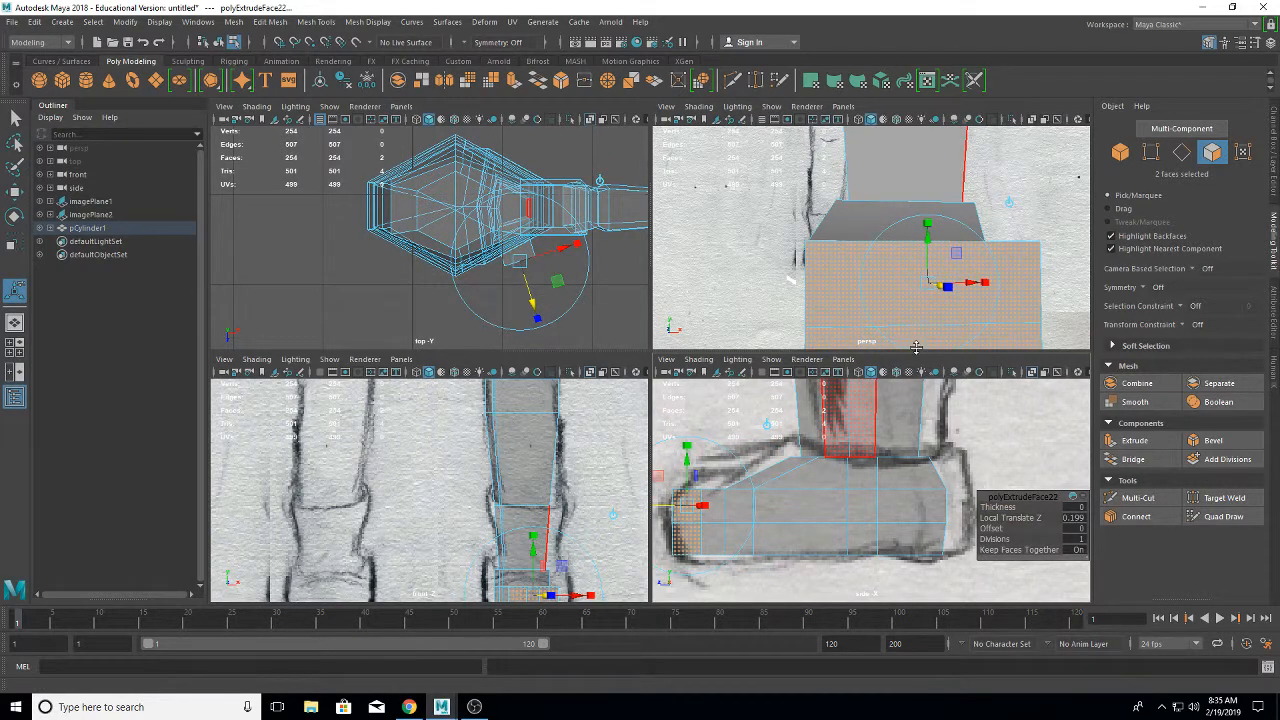
pyautogui.keyDown('alt'); pyautogui.moveTo(915, 285); pyautogui.dragTo(886, 271); pyautogui.keyUp('alt')
pyautogui.keyDown('alt'); pyautogui.moveTo(886, 271); pyautogui.dragTo(875, 141, button='middle'); pyautogui.keyUp('alt')
pyautogui.keyDown('alt'); pyautogui.moveTo(800, 286); pyautogui.dragTo(857, 249); pyautogui.keyUp('alt')
pyautogui.keyDown('alt'); pyautogui.moveTo(857, 249); pyautogui.dragTo(869, 269, button='middle'); pyautogui.keyUp('alt')
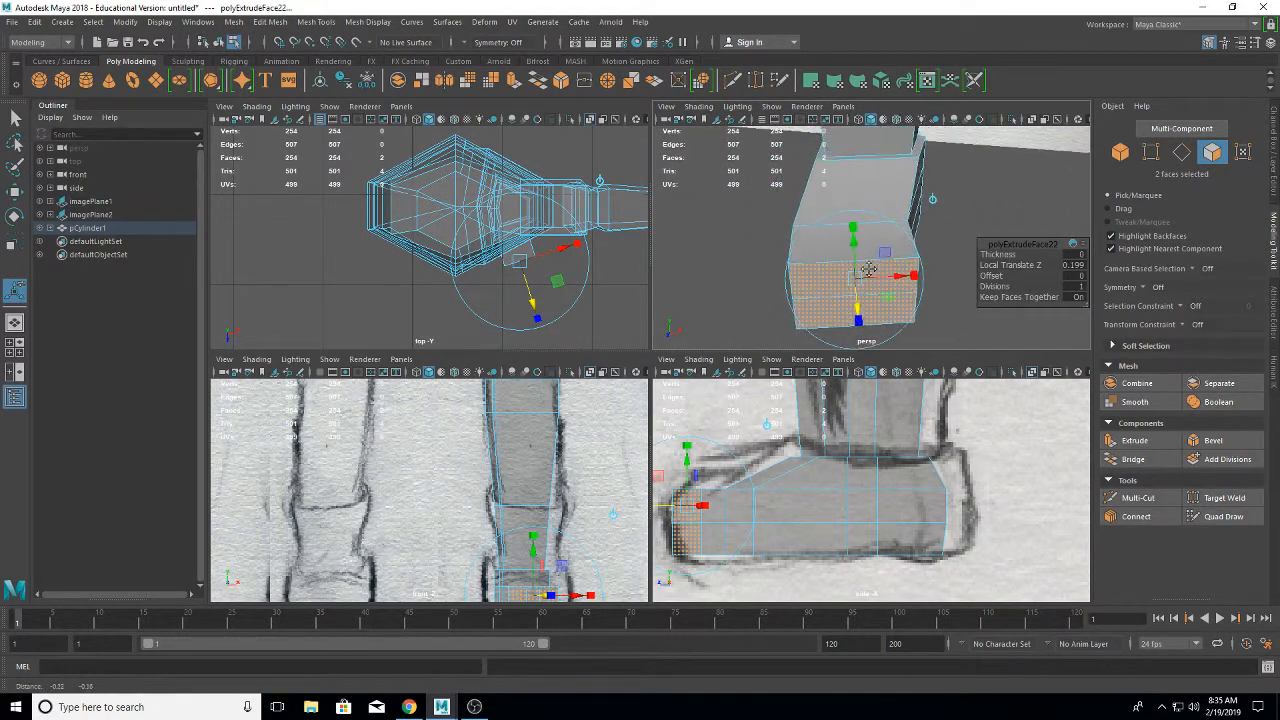
pyautogui.keyDown('alt'); pyautogui.moveTo(869, 269); pyautogui.dragTo(897, 287); pyautogui.keyUp('alt')
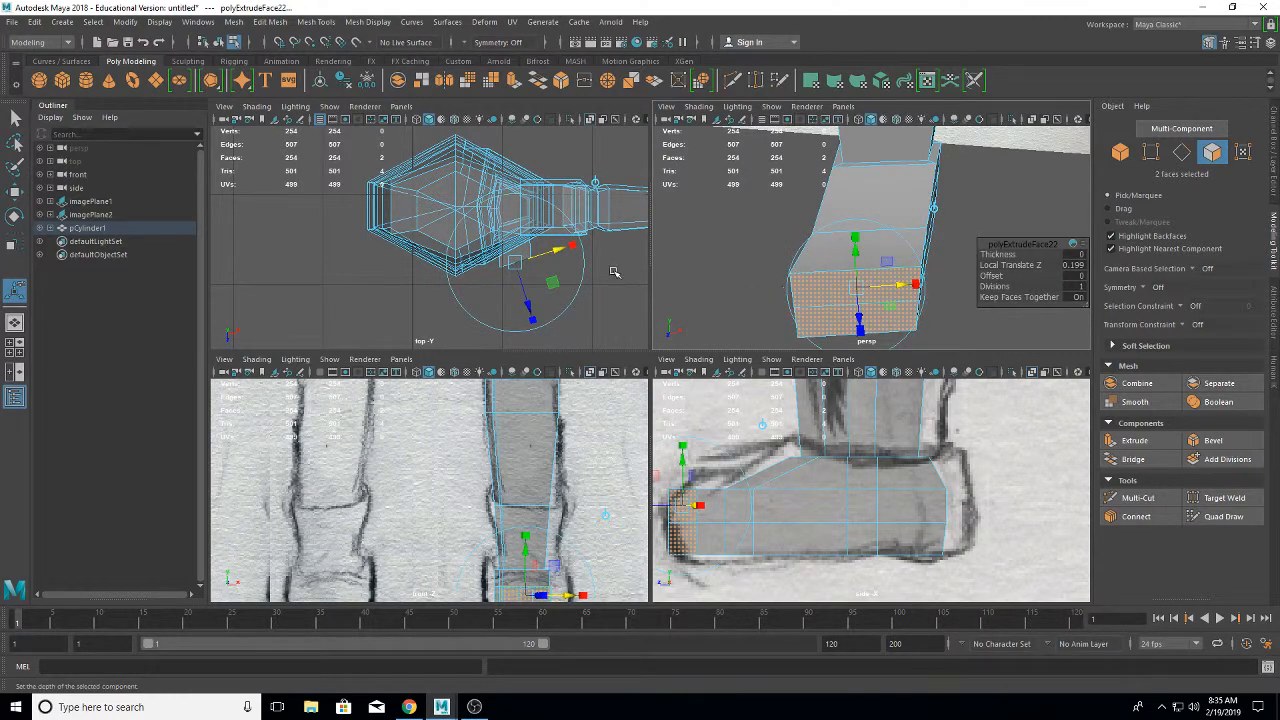
# - Scale the extruded toe faces slightly shorter in height and lower them to about Y -4.62
pyautogui.press('r')
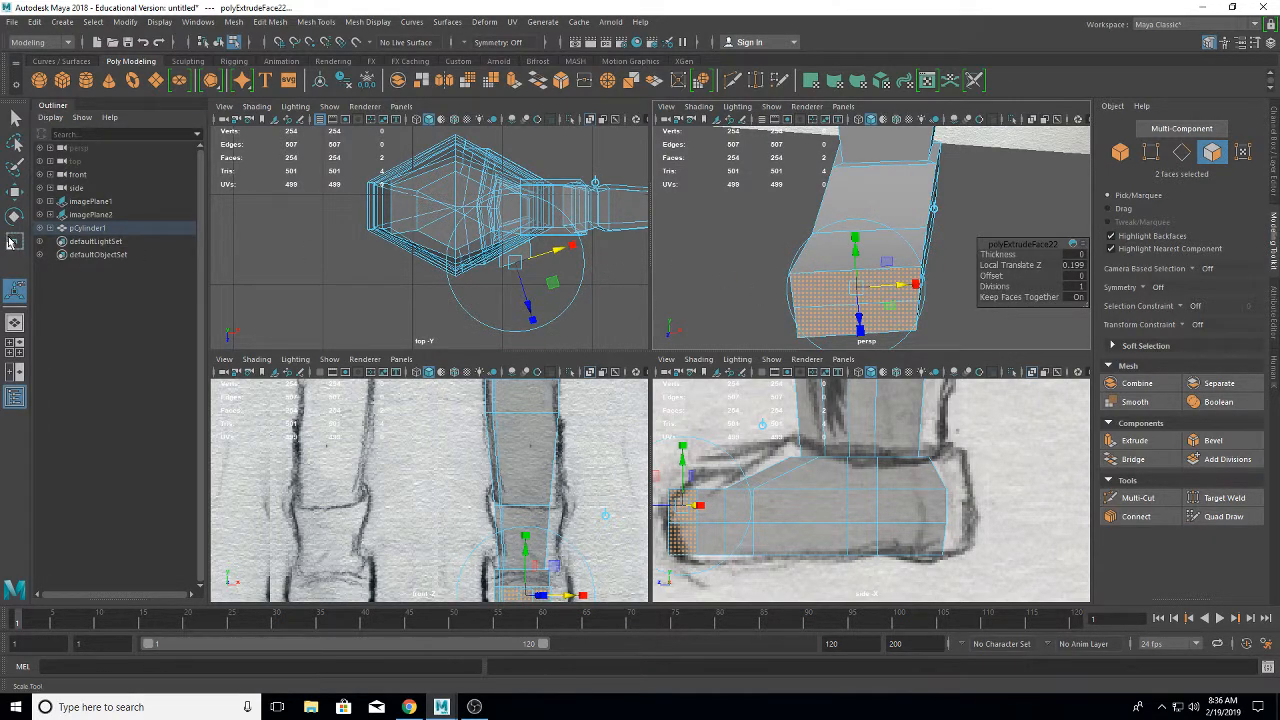
pyautogui.moveTo(689, 465)
pyautogui.mouseDown()
pyautogui.moveTo(681, 479)
pyautogui.moveTo(683, 468)
pyautogui.mouseUp()
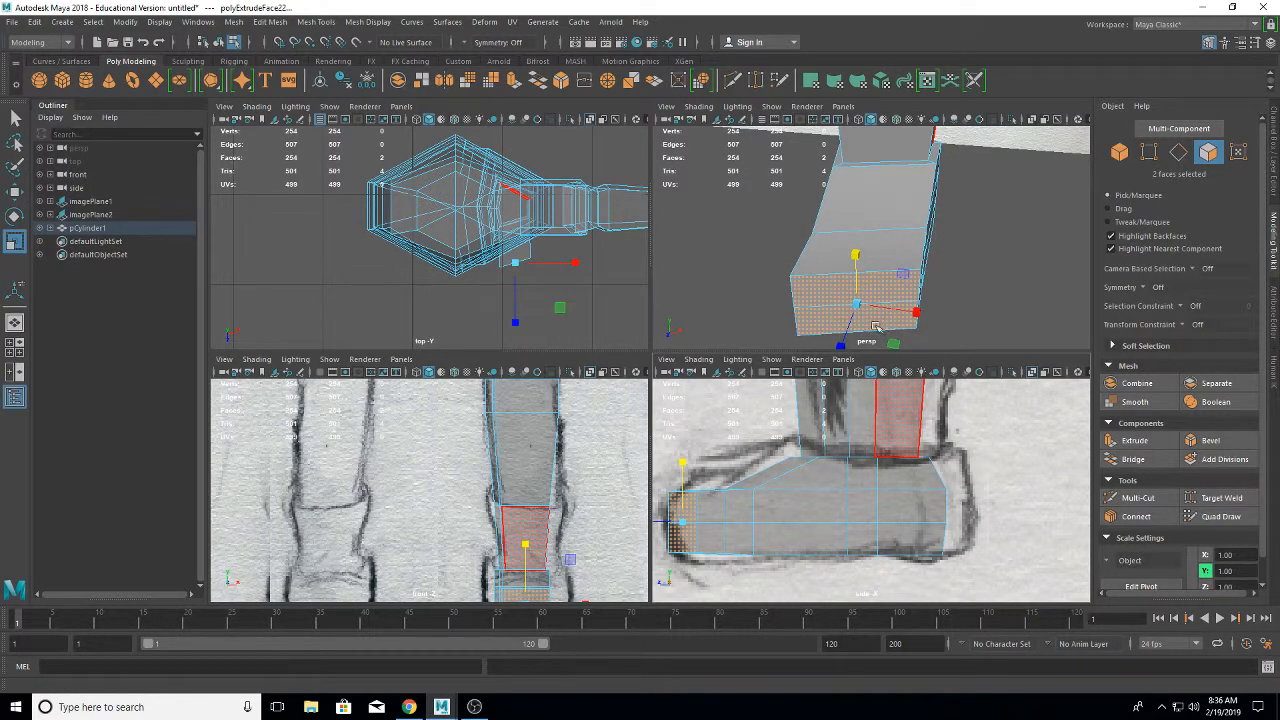
pyautogui.click(15, 196)
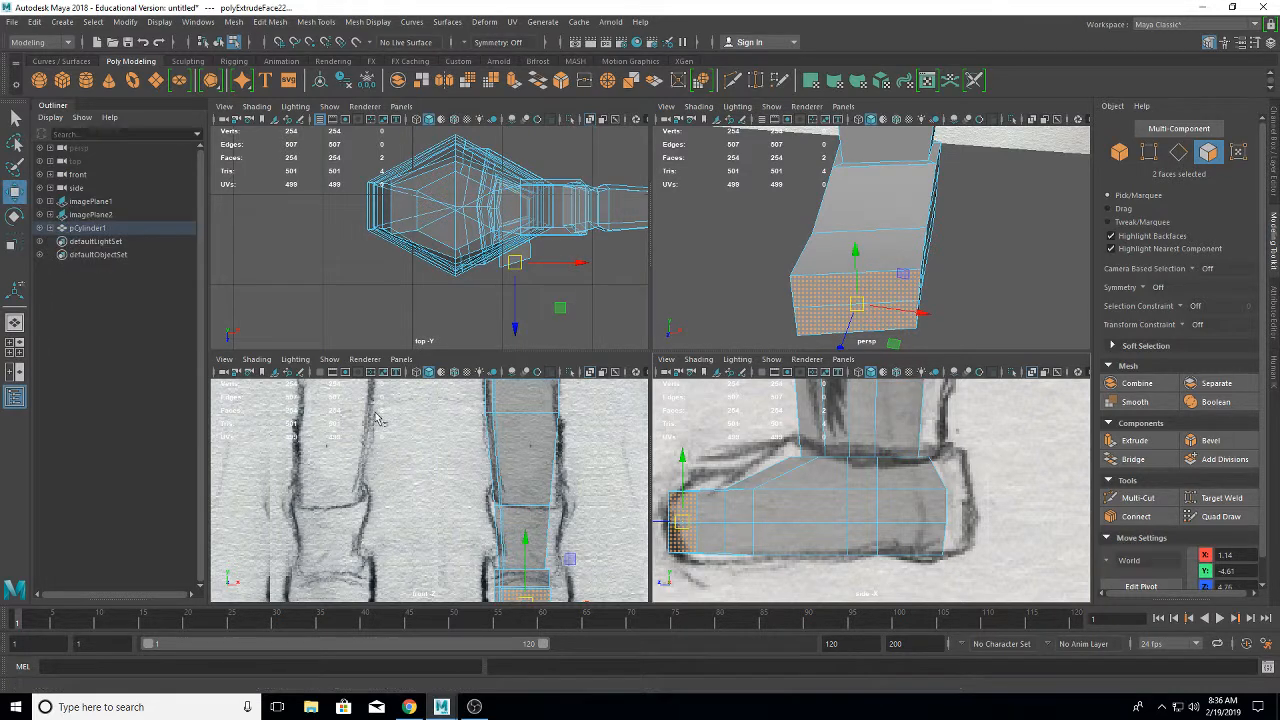
pyautogui.click(678, 484)
pyautogui.moveTo(678, 484)
pyautogui.mouseDown()
pyautogui.moveTo(680, 463)
pyautogui.moveTo(680, 474)
pyautogui.mouseUp()
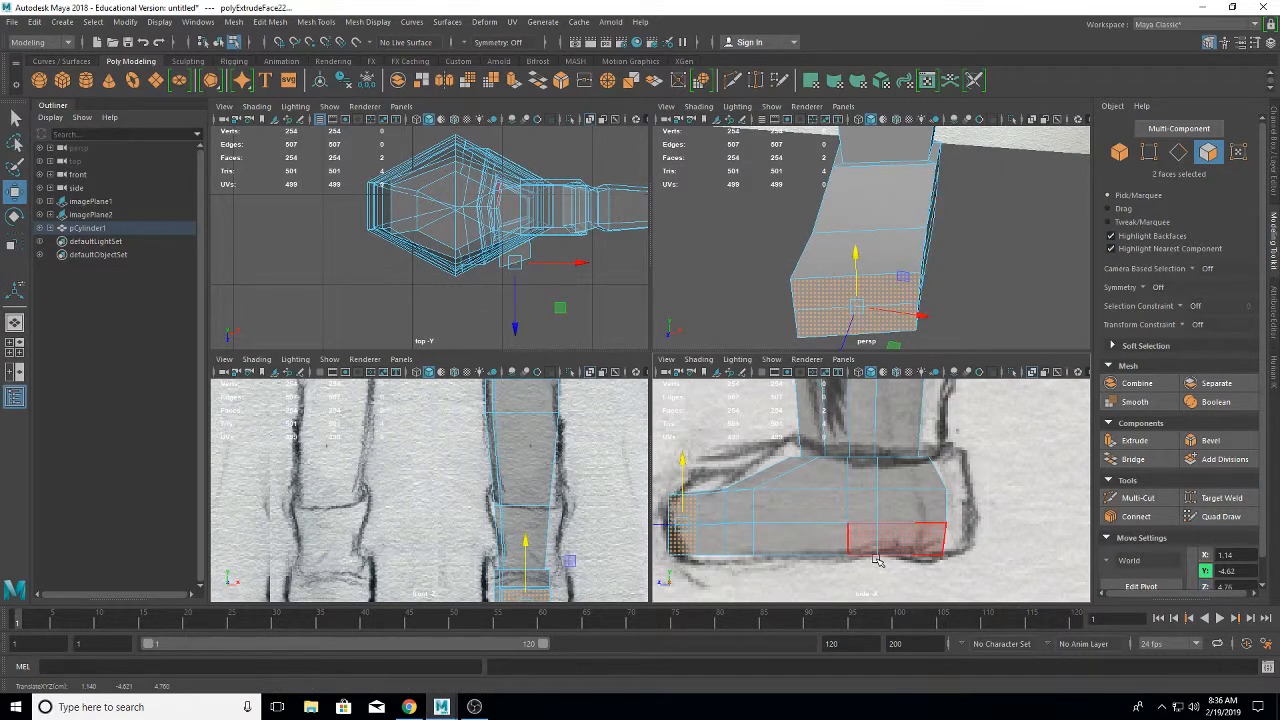
# - Raise the selected toe faces slightly to about Y -4.61
pyautogui.keyDown('alt'); pyautogui.click(879, 514); pyautogui.keyUp('alt')
pyautogui.moveTo(875, 246)
pyautogui.keyDown('alt'); pyautogui.mouseDown()
pyautogui.moveTo(891, 251)
pyautogui.moveTo(840, 225)
pyautogui.moveTo(800, 255)
pyautogui.mouseUp(); pyautogui.keyUp('alt')
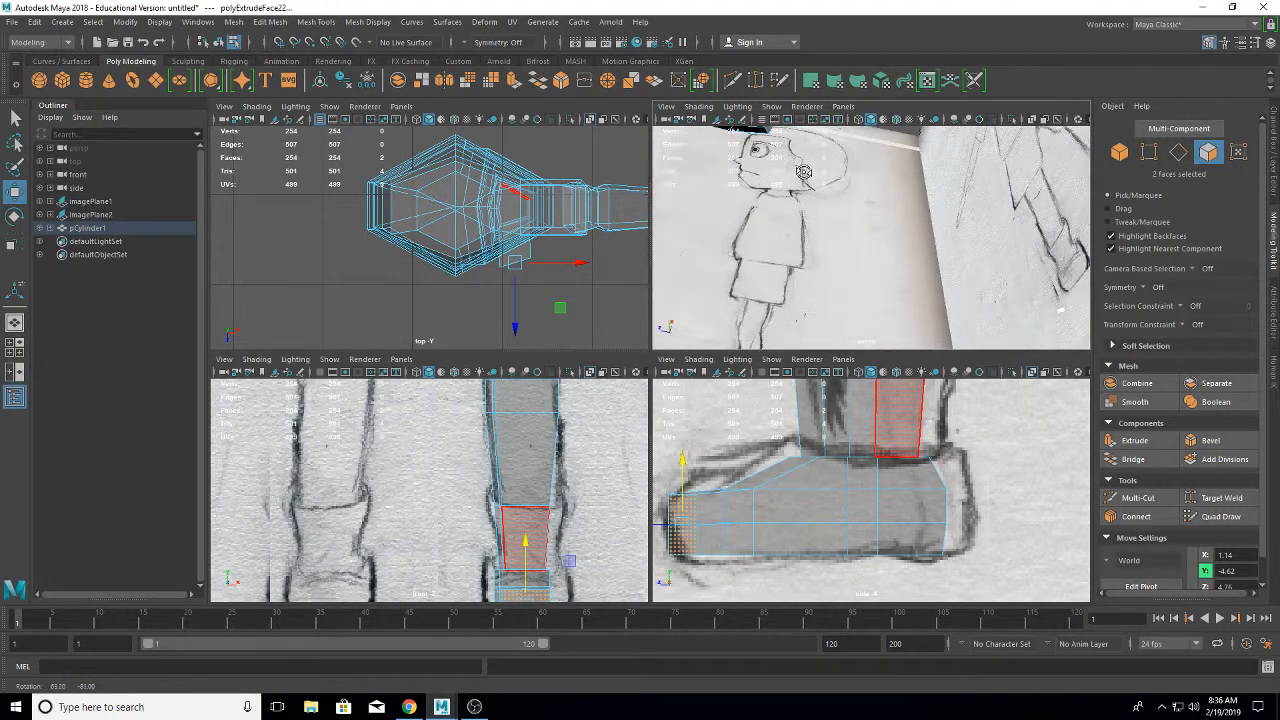
pyautogui.moveTo(800, 255)
pyautogui.keyDown('alt'); pyautogui.mouseDown(button='middle')
pyautogui.moveTo(832, 284)
pyautogui.moveTo(975, 333)
pyautogui.mouseUp(button='middle'); pyautogui.keyUp('alt')
pyautogui.scroll(6, 880, 305)
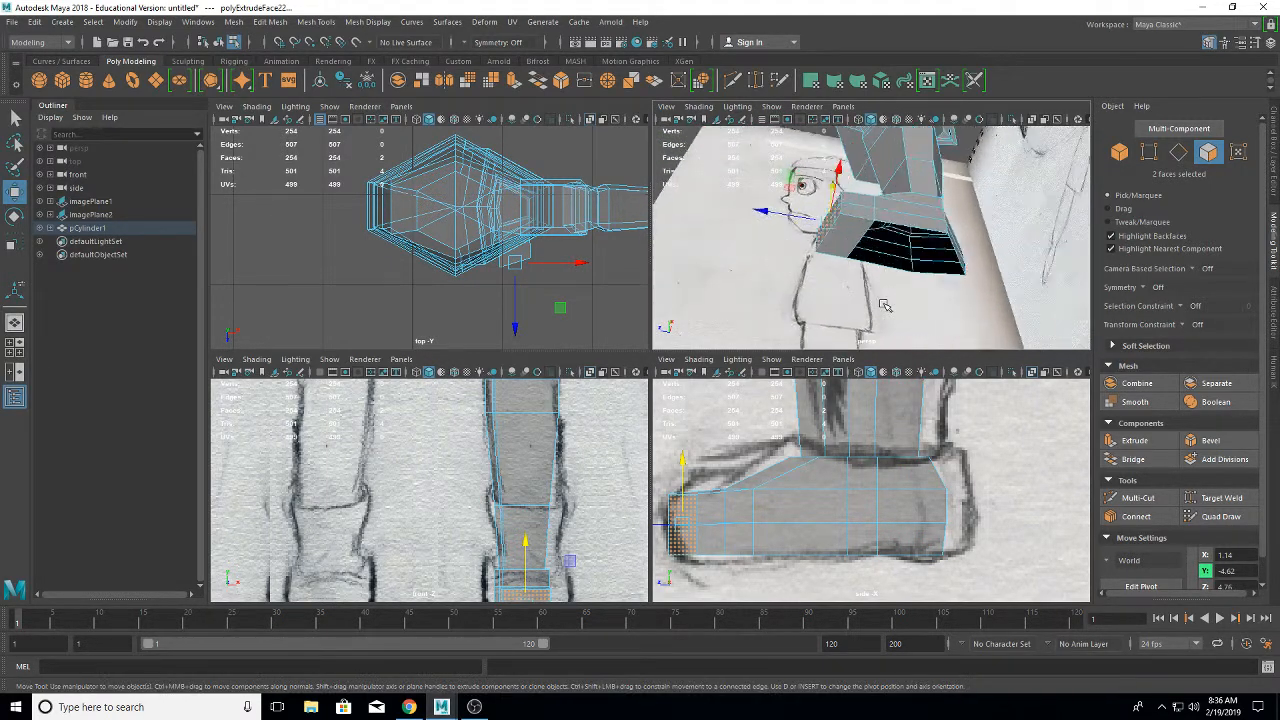
pyautogui.moveTo(880, 290); pyautogui.dragTo(880, 286, button='middle')
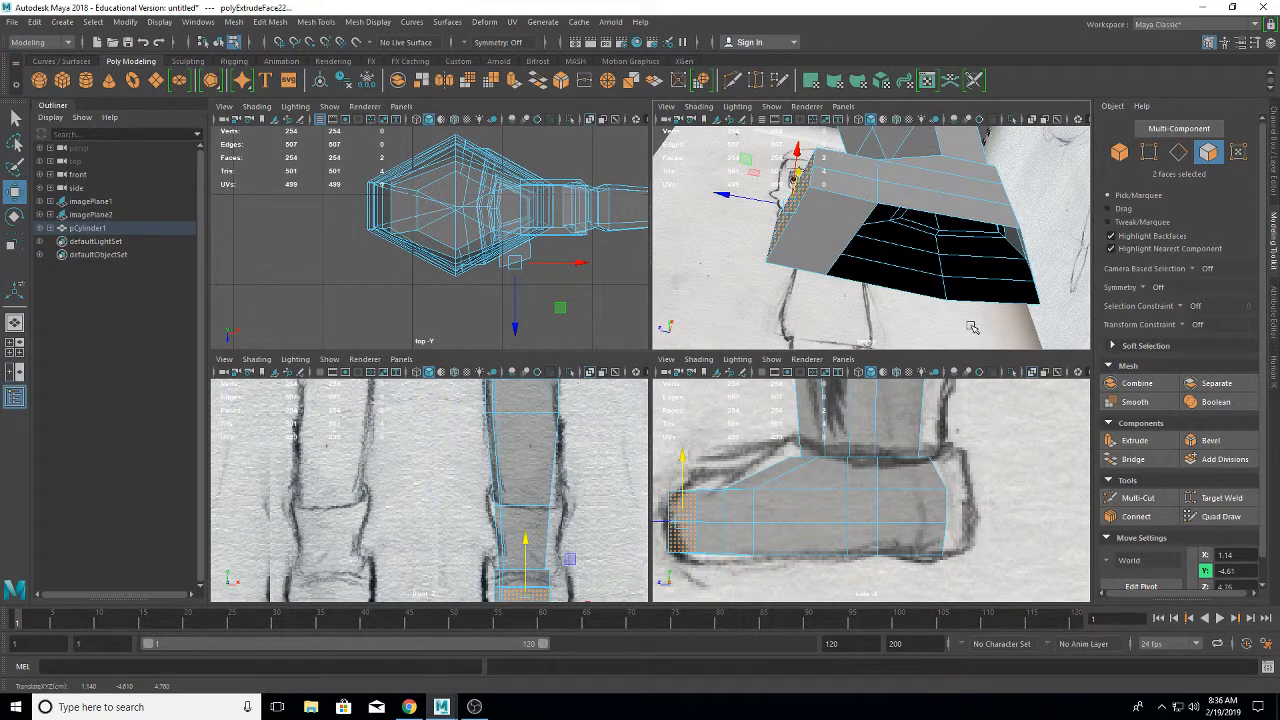
# - Examine the shoe's open underside, heel and toe faces from several angles
pyautogui.moveTo(972, 327)
pyautogui.keyDown('alt'); pyautogui.mouseDown(button='middle')
pyautogui.moveTo(703, 348)
pyautogui.moveTo(720, 337)
pyautogui.moveTo(589, 406)
pyautogui.moveTo(902, 292)
pyautogui.moveTo(958, 305)
pyautogui.moveTo(975, 328)
pyautogui.moveTo(1046, 300)
pyautogui.moveTo(936, 292)
pyautogui.mouseUp(button='middle'); pyautogui.keyUp('alt')
pyautogui.click(940, 264)
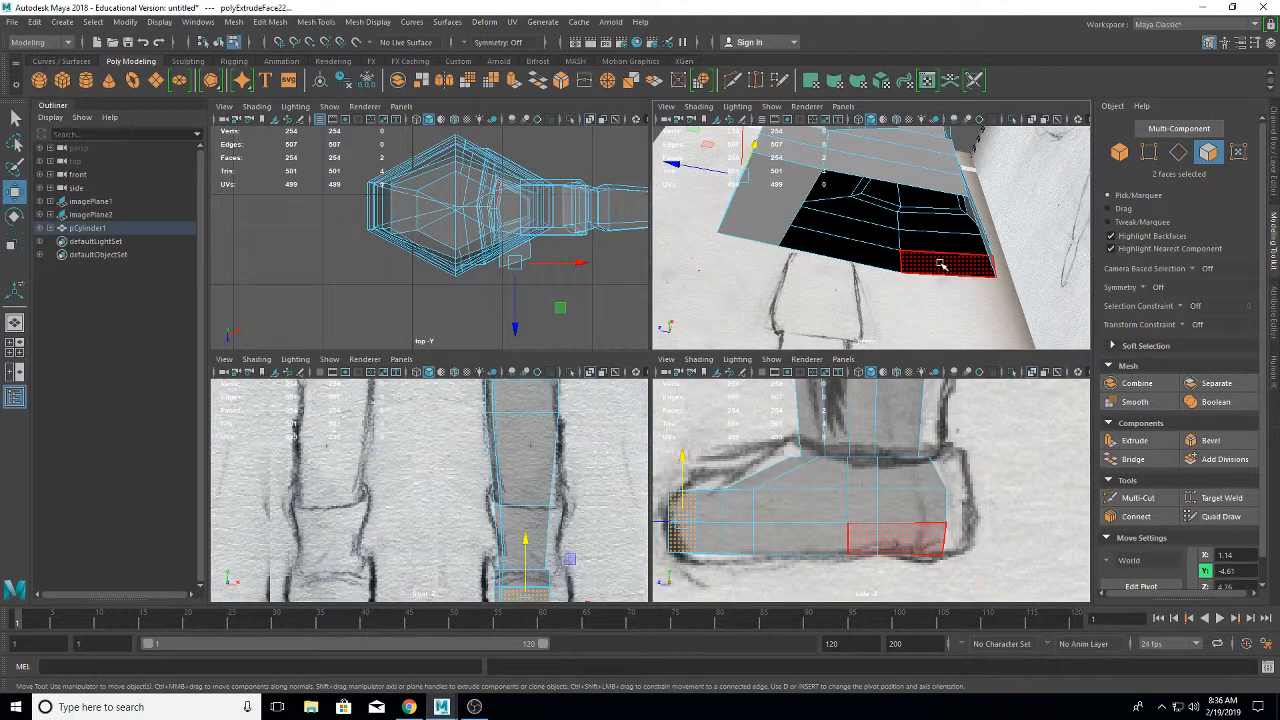
pyautogui.moveTo(914, 220)
pyautogui.keyDown('alt'); pyautogui.mouseDown(button='middle')
pyautogui.moveTo(872, 367)
pyautogui.moveTo(790, 432)
pyautogui.moveTo(896, 287)
pyautogui.mouseUp(button='middle'); pyautogui.keyUp('alt')
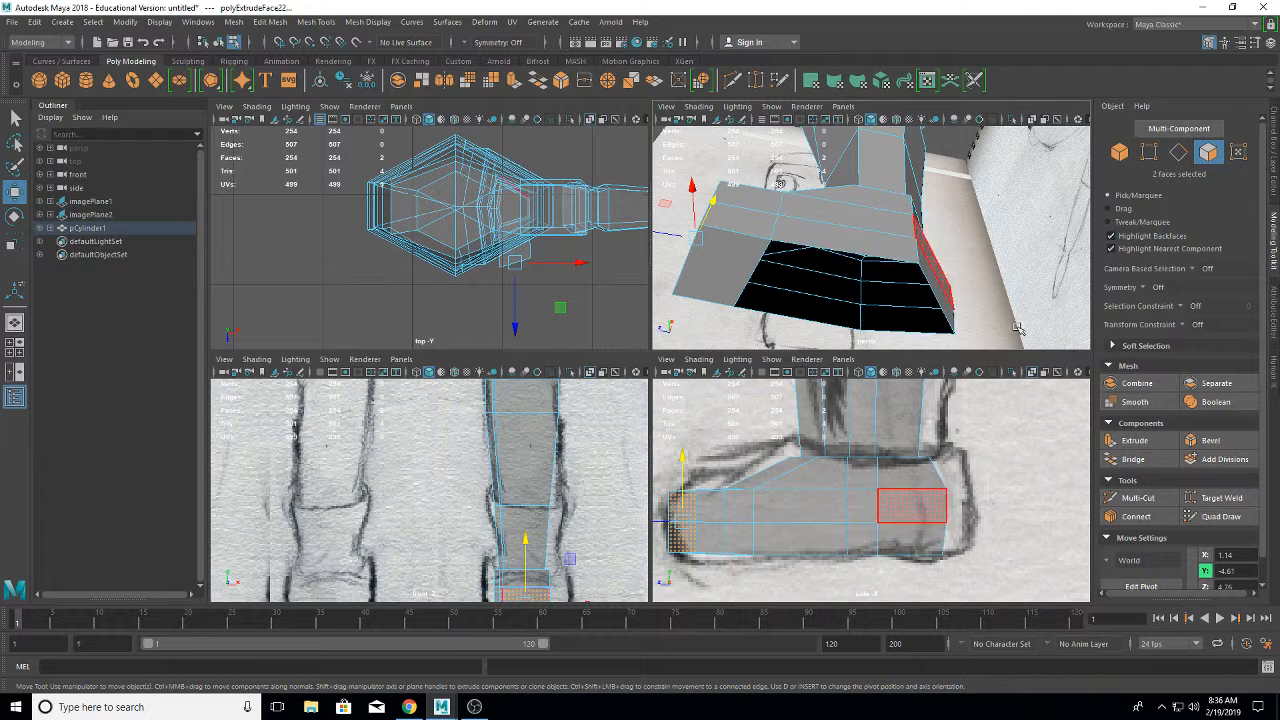
pyautogui.click(1136, 499)
pyautogui.keyDown('alt'); pyautogui.moveTo(937, 299); pyautogui.dragTo(744, 300); pyautogui.keyUp('alt')
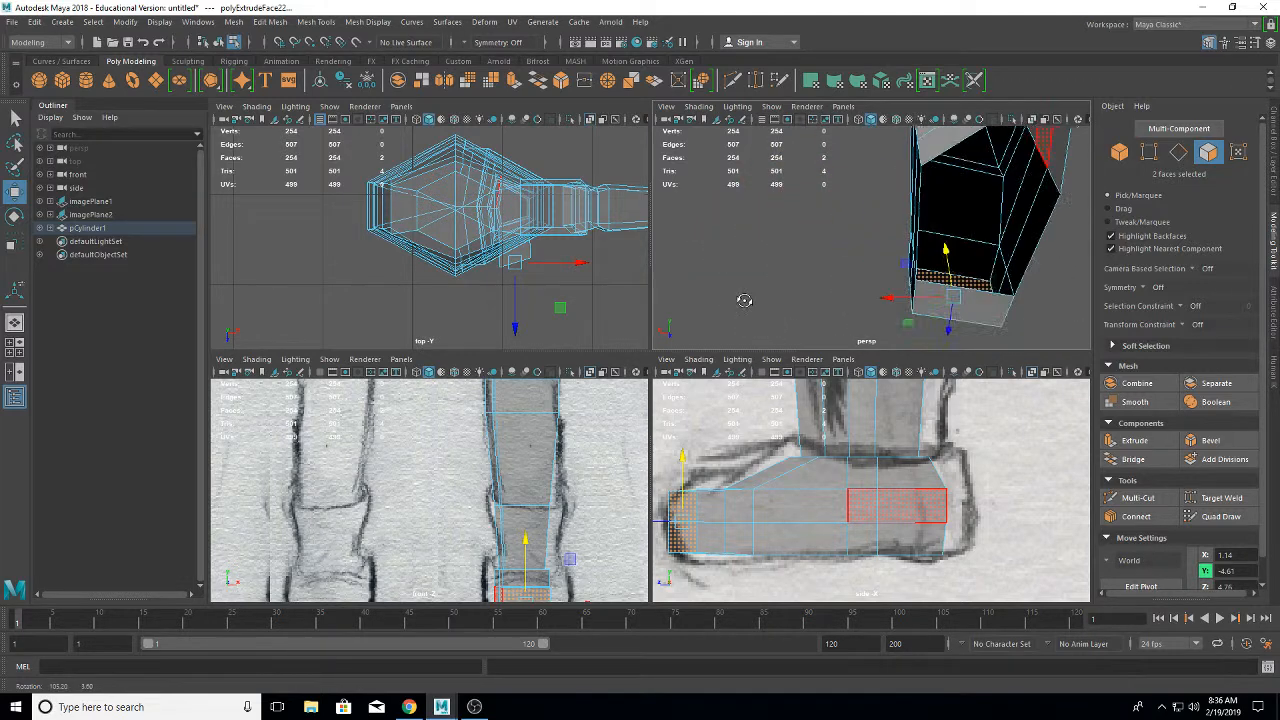
pyautogui.keyDown('alt'); pyautogui.moveTo(991, 233); pyautogui.dragTo(966, 351, button='middle'); pyautogui.keyUp('alt')
pyautogui.keyDown('alt'); pyautogui.moveTo(966, 286); pyautogui.dragTo(995, 195, button='middle'); pyautogui.keyUp('alt')
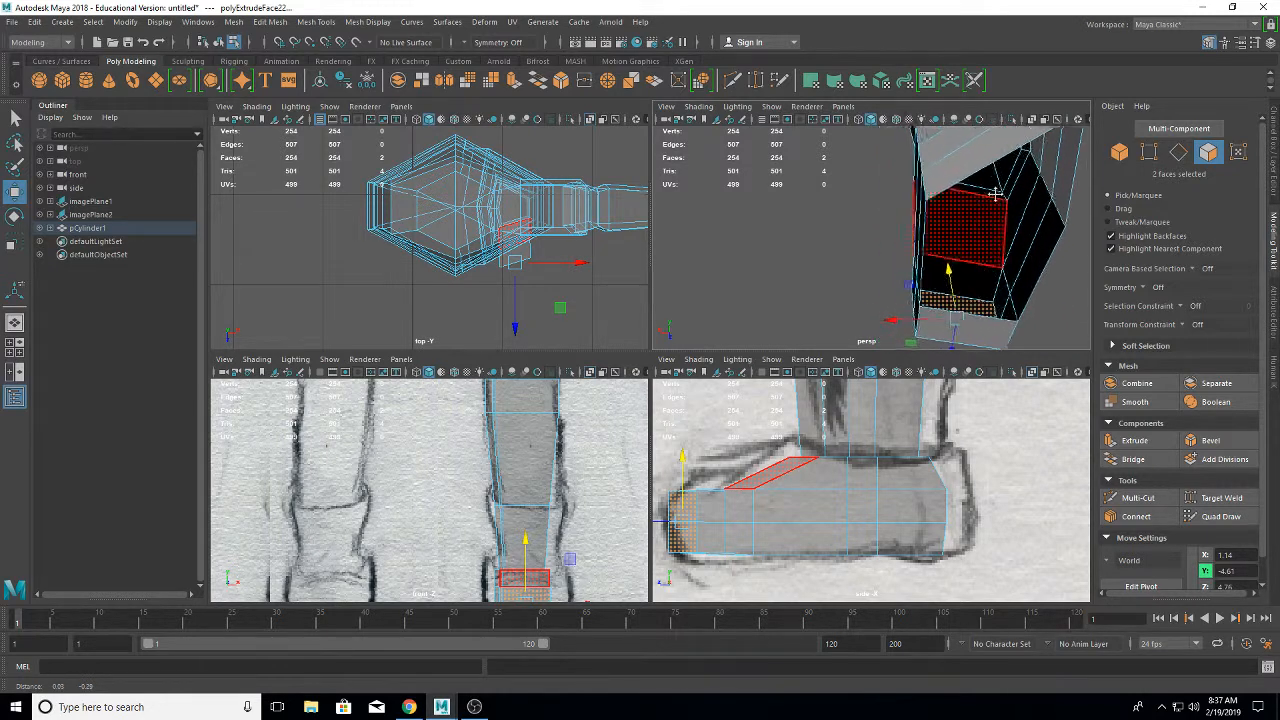
pyautogui.keyDown('alt'); pyautogui.moveTo(995, 195); pyautogui.dragTo(1154, 237); pyautogui.keyUp('alt')
pyautogui.keyDown('alt'); pyautogui.moveTo(820, 311); pyautogui.dragTo(1032, 340, button='middle'); pyautogui.keyUp('alt')
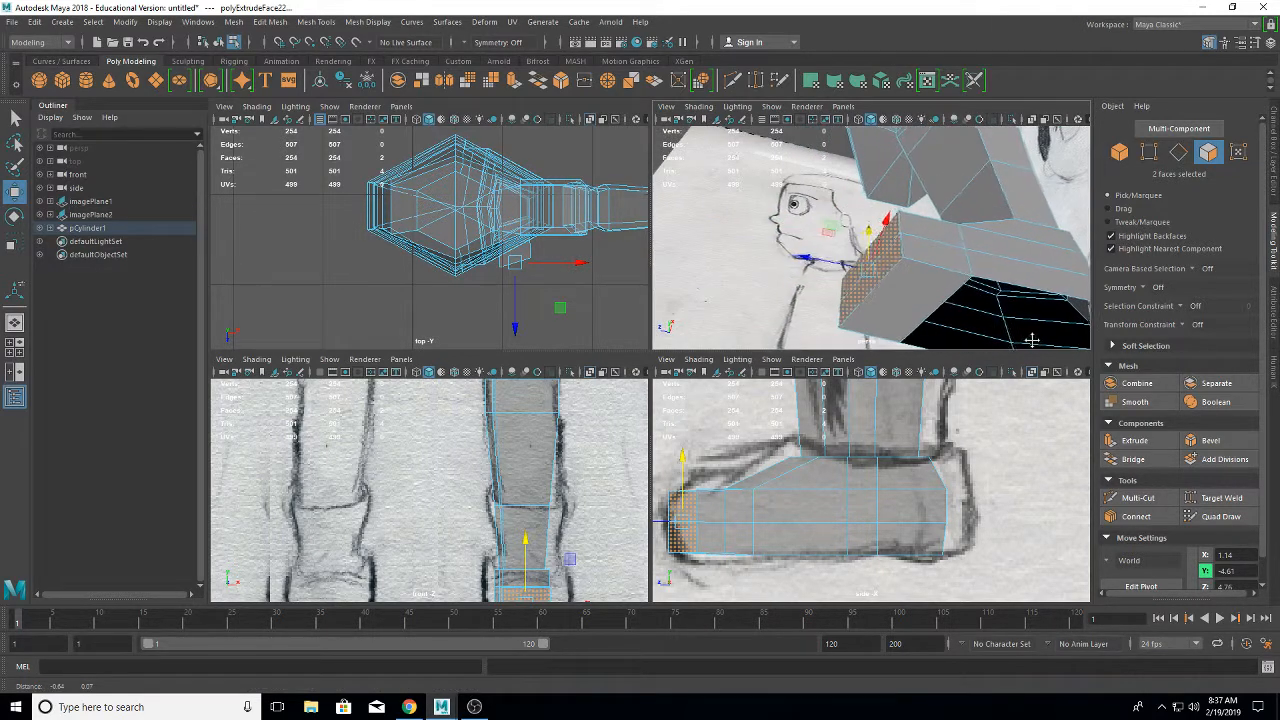
pyautogui.keyDown('alt'); pyautogui.moveTo(1031, 340); pyautogui.dragTo(1058, 390); pyautogui.keyUp('alt')
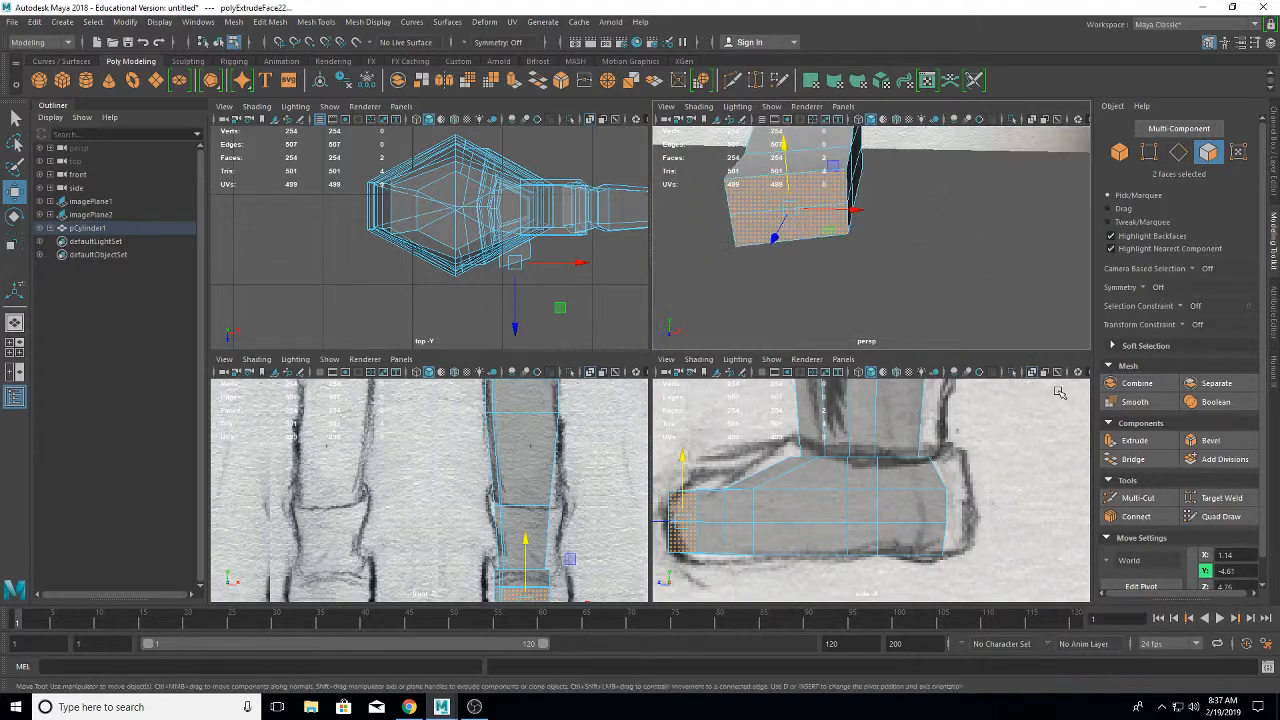
# - Insert a vertical edge loop through the middle of the toe and up the leg, and another across the shoe's long side
pyautogui.click(1136, 498)
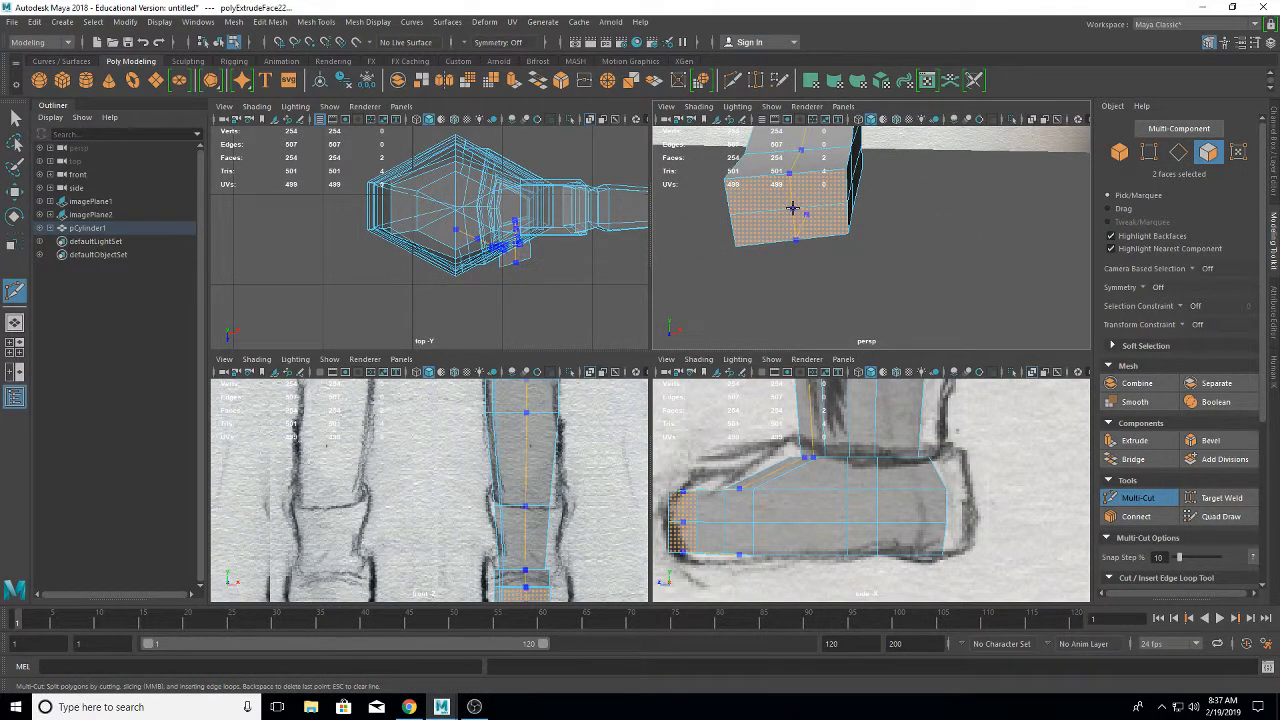
pyautogui.keyDown('ctrl'); pyautogui.click(787, 209); pyautogui.keyUp('ctrl')
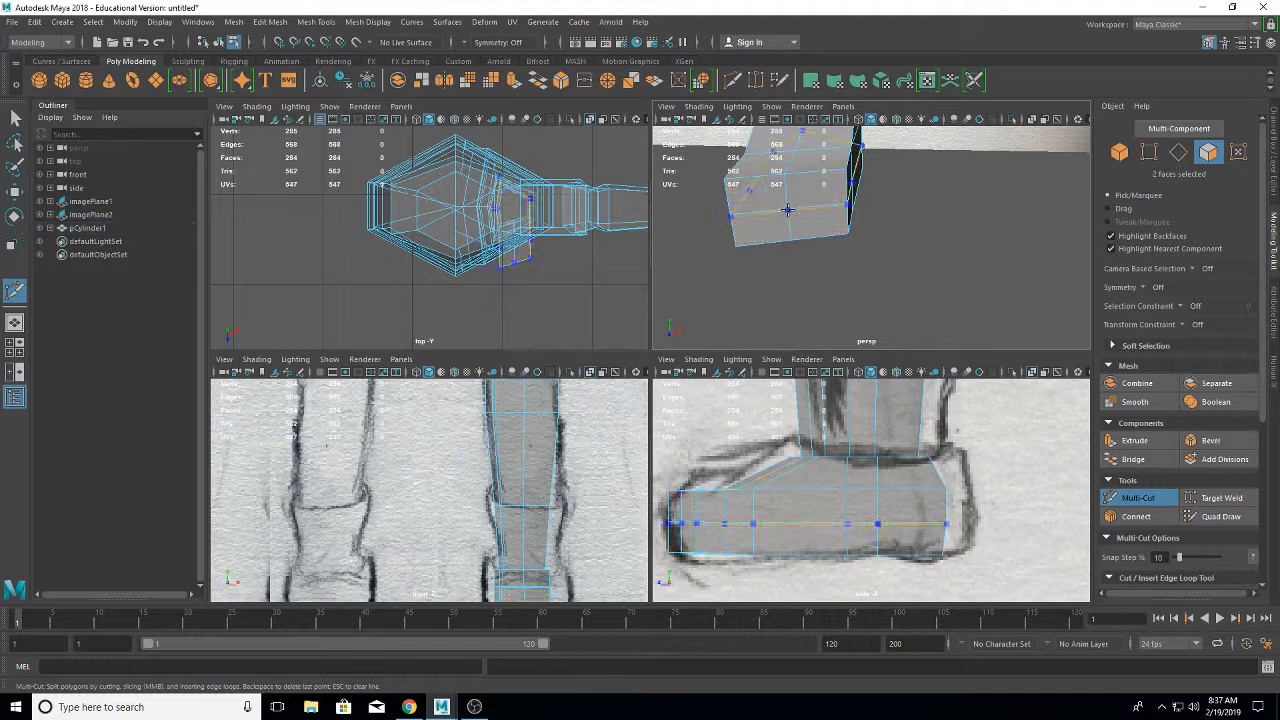
pyautogui.keyDown('alt'); pyautogui.moveTo(798, 234); pyautogui.dragTo(594, 202); pyautogui.keyUp('alt')
pyautogui.keyDown('alt'); pyautogui.moveTo(1035, 255); pyautogui.dragTo(1025, 265); pyautogui.keyUp('alt')
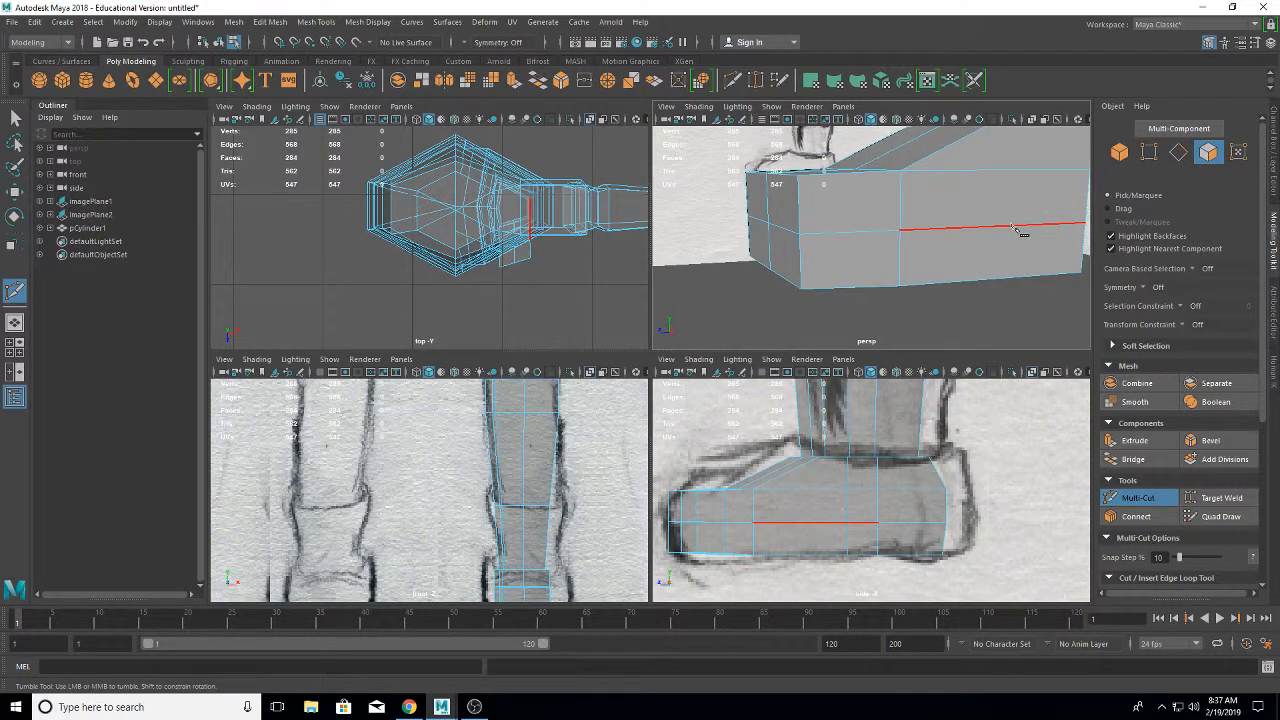
pyautogui.press('ctrl')
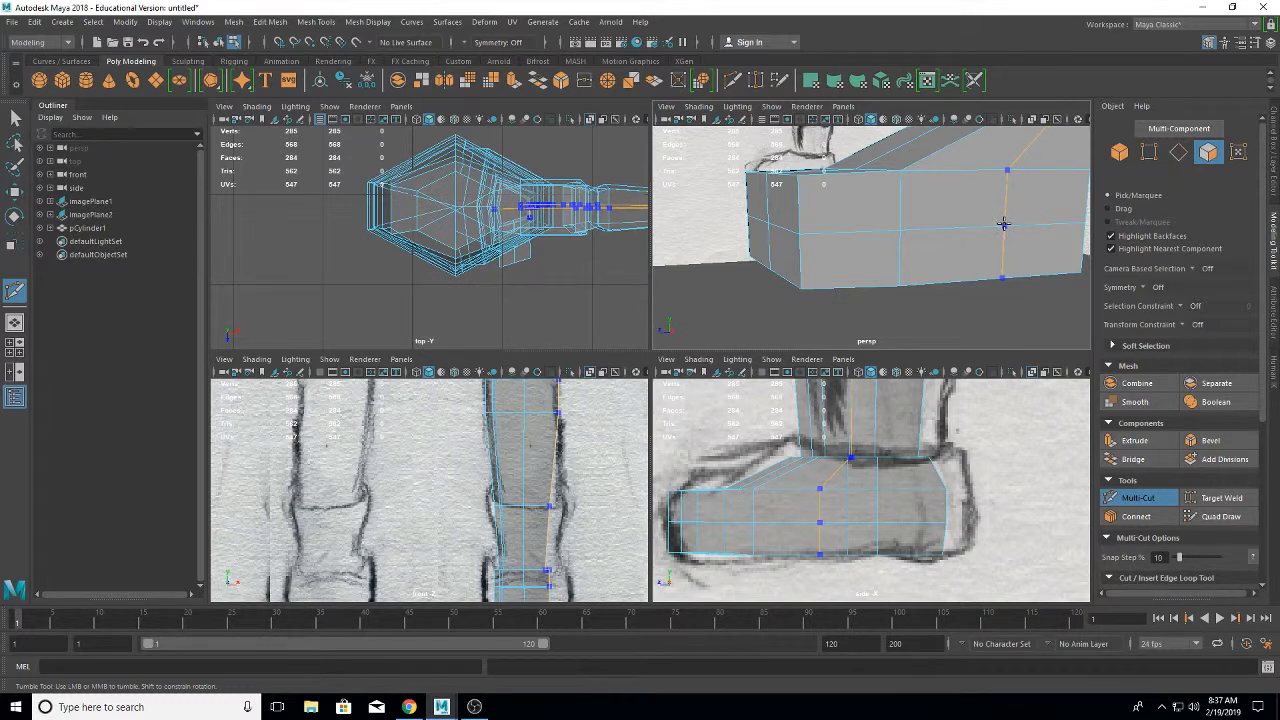
pyautogui.press('ctrl')
pyautogui.keyDown('ctrl'); pyautogui.click(1000, 225); pyautogui.keyUp('ctrl')
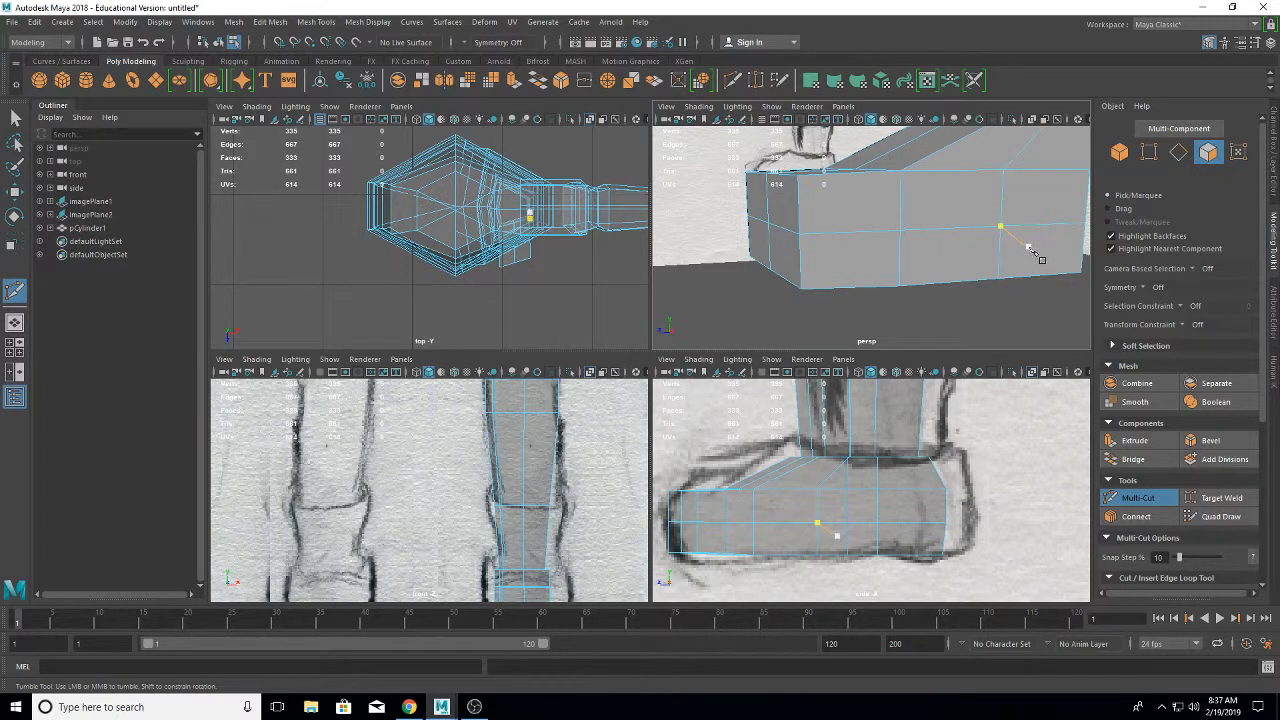
# - Insert a vertical edge loop through the middle of the shoe's heel-side face and up the back of the leg
pyautogui.keyDown('alt'); pyautogui.moveTo(1030, 250); pyautogui.dragTo(830, 271); pyautogui.keyUp('alt')
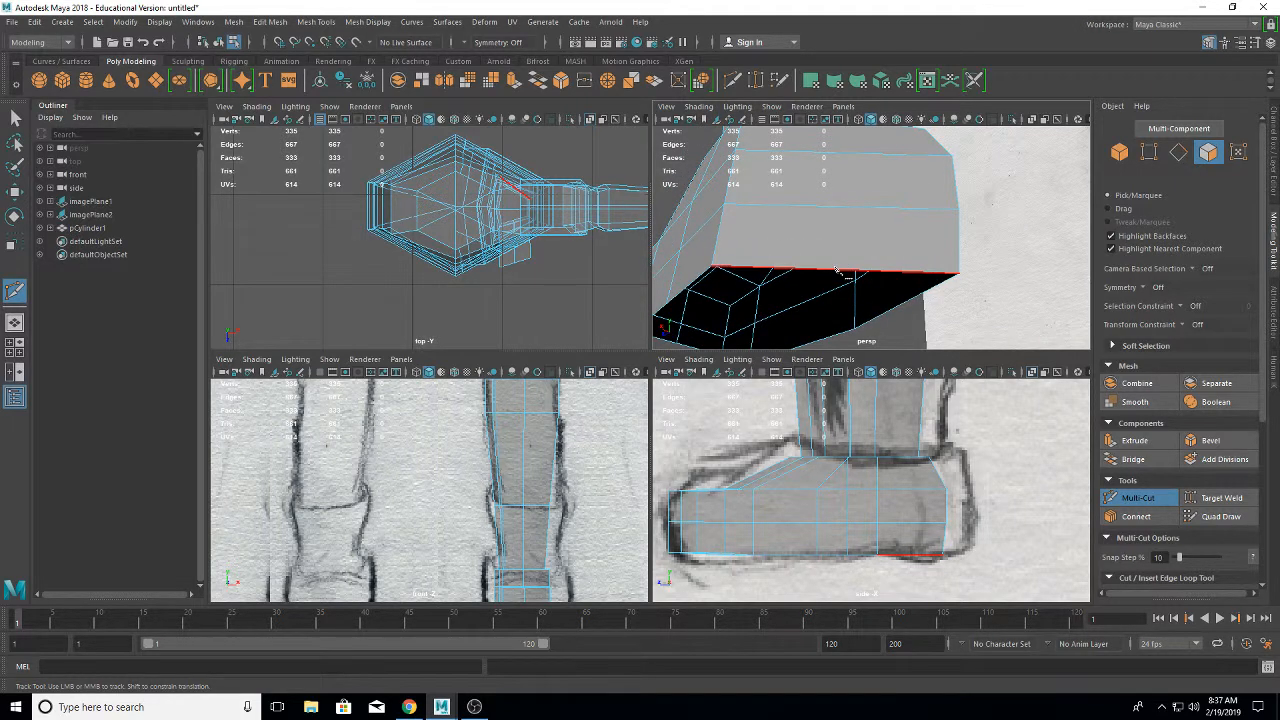
pyautogui.keyDown('ctrl'); pyautogui.click(840, 266); pyautogui.keyUp('ctrl')
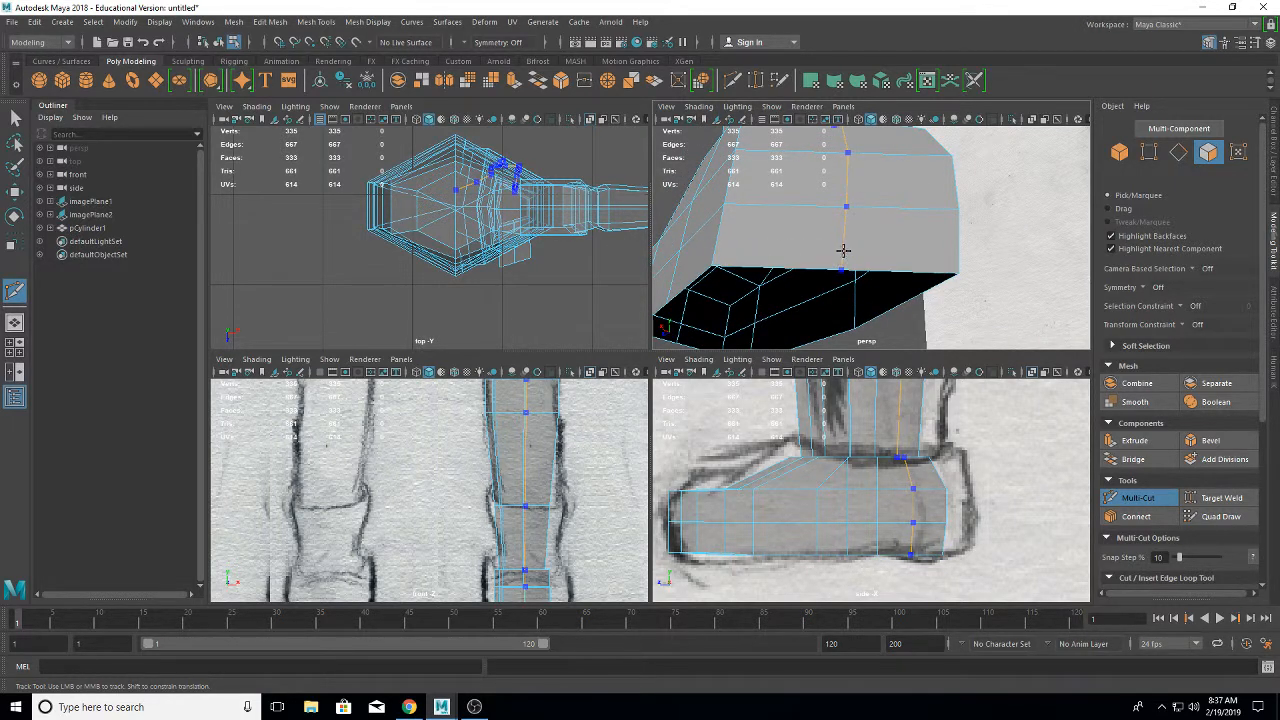
pyautogui.keyDown('ctrl'); pyautogui.moveTo(843, 250); pyautogui.dragTo(850, 250); pyautogui.keyUp('ctrl')
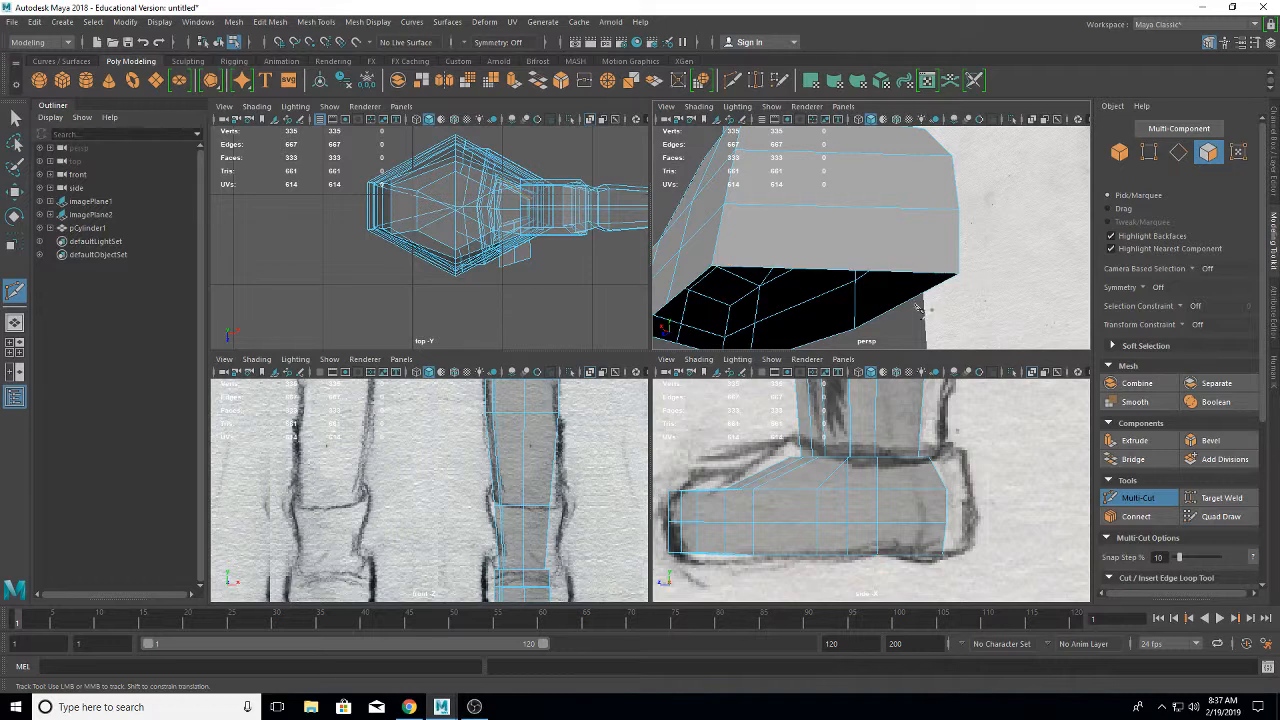
pyautogui.keyDown('alt'); pyautogui.moveTo(933, 303); pyautogui.dragTo(990, 260); pyautogui.keyUp('alt')
pyautogui.press('super')
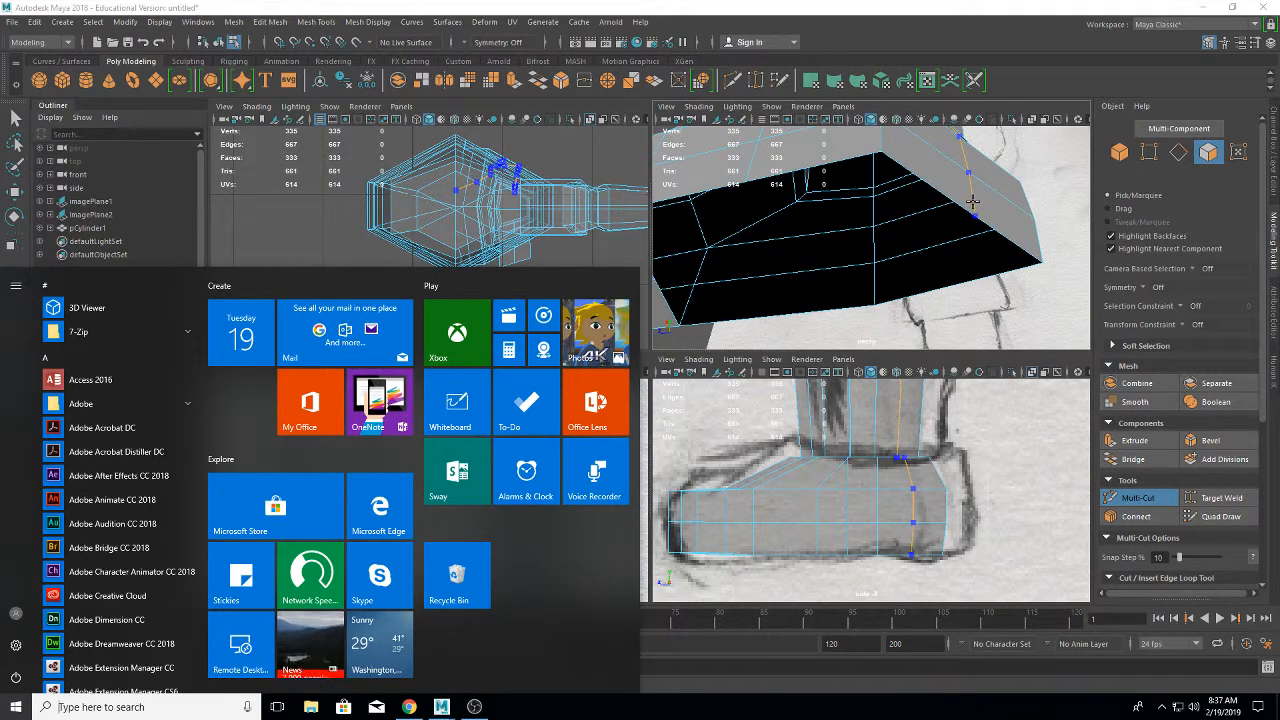
pyautogui.keyDown('ctrl'); pyautogui.click(969, 203); pyautogui.keyUp('ctrl')
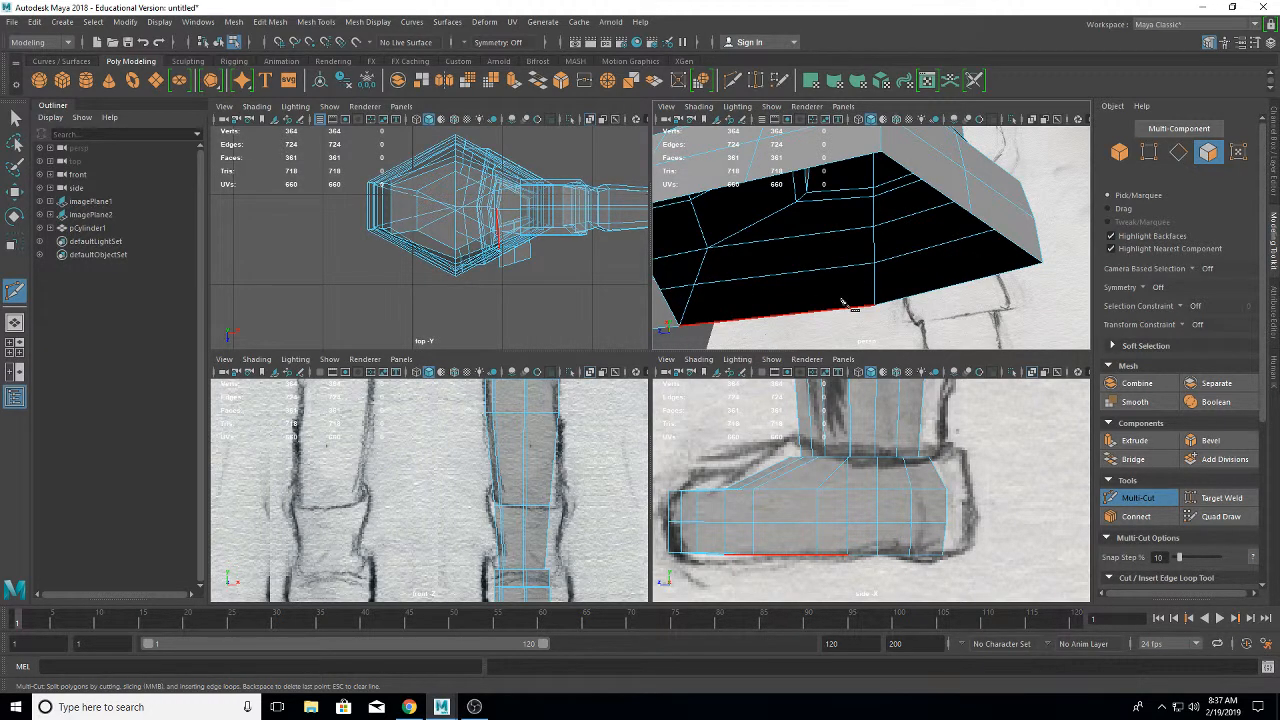
pyautogui.click(874, 305)
pyautogui.keyDown('alt'); pyautogui.moveTo(844, 287); pyautogui.dragTo(904, 283, button='middle'); pyautogui.keyUp('alt')
pyautogui.press('Escape')
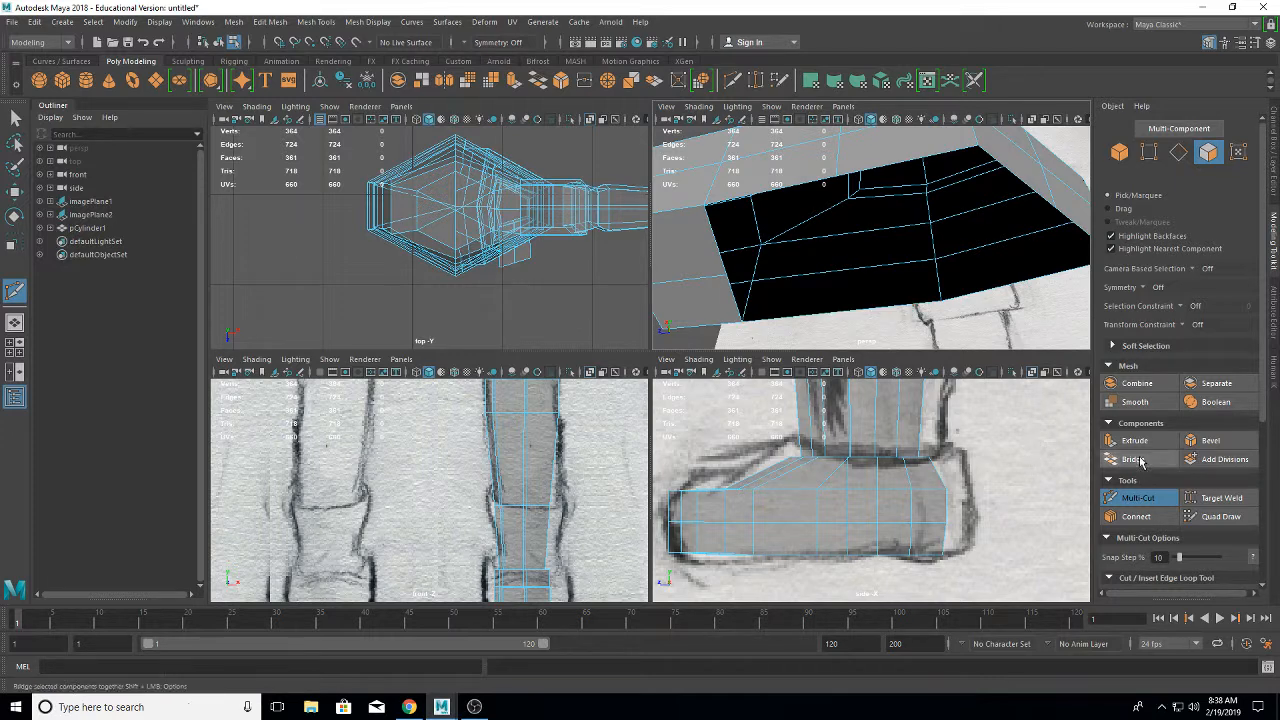
pyautogui.click(1133, 459)
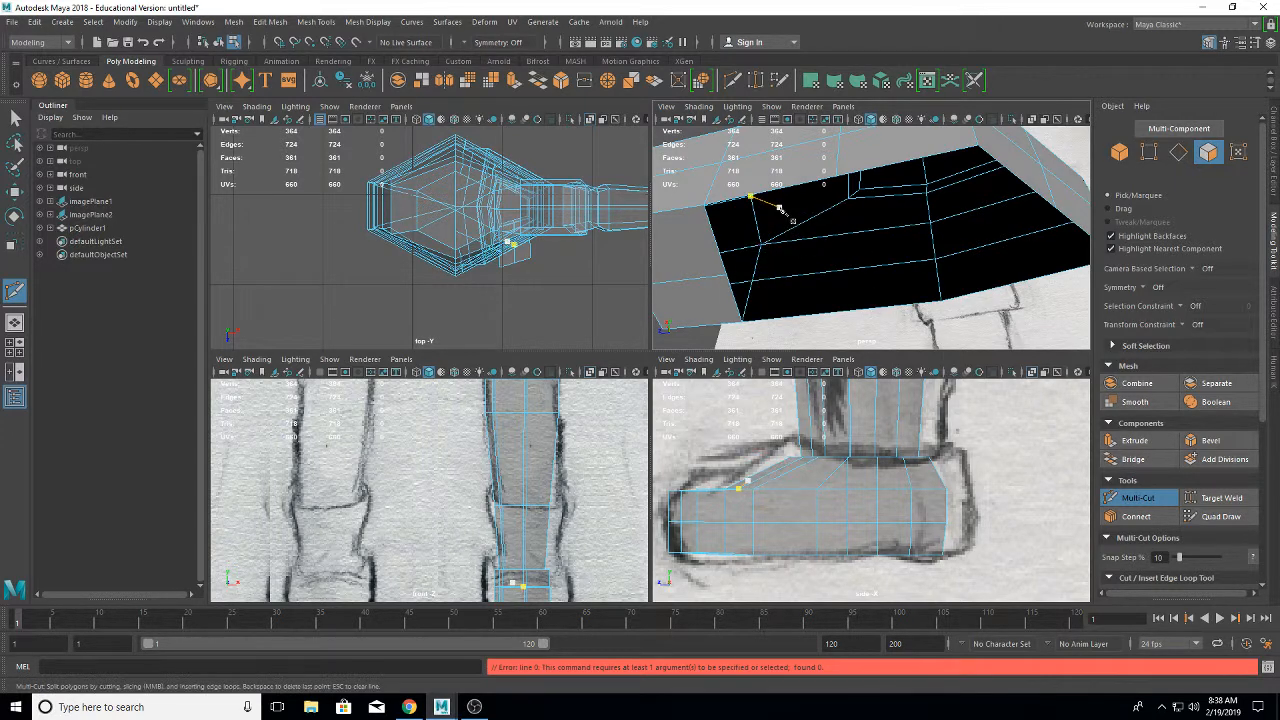
pyautogui.click(15, 118)
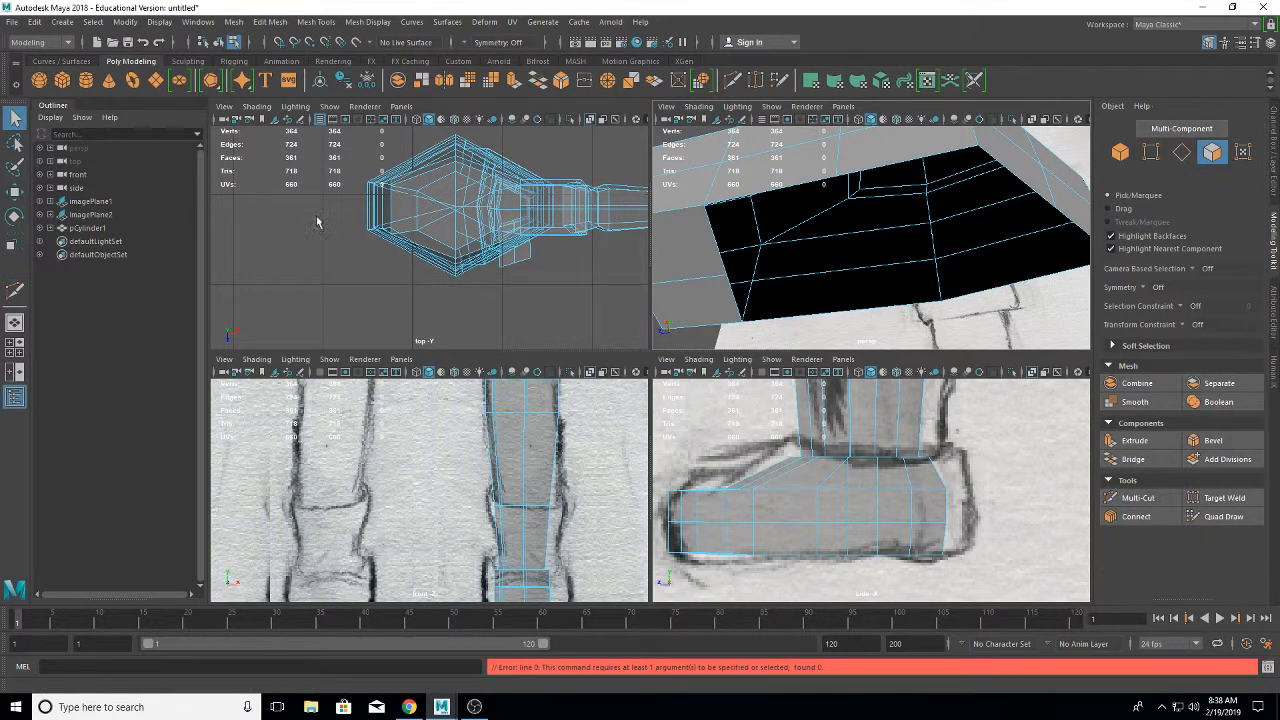
pyautogui.rightClick(775, 190)
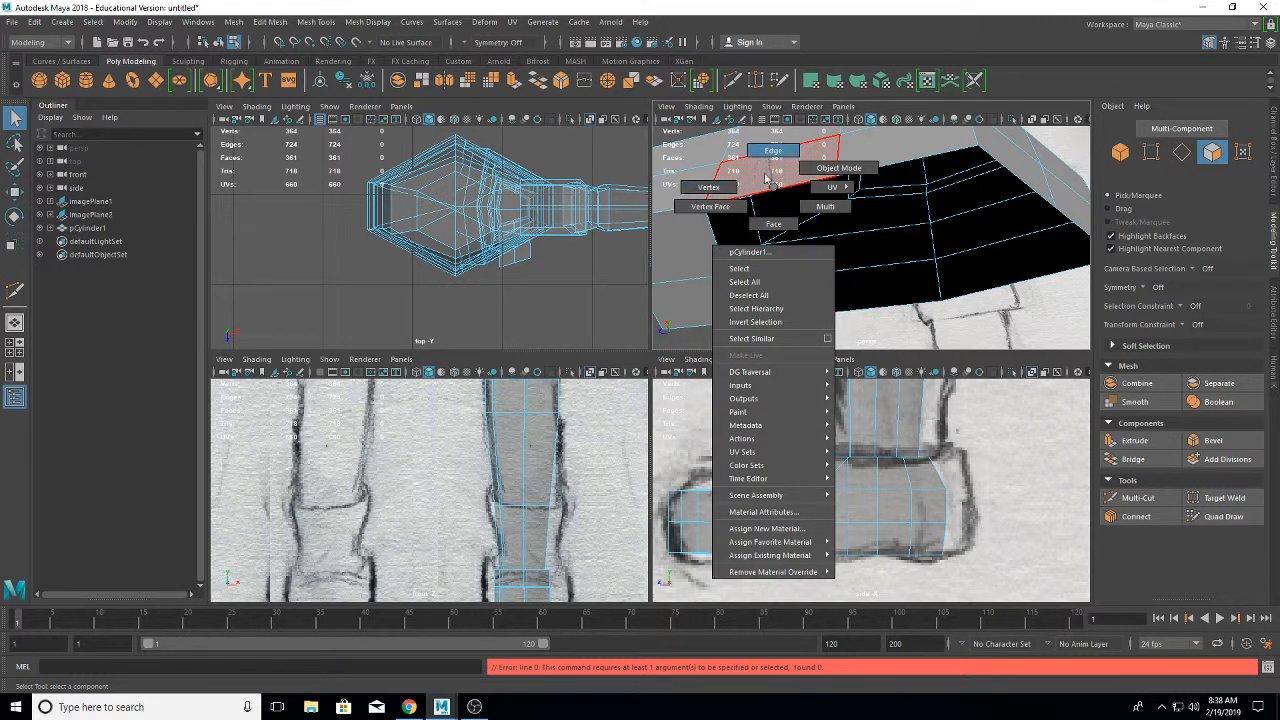
pyautogui.click(826, 320)
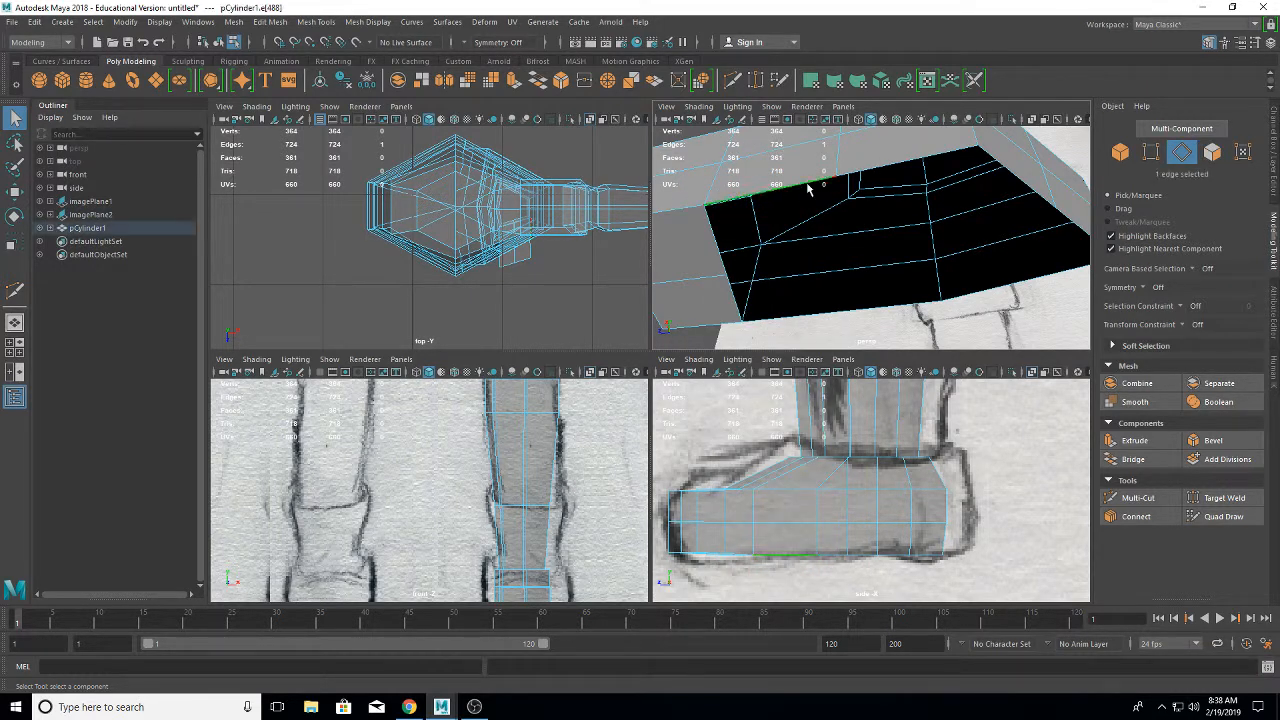
pyautogui.keyDown('shift'); pyautogui.click(828, 318); pyautogui.keyUp('shift')
pyautogui.click(1134, 440)
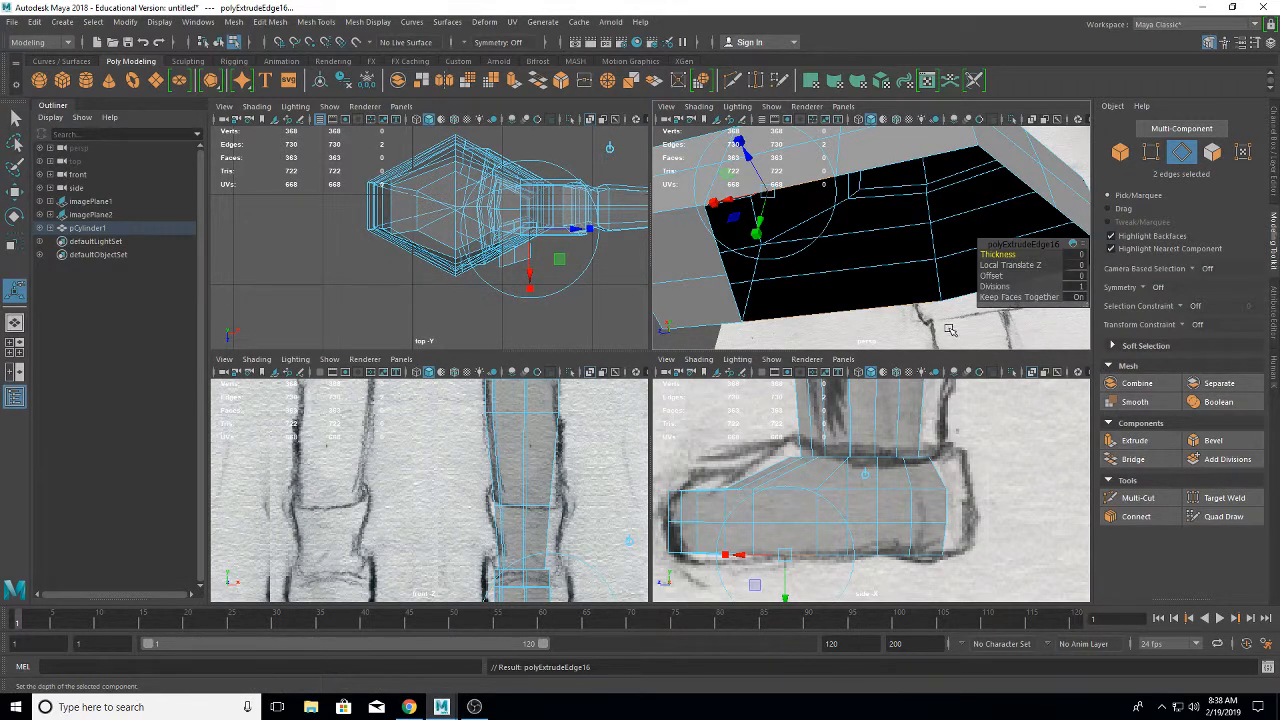
pyautogui.hotkey('ctrl', 'z')
pyautogui.hotkey('ctrl', 'z')
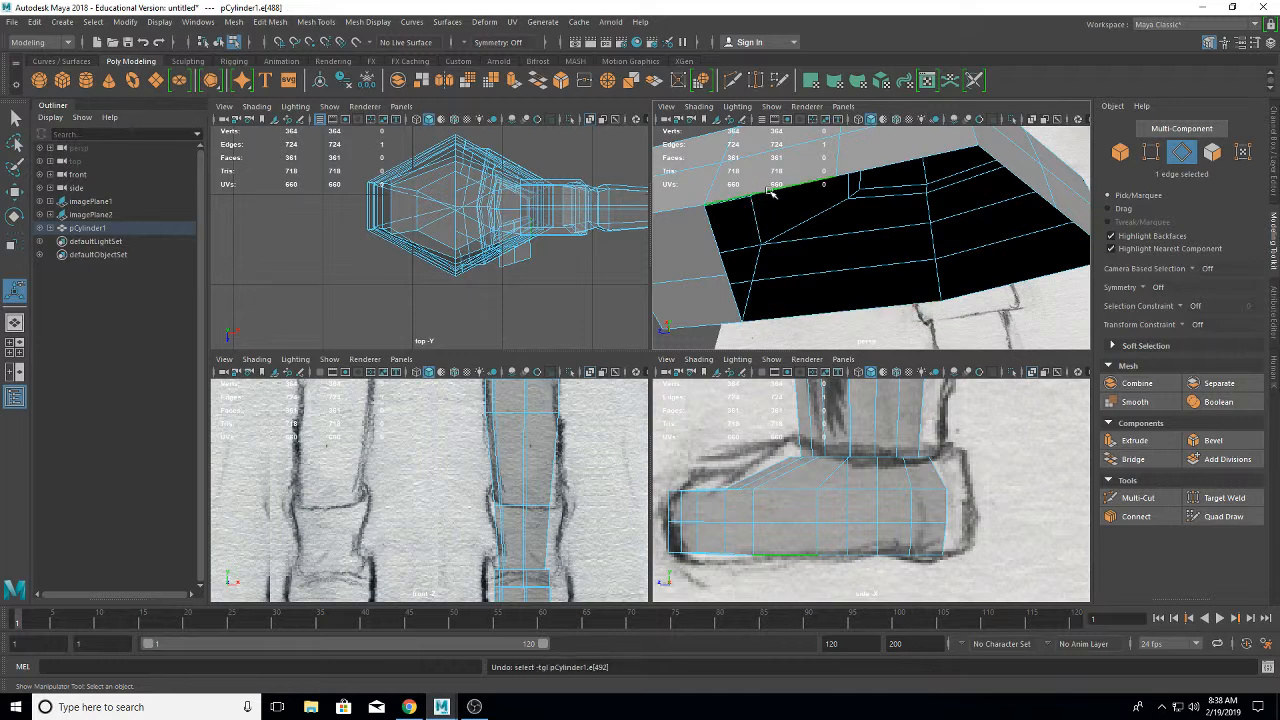
# - Bridge the opposite long-side bottom edges nearest the toe across the open sole with 1 division
pyautogui.click(862, 268)
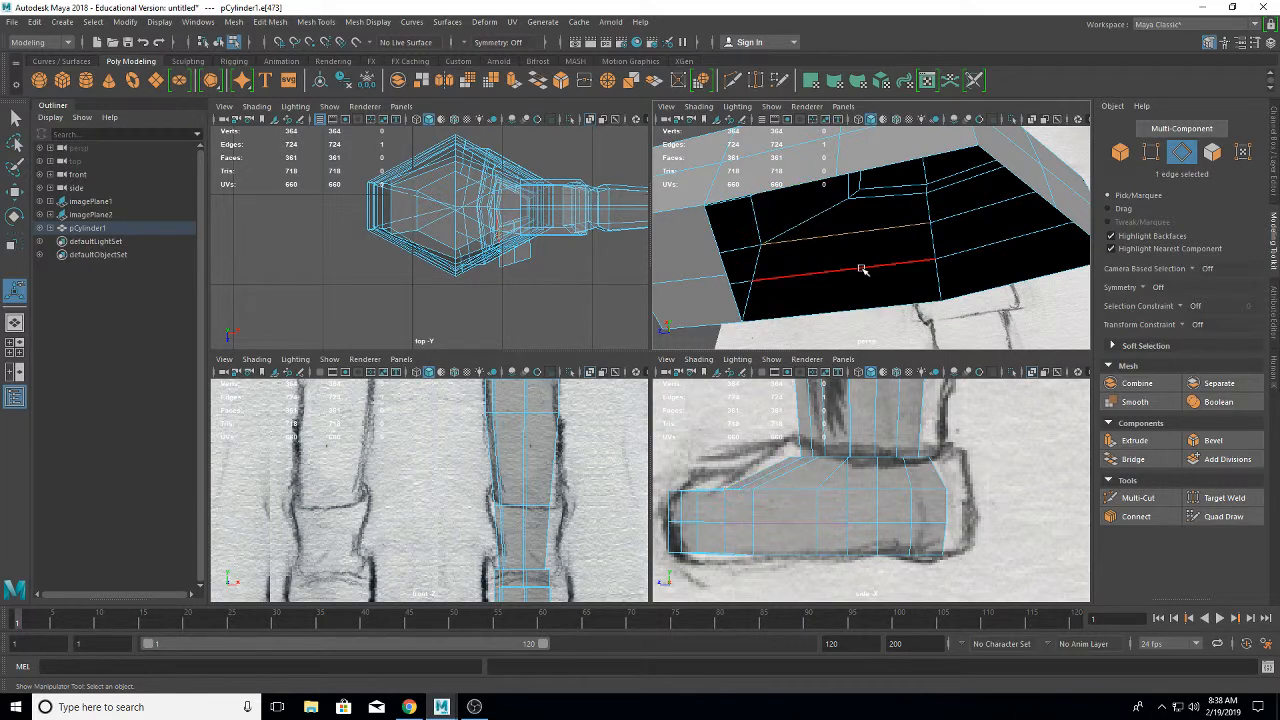
pyautogui.keyDown('alt'); pyautogui.moveTo(861, 270); pyautogui.dragTo(889, 289); pyautogui.keyUp('alt')
pyautogui.click(851, 264)
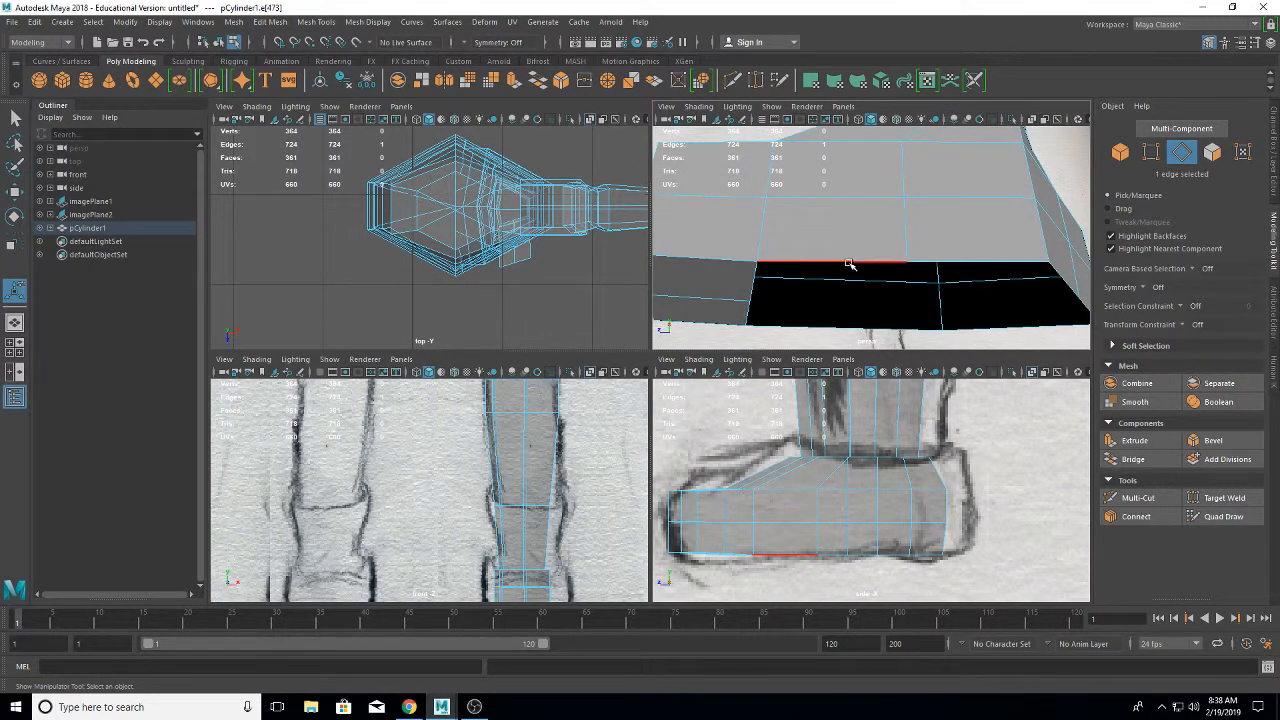
pyautogui.click(851, 327)
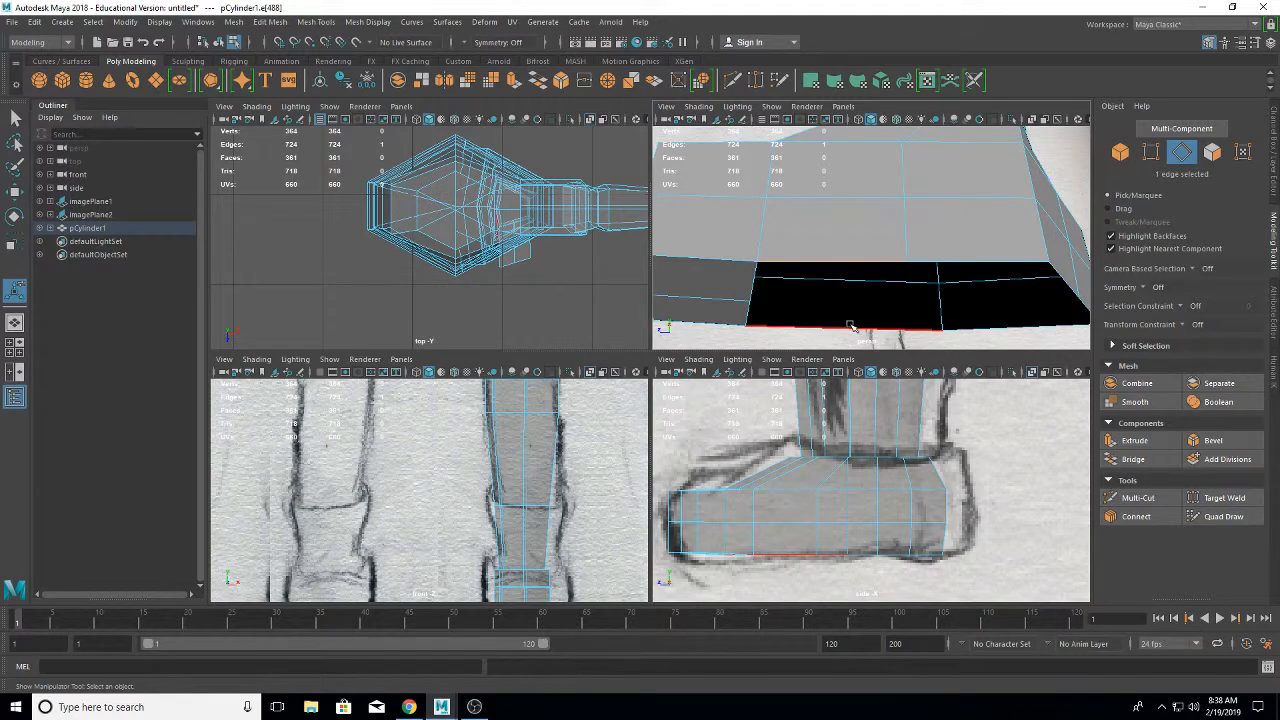
pyautogui.keyDown('shift'); pyautogui.click(852, 327); pyautogui.keyUp('shift')
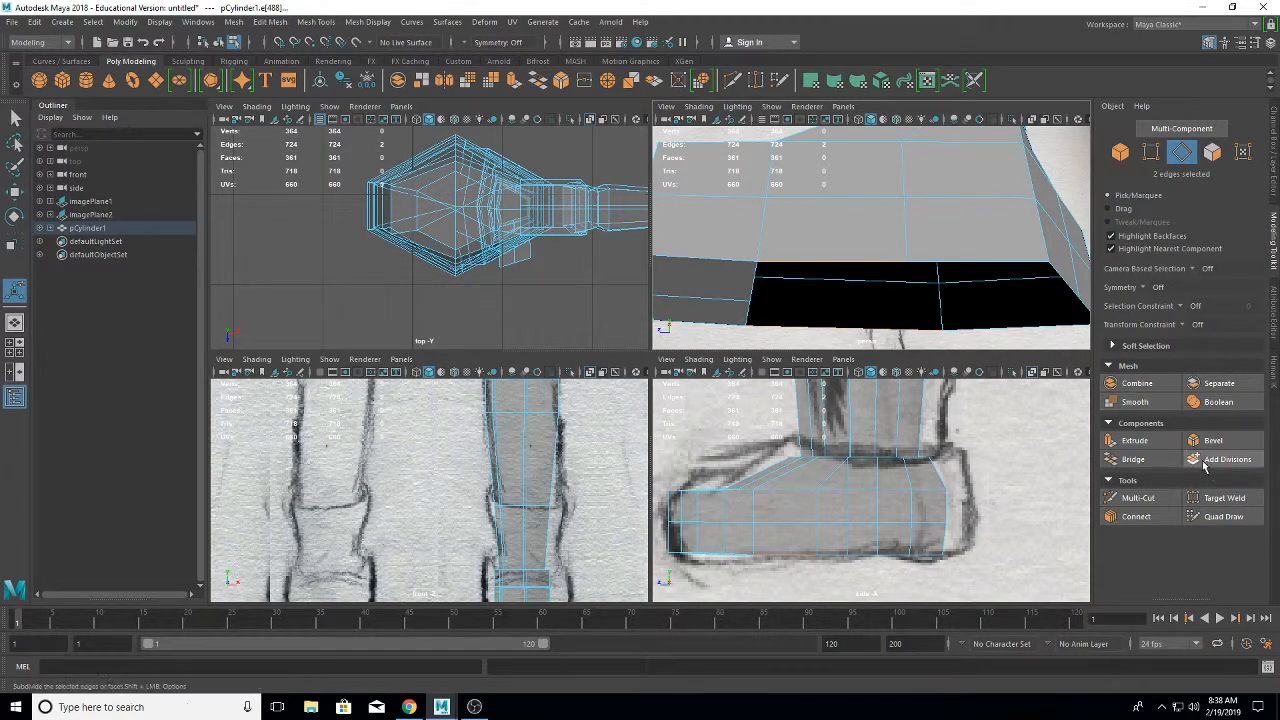
pyautogui.click(1133, 459)
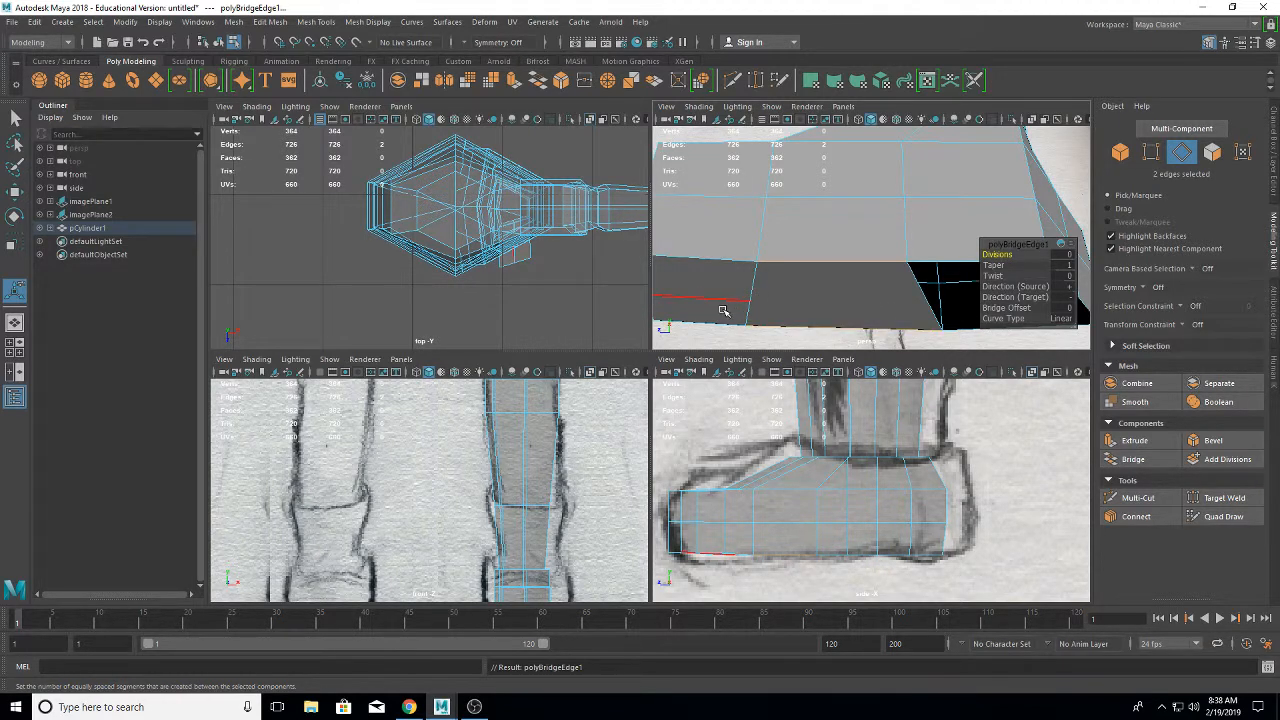
pyautogui.click(1013, 257)
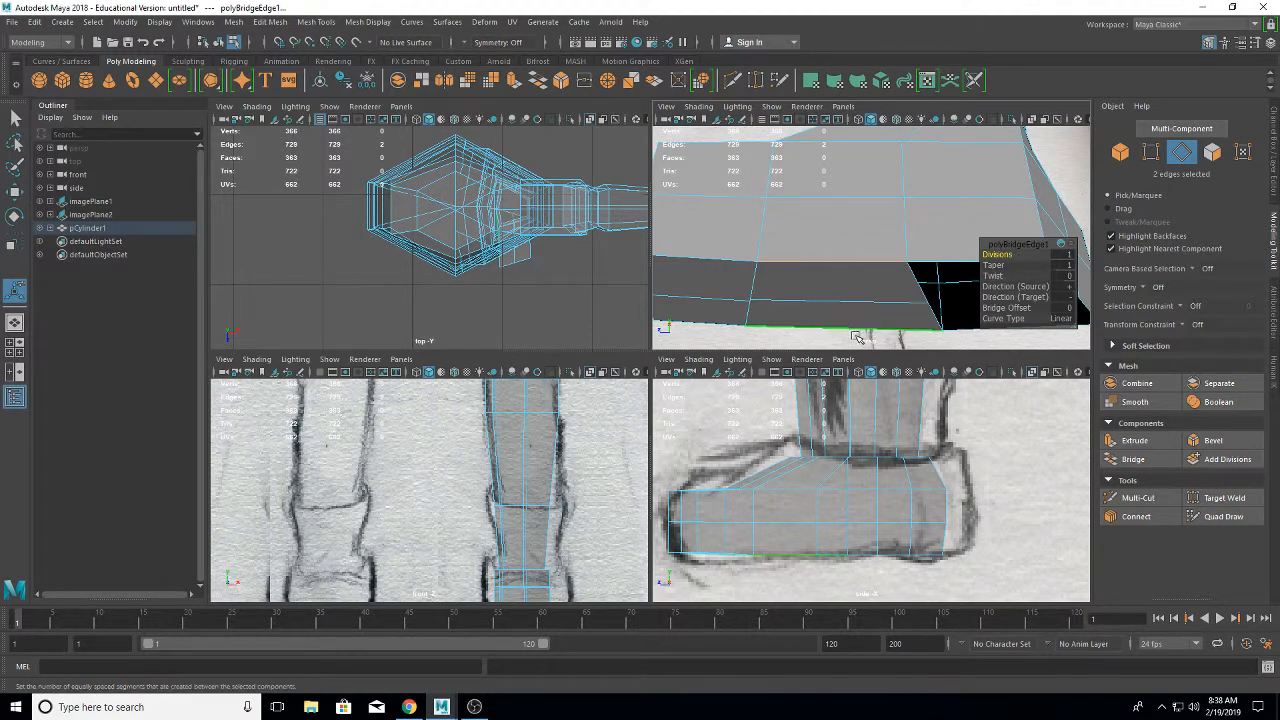
# - Bridge the adjacent pair of opposite bottom edges toward the heel across the open sole with 1 division
pyautogui.keyDown('alt'); pyautogui.moveTo(795, 328); pyautogui.dragTo(882, 267); pyautogui.keyUp('alt')
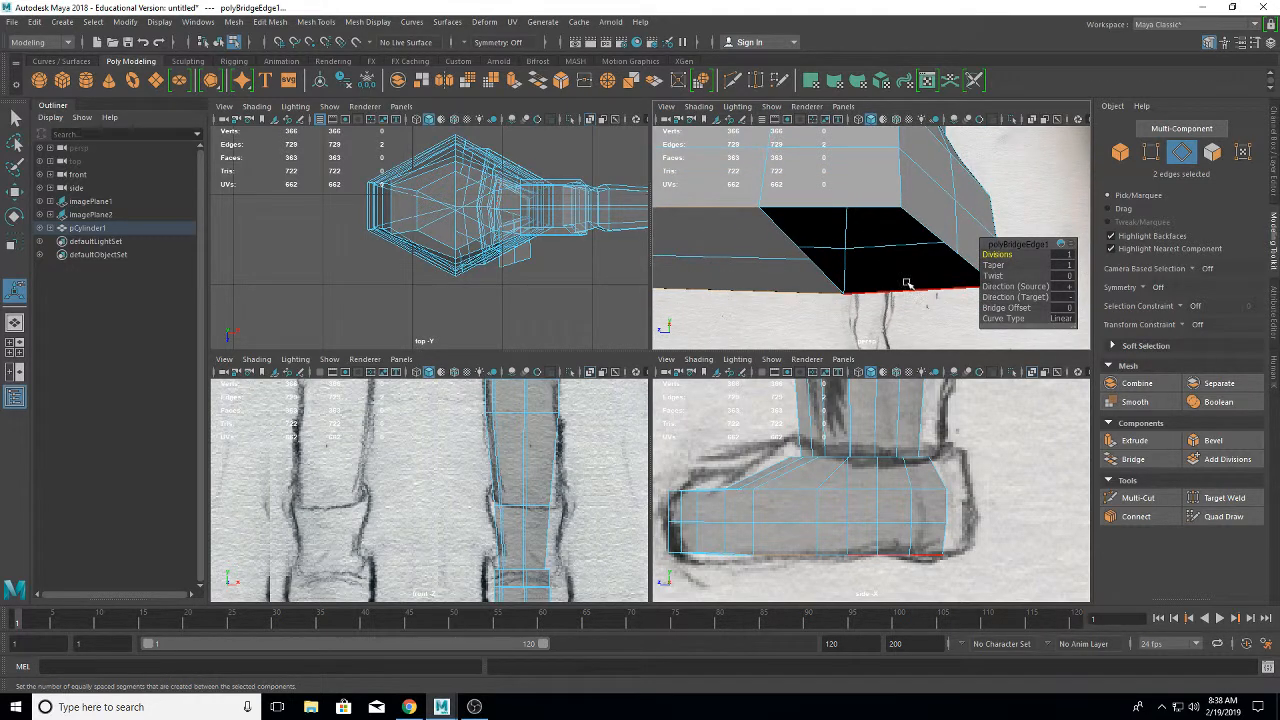
pyautogui.click(908, 286)
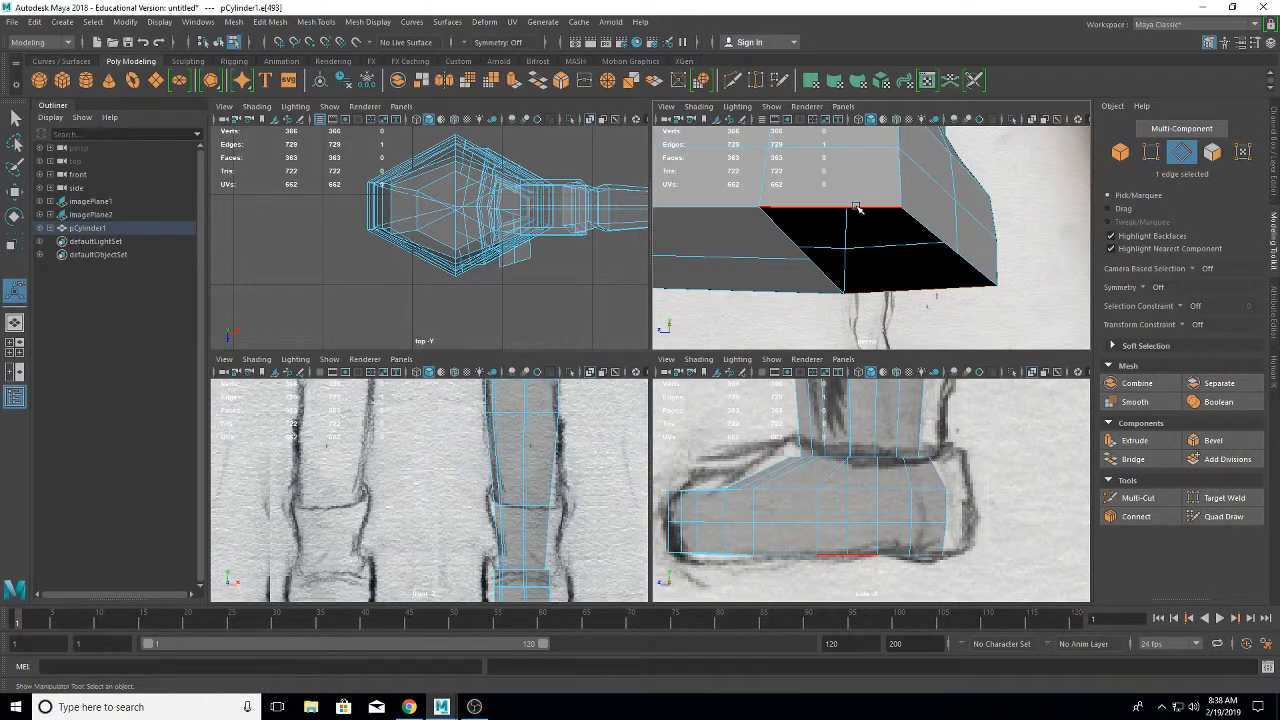
pyautogui.click(1138, 459)
pyautogui.moveTo(997, 254); pyautogui.dragTo(1005, 254)
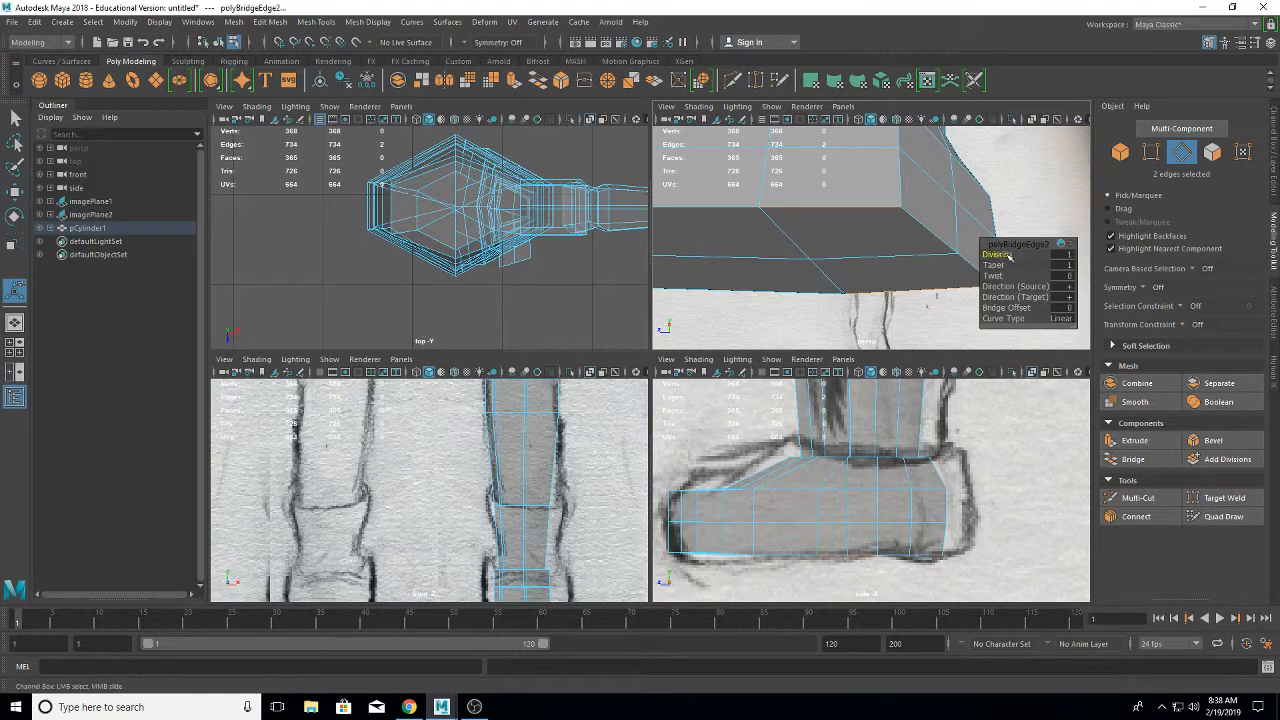
# - Move the vertical edge loop at the back of the leg and heel forward to about X 0.89, Z 3.84
pyautogui.keyDown('alt'); pyautogui.moveTo(930, 290); pyautogui.dragTo(803, 312); pyautogui.keyUp('alt')
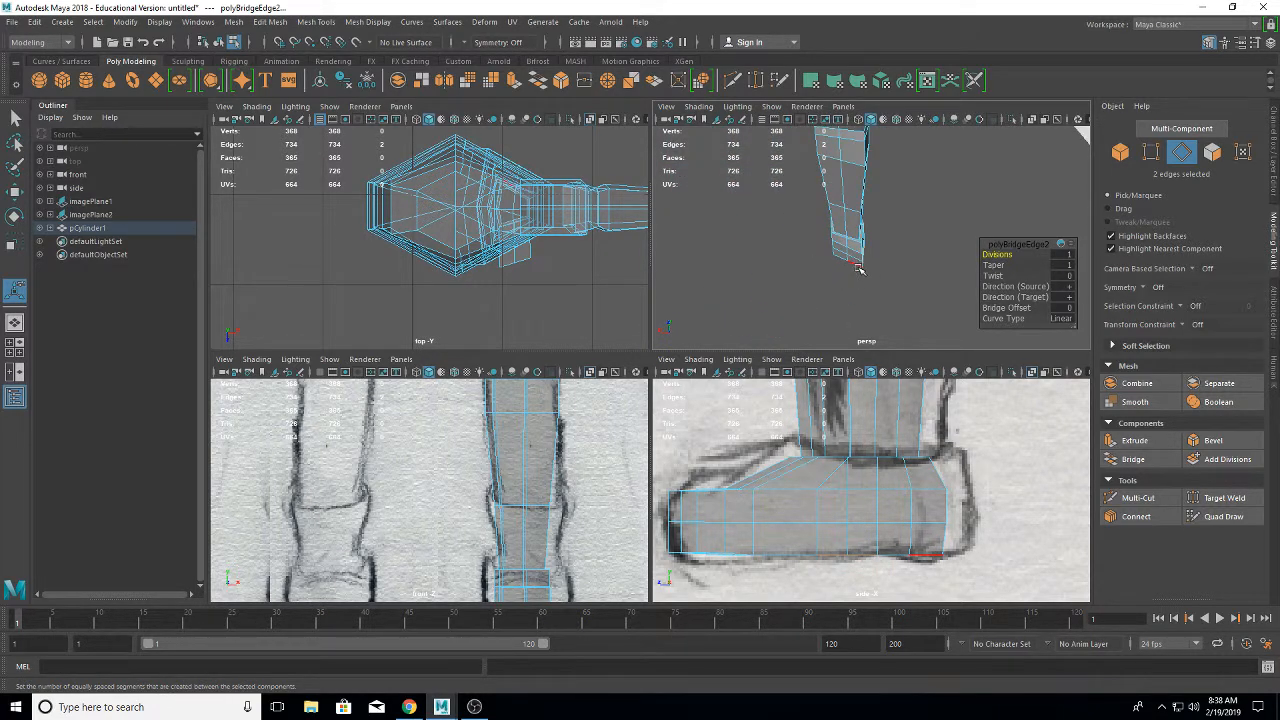
pyautogui.keyDown('alt'); pyautogui.moveTo(854, 260); pyautogui.dragTo(820, 266); pyautogui.keyUp('alt')
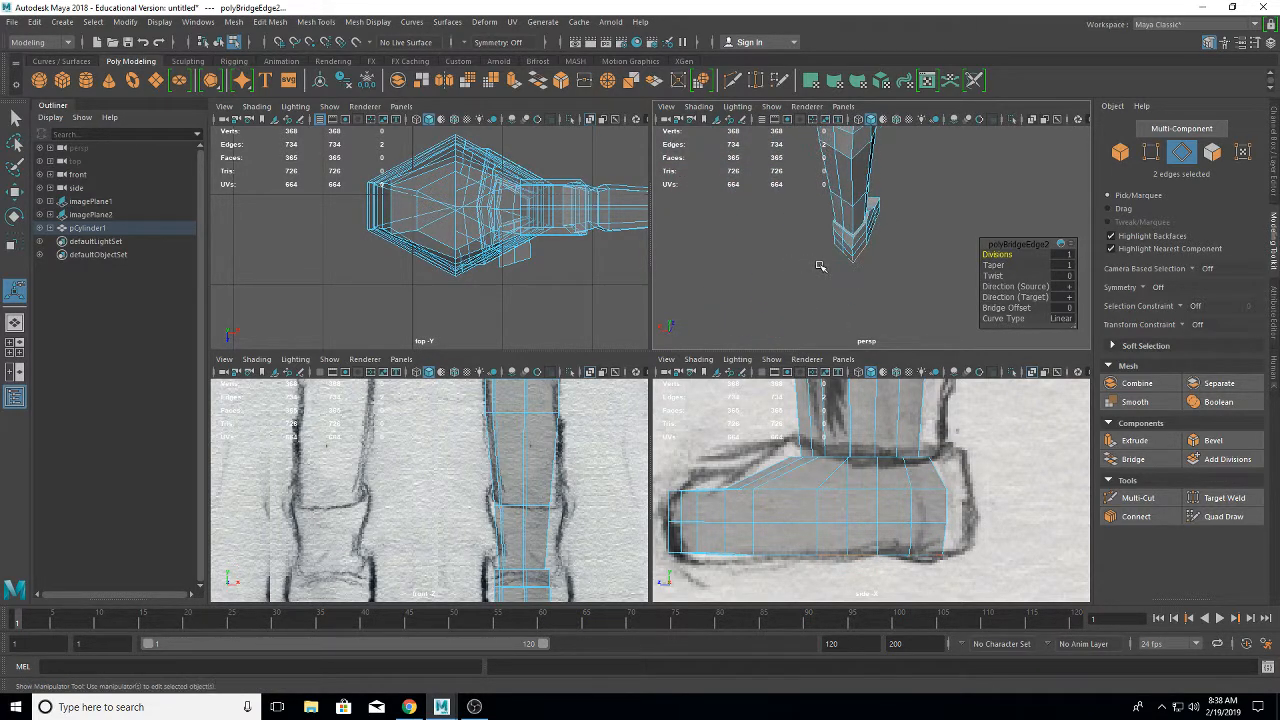
pyautogui.doubleClick(855, 222)
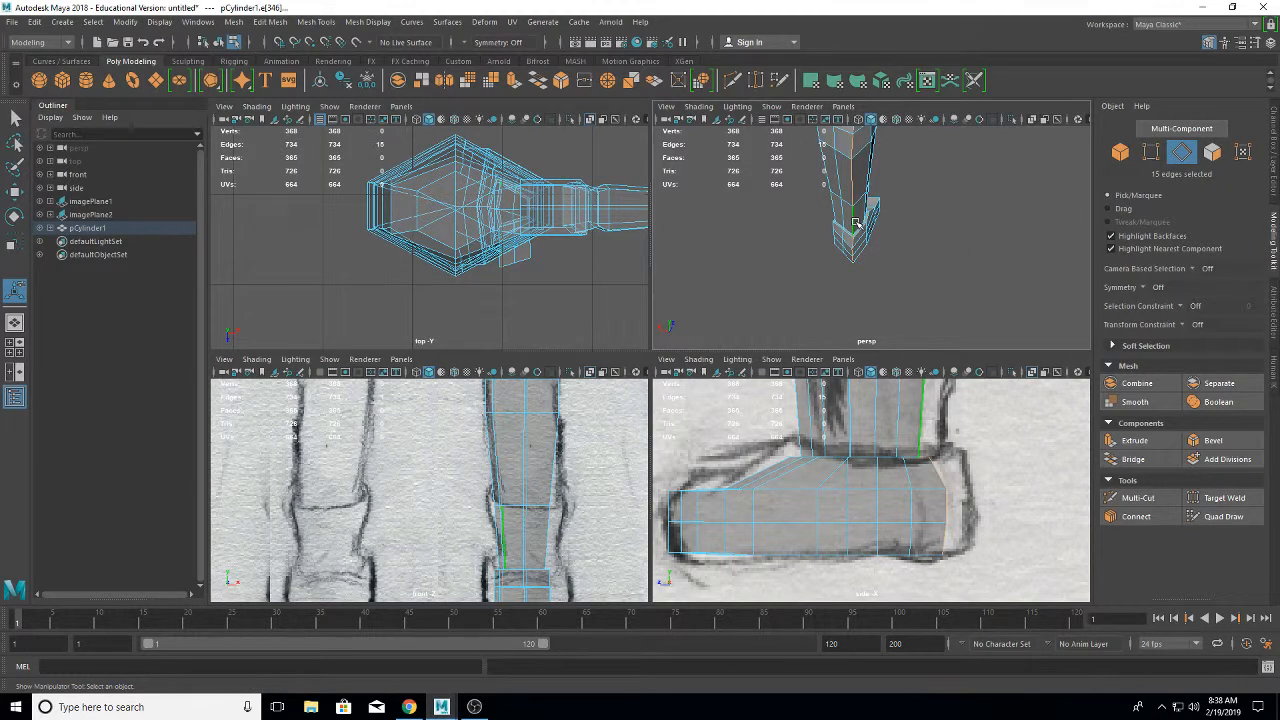
pyautogui.keyDown('alt'); pyautogui.moveTo(898, 302); pyautogui.dragTo(912, 210); pyautogui.keyUp('alt')
pyautogui.keyDown('alt'); pyautogui.moveTo(912, 210); pyautogui.dragTo(884, 380, button='middle'); pyautogui.keyUp('alt')
pyautogui.keyDown('alt'); pyautogui.moveTo(884, 380); pyautogui.dragTo(910, 344); pyautogui.keyUp('alt')
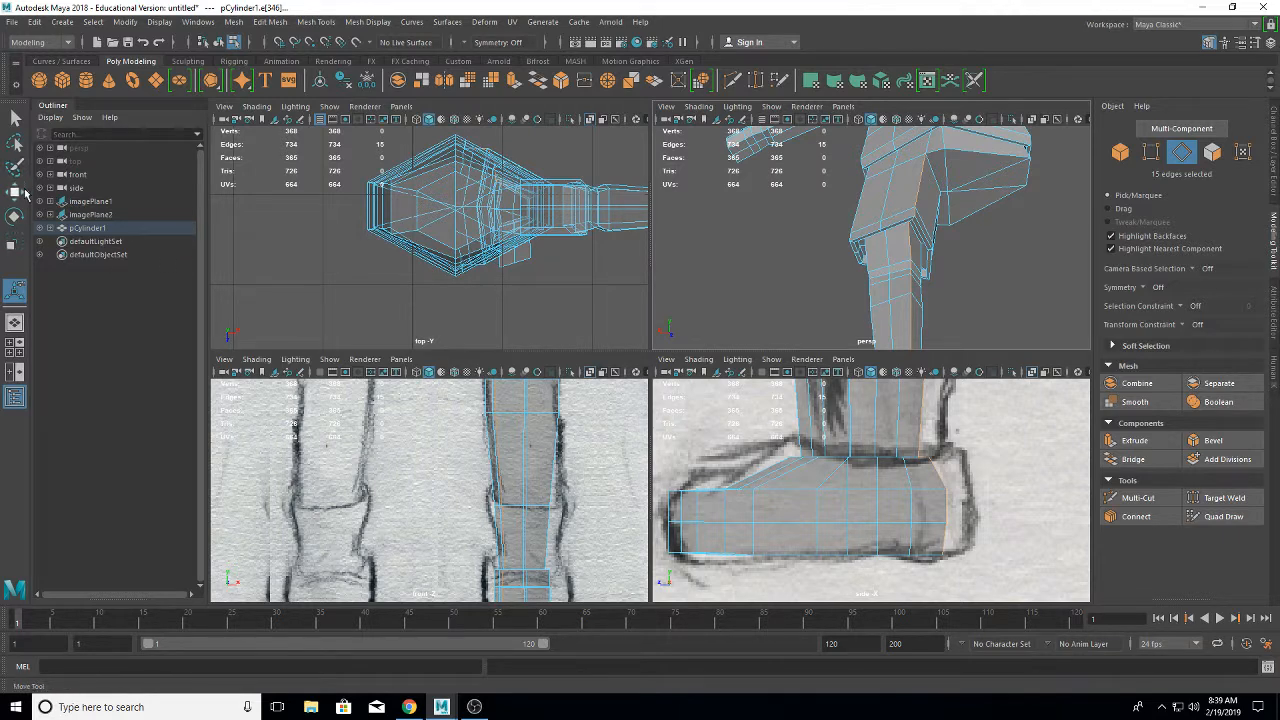
pyautogui.click(15, 192)
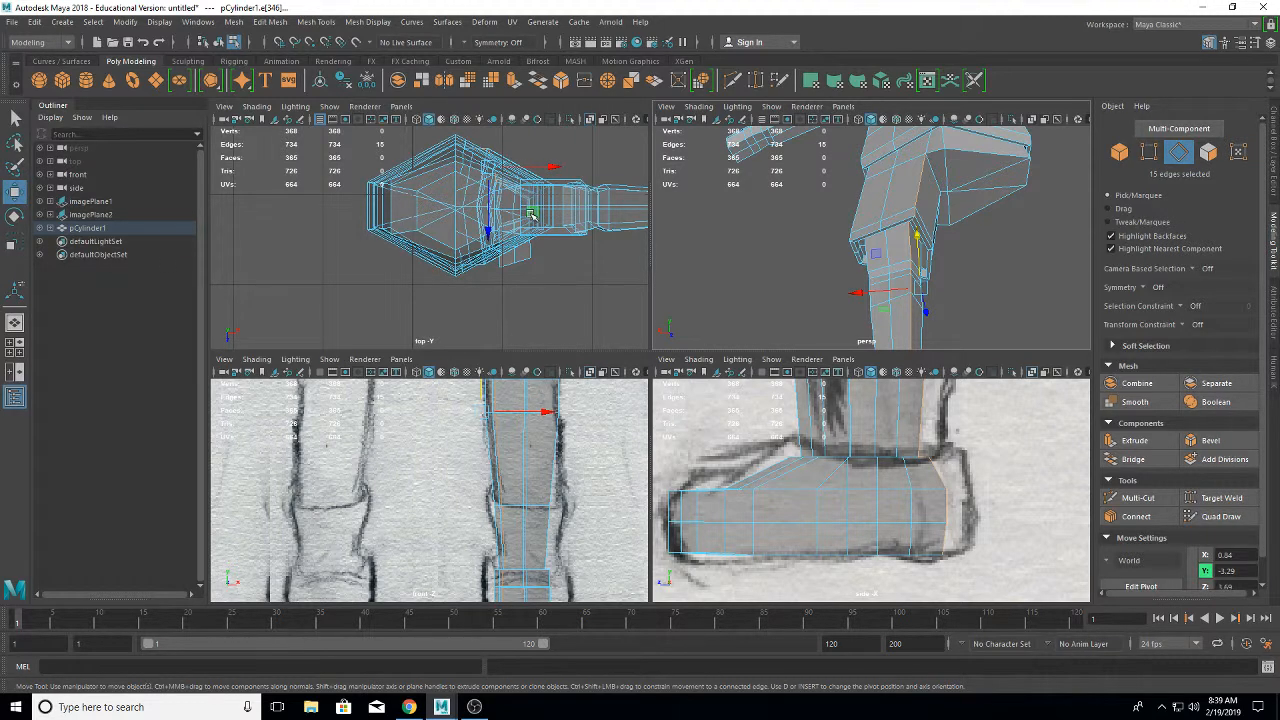
pyautogui.moveTo(531, 215)
pyautogui.mouseDown()
pyautogui.moveTo(501, 220)
pyautogui.moveTo(537, 225)
pyautogui.mouseUp()
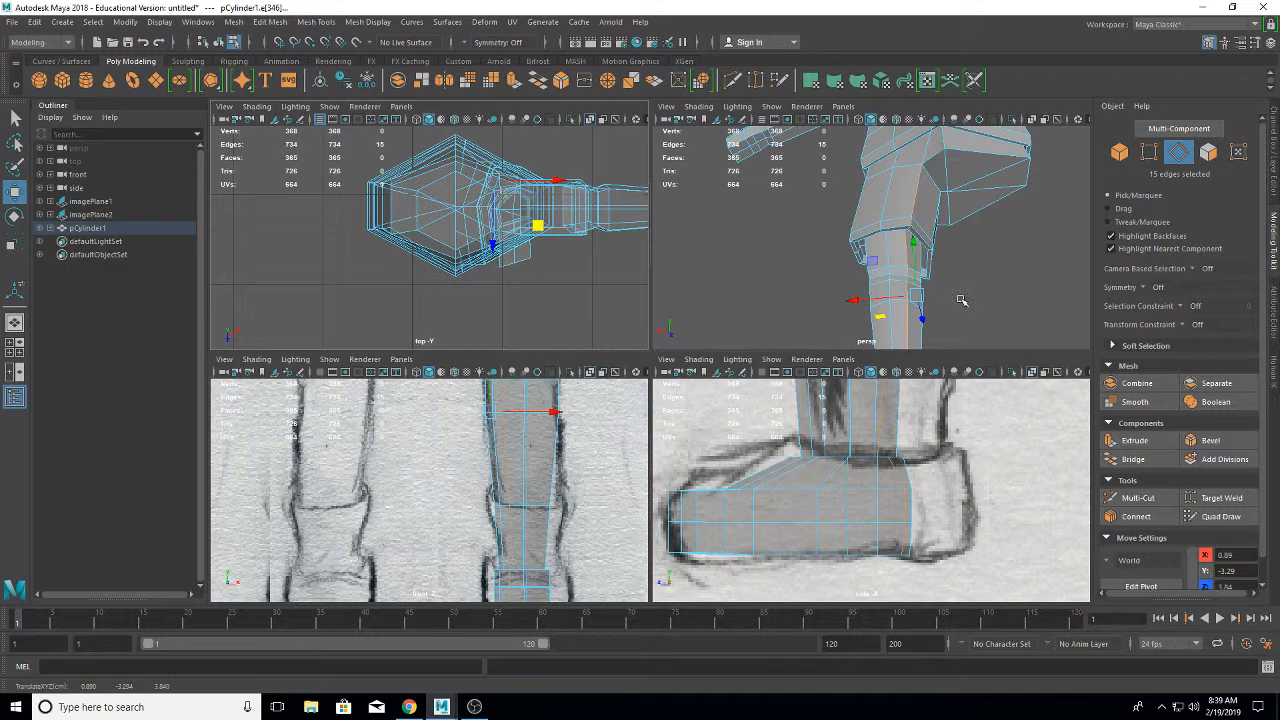
# - Move the vertical edge loop running down the front of the leg and shoe outward to about X 0.84, Z 4.61
pyautogui.keyDown('alt'); pyautogui.moveTo(961, 300); pyautogui.dragTo(1171, 318); pyautogui.keyUp('alt')
pyautogui.keyDown('alt'); pyautogui.moveTo(876, 270); pyautogui.dragTo(894, 239, button='middle'); pyautogui.keyUp('alt')
pyautogui.keyDown('alt'); pyautogui.moveTo(894, 239); pyautogui.dragTo(884, 233); pyautogui.keyUp('alt')
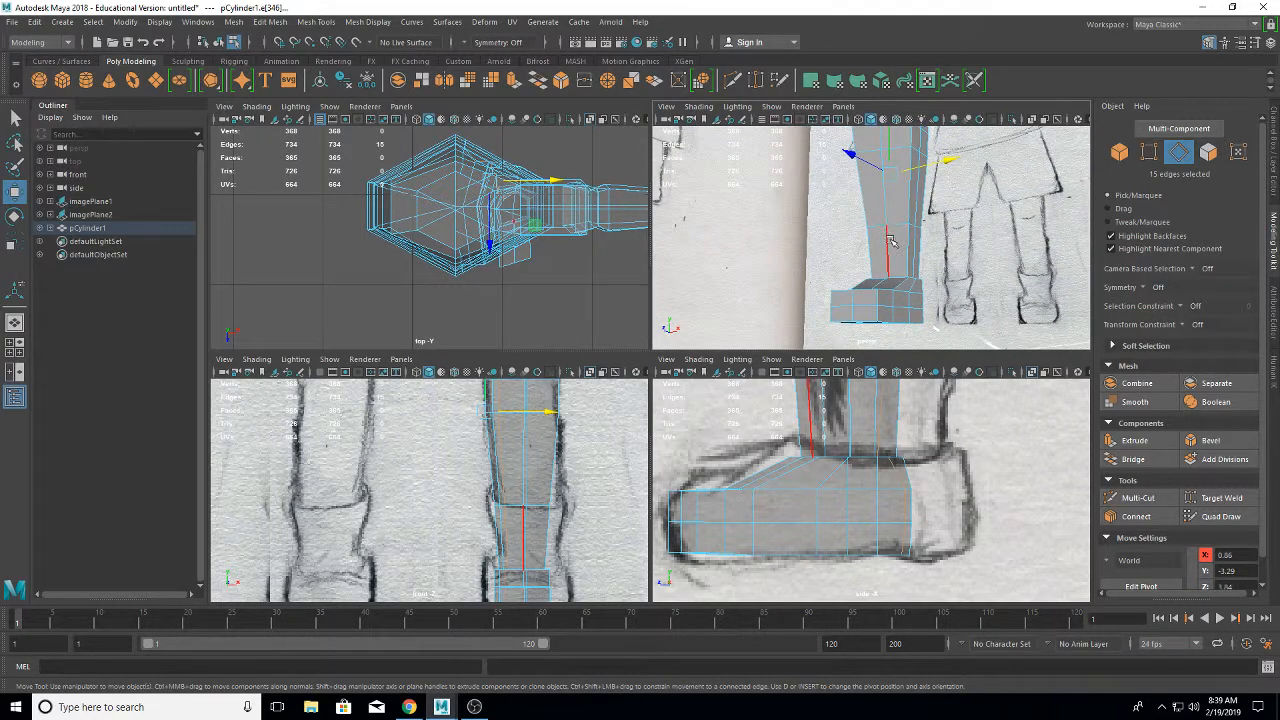
pyautogui.doubleClick(888, 241)
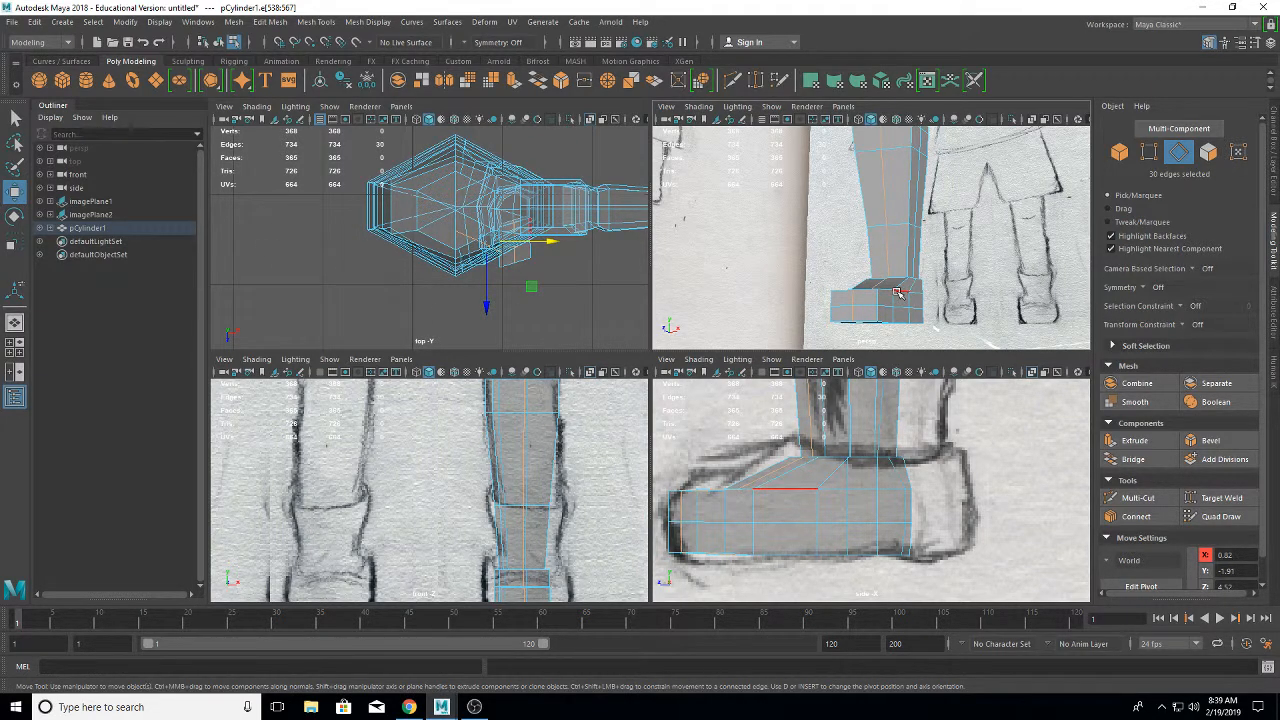
pyautogui.keyDown('alt'); pyautogui.moveTo(895, 284); pyautogui.dragTo(886, 287, button='middle'); pyautogui.keyUp('alt')
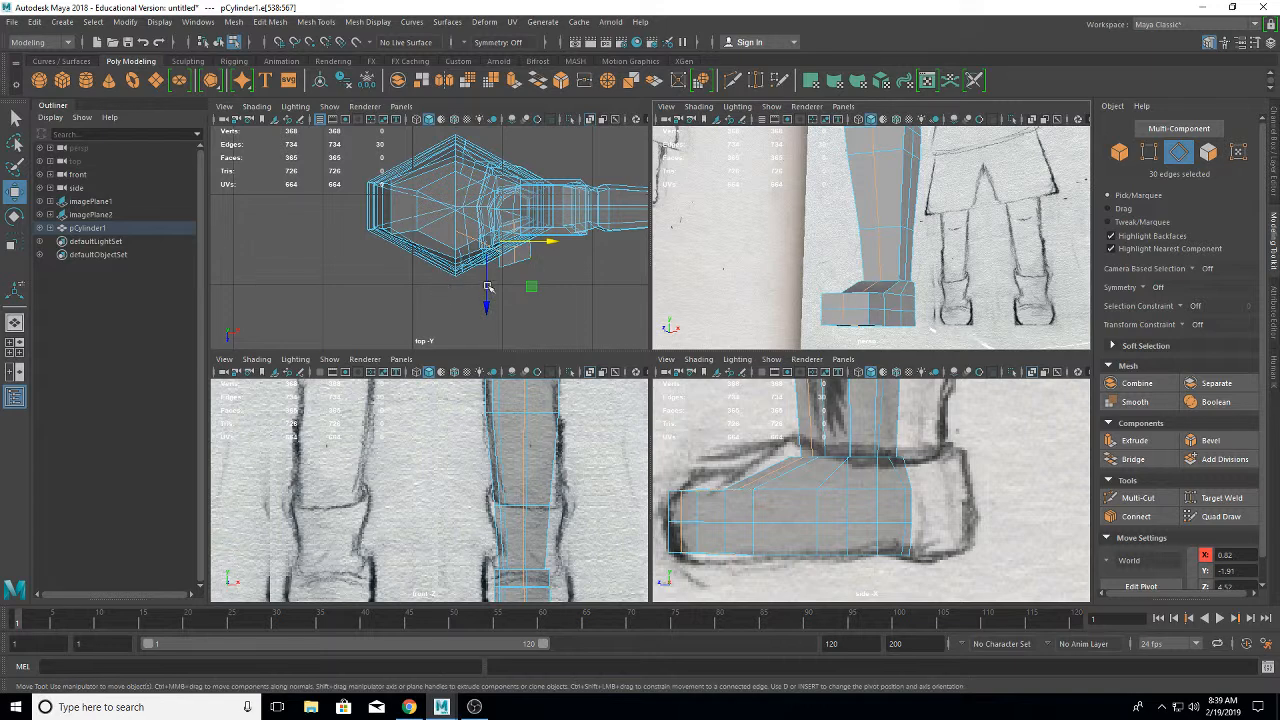
pyautogui.scroll(-6, 856, 230)
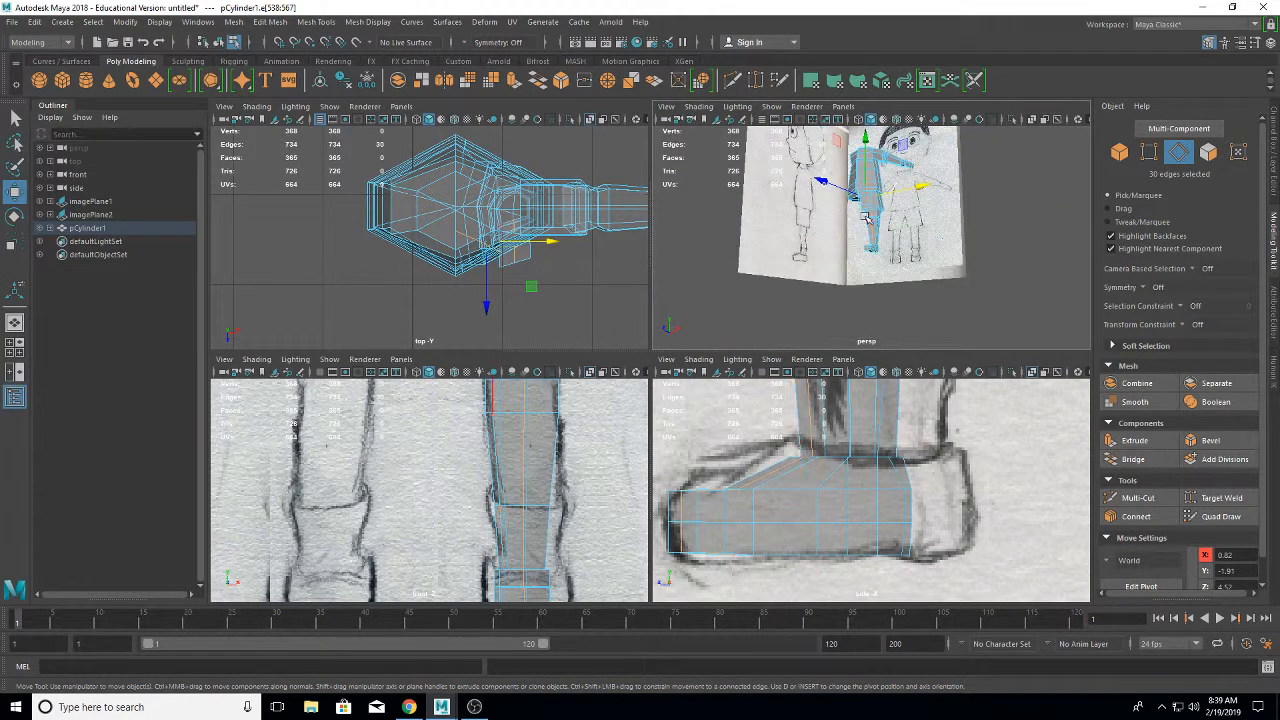
pyautogui.keyDown('alt'); pyautogui.moveTo(865, 213); pyautogui.dragTo(862, 241, button='middle'); pyautogui.keyUp('alt')
pyautogui.scroll(2, 862, 241)
pyautogui.scroll(5, 862, 241)
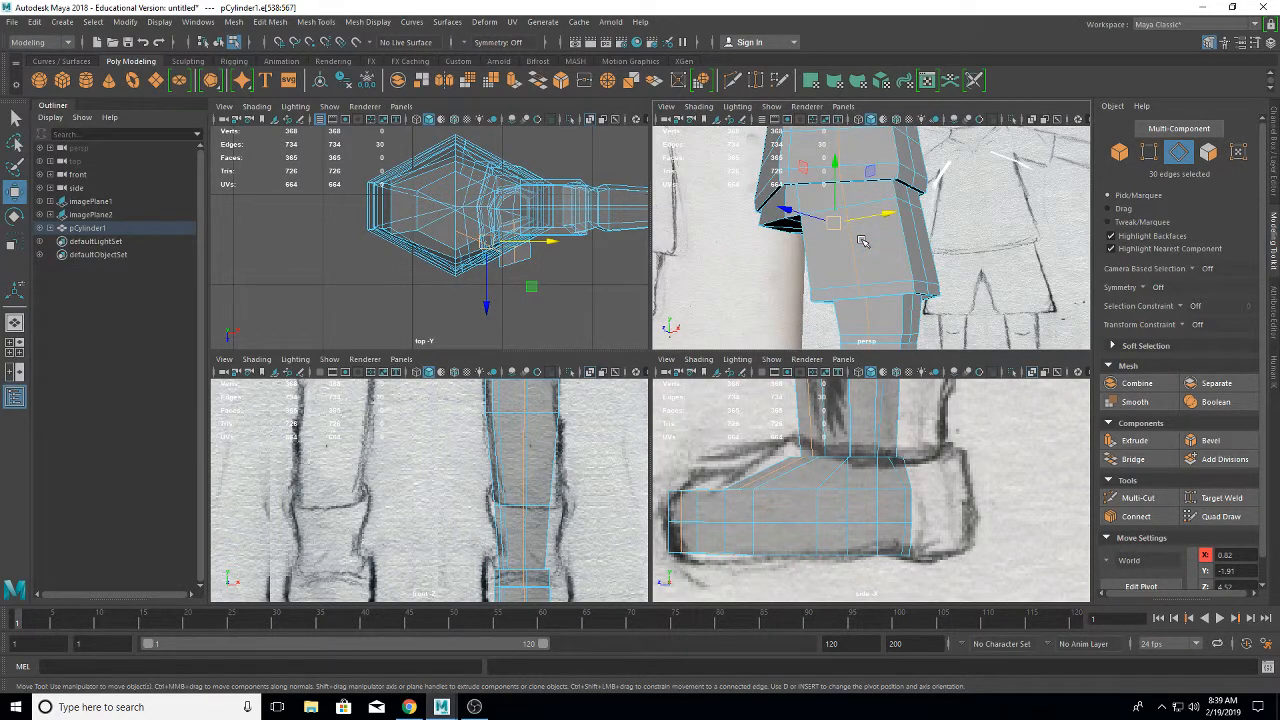
pyautogui.scroll(-2, 858, 239)
pyautogui.moveTo(531, 291); pyautogui.dragTo(533, 297)
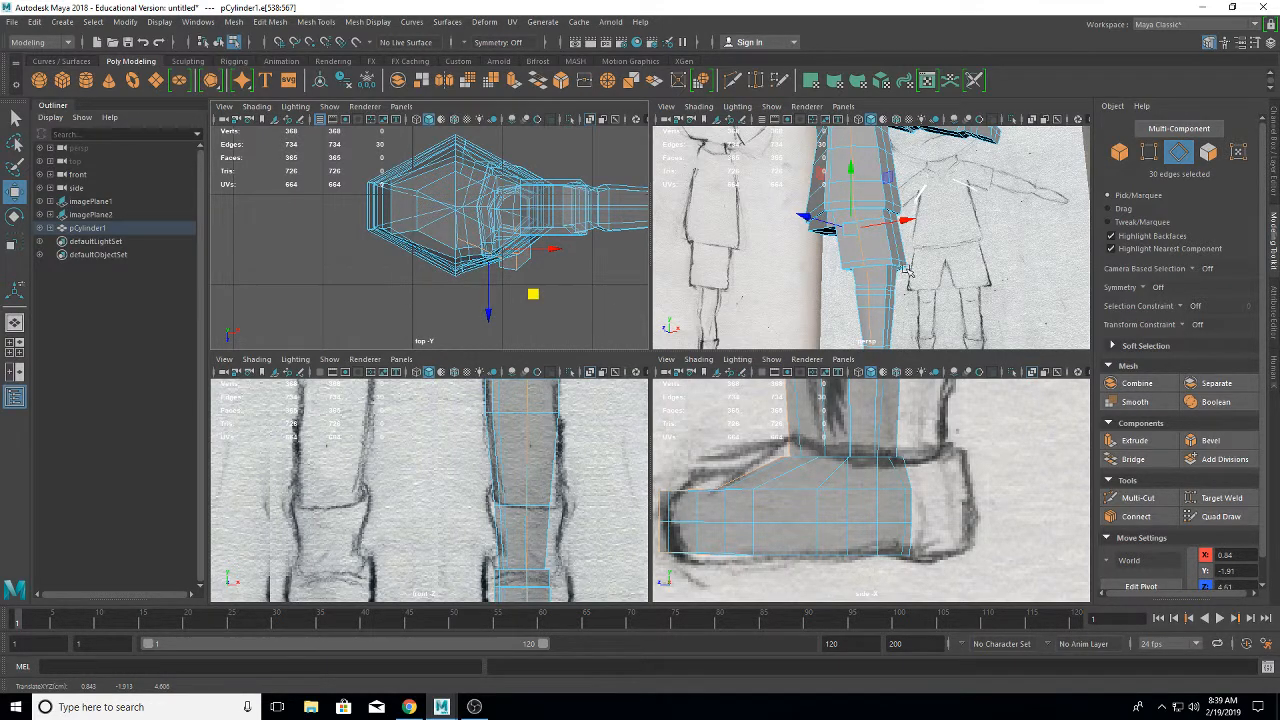
# - Move the middle sole vertex where the bridged strips meet toward the toe to about Z 4.27
pyautogui.moveTo(905, 268)
pyautogui.keyDown('alt'); pyautogui.mouseDown()
pyautogui.moveTo(808, 222)
pyautogui.moveTo(883, 262)
pyautogui.mouseUp(); pyautogui.keyUp('alt')
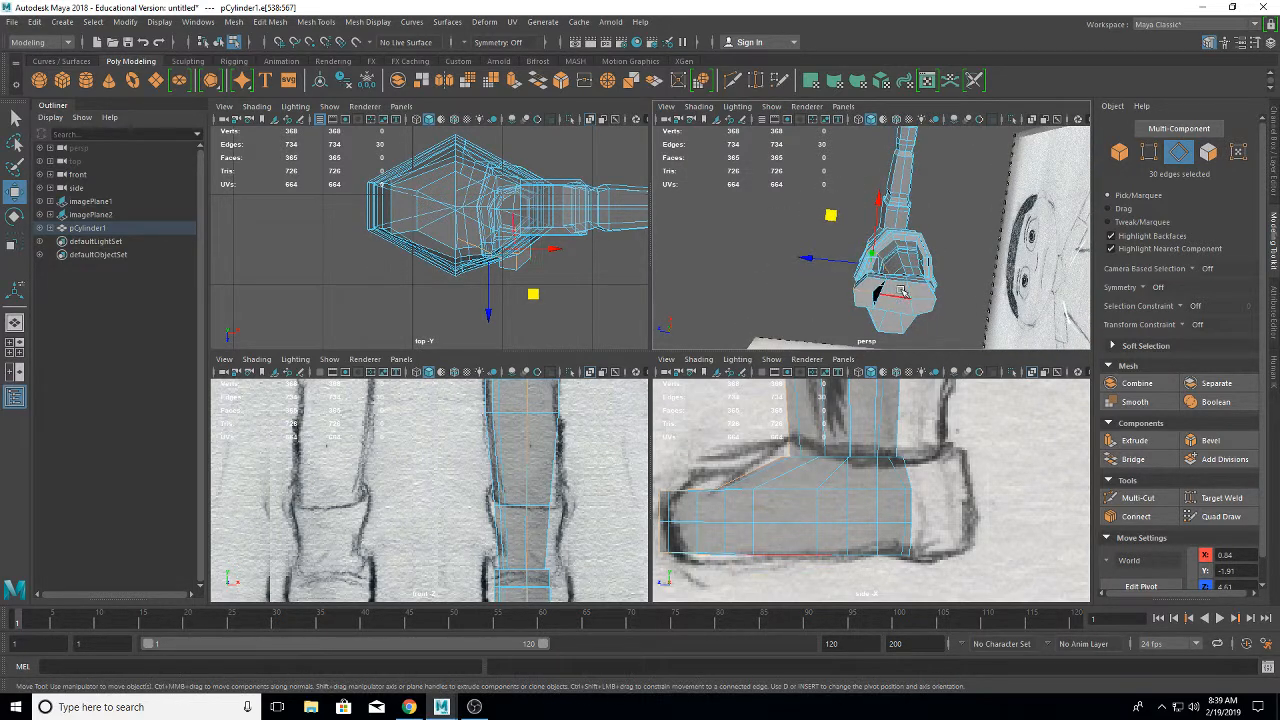
pyautogui.scroll(3, 898, 295)
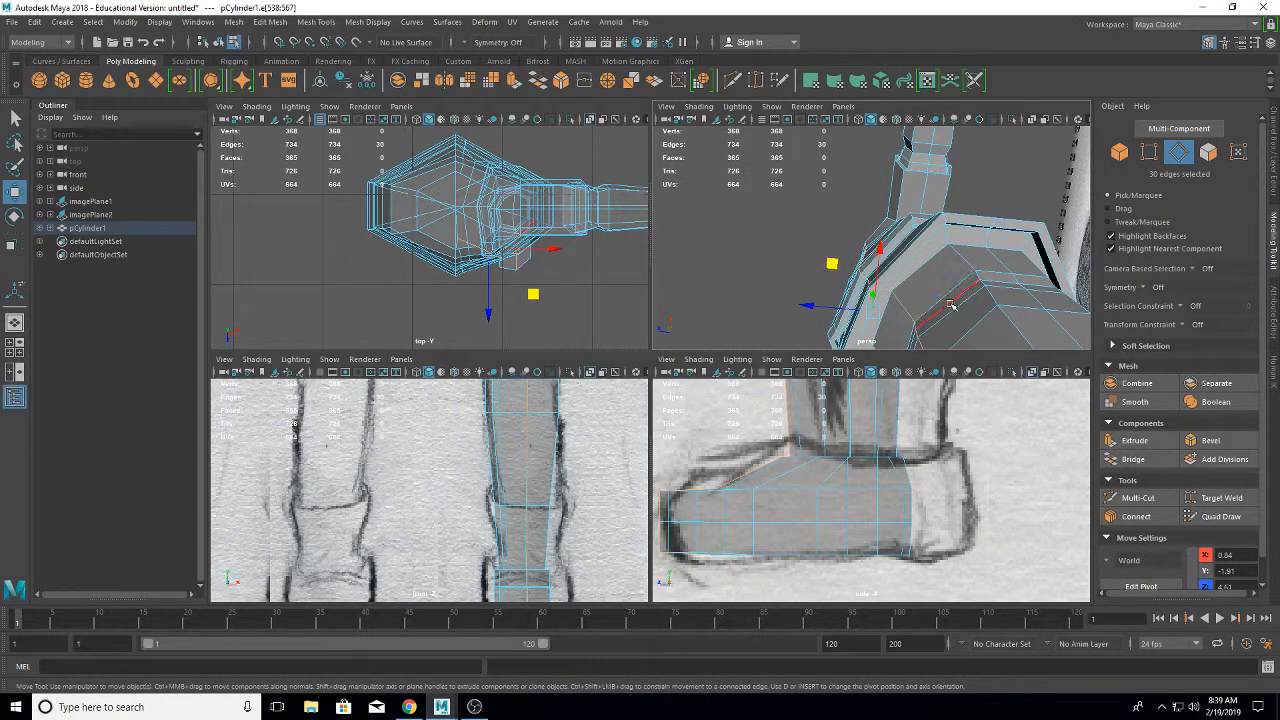
pyautogui.scroll(5, 858, 168)
pyautogui.scroll(-5, 858, 168)
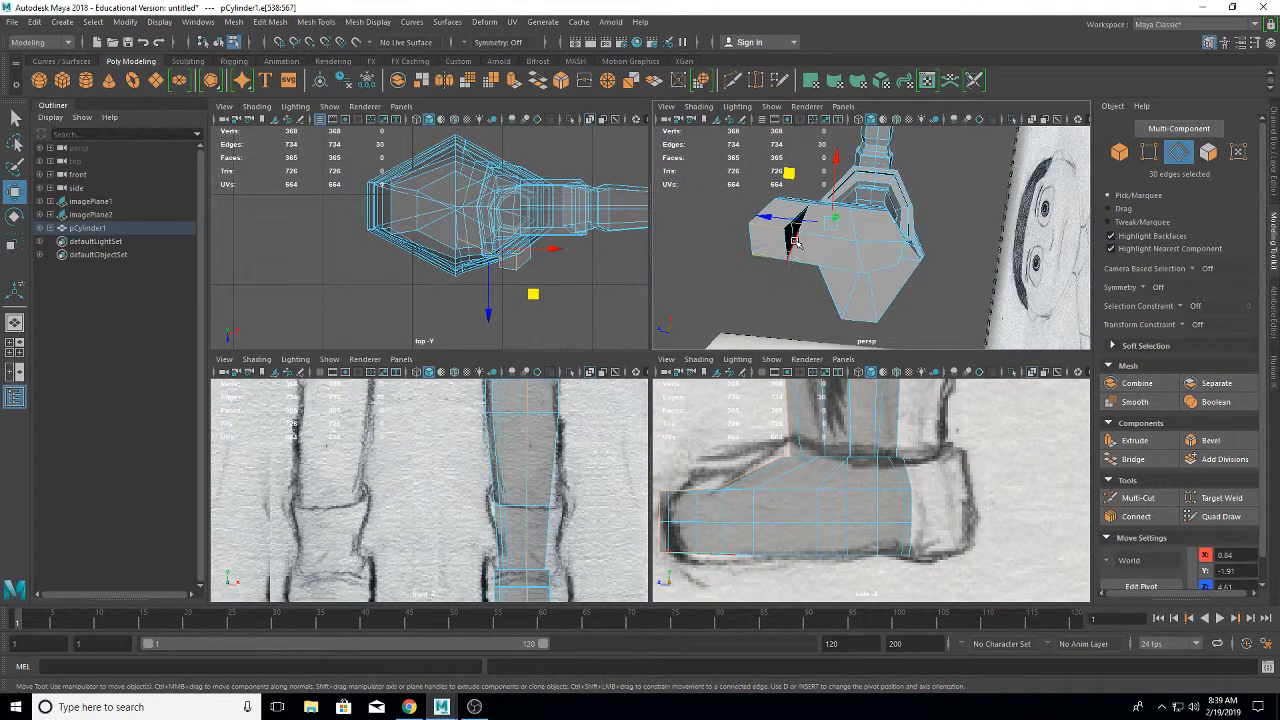
pyautogui.moveTo(840, 254); pyautogui.dragTo(791, 252, button='right')
pyautogui.click(859, 240)
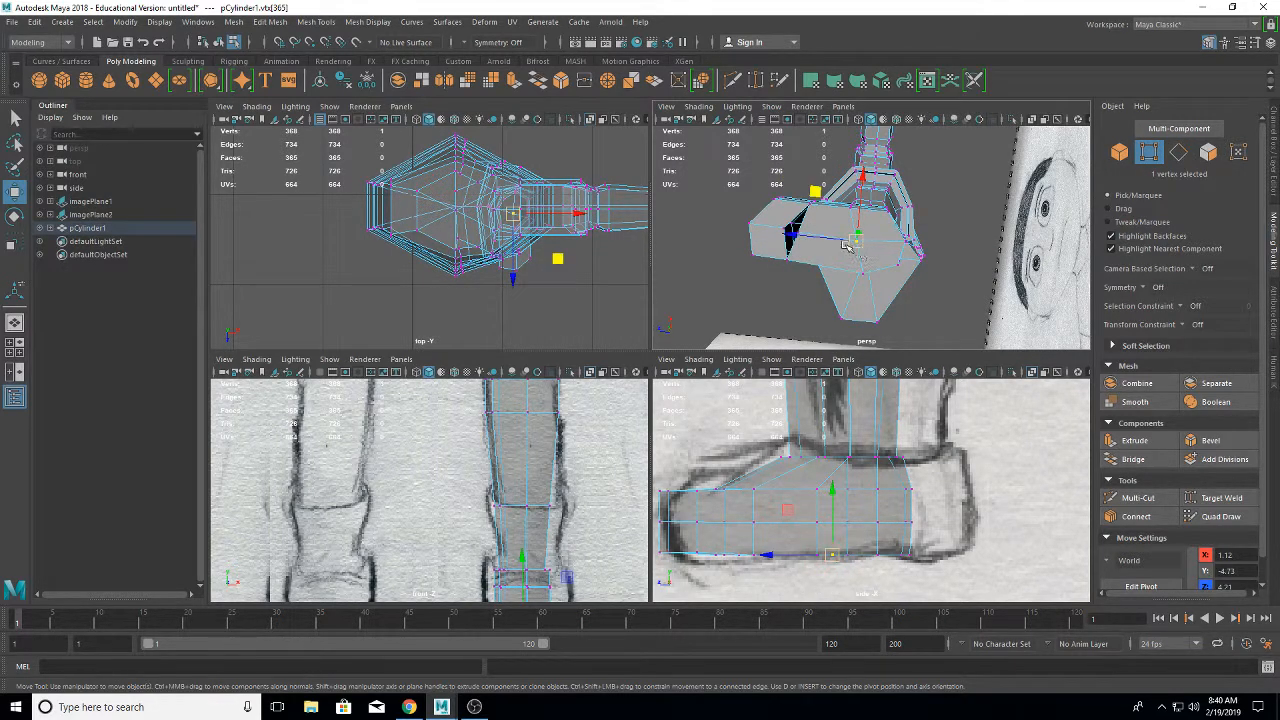
pyautogui.moveTo(793, 233); pyautogui.dragTo(789, 235)
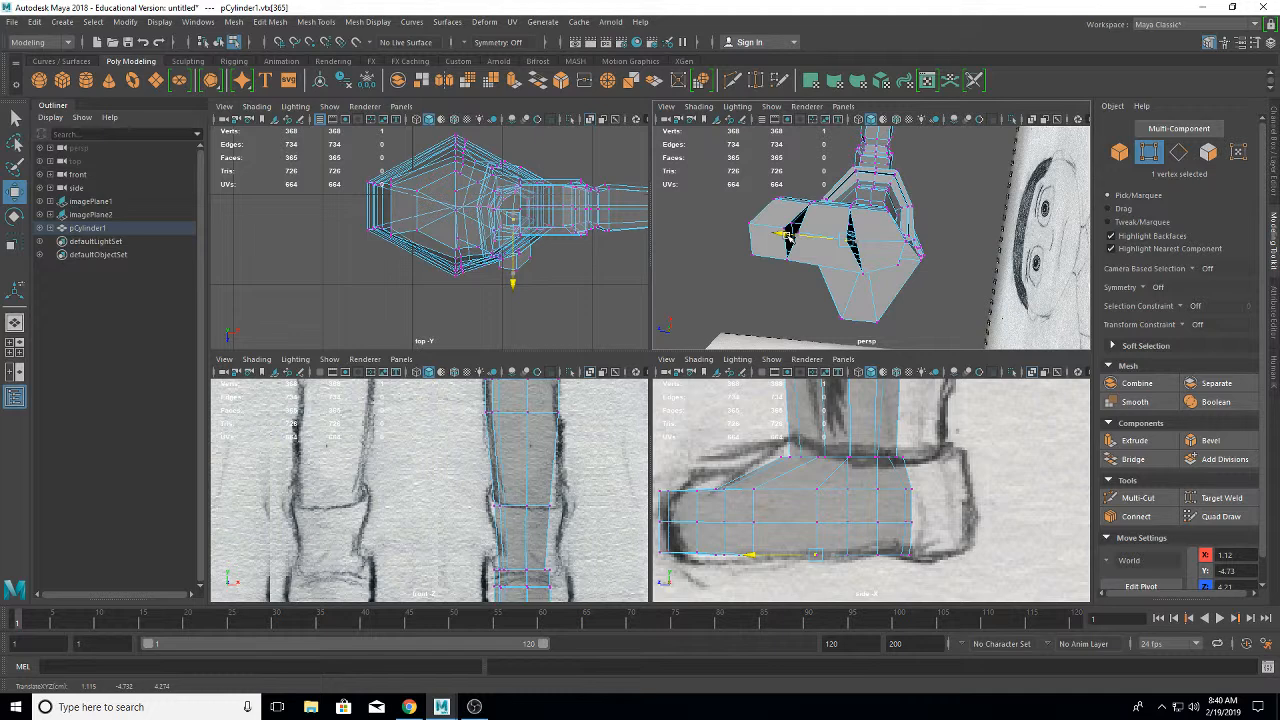
# - Weld the split middle vertices across the gaps in the shoe sole using Target Weld
pyautogui.click(1221, 497)
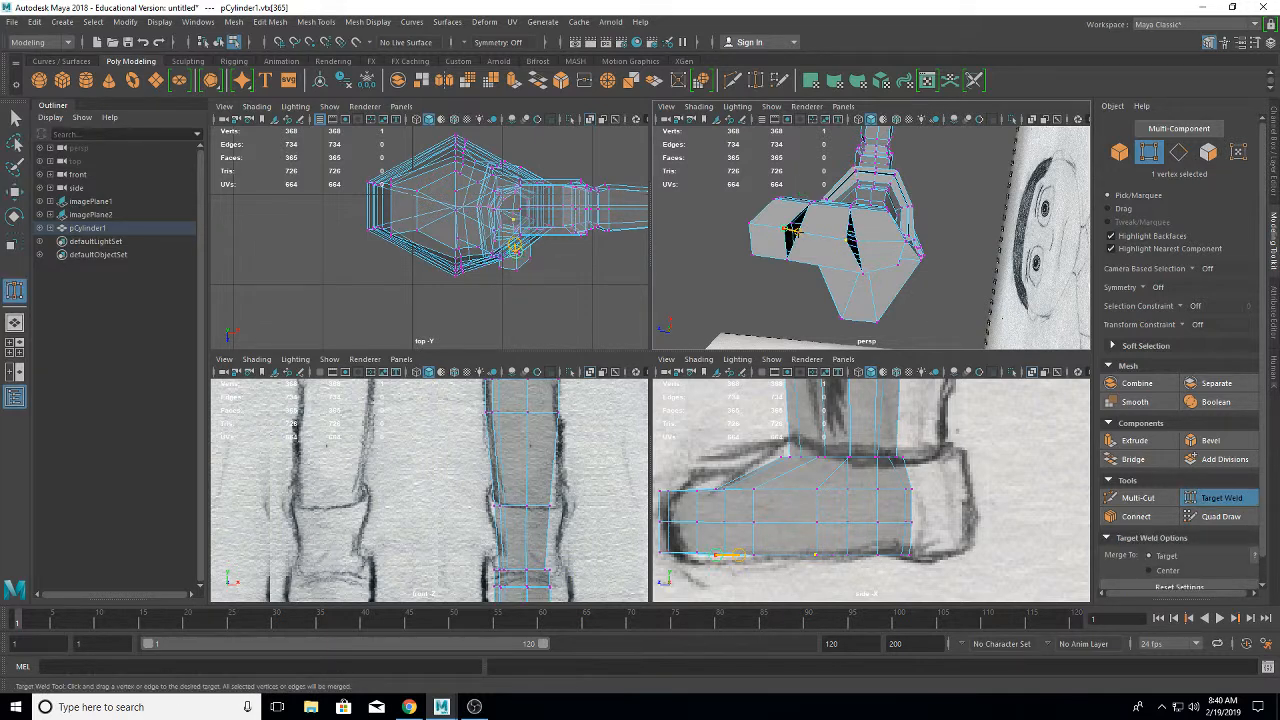
pyautogui.moveTo(792, 230); pyautogui.dragTo(800, 233)
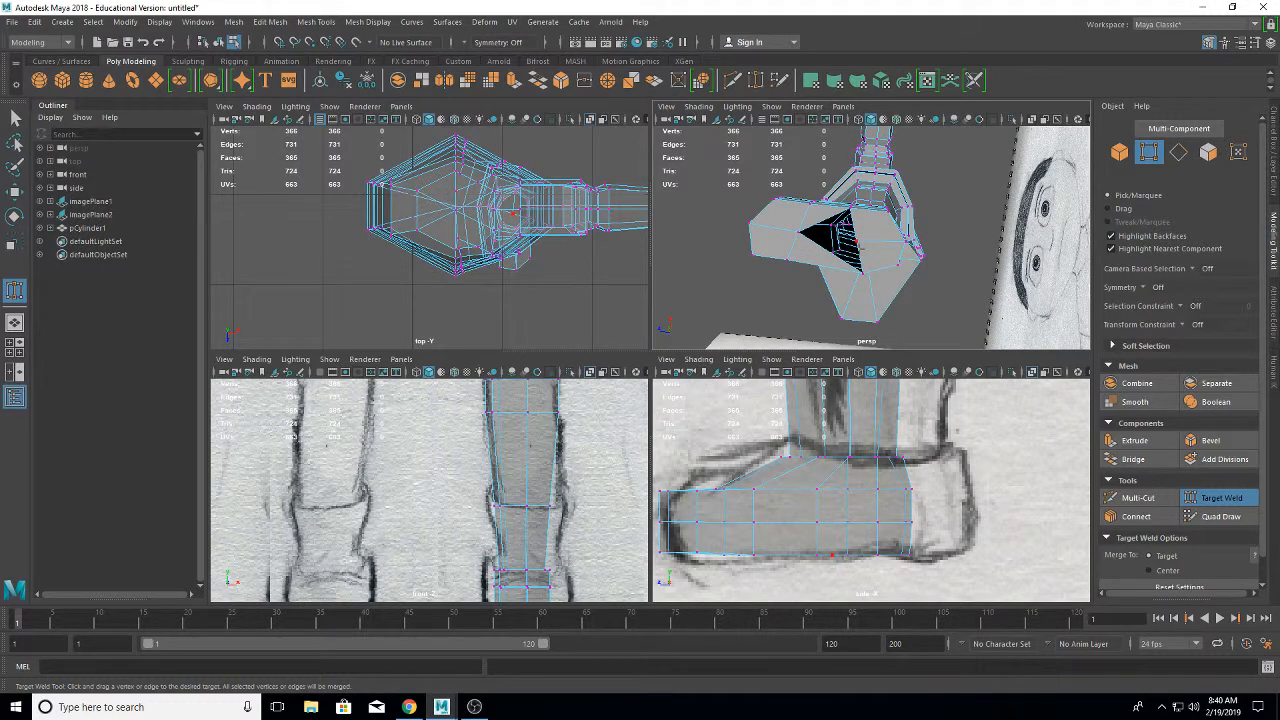
pyautogui.hotkey('ctrl', 'z')
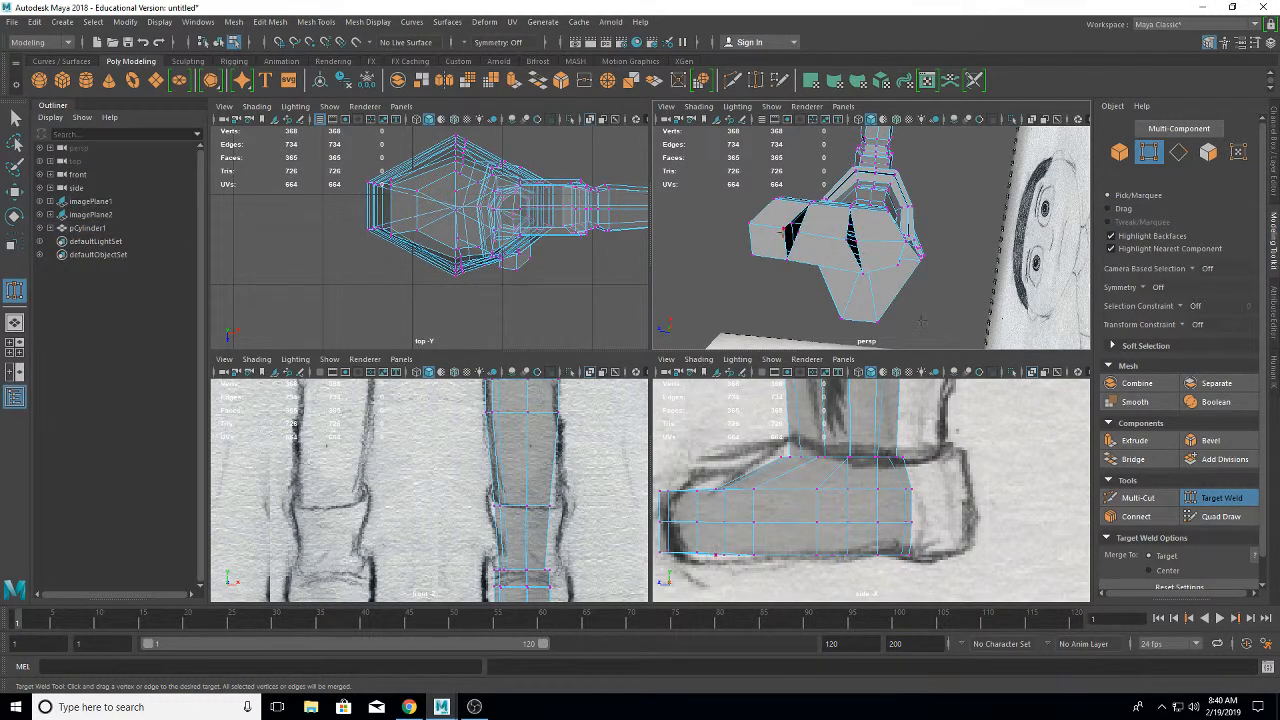
pyautogui.moveTo(785, 227); pyautogui.dragTo(963, 302)
# - Move the inner front vertical edge loop of the leg back to about Z 4.40
pyautogui.moveTo(963, 303); pyautogui.dragTo(968, 265, button='right')
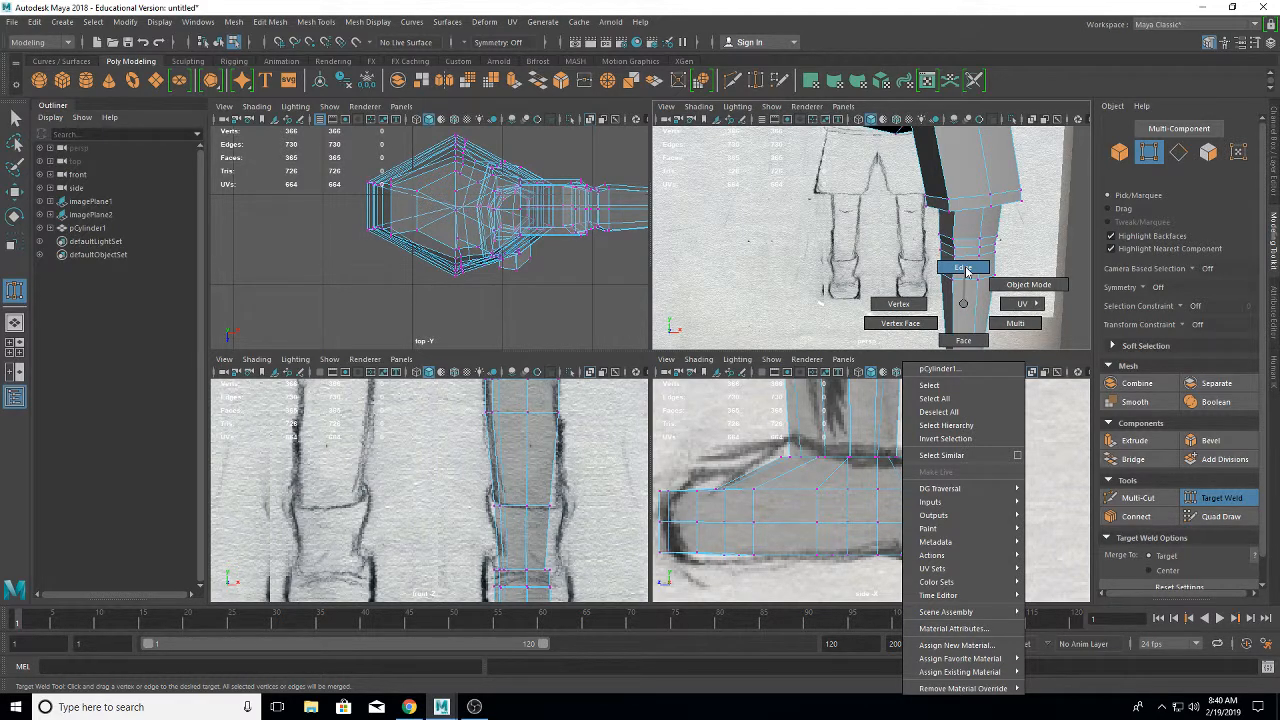
pyautogui.moveTo(966, 270); pyautogui.dragTo(966, 270, button='right')
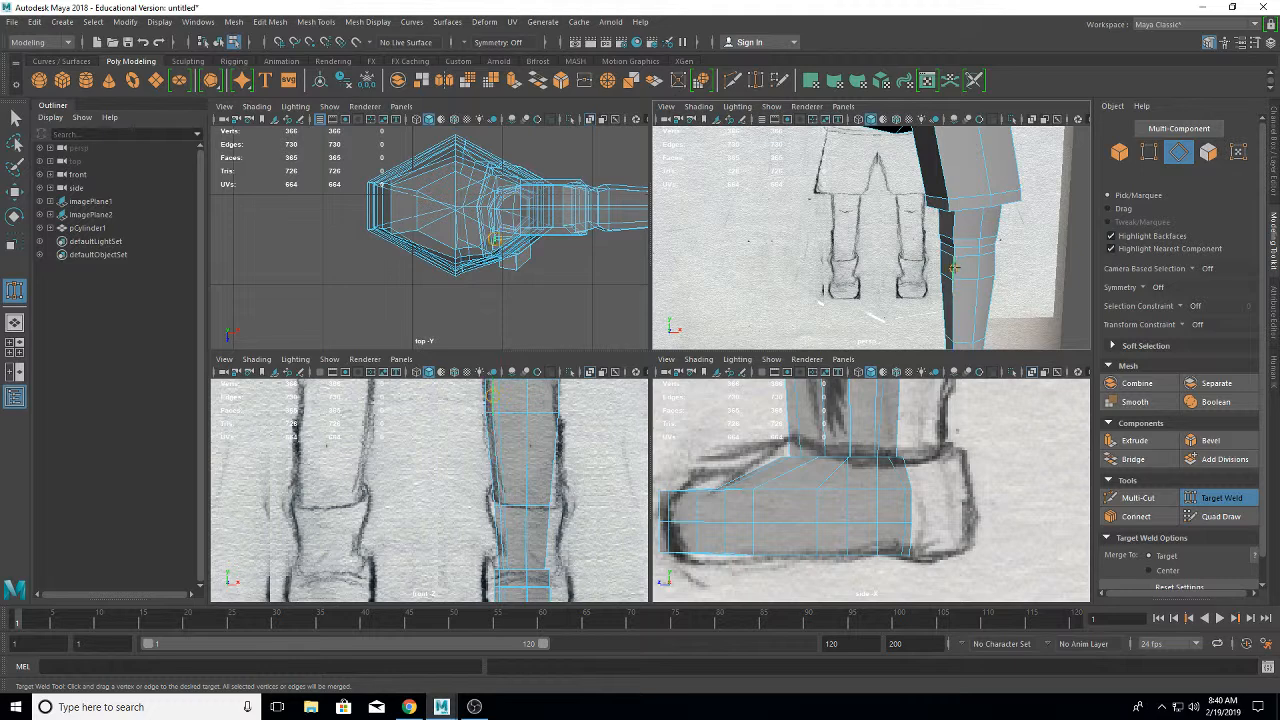
pyautogui.press('q')
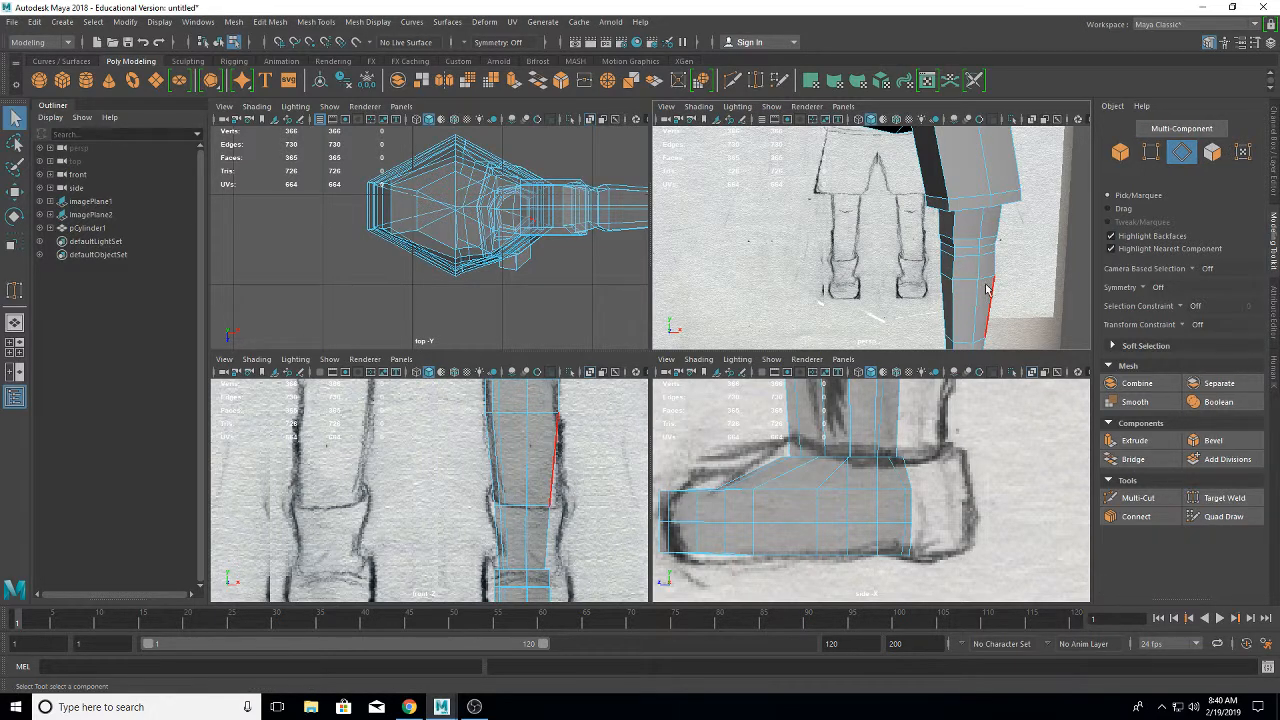
pyautogui.doubleClick(956, 276)
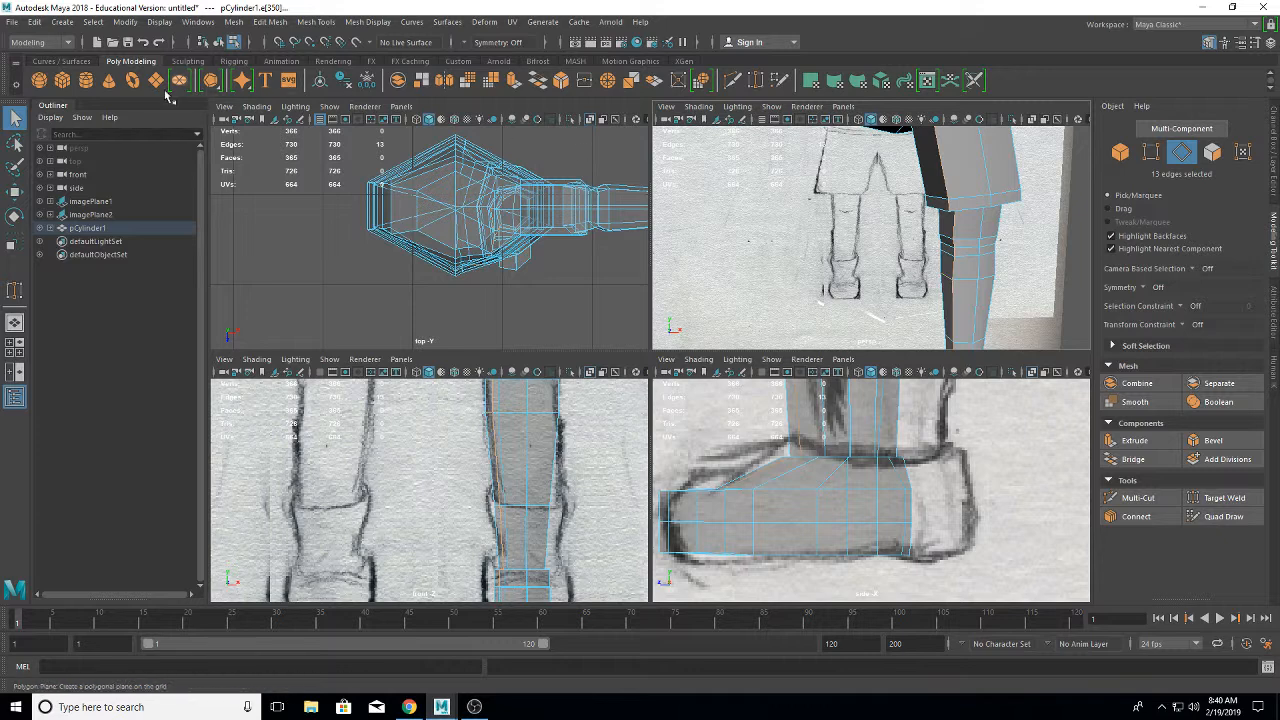
pyautogui.click(15, 190)
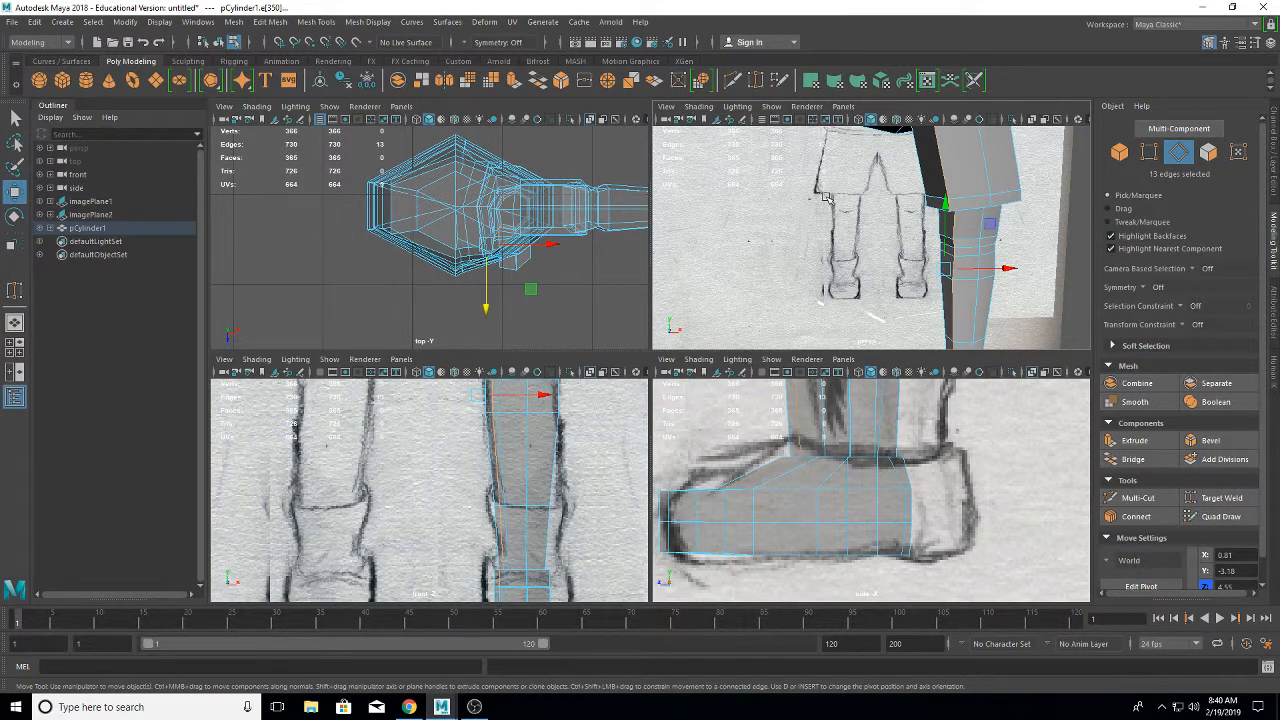
pyautogui.moveTo(840, 222)
pyautogui.keyDown('alt'); pyautogui.mouseDown()
pyautogui.moveTo(675, 243)
pyautogui.moveTo(830, 238)
pyautogui.mouseUp(); pyautogui.keyUp('alt')
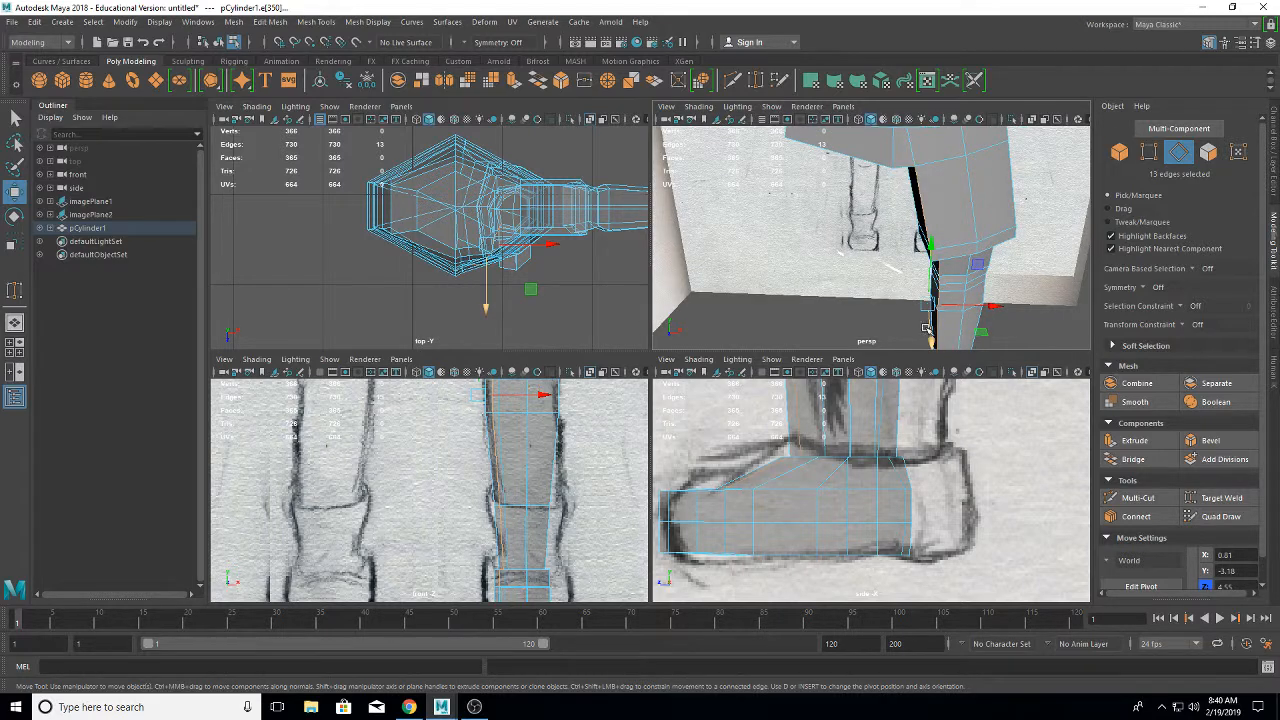
pyautogui.moveTo(932, 336); pyautogui.dragTo(930, 327)
# - Examine the edges and closely spaced vertices at the front of the shirt hem above the leg
pyautogui.keyDown('alt'); pyautogui.moveTo(932, 213); pyautogui.dragTo(920, 295, button='middle'); pyautogui.keyUp('alt')
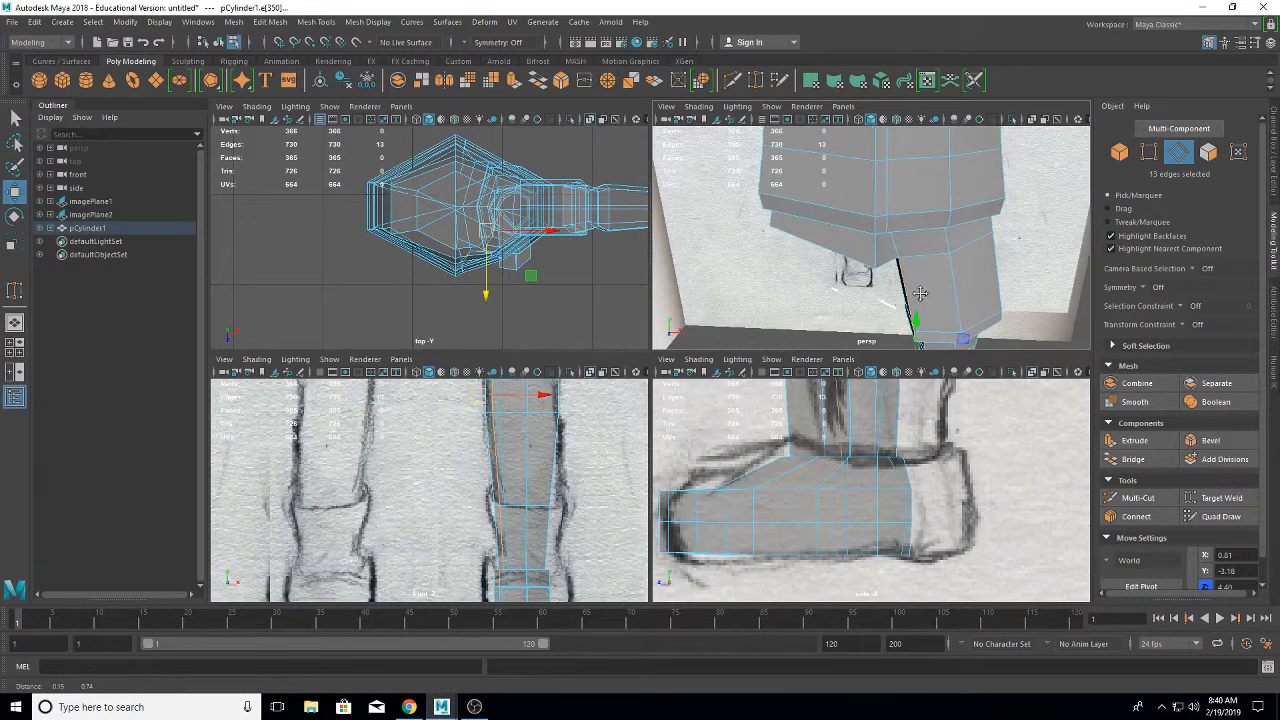
pyautogui.click(895, 250)
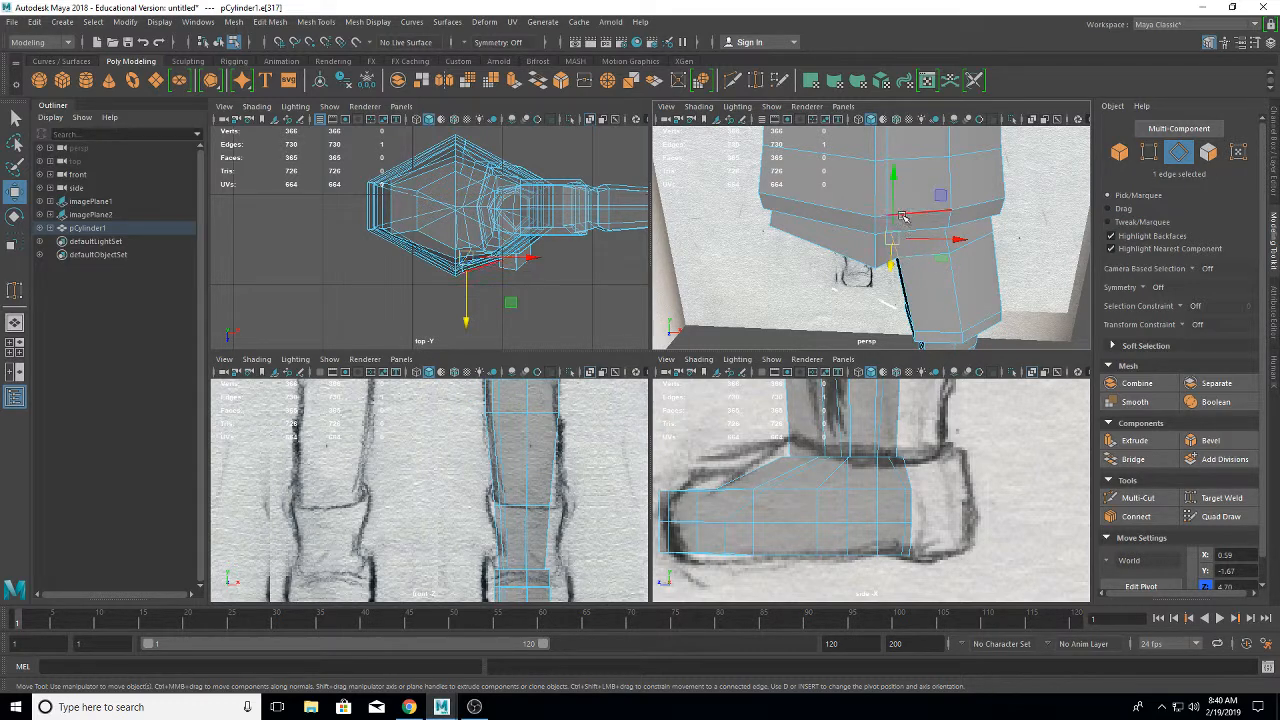
pyautogui.keyDown('alt'); pyautogui.moveTo(924, 260); pyautogui.dragTo(968, 235); pyautogui.keyUp('alt')
pyautogui.keyDown('alt'); pyautogui.moveTo(968, 235); pyautogui.dragTo(942, 298, button='middle'); pyautogui.keyUp('alt')
pyautogui.scroll(5, 944, 241)
pyautogui.scroll(-5, 944, 241)
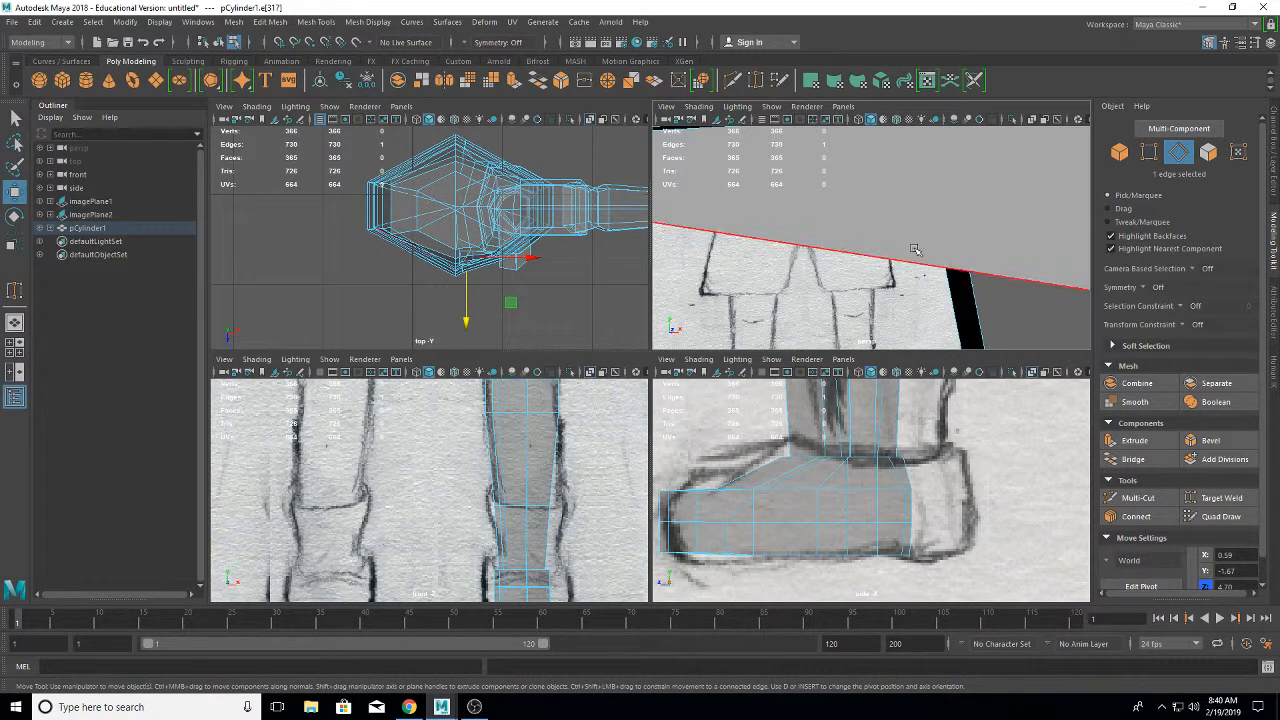
pyautogui.keyDown('alt'); pyautogui.moveTo(1012, 214); pyautogui.dragTo(953, 238); pyautogui.keyUp('alt')
pyautogui.moveTo(953, 238); pyautogui.dragTo(924, 229, button='right')
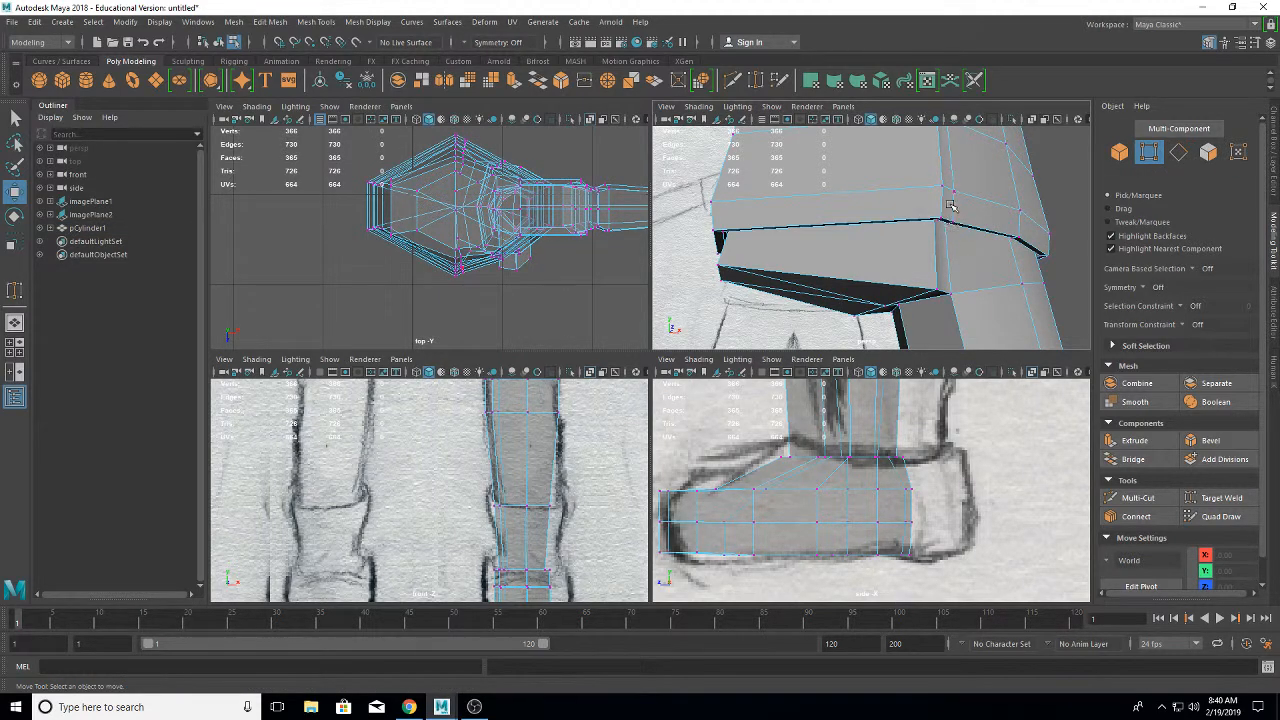
pyautogui.moveTo(950, 186); pyautogui.dragTo(975, 247)
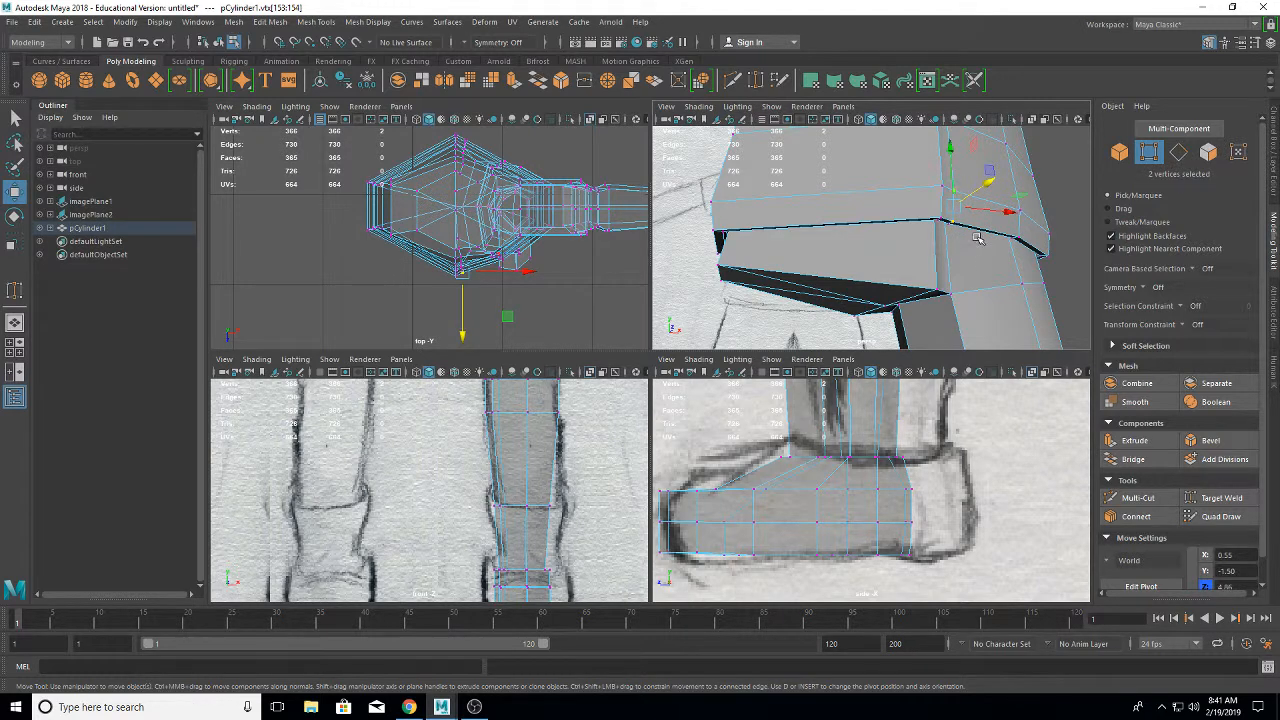
pyautogui.click(953, 237)
pyautogui.scroll(5, 955, 234)
pyautogui.keyDown('alt'); pyautogui.moveTo(988, 231); pyautogui.dragTo(897, 241, button='middle'); pyautogui.keyUp('alt')
pyautogui.click(878, 229)
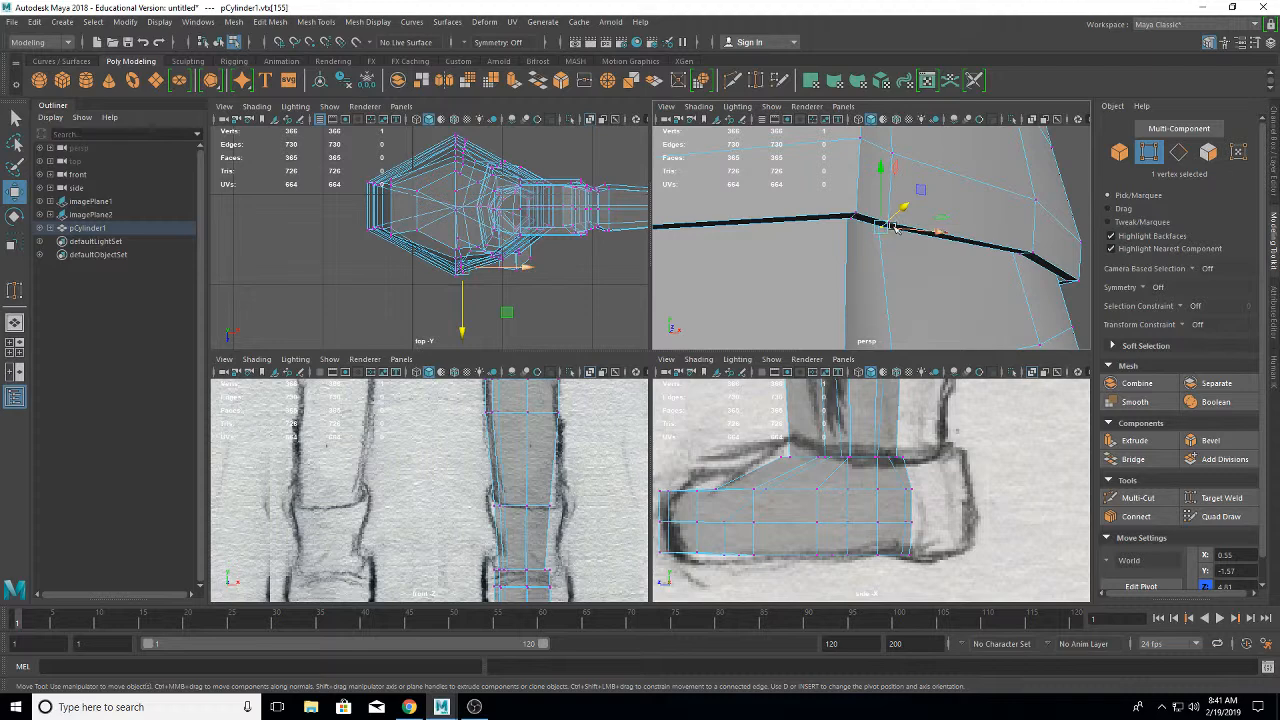
pyautogui.scroll(4, 919, 218)
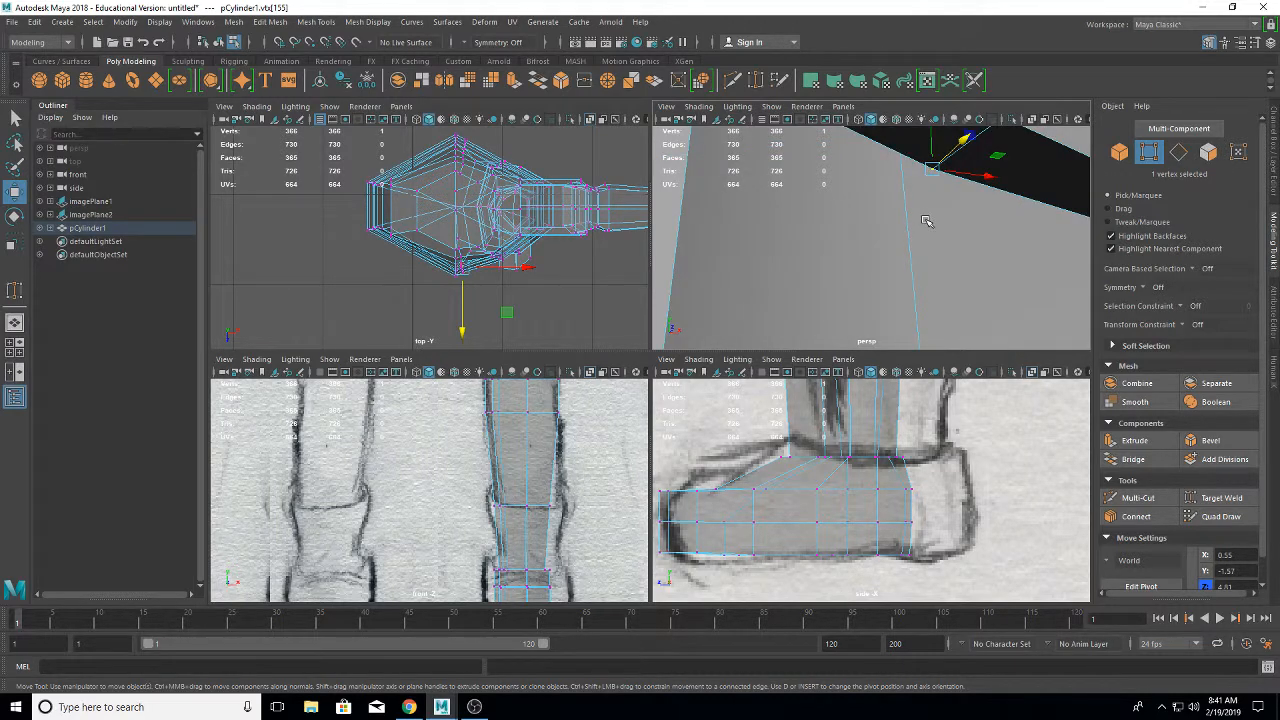
pyautogui.keyDown('alt'); pyautogui.moveTo(926, 220); pyautogui.dragTo(917, 254); pyautogui.keyUp('alt')
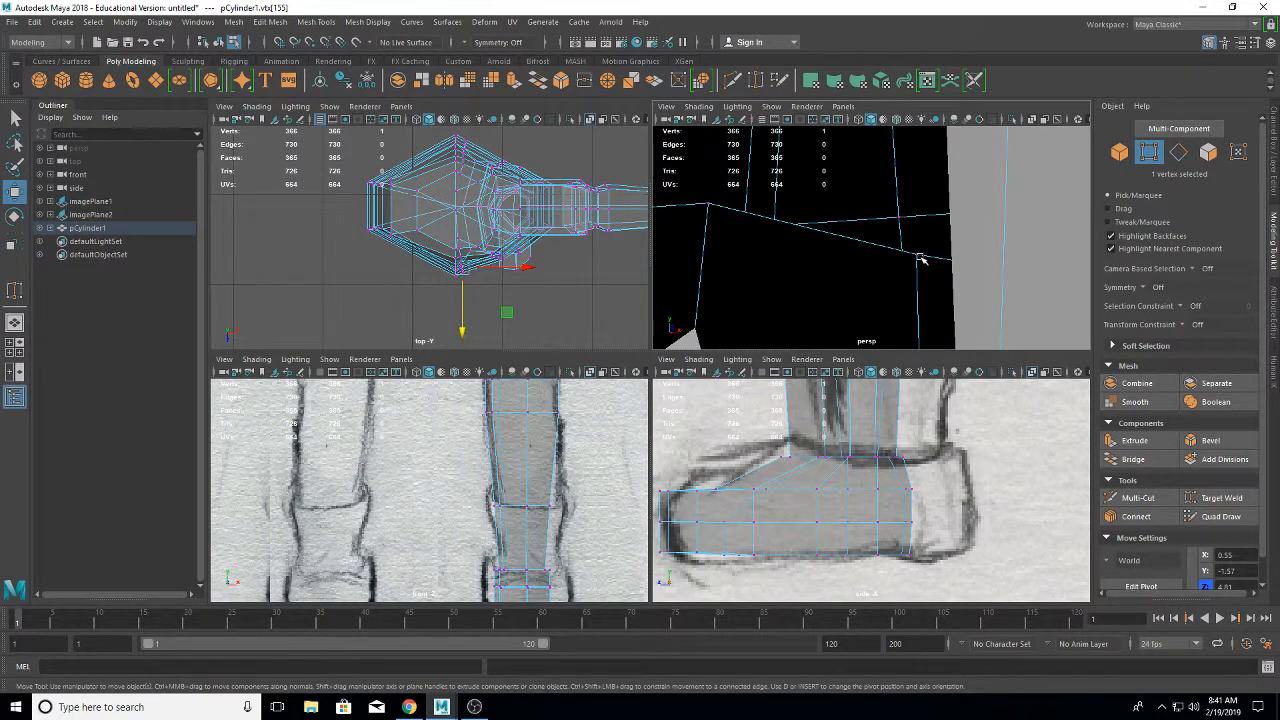
pyautogui.scroll(-2, 921, 258)
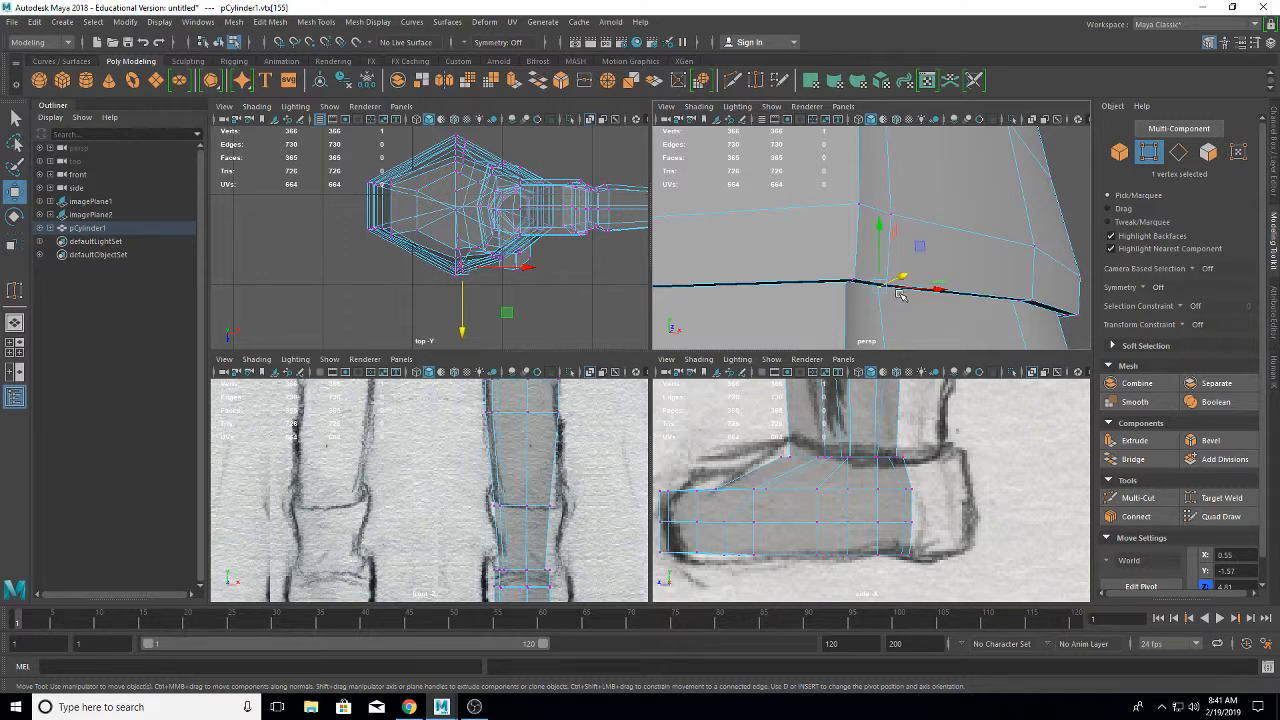
# - Pull the vertex just above the front shirt hem and the hem vertex directly below it slightly forward
pyautogui.click(890, 212)
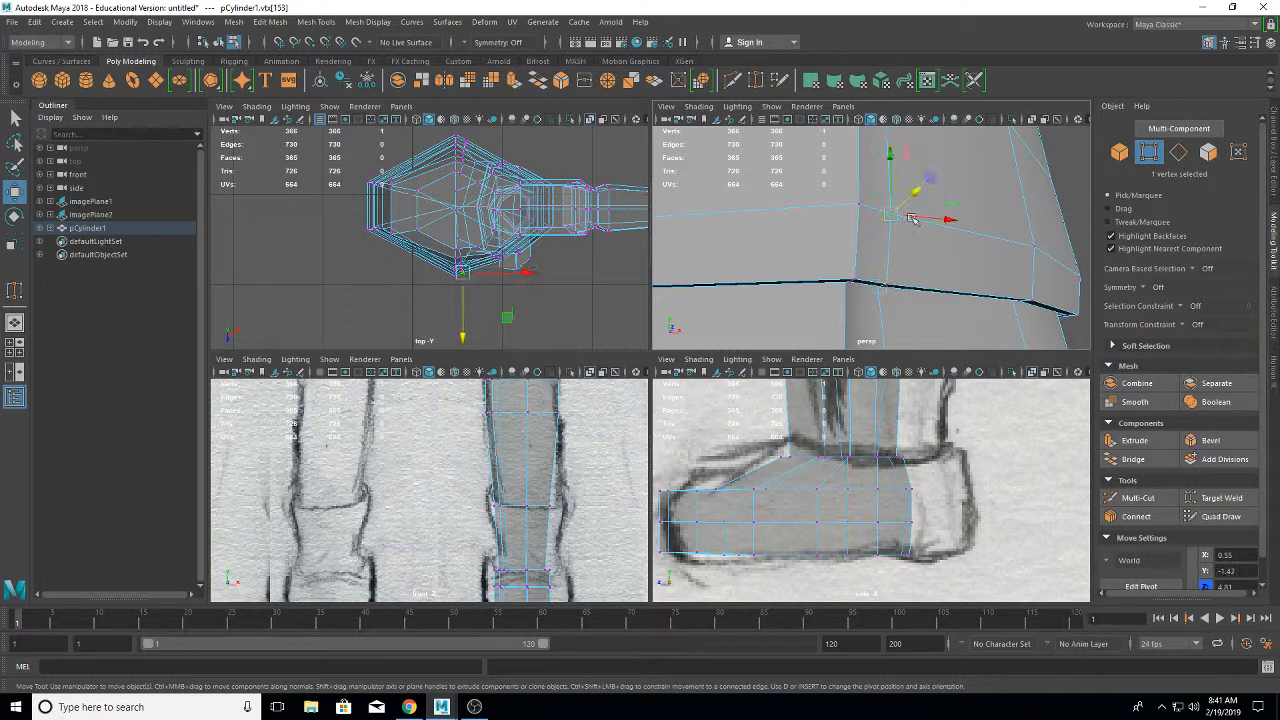
pyautogui.moveTo(913, 188); pyautogui.dragTo(918, 183)
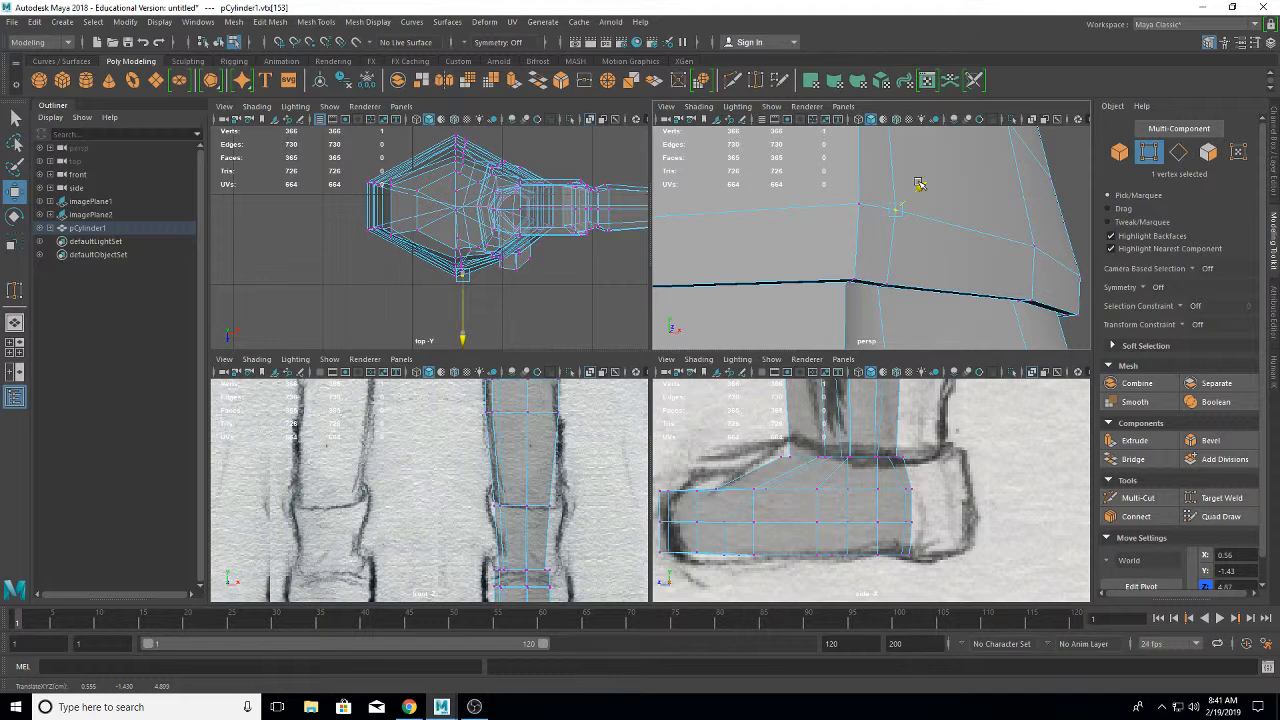
pyautogui.moveTo(918, 185); pyautogui.dragTo(919, 185)
pyautogui.click(889, 285)
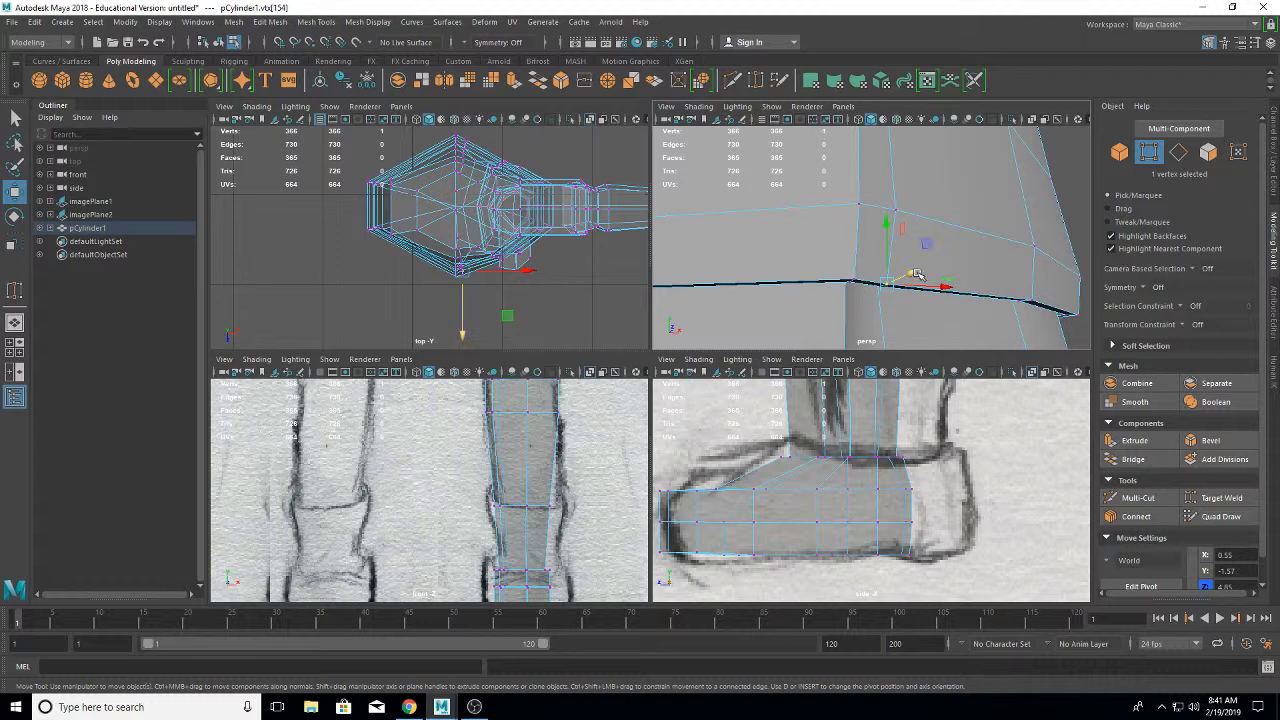
pyautogui.moveTo(918, 269); pyautogui.dragTo(922, 267)
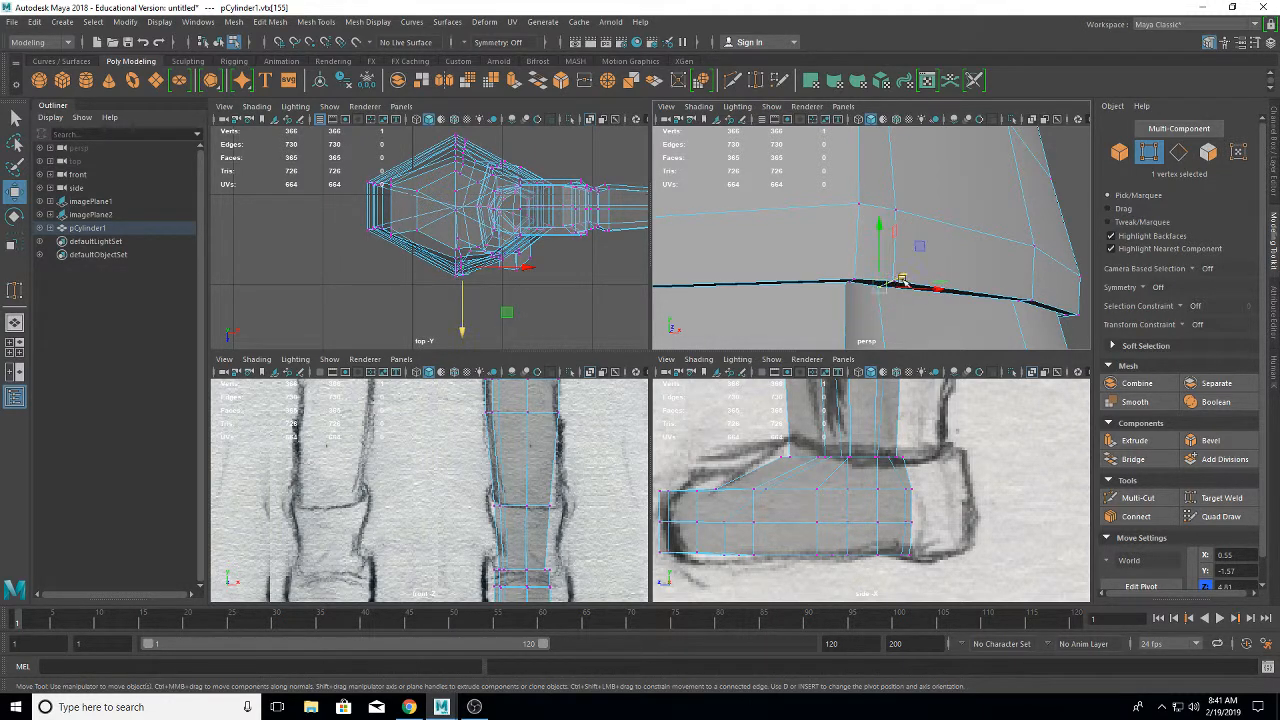
# - Pull the neighbouring inner vertex at the front of the shirt hem forward to about Z 4.85
pyautogui.click(904, 280)
pyautogui.moveTo(908, 277); pyautogui.dragTo(910, 277)
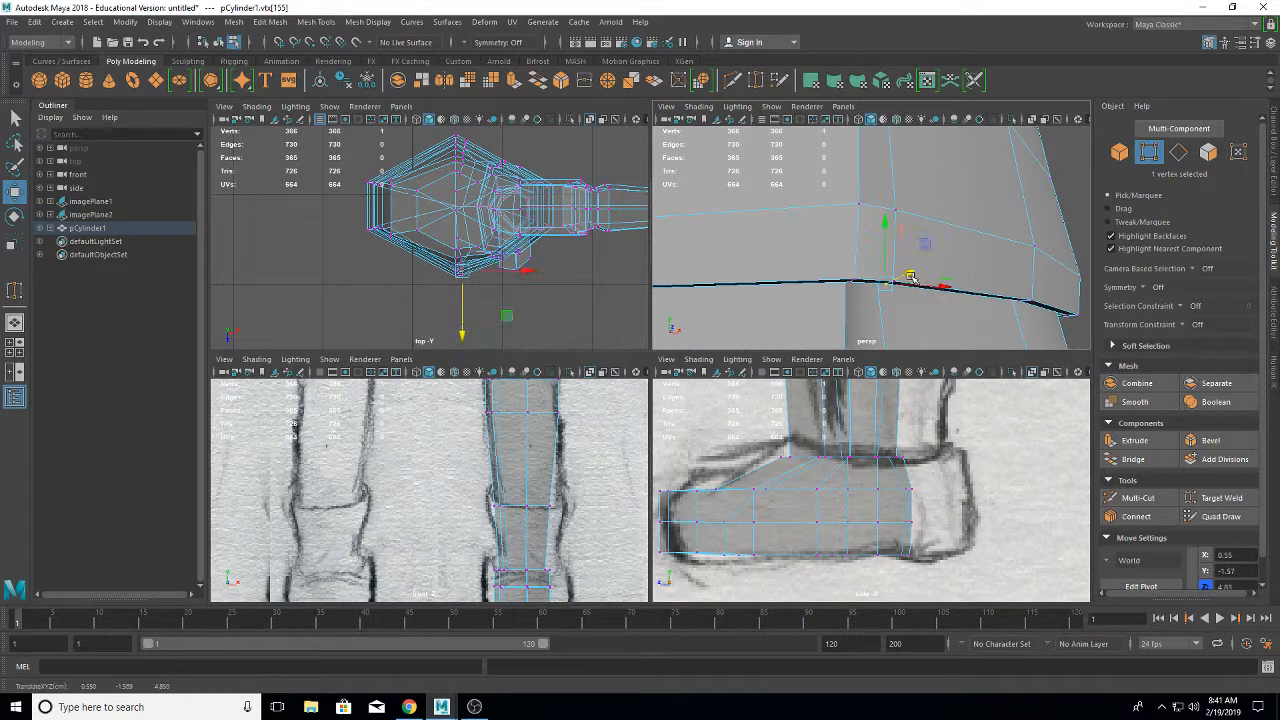
pyautogui.keyDown('alt'); pyautogui.moveTo(920, 329); pyautogui.dragTo(875, 291); pyautogui.keyUp('alt')
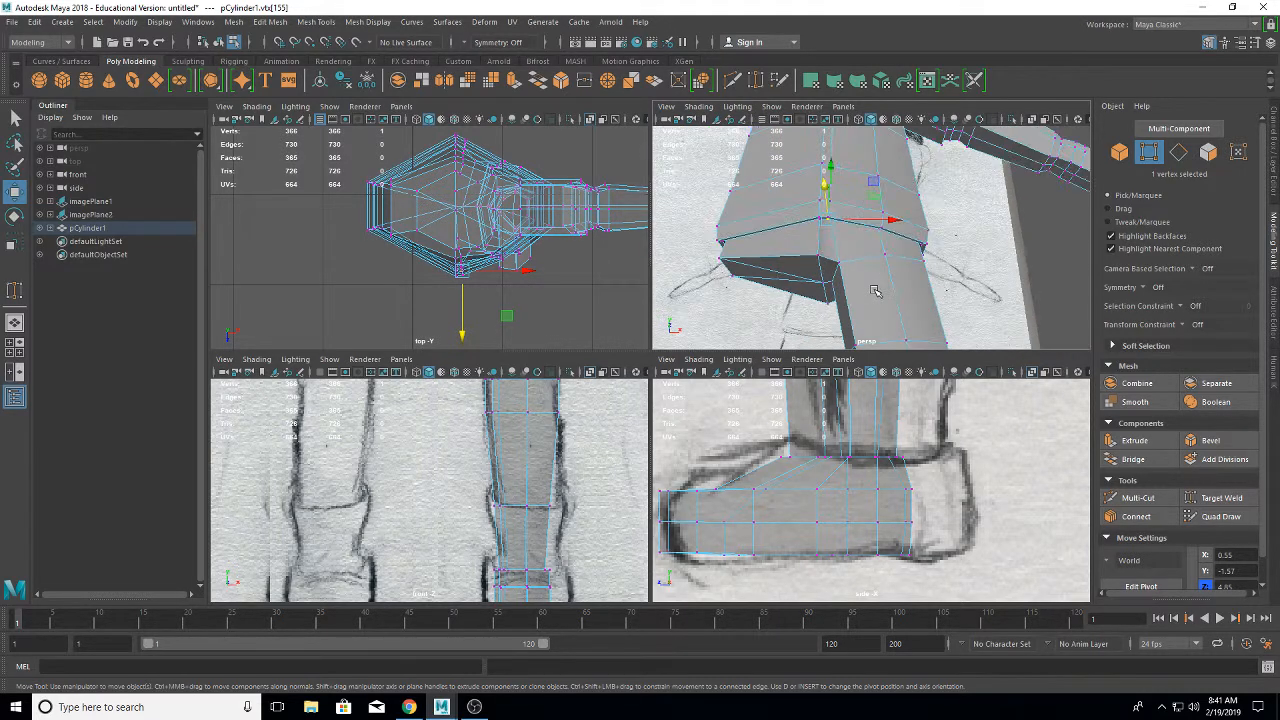
# - Pull the vertex at the inner top of the leg, just below the front shirt hem, forward to about Z 4.75
pyautogui.click(837, 261)
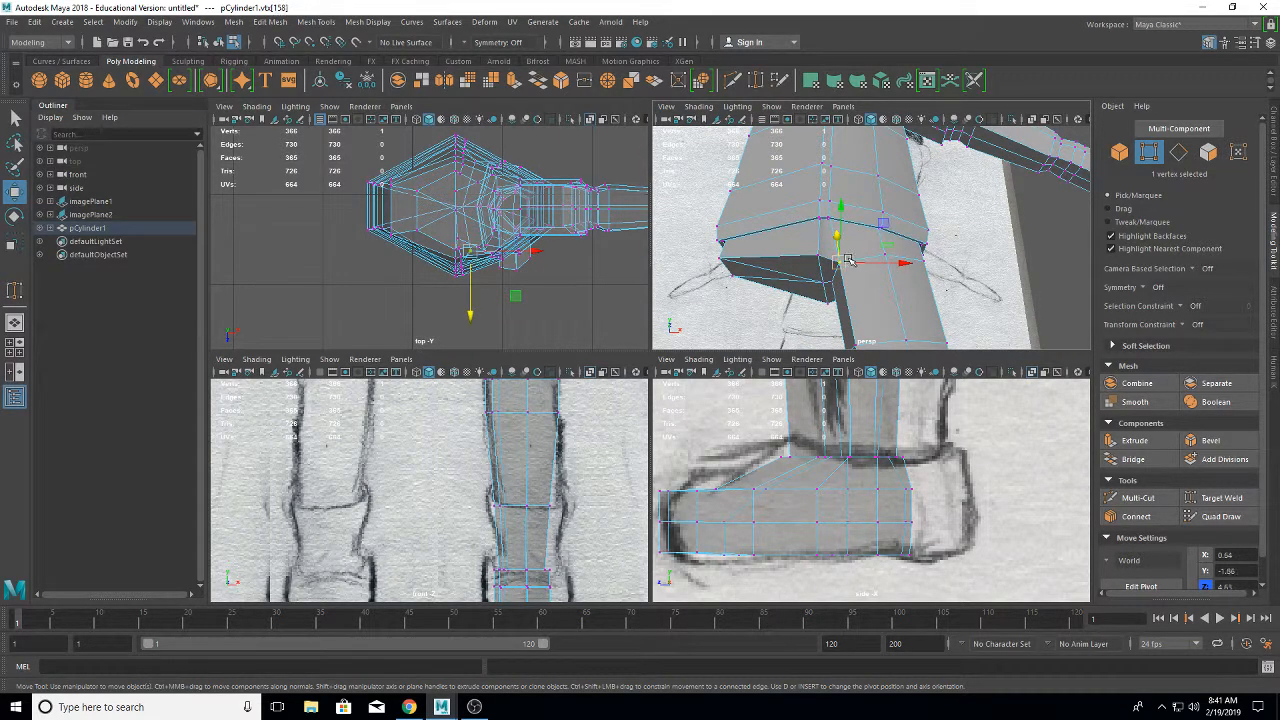
pyautogui.keyDown('alt'); pyautogui.moveTo(866, 262); pyautogui.dragTo(968, 349); pyautogui.keyUp('alt')
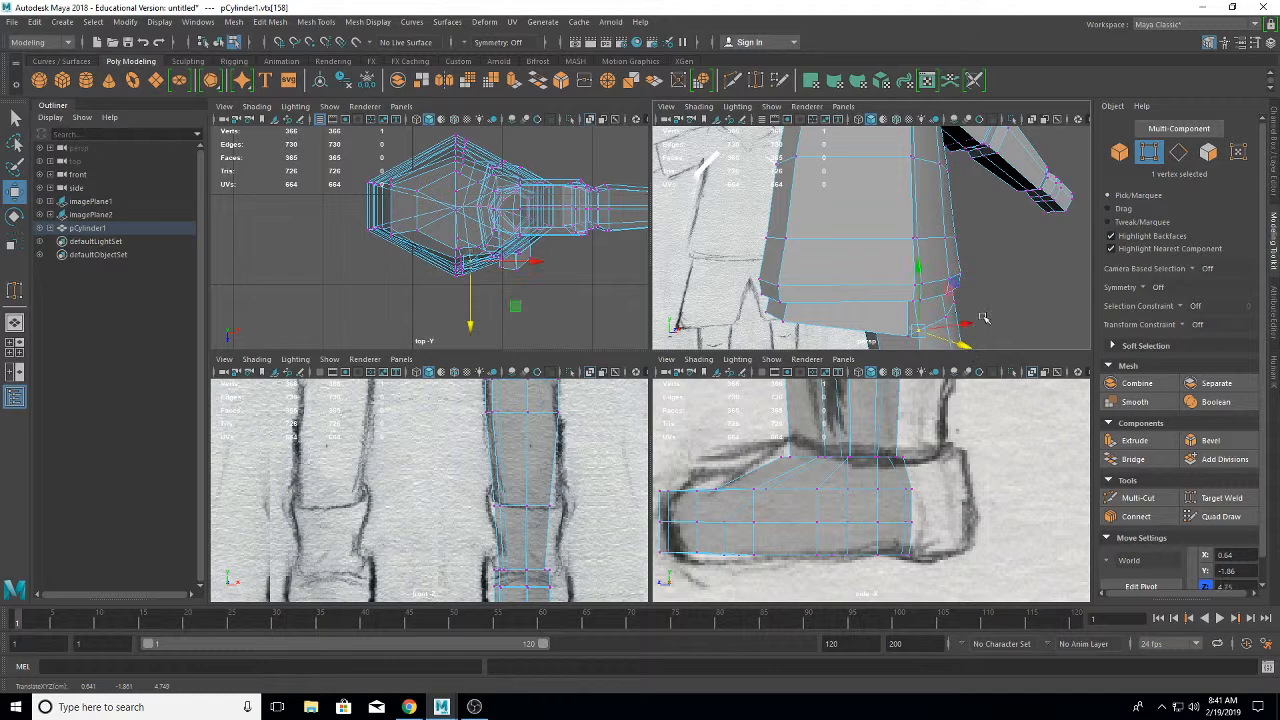
pyautogui.keyDown('alt'); pyautogui.moveTo(980, 318); pyautogui.dragTo(961, 222, button='middle'); pyautogui.keyUp('alt')
pyautogui.keyDown('alt'); pyautogui.moveTo(945, 271); pyautogui.dragTo(932, 275, button='middle'); pyautogui.keyUp('alt')
pyautogui.keyDown('alt'); pyautogui.moveTo(931, 275); pyautogui.dragTo(767, 300); pyautogui.keyUp('alt')
# - Turn on the smooth mesh preview and examine how the leg and shirt compare with the front reference drawing
pyautogui.press('3')
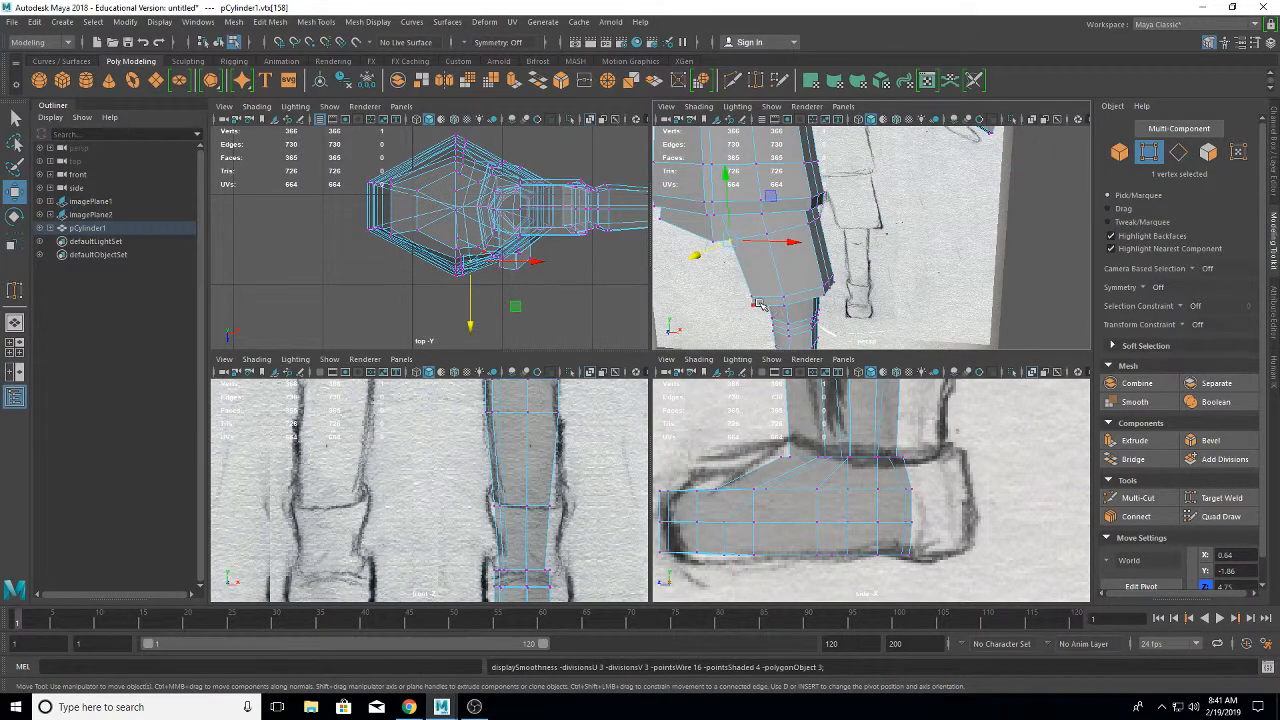
pyautogui.scroll(-6, 823, 275)
pyautogui.scroll(4, 820, 266)
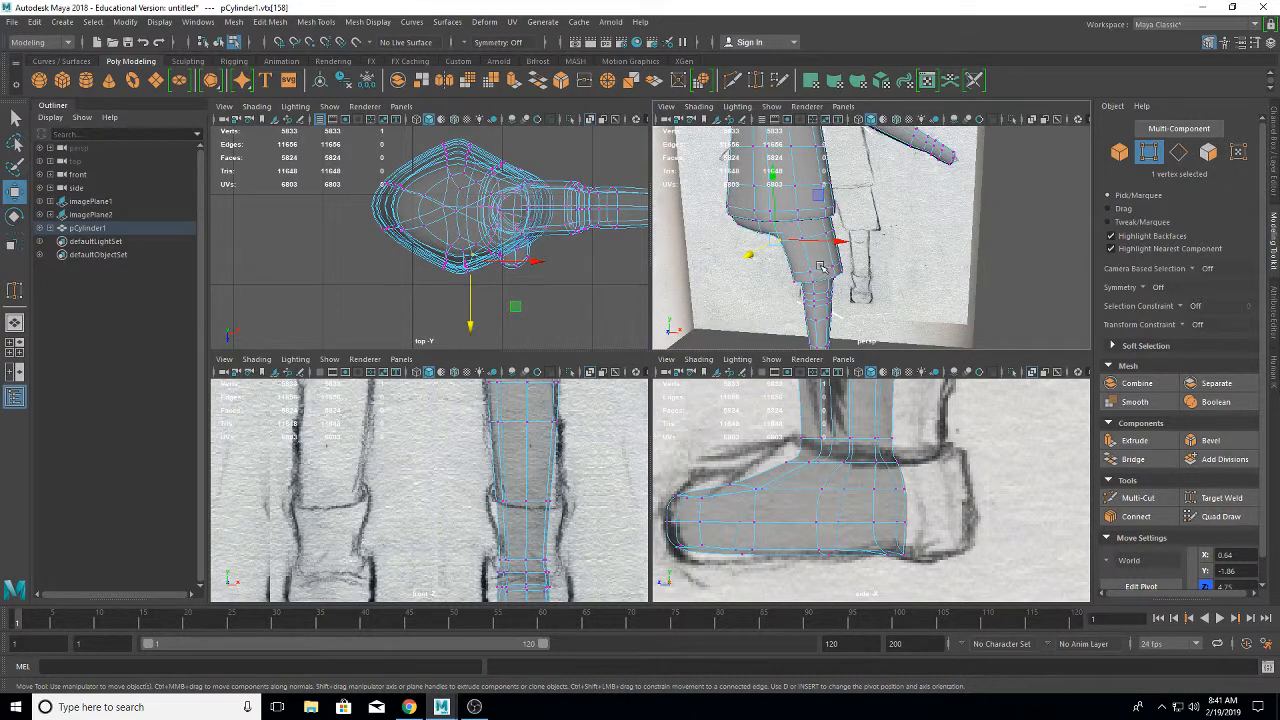
pyautogui.scroll(-3, 852, 271)
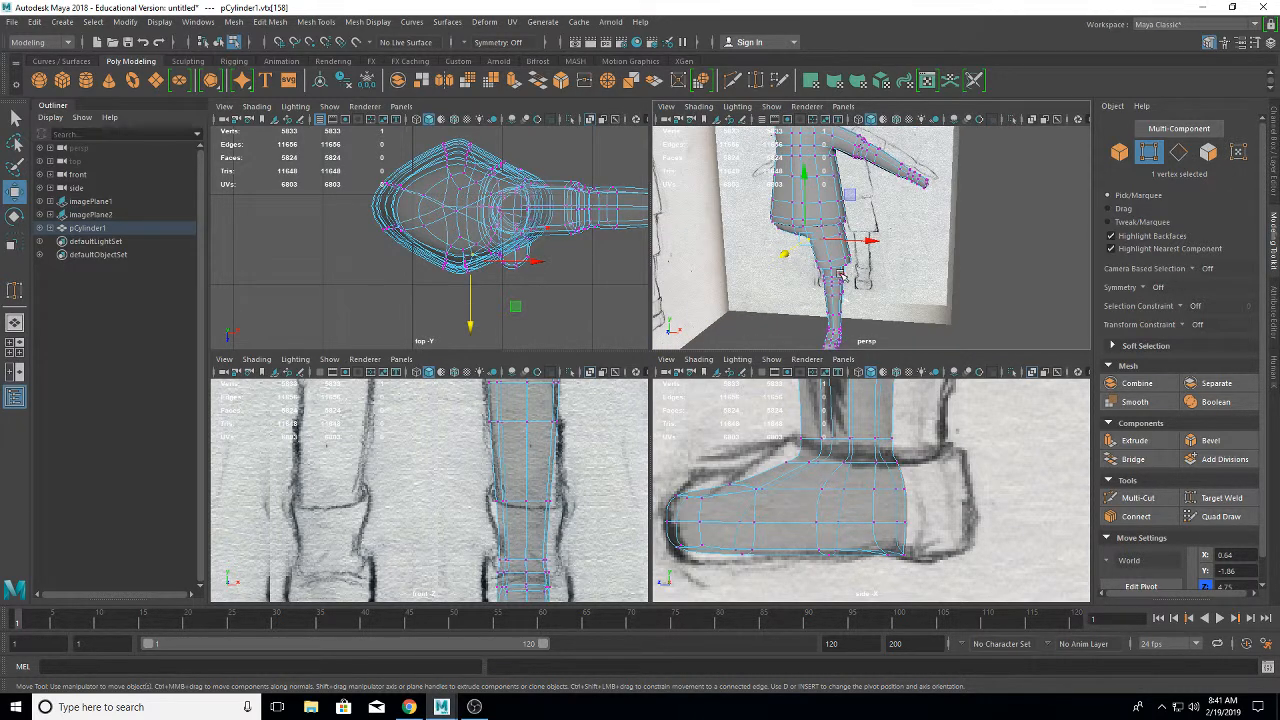
pyautogui.keyDown('alt'); pyautogui.moveTo(756, 190); pyautogui.dragTo(809, 189); pyautogui.keyUp('alt')
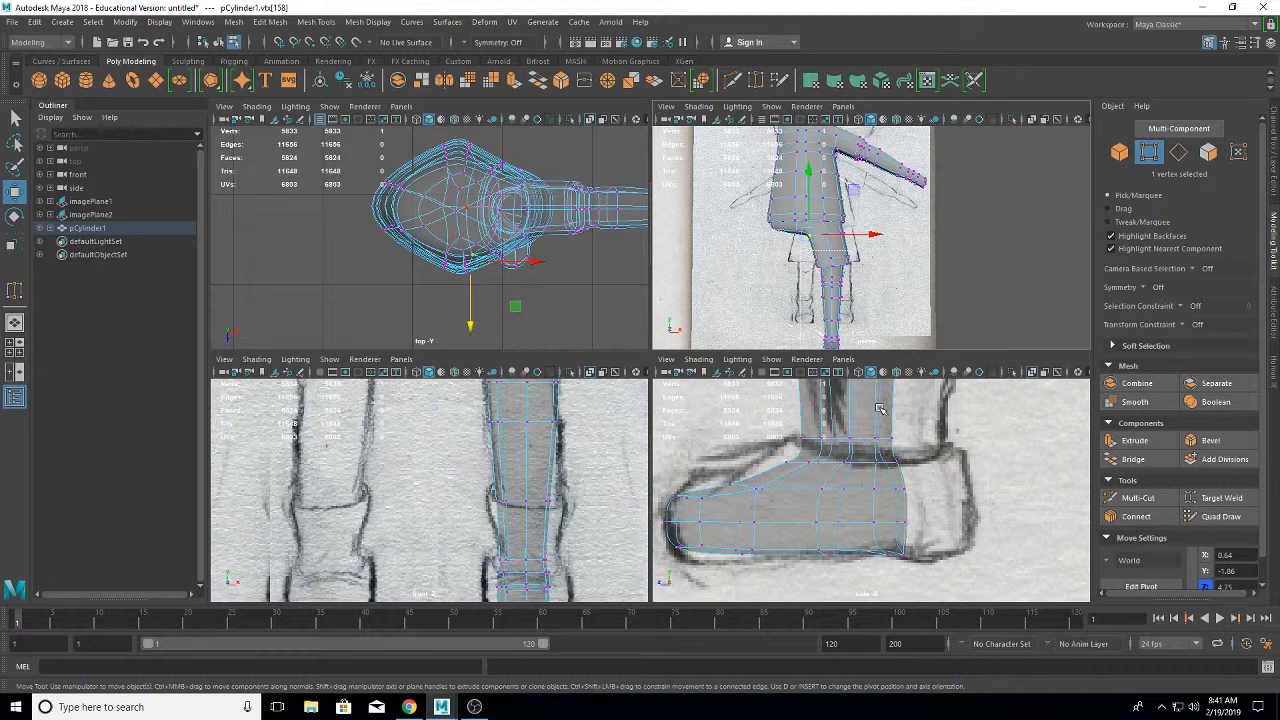
# - Move the shorts hem and all leg and foot vertices below it slightly inward to about X 1.07
pyautogui.moveTo(879, 408); pyautogui.dragTo(880, 408)
pyautogui.moveTo(900, 308); pyautogui.dragTo(893, 310)
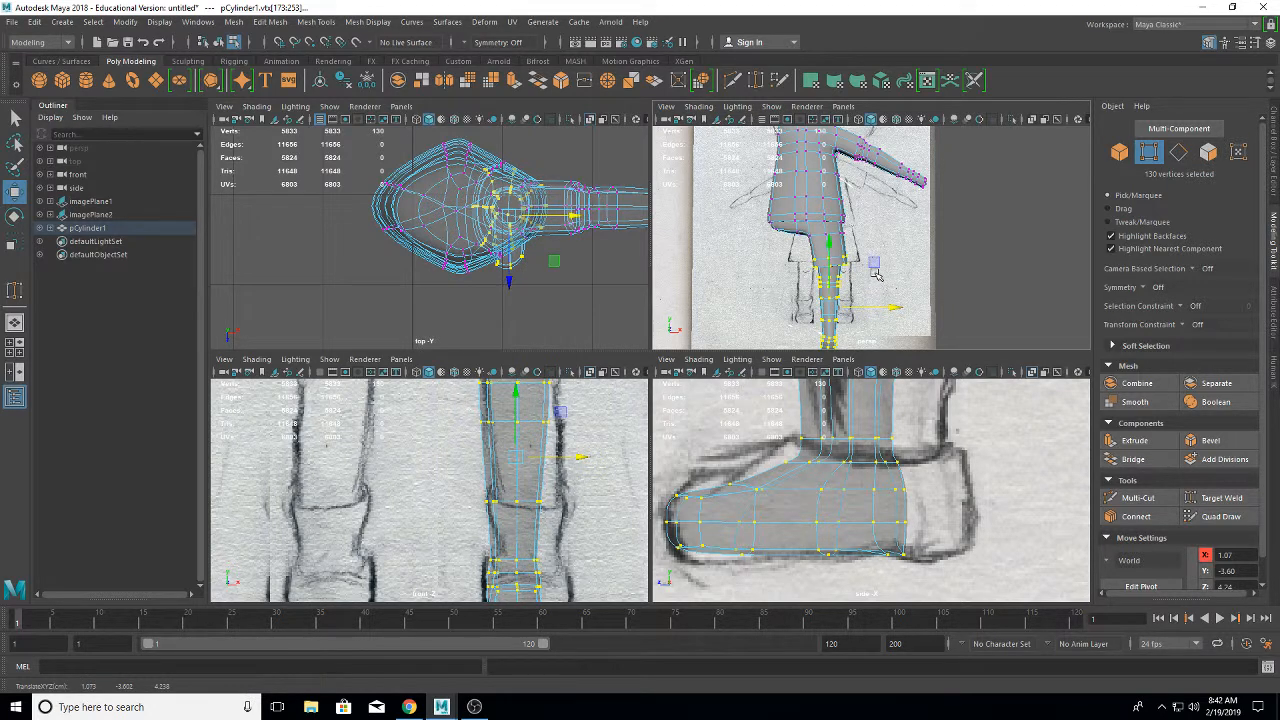
pyautogui.click(804, 278)
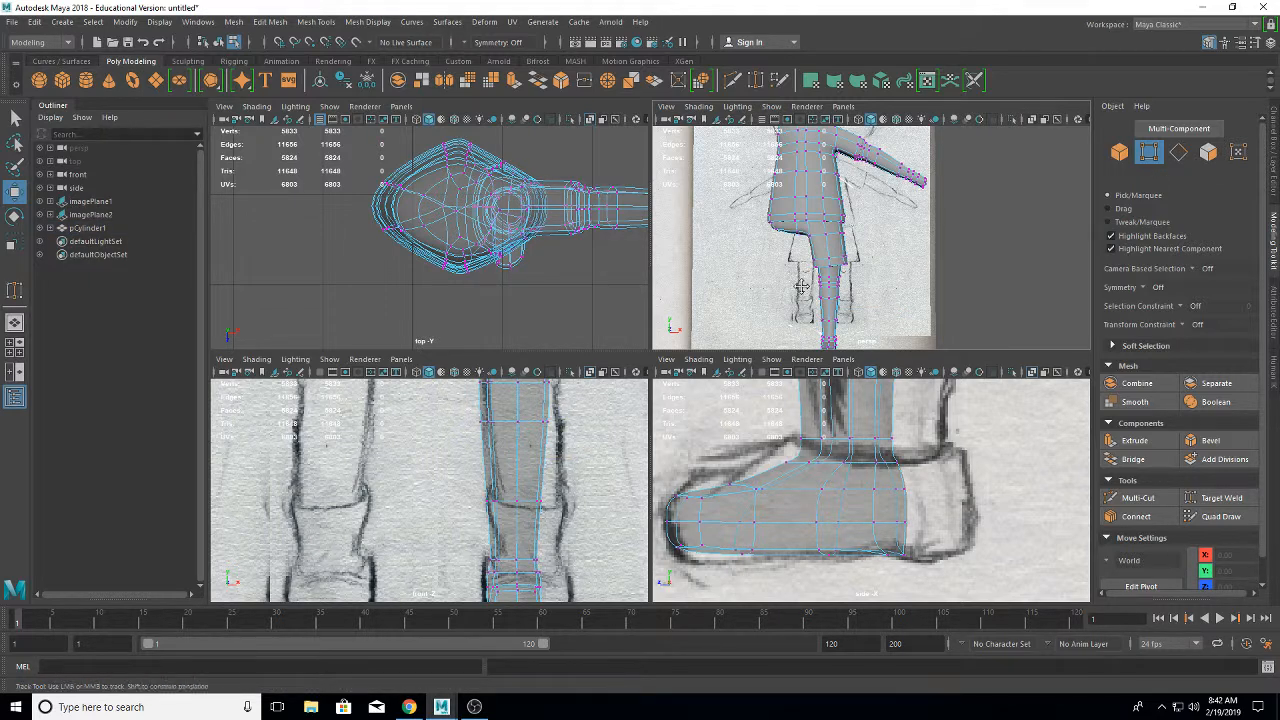
# - Scale the leg and foot vertices below the shorts hem slightly wider along X
pyautogui.keyDown('alt'); pyautogui.moveTo(800, 286); pyautogui.dragTo(800, 222, button='middle'); pyautogui.keyUp('alt')
pyautogui.moveTo(812, 208); pyautogui.dragTo(863, 310)
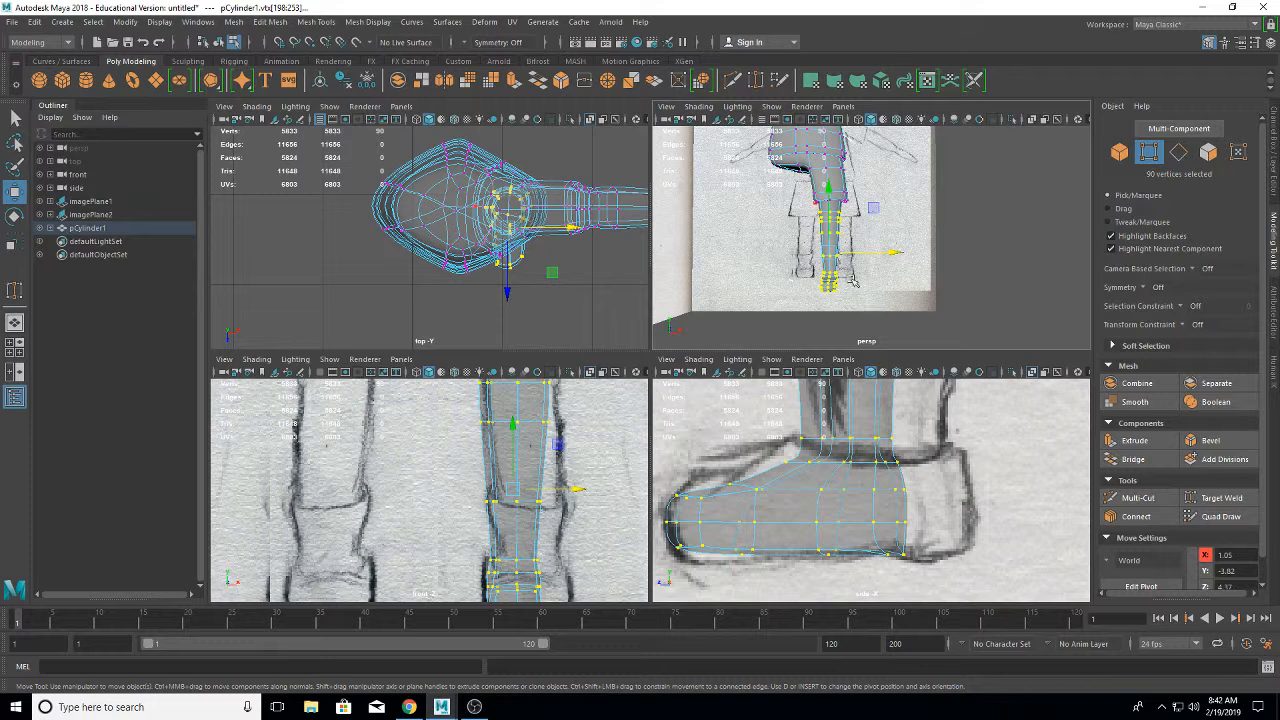
pyautogui.click(14, 240)
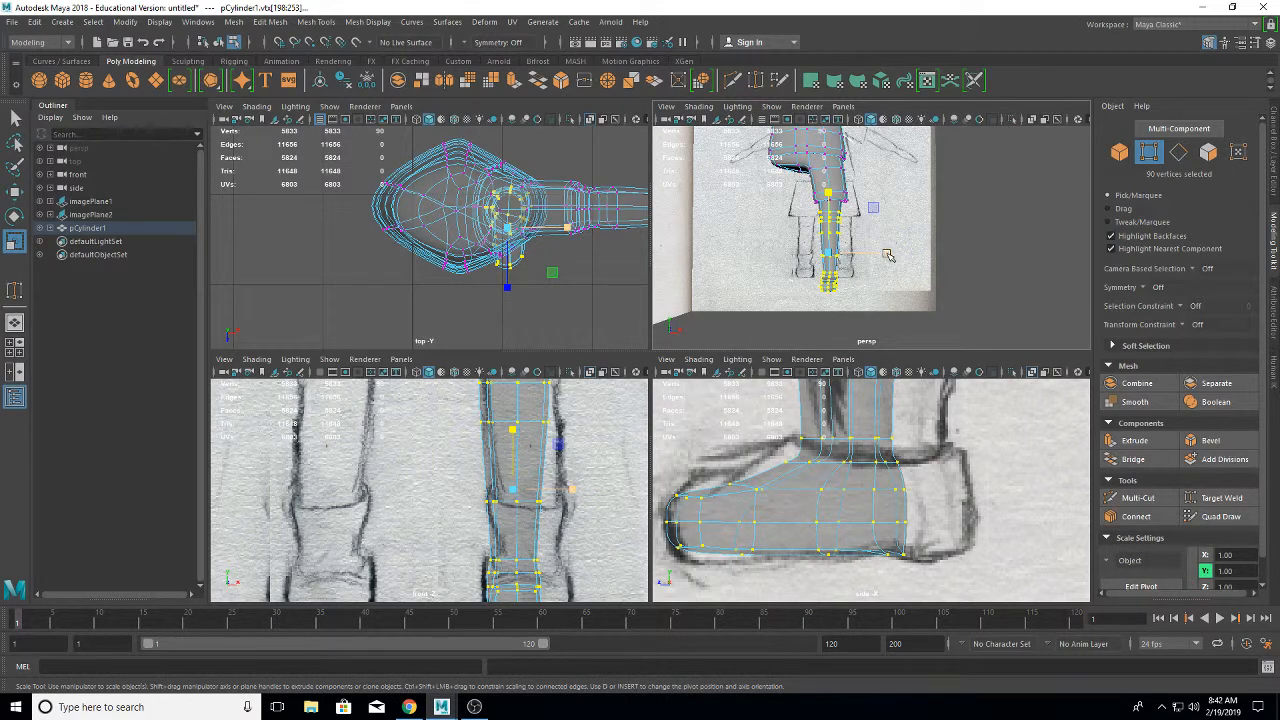
pyautogui.moveTo(888, 256); pyautogui.dragTo(892, 254)
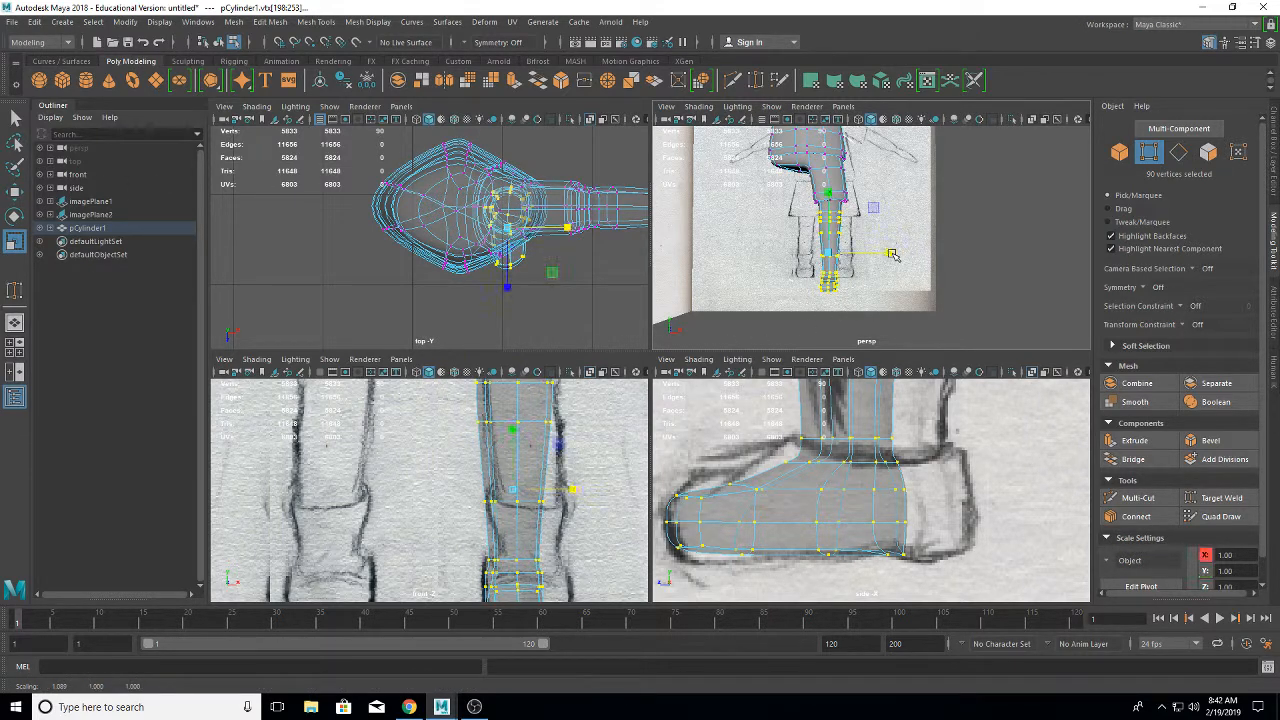
pyautogui.click(893, 230)
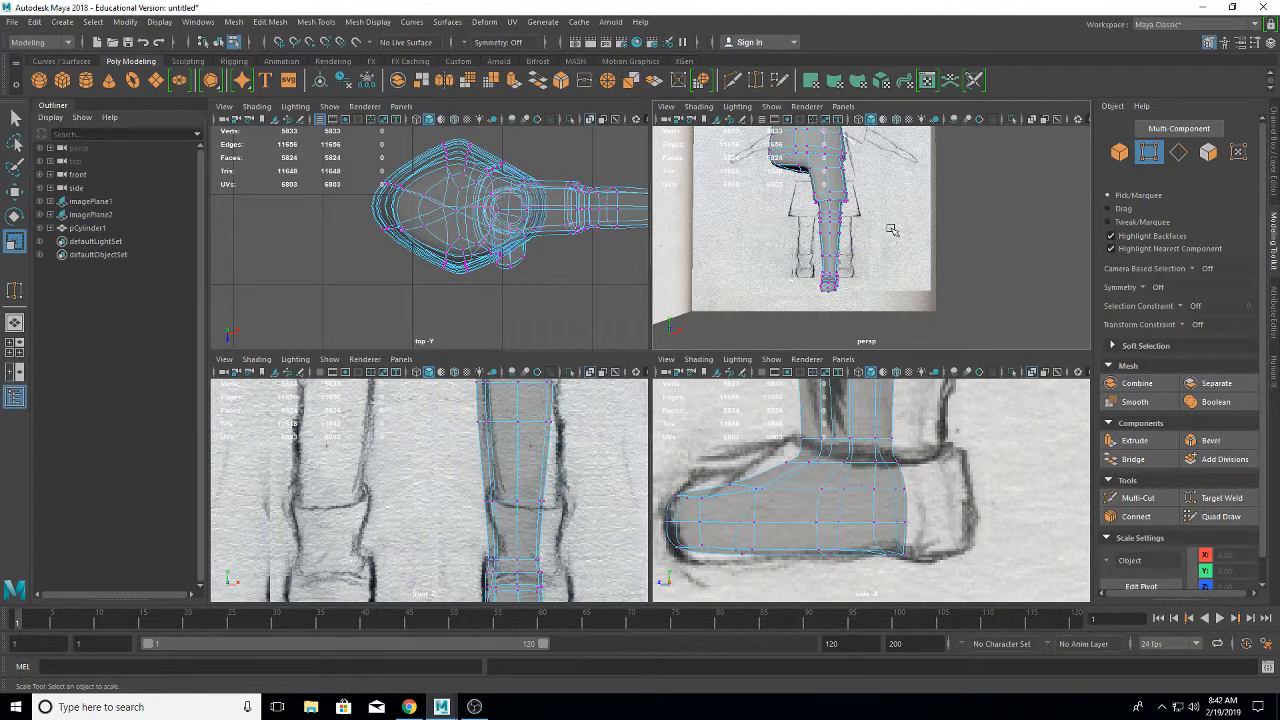
# - Scale the vertices along the arm-side edge of the lower shirt along X by about 0.89
pyautogui.scroll(5, 845, 232)
pyautogui.scroll(-5, 860, 210)
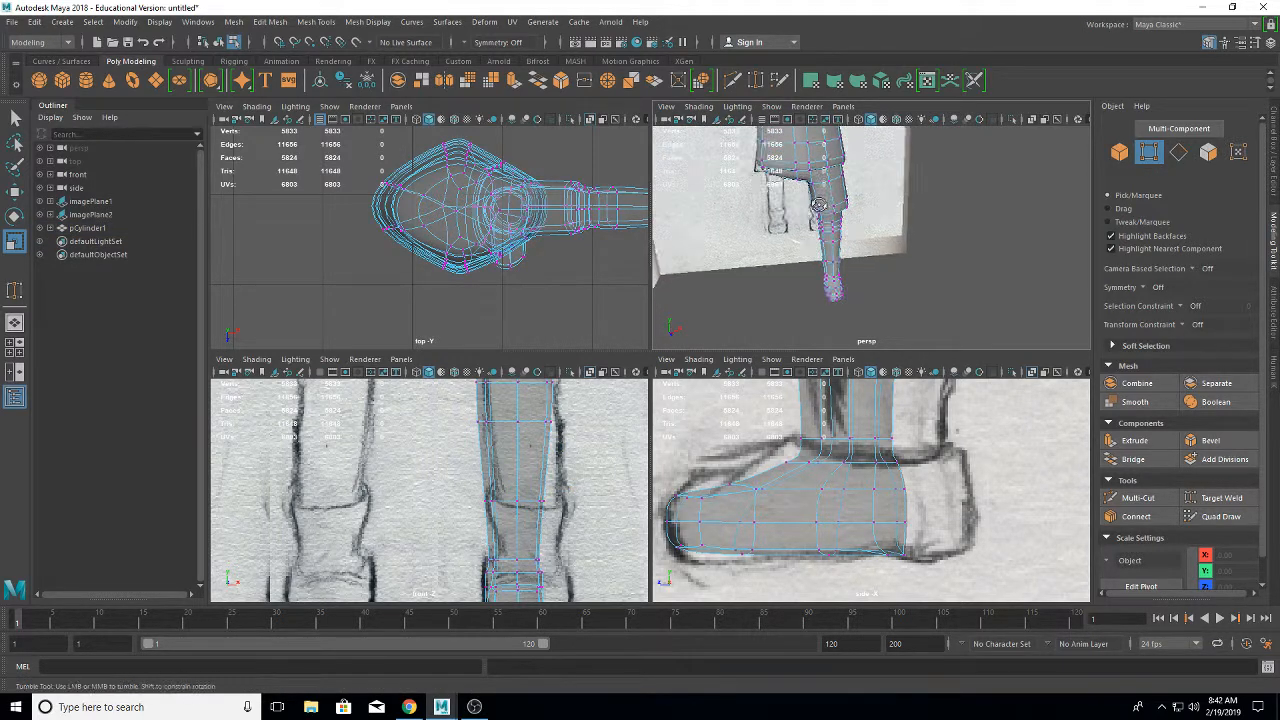
pyautogui.scroll(3, 876, 215)
pyautogui.scroll(-6, 886, 255)
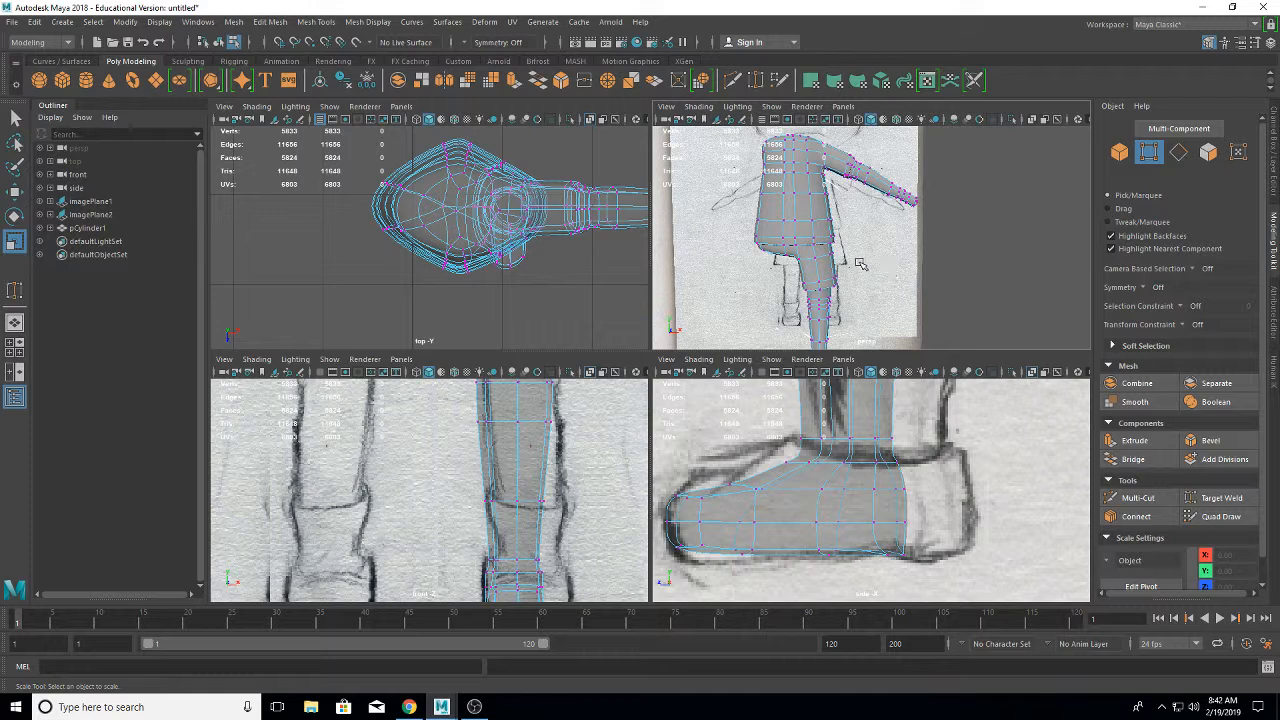
pyautogui.moveTo(855, 266); pyautogui.dragTo(803, 187)
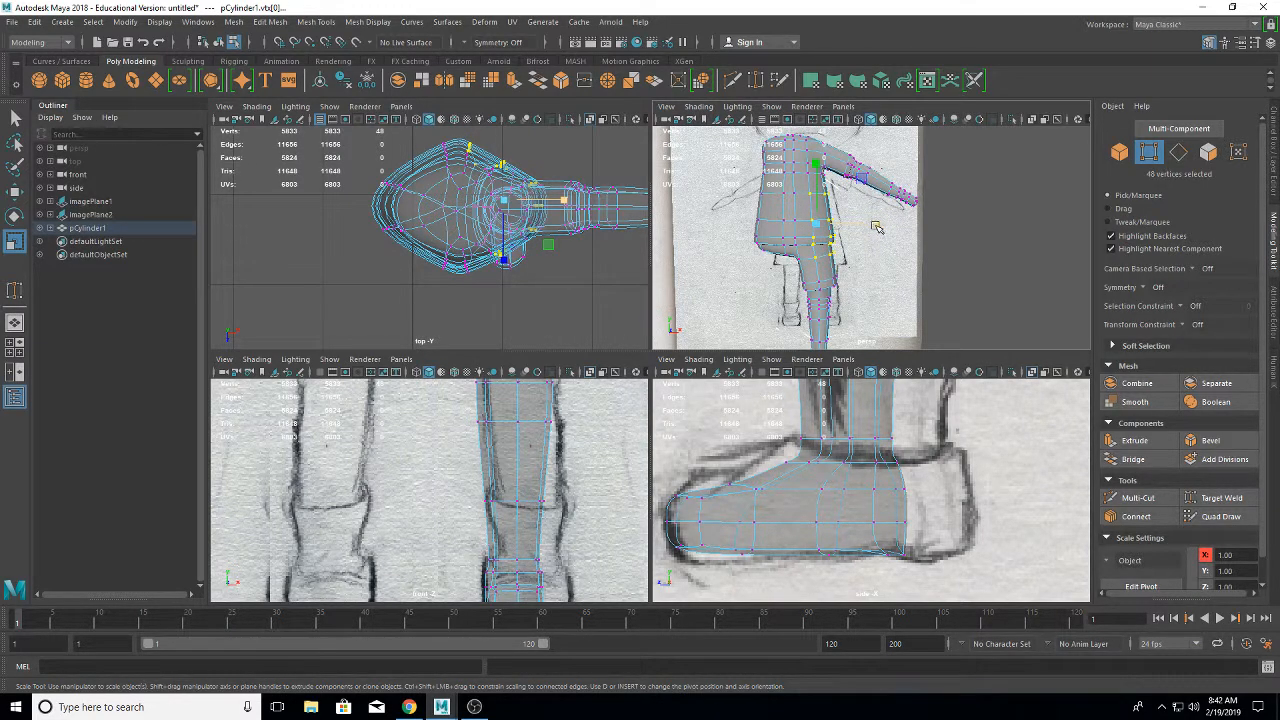
pyautogui.moveTo(879, 226); pyautogui.dragTo(869, 227)
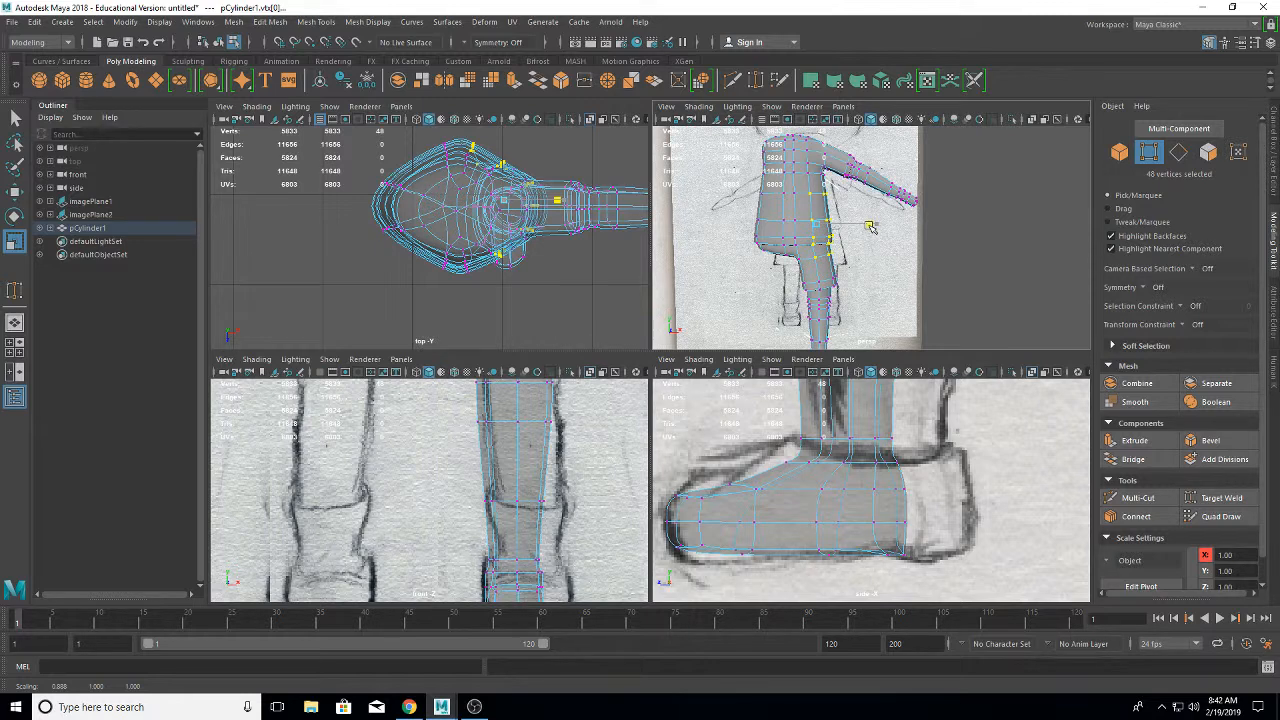
pyautogui.moveTo(869, 225); pyautogui.dragTo(867, 226)
pyautogui.click(845, 262)
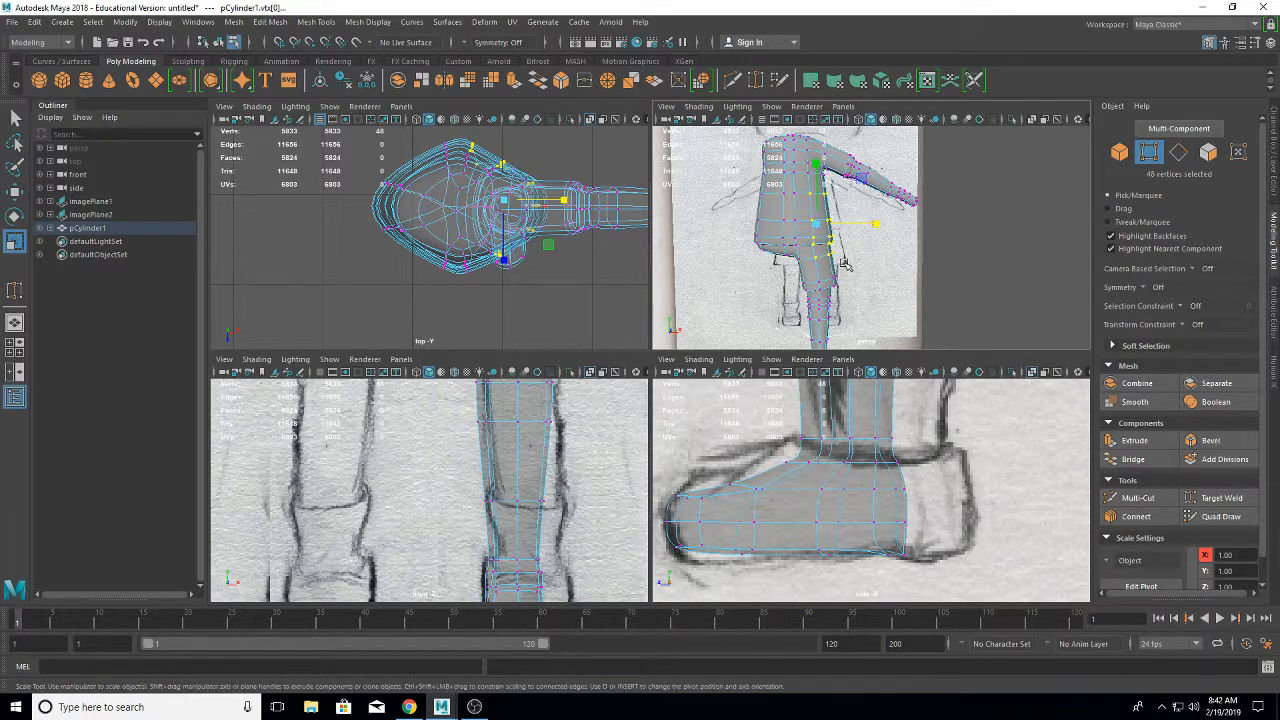
# - Scale a wider group of shirt vertices, from beside the centre to the arm-side edge, narrower along X by about 0.89
pyautogui.moveTo(820, 245); pyautogui.dragTo(873, 274)
pyautogui.click(880, 282)
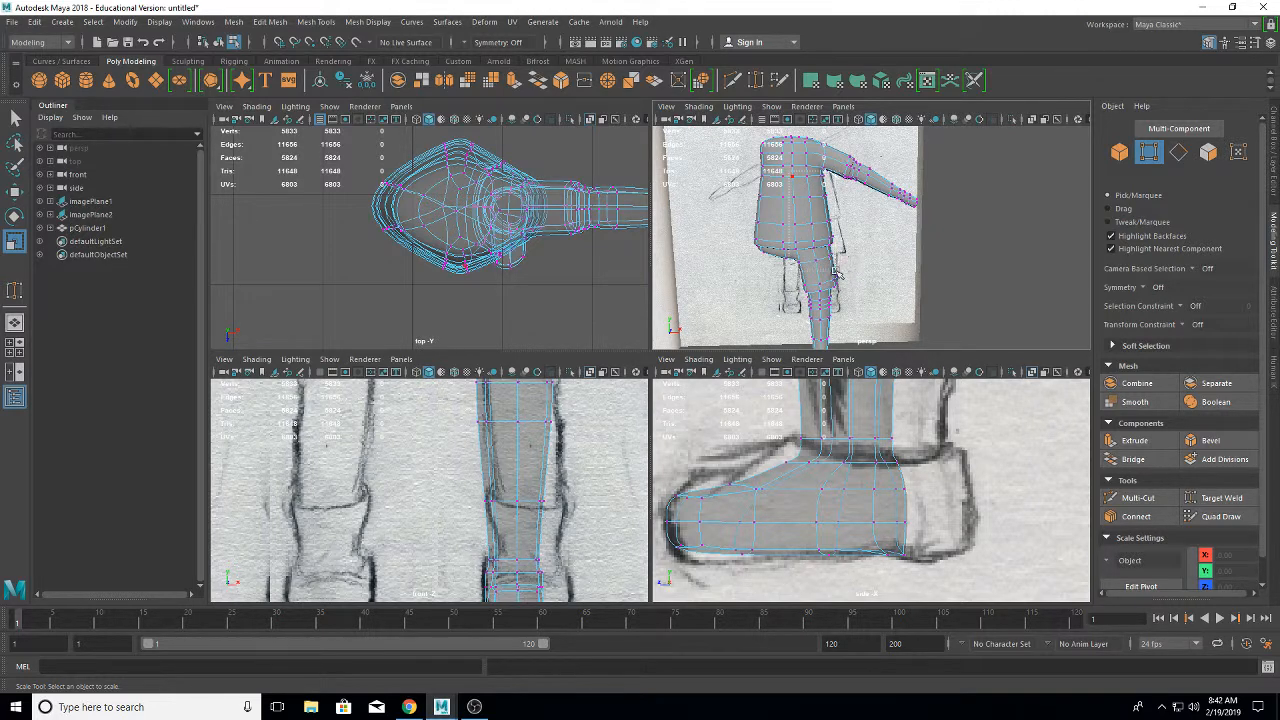
pyautogui.moveTo(833, 268); pyautogui.dragTo(834, 270)
pyautogui.moveTo(872, 215); pyautogui.dragTo(869, 217)
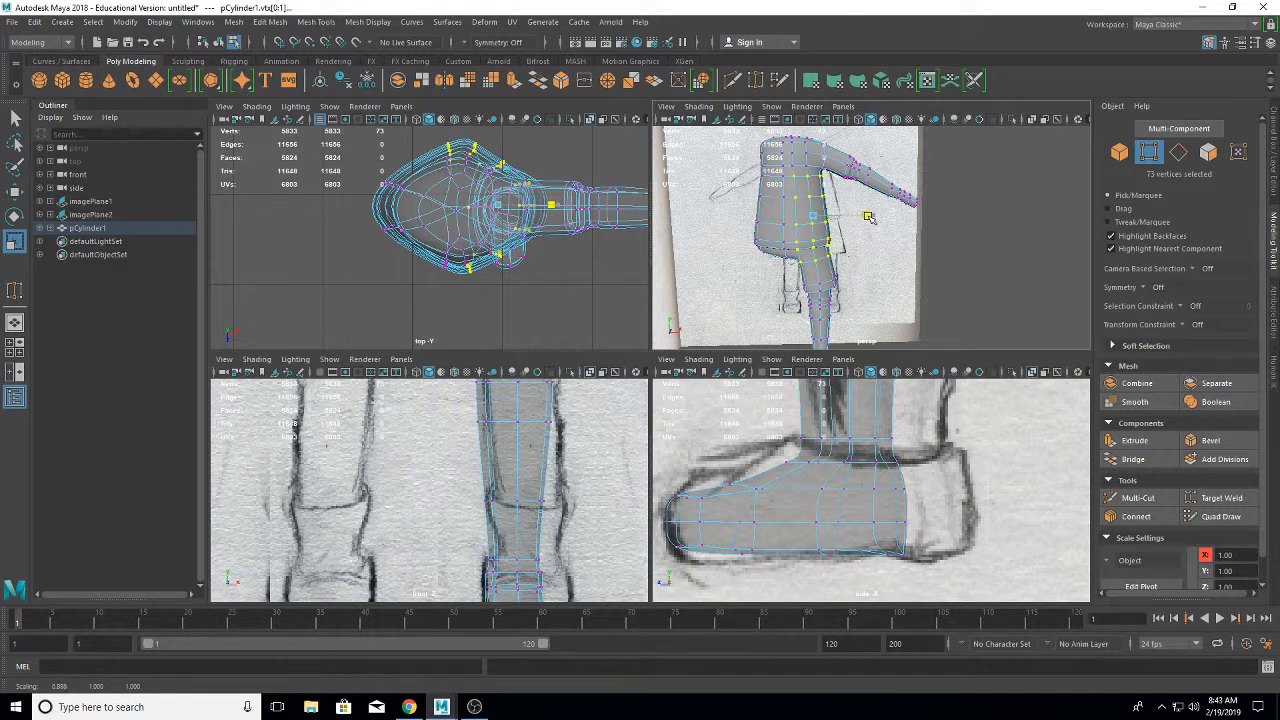
pyautogui.moveTo(868, 217); pyautogui.dragTo(869, 217)
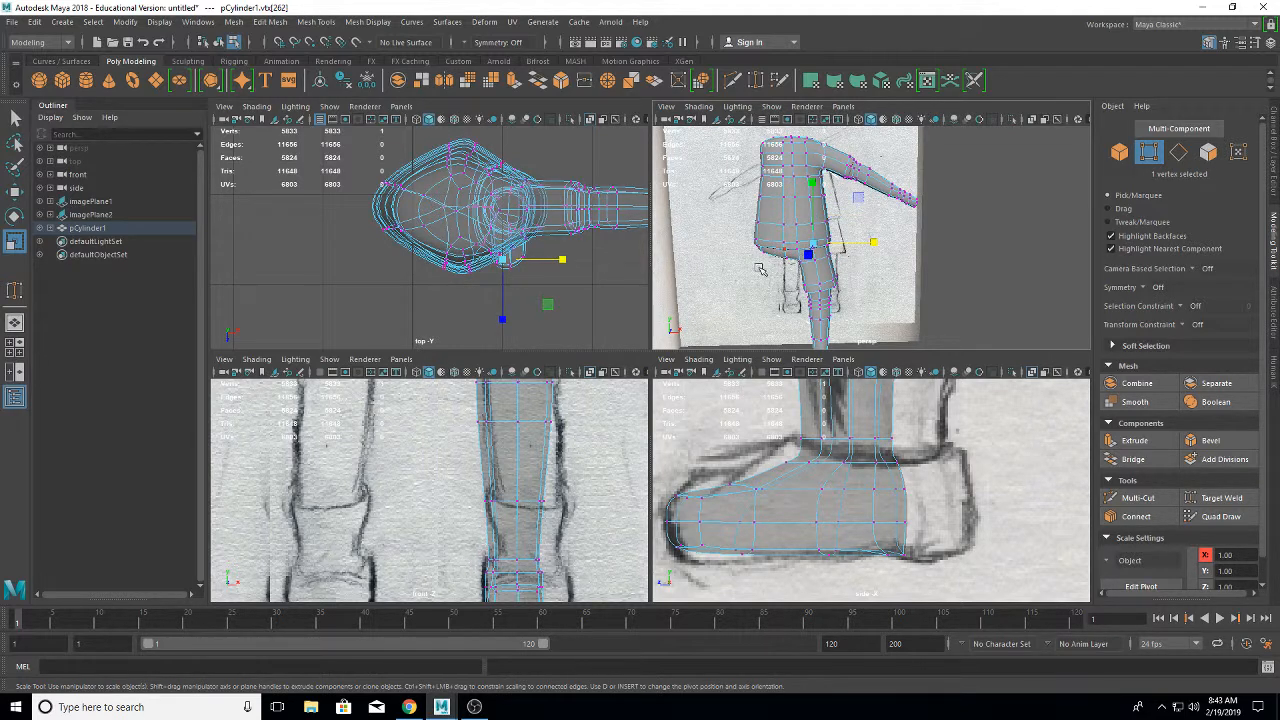
# - Select the horizontal edge loop just above the shirt hem and the loop above it, adjusting each one's width slightly along X
pyautogui.click(809, 247)
pyautogui.rightClick(809, 247)
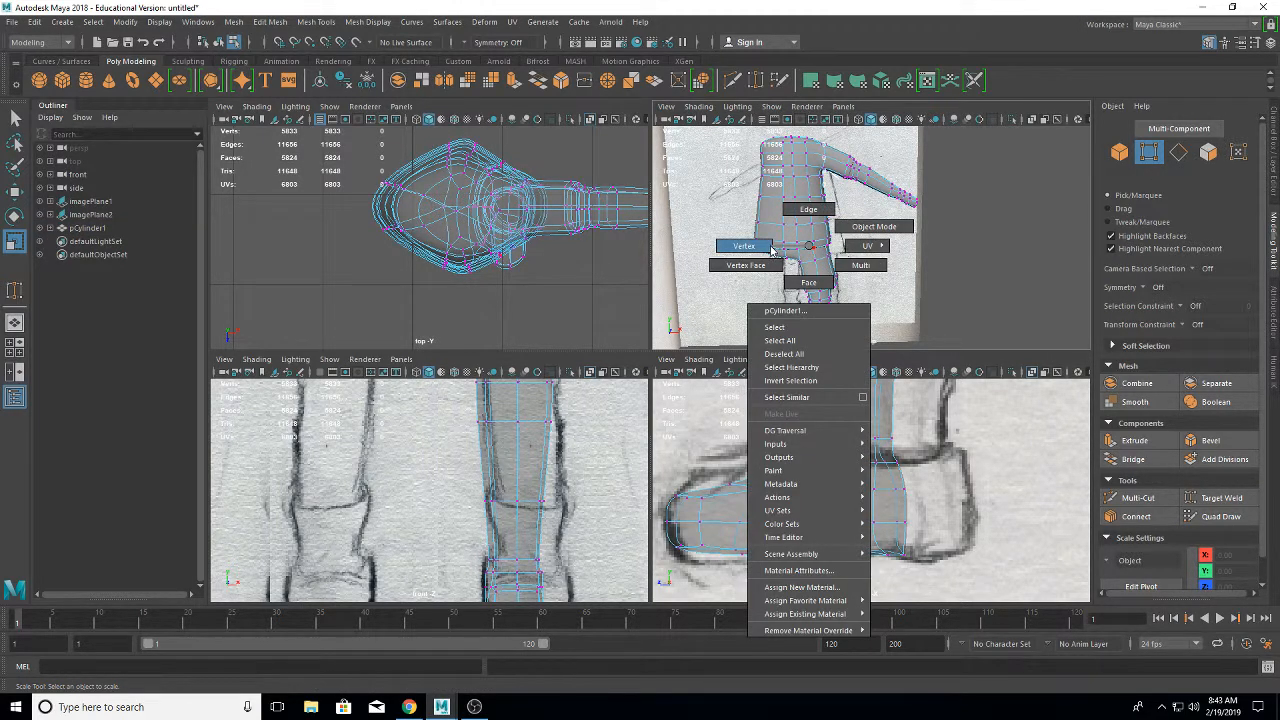
pyautogui.click(808, 210)
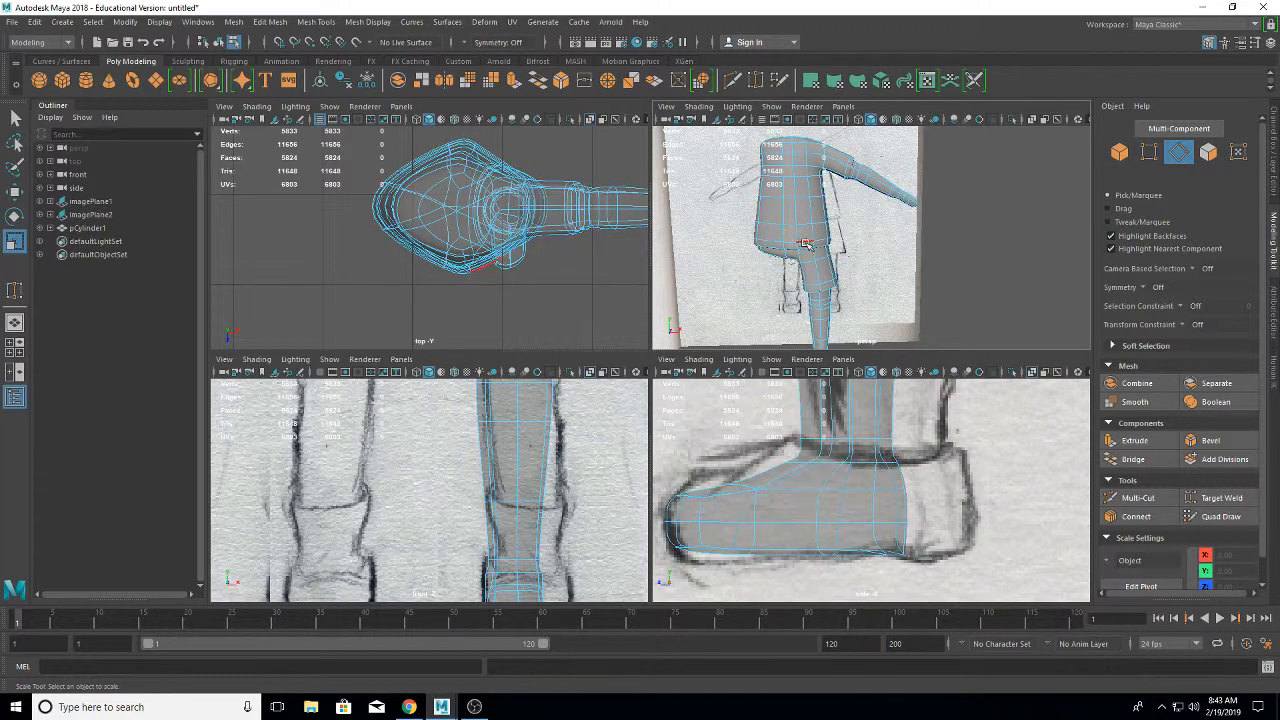
pyautogui.doubleClick(806, 244)
pyautogui.moveTo(852, 240); pyautogui.dragTo(851, 239)
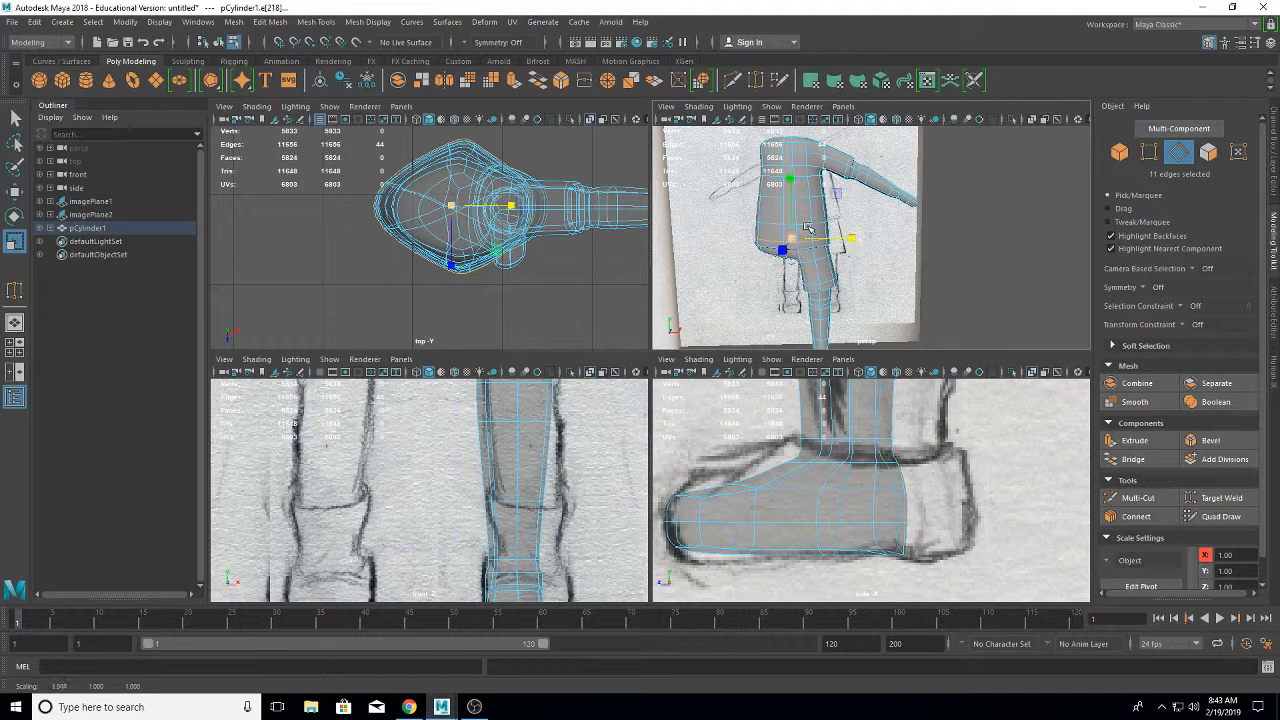
pyautogui.click(854, 220)
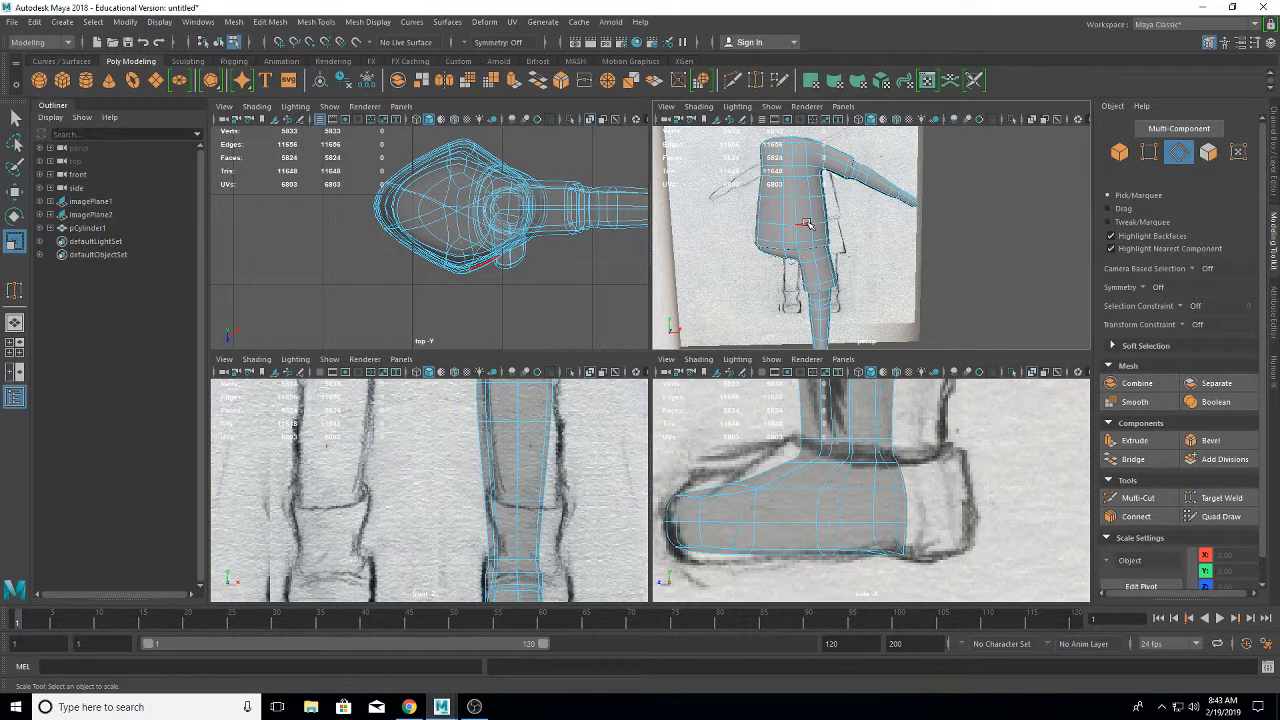
pyautogui.doubleClick(808, 223)
pyautogui.moveTo(850, 222); pyautogui.dragTo(850, 232)
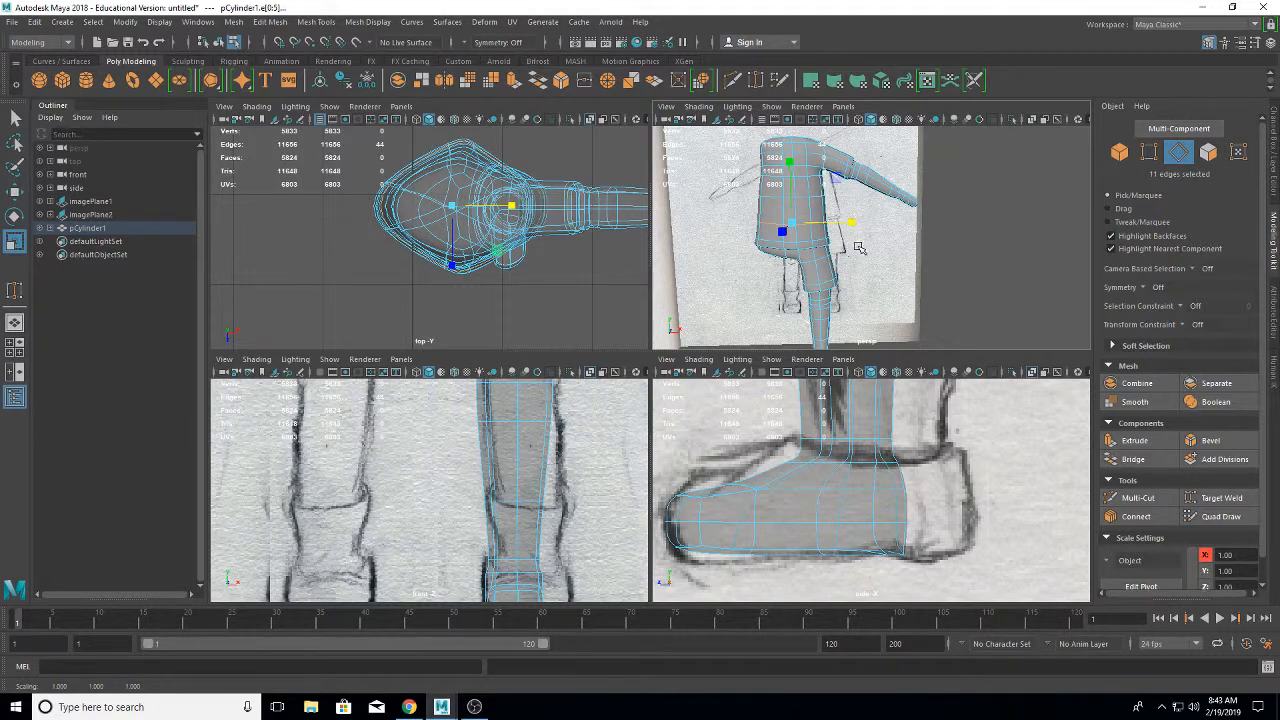
pyautogui.click(858, 247)
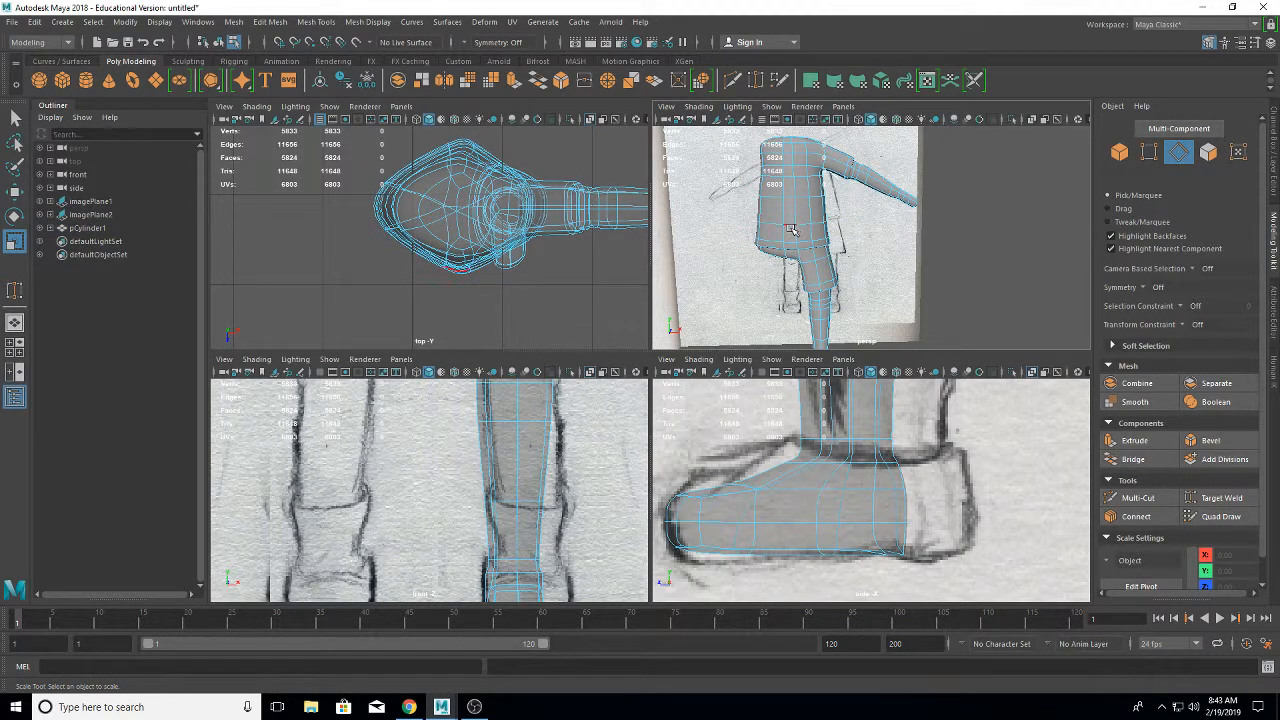
# - Compare the smoothed and unsmoothed mesh around the shirt hem and upper leg, ending with the smooth preview off
pyautogui.scroll(3, 790, 230)
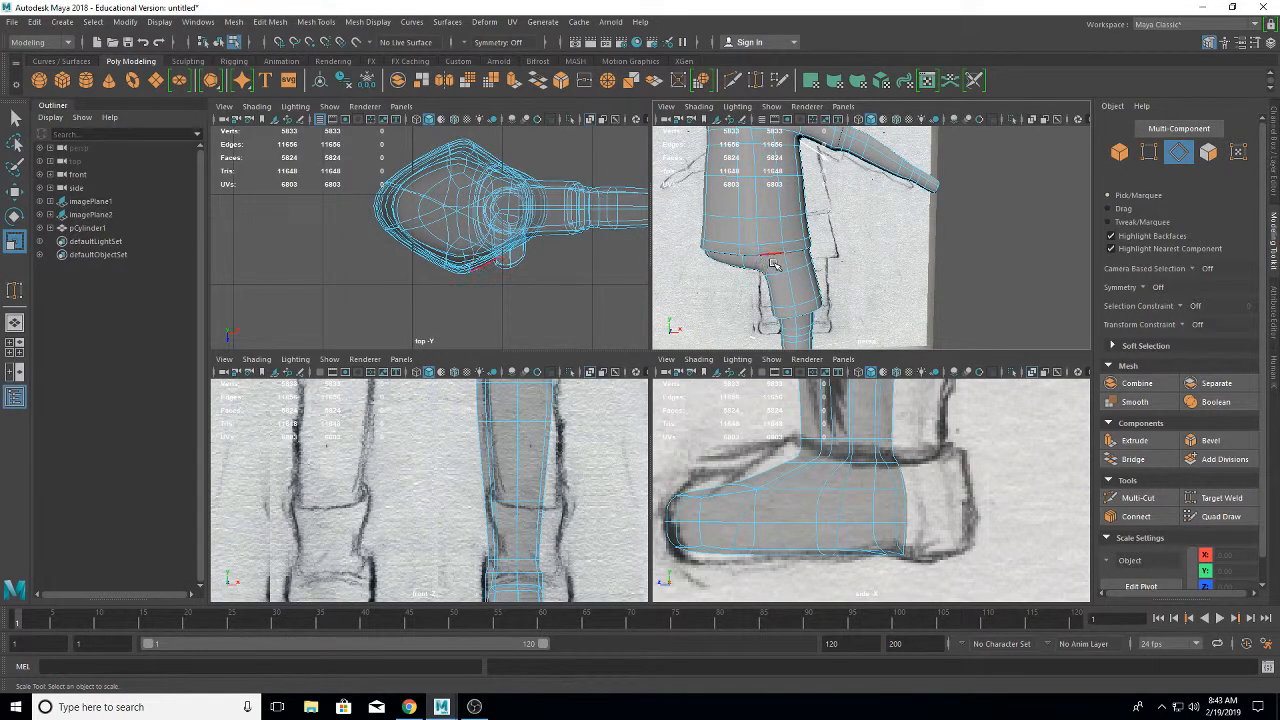
pyautogui.keyDown('alt'); pyautogui.moveTo(776, 270); pyautogui.dragTo(817, 298, button='middle'); pyautogui.keyUp('alt')
pyautogui.scroll(5, 836, 287)
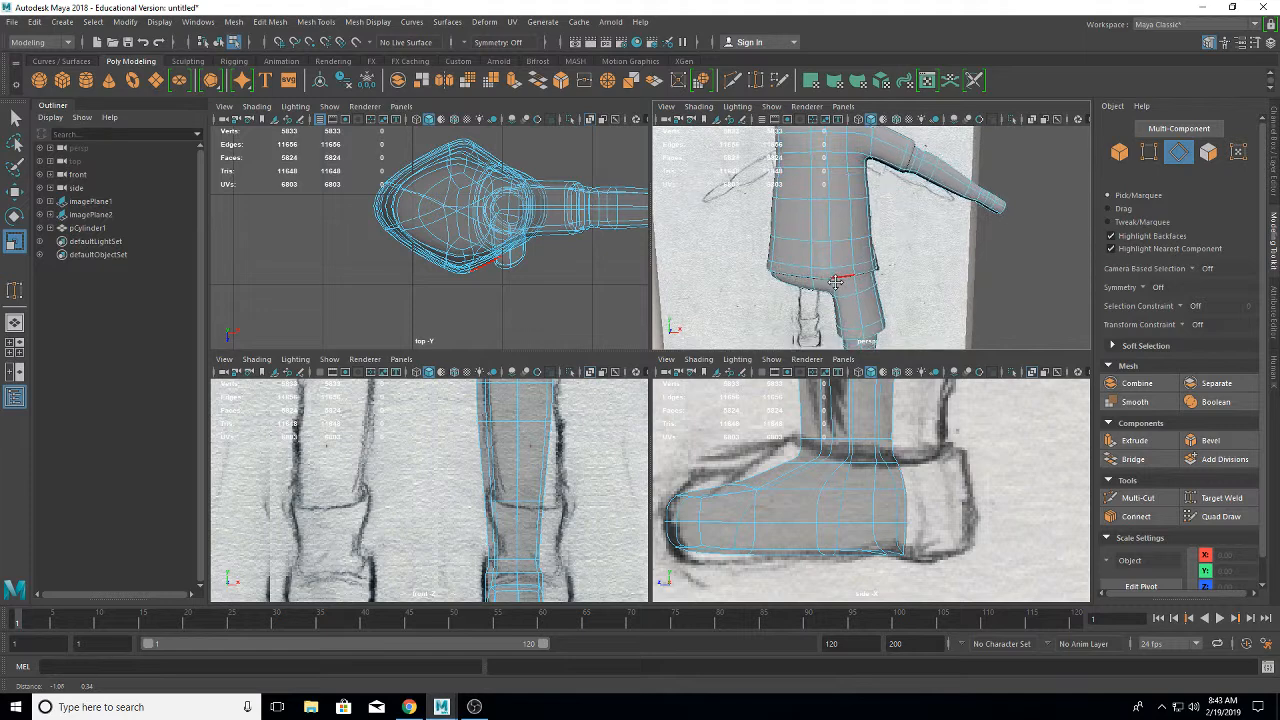
pyautogui.scroll(2, 836, 287)
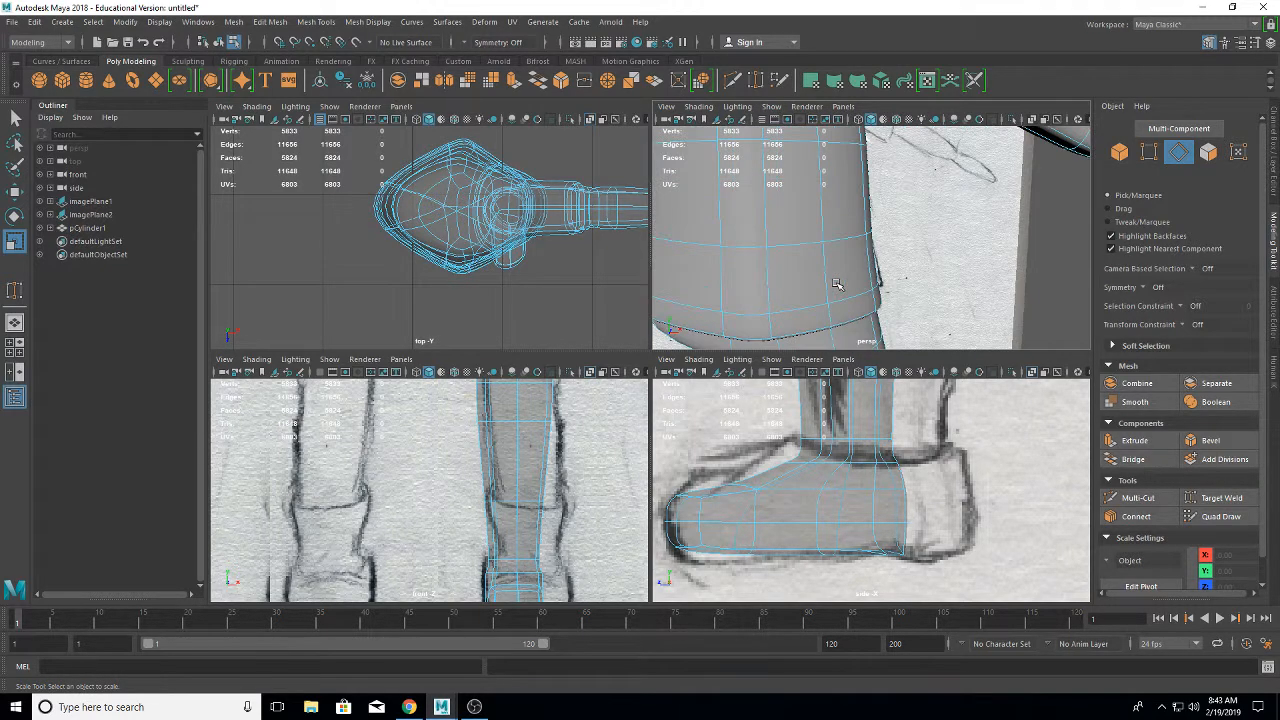
pyautogui.press('1')
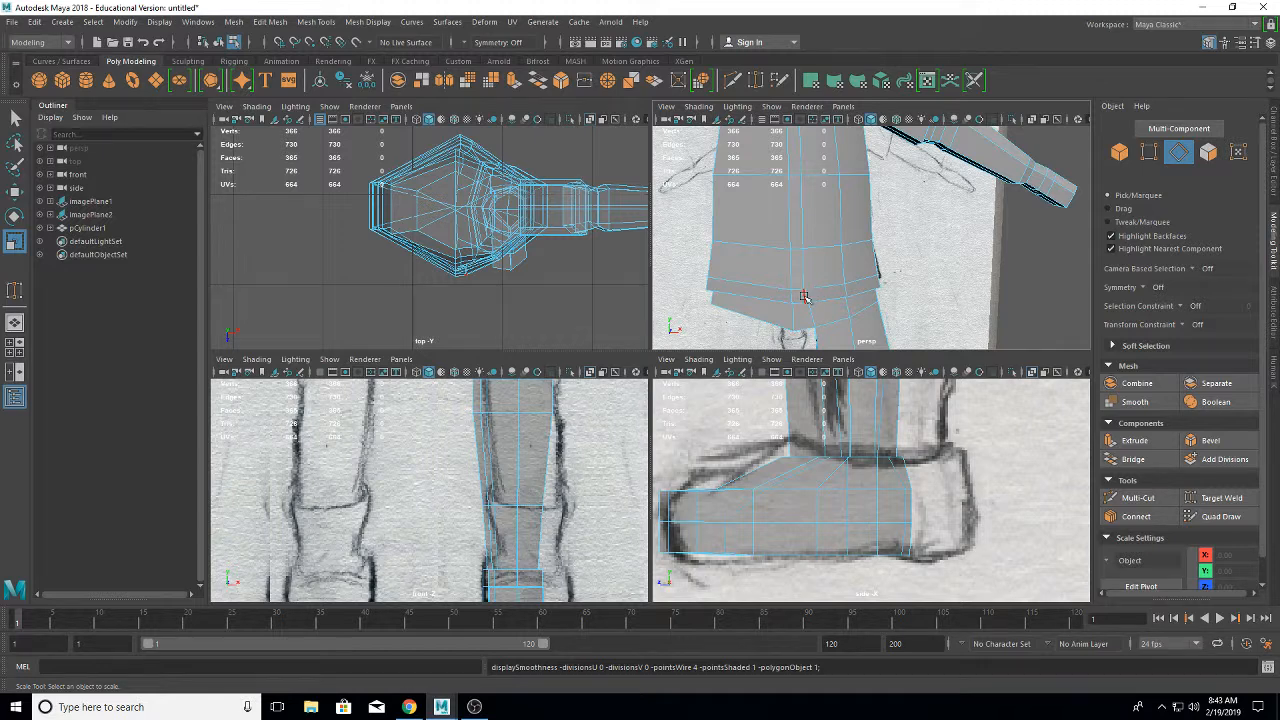
pyautogui.press('3')
pyautogui.press('1')
pyautogui.keyDown('alt'); pyautogui.moveTo(825, 310); pyautogui.dragTo(821, 213, button='middle'); pyautogui.keyUp('alt')
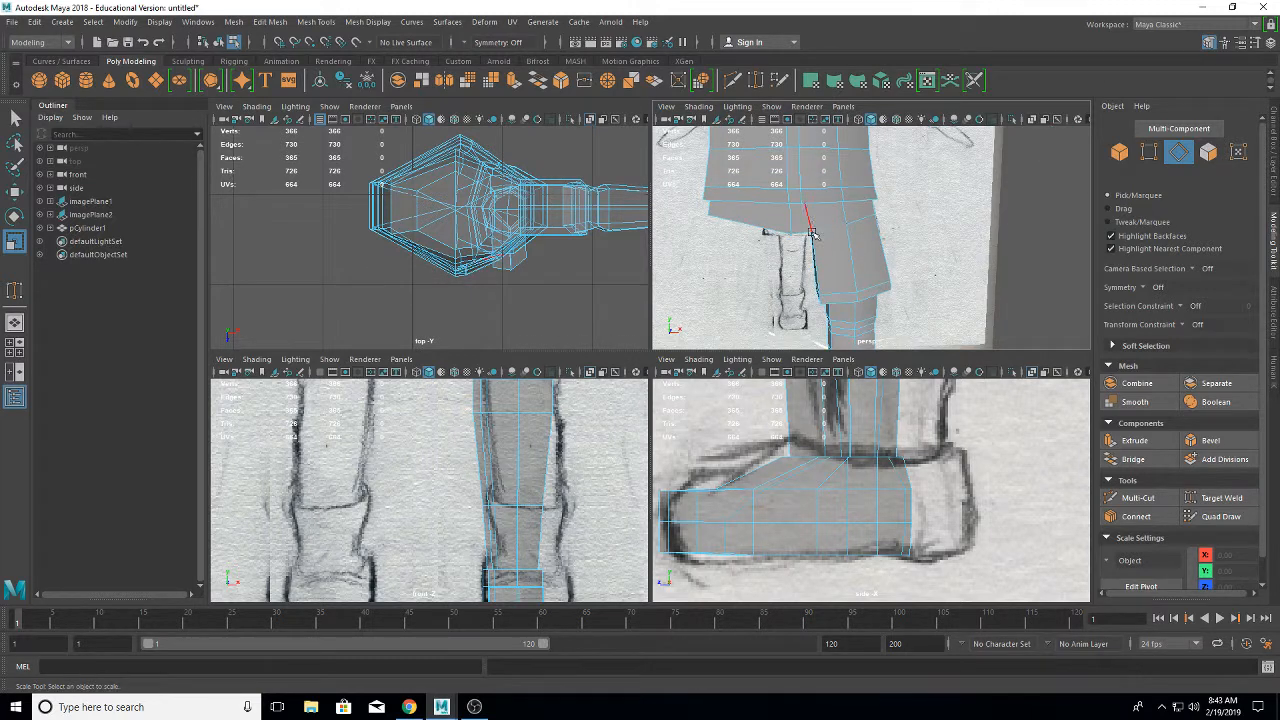
# - Move the front and back vertices at the shorts leg's inner top corner down and toward the centre, to about X 0.58, Y -1.94
pyautogui.scroll(3, 807, 243)
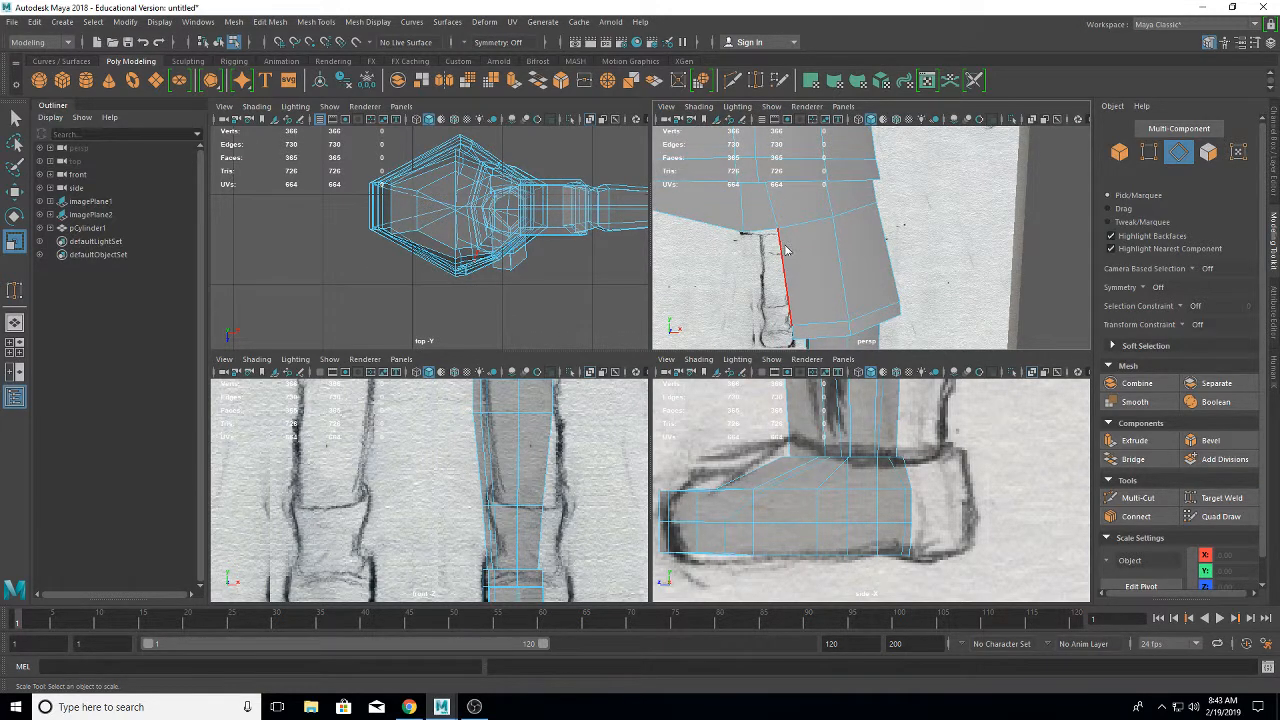
pyautogui.moveTo(785, 250); pyautogui.dragTo(733, 253, button='right')
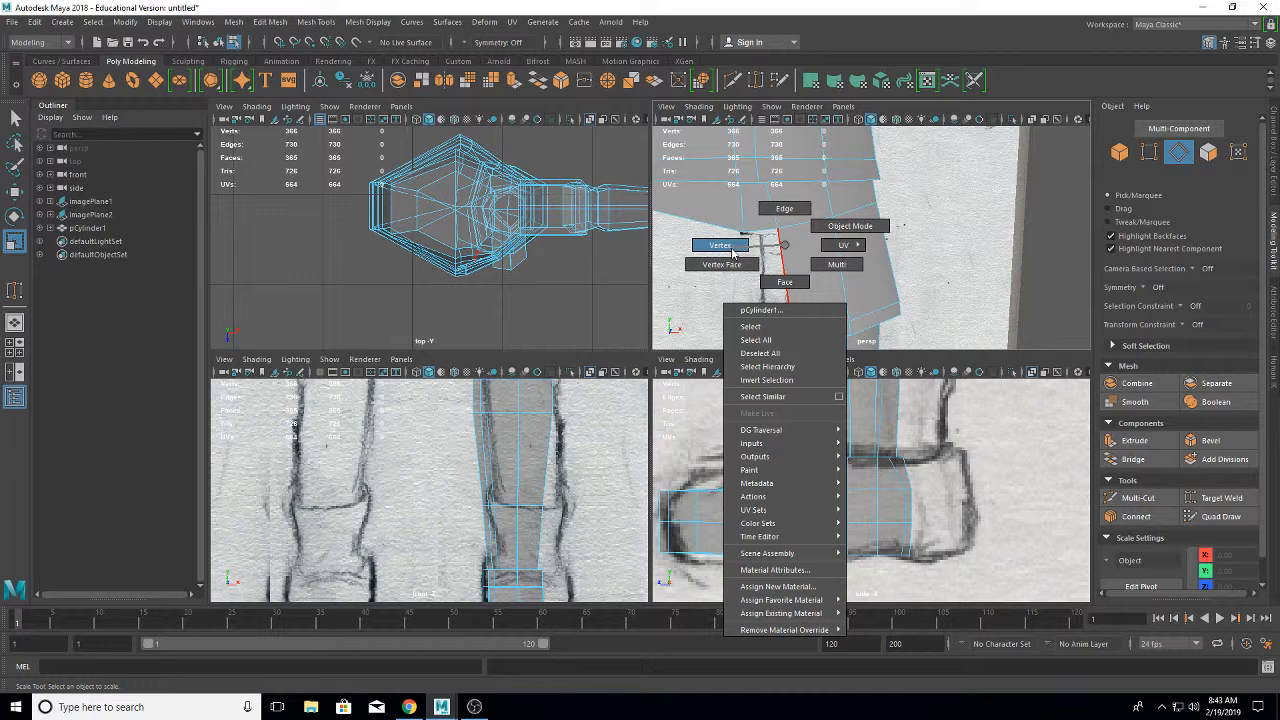
pyautogui.moveTo(733, 253); pyautogui.dragTo(731, 250, button='right')
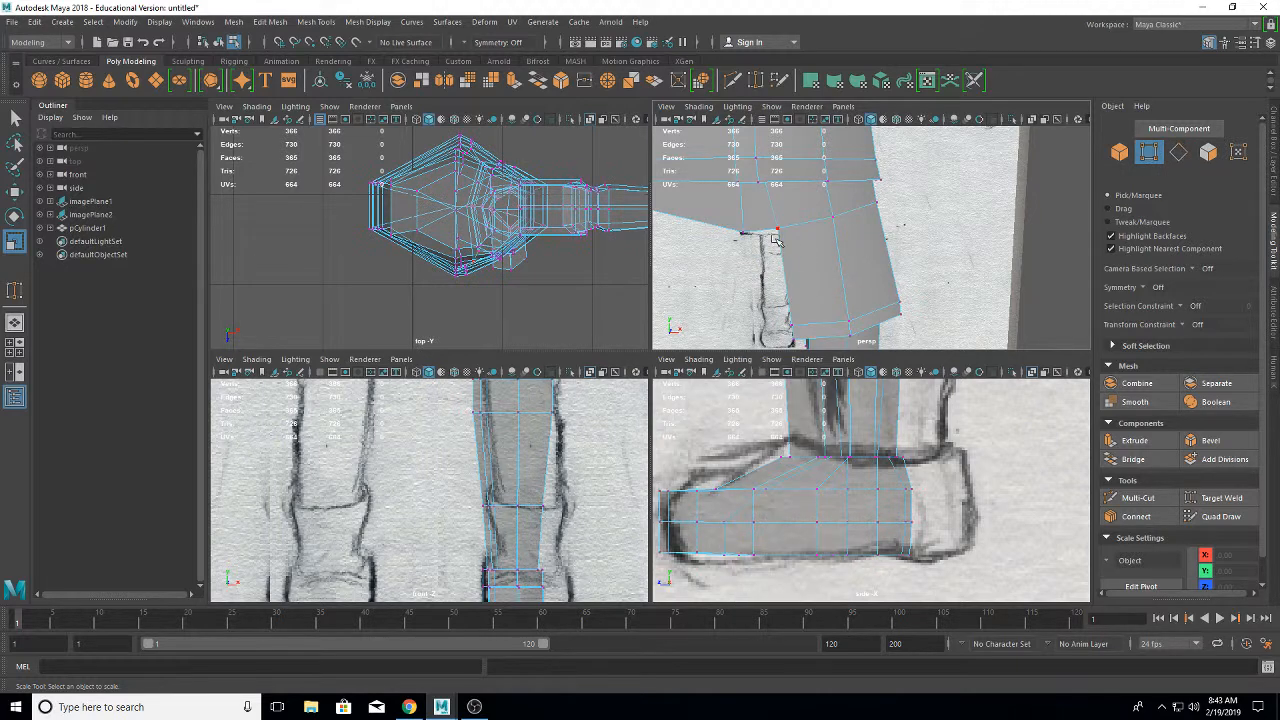
pyautogui.moveTo(799, 263); pyautogui.dragTo(764, 208)
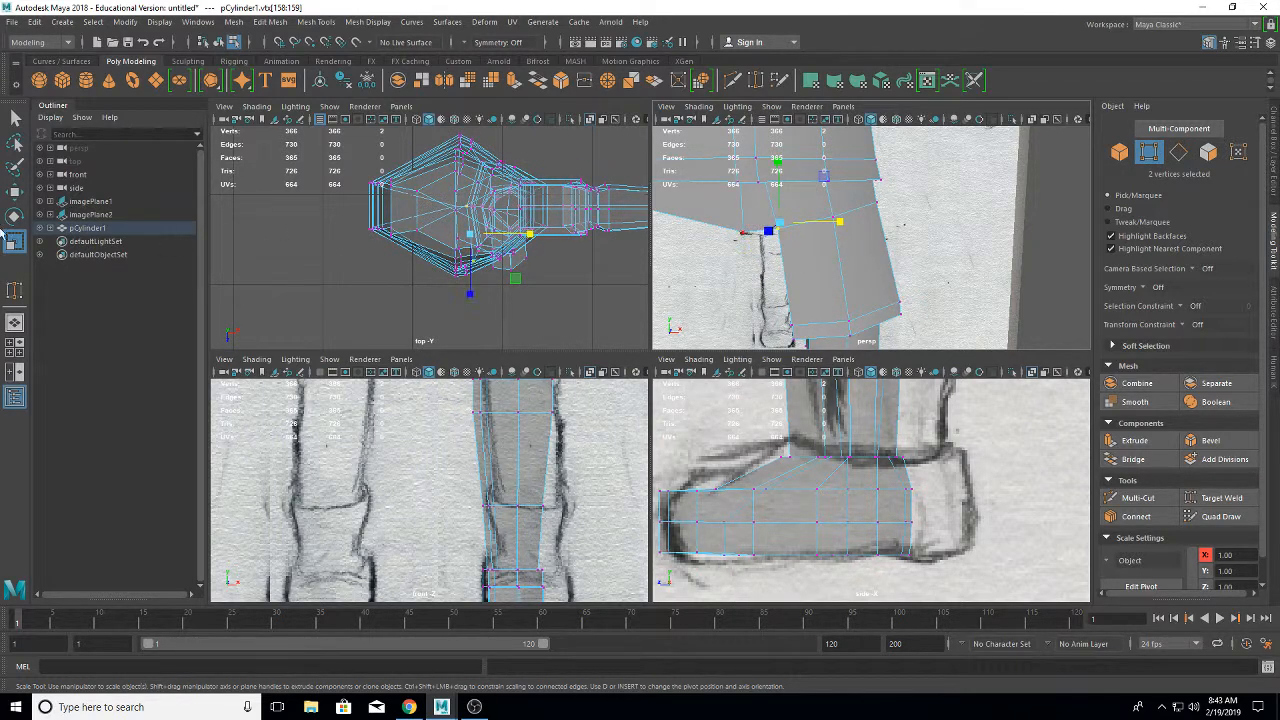
pyautogui.click(14, 192)
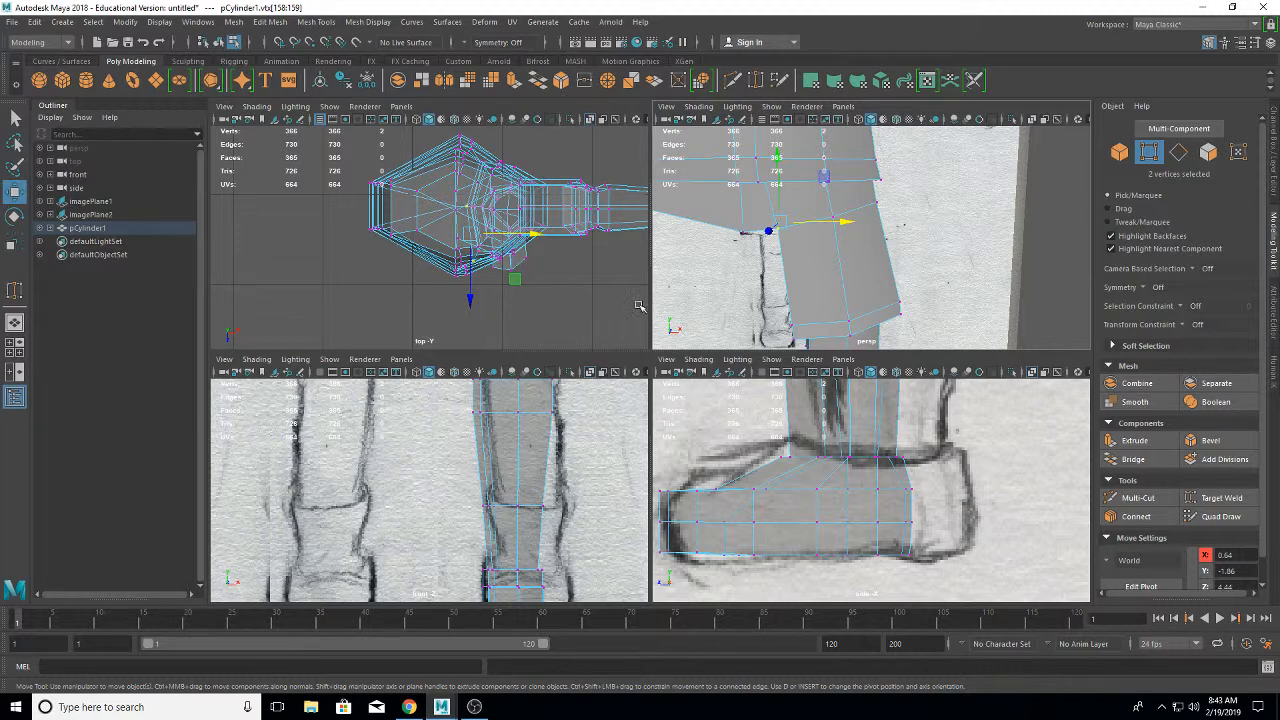
pyautogui.moveTo(843, 310)
pyautogui.keyDown('alt'); pyautogui.mouseDown()
pyautogui.moveTo(800, 292)
pyautogui.moveTo(563, 289)
pyautogui.moveTo(586, 286)
pyautogui.mouseUp(); pyautogui.keyUp('alt')
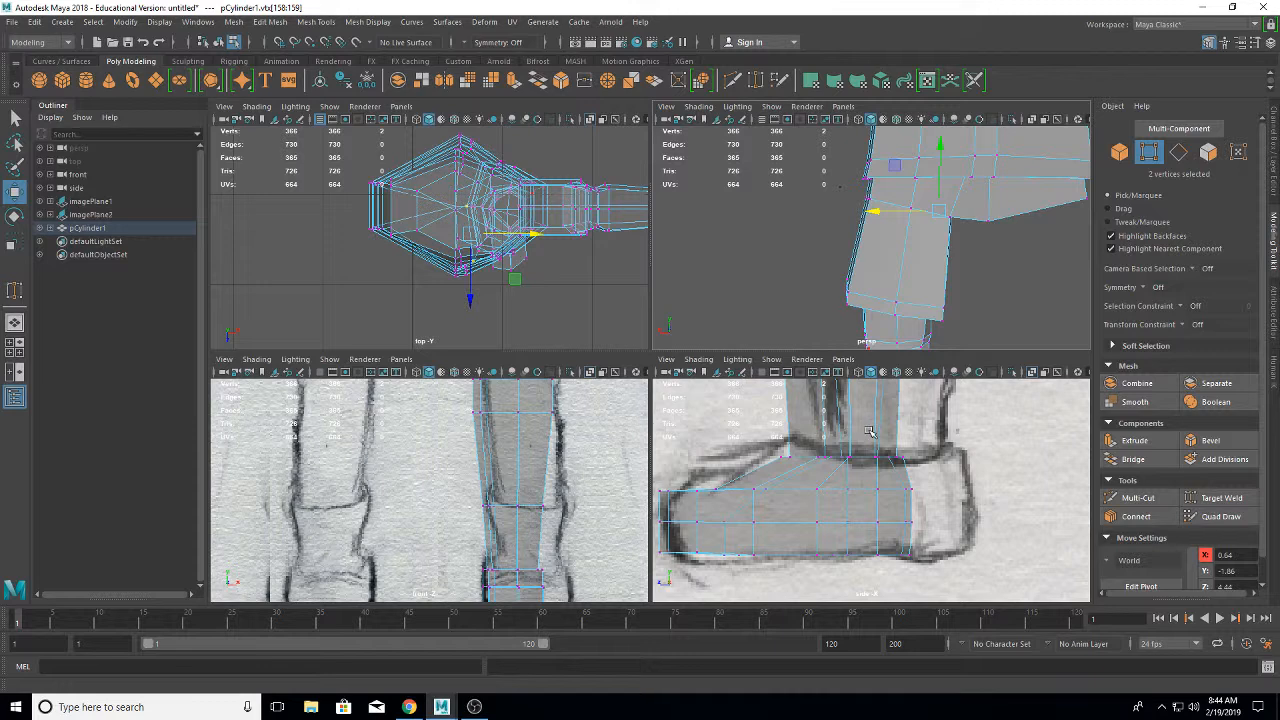
pyautogui.keyDown('alt'); pyautogui.moveTo(869, 431); pyautogui.dragTo(803, 654, button='middle'); pyautogui.keyUp('alt')
pyautogui.keyDown('alt'); pyautogui.moveTo(760, 515); pyautogui.dragTo(755, 643, button='middle'); pyautogui.keyUp('alt')
pyautogui.keyDown('alt'); pyautogui.moveTo(783, 494); pyautogui.dragTo(784, 662, button='middle'); pyautogui.keyUp('alt')
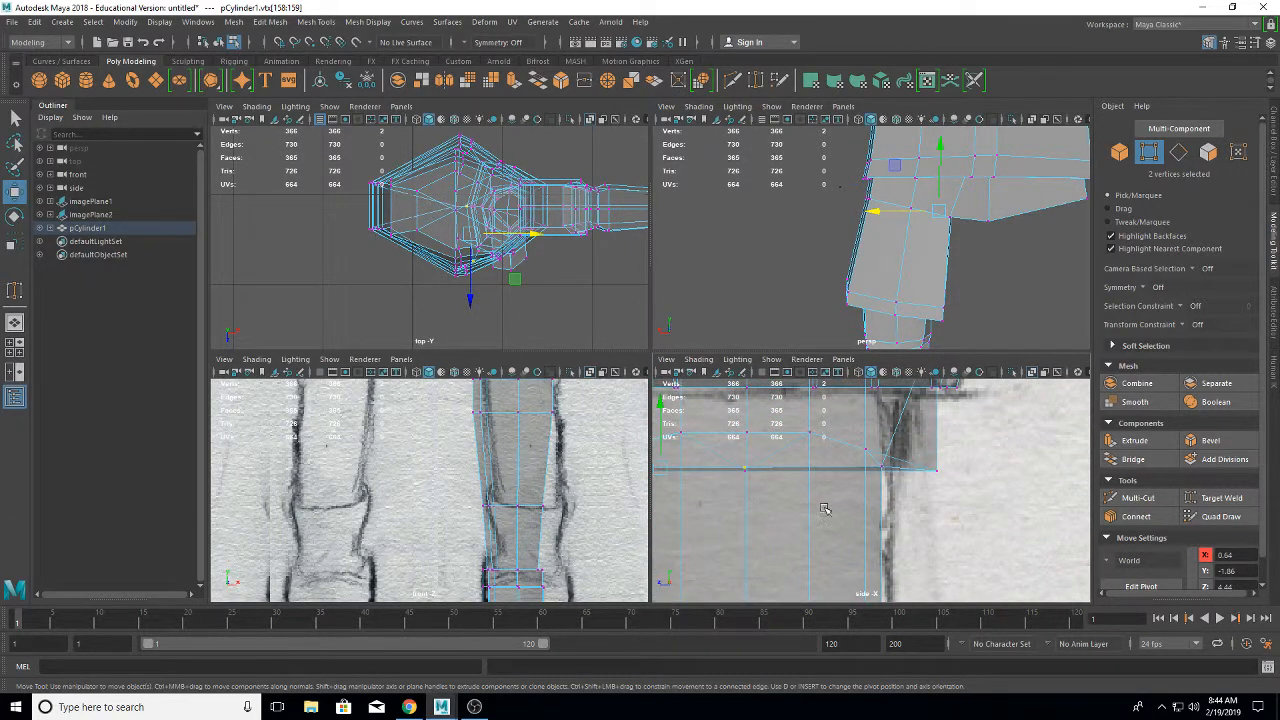
pyautogui.moveTo(824, 510)
pyautogui.keyDown('alt'); pyautogui.mouseDown(button='middle')
pyautogui.moveTo(843, 614)
pyautogui.moveTo(824, 535)
pyautogui.mouseUp(button='middle'); pyautogui.keyUp('alt')
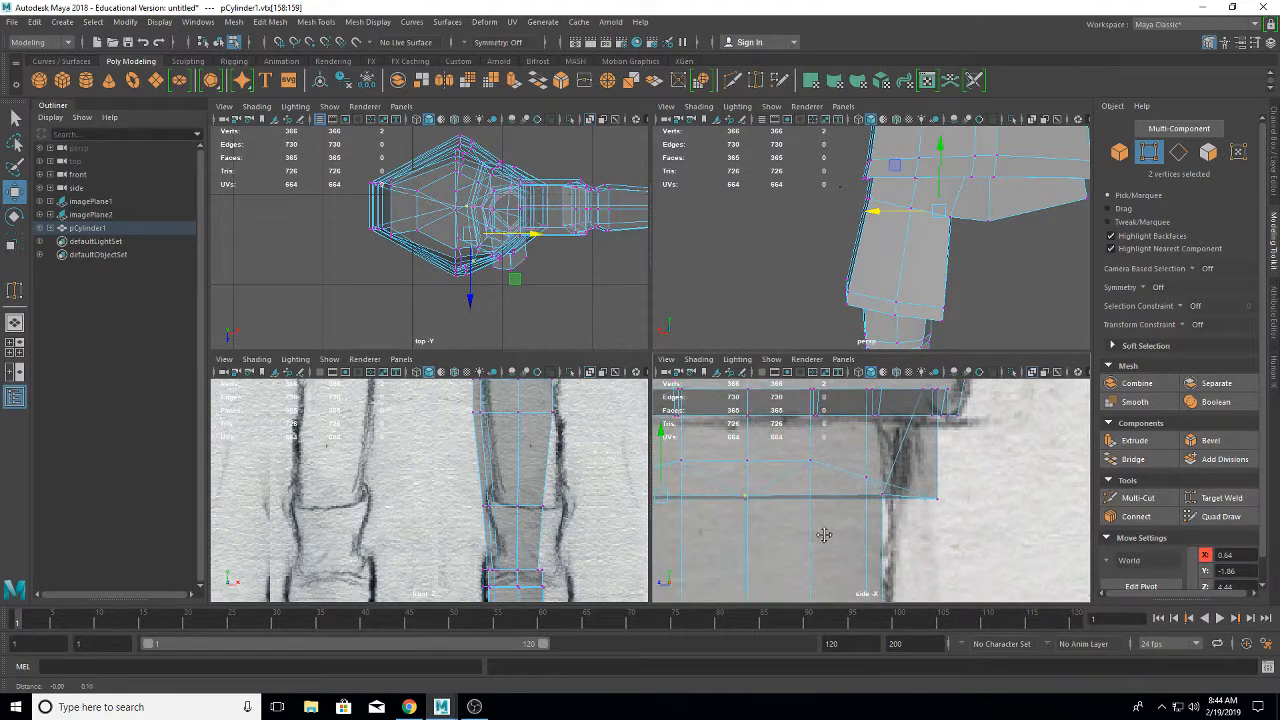
pyautogui.scroll(2, 920, 301)
pyautogui.keyDown('alt'); pyautogui.moveTo(920, 301); pyautogui.dragTo(949, 308, button='middle'); pyautogui.keyUp('alt')
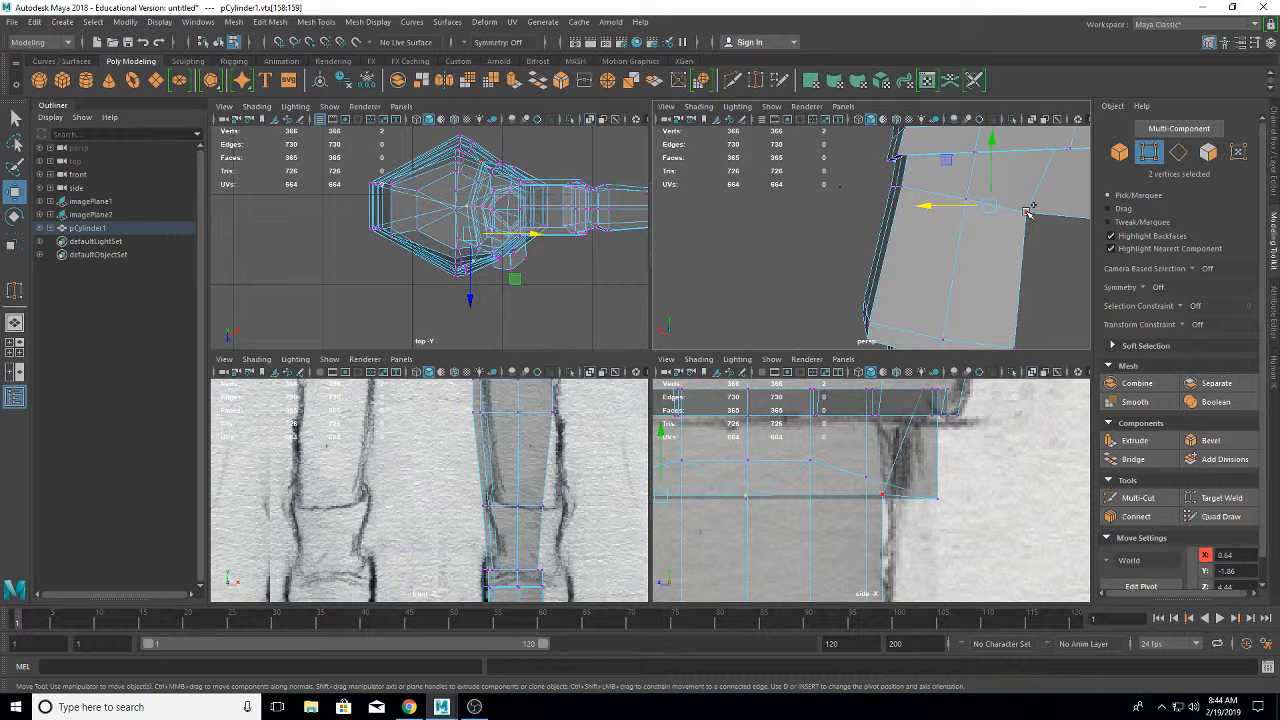
pyautogui.keyDown('shift'); pyautogui.click(1028, 212); pyautogui.keyUp('shift')
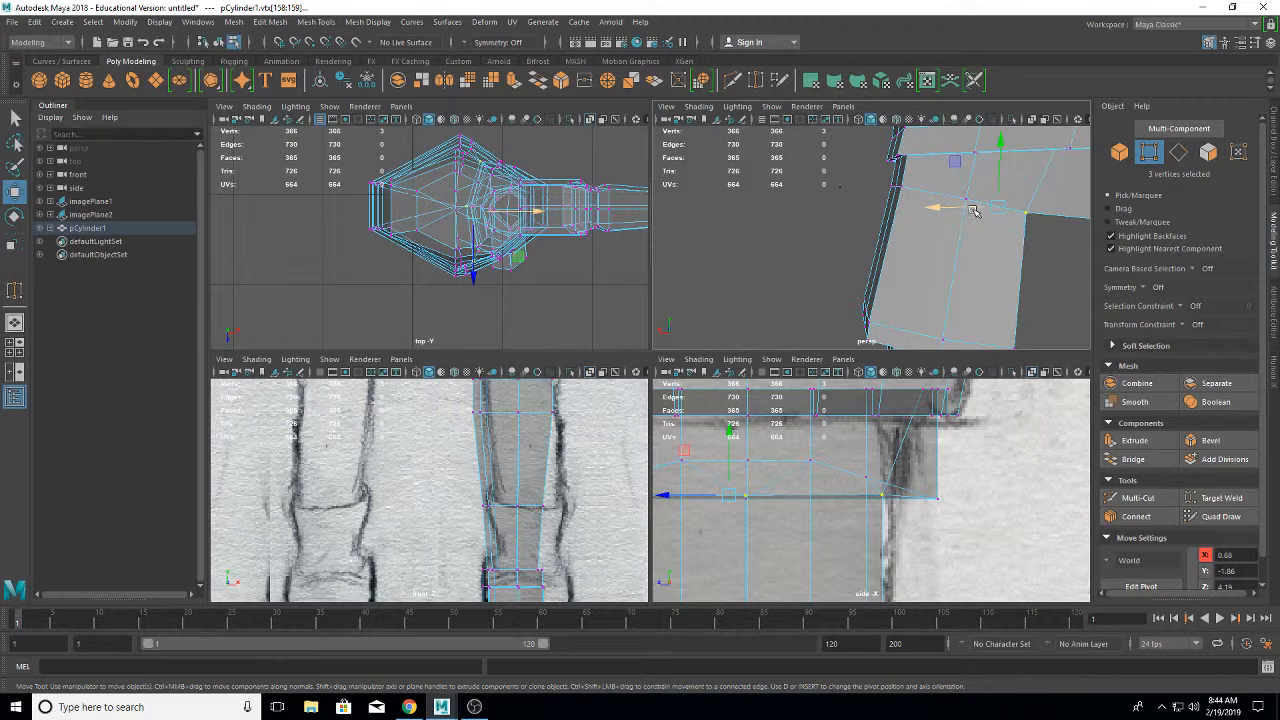
pyautogui.keyDown('alt'); pyautogui.moveTo(1026, 308); pyautogui.dragTo(828, 205); pyautogui.keyUp('alt')
pyautogui.moveTo(837, 181); pyautogui.dragTo(820, 197, button='middle')
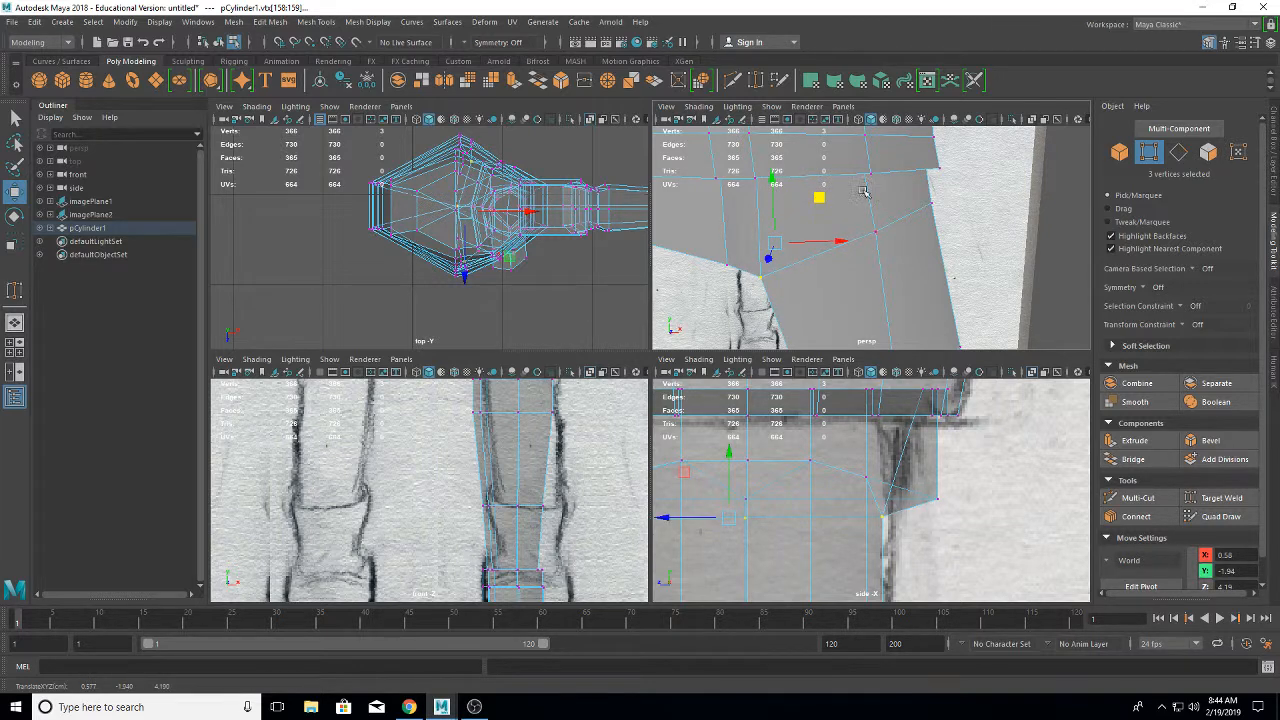
pyautogui.moveTo(835, 287)
pyautogui.keyDown('alt'); pyautogui.mouseDown()
pyautogui.moveTo(862, 269)
pyautogui.moveTo(866, 244)
pyautogui.moveTo(837, 277)
pyautogui.mouseUp(); pyautogui.keyUp('alt')
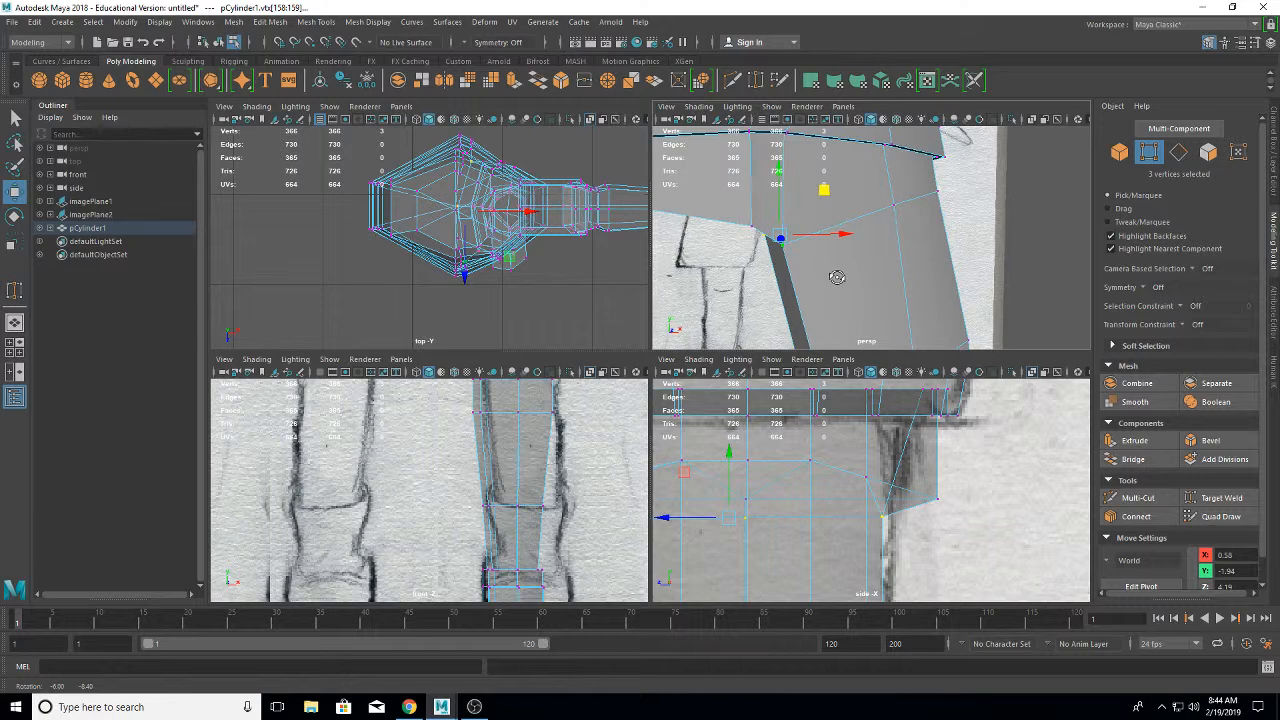
# - Preview the smoothed body around the shorts and shirt hem, return to the unsmoothed mesh, and inspect the upper body against the reference
pyautogui.click(942, 258)
pyautogui.scroll(-7, 936, 258)
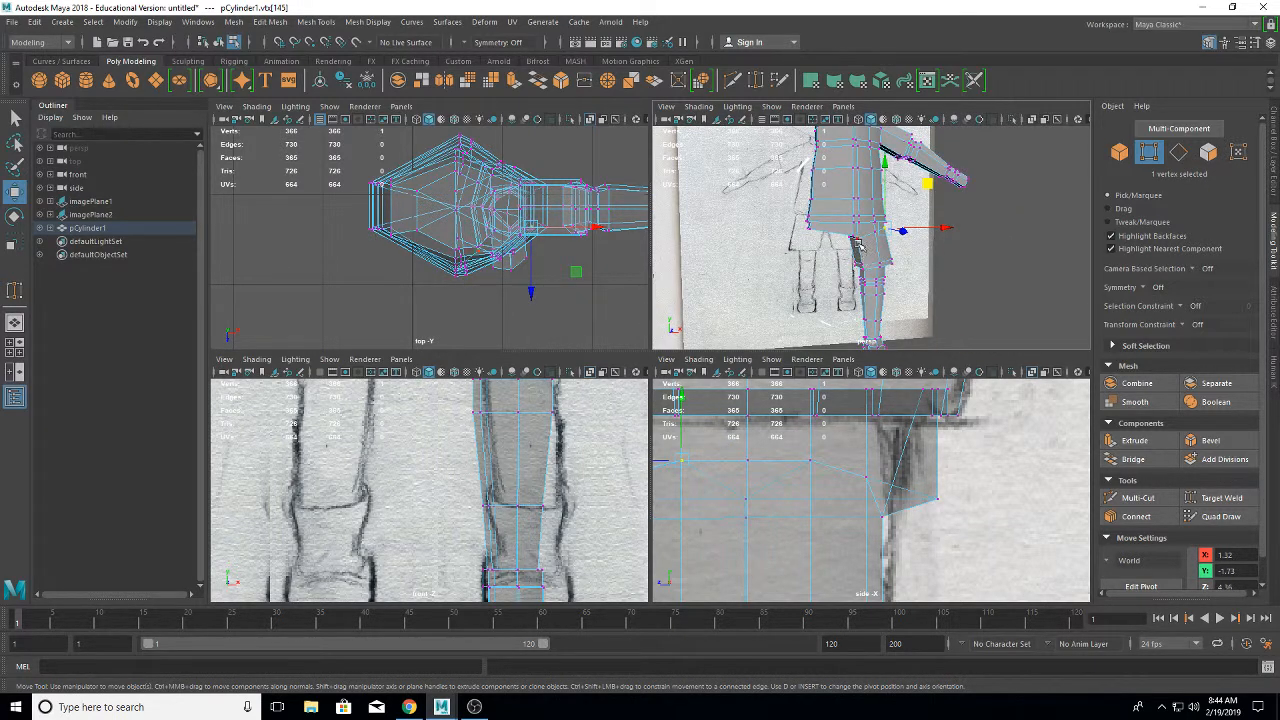
pyautogui.moveTo(896, 263)
pyautogui.keyDown('alt'); pyautogui.mouseDown()
pyautogui.moveTo(921, 252)
pyautogui.moveTo(878, 255)
pyautogui.mouseUp(); pyautogui.keyUp('alt')
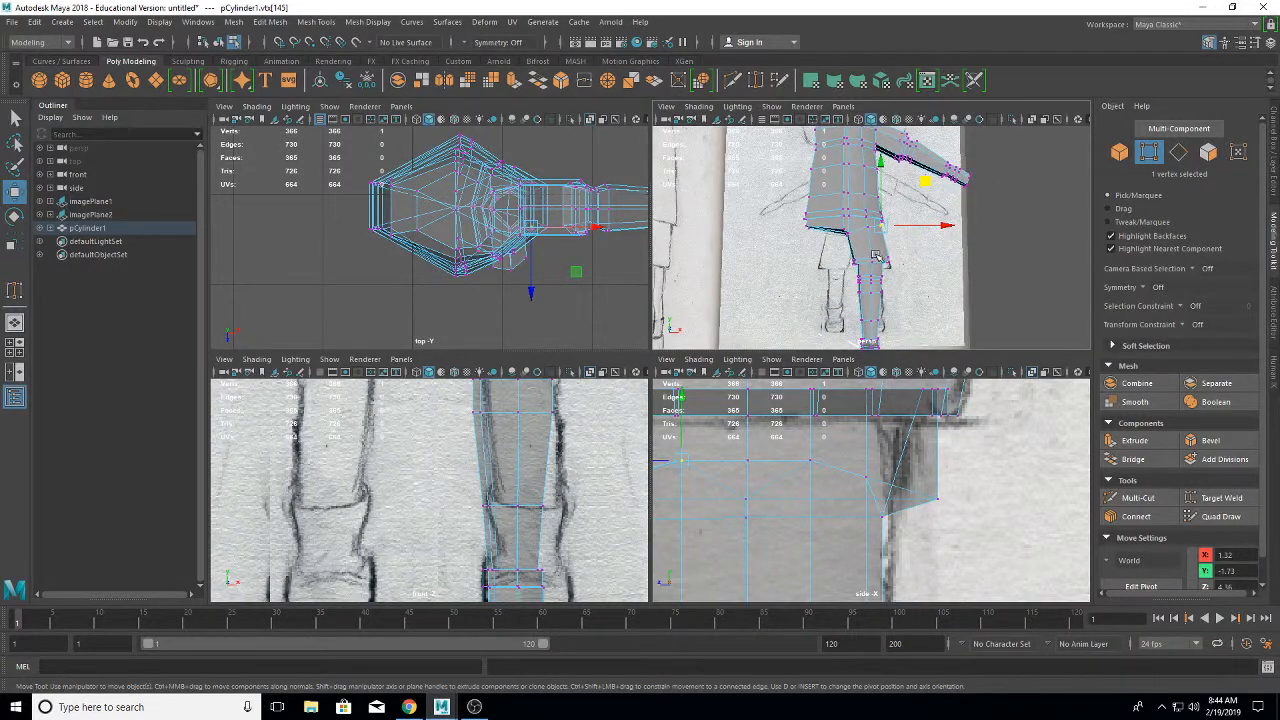
pyautogui.press('3')
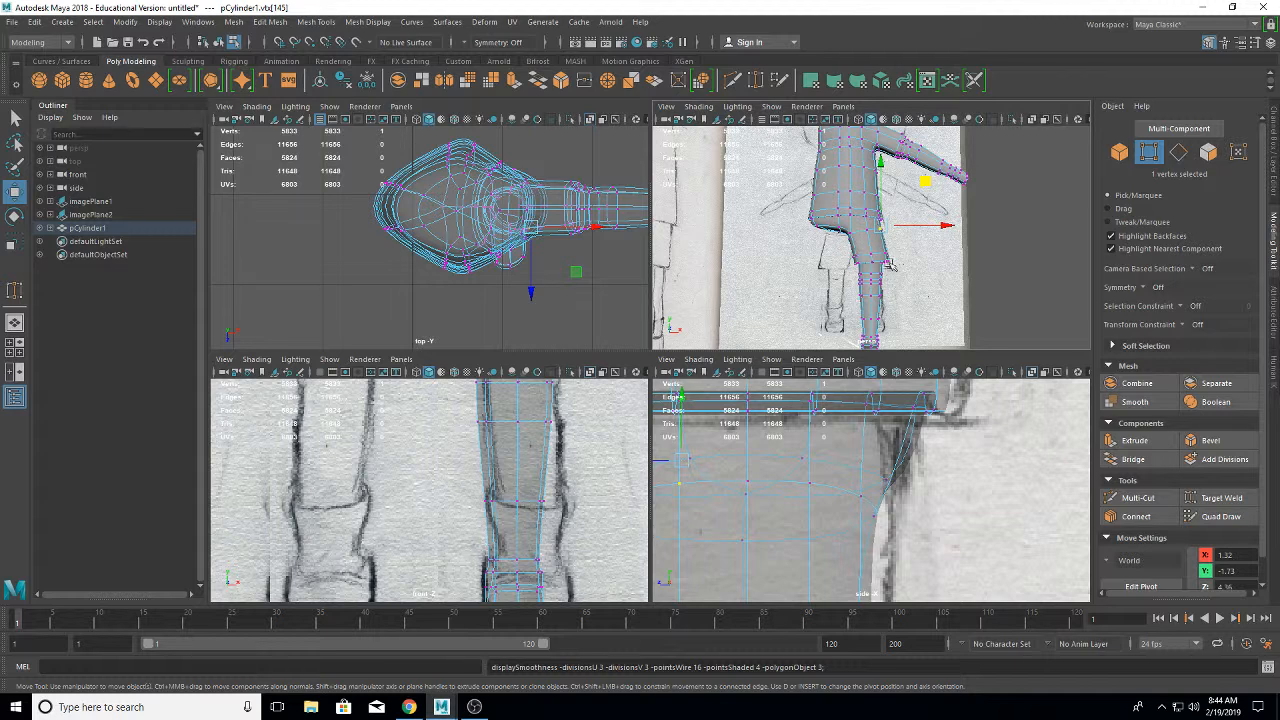
pyautogui.press('1')
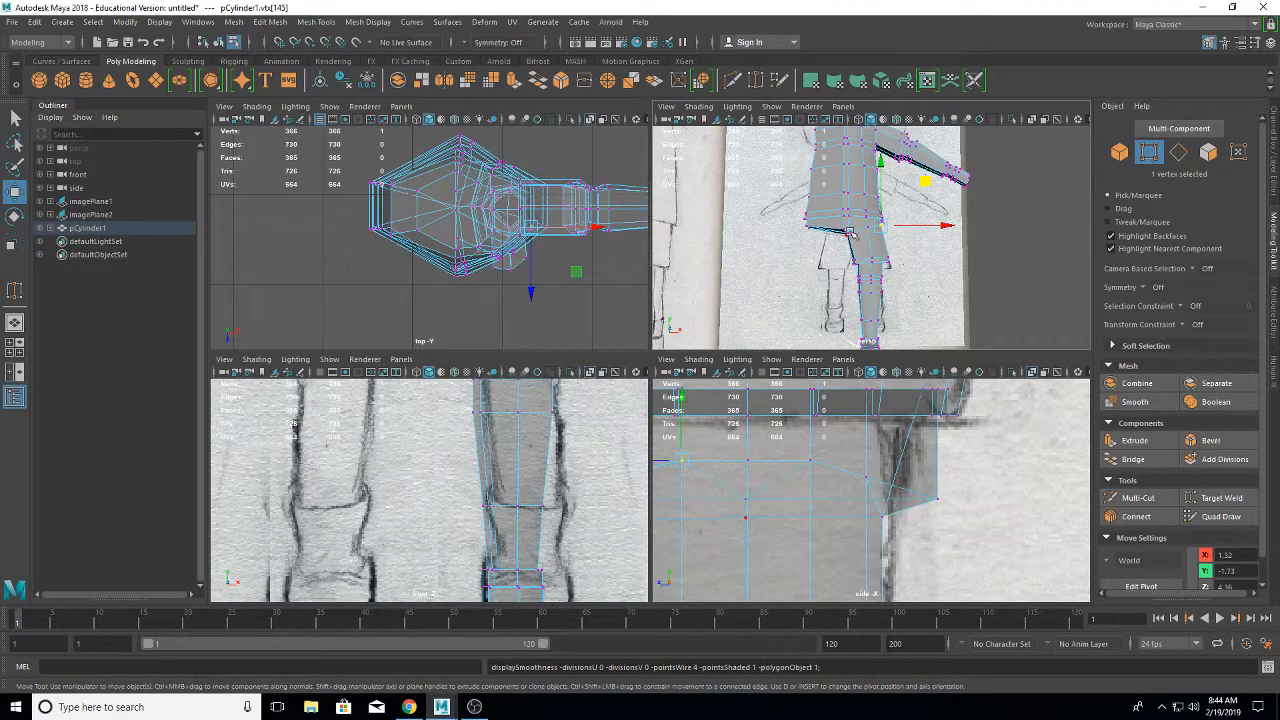
pyautogui.keyDown('alt'); pyautogui.moveTo(854, 207); pyautogui.dragTo(852, 342, button='middle'); pyautogui.keyUp('alt')
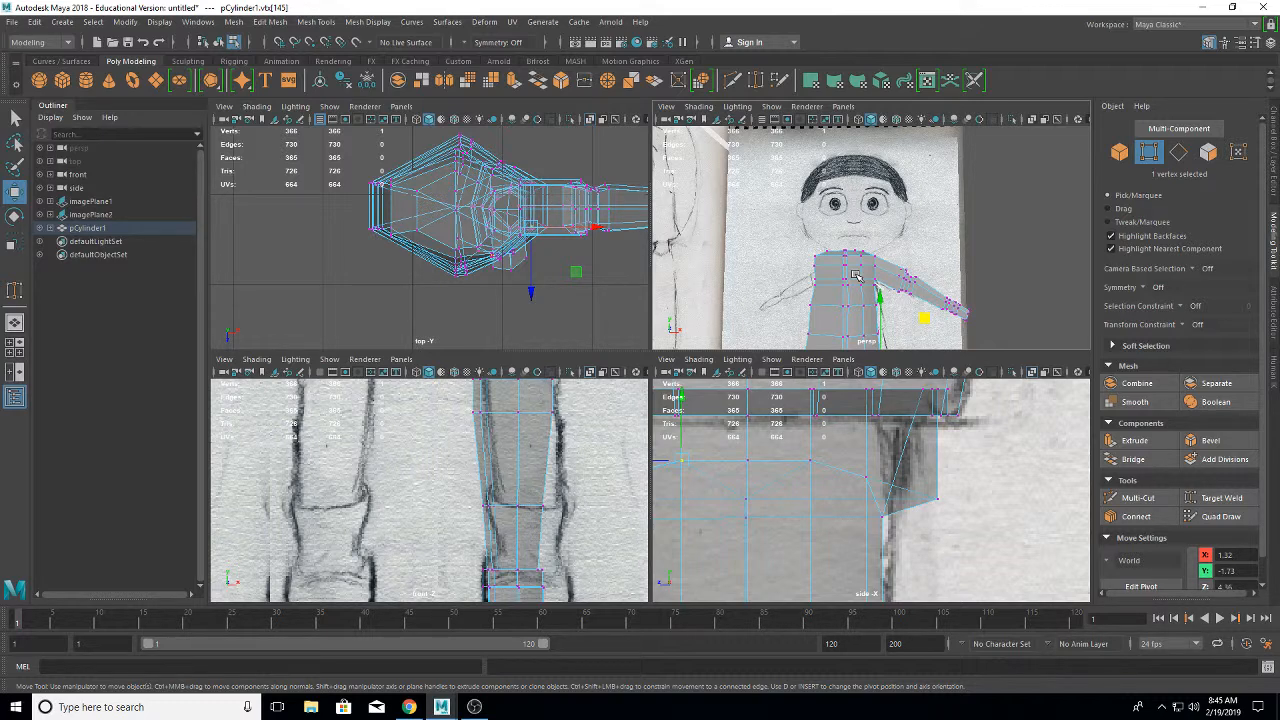
pyautogui.moveTo(409, 710)
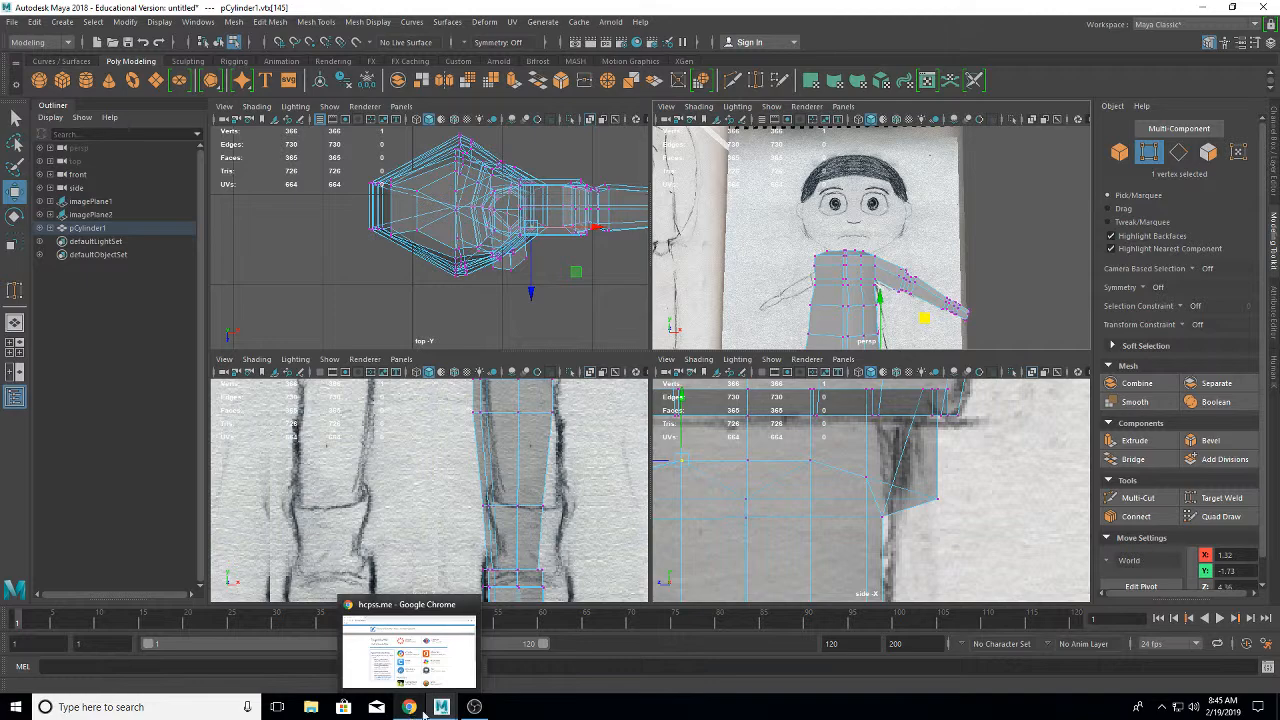
pyautogui.click(474, 707)
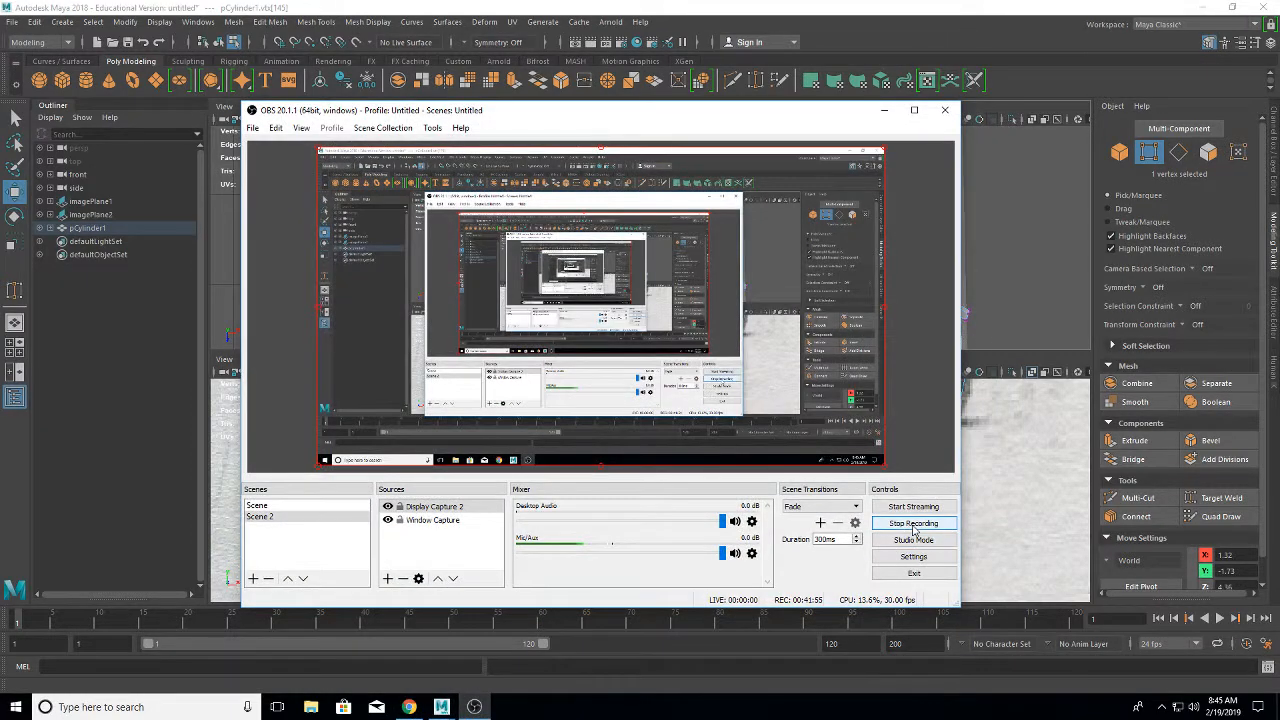